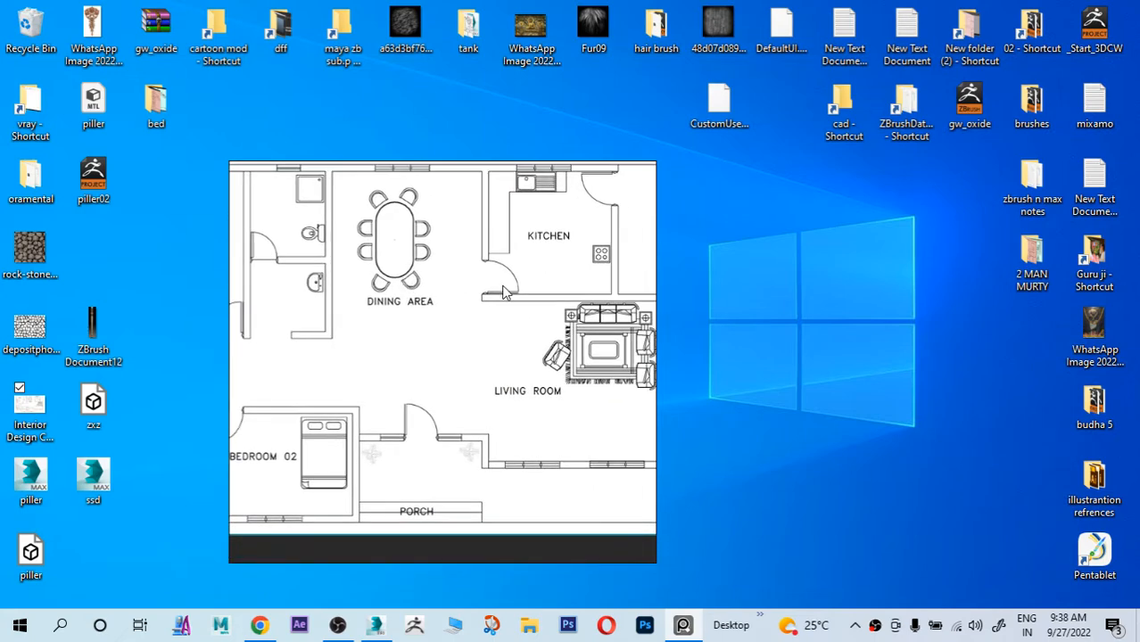
Step: Switch to 3ds Max and create a plane about 6056 mm wide by 3342 mm long in the Front viewport
{"action": "left_click", "coordinate": [376, 626]}
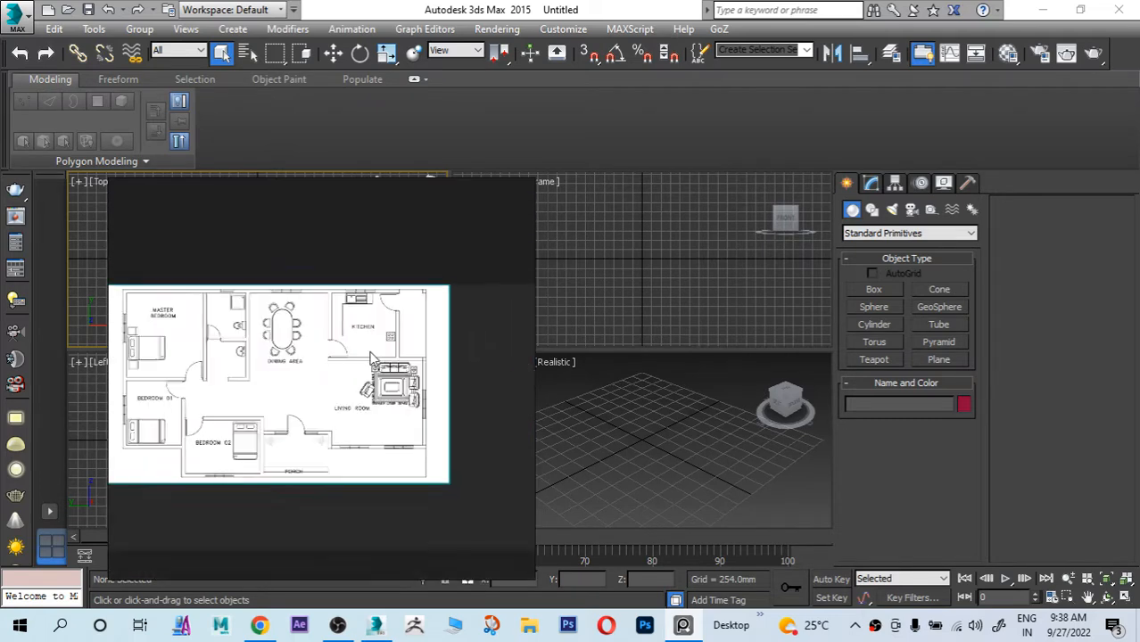
{"action": "left_click", "coordinate": [576, 297]}
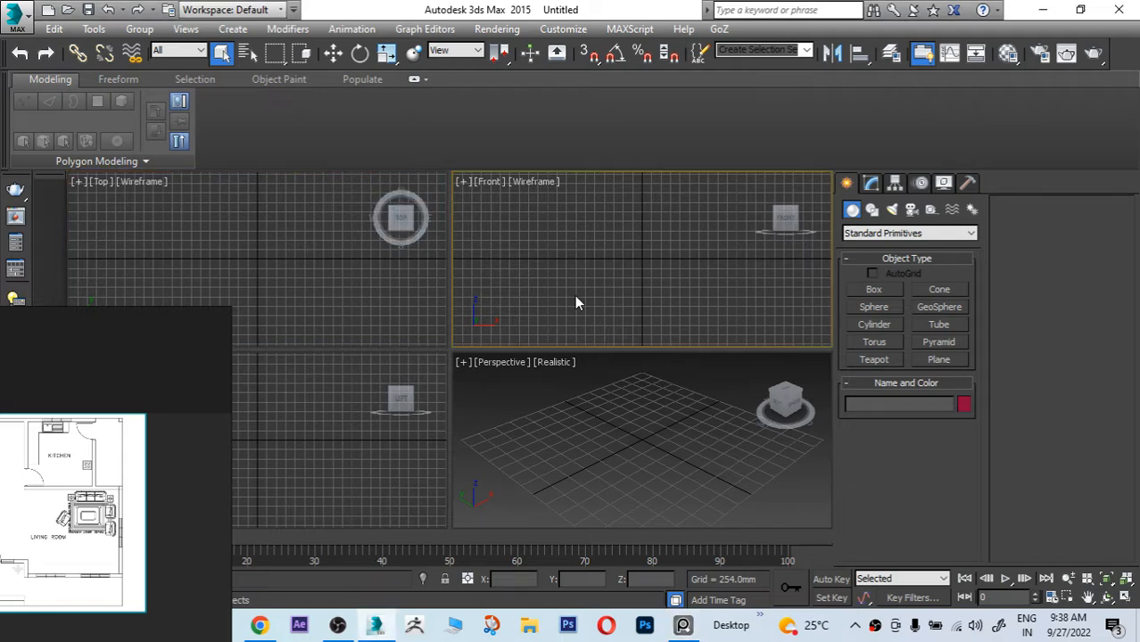
{"action": "left_click", "coordinate": [940, 359]}
{"action": "left_click_drag", "start_coordinate": [522, 201], "coordinate": [748, 325]}
{"action": "key", "text": "w"}
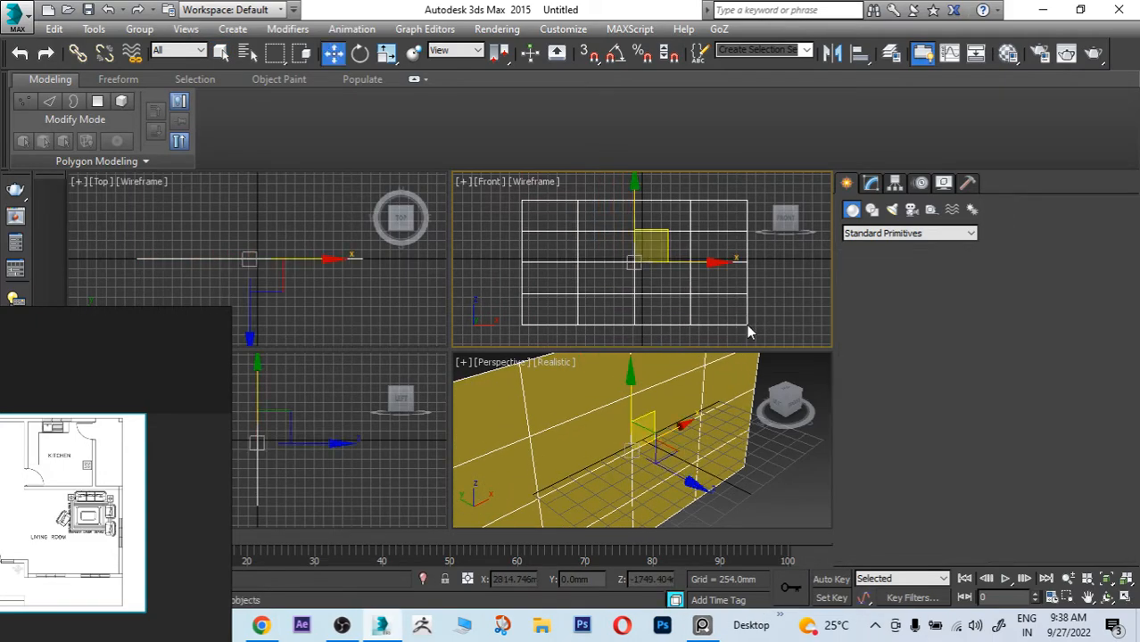
Step: Maximize the Front viewport and centre the plane on the origin by resetting its X and Z positions to 0 mm
{"action": "key", "text": "alt+w"}
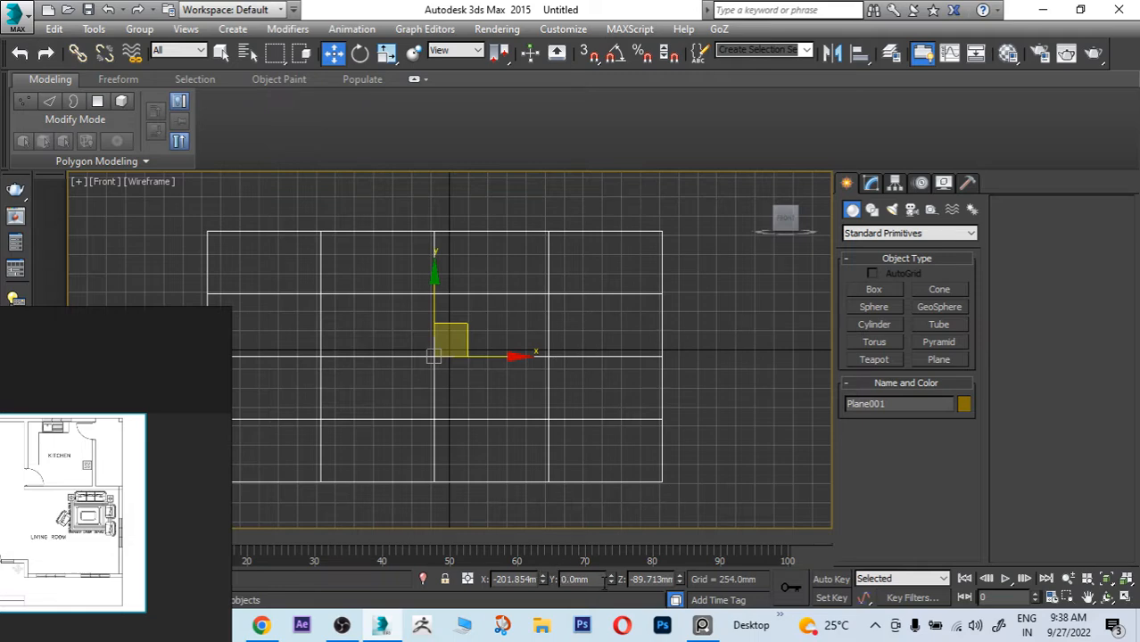
{"action": "right_click", "coordinate": [679, 580]}
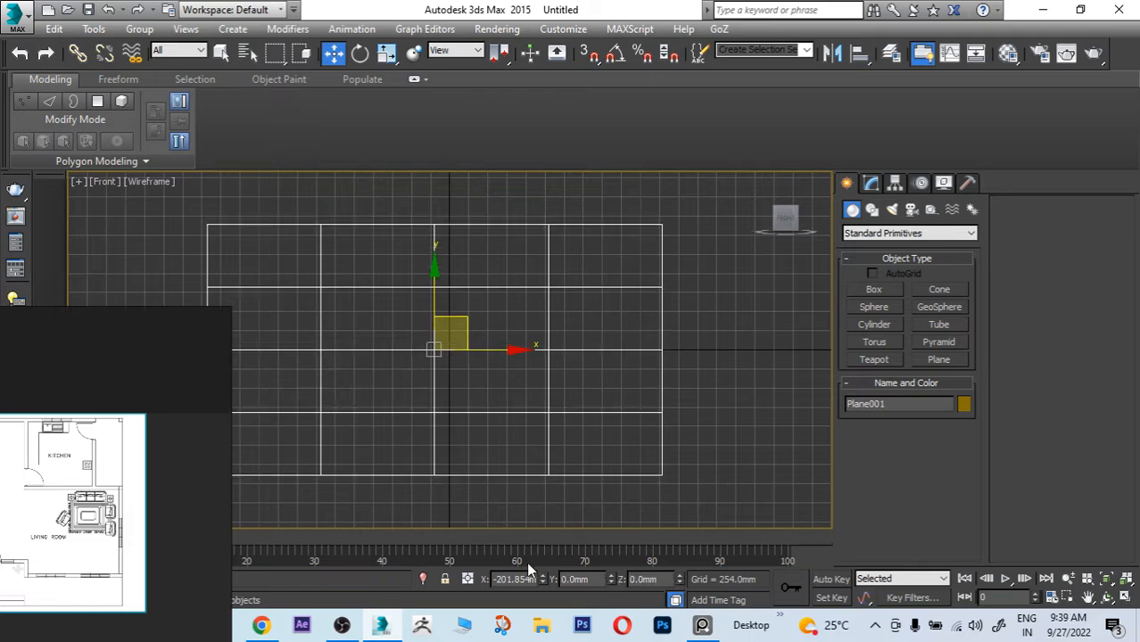
{"action": "right_click", "coordinate": [542, 580]}
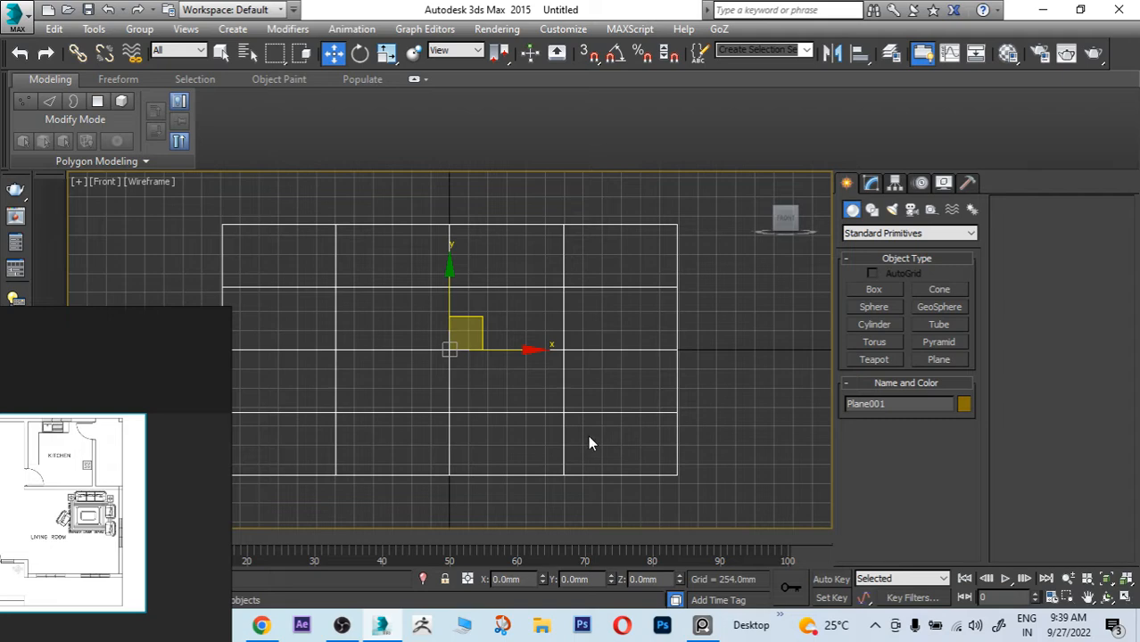
Step: Load the desktop image Interior Design CAD Drawings as the bitmap for the first material's diffuse map
{"action": "key", "text": "m"}
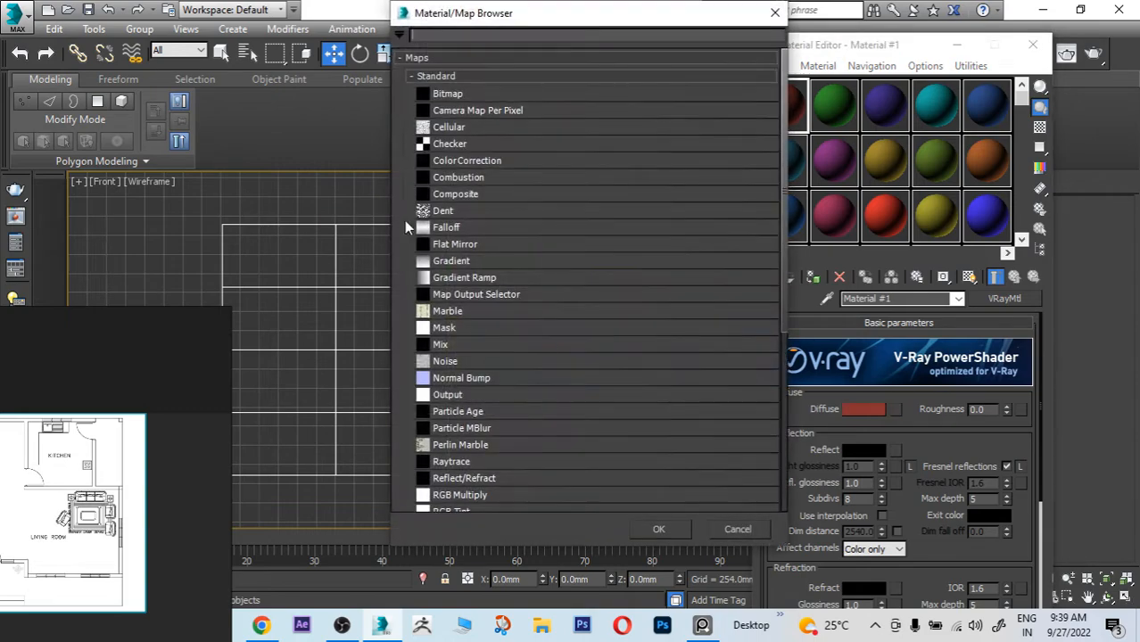
{"action": "double_click", "coordinate": [447, 99]}
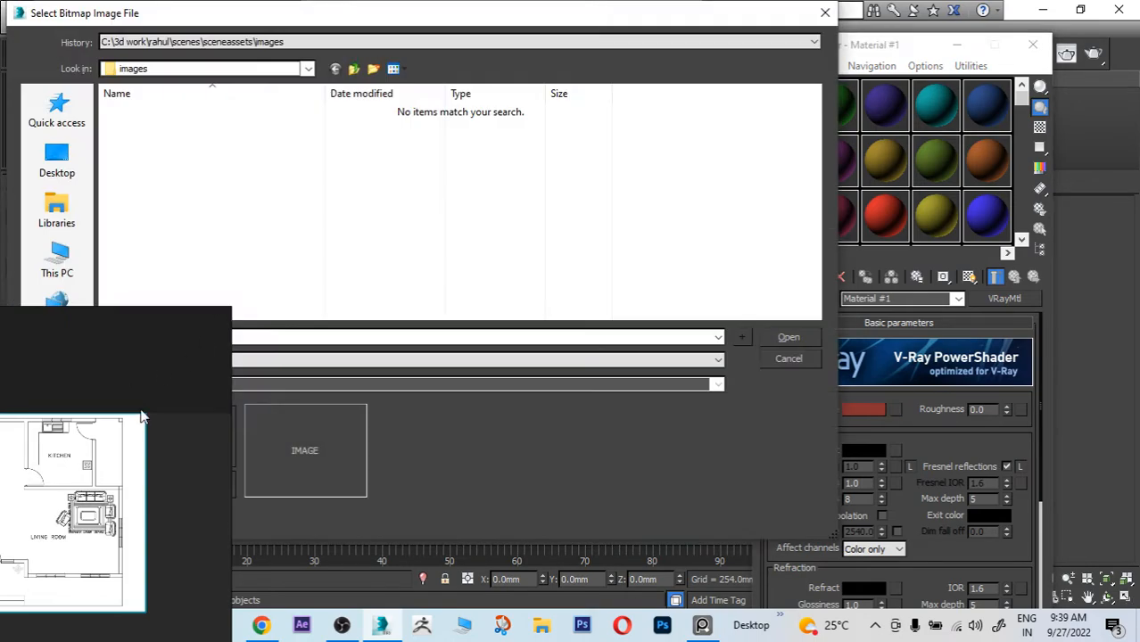
{"action": "left_click", "coordinate": [57, 165]}
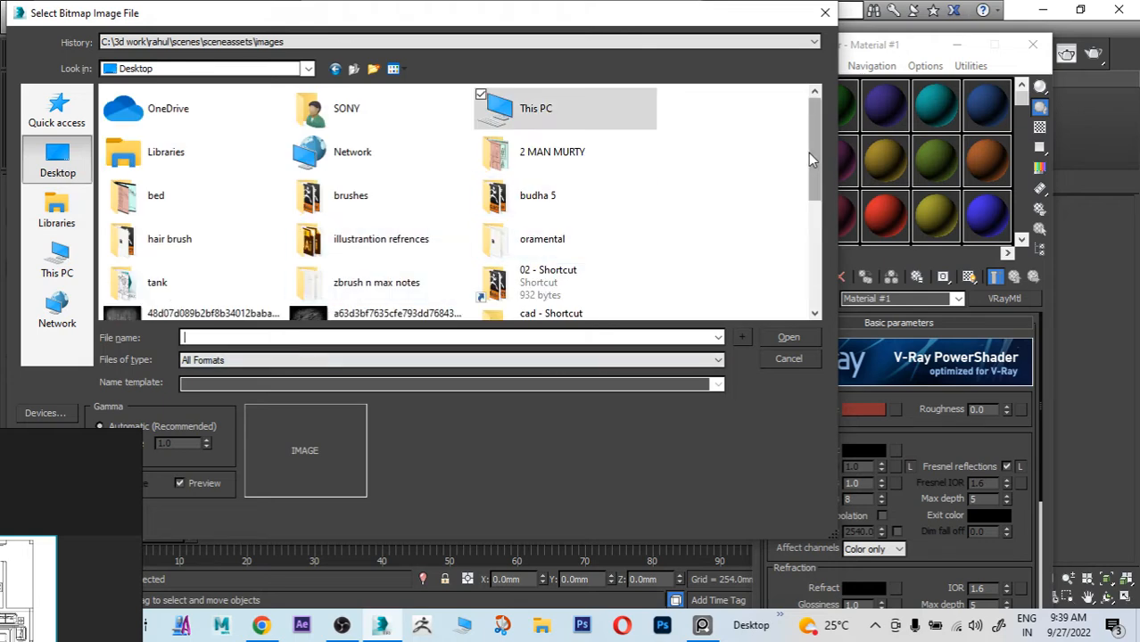
{"action": "left_click_drag", "start_coordinate": [808, 153], "coordinate": [799, 291]}
{"action": "scroll", "coordinate": [796, 259], "scroll_direction": "up", "scroll_amount": 2}
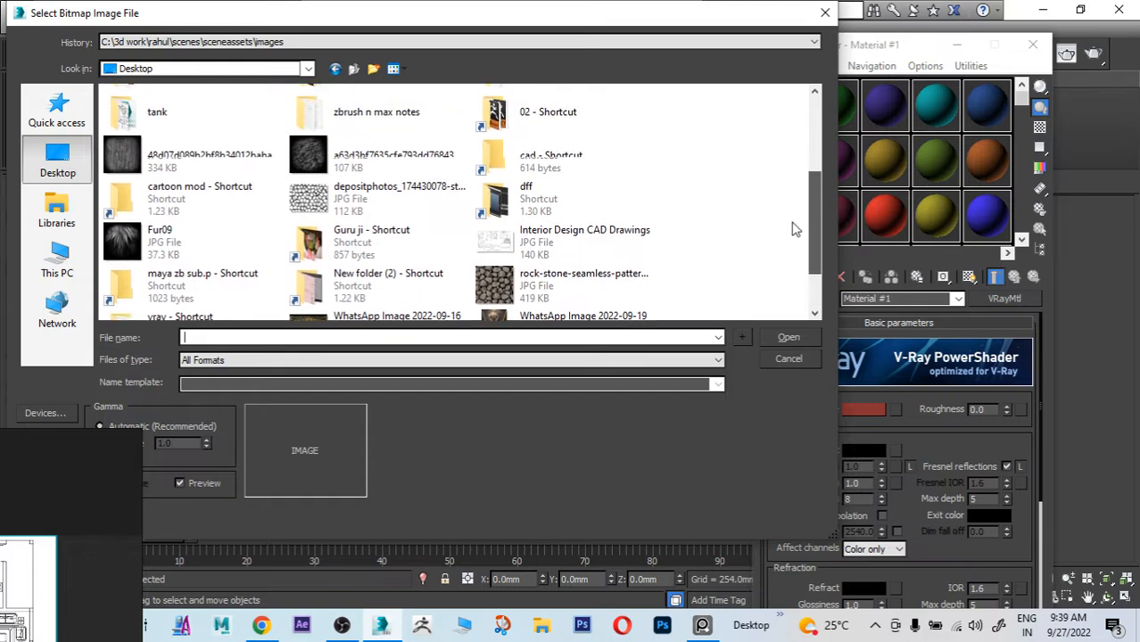
{"action": "left_click", "coordinate": [599, 260]}
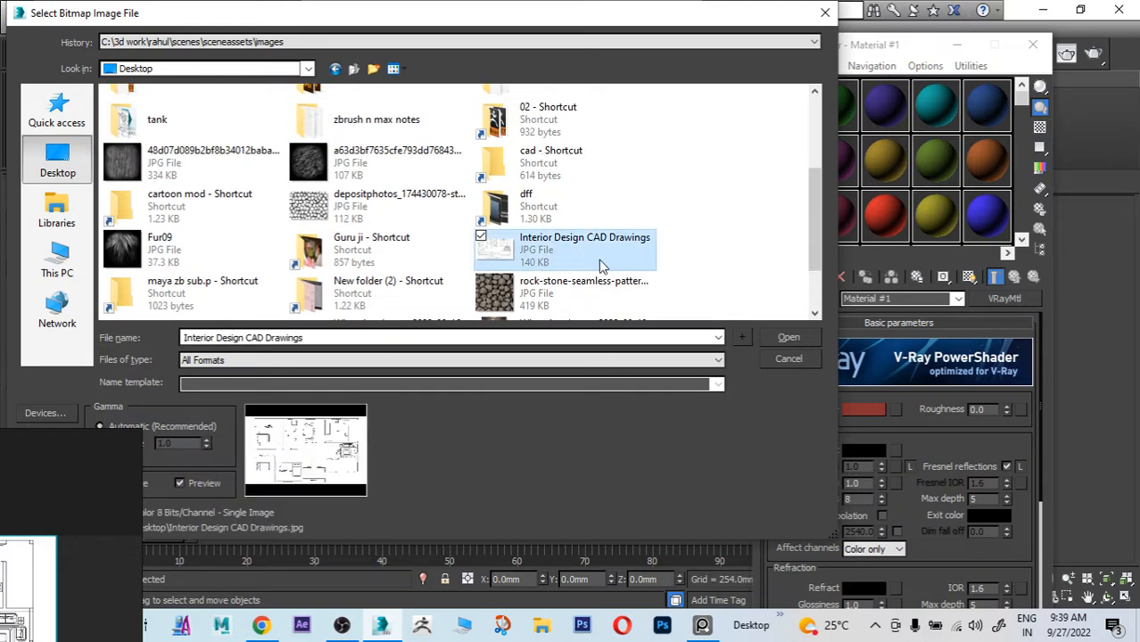
{"action": "left_click", "coordinate": [786, 339]}
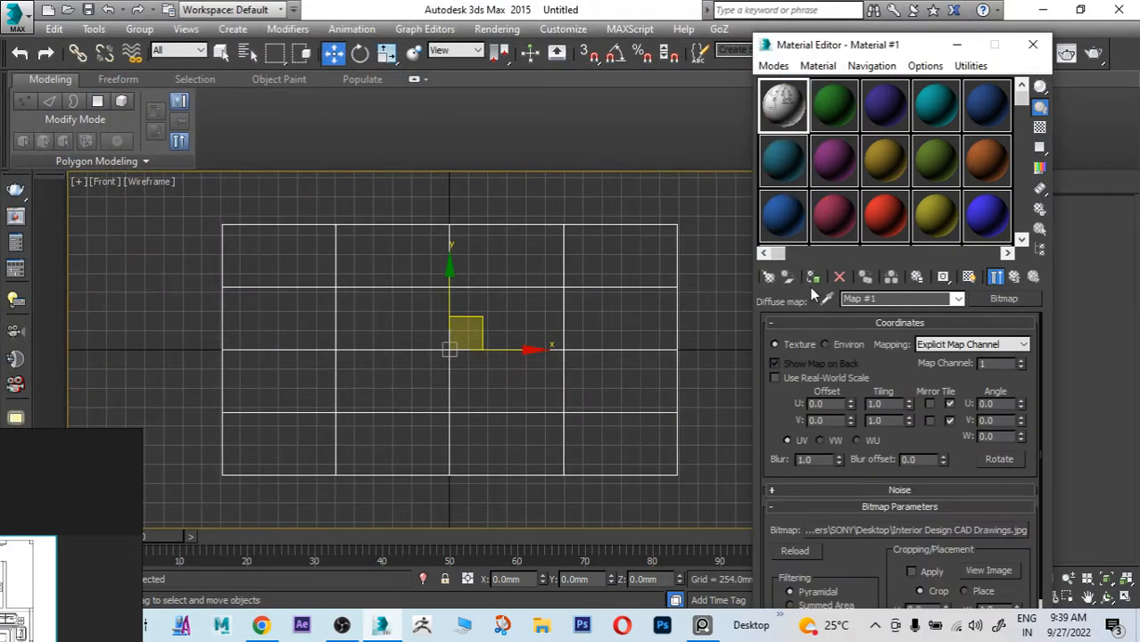
Step: Display the floor plan texture on the plane in a shaded Front view with the grid hidden
{"action": "left_click", "coordinate": [969, 278]}
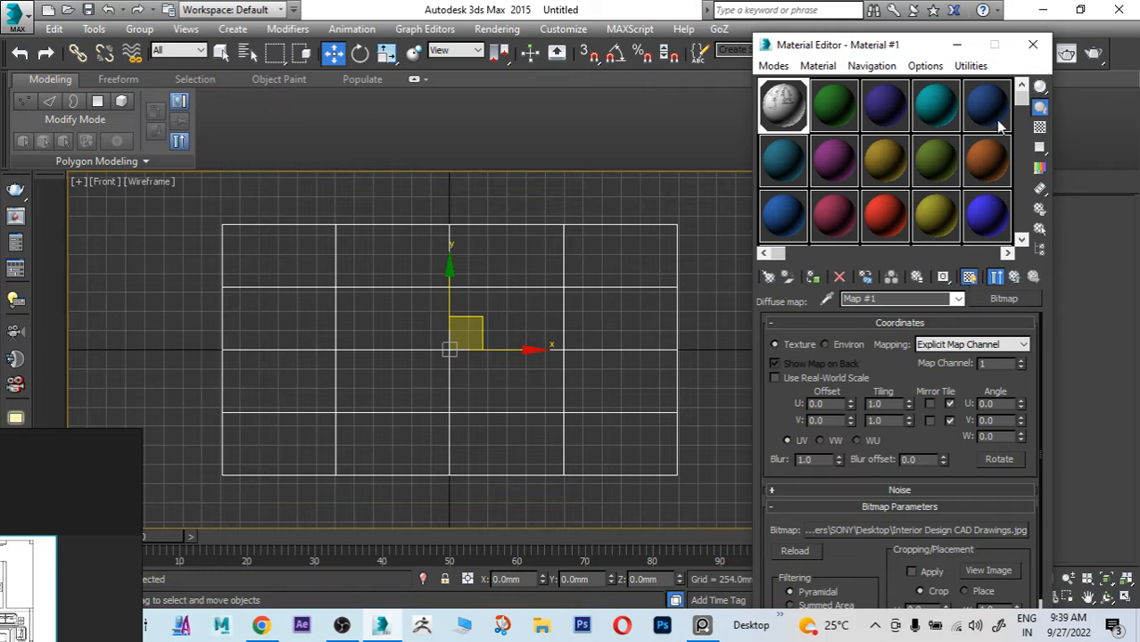
{"action": "left_click", "coordinate": [1032, 45]}
{"action": "key", "text": "F3"}
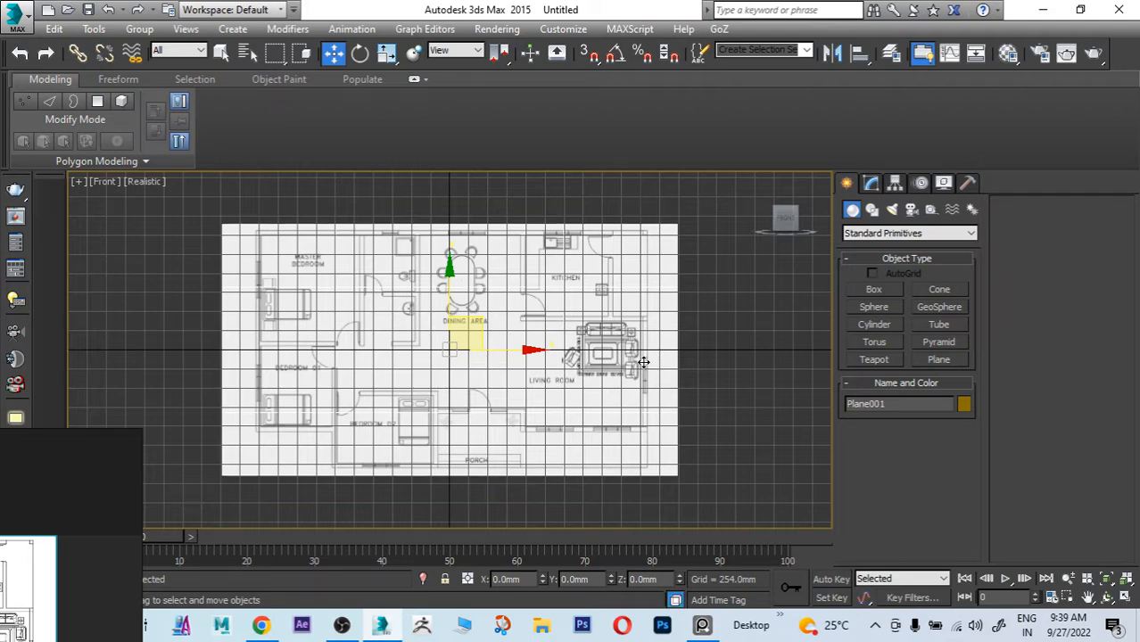
{"action": "key", "text": "g"}
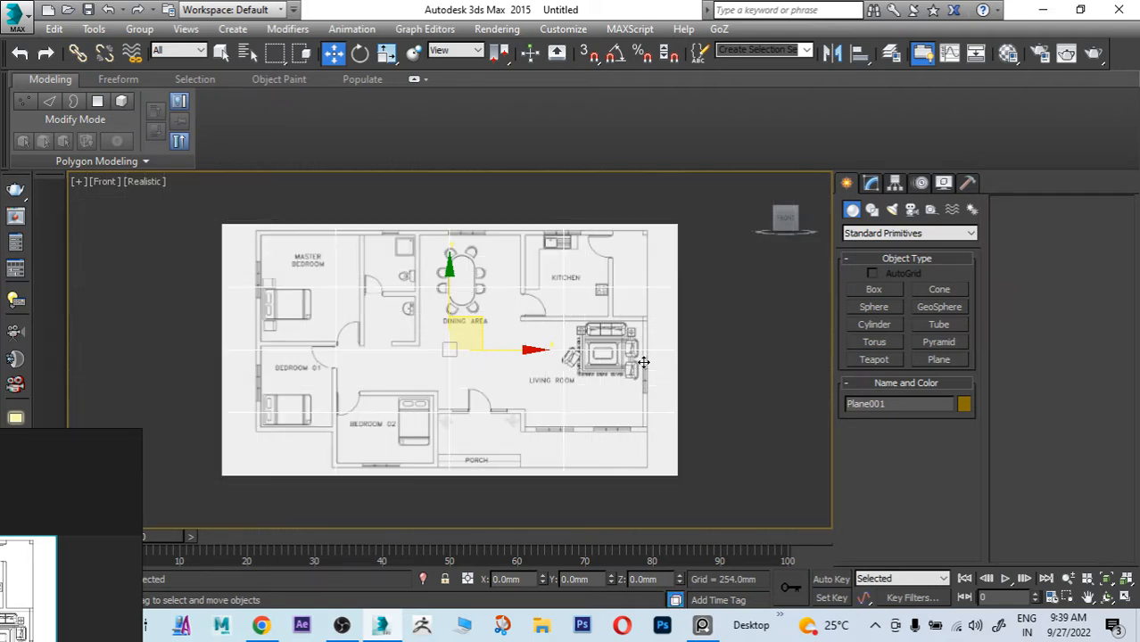
Step: Add a UVW Map modifier to the floor plan plane
{"action": "left_click", "coordinate": [872, 183]}
{"action": "left_click", "coordinate": [897, 230]}
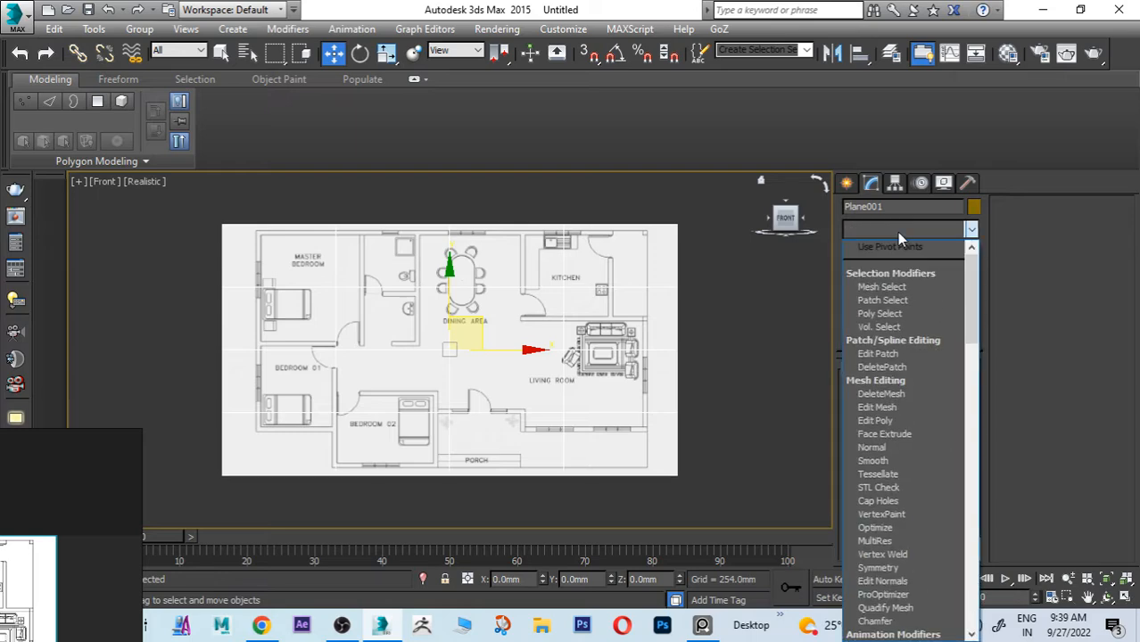
{"action": "key", "text": "u"}
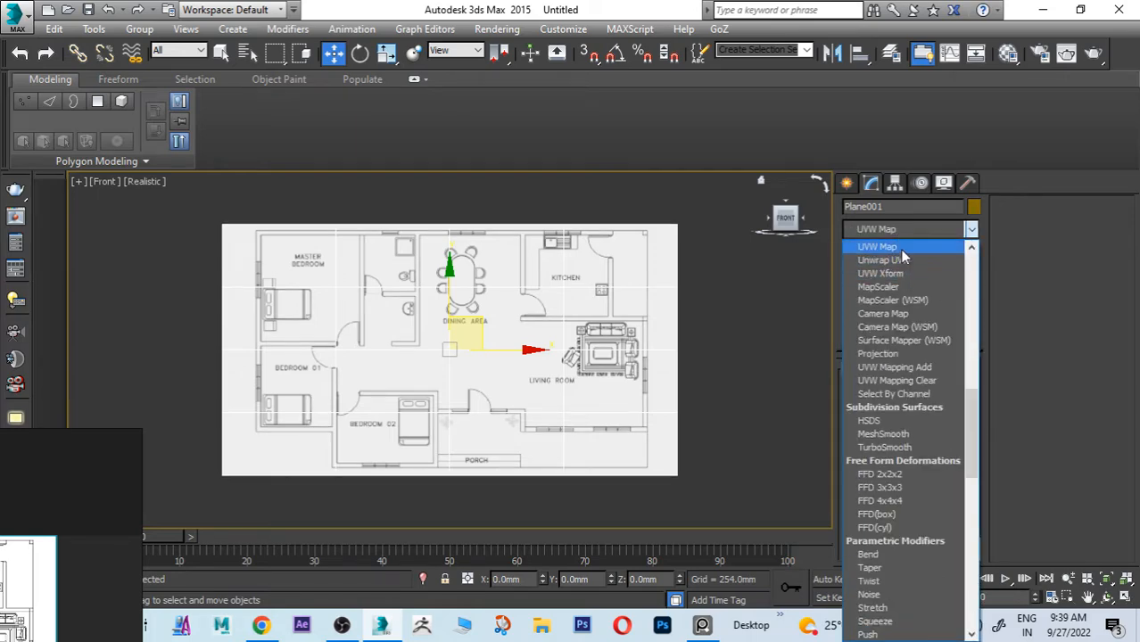
{"action": "left_click", "coordinate": [900, 249]}
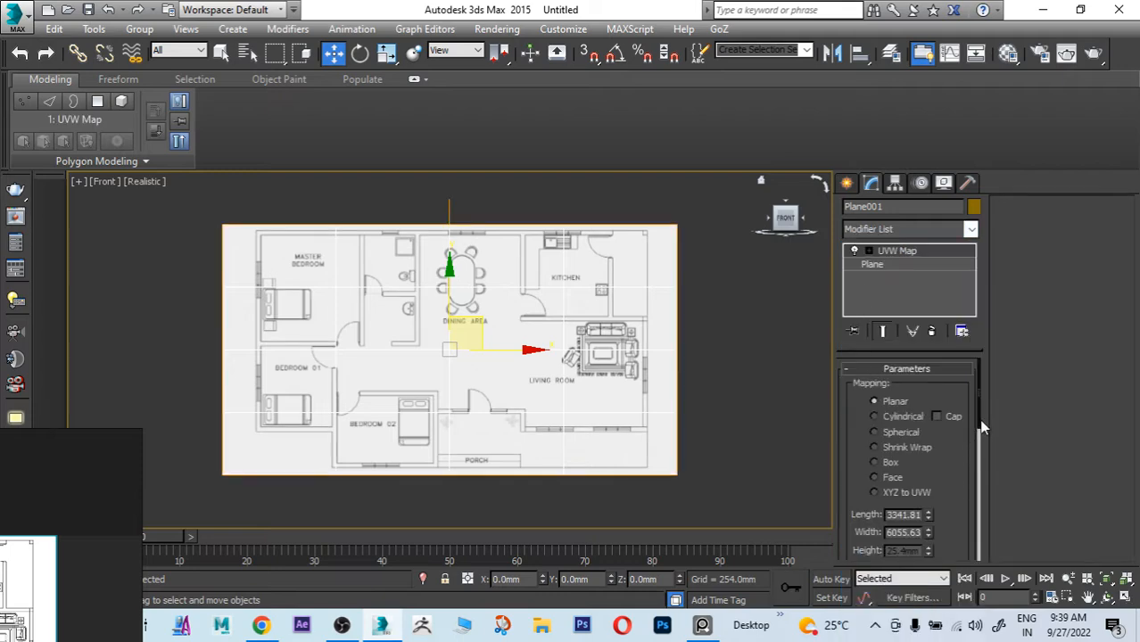
Step: Match the UVW mapping to the proportions of the Interior Design CAD Drawings image with Bitmap Fit
{"action": "left_click_drag", "start_coordinate": [982, 429], "coordinate": [999, 556]}
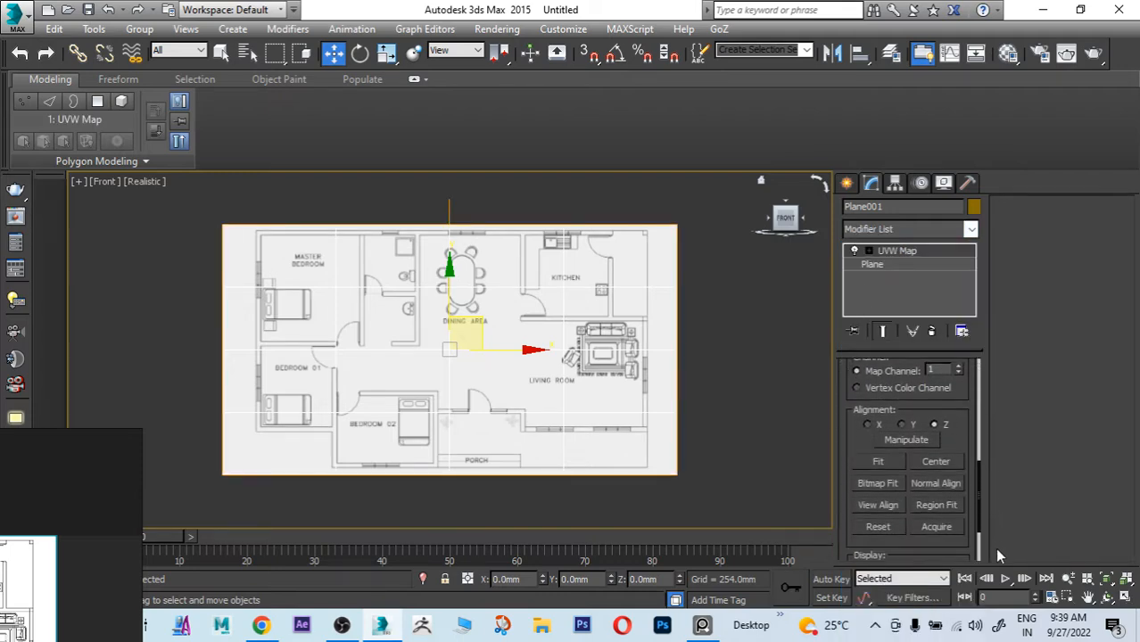
{"action": "left_click", "coordinate": [877, 483]}
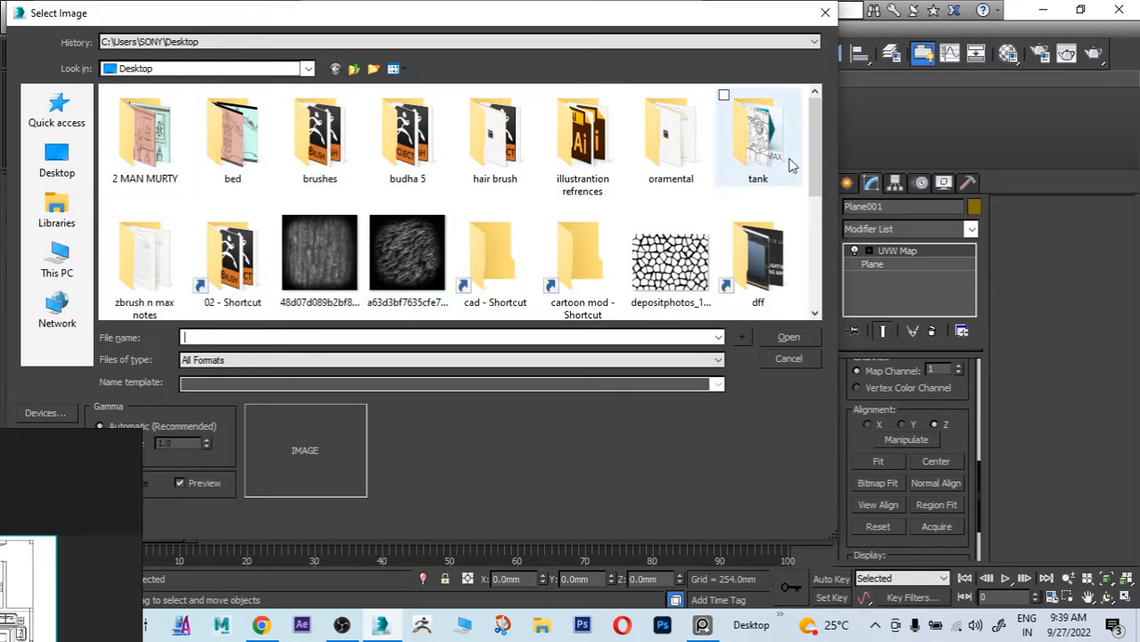
{"action": "left_click_drag", "start_coordinate": [814, 158], "coordinate": [816, 241]}
{"action": "left_click", "coordinate": [344, 188]}
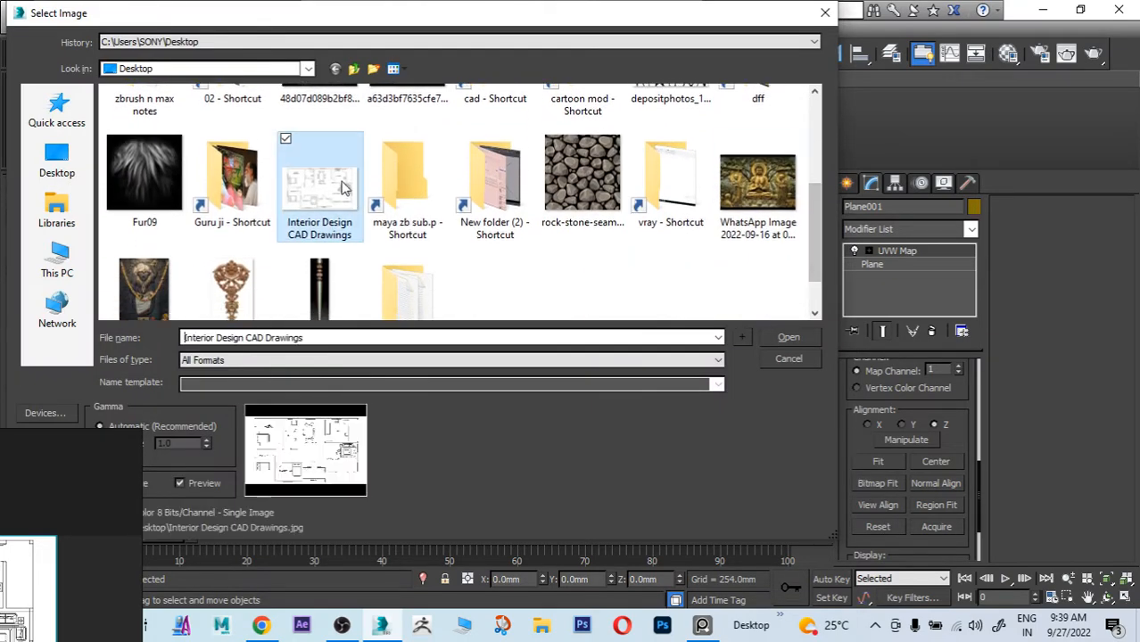
{"action": "left_click", "coordinate": [789, 341]}
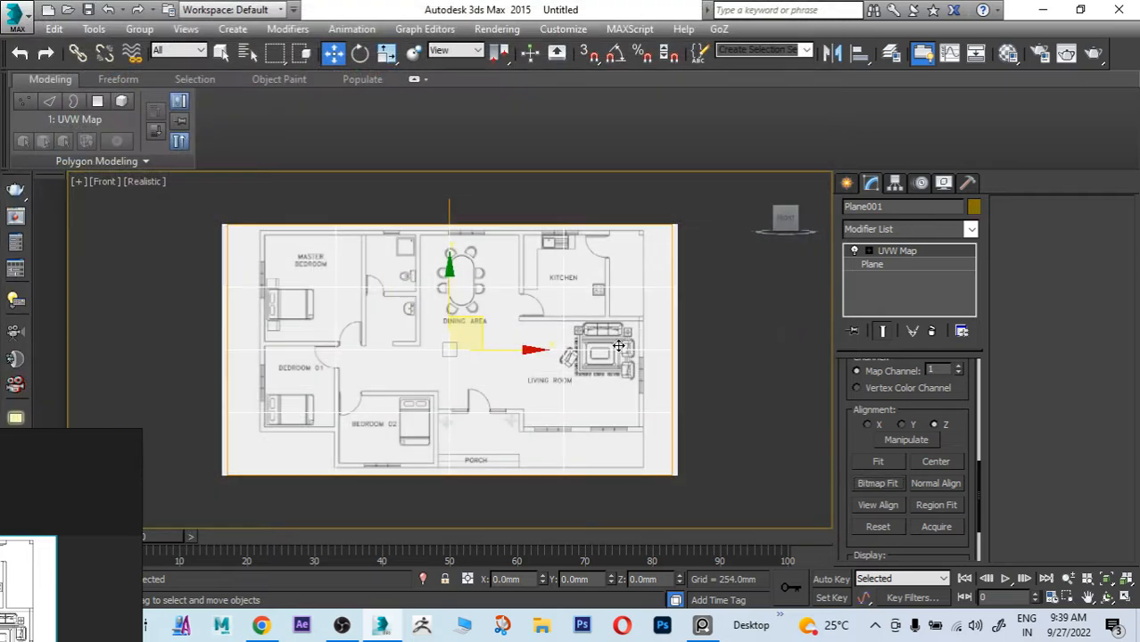
Step: Freeze the floor plan plane through its object properties
{"action": "right_click", "coordinate": [513, 266]}
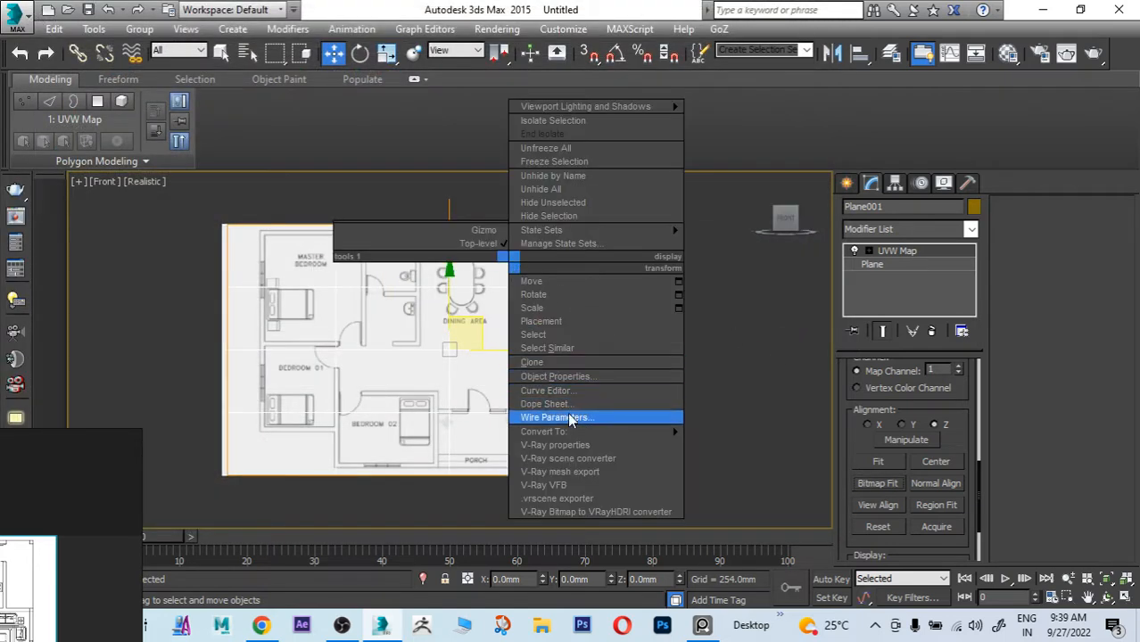
{"action": "mouse_move", "coordinate": [568, 433]}
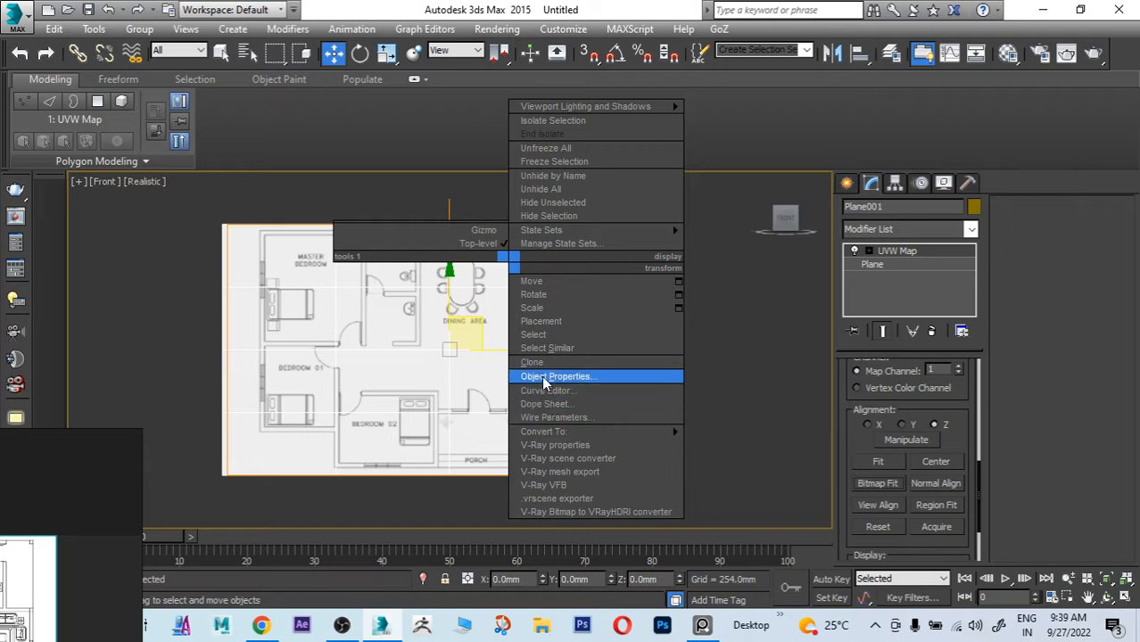
{"action": "left_click", "coordinate": [546, 377]}
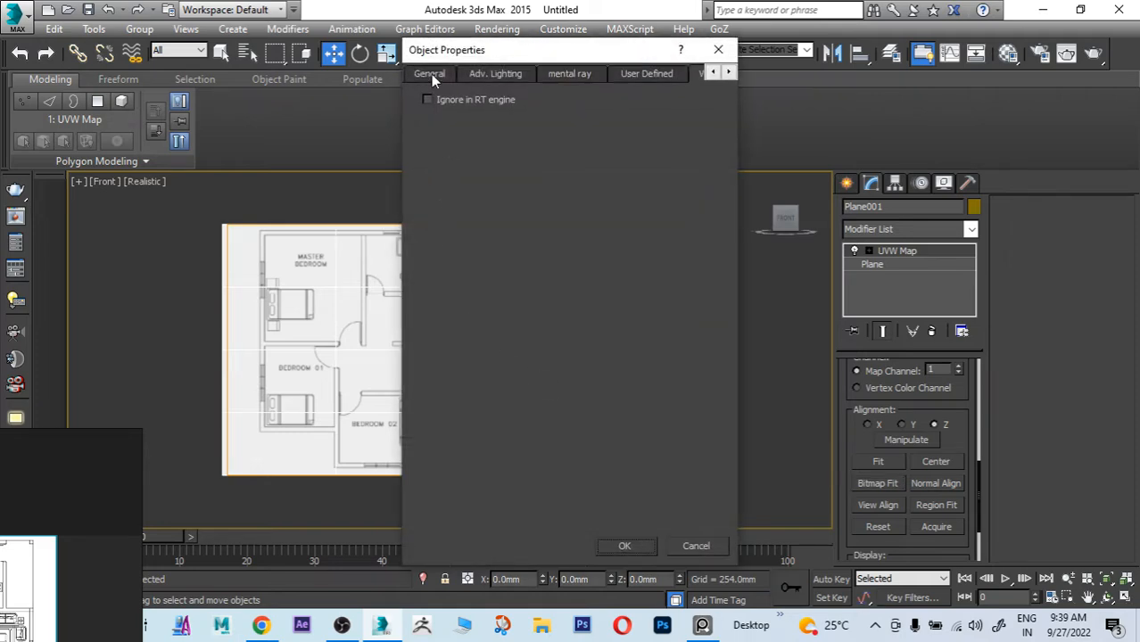
{"action": "left_click", "coordinate": [431, 74]}
{"action": "left_click", "coordinate": [424, 282]}
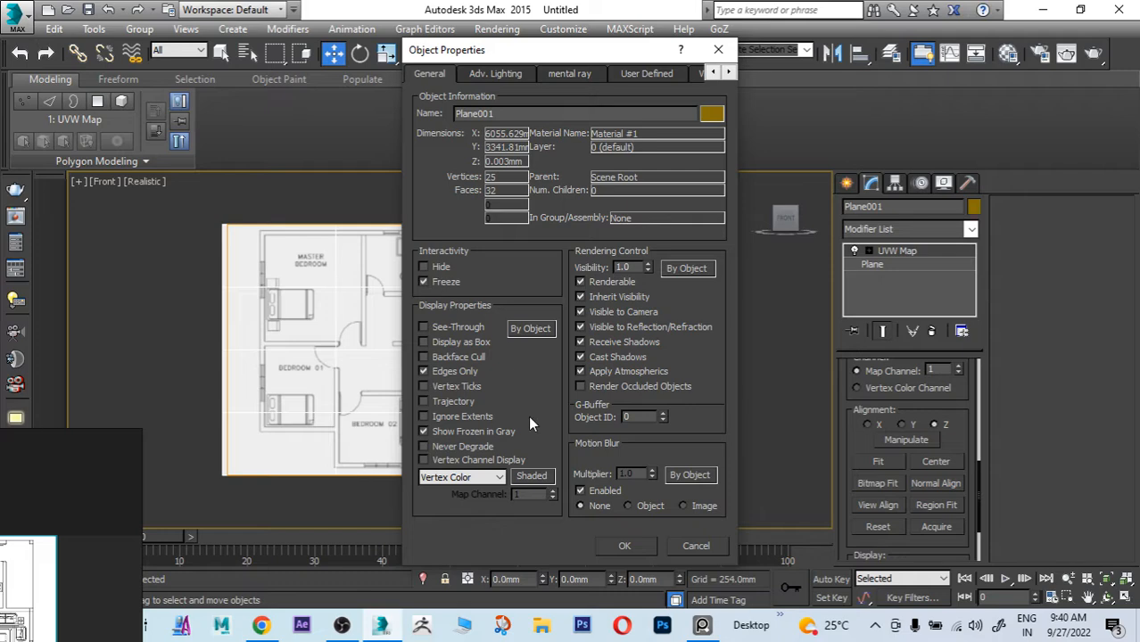
{"action": "left_click", "coordinate": [624, 546]}
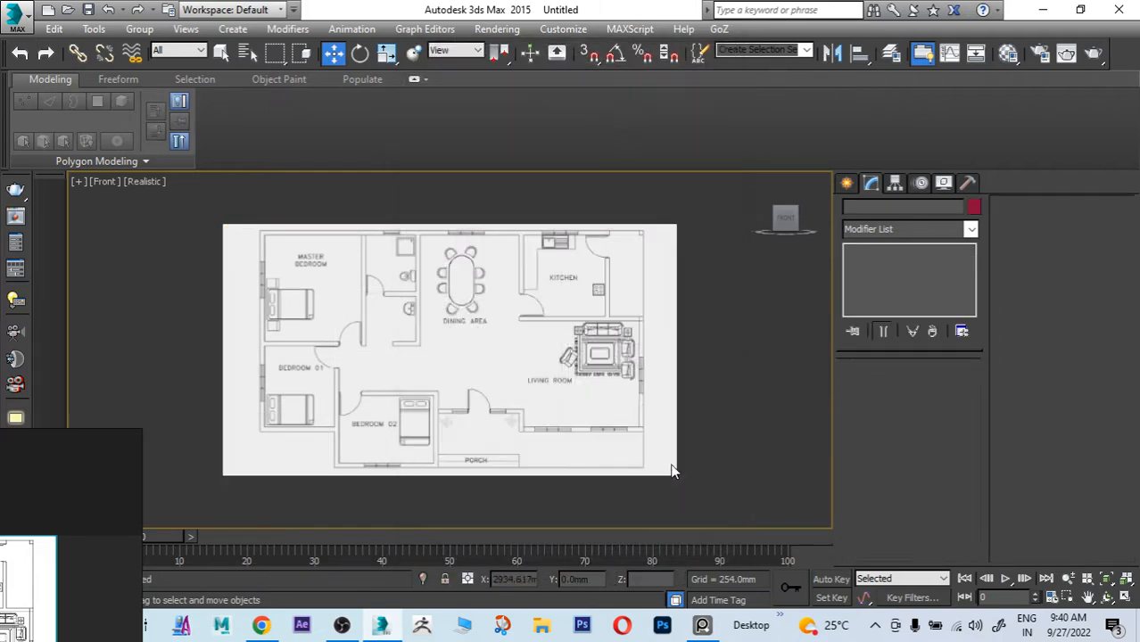
Step: Examine the floor plan drawing closely around the dining area, kitchen and living room
{"action": "scroll", "coordinate": [489, 386], "scroll_direction": "up", "scroll_amount": 5}
{"action": "scroll", "coordinate": [491, 384], "scroll_direction": "up", "scroll_amount": 2}
{"action": "scroll", "coordinate": [495, 384], "scroll_direction": "down", "scroll_amount": 6}
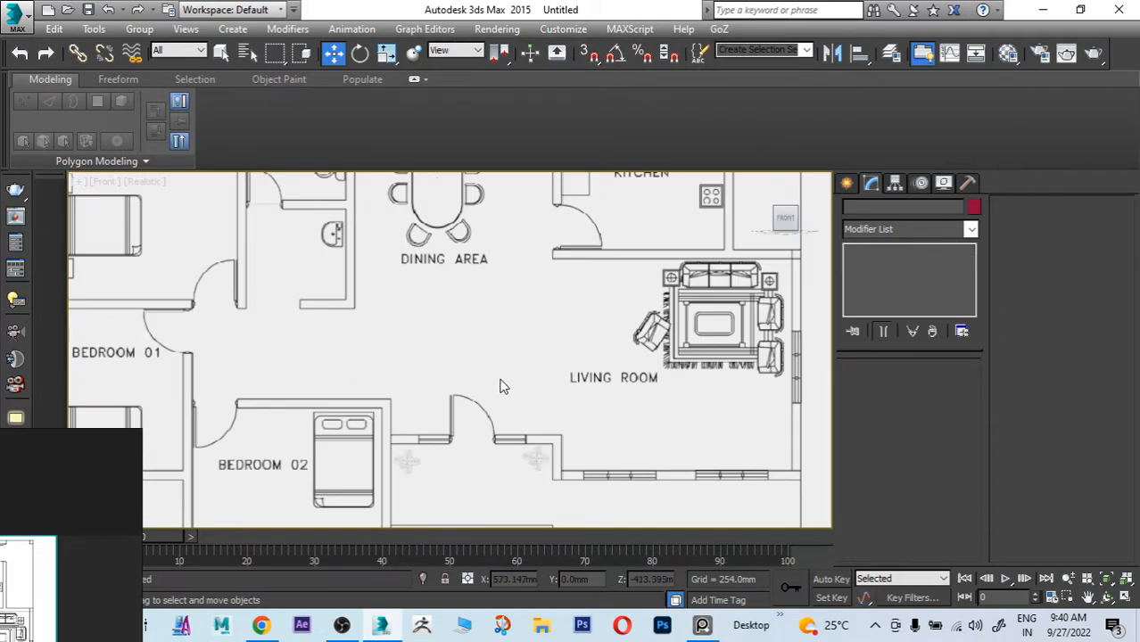
{"action": "middle_click_drag", "start_coordinate": [502, 385], "coordinate": [432, 433]}
{"action": "scroll", "coordinate": [589, 364], "scroll_direction": "up", "scroll_amount": 4}
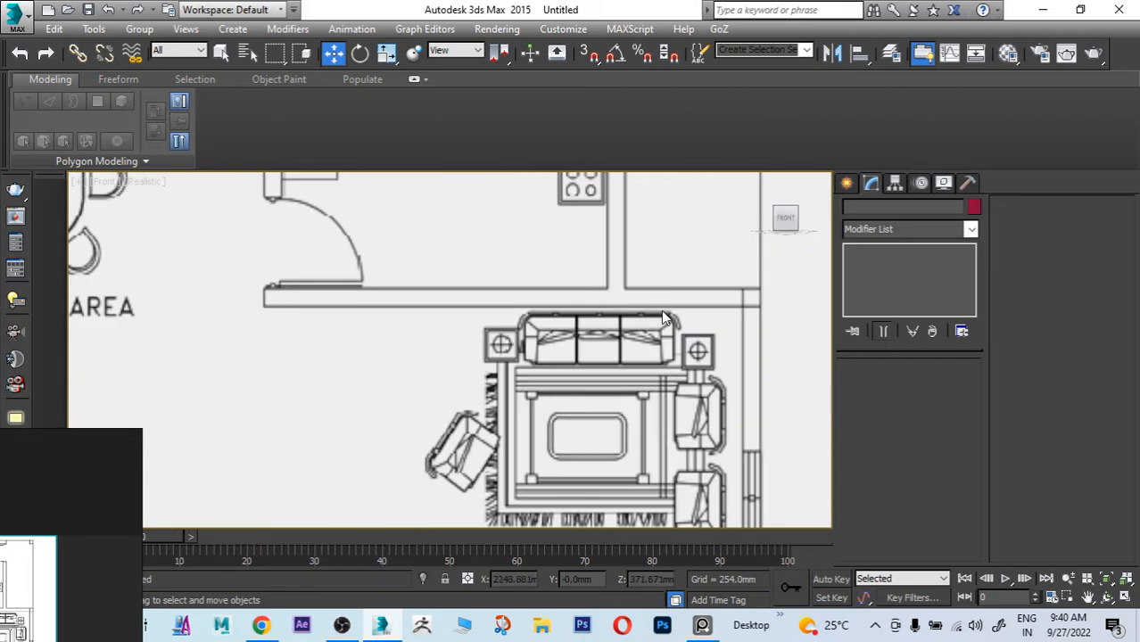
{"action": "scroll", "coordinate": [661, 309], "scroll_direction": "down", "scroll_amount": 5}
{"action": "middle_click_drag", "start_coordinate": [661, 312], "coordinate": [522, 327]}
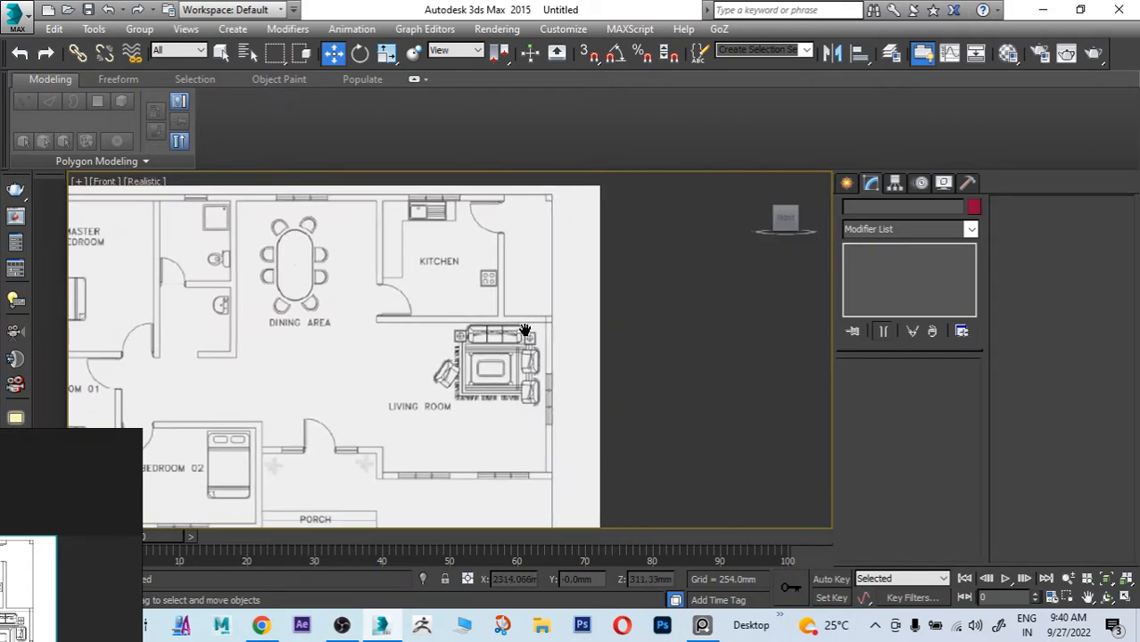
Step: Unfreeze all objects and check that the floor plan plane can be selected again, leaving it deselected
{"action": "right_click", "coordinate": [300, 284]}
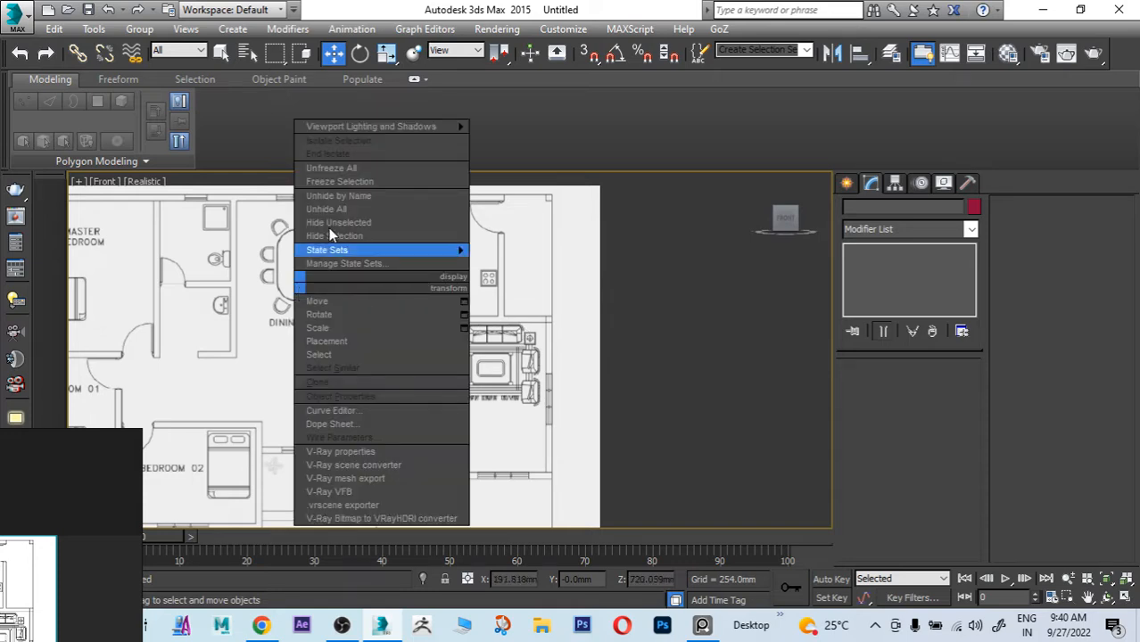
{"action": "left_click", "coordinate": [326, 169]}
{"action": "left_click", "coordinate": [364, 252]}
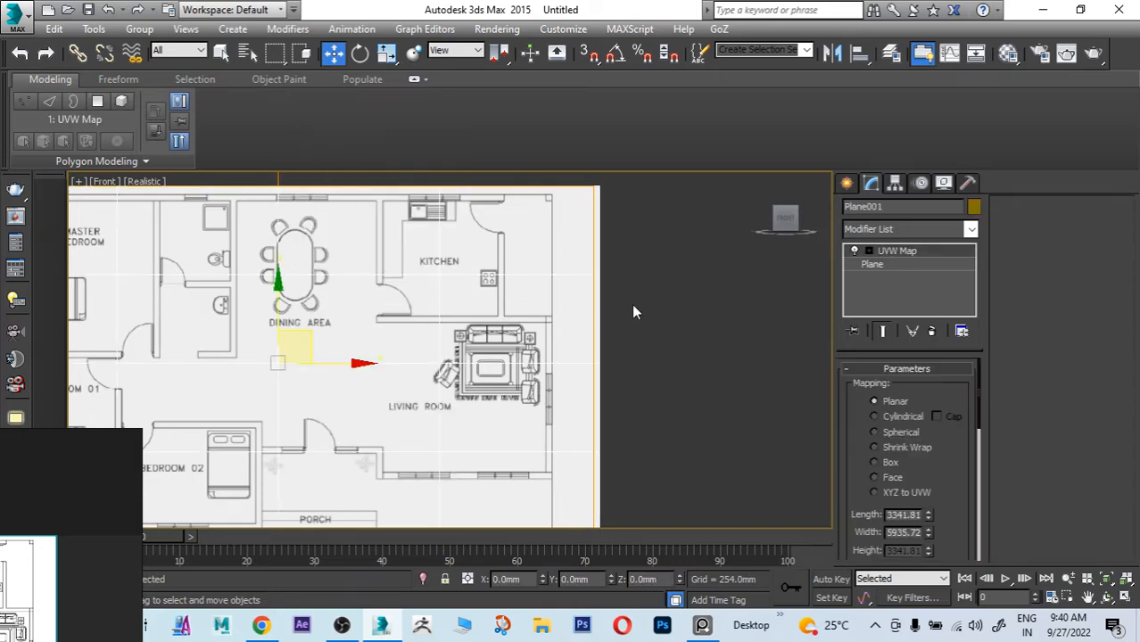
{"action": "left_click", "coordinate": [633, 304]}
Step: Start a standard Plane primitive and set the display units to US Standard with Decimal Inches
{"action": "left_click", "coordinate": [846, 183]}
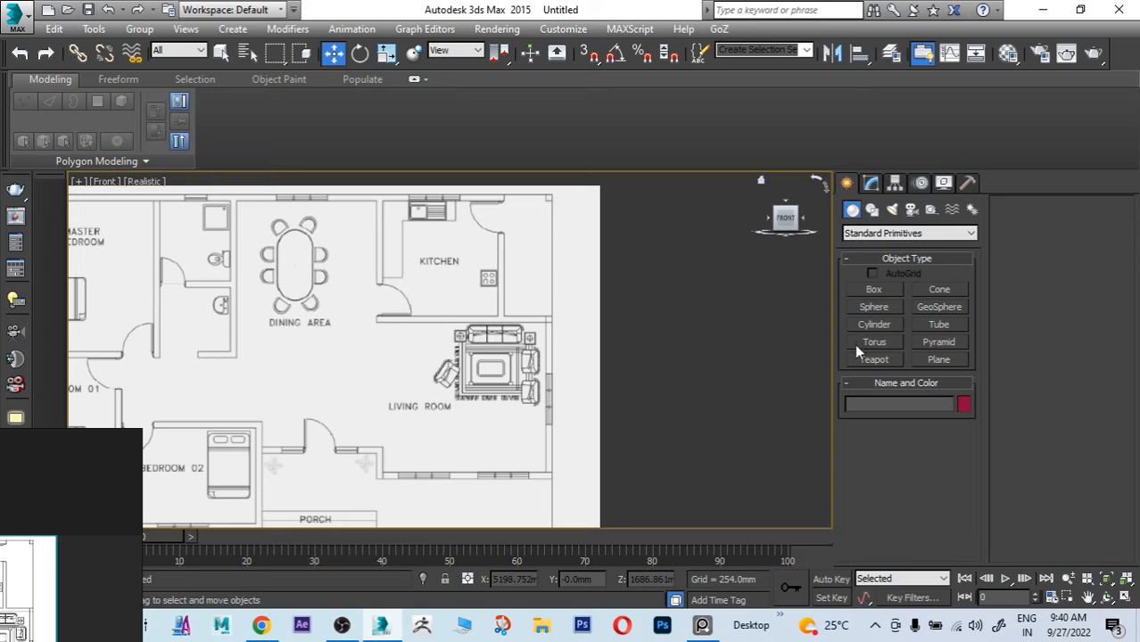
{"action": "left_click", "coordinate": [937, 360]}
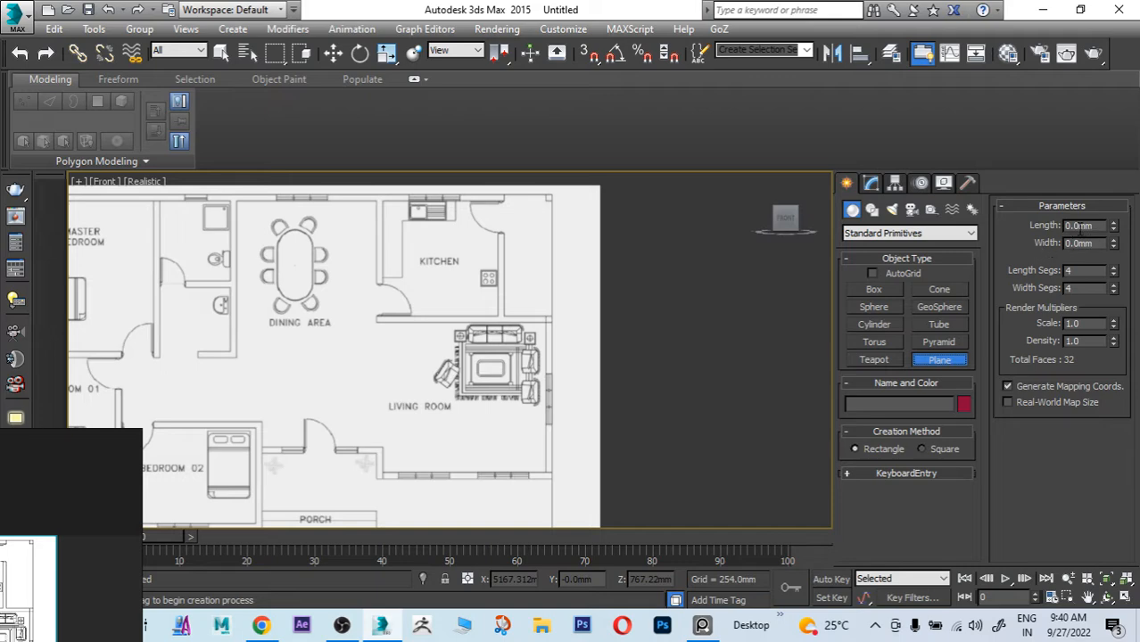
{"action": "left_click", "coordinate": [563, 29]}
{"action": "left_click", "coordinate": [610, 243]}
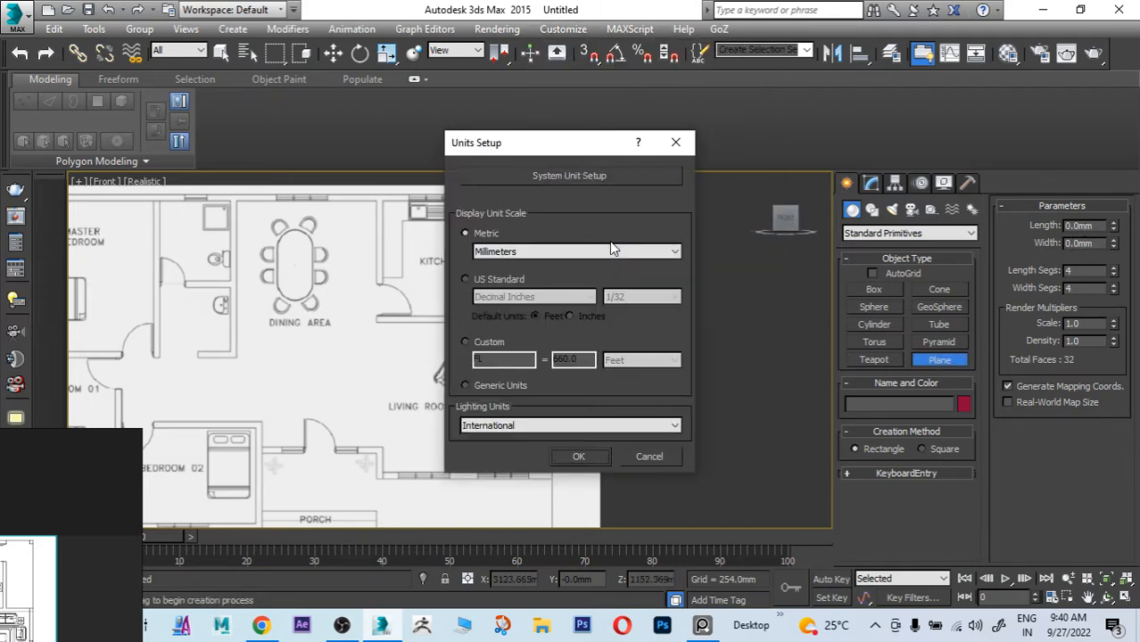
{"action": "left_click", "coordinate": [495, 282]}
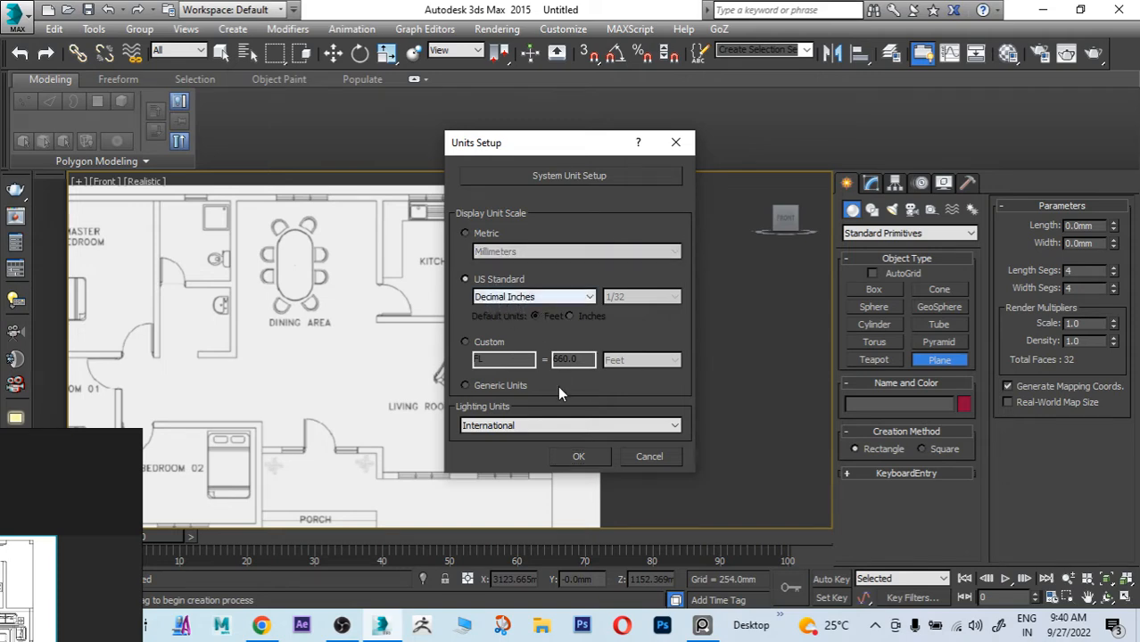
{"action": "left_click", "coordinate": [579, 457]}
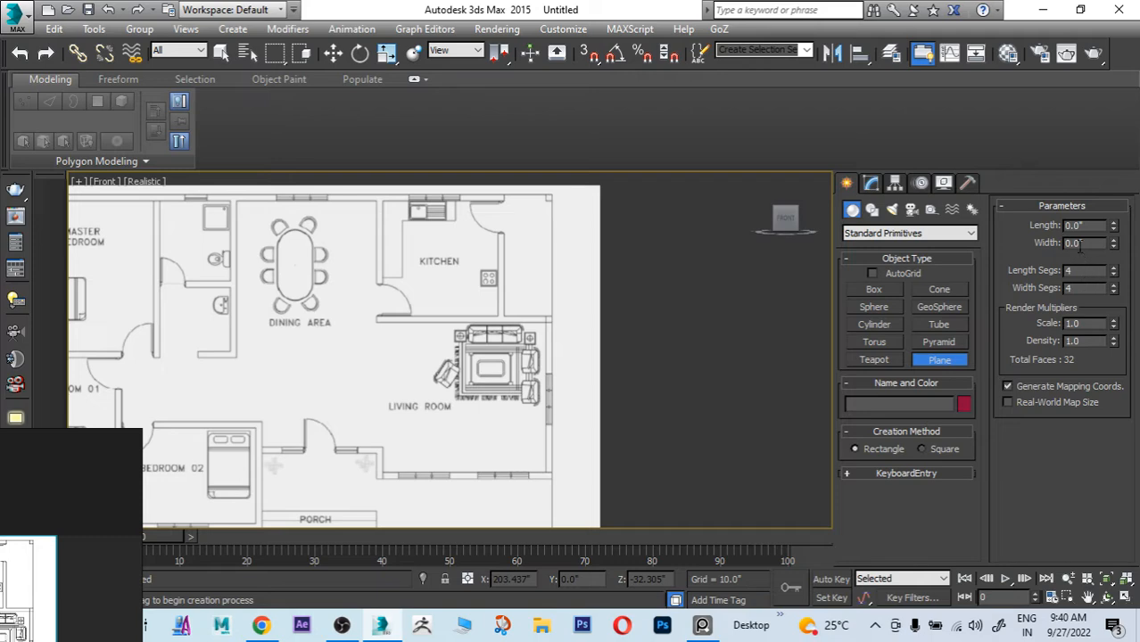
Step: Draw a small plane in the empty area beside the floor plan and set its length and width to 9 inches
{"action": "left_click_drag", "start_coordinate": [697, 331], "coordinate": [733, 362]}
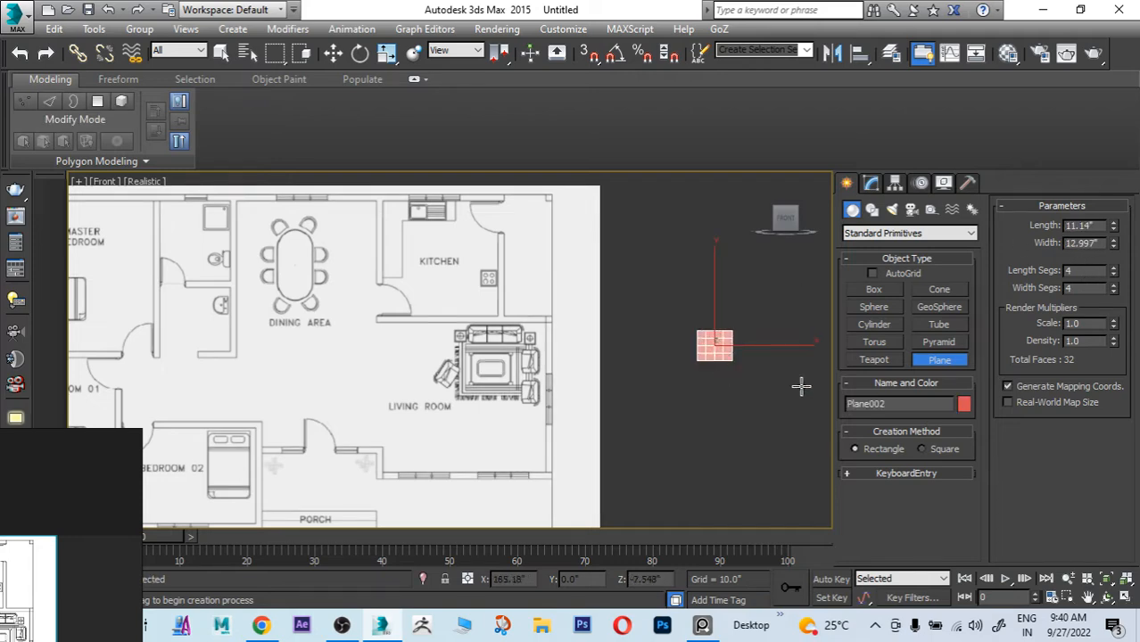
{"action": "double_click", "coordinate": [1096, 226]}
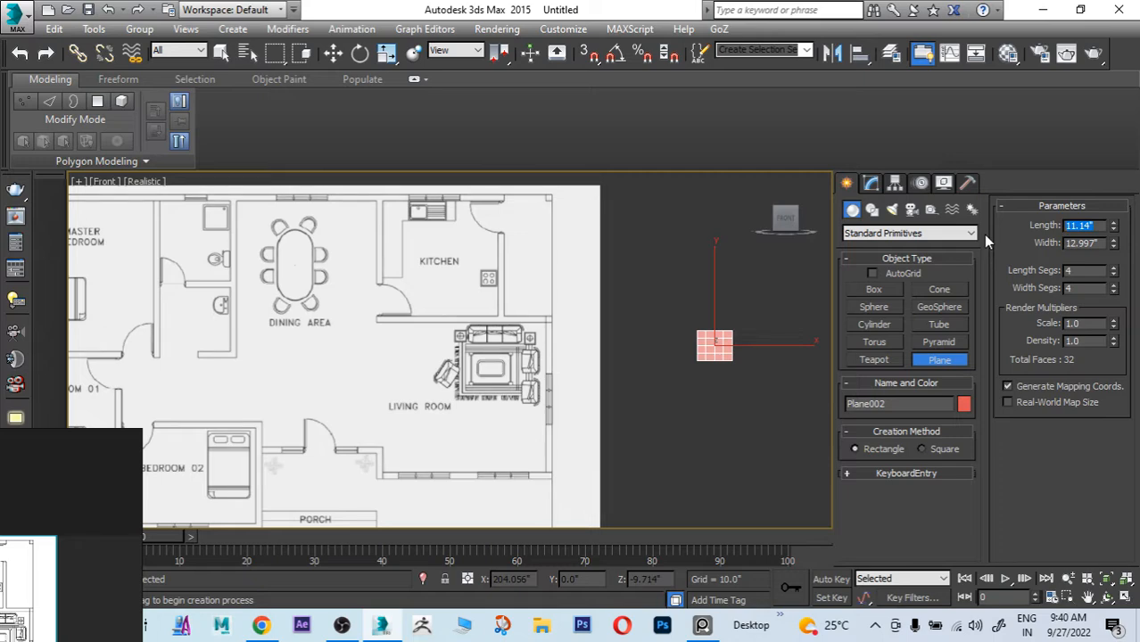
{"action": "type", "text": "9"}
{"action": "key", "text": "Return"}
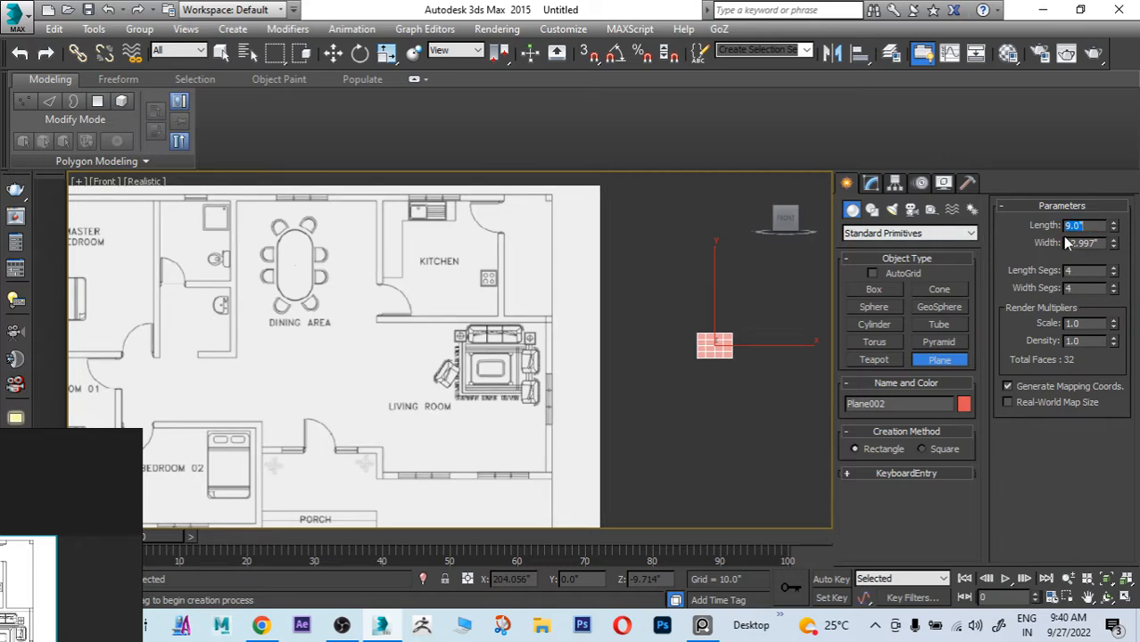
{"action": "double_click", "coordinate": [1099, 244]}
{"action": "type", "text": "9"}
{"action": "key", "text": "Return"}
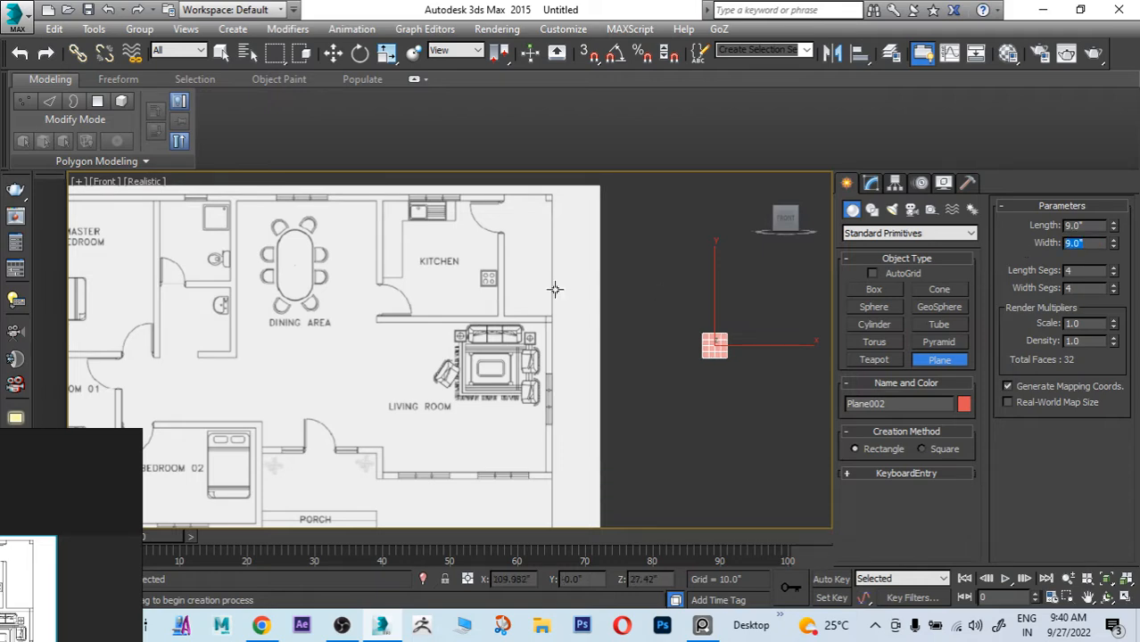
Step: Move the 9-inch plane over to the floor plan's outer wall near the living room
{"action": "left_click", "coordinate": [332, 53]}
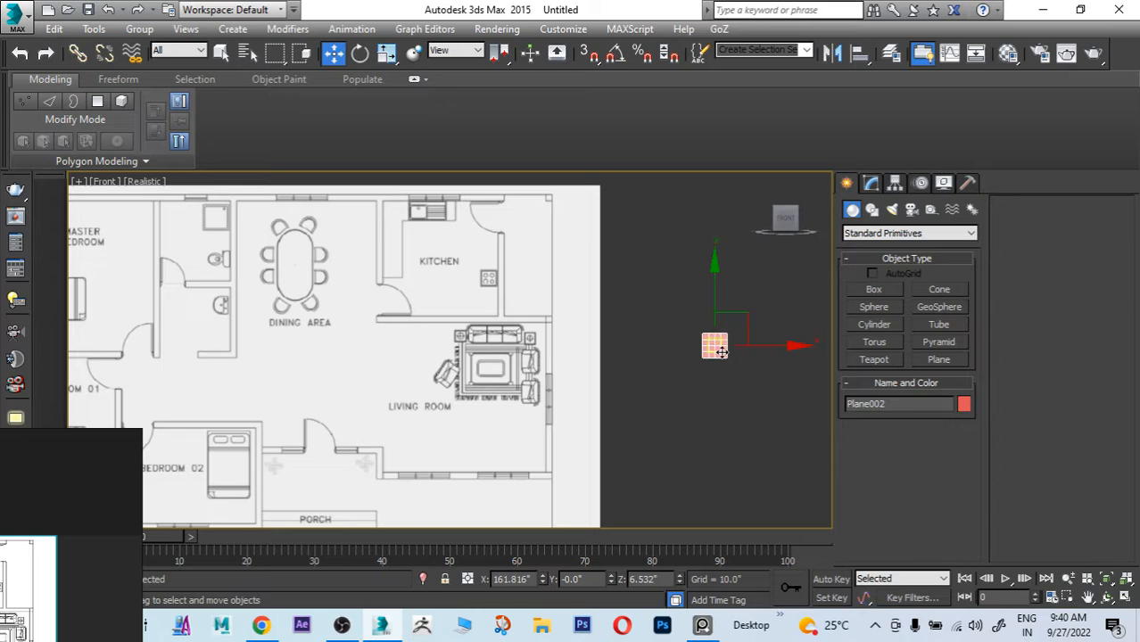
{"action": "scroll", "coordinate": [700, 348], "scroll_direction": "up", "scroll_amount": 4}
{"action": "left_click_drag", "start_coordinate": [698, 337], "coordinate": [407, 384]}
Step: Select the floor plan plane and uniformly scale it up to about 218%
{"action": "scroll", "coordinate": [323, 393], "scroll_direction": "down", "scroll_amount": 4}
{"action": "left_click", "coordinate": [187, 386]}
{"action": "scroll", "coordinate": [305, 323], "scroll_direction": "down", "scroll_amount": 2}
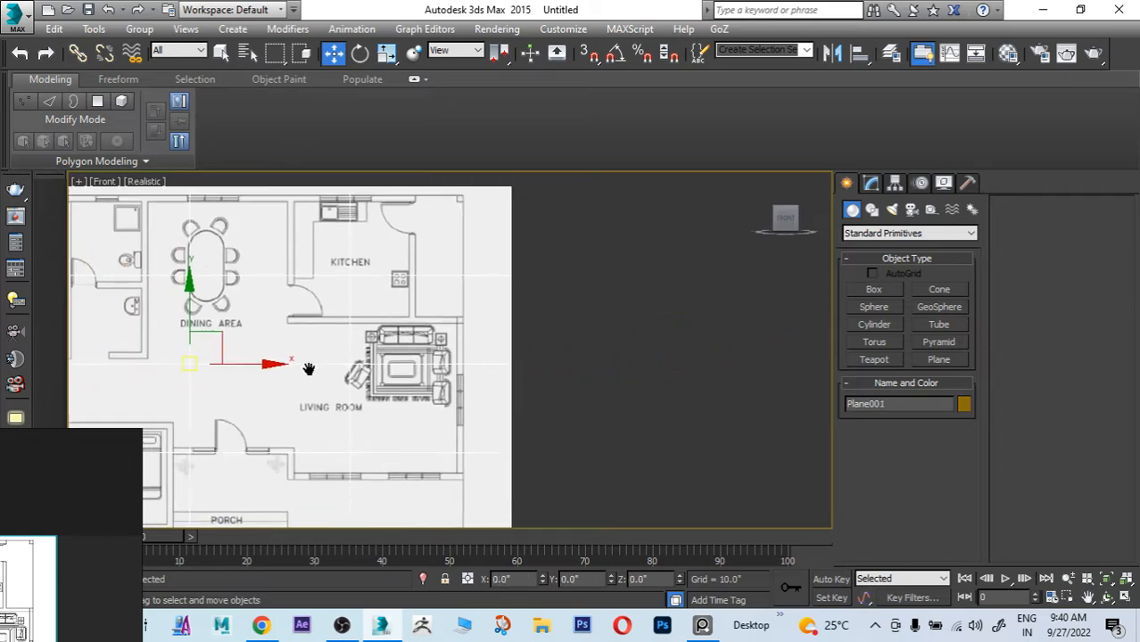
{"action": "scroll", "coordinate": [330, 368], "scroll_direction": "down", "scroll_amount": 2}
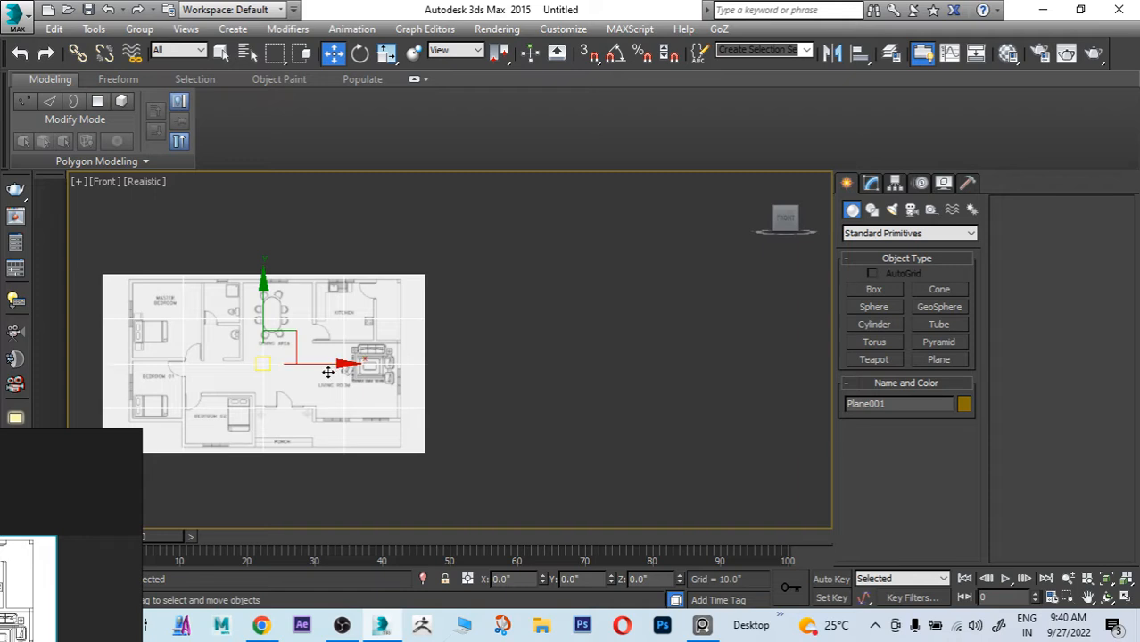
{"action": "key", "text": "r"}
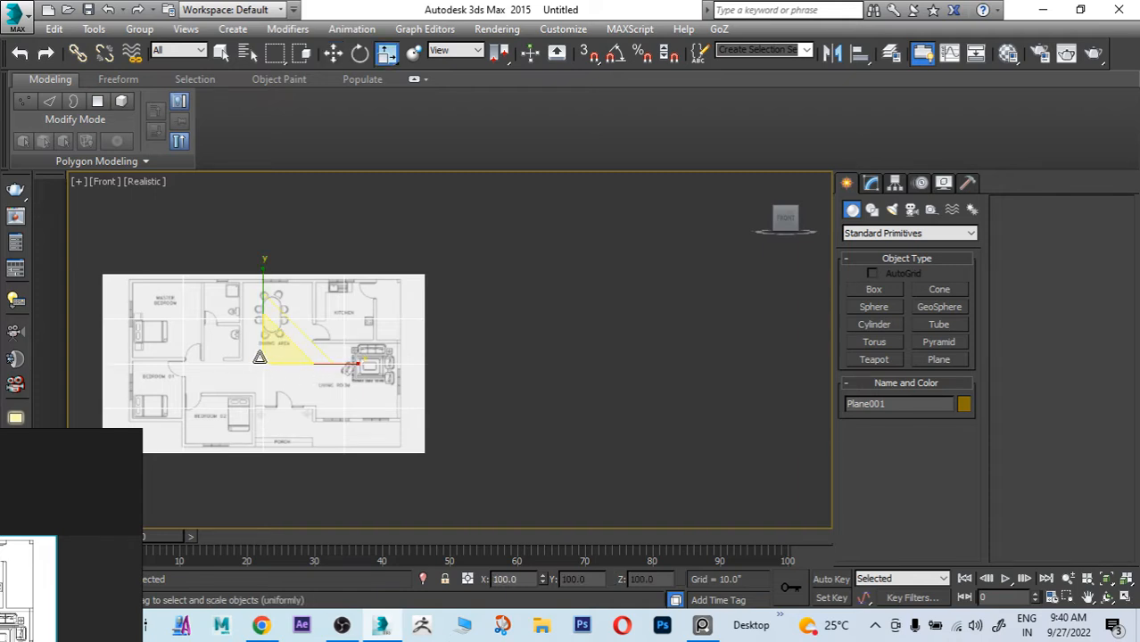
{"action": "left_click_drag", "start_coordinate": [264, 359], "coordinate": [329, 255]}
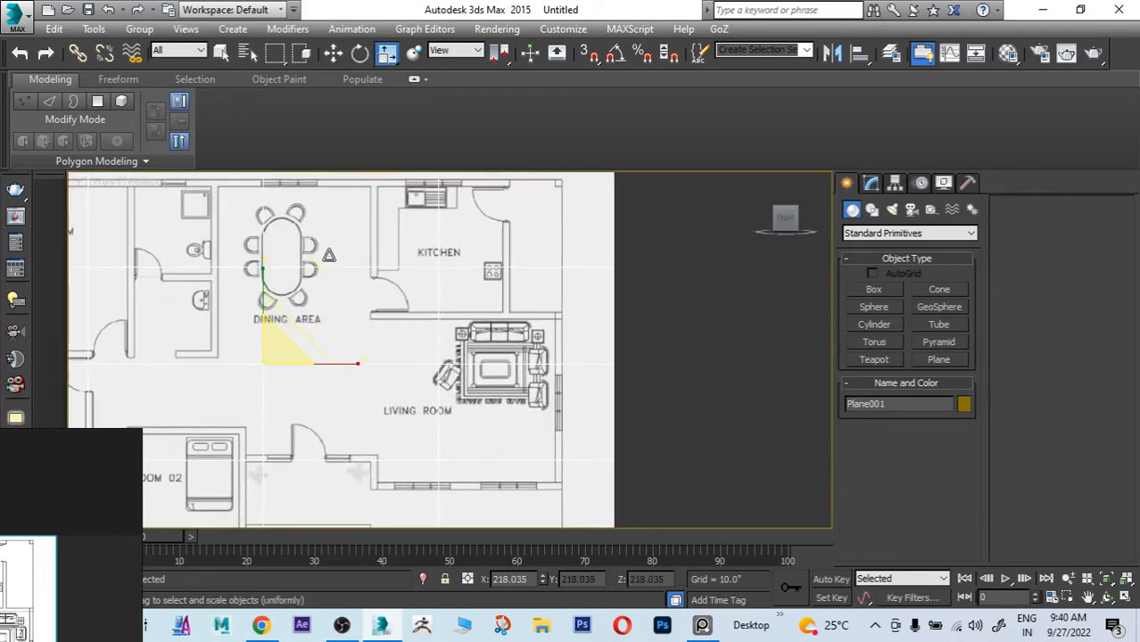
Step: Using wireframe display, move the hidden 9-inch plane out past the floor plan's right edge, then restore the shaded display
{"action": "key", "text": "F3"}
{"action": "scroll", "coordinate": [408, 360], "scroll_direction": "up", "scroll_amount": 3}
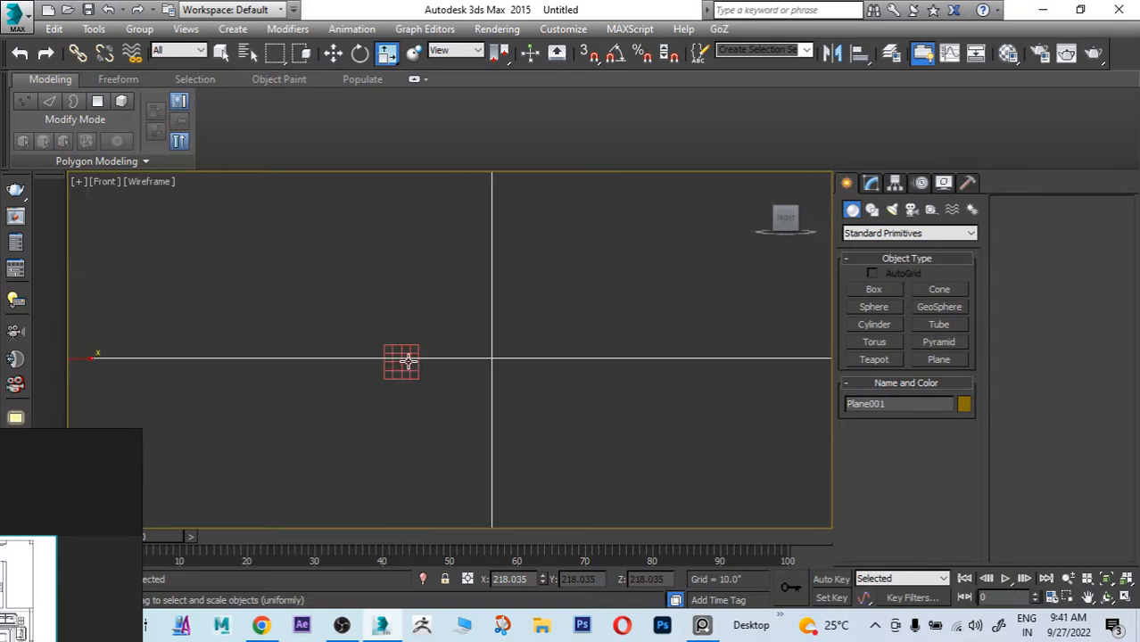
{"action": "left_click", "coordinate": [400, 356]}
{"action": "scroll", "coordinate": [388, 356], "scroll_direction": "down", "scroll_amount": 2}
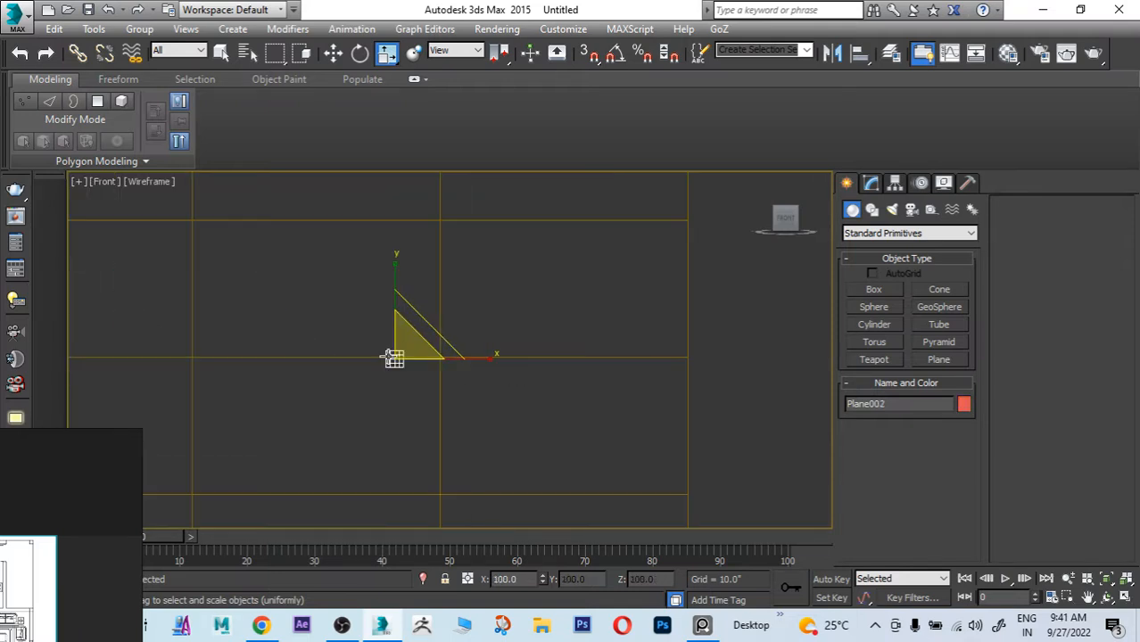
{"action": "key", "text": "w"}
{"action": "left_click_drag", "start_coordinate": [394, 358], "coordinate": [733, 357]}
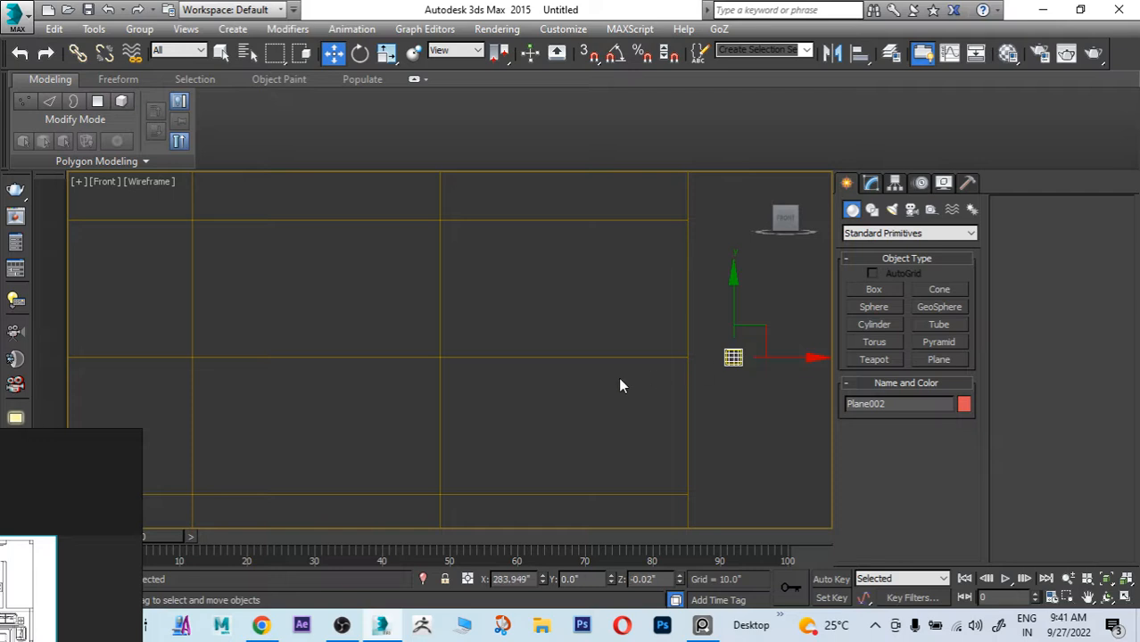
{"action": "key", "text": "F3"}
{"action": "scroll", "coordinate": [755, 373], "scroll_direction": "up", "scroll_amount": 2}
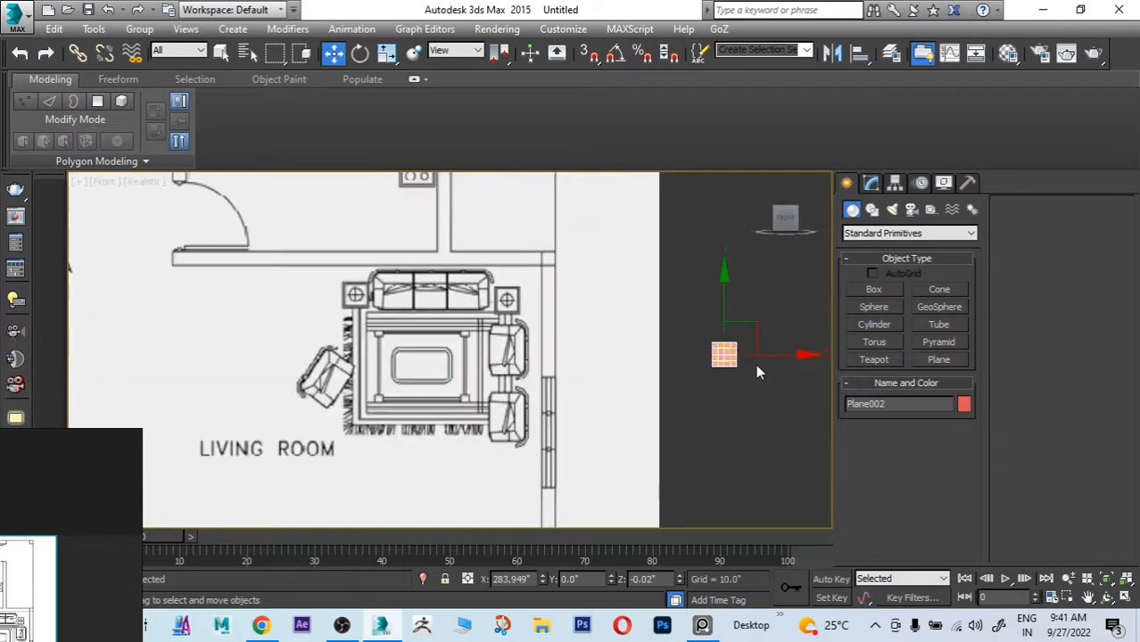
{"action": "scroll", "coordinate": [730, 358], "scroll_direction": "up", "scroll_amount": 2}
Step: Select the floor plan plane again and uniformly enlarge it further so its wall thickness approaches the 9-inch plane
{"action": "left_click", "coordinate": [462, 383]}
{"action": "scroll", "coordinate": [462, 384], "scroll_direction": "down", "scroll_amount": 4}
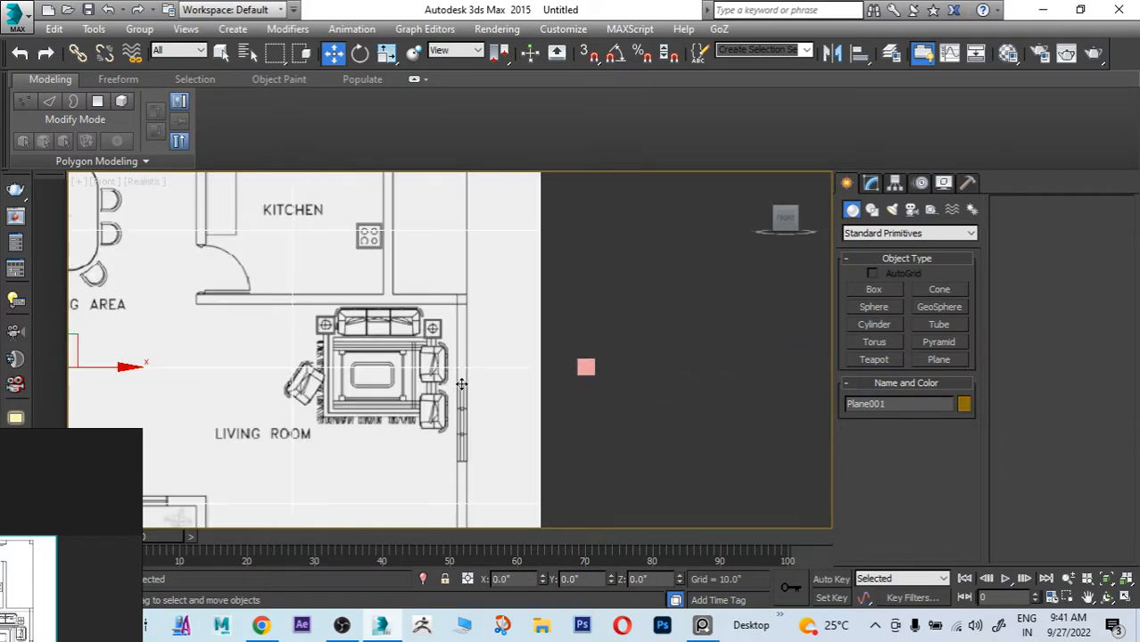
{"action": "middle_click_drag", "start_coordinate": [301, 395], "coordinate": [467, 385]}
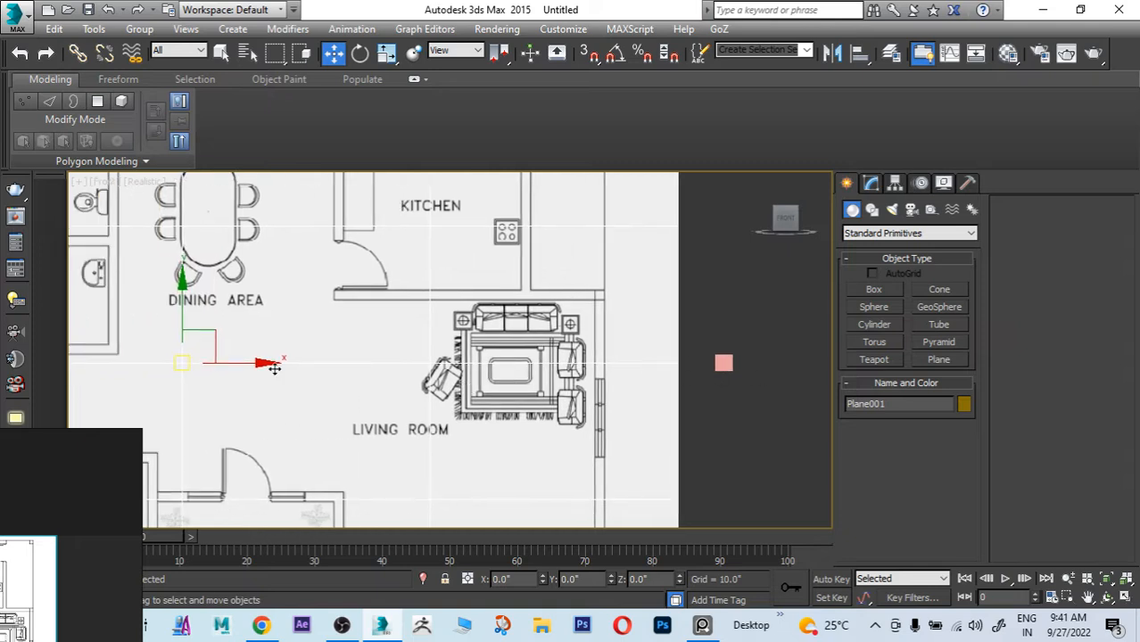
{"action": "key", "text": "r"}
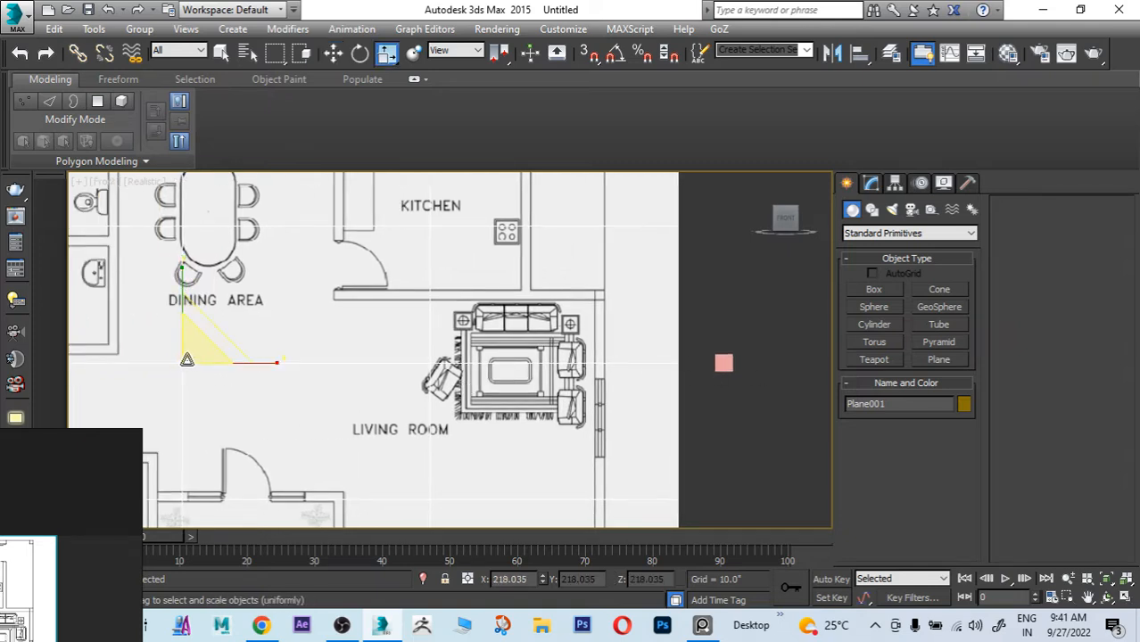
{"action": "left_click_drag", "start_coordinate": [191, 359], "coordinate": [229, 337]}
Step: Move the enlarged floor plan plane along X to about -76.3 inches, away from the 9-inch plane
{"action": "scroll", "coordinate": [244, 346], "scroll_direction": "down", "scroll_amount": 5}
{"action": "key", "text": "w"}
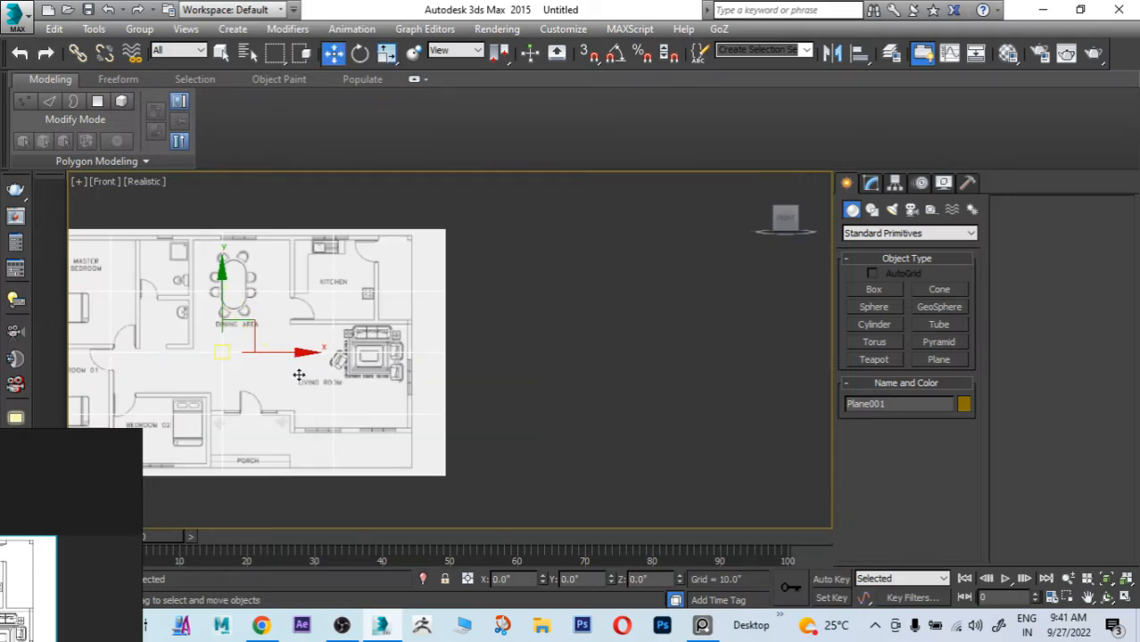
{"action": "left_click_drag", "start_coordinate": [294, 356], "coordinate": [242, 356]}
{"action": "middle_click_drag", "start_coordinate": [295, 367], "coordinate": [367, 381]}
{"action": "scroll", "coordinate": [382, 380], "scroll_direction": "down", "scroll_amount": 2}
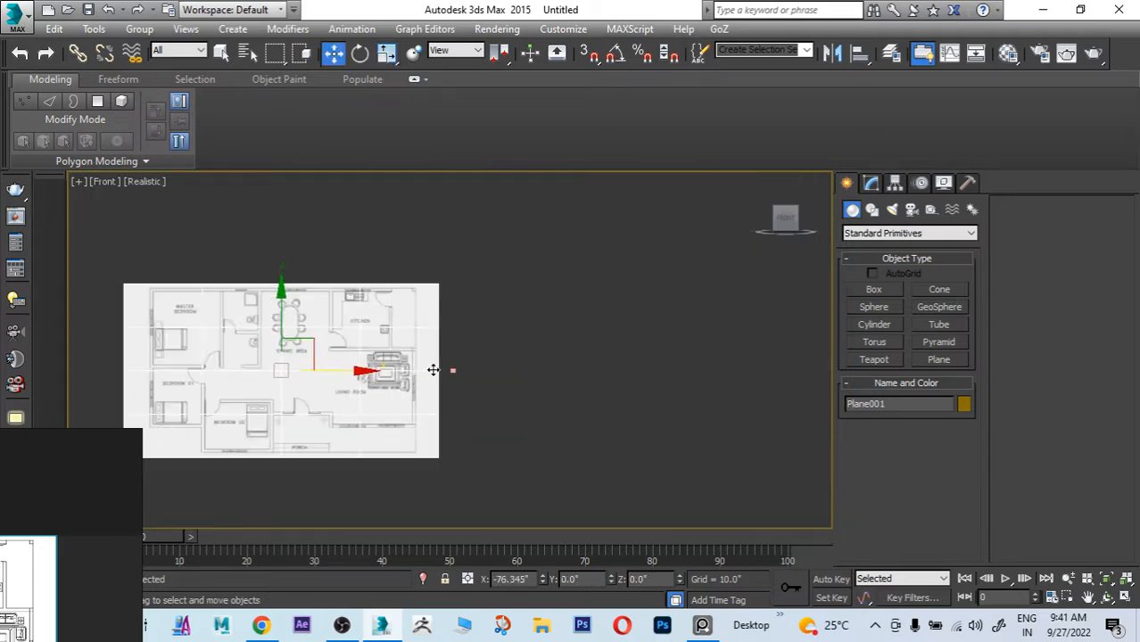
Step: Move the 9-inch plane onto the outer wall beside the living room sofas to compare it with the wall thickness
{"action": "scroll", "coordinate": [436, 368], "scroll_direction": "up", "scroll_amount": 9}
{"action": "left_click", "coordinate": [531, 388]}
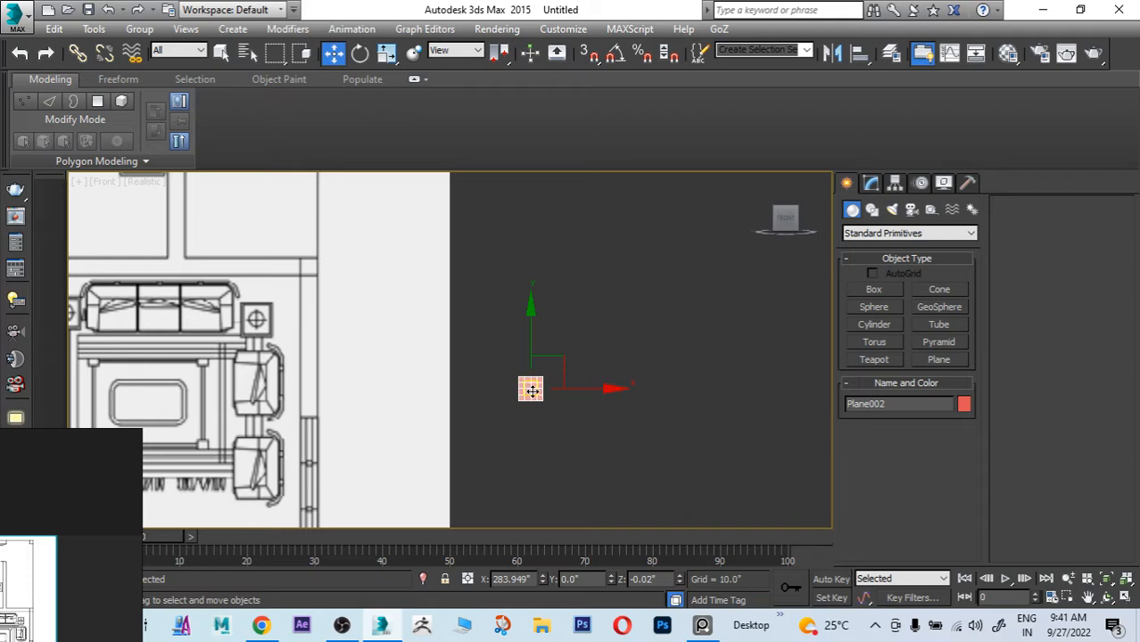
{"action": "left_click_drag", "start_coordinate": [530, 388], "coordinate": [304, 387]}
{"action": "scroll", "coordinate": [306, 387], "scroll_direction": "up", "scroll_amount": 5}
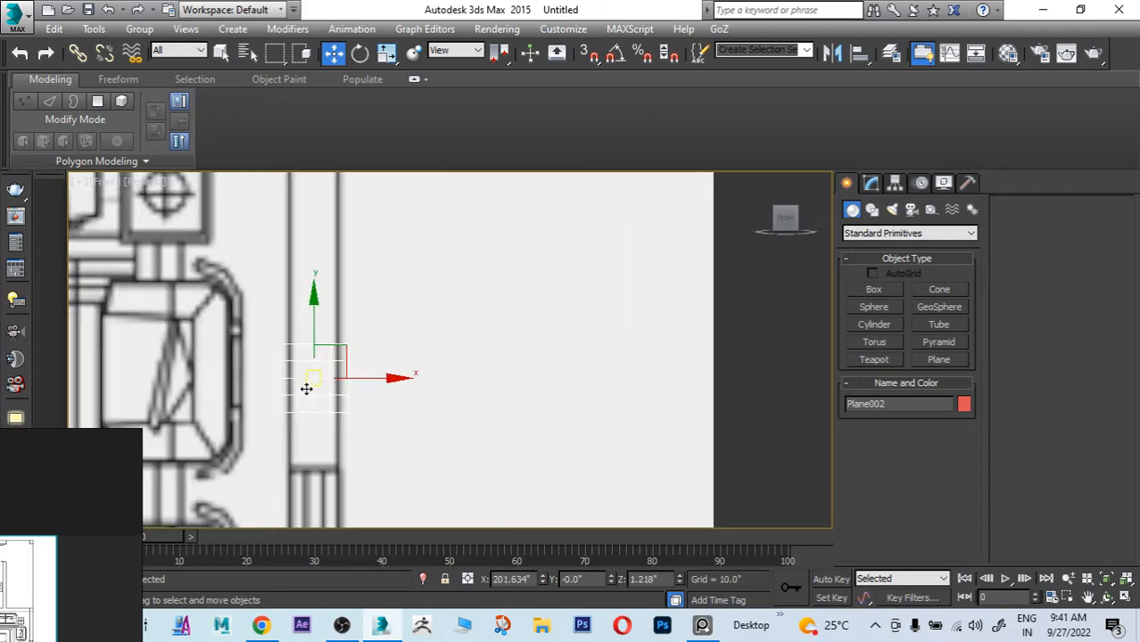
Step: Select the floor plan plane and uniformly scale it up slightly to about 293%
{"action": "scroll", "coordinate": [364, 390], "scroll_direction": "down", "scroll_amount": 8}
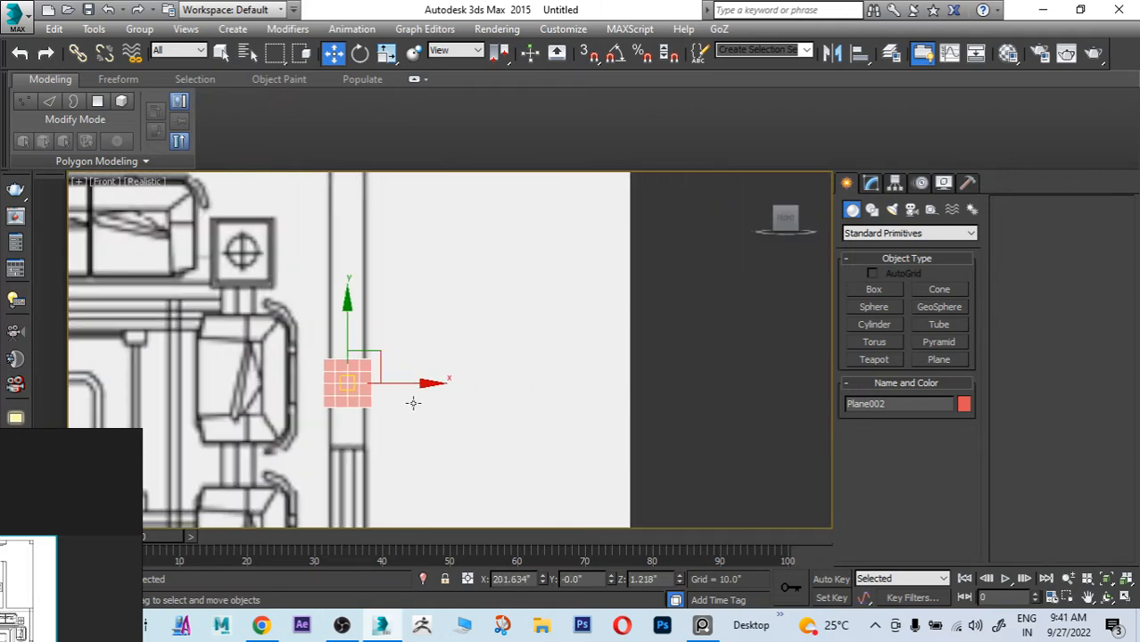
{"action": "middle_click_drag", "start_coordinate": [405, 410], "coordinate": [662, 398]}
{"action": "scroll", "coordinate": [637, 398], "scroll_direction": "down", "scroll_amount": 3}
{"action": "left_click", "coordinate": [442, 371]}
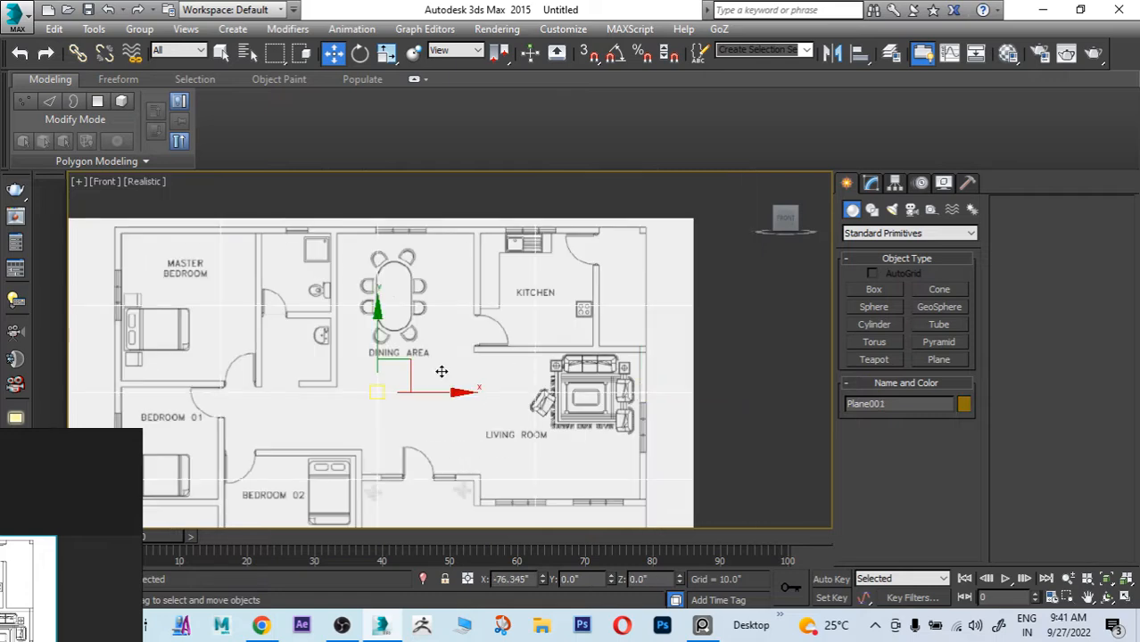
{"action": "key", "text": "r"}
{"action": "scroll", "coordinate": [390, 380], "scroll_direction": "up", "scroll_amount": 1}
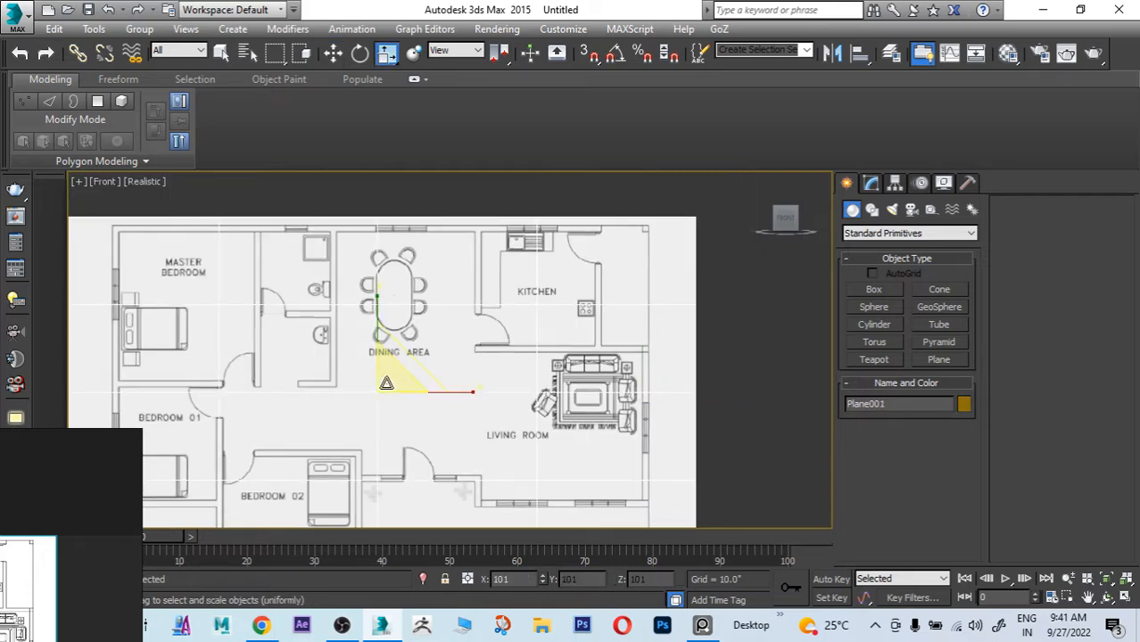
Step: Pick the hidden 9-inch plane in wireframe display, restore shading, and move it about 16 inches along X onto the living room's outer wall
{"action": "scroll", "coordinate": [684, 383], "scroll_direction": "up", "scroll_amount": 4}
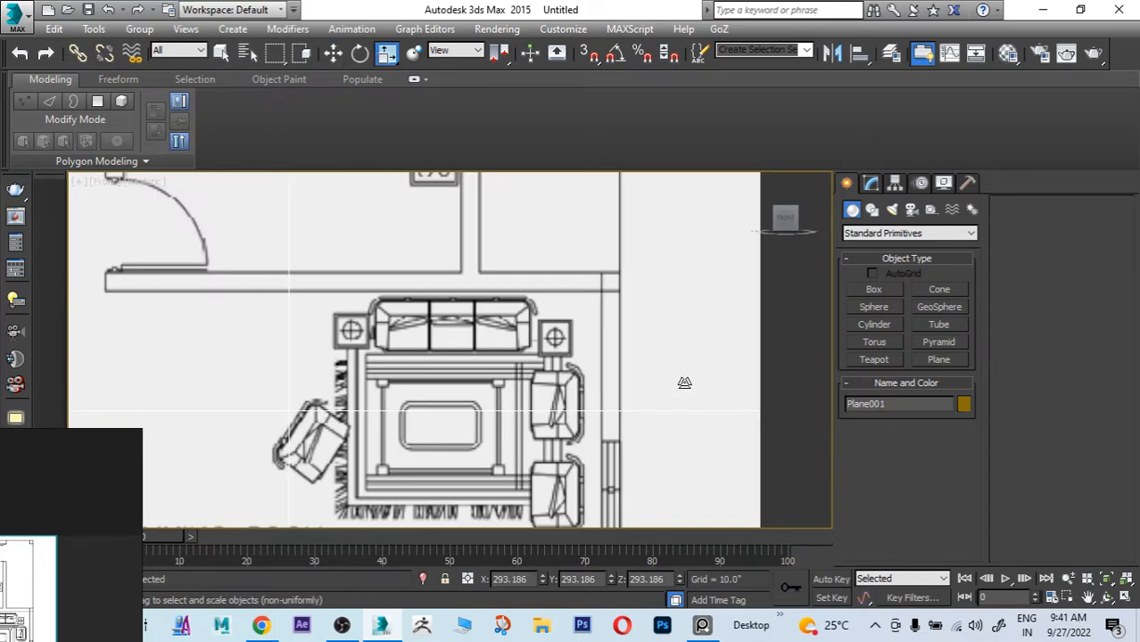
{"action": "key", "text": "Delete"}
{"action": "left_click", "coordinate": [567, 403]}
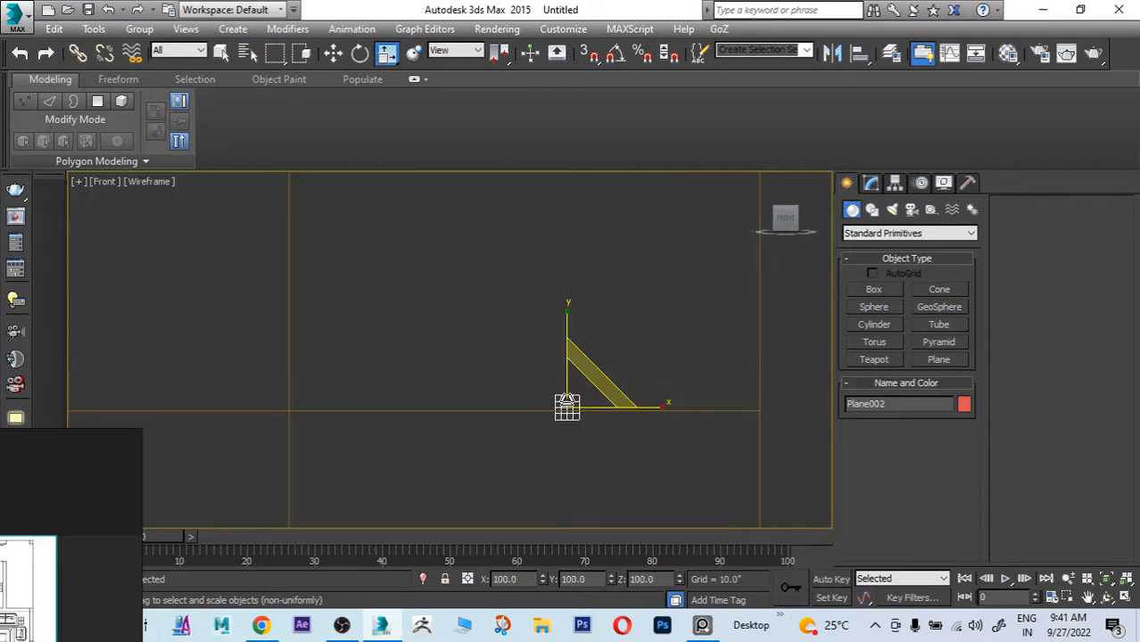
{"action": "key", "text": "ctrl+z"}
{"action": "scroll", "coordinate": [569, 412], "scroll_direction": "up", "scroll_amount": 5}
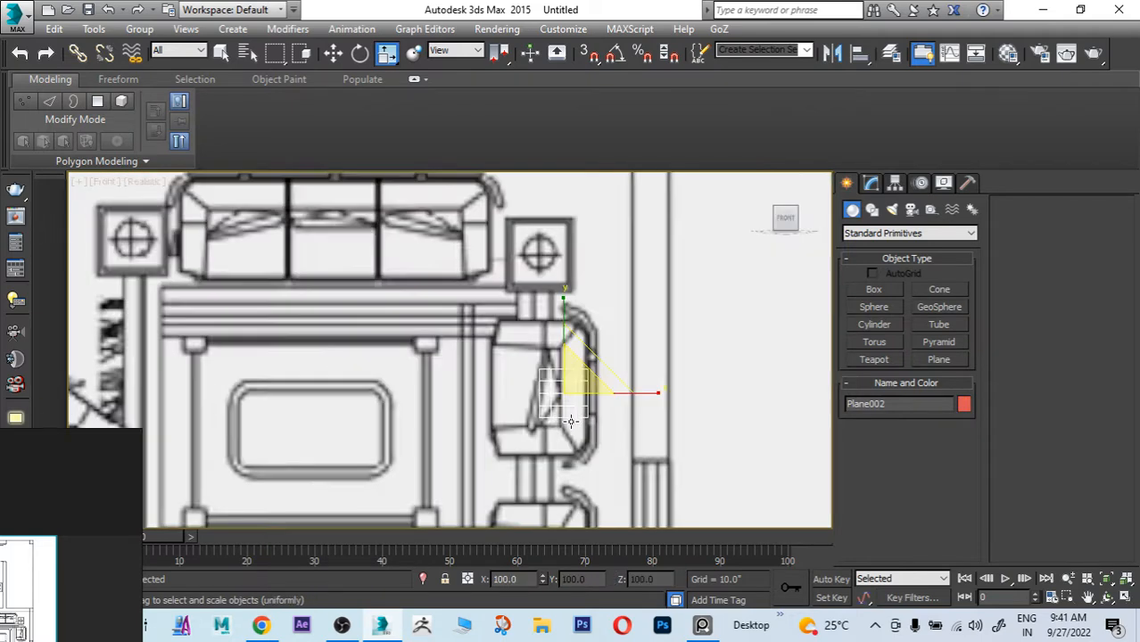
{"action": "key", "text": "w"}
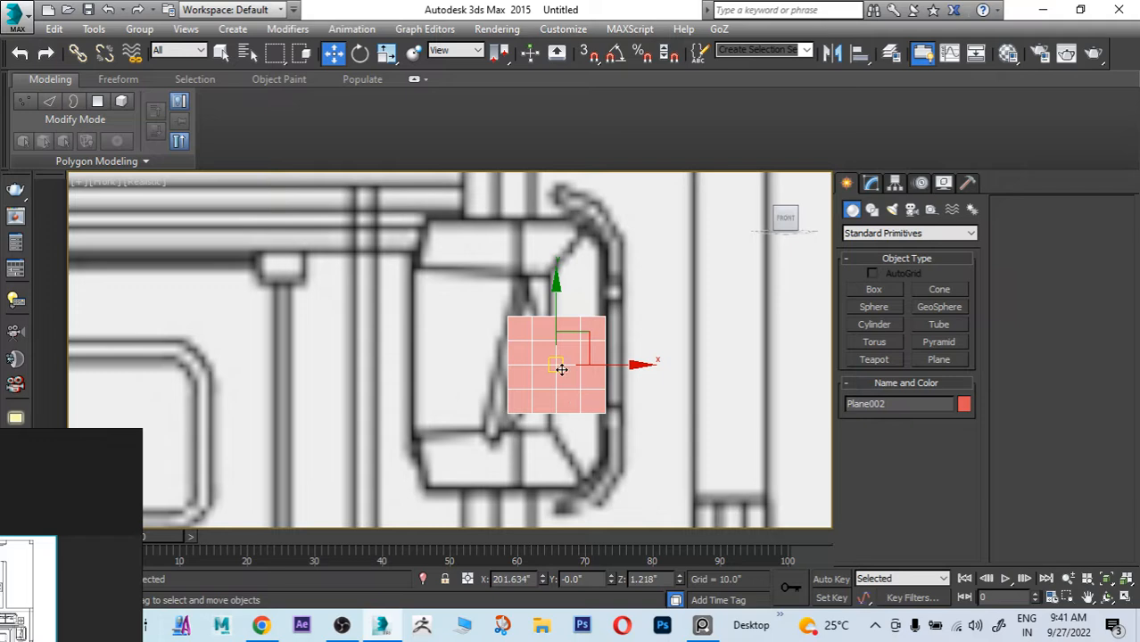
{"action": "left_click_drag", "start_coordinate": [560, 366], "coordinate": [730, 363]}
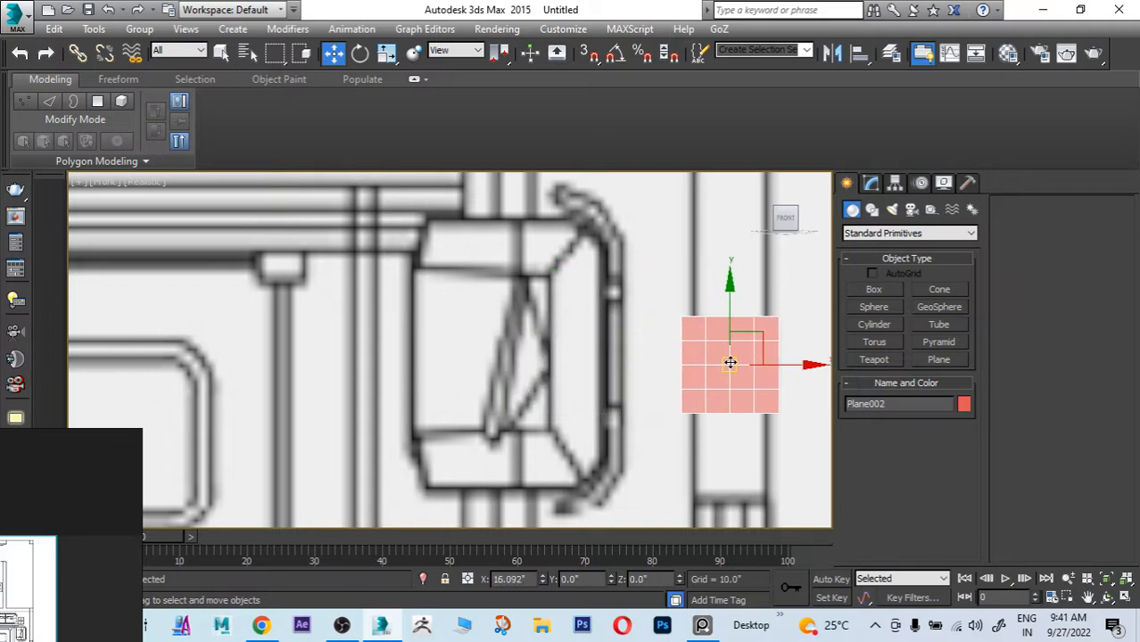
Step: Select the floor plan plane and uniformly scale it up to about 316%
{"action": "scroll", "coordinate": [730, 364], "scroll_direction": "down", "scroll_amount": 4}
{"action": "left_click", "coordinate": [510, 393]}
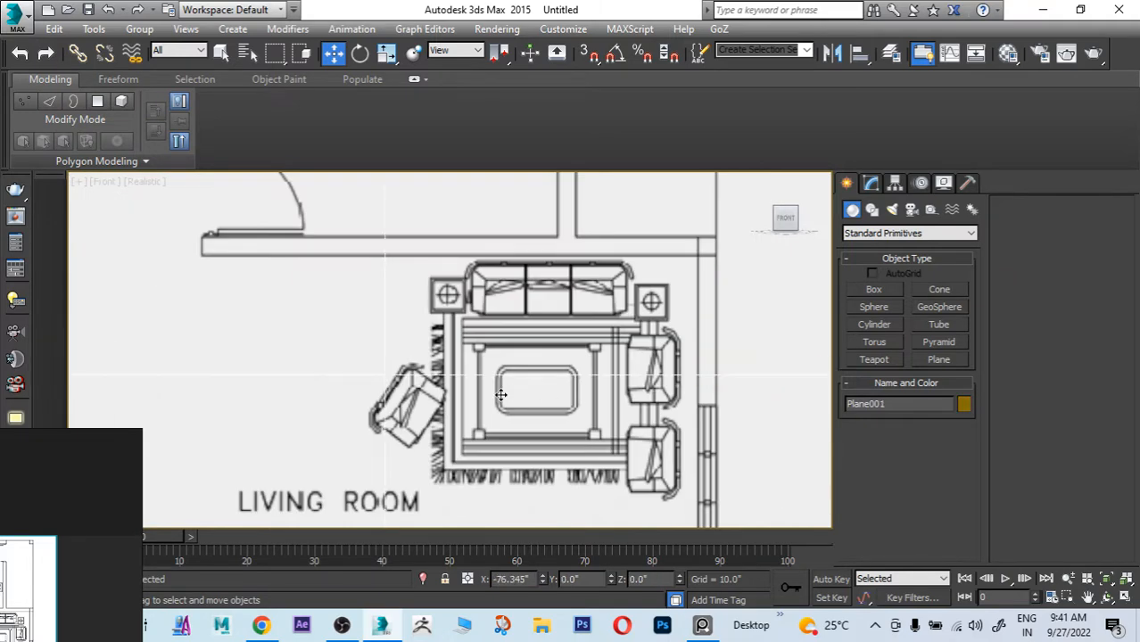
{"action": "scroll", "coordinate": [501, 394], "scroll_direction": "down", "scroll_amount": 4}
{"action": "key", "text": "r"}
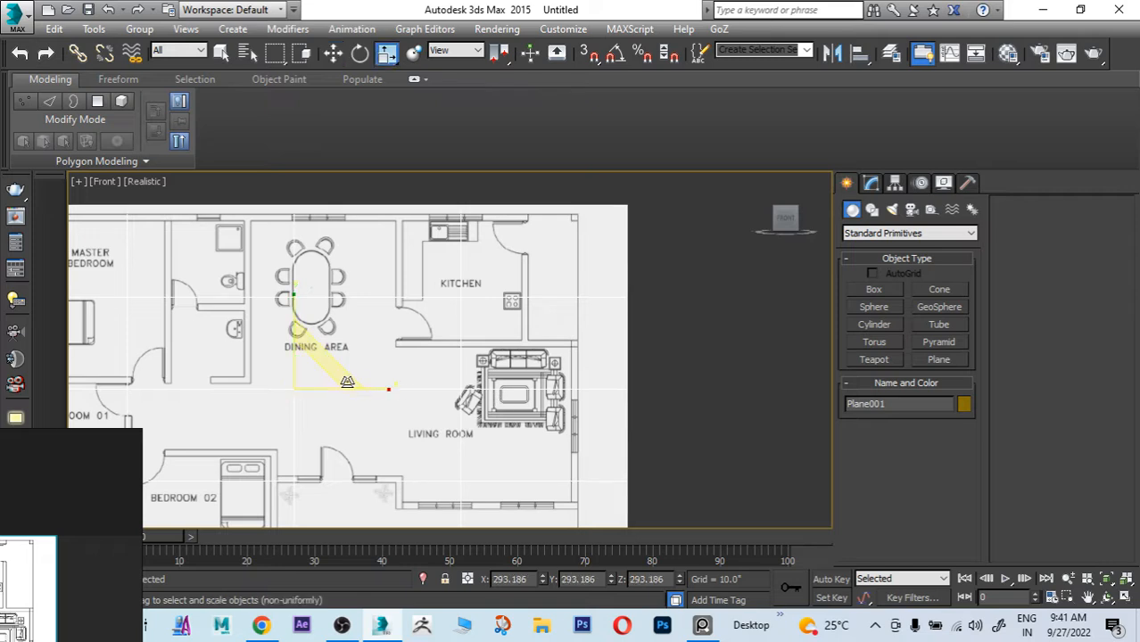
{"action": "left_click_drag", "start_coordinate": [300, 386], "coordinate": [298, 382]}
{"action": "left_click_drag", "start_coordinate": [310, 377], "coordinate": [313, 373]}
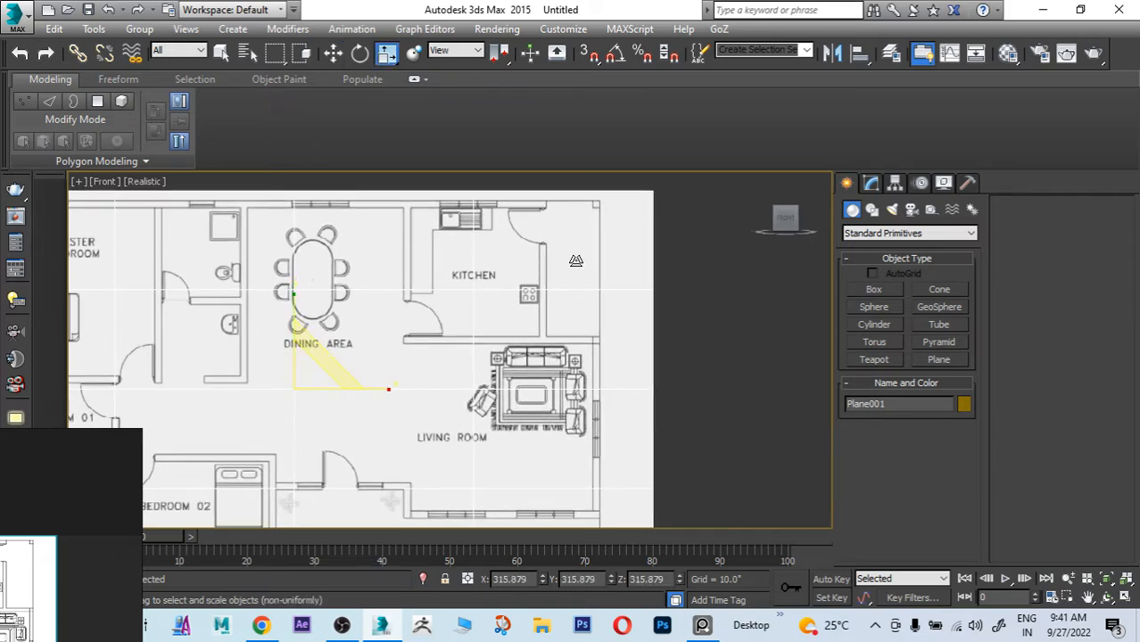
Step: Pick the hidden 9-inch plane in wireframe display, restore shading, and move it about 23 inches along X onto the living room's outer wall
{"action": "key", "text": "F3"}
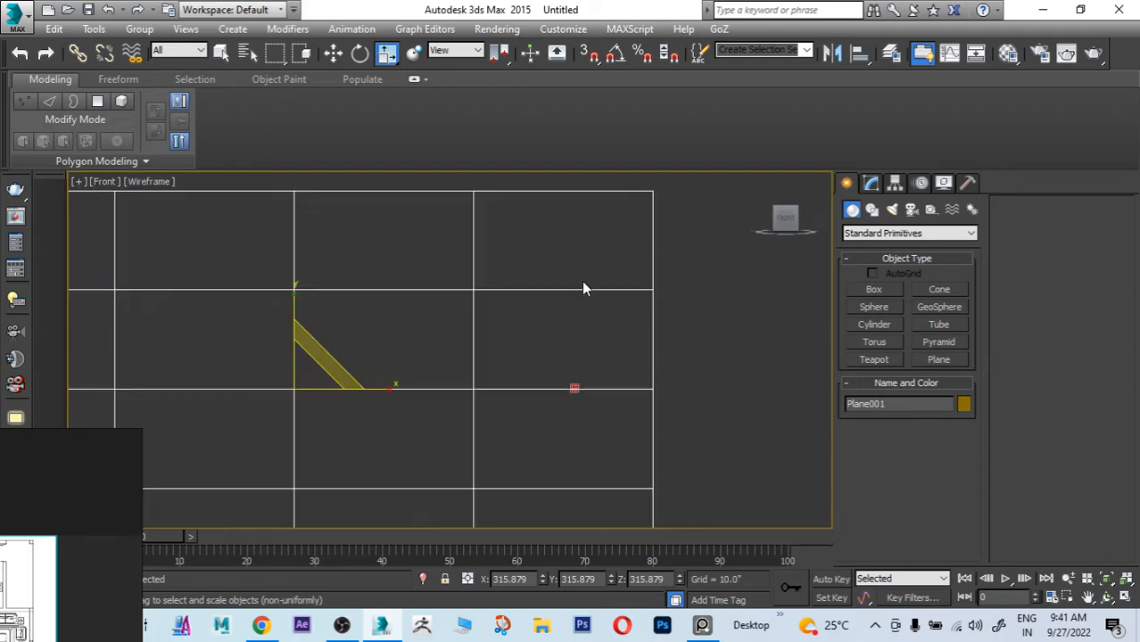
{"action": "key", "text": "w"}
{"action": "scroll", "coordinate": [593, 366], "scroll_direction": "up", "scroll_amount": 5}
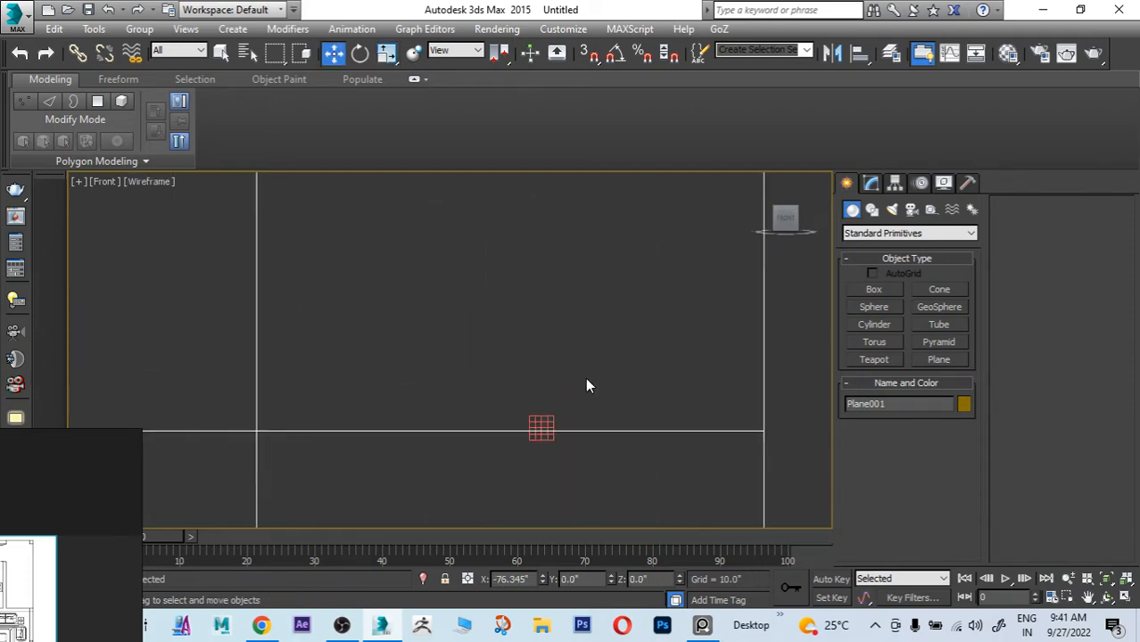
{"action": "left_click", "coordinate": [539, 423]}
{"action": "scroll", "coordinate": [519, 481], "scroll_direction": "down", "scroll_amount": 3}
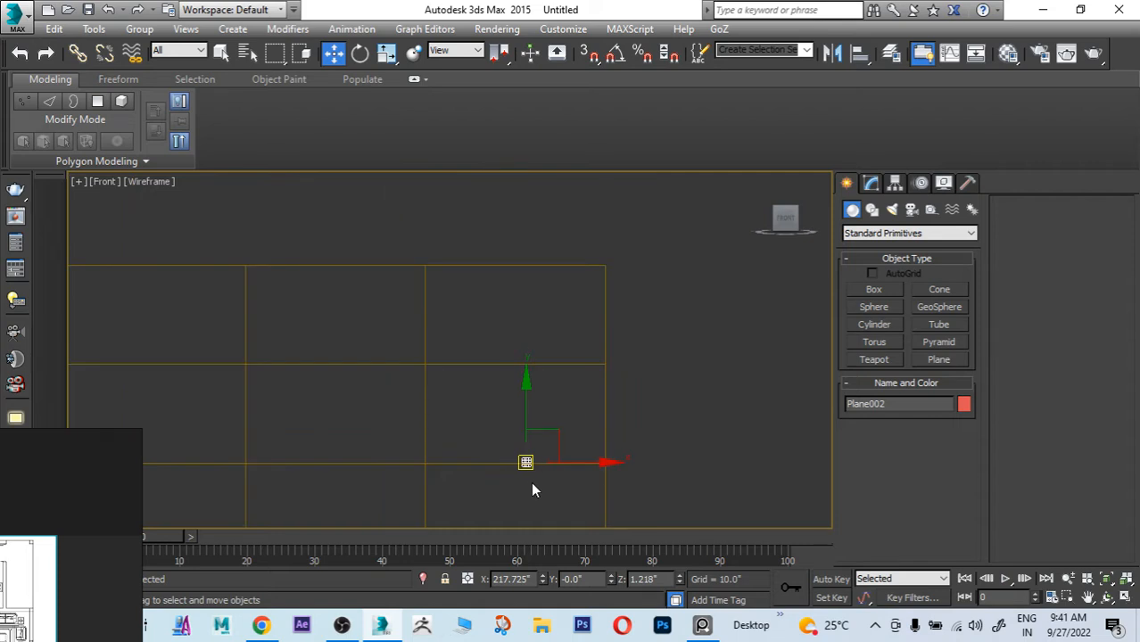
{"action": "key", "text": "F3"}
{"action": "scroll", "coordinate": [532, 487], "scroll_direction": "up", "scroll_amount": 6}
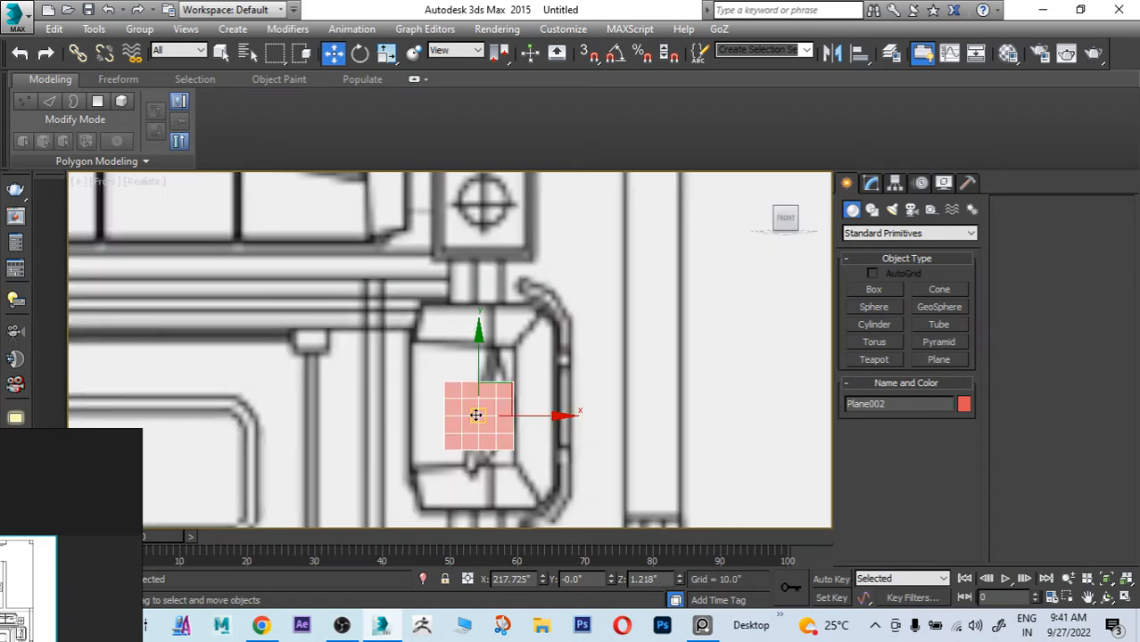
{"action": "left_click_drag", "start_coordinate": [477, 415], "coordinate": [652, 406]}
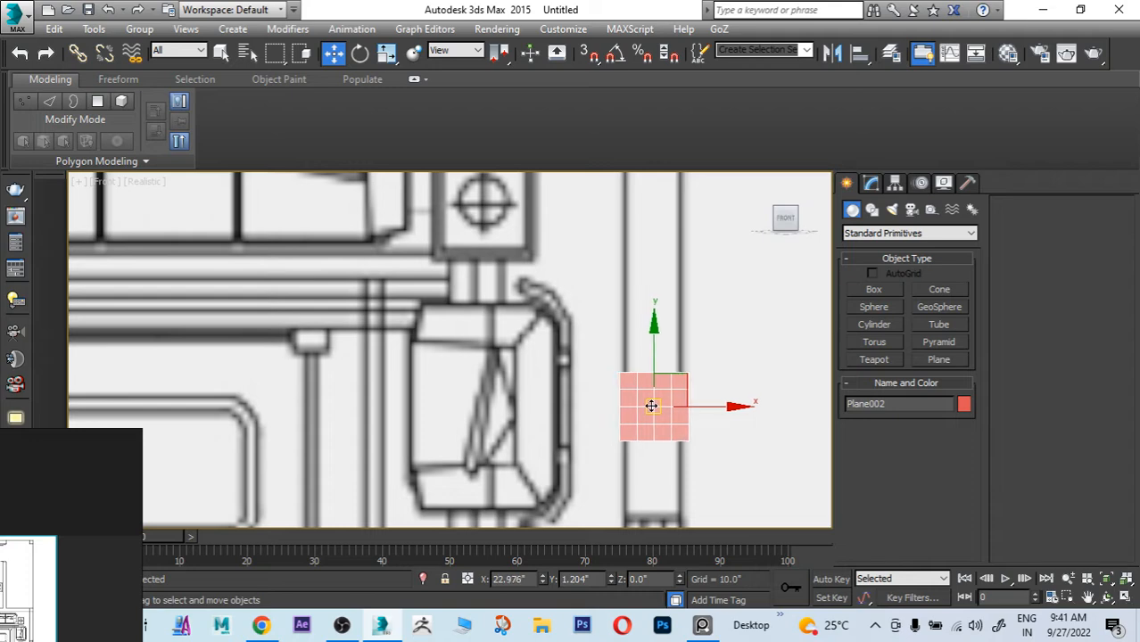
Step: Select the floor plan plane and uniformly scale it up to about 328%
{"action": "scroll", "coordinate": [652, 406], "scroll_direction": "down", "scroll_amount": 5}
{"action": "left_click", "coordinate": [522, 410]}
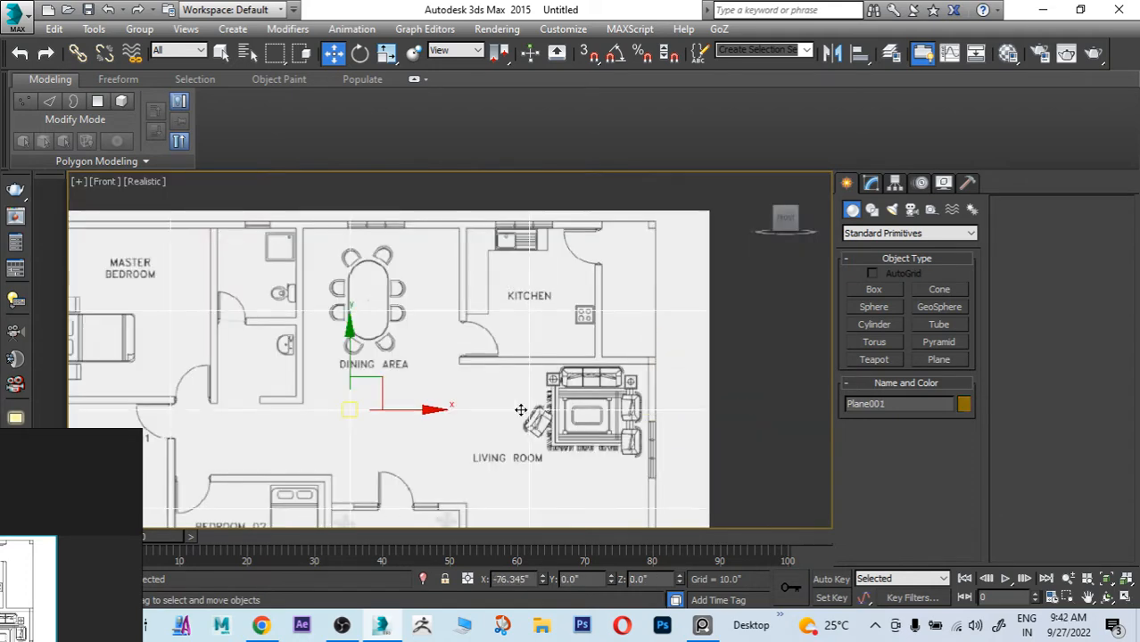
{"action": "key", "text": "r"}
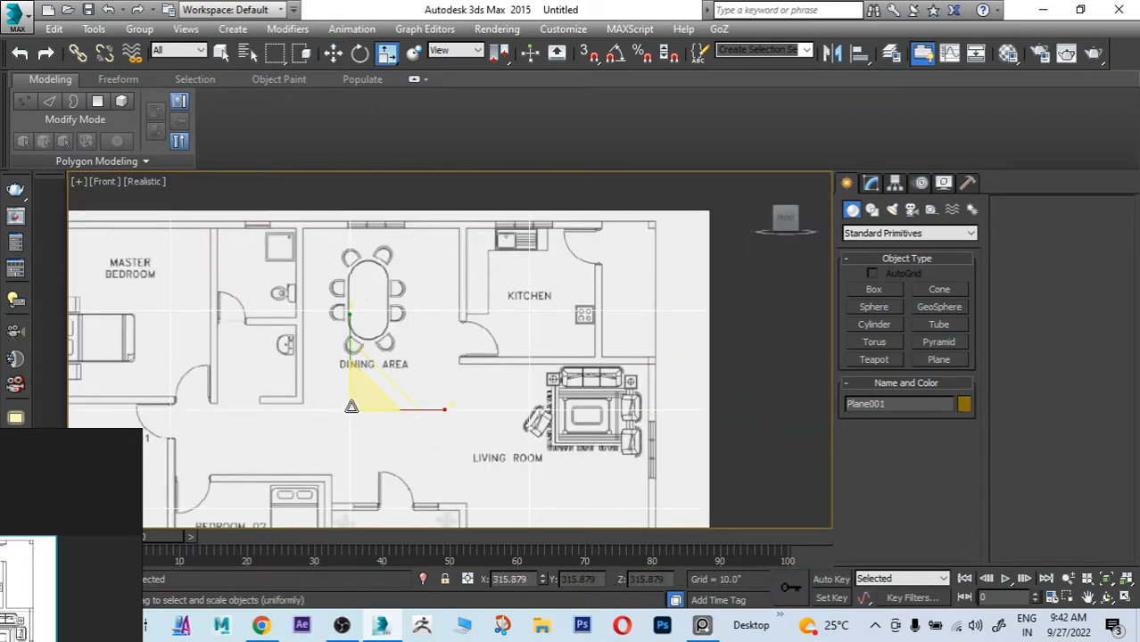
{"action": "left_click_drag", "start_coordinate": [351, 407], "coordinate": [359, 402]}
Step: Pick the hidden 9-inch plane in wireframe display, restore shading, and move it about 11.8 inches along X onto the outer wall
{"action": "key", "text": "F3"}
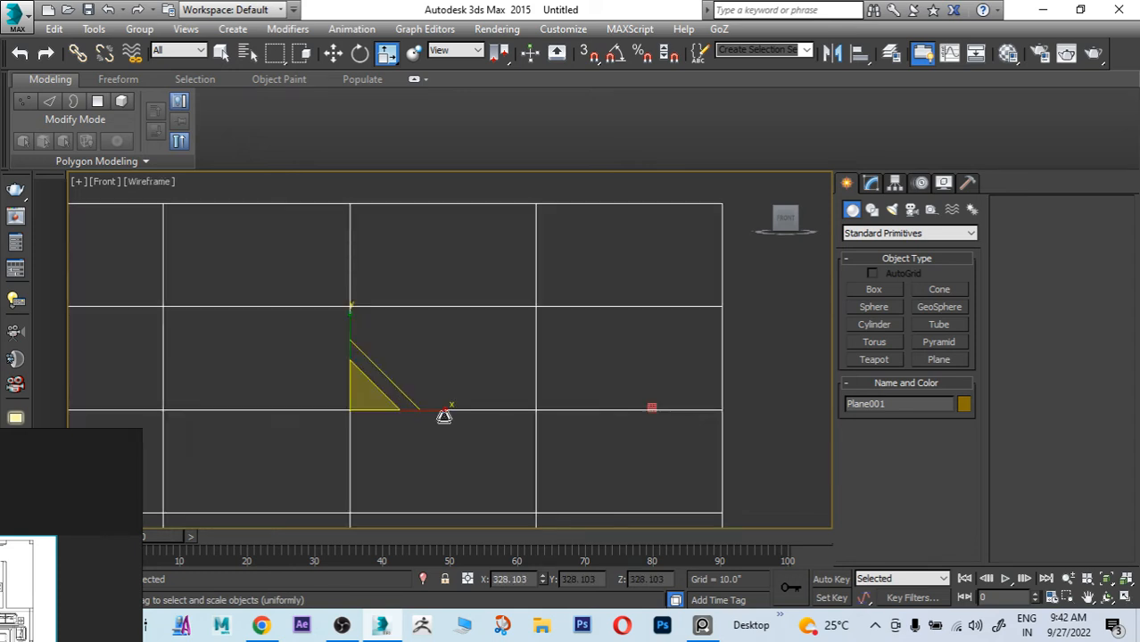
{"action": "left_click", "coordinate": [656, 415]}
{"action": "scroll", "coordinate": [644, 402], "scroll_direction": "up", "scroll_amount": 3}
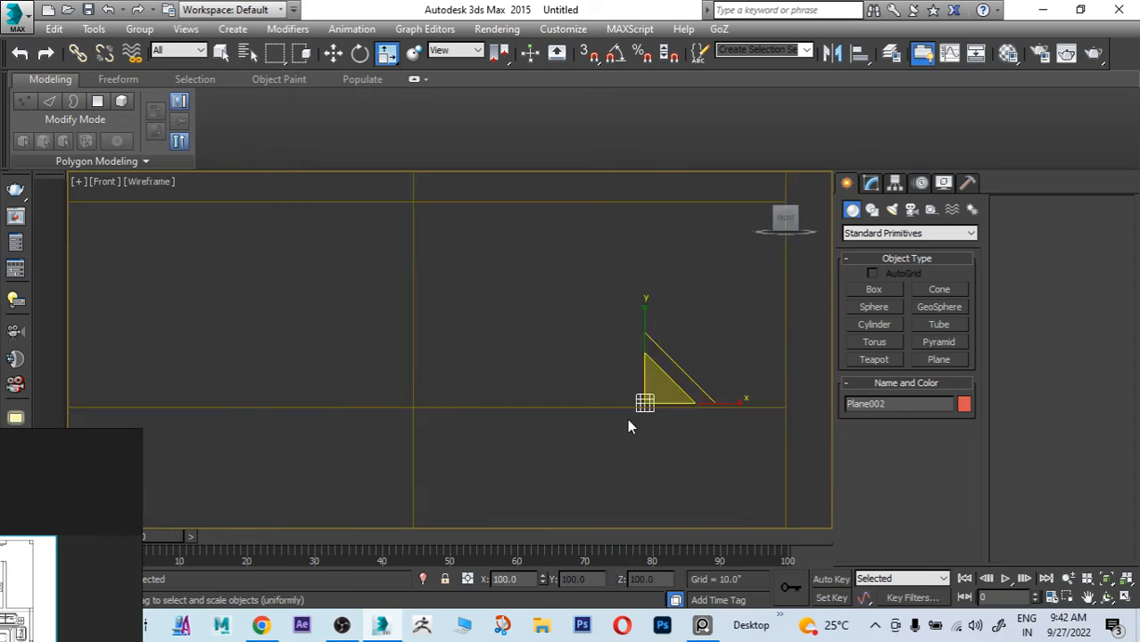
{"action": "key", "text": "F3"}
{"action": "scroll", "coordinate": [650, 403], "scroll_direction": "up", "scroll_amount": 4}
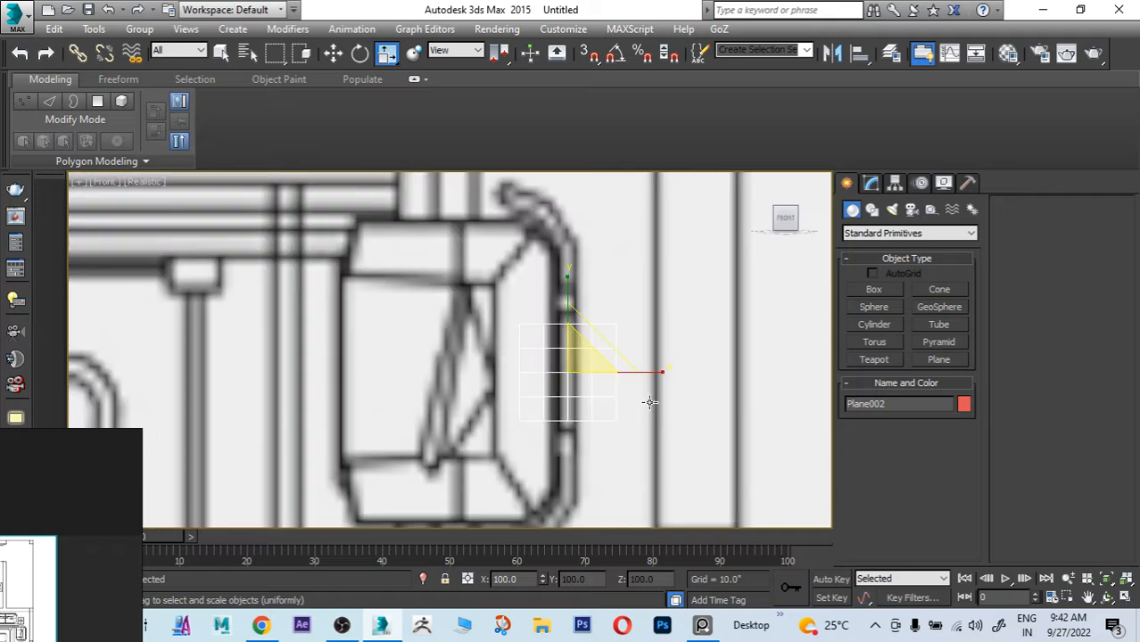
{"action": "key", "text": "w"}
{"action": "left_click_drag", "start_coordinate": [567, 372], "coordinate": [695, 372]}
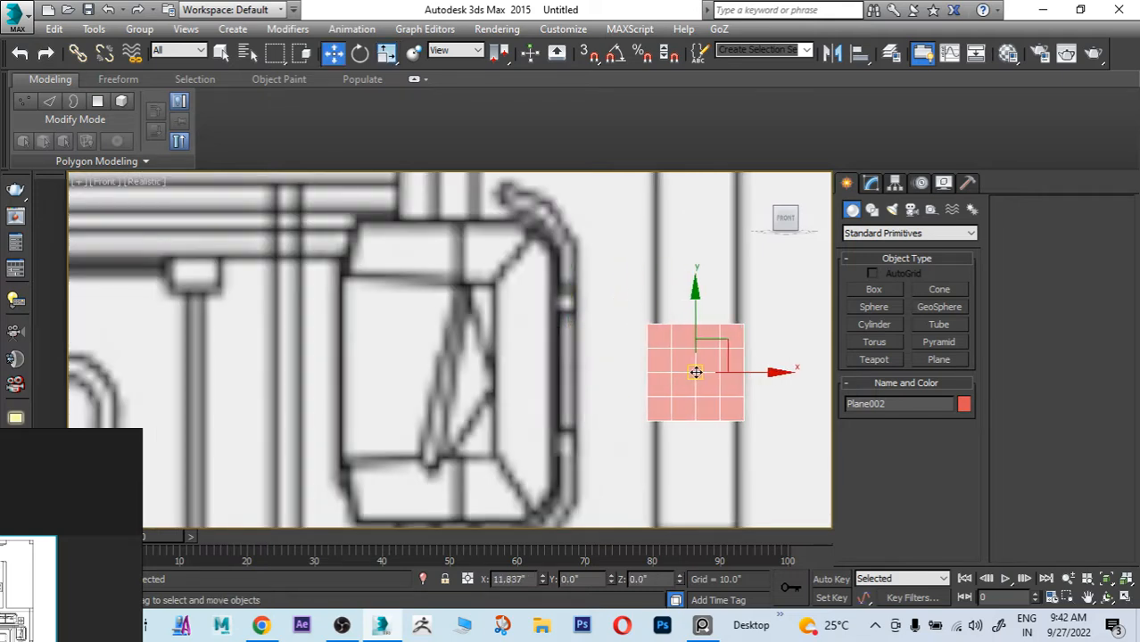
Step: Select the floor plan plane and uniformly scale it up to about 353%
{"action": "scroll", "coordinate": [696, 372], "scroll_direction": "down", "scroll_amount": 5}
{"action": "left_click", "coordinate": [497, 389]}
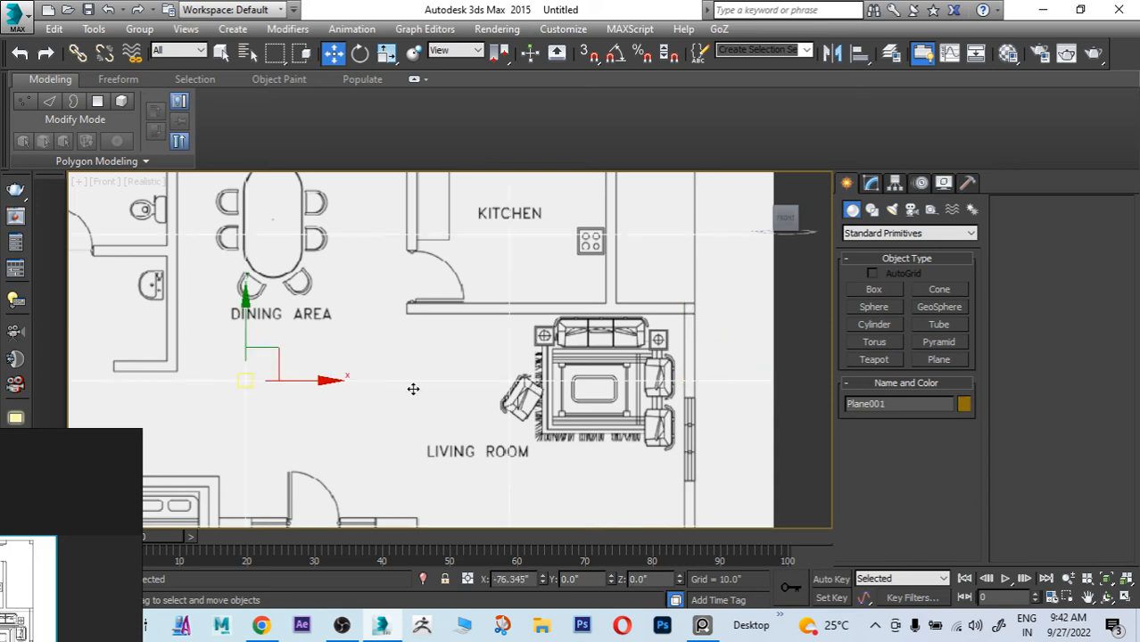
{"action": "key", "text": "r"}
{"action": "left_click_drag", "start_coordinate": [247, 375], "coordinate": [271, 372]}
Step: Pick the hidden 9-inch plane in wireframe display, restore shading, and move it onto the outer wall at X about 278.3 inches
{"action": "key", "text": "F3"}
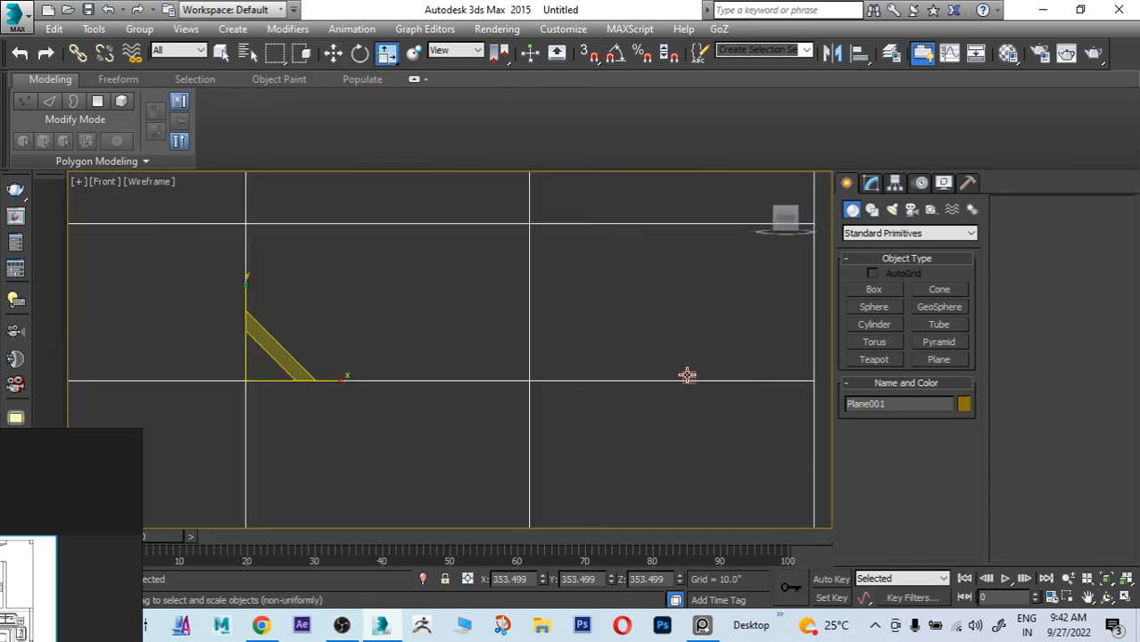
{"action": "left_click", "coordinate": [687, 374]}
{"action": "key", "text": "w"}
{"action": "middle_click_drag", "start_coordinate": [692, 417], "coordinate": [548, 380]}
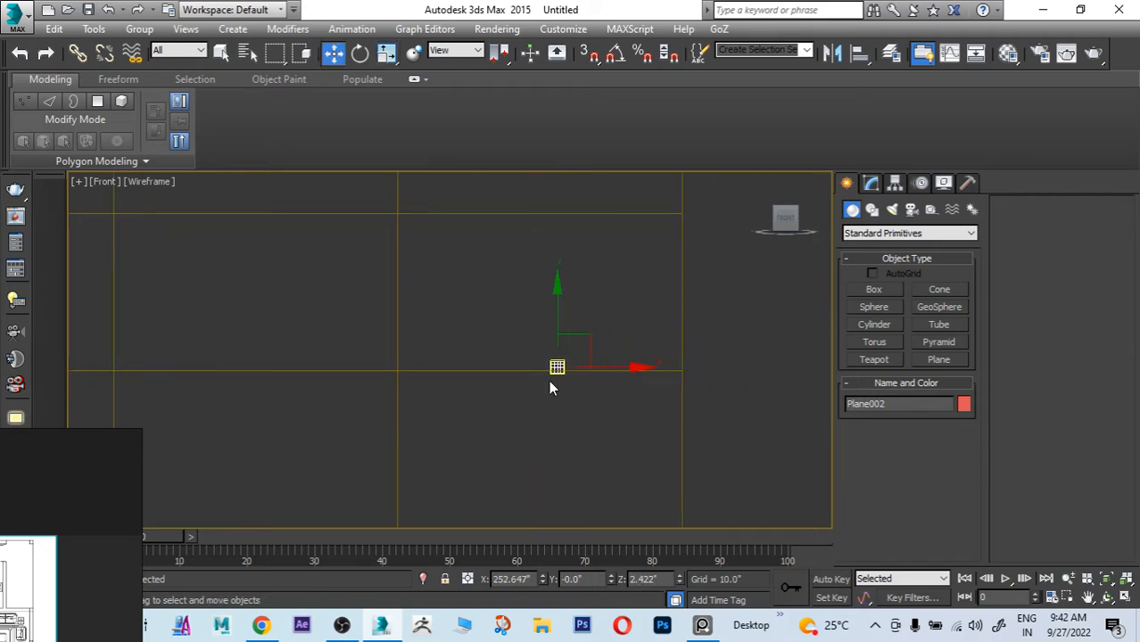
{"action": "scroll", "coordinate": [547, 375], "scroll_direction": "up", "scroll_amount": 5}
{"action": "key", "text": "F3"}
{"action": "scroll", "coordinate": [580, 345], "scroll_direction": "up", "scroll_amount": 4}
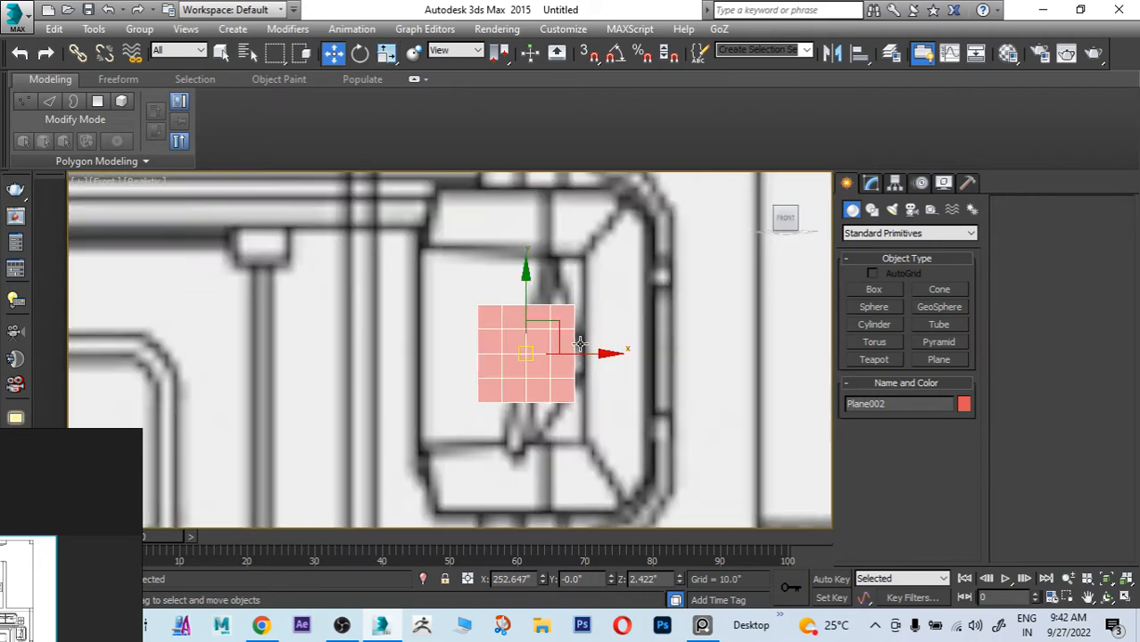
{"action": "left_click_drag", "start_coordinate": [524, 348], "coordinate": [711, 348]}
{"action": "scroll", "coordinate": [555, 331], "scroll_direction": "down", "scroll_amount": 5}
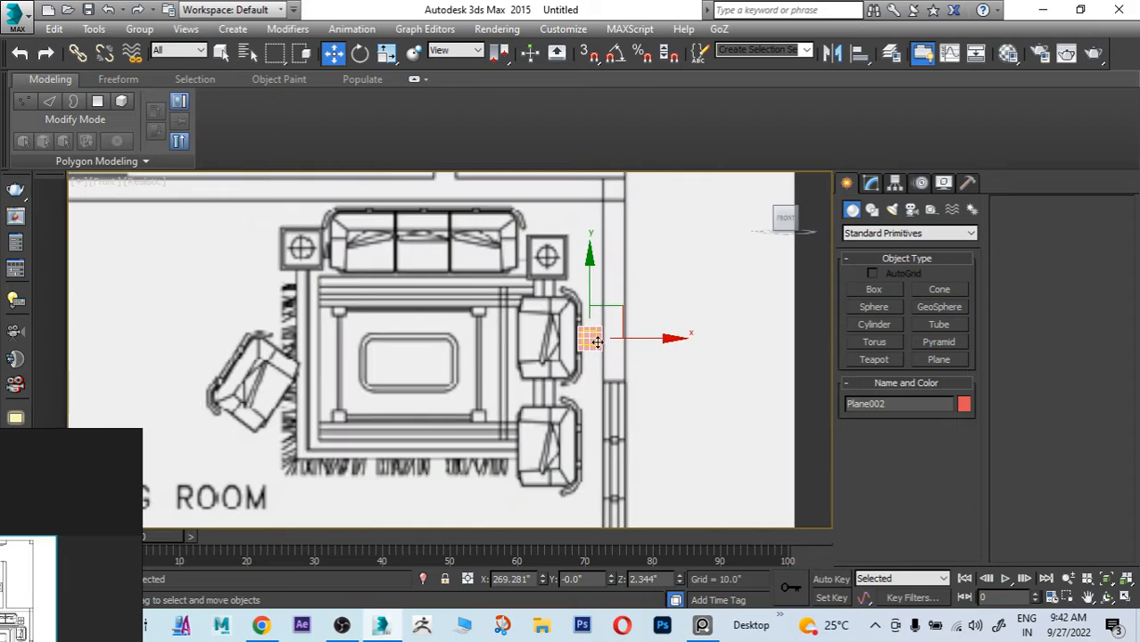
{"action": "left_click_drag", "start_coordinate": [600, 340], "coordinate": [611, 340]}
{"action": "scroll", "coordinate": [618, 338], "scroll_direction": "up", "scroll_amount": 5}
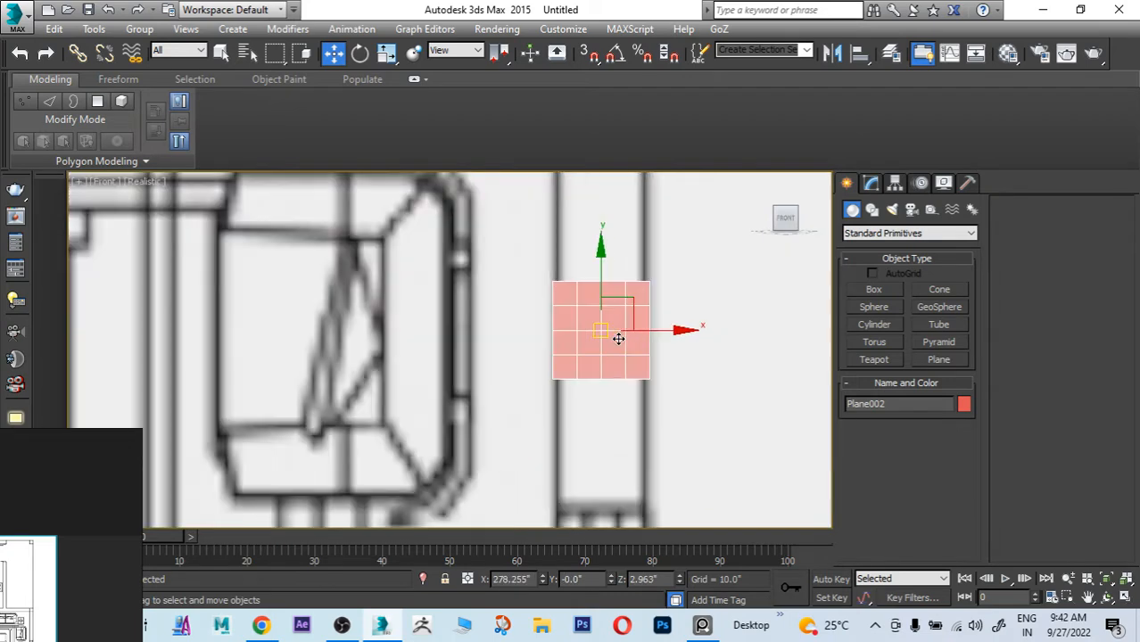
Step: Select the floor plan plane and freeze it
{"action": "scroll", "coordinate": [619, 338], "scroll_direction": "down", "scroll_amount": 4}
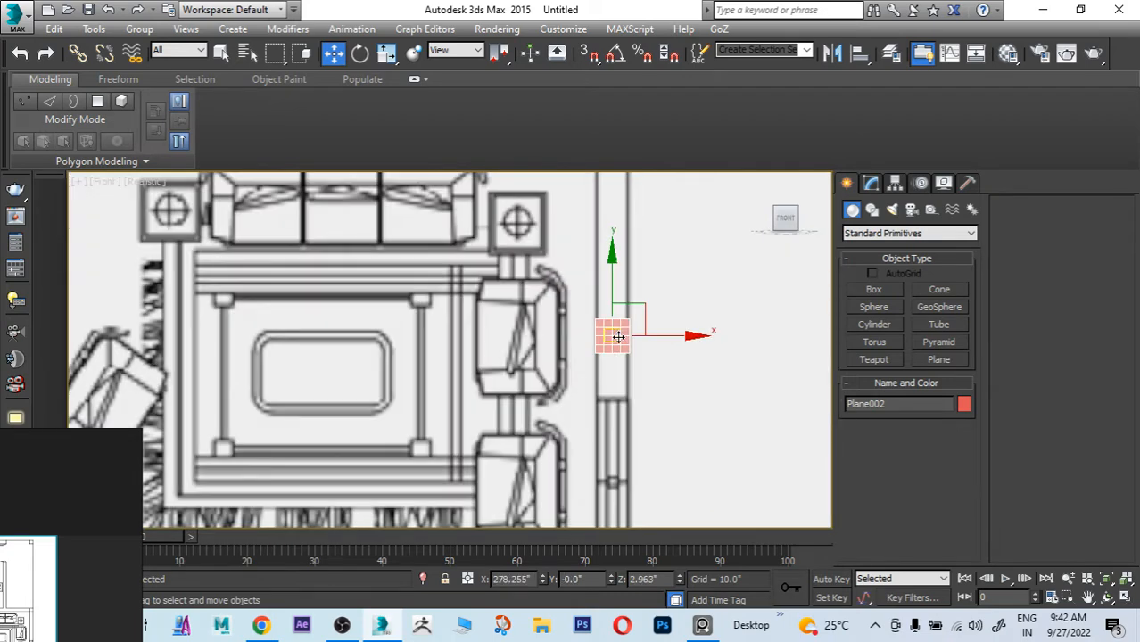
{"action": "scroll", "coordinate": [614, 249], "scroll_direction": "down", "scroll_amount": 3}
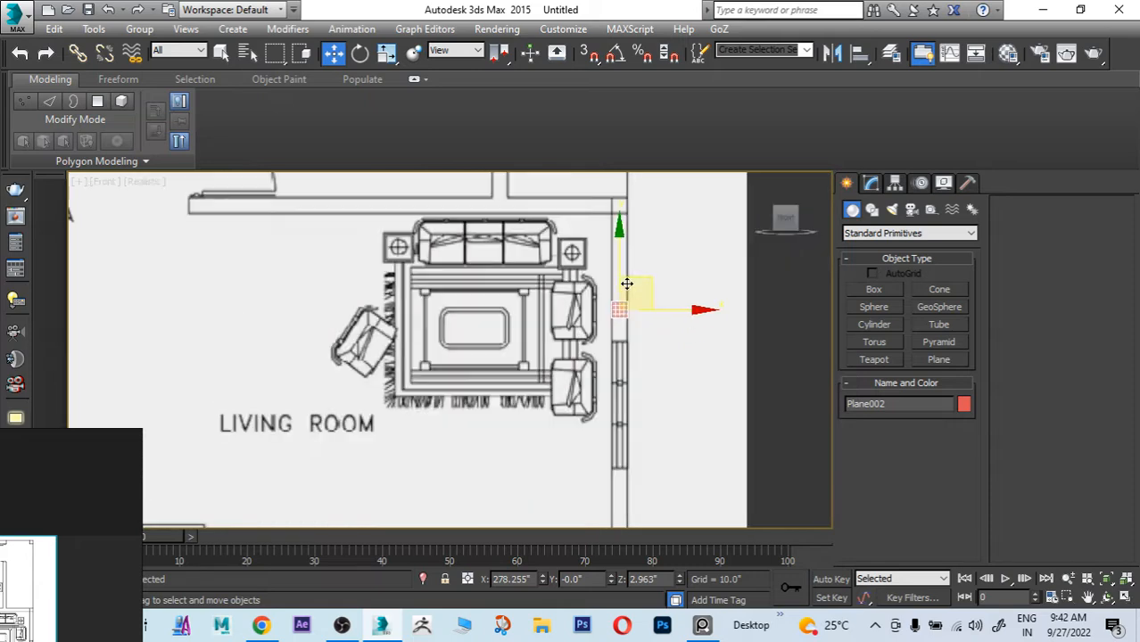
{"action": "scroll", "coordinate": [616, 303], "scroll_direction": "down", "scroll_amount": 3}
{"action": "mouse_move", "coordinate": [484, 228]}
{"action": "middle_mouse_down"}
{"action": "mouse_move", "coordinate": [484, 379]}
{"action": "mouse_move", "coordinate": [475, 226]}
{"action": "middle_mouse_up"}
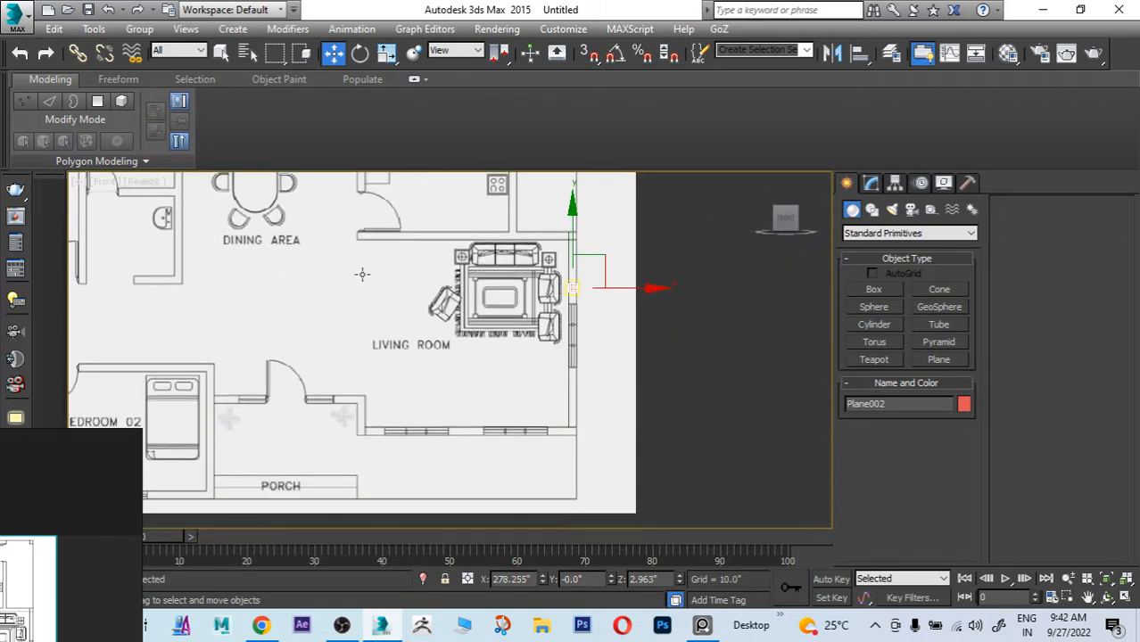
{"action": "left_click", "coordinate": [350, 267]}
{"action": "right_click", "coordinate": [350, 267]}
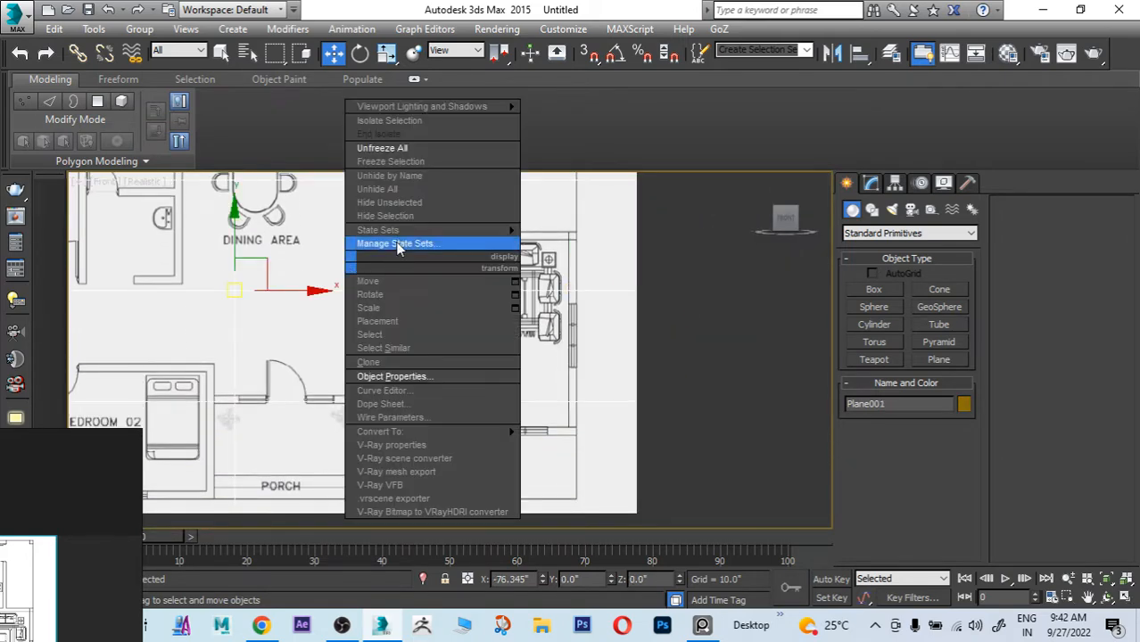
{"action": "left_click", "coordinate": [391, 162]}
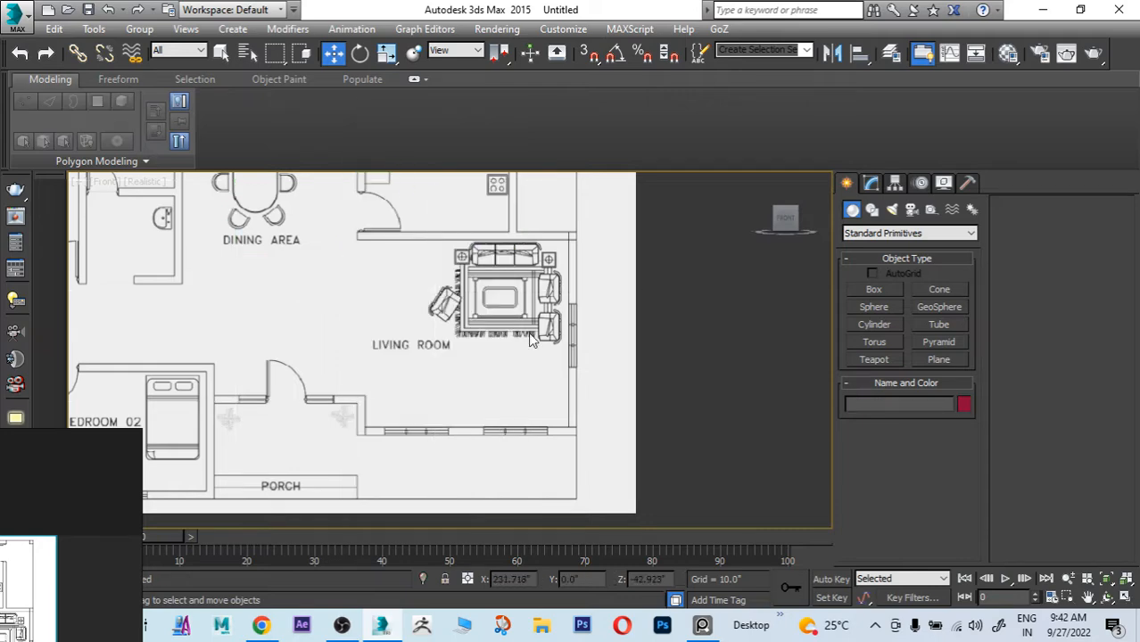
Step: Reduce the 9-inch plane's length and width segments to 1 and convert it to an Editable Poly
{"action": "left_click", "coordinate": [486, 289]}
{"action": "key", "text": "z"}
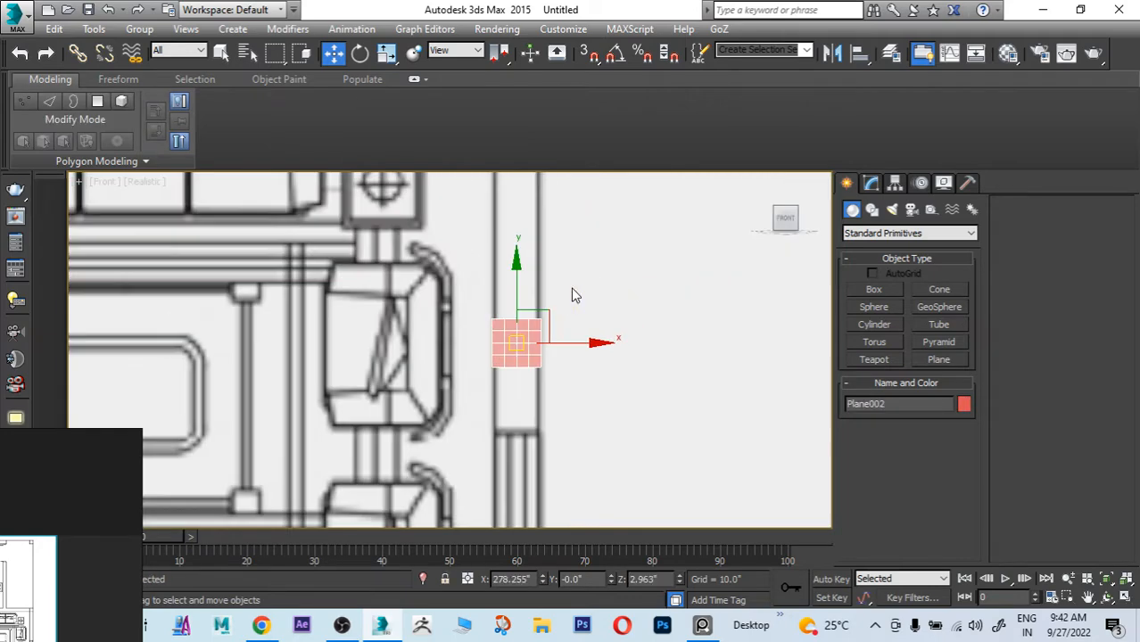
{"action": "left_click", "coordinate": [872, 183]}
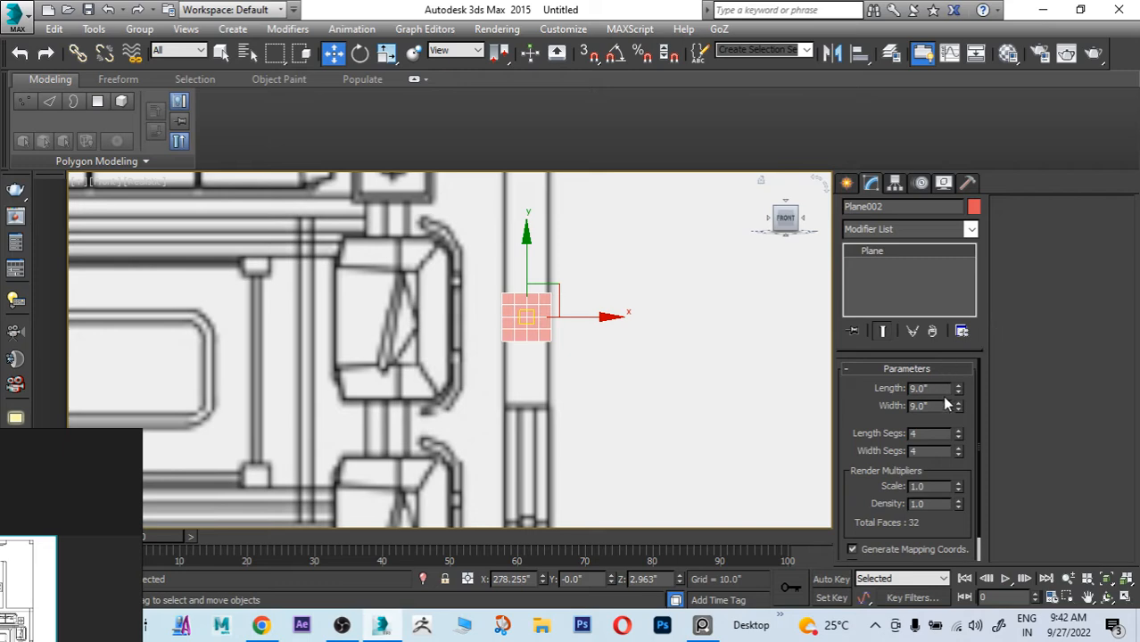
{"action": "left_click_drag", "start_coordinate": [958, 437], "coordinate": [969, 501]}
{"action": "left_click_drag", "start_coordinate": [958, 454], "coordinate": [964, 499]}
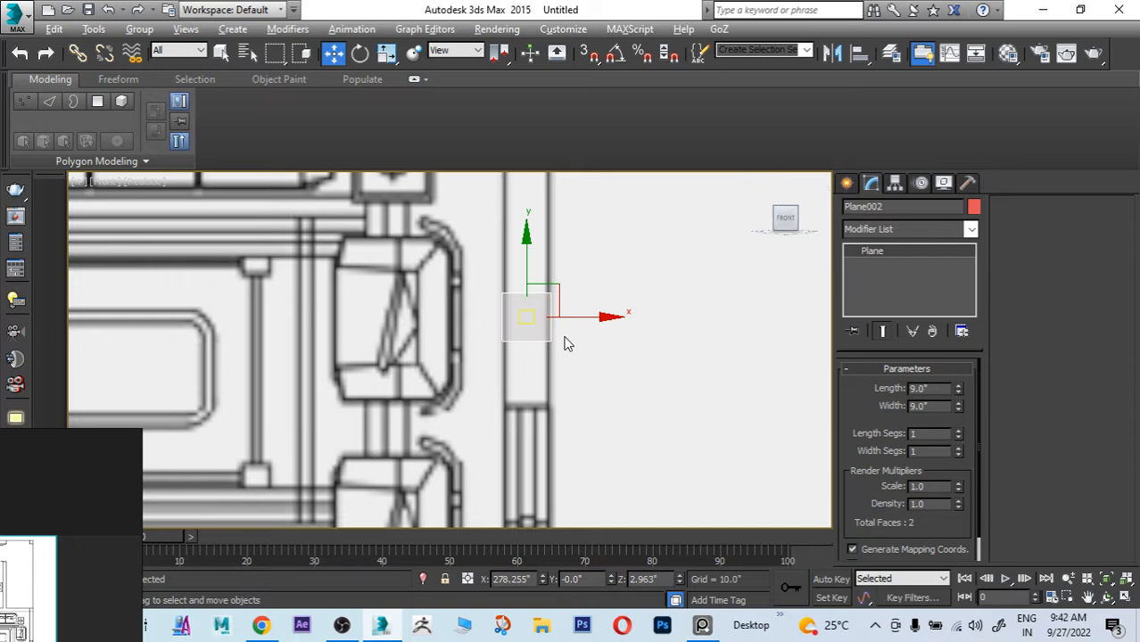
{"action": "right_click", "coordinate": [536, 307]}
{"action": "mouse_move", "coordinate": [618, 473]}
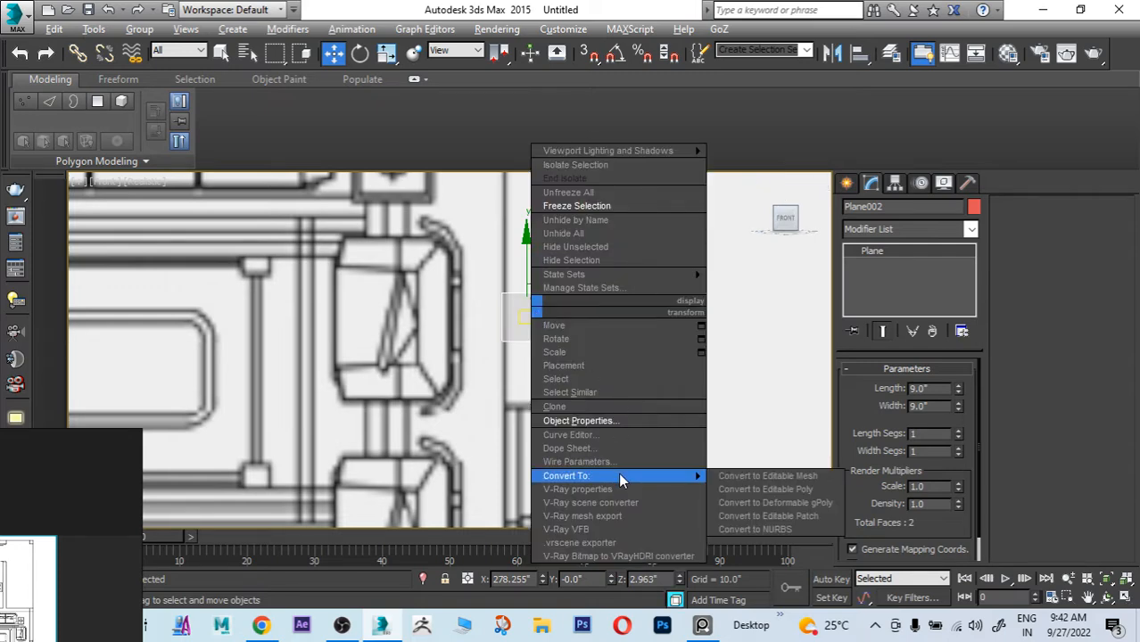
{"action": "left_click", "coordinate": [760, 489]}
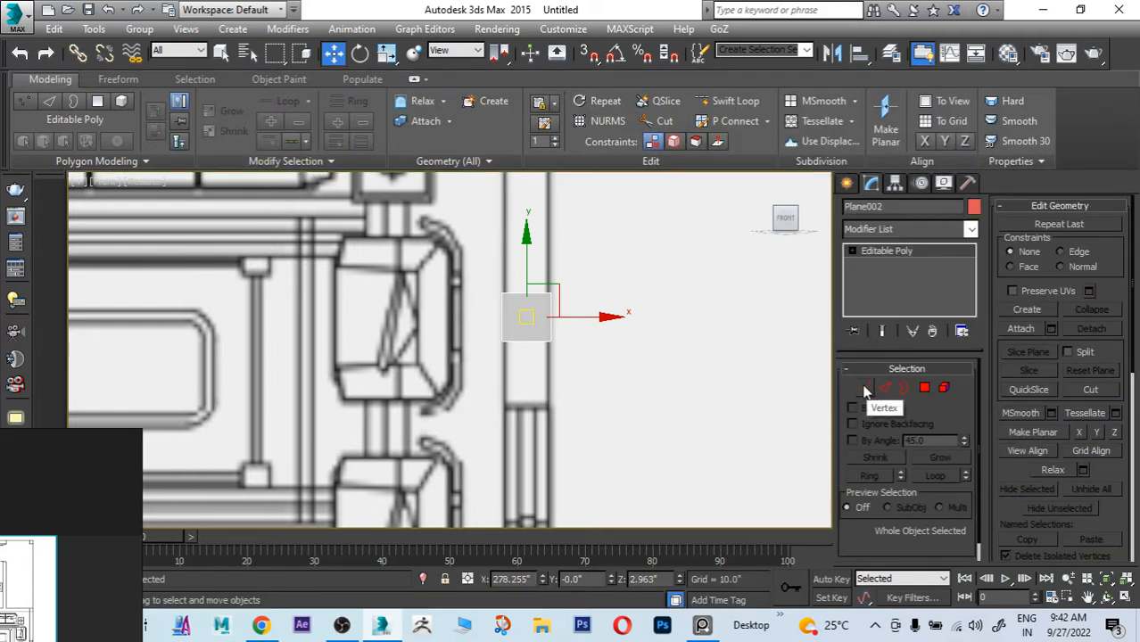
Step: Move the plane's two lower vertices down to the upper end of the window in the living room's outer wall
{"action": "left_click", "coordinate": [865, 393]}
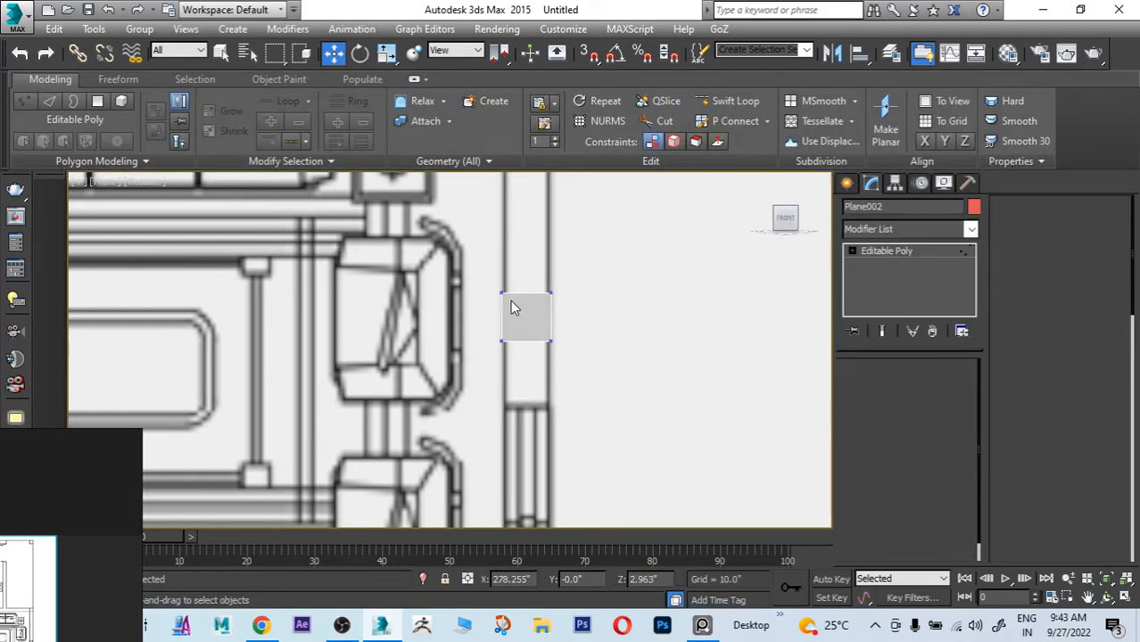
{"action": "left_click_drag", "start_coordinate": [511, 302], "coordinate": [526, 409]}
{"action": "scroll", "coordinate": [575, 293], "scroll_direction": "down", "scroll_amount": 5}
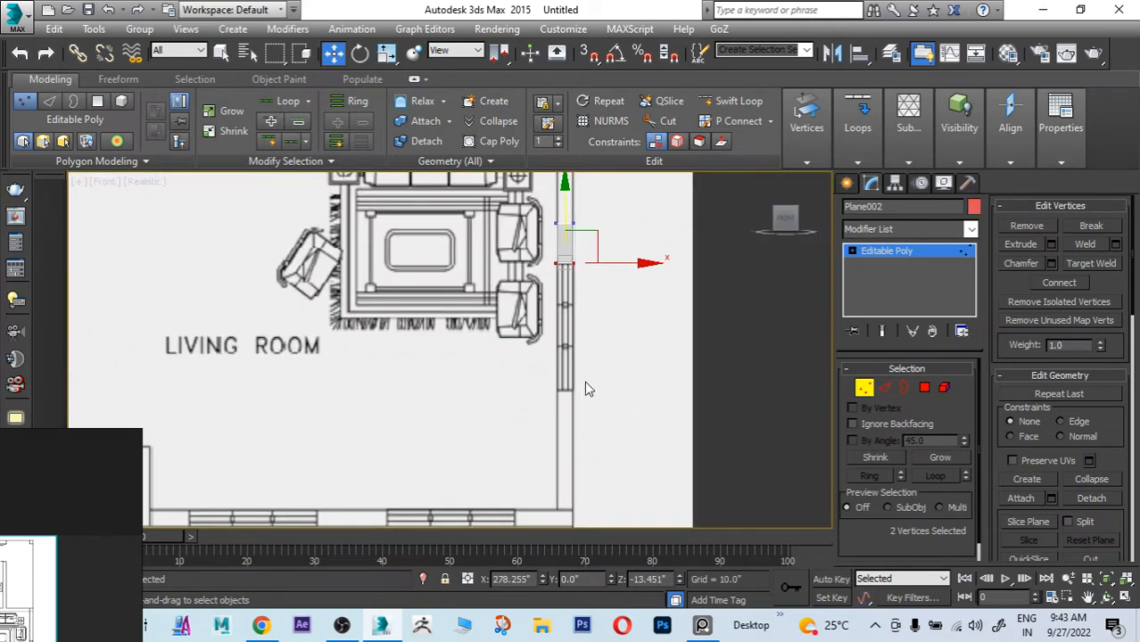
{"action": "middle_click_drag", "start_coordinate": [590, 384], "coordinate": [600, 394]}
Step: Extend a new segment from the plane's lower edge down to the window's lower end, at Z about -79.4 inches
{"action": "left_click", "coordinate": [885, 388]}
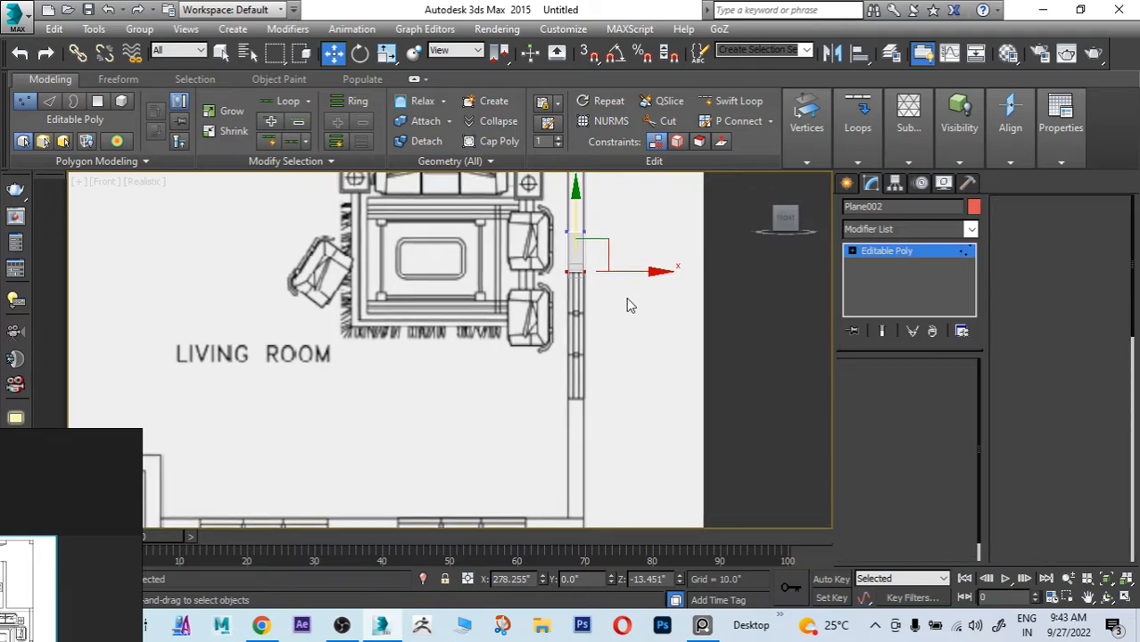
{"action": "scroll", "coordinate": [578, 282], "scroll_direction": "up", "scroll_amount": 2}
{"action": "left_click", "coordinate": [575, 272]}
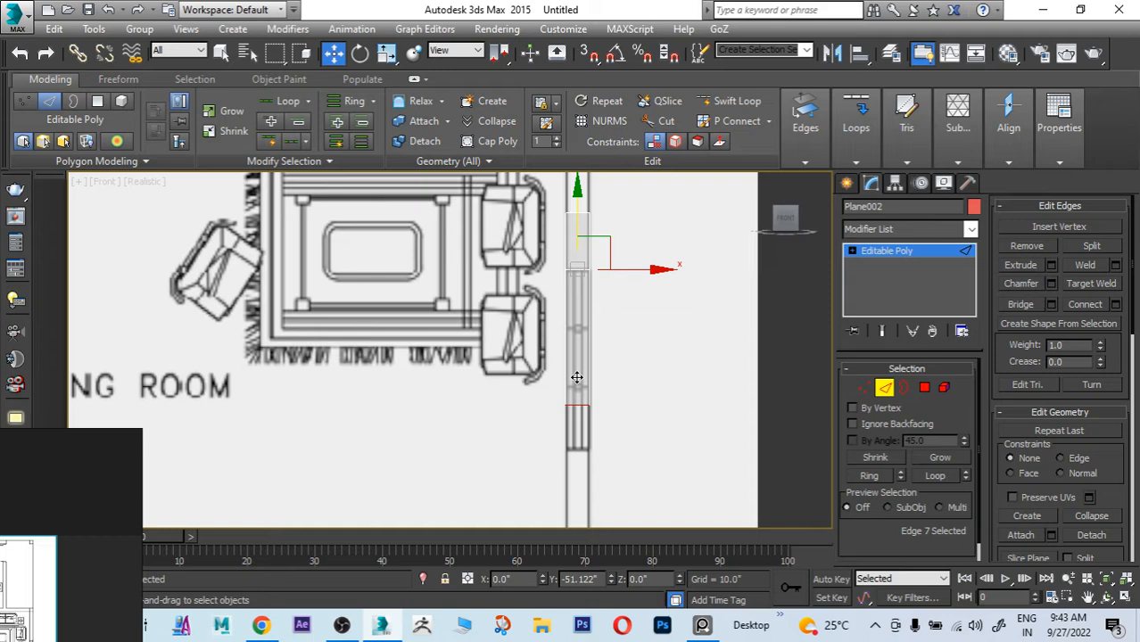
{"action": "left_click_drag", "start_coordinate": [578, 377], "coordinate": [578, 416]}
{"action": "mouse_move", "coordinate": [683, 441]}
{"action": "middle_mouse_down"}
{"action": "mouse_move", "coordinate": [731, 185]}
{"action": "mouse_move", "coordinate": [720, 254]}
{"action": "middle_mouse_up"}
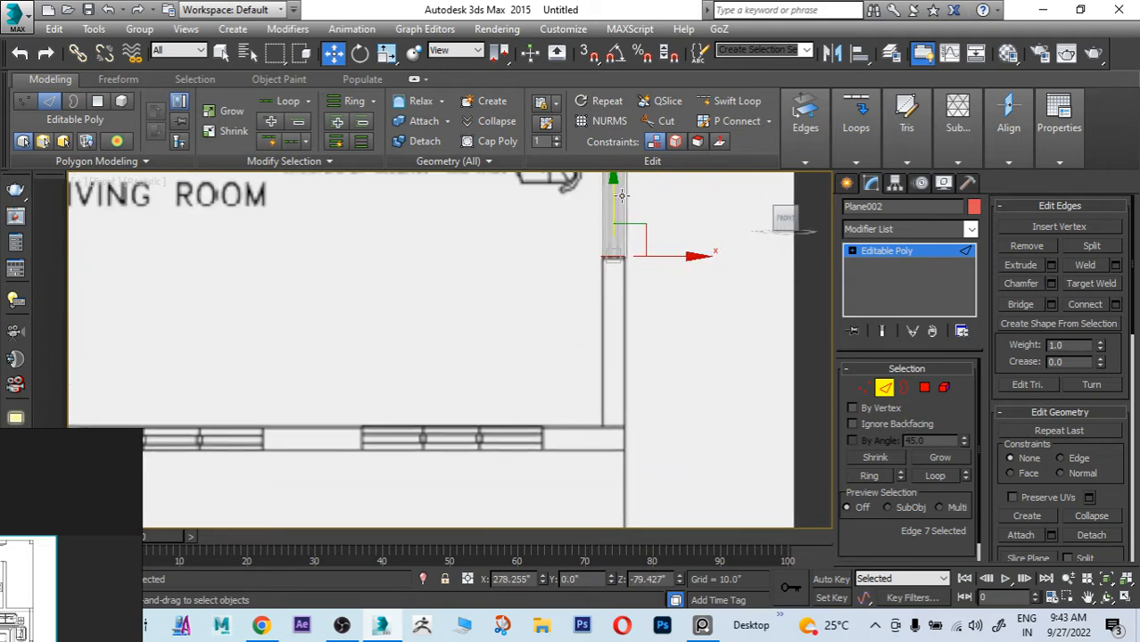
Step: Extend the living room's outer wall down to the lower wall and add a corner segment ending at Z about -151.1 inches
{"action": "left_click_drag", "start_coordinate": [614, 207], "coordinate": [611, 374], "text": "shift"}
{"action": "middle_click_drag", "start_coordinate": [717, 374], "coordinate": [722, 303]}
{"action": "scroll", "coordinate": [632, 339], "scroll_direction": "up", "scroll_amount": 3}
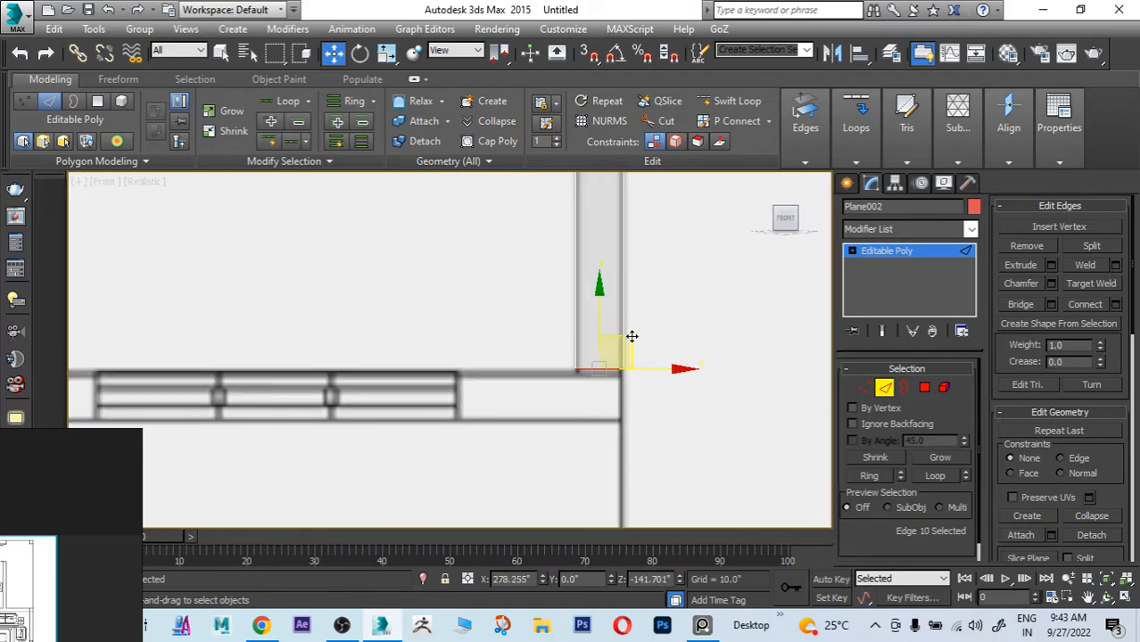
{"action": "left_click_drag", "start_coordinate": [598, 326], "coordinate": [603, 376], "text": "shift"}
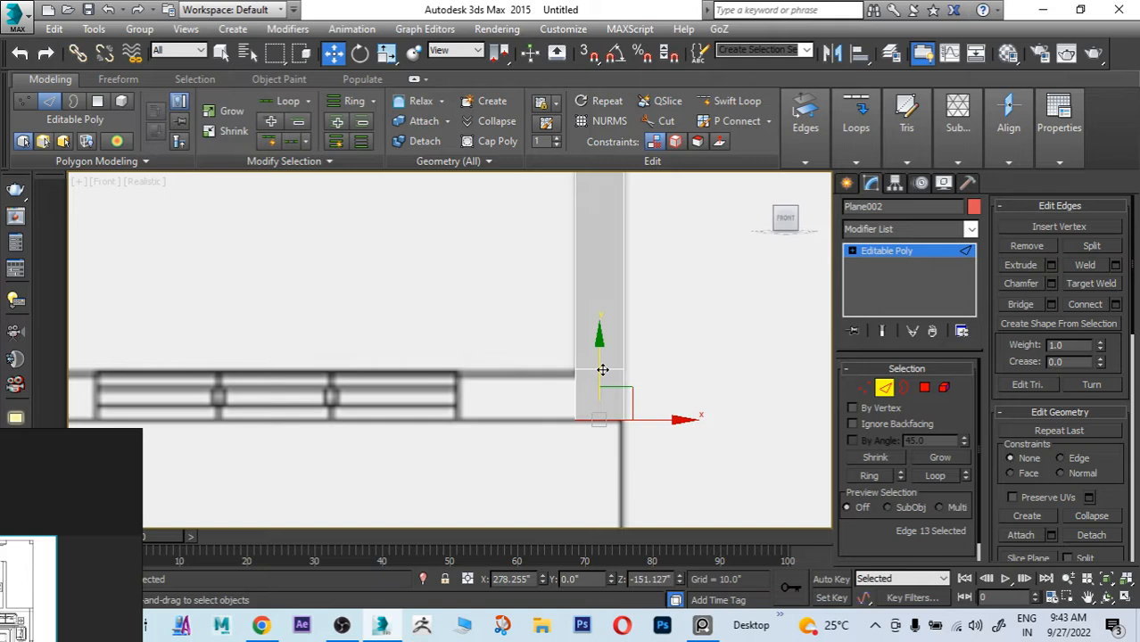
{"action": "scroll", "coordinate": [603, 370], "scroll_direction": "down", "scroll_amount": 3}
{"action": "middle_click_drag", "start_coordinate": [581, 380], "coordinate": [673, 398]}
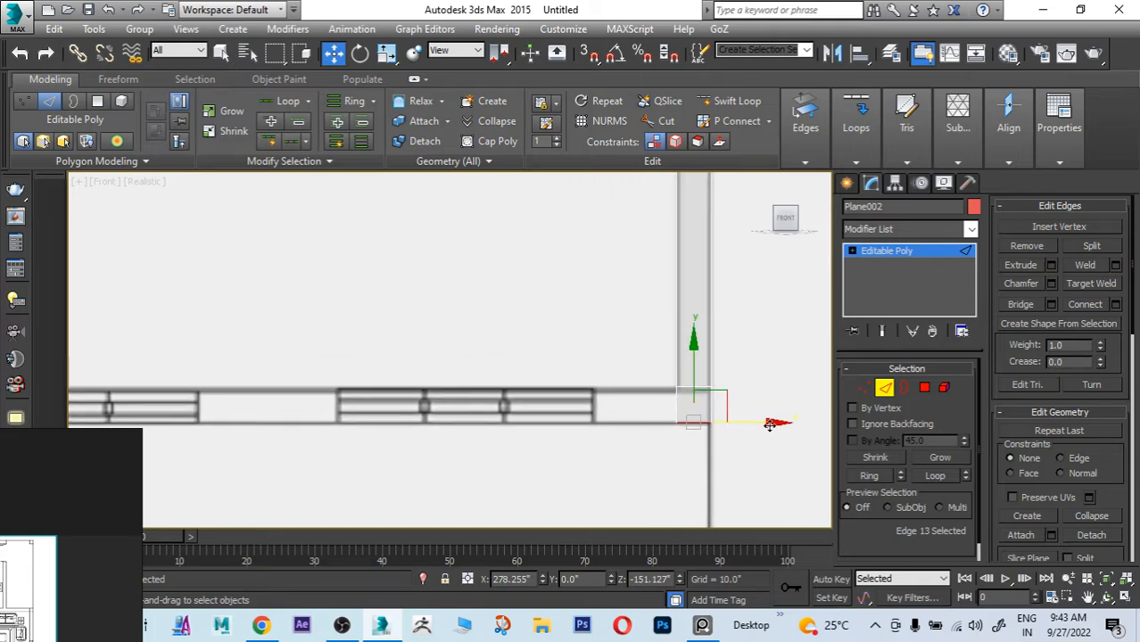
Step: Extend the corner leftward along the living room's lower wall to the first window and across it, to X about 184.6 inches
{"action": "left_click", "coordinate": [677, 405]}
{"action": "left_click_drag", "start_coordinate": [720, 407], "coordinate": [637, 409], "text": "shift"}
{"action": "middle_click_drag", "start_coordinate": [637, 408], "coordinate": [726, 410]}
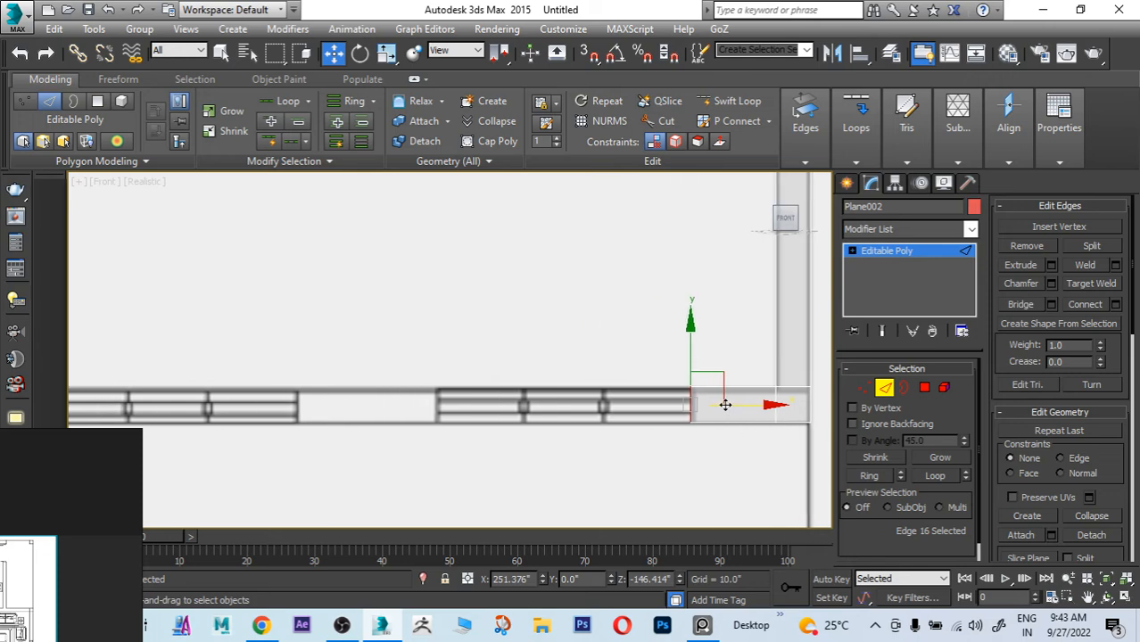
{"action": "left_click_drag", "start_coordinate": [726, 405], "coordinate": [469, 395], "text": "shift"}
{"action": "middle_click_drag", "start_coordinate": [538, 437], "coordinate": [744, 427]}
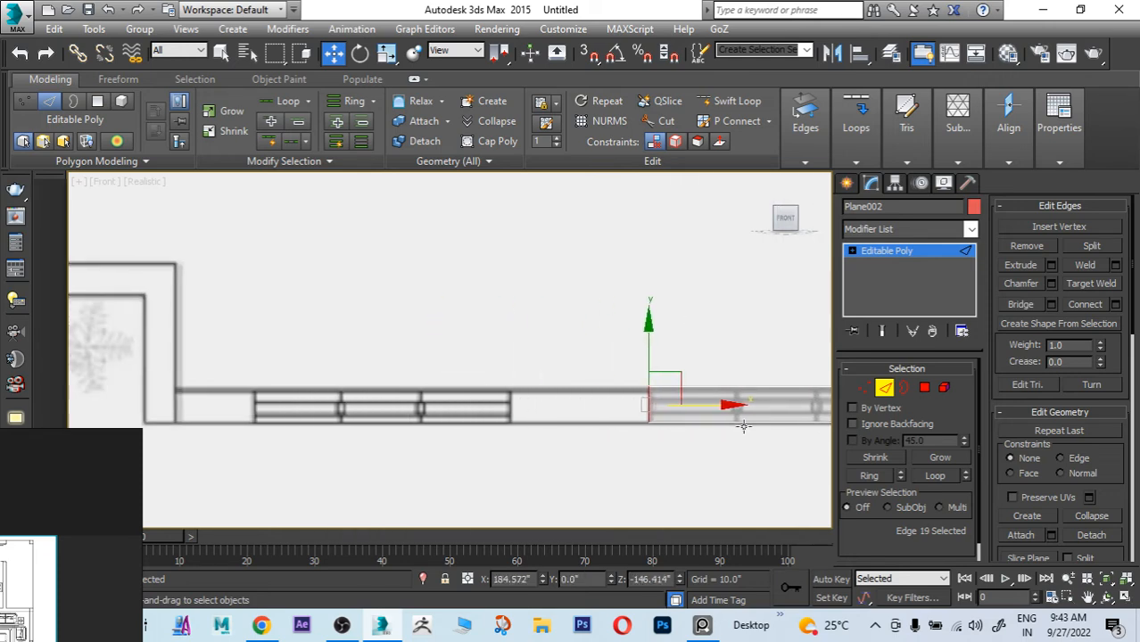
Step: Continue the lower wall in segments past the second window to the stepped corner beside the porch, at X about 52.3 inches
{"action": "left_click_drag", "start_coordinate": [706, 406], "coordinate": [565, 401], "text": "shift"}
{"action": "middle_click_drag", "start_coordinate": [565, 402], "coordinate": [643, 406]}
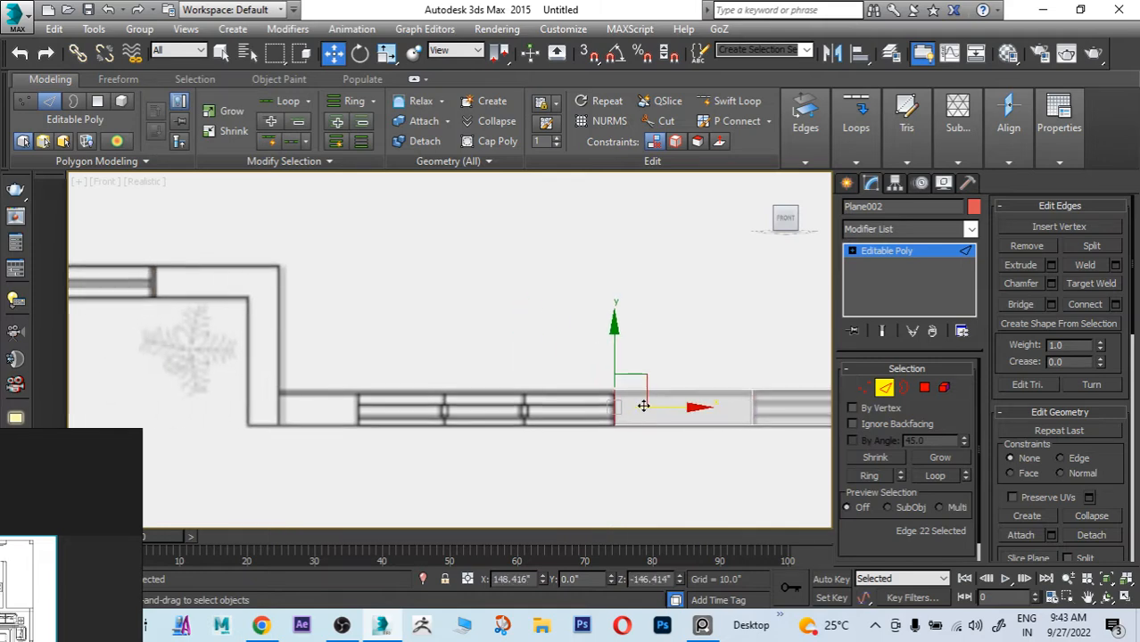
{"action": "left_click_drag", "start_coordinate": [649, 407], "coordinate": [395, 406], "text": "shift"}
{"action": "middle_click_drag", "start_coordinate": [461, 442], "coordinate": [680, 439]}
{"action": "left_click_drag", "start_coordinate": [590, 406], "coordinate": [496, 411], "text": "shift"}
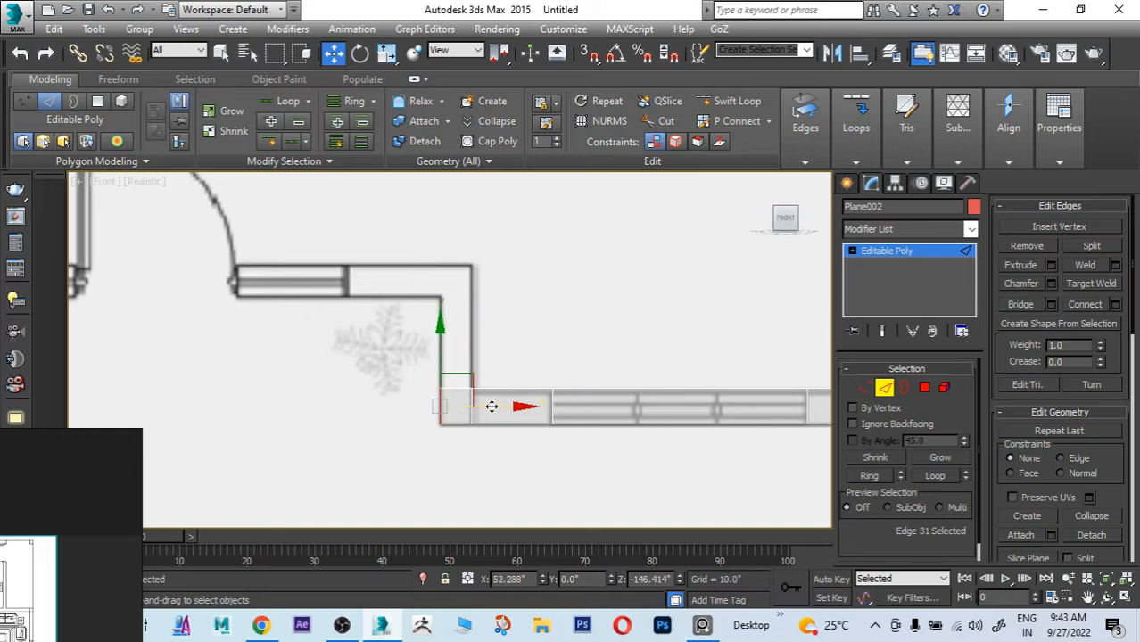
Step: Extend the wall up the step to Z about -109.1 inches and left to the entrance window at X about 28.4 inches
{"action": "left_click", "coordinate": [455, 389]}
{"action": "left_click_drag", "start_coordinate": [456, 354], "coordinate": [456, 224], "text": "shift"}
{"action": "middle_click_drag", "start_coordinate": [513, 287], "coordinate": [615, 332]}
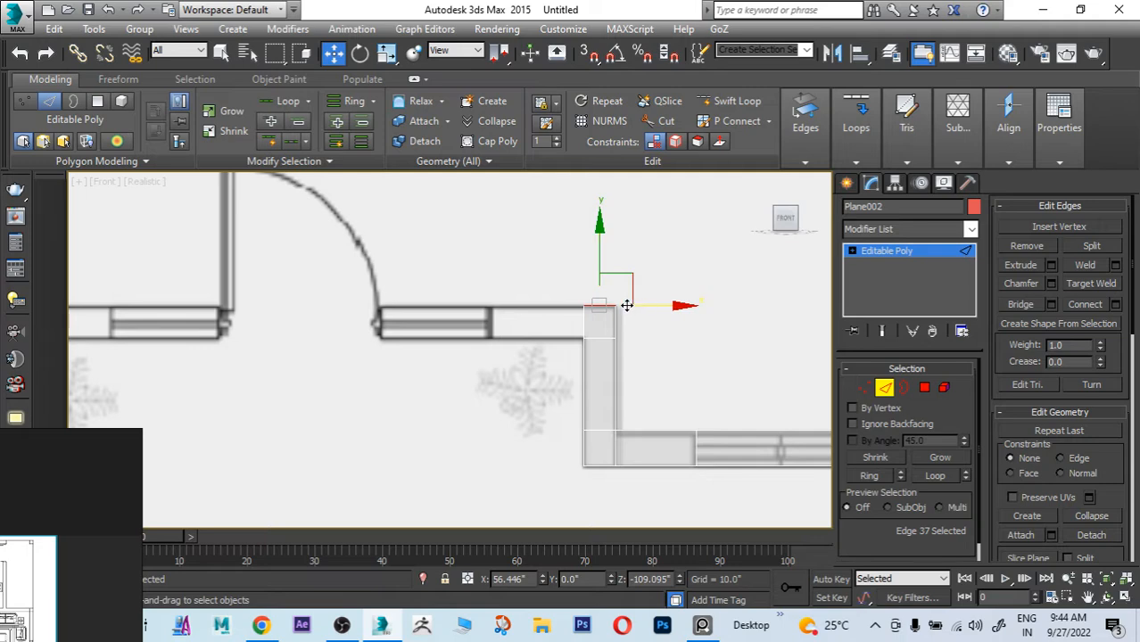
{"action": "left_click", "coordinate": [583, 322]}
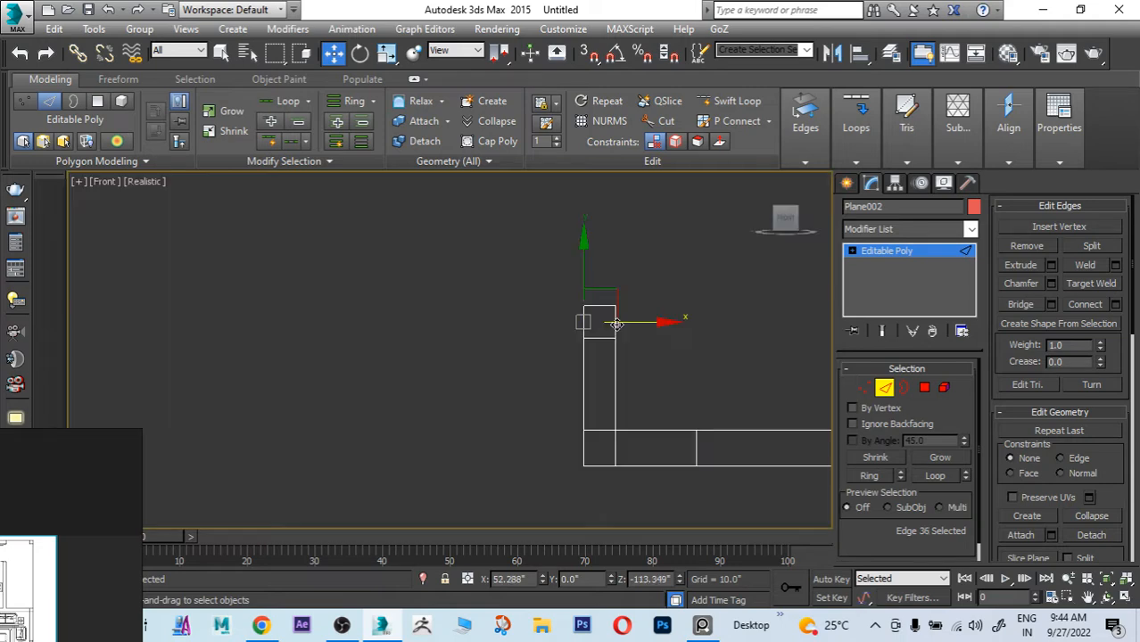
{"action": "left_click_drag", "start_coordinate": [584, 322], "coordinate": [526, 322], "text": "shift"}
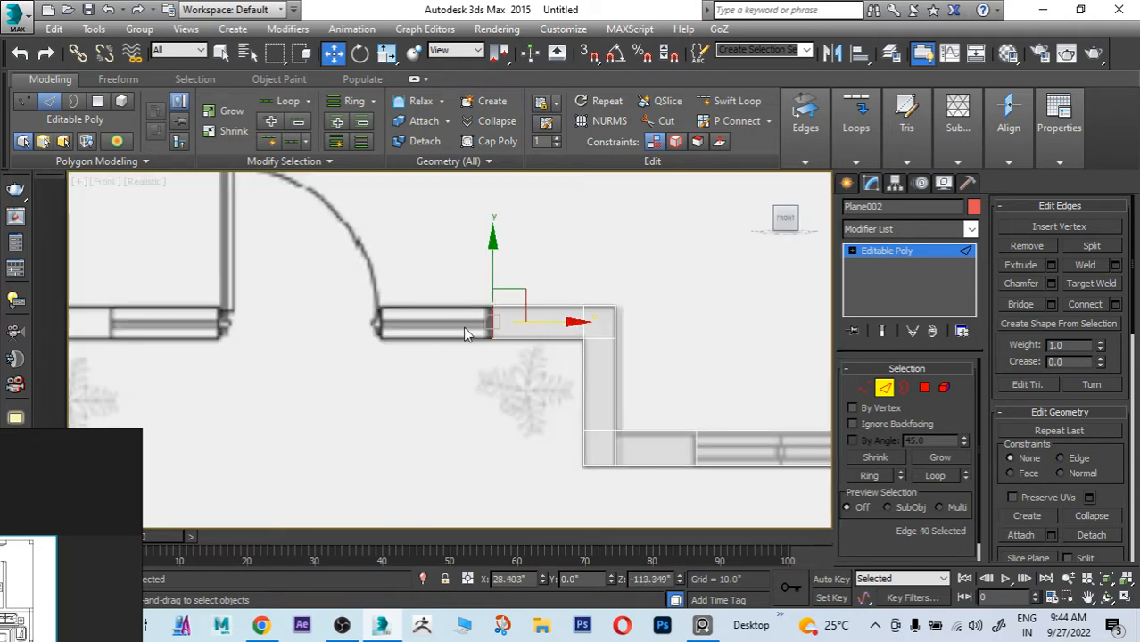
{"action": "middle_click_drag", "start_coordinate": [415, 375], "coordinate": [511, 413]}
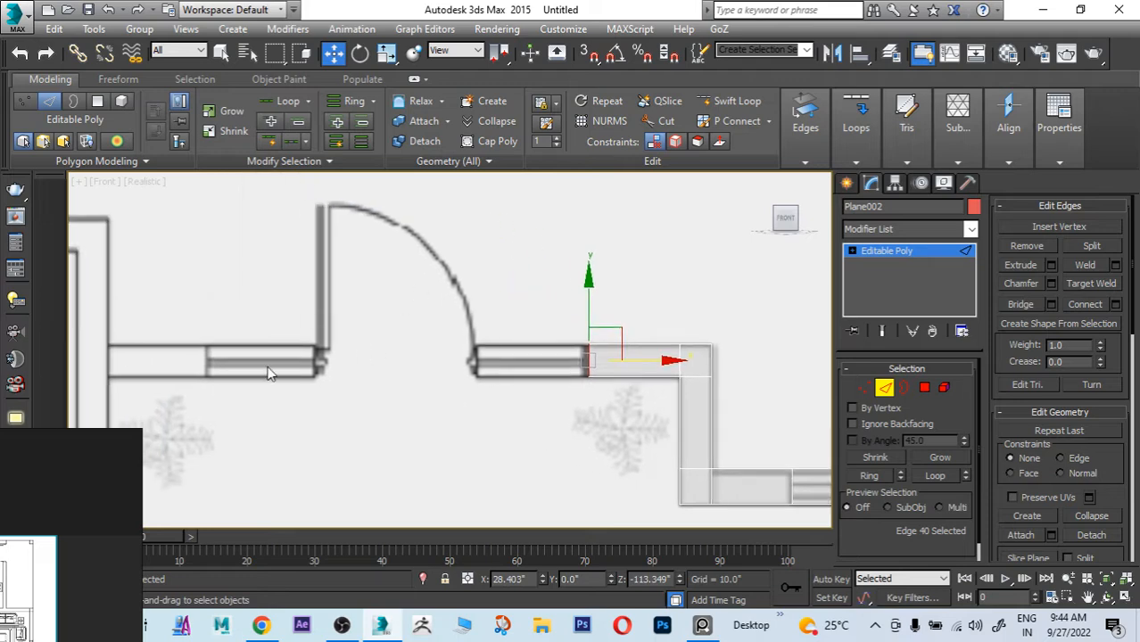
Step: Extend the entrance wall over the windows and door opening to the face of Bedroom 02's wall, at X about -97.8 inches
{"action": "left_click_drag", "start_coordinate": [623, 360], "coordinate": [357, 361], "text": "shift"}
{"action": "middle_click_drag", "start_coordinate": [377, 394], "coordinate": [723, 441]}
{"action": "left_click_drag", "start_coordinate": [720, 400], "coordinate": [517, 400], "text": "shift"}
{"action": "scroll", "coordinate": [516, 400], "scroll_direction": "down", "scroll_amount": 5}
{"action": "middle_click_drag", "start_coordinate": [592, 443], "coordinate": [472, 328]}
{"action": "scroll", "coordinate": [542, 350], "scroll_direction": "down", "scroll_amount": 2}
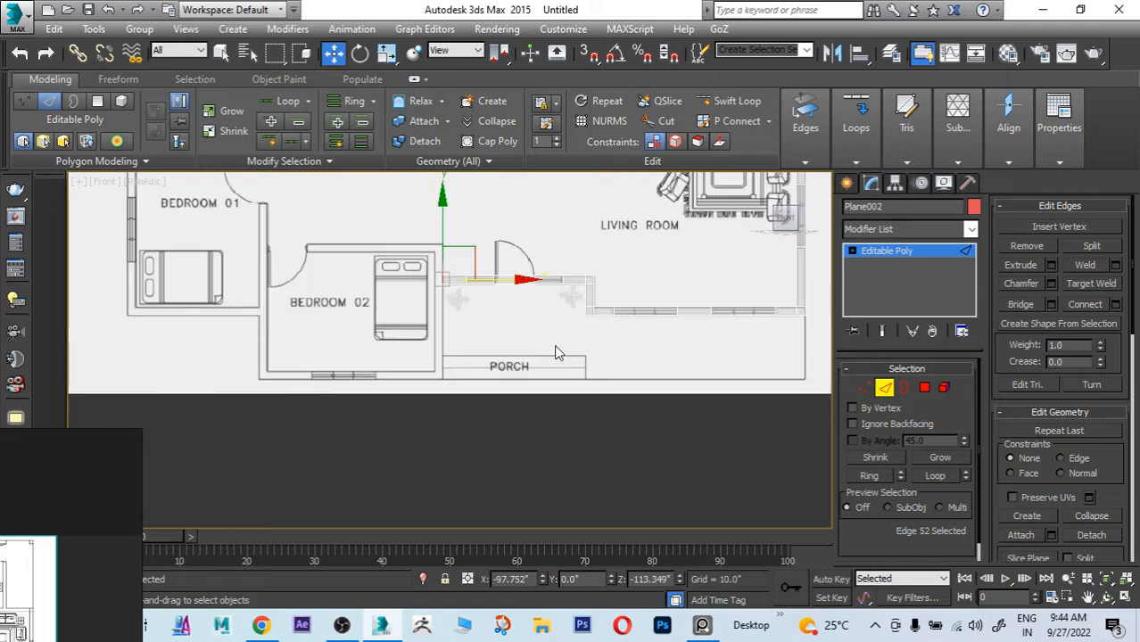
Step: Add a junction segment across the thickness of Bedroom 02's wall, ending at X about -105.6 inches
{"action": "scroll", "coordinate": [454, 382], "scroll_direction": "up", "scroll_amount": 4}
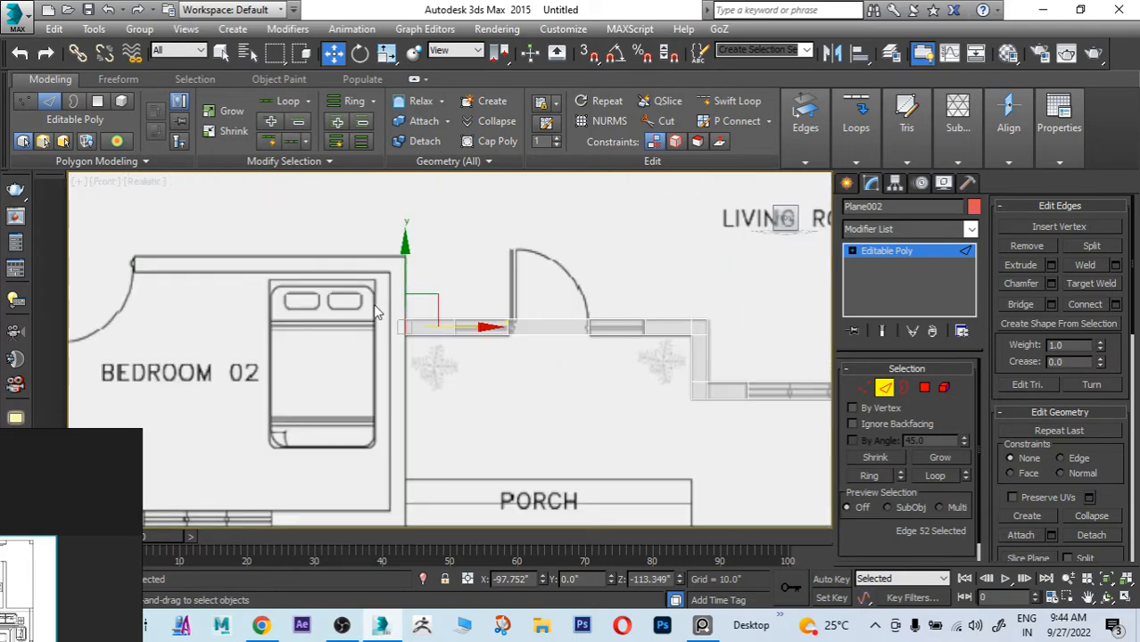
{"action": "middle_click_drag", "start_coordinate": [457, 328], "coordinate": [504, 339]}
{"action": "scroll", "coordinate": [464, 342], "scroll_direction": "up", "scroll_amount": 4}
{"action": "left_click_drag", "start_coordinate": [477, 333], "coordinate": [435, 334], "text": "shift"}
{"action": "middle_click_drag", "start_coordinate": [549, 364], "coordinate": [646, 306]}
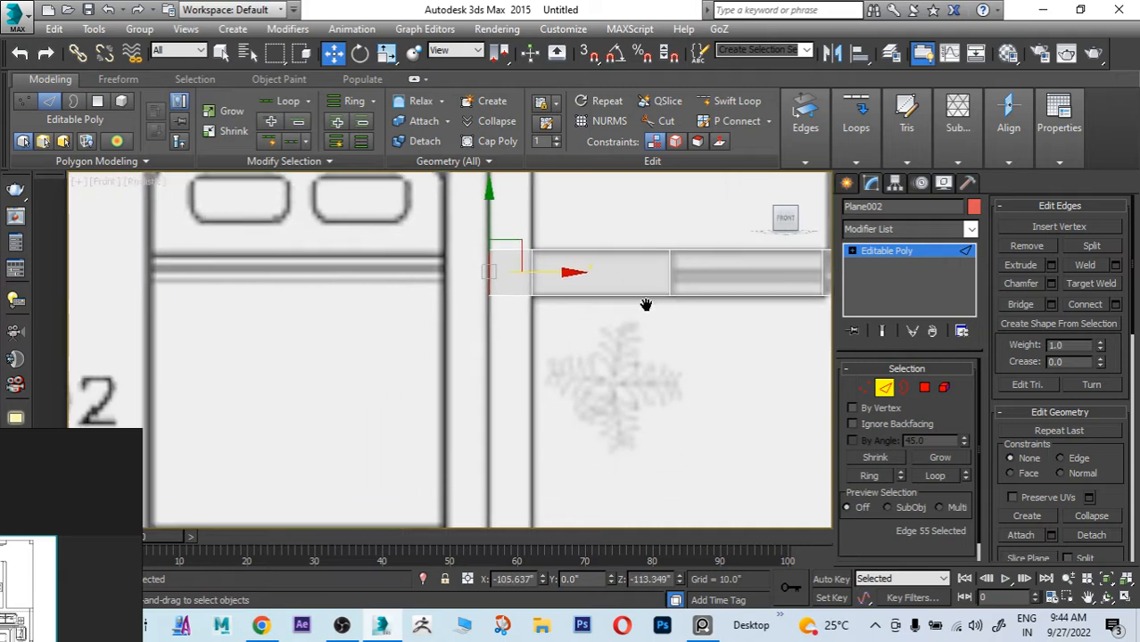
Step: Extend the junction up to Bedroom 02's upper wall and add a corner segment ending at Z about -76 inches
{"action": "scroll", "coordinate": [555, 339], "scroll_direction": "down", "scroll_amount": 3}
{"action": "scroll", "coordinate": [532, 317], "scroll_direction": "down", "scroll_amount": 3}
{"action": "scroll", "coordinate": [594, 358], "scroll_direction": "up", "scroll_amount": 1}
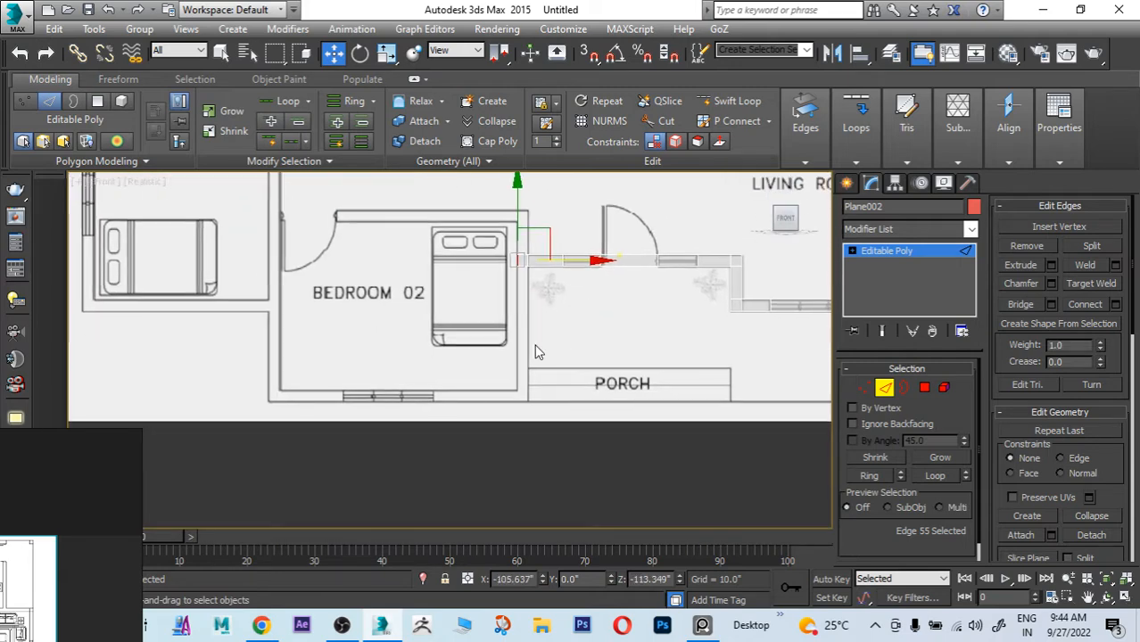
{"action": "middle_click_drag", "start_coordinate": [508, 355], "coordinate": [438, 366]}
{"action": "scroll", "coordinate": [393, 303], "scroll_direction": "up", "scroll_amount": 4}
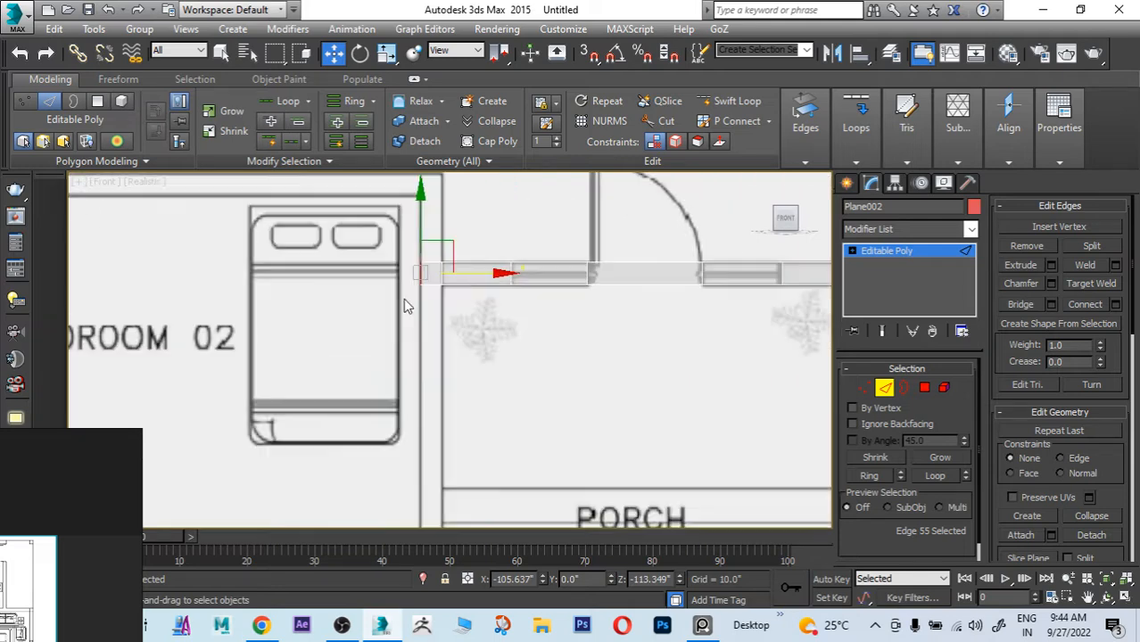
{"action": "left_click", "coordinate": [442, 323]}
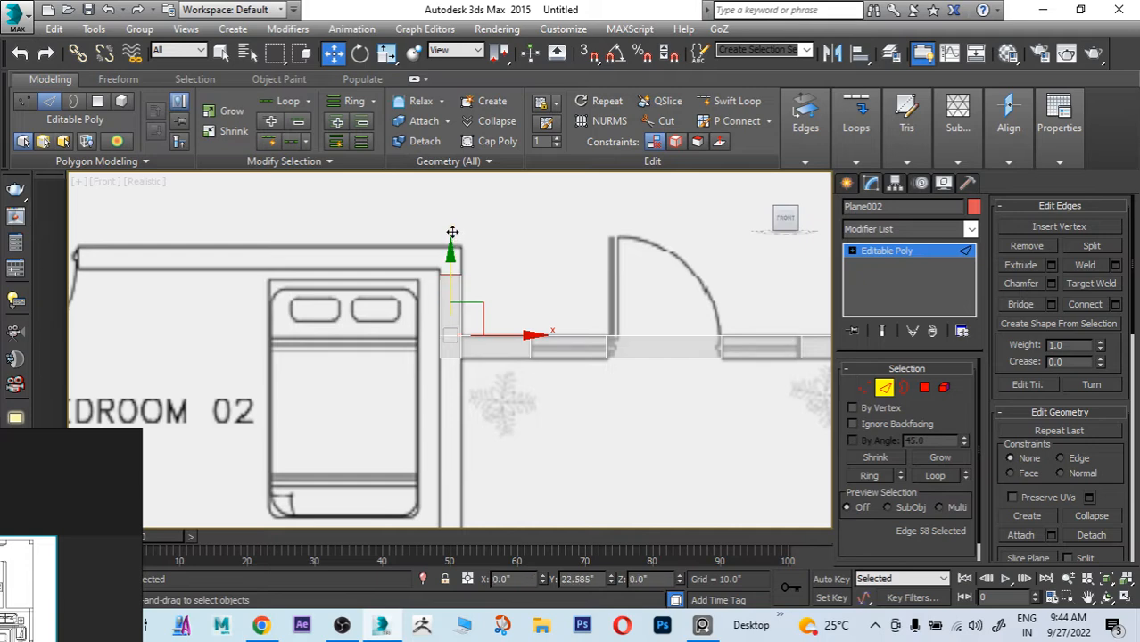
{"action": "middle_click_drag", "start_coordinate": [532, 279], "coordinate": [581, 335]}
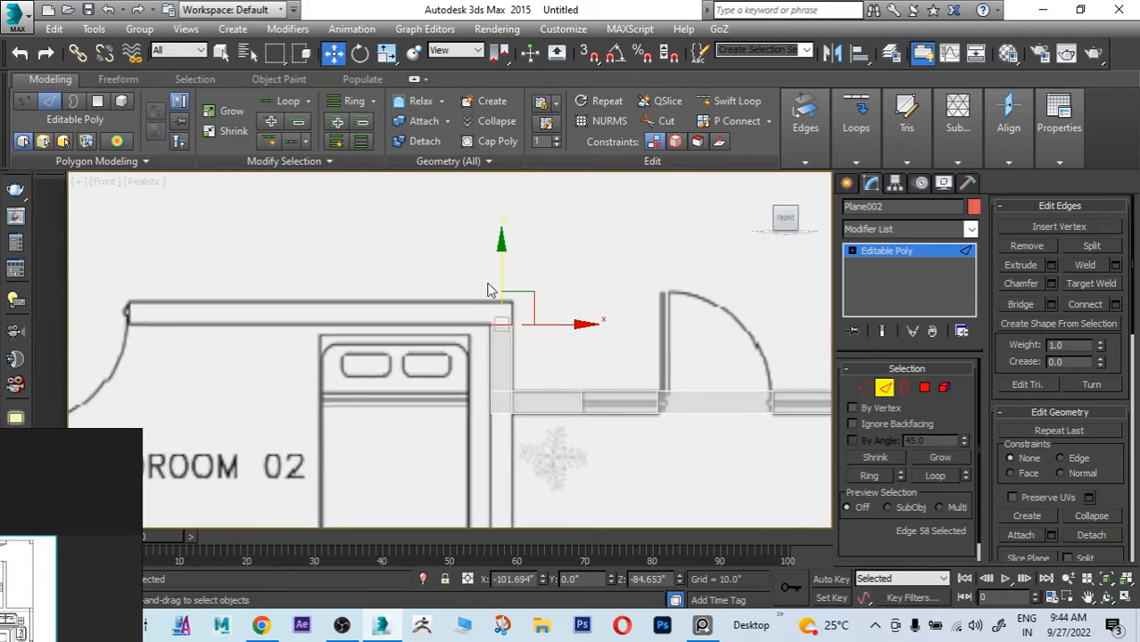
{"action": "left_click", "coordinate": [493, 303]}
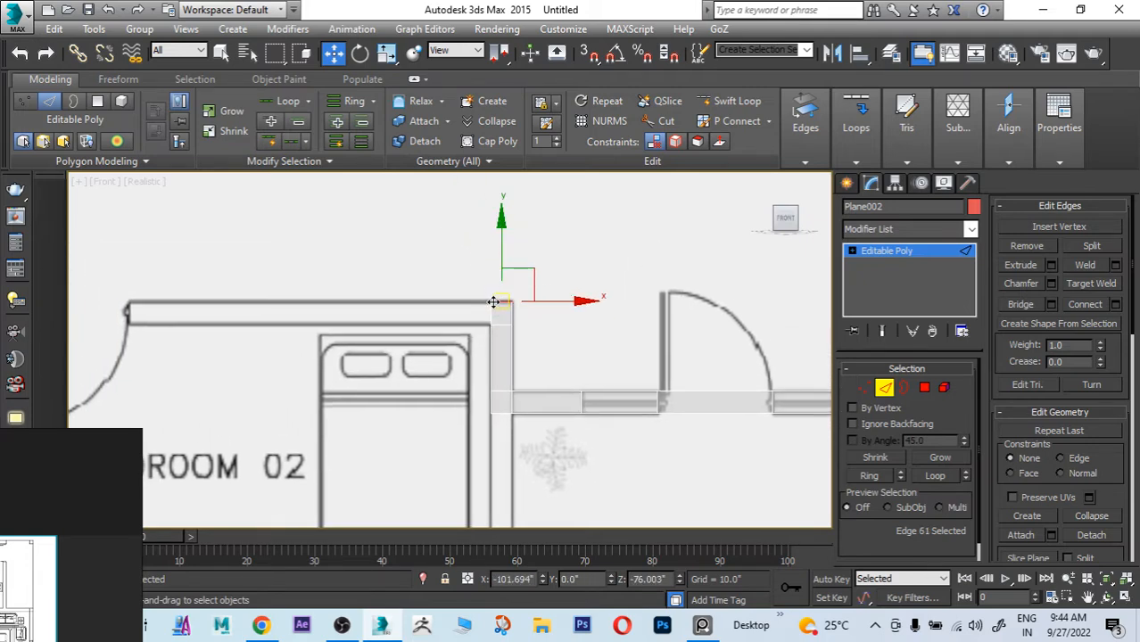
Step: Extend the corner leftward along Bedroom 02's upper wall to the door opening, at X about -240.3 inches
{"action": "left_click_drag", "start_coordinate": [505, 311], "coordinate": [159, 313], "text": "shift"}
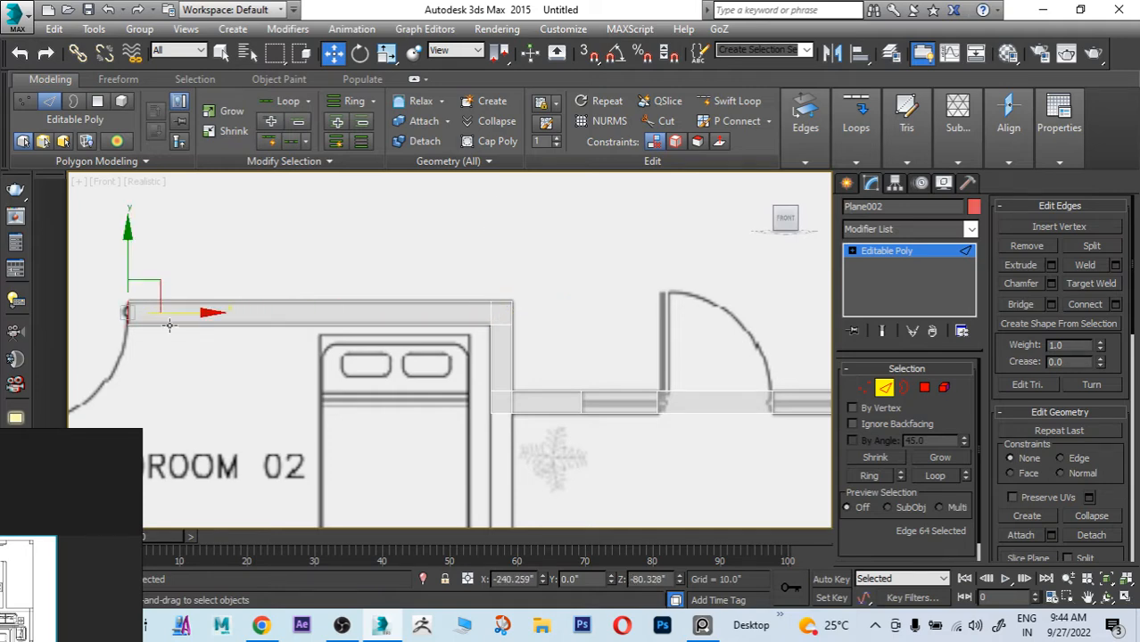
{"action": "middle_click_drag", "start_coordinate": [240, 367], "coordinate": [592, 354]}
{"action": "middle_click_drag", "start_coordinate": [315, 306], "coordinate": [337, 305]}
{"action": "scroll", "coordinate": [424, 318], "scroll_direction": "down", "scroll_amount": 3}
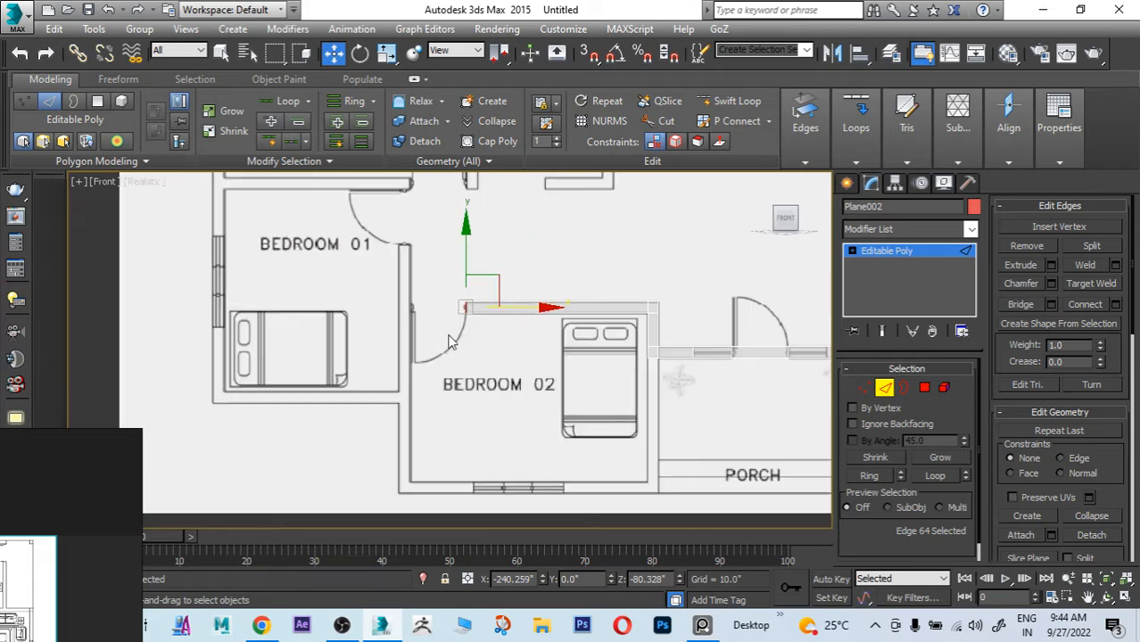
Step: Extend the entrance wall junction down along Bedroom 02's porch-side wall, adding a corner segment that ends at Z about -217.4 inches
{"action": "middle_click_drag", "start_coordinate": [502, 350], "coordinate": [487, 265]}
{"action": "scroll", "coordinate": [631, 272], "scroll_direction": "up", "scroll_amount": 3}
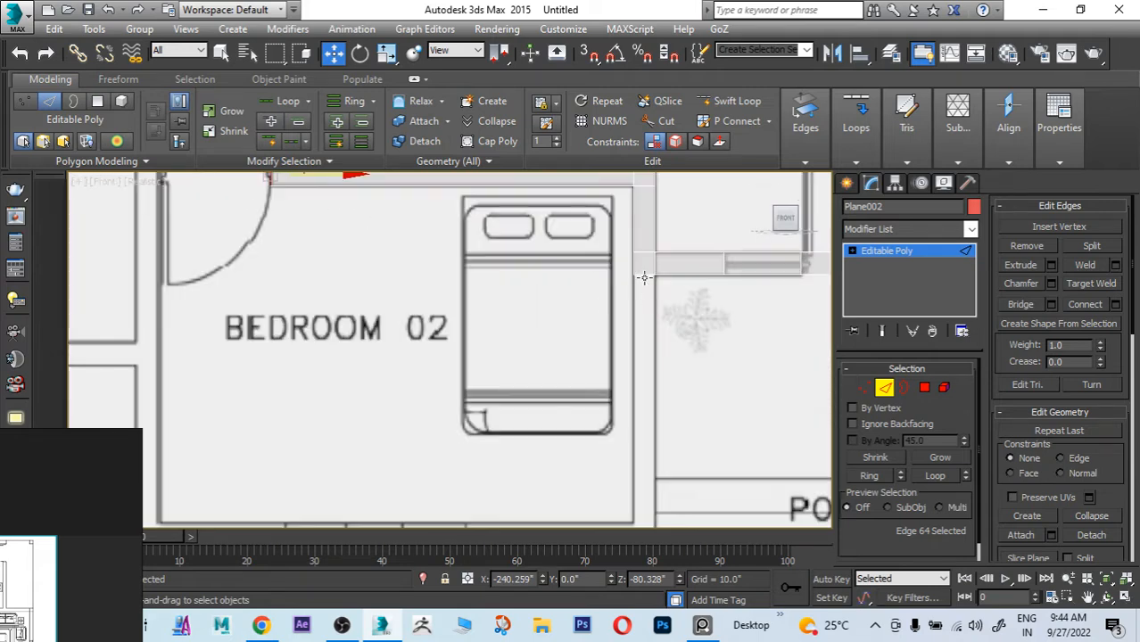
{"action": "left_click", "coordinate": [644, 277]}
{"action": "left_click_drag", "start_coordinate": [646, 298], "coordinate": [648, 438], "text": "shift"}
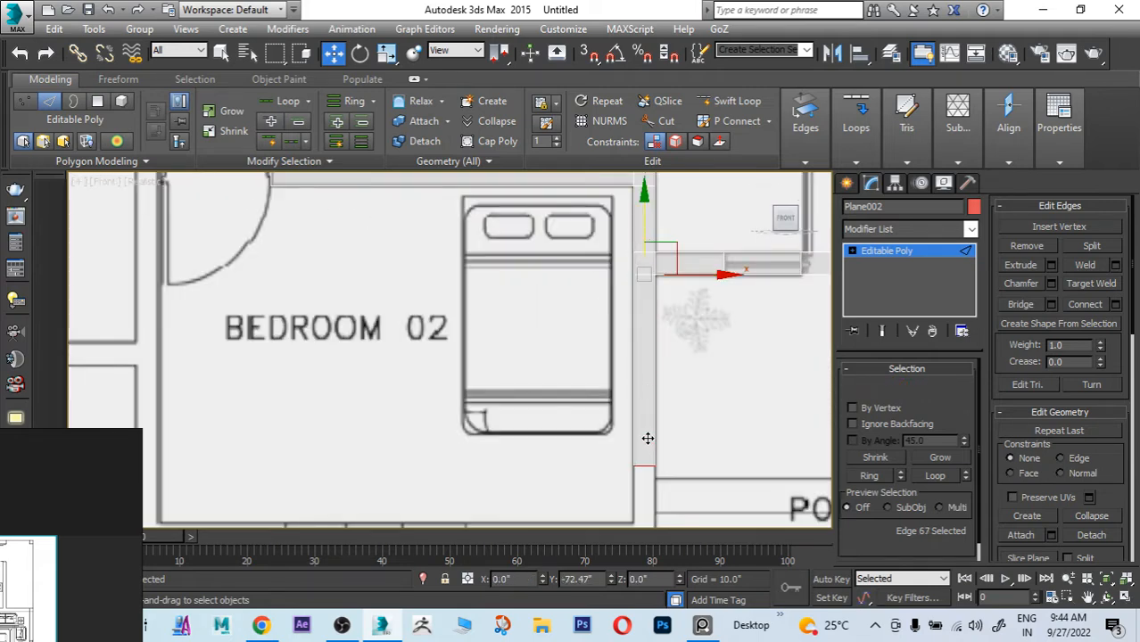
{"action": "middle_click_drag", "start_coordinate": [720, 438], "coordinate": [738, 224]}
{"action": "scroll", "coordinate": [635, 267], "scroll_direction": "up", "scroll_amount": 4}
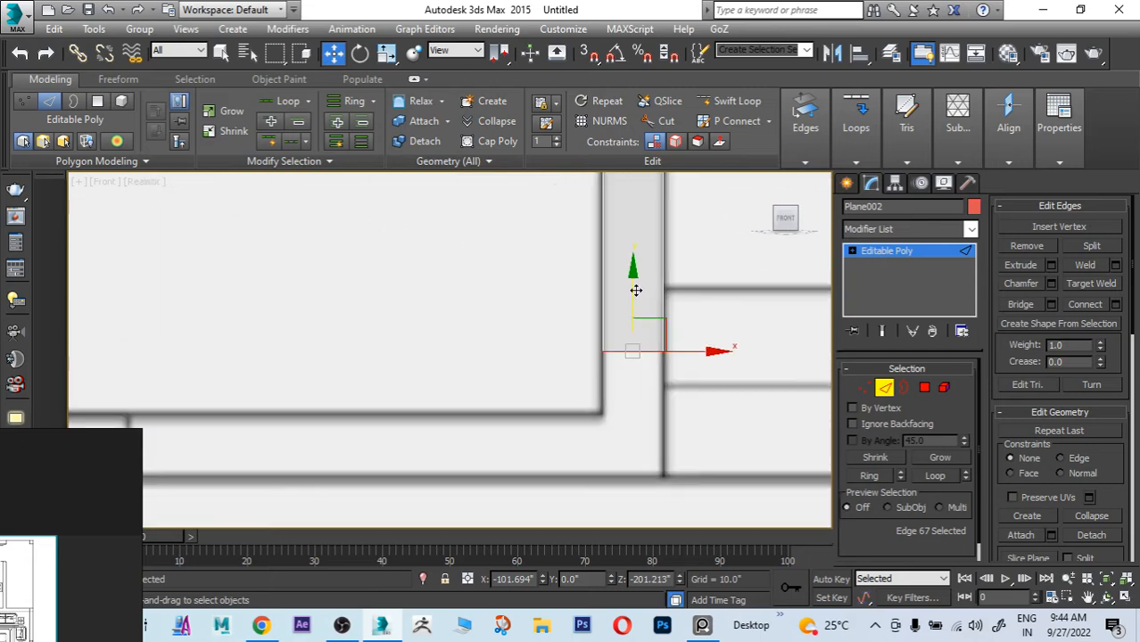
{"action": "left_click_drag", "start_coordinate": [636, 290], "coordinate": [631, 412]}
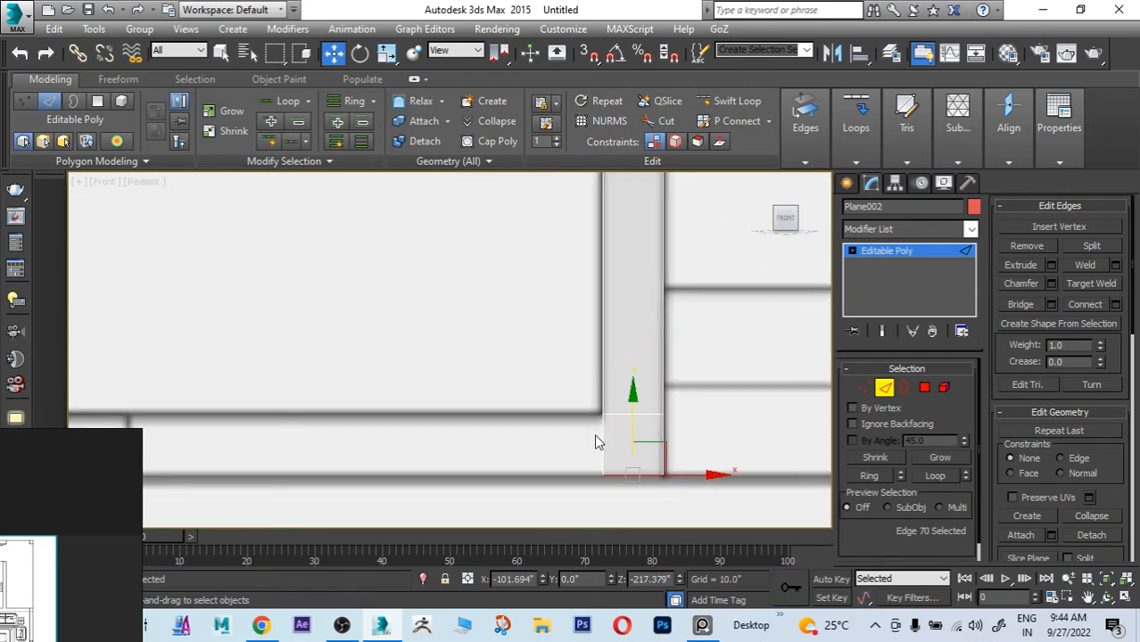
Step: Extend the corner leftward along Bedroom 02's lower wall to the window and across it, to X about -235.1 inches
{"action": "left_click", "coordinate": [603, 440]}
{"action": "scroll", "coordinate": [706, 447], "scroll_direction": "down", "scroll_amount": 4}
{"action": "middle_click_drag", "start_coordinate": [699, 450], "coordinate": [734, 439]}
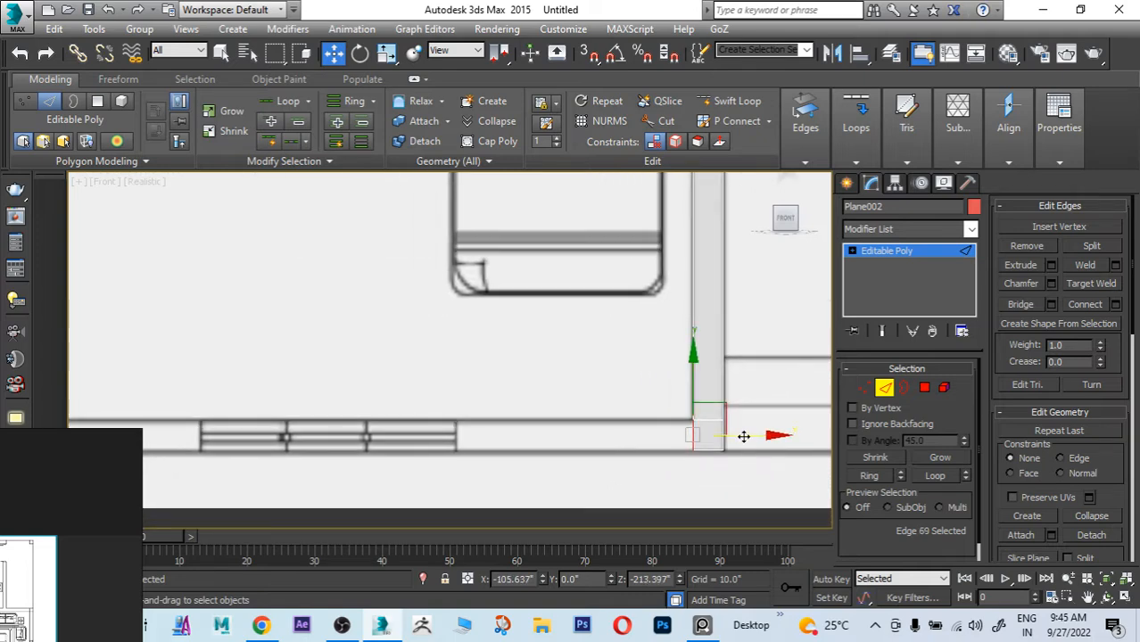
{"action": "left_click_drag", "start_coordinate": [744, 436], "coordinate": [509, 423], "text": "shift"}
{"action": "middle_click_drag", "start_coordinate": [553, 441], "coordinate": [662, 432]}
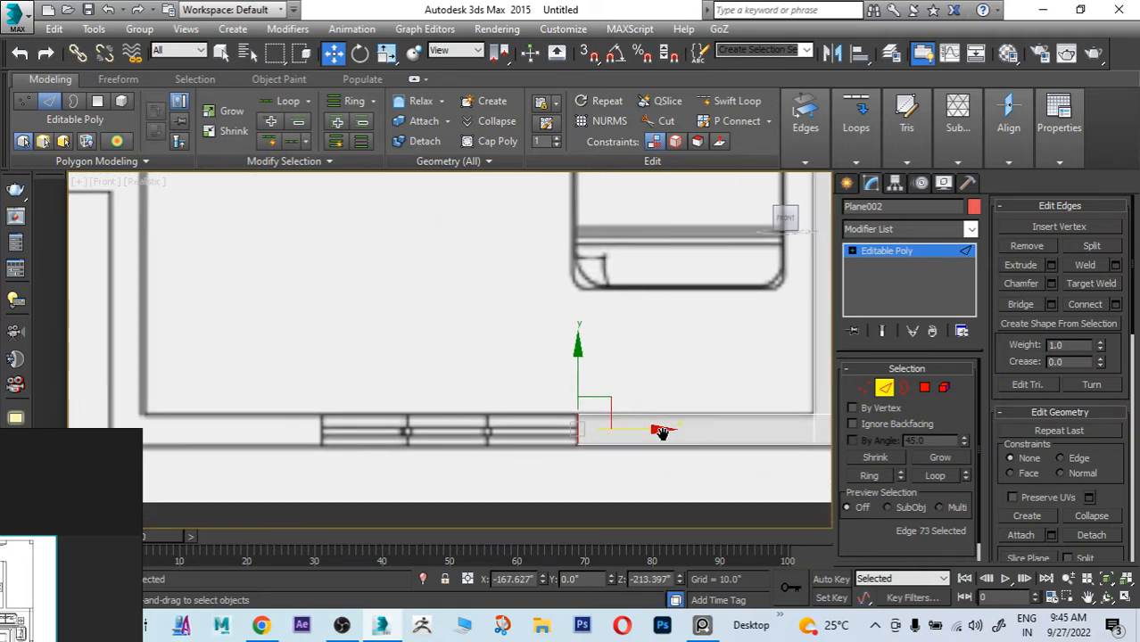
{"action": "left_click_drag", "start_coordinate": [642, 429], "coordinate": [451, 420], "text": "shift"}
{"action": "left_click_drag", "start_coordinate": [399, 420], "coordinate": [385, 423]}
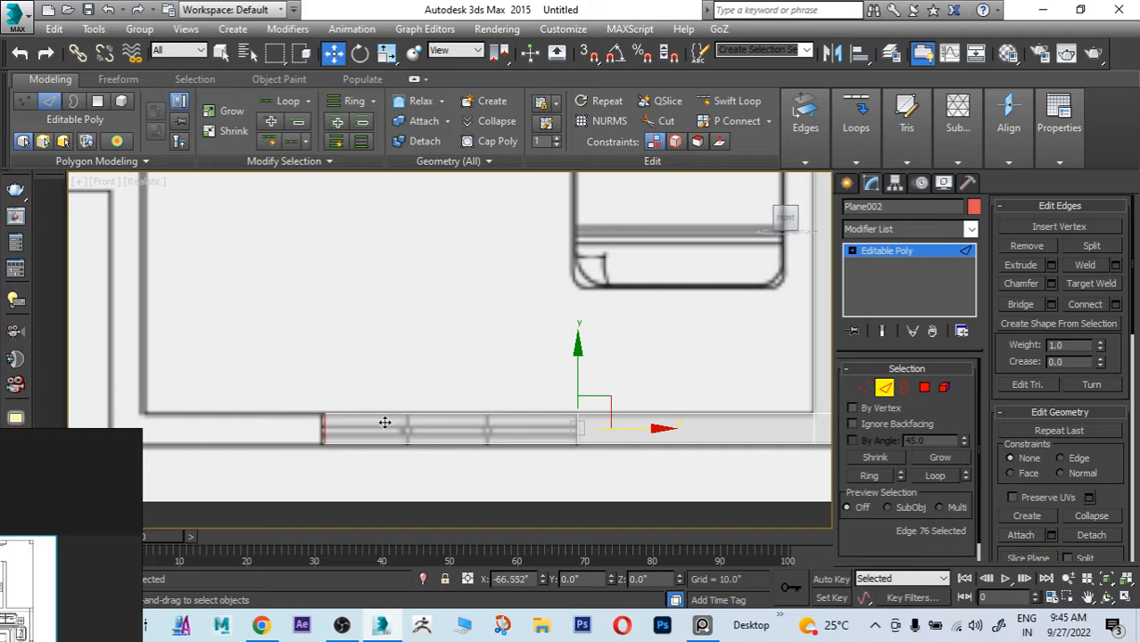
{"action": "middle_click_drag", "start_coordinate": [383, 428], "coordinate": [613, 429]}
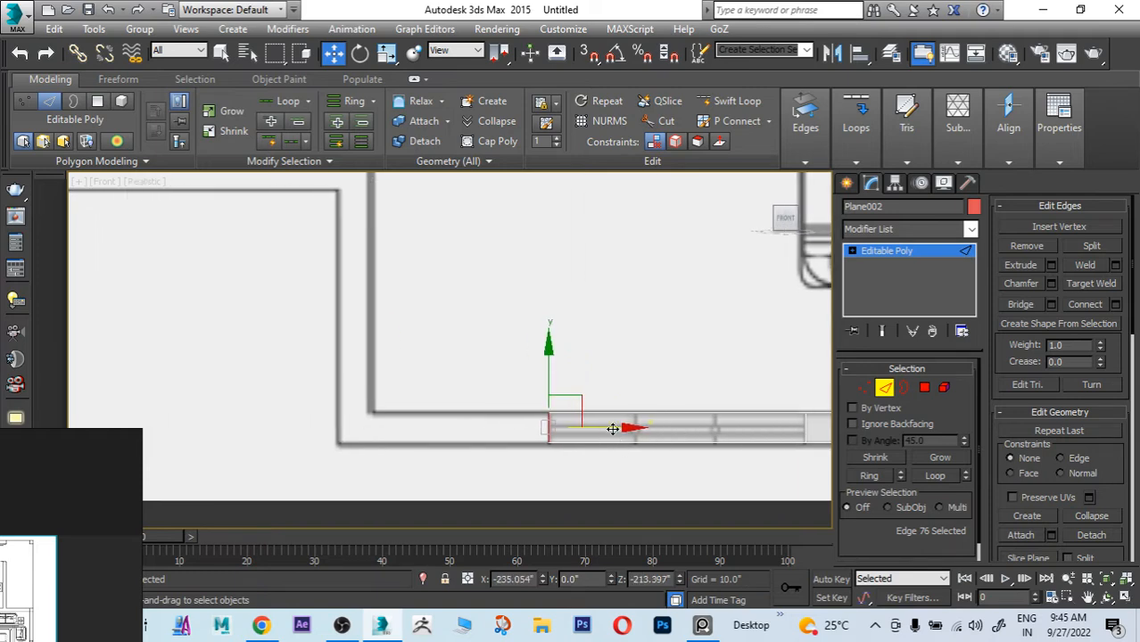
Step: Extend Bedroom 02's lower wall around its far corner and up through the Bedroom 01 wall junction, to Z about -142.5 inches
{"action": "left_click_drag", "start_coordinate": [606, 431], "coordinate": [427, 407], "text": "shift"}
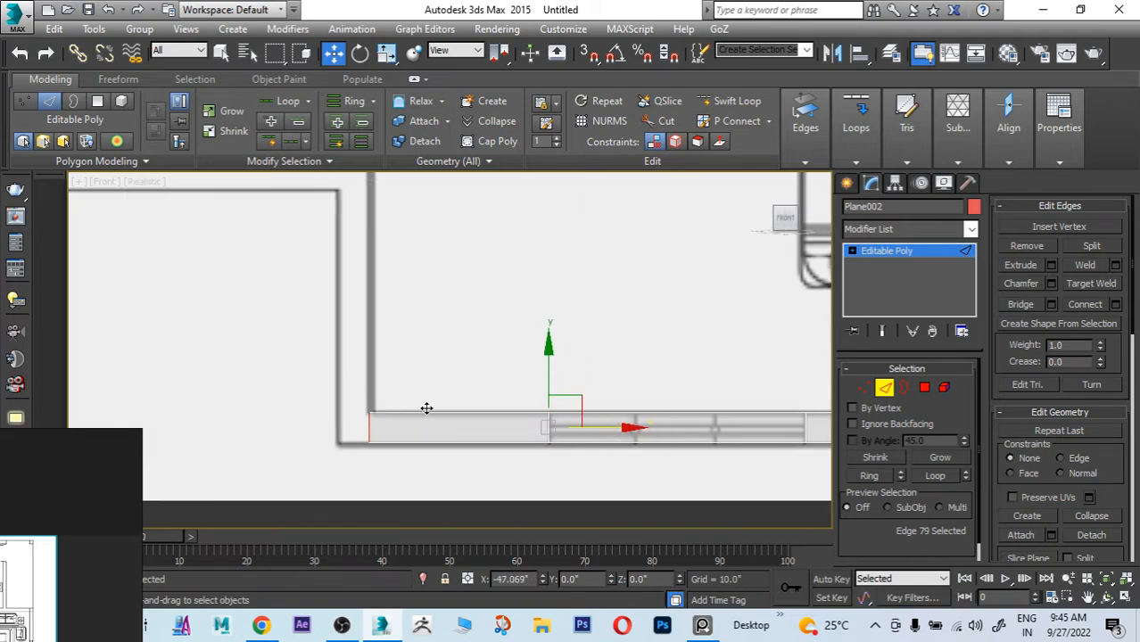
{"action": "middle_click_drag", "start_coordinate": [497, 433], "coordinate": [637, 429]}
{"action": "scroll", "coordinate": [530, 427], "scroll_direction": "up", "scroll_amount": 3}
{"action": "left_click_drag", "start_coordinate": [538, 428], "coordinate": [455, 234], "text": "shift"}
{"action": "scroll", "coordinate": [577, 336], "scroll_direction": "down", "scroll_amount": 3}
{"action": "middle_click_drag", "start_coordinate": [577, 336], "coordinate": [521, 459]}
{"action": "left_click_drag", "start_coordinate": [519, 451], "coordinate": [522, 273], "text": "shift"}
{"action": "scroll", "coordinate": [516, 334], "scroll_direction": "up", "scroll_amount": 2}
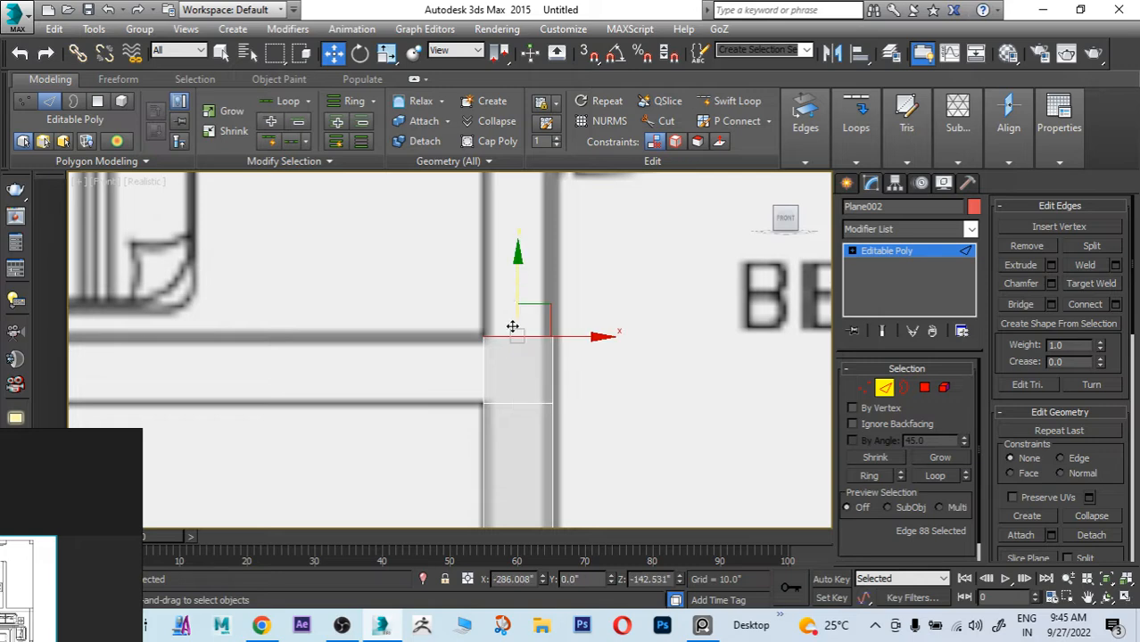
Step: Extend the wall between Bedroom 01 and Bedroom 02 up to Bedroom 01's door, at Z about -33 inches
{"action": "scroll", "coordinate": [513, 323], "scroll_direction": "down", "scroll_amount": 5}
{"action": "middle_click_drag", "start_coordinate": [634, 435], "coordinate": [600, 396]}
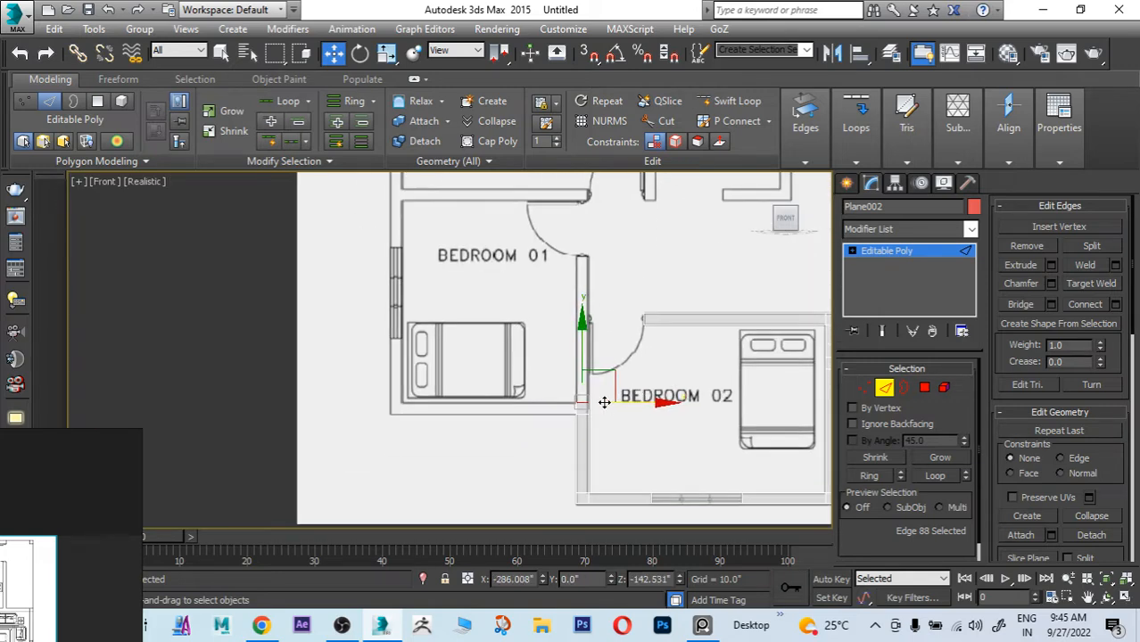
{"action": "scroll", "coordinate": [588, 375], "scroll_direction": "up", "scroll_amount": 2}
{"action": "left_click", "coordinate": [586, 255]}
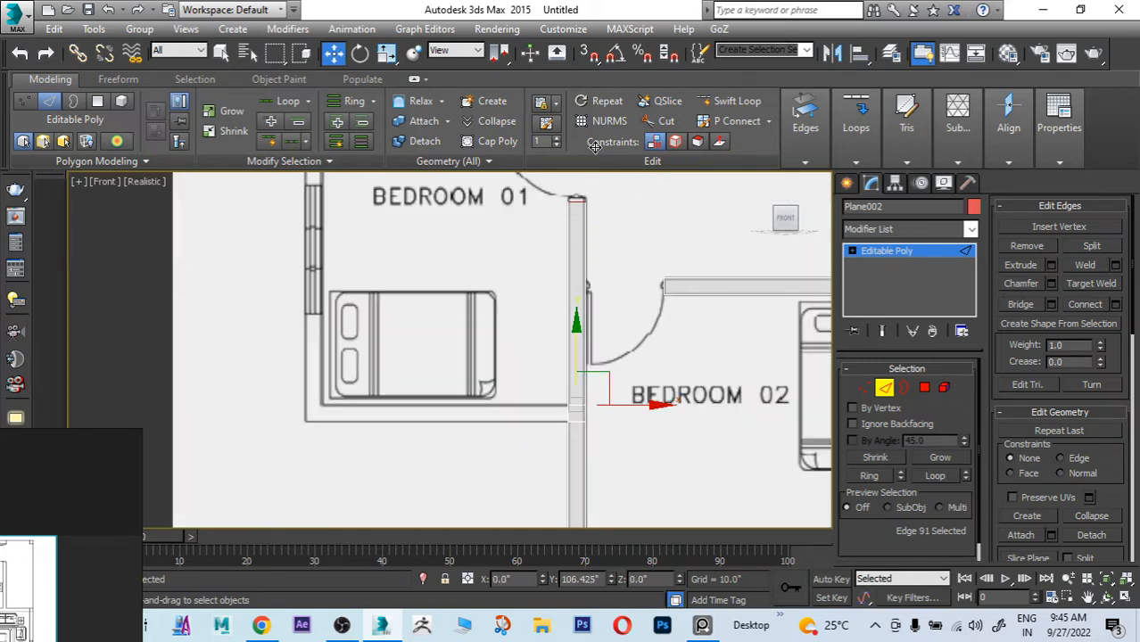
{"action": "left_click", "coordinate": [581, 327]}
Step: Extend Bedroom 01's lower wall from the Bedroom 02 junction to the outer corner, adding a corner segment
{"action": "scroll", "coordinate": [567, 426], "scroll_direction": "up", "scroll_amount": 3}
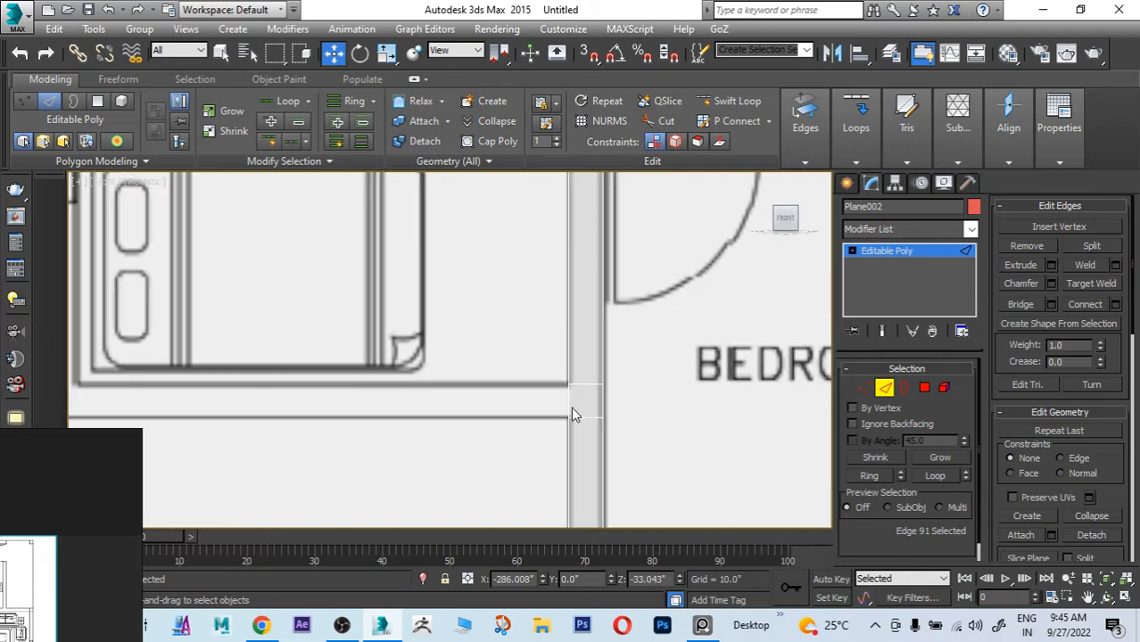
{"action": "left_click", "coordinate": [571, 406]}
{"action": "scroll", "coordinate": [570, 406], "scroll_direction": "down", "scroll_amount": 3}
{"action": "scroll", "coordinate": [719, 419], "scroll_direction": "up", "scroll_amount": 2}
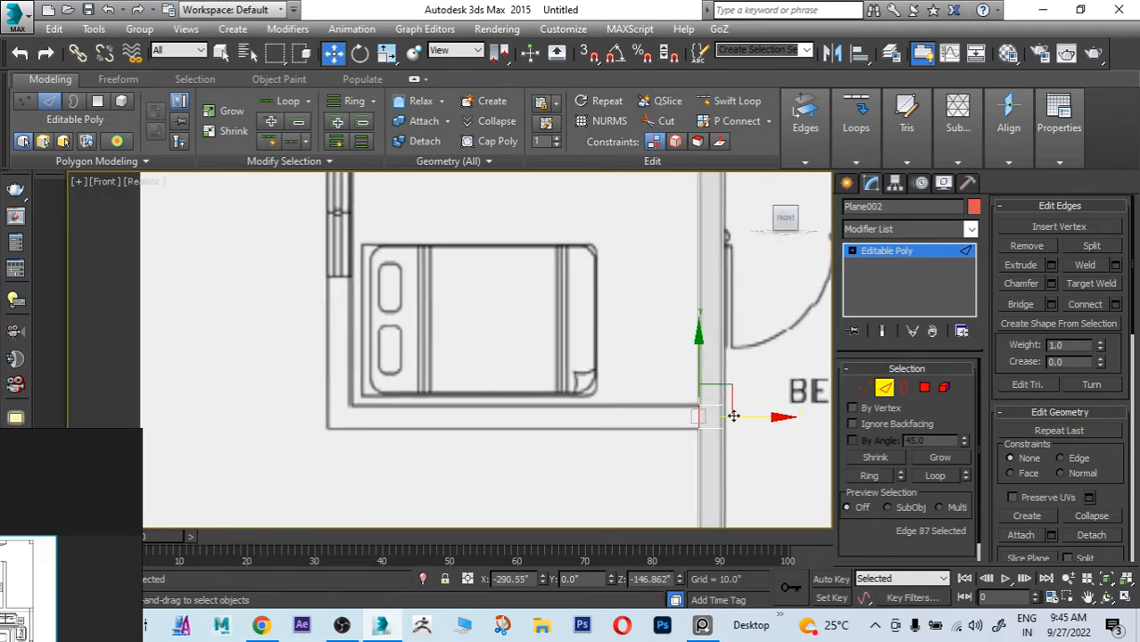
{"action": "left_click_drag", "start_coordinate": [732, 416], "coordinate": [387, 417], "text": "shift"}
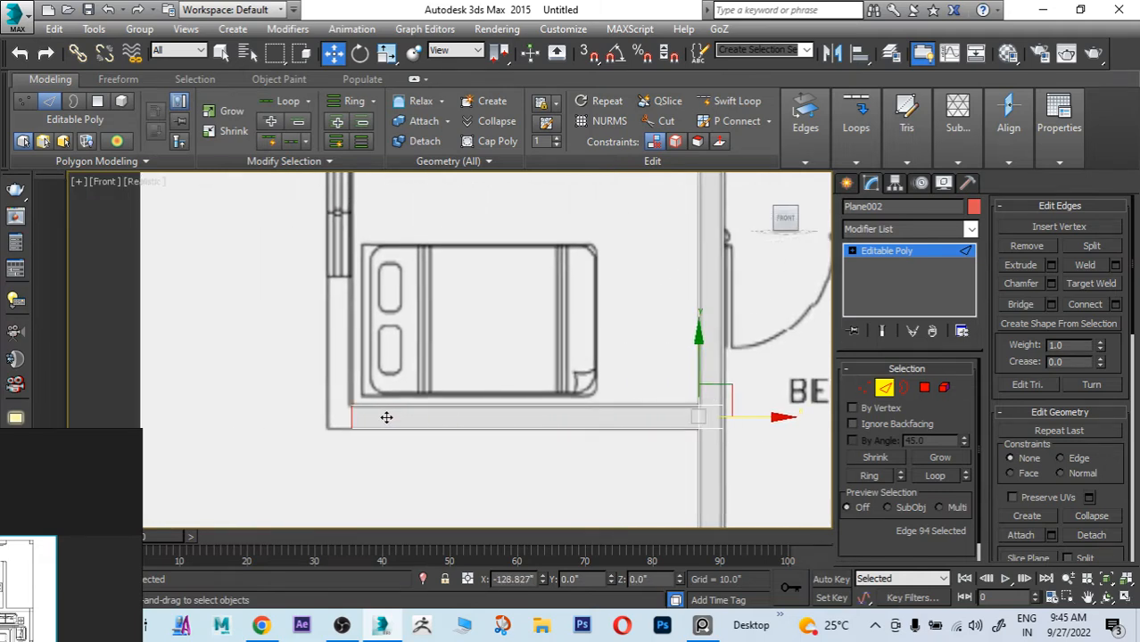
{"action": "scroll", "coordinate": [494, 441], "scroll_direction": "up", "scroll_amount": 3}
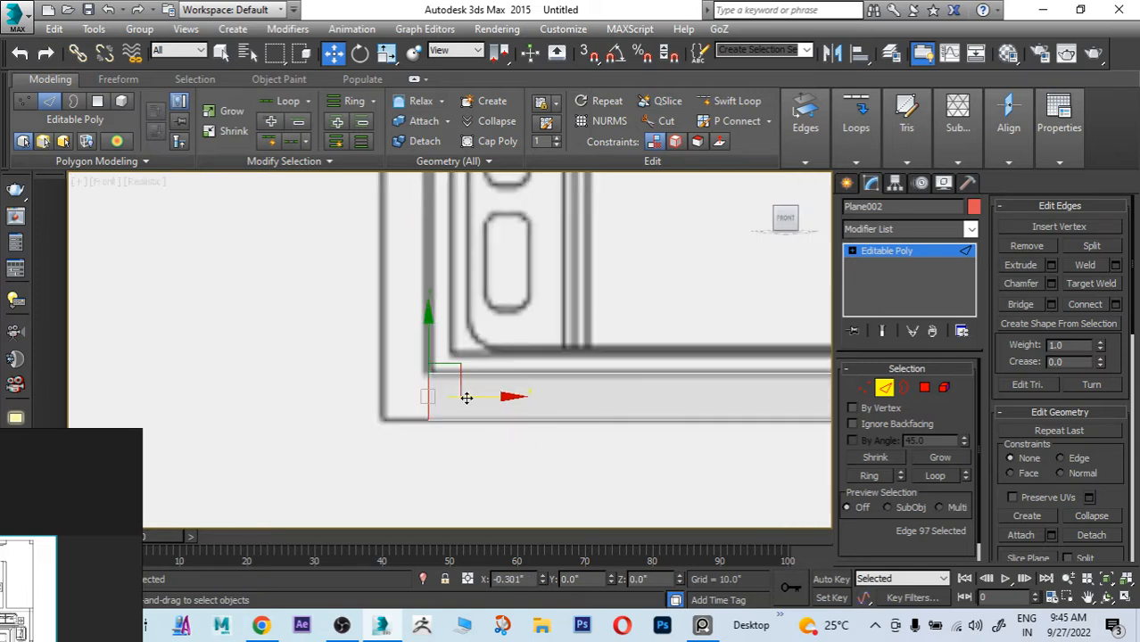
{"action": "left_click_drag", "start_coordinate": [466, 398], "coordinate": [410, 381]}
Step: Extend Bedroom 01's outer wall up from the corner to the window and across it, to Z about -28.1 inches
{"action": "left_click", "coordinate": [413, 374]}
{"action": "scroll", "coordinate": [413, 380], "scroll_direction": "down", "scroll_amount": 3}
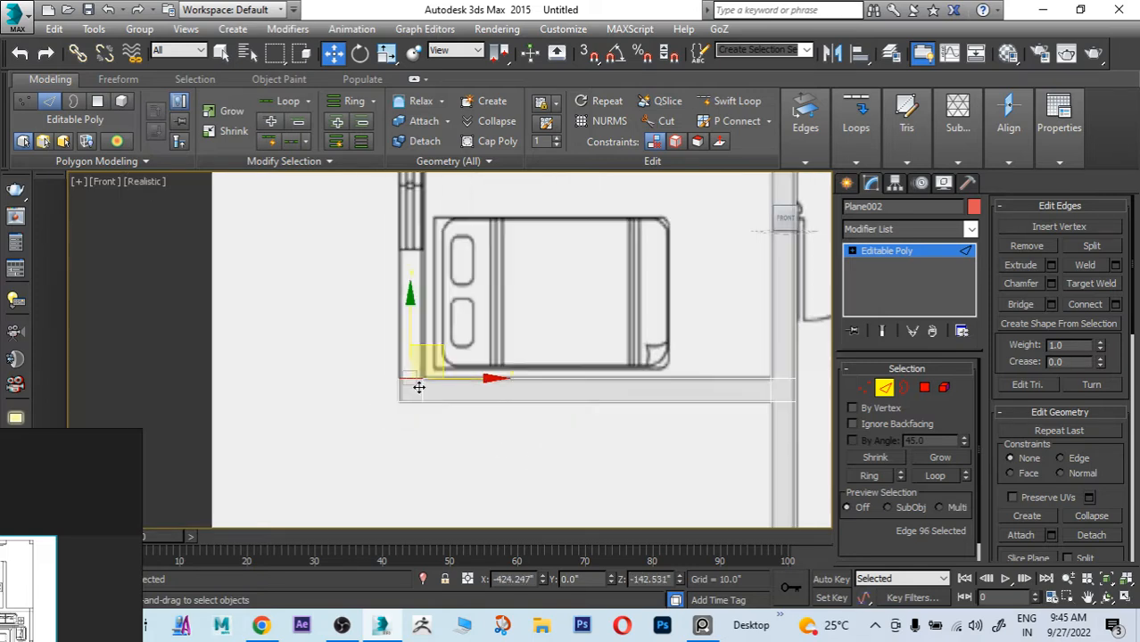
{"action": "middle_click_drag", "start_coordinate": [445, 376], "coordinate": [469, 504]}
{"action": "left_click_drag", "start_coordinate": [431, 441], "coordinate": [409, 313], "text": "shift"}
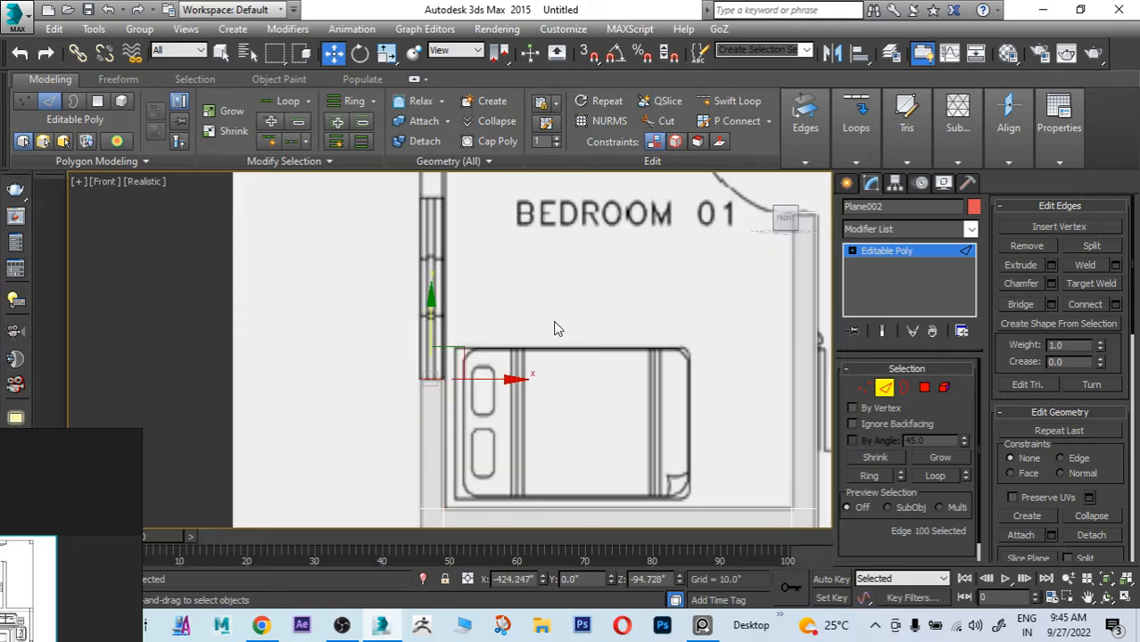
{"action": "middle_click_drag", "start_coordinate": [506, 317], "coordinate": [513, 397]}
{"action": "left_click_drag", "start_coordinate": [440, 378], "coordinate": [441, 204], "text": "shift"}
Step: Extend the outer wall up through the Master Bedroom junction and trace the wall between the two bedrooms to X about -282.3 inches
{"action": "middle_click_drag", "start_coordinate": [441, 203], "coordinate": [433, 352]}
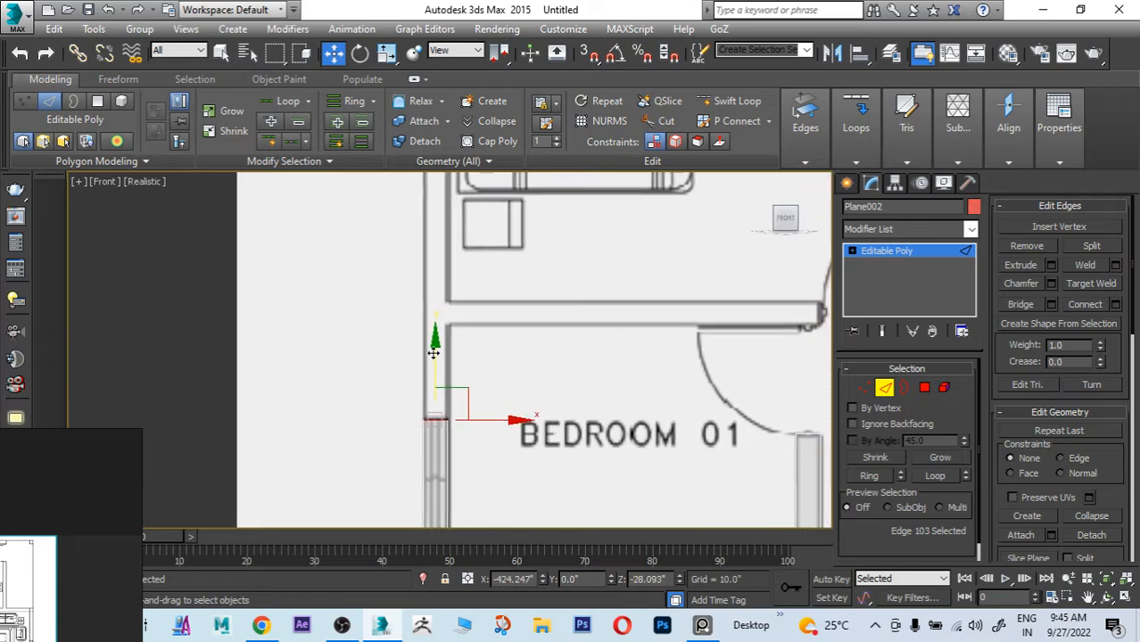
{"action": "left_click_drag", "start_coordinate": [432, 351], "coordinate": [435, 245], "text": "shift"}
{"action": "left_click_drag", "start_coordinate": [454, 304], "coordinate": [852, 329]}
Step: Extend the Master Bedroom's outer wall up from the junction to the window and across it, to Z about 163.1 inches
{"action": "middle_click_drag", "start_coordinate": [505, 274], "coordinate": [532, 430]}
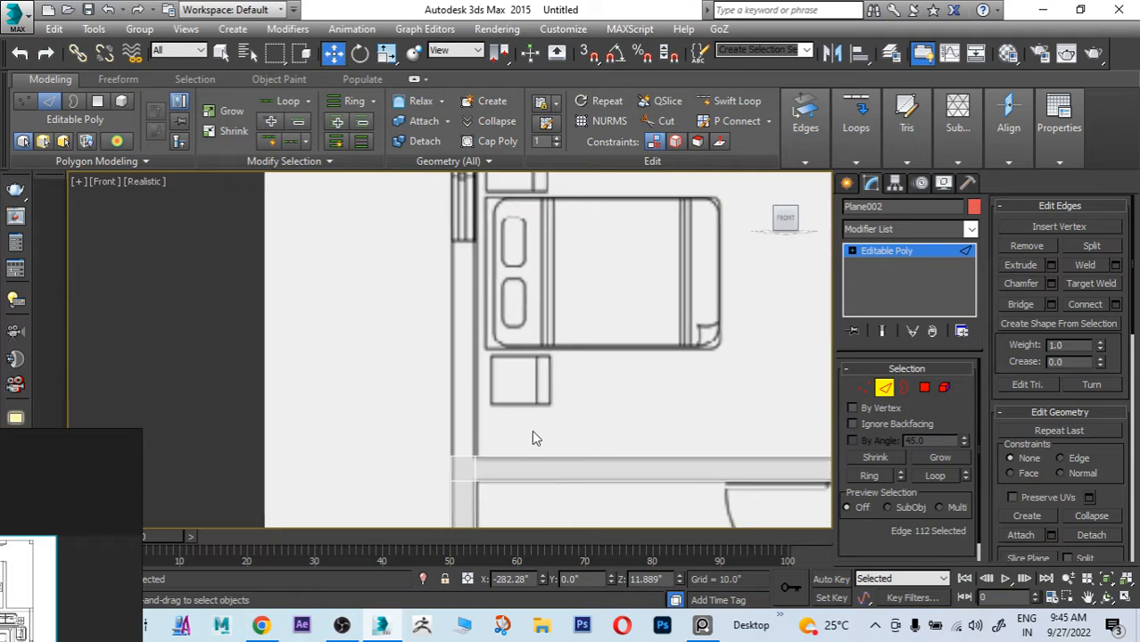
{"action": "left_click", "coordinate": [471, 456]}
{"action": "left_click_drag", "start_coordinate": [464, 424], "coordinate": [458, 205], "text": "shift"}
{"action": "middle_click_drag", "start_coordinate": [579, 272], "coordinate": [594, 463]}
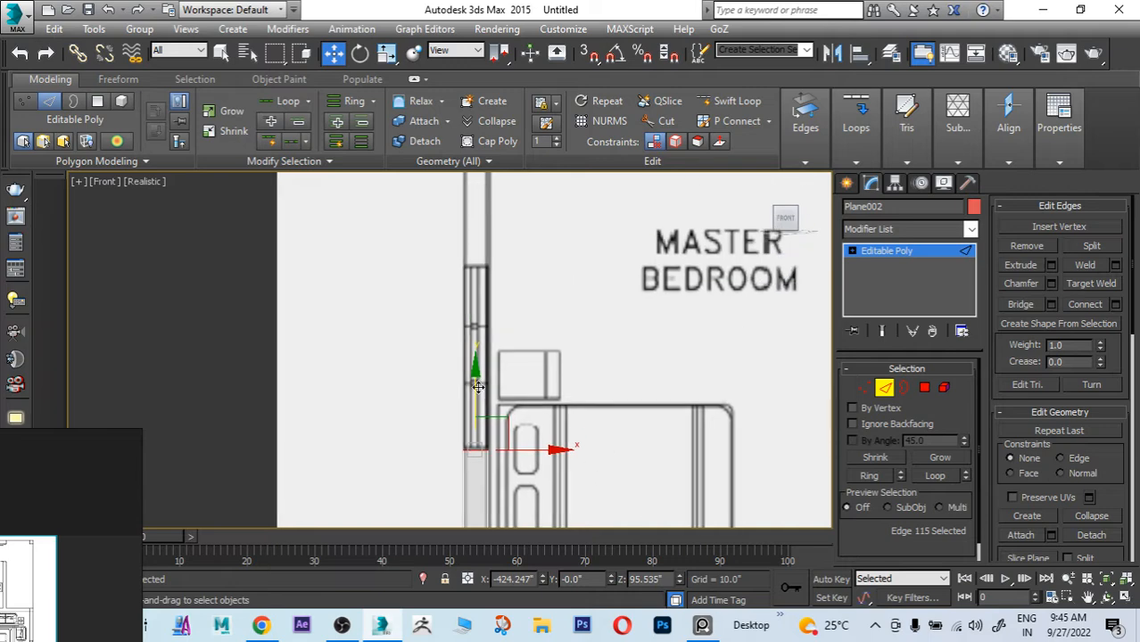
{"action": "mouse_move", "coordinate": [471, 388]}
{"action": "left_mouse_down", "text": "shift"}
{"action": "mouse_move", "coordinate": [478, 186]}
{"action": "mouse_move", "coordinate": [480, 208]}
{"action": "left_mouse_up", "text": "shift"}
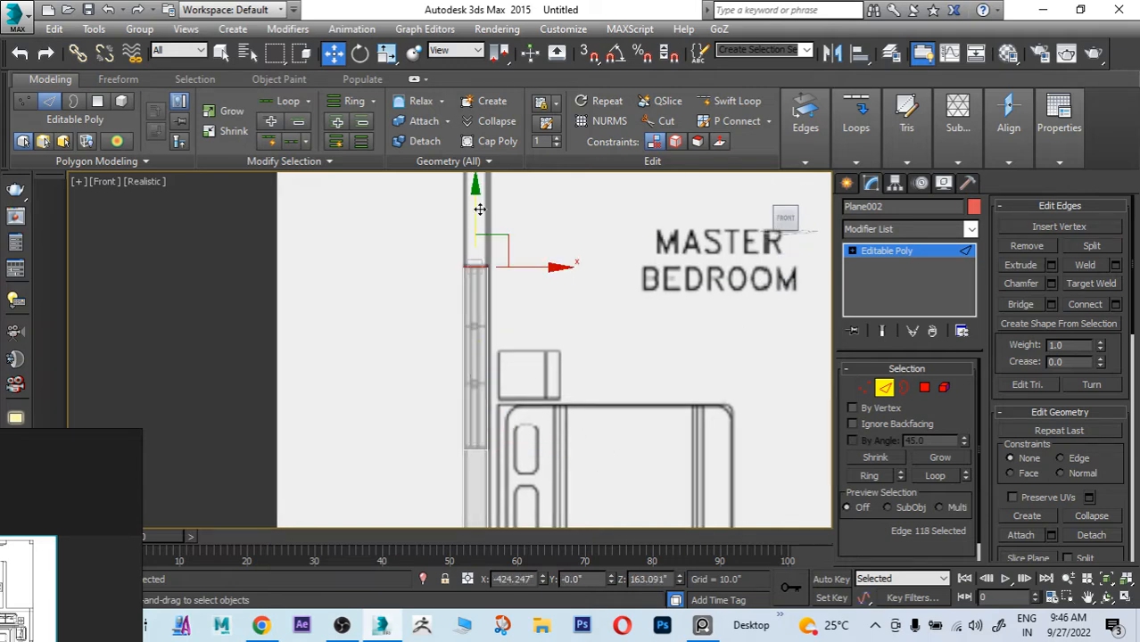
Step: Extend the Master Bedroom's outer wall up from the window to the house's upper corner, adding a corner segment
{"action": "middle_click_drag", "start_coordinate": [518, 265], "coordinate": [495, 412]}
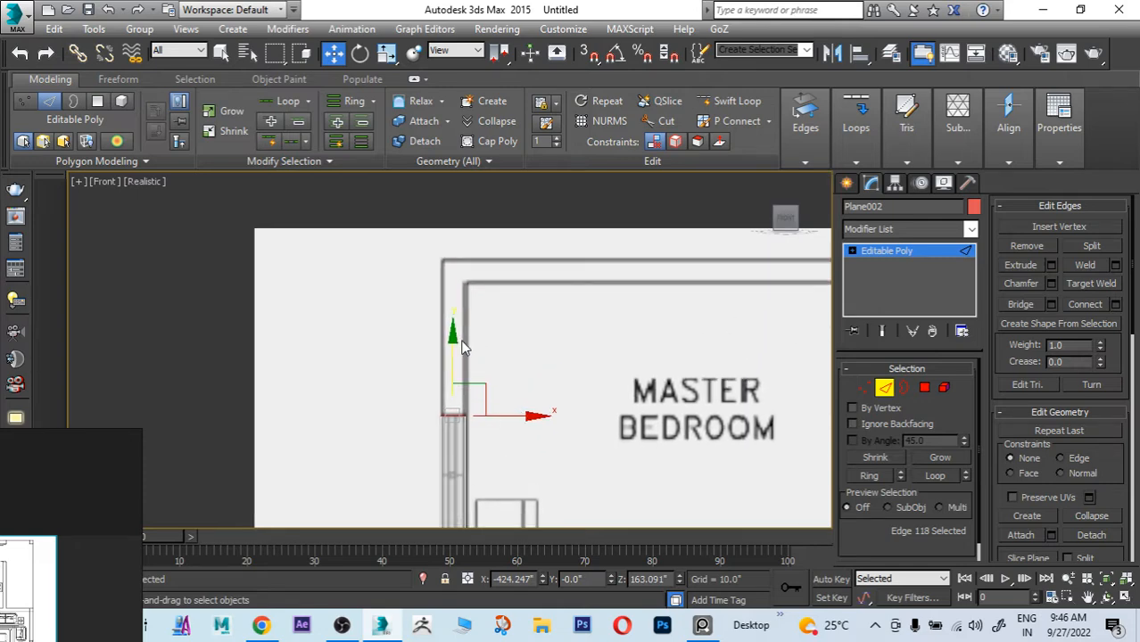
{"action": "left_click_drag", "start_coordinate": [454, 346], "coordinate": [456, 213], "text": "shift"}
{"action": "left_click", "coordinate": [463, 272]}
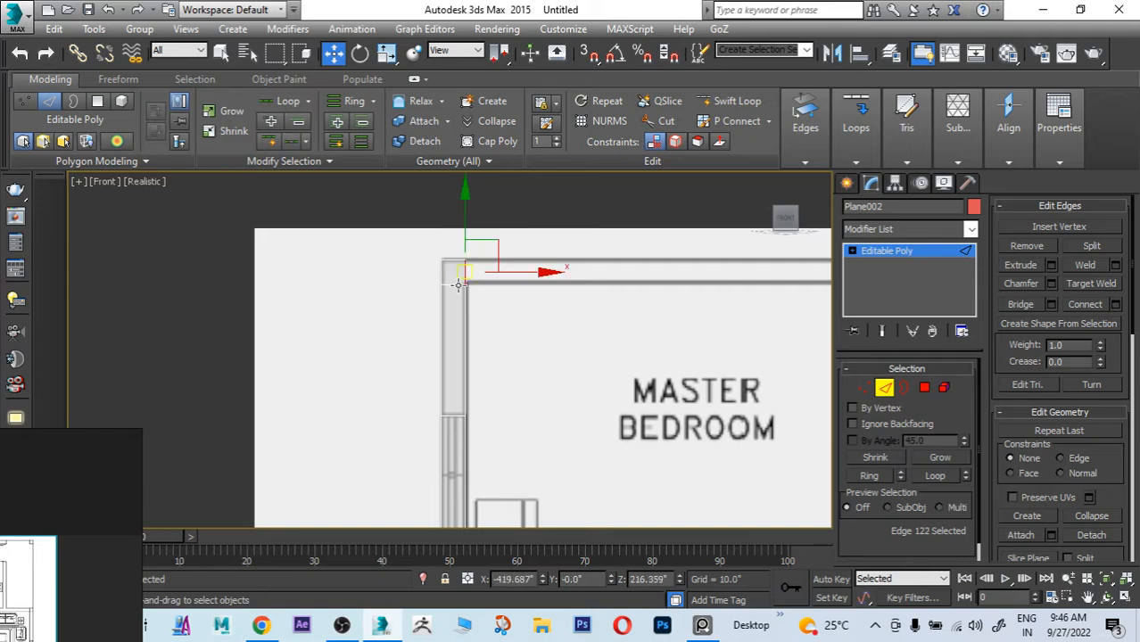
Step: Extend the house's upper wall from the corner along the Master Bedroom and through the bathroom wall junction, to X about -231.9 inches
{"action": "scroll", "coordinate": [459, 285], "scroll_direction": "down", "scroll_amount": 2}
{"action": "middle_click_drag", "start_coordinate": [509, 299], "coordinate": [468, 300]}
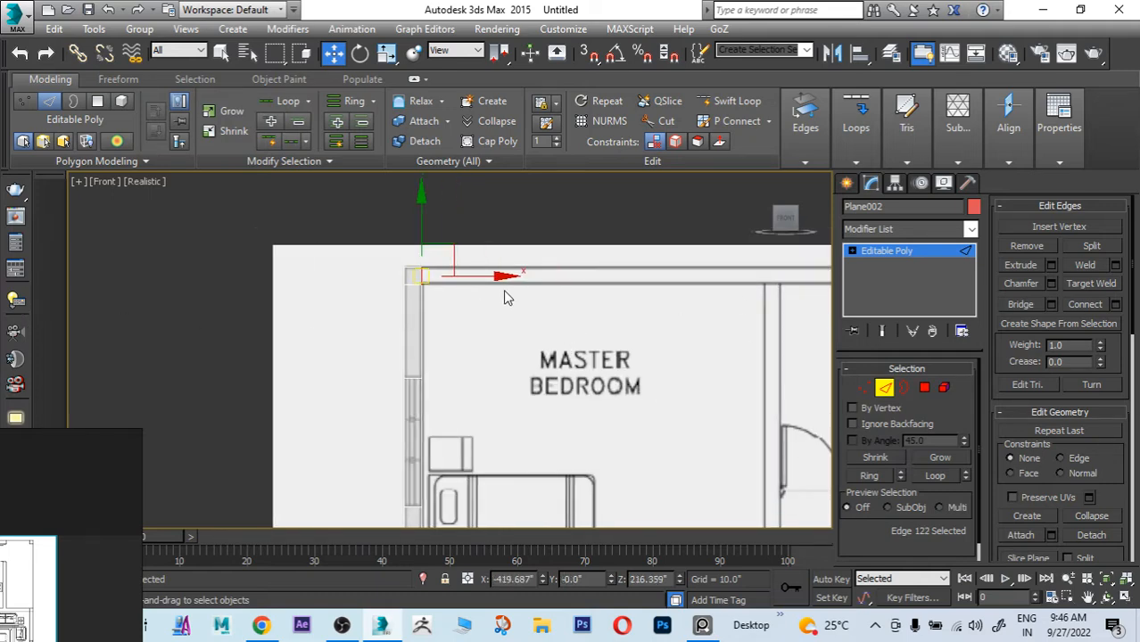
{"action": "left_click_drag", "start_coordinate": [502, 276], "coordinate": [836, 279], "text": "shift"}
{"action": "middle_click_drag", "start_coordinate": [630, 355], "coordinate": [345, 396]}
{"action": "left_click_drag", "start_coordinate": [526, 318], "coordinate": [555, 373], "text": "shift"}
Step: Extend the upper wall past the bathroom window and dining area wall junction, and across the dining area window, to X about -11.9 inches
{"action": "scroll", "coordinate": [651, 332], "scroll_direction": "up", "scroll_amount": 5}
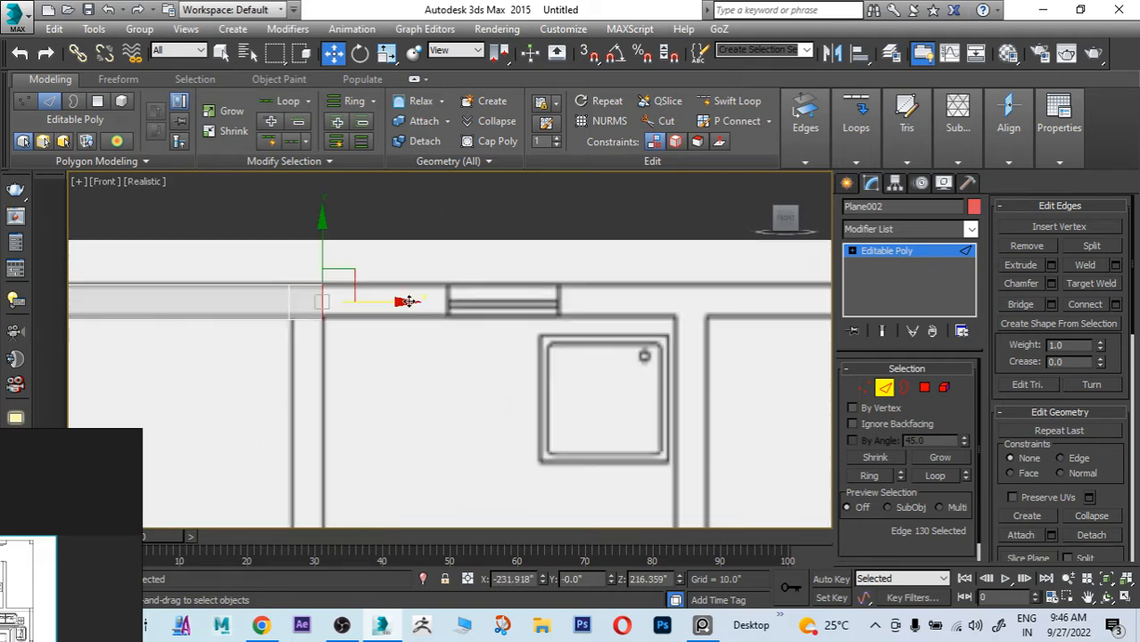
{"action": "left_click_drag", "start_coordinate": [408, 302], "coordinate": [750, 308], "text": "shift"}
{"action": "middle_click_drag", "start_coordinate": [730, 346], "coordinate": [535, 384]}
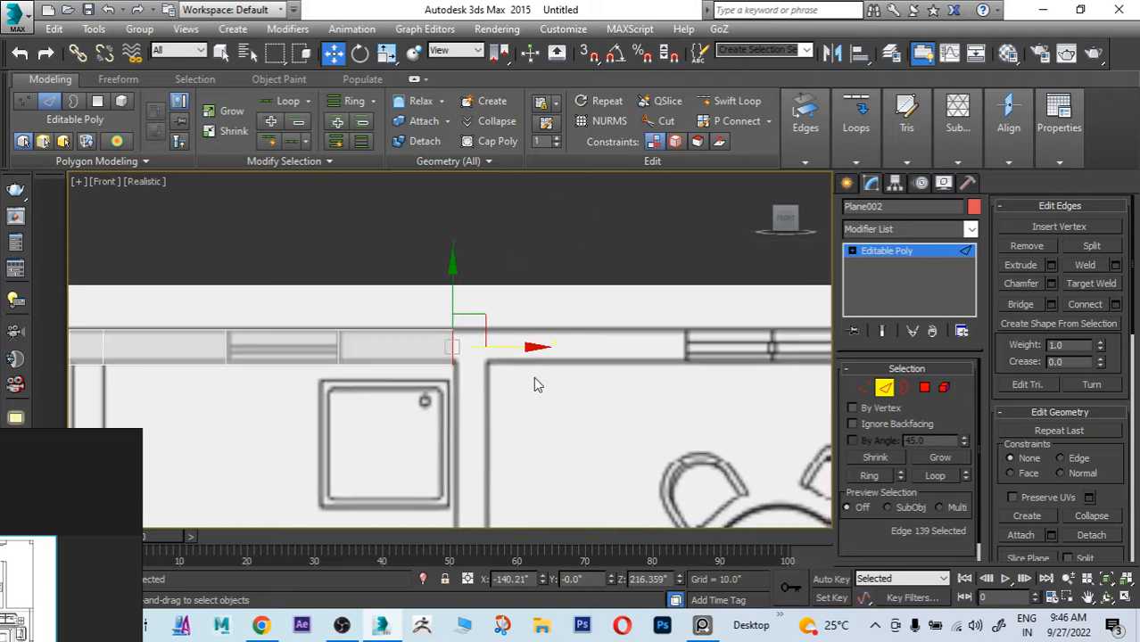
{"action": "left_click_drag", "start_coordinate": [529, 347], "coordinate": [758, 350], "text": "shift"}
{"action": "middle_click_drag", "start_coordinate": [683, 413], "coordinate": [373, 401]}
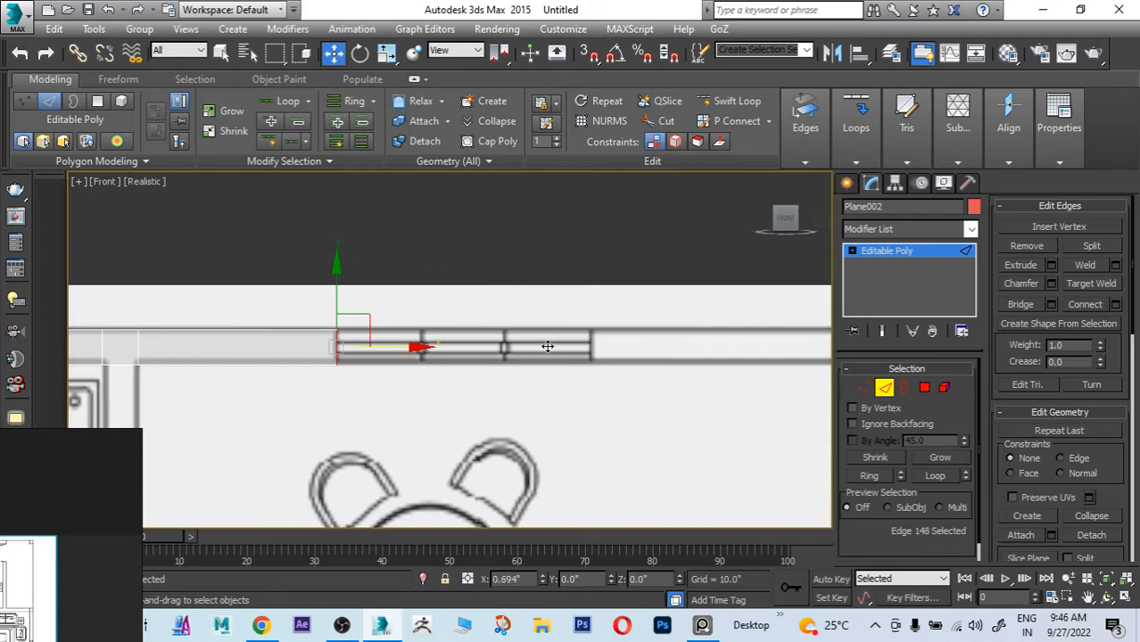
{"action": "left_click_drag", "start_coordinate": [422, 347], "coordinate": [674, 345], "text": "shift"}
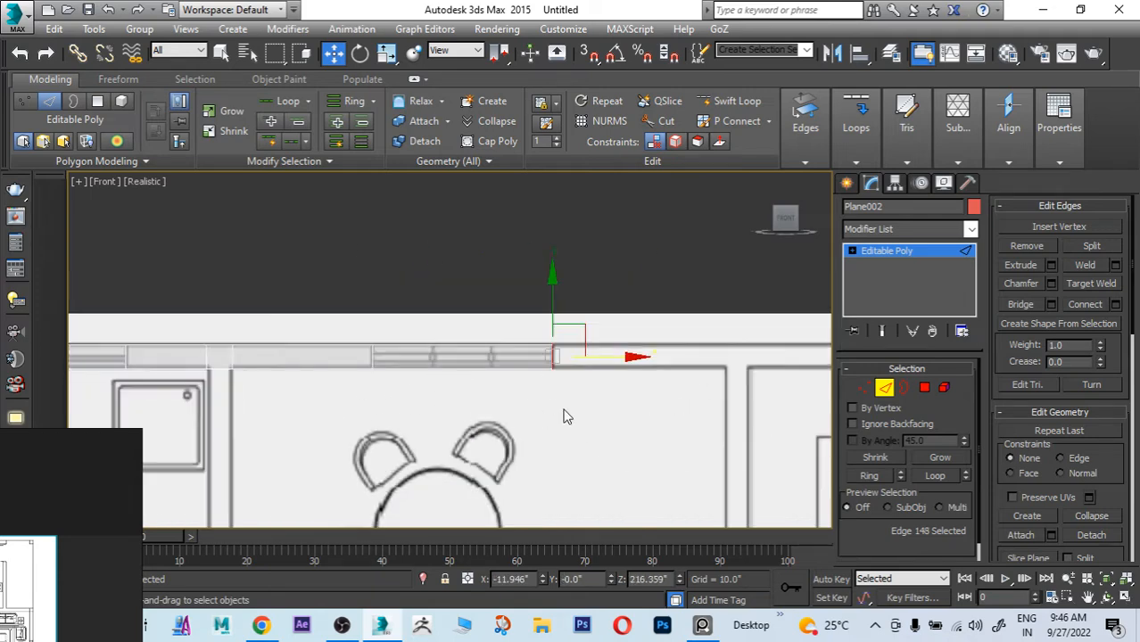
Step: Extend the upper wall through the kitchen wall junction and across the kitchen window, to X about 161.5 inches
{"action": "middle_click_drag", "start_coordinate": [564, 416], "coordinate": [390, 378]}
{"action": "left_click_drag", "start_coordinate": [406, 345], "coordinate": [598, 348], "text": "shift"}
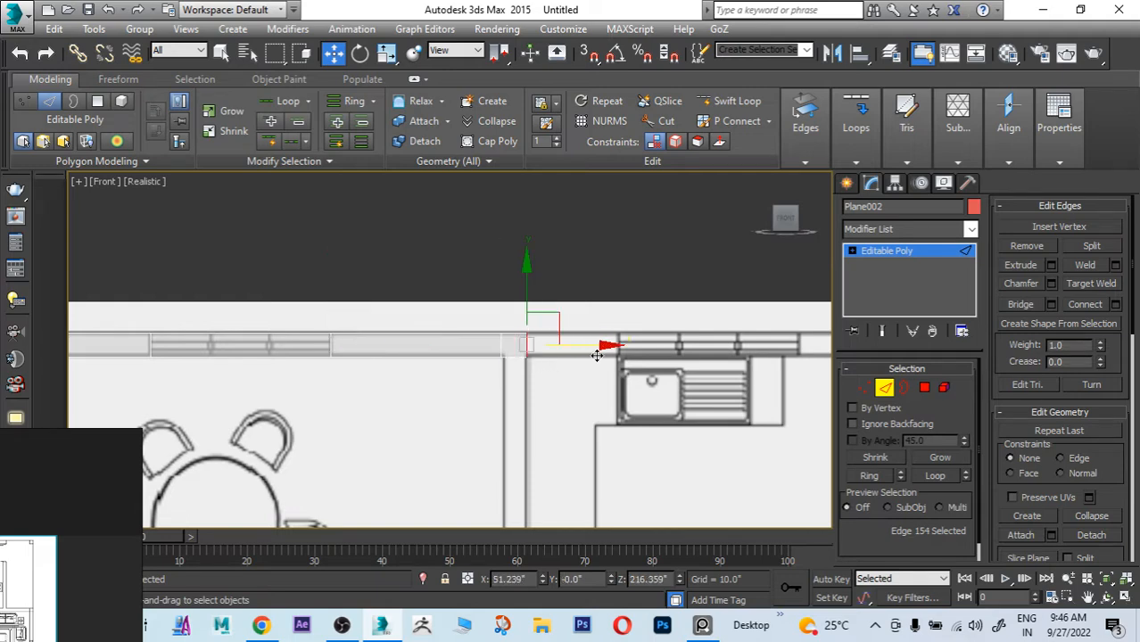
{"action": "middle_click_drag", "start_coordinate": [589, 382], "coordinate": [390, 373]}
{"action": "scroll", "coordinate": [386, 373], "scroll_direction": "down", "scroll_amount": 4}
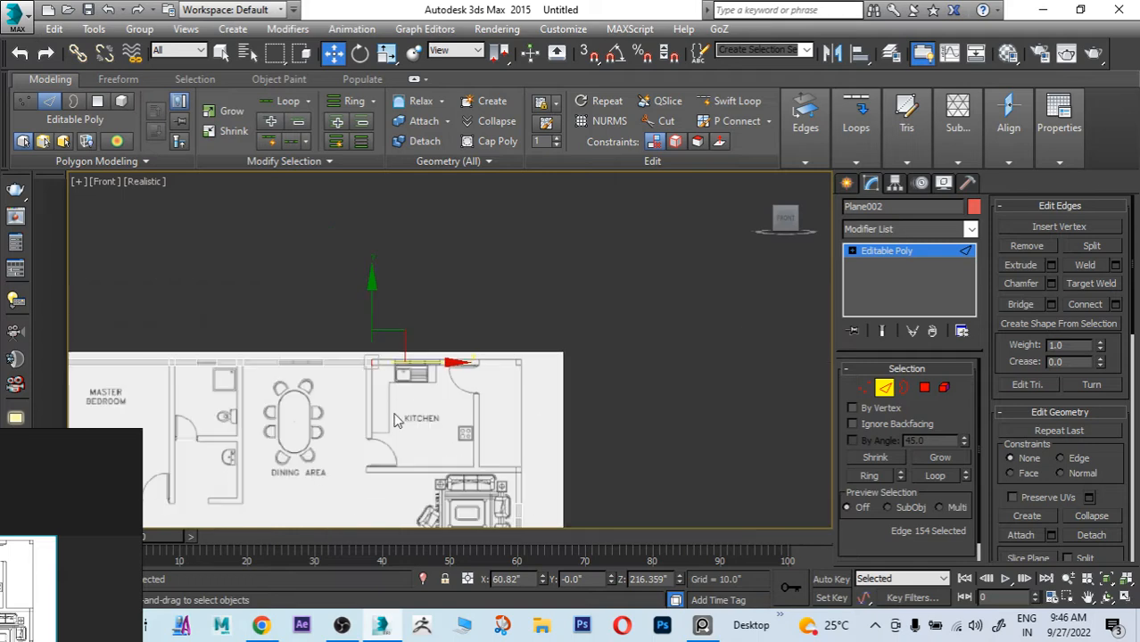
{"action": "scroll", "coordinate": [397, 419], "scroll_direction": "up", "scroll_amount": 2}
{"action": "scroll", "coordinate": [384, 303], "scroll_direction": "up", "scroll_amount": 4}
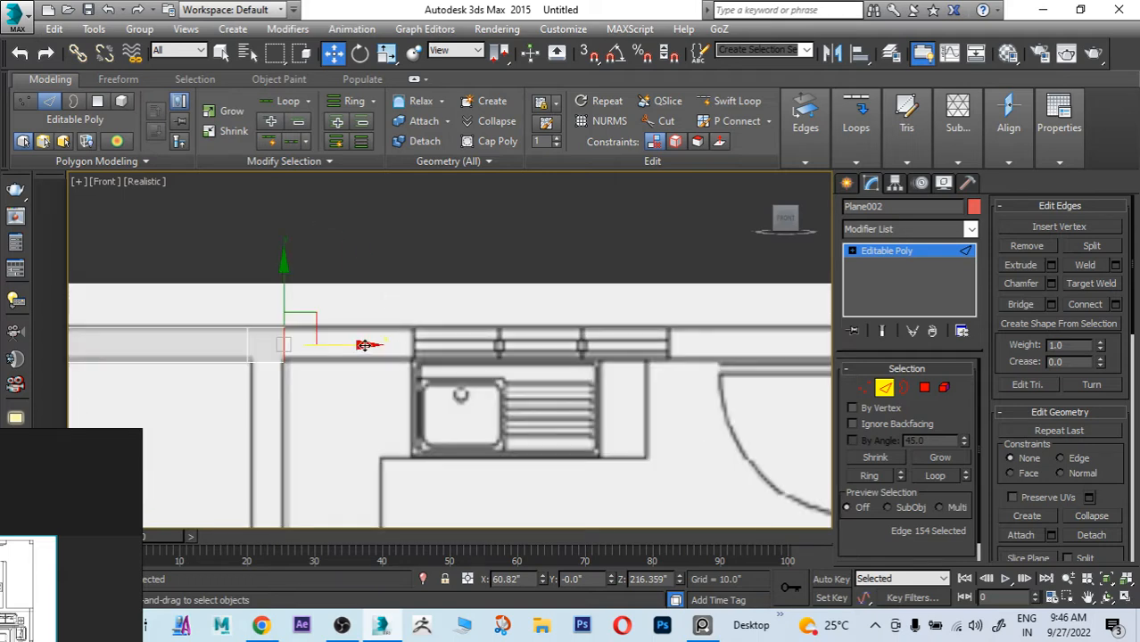
{"action": "left_click_drag", "start_coordinate": [364, 345], "coordinate": [749, 340], "text": "shift"}
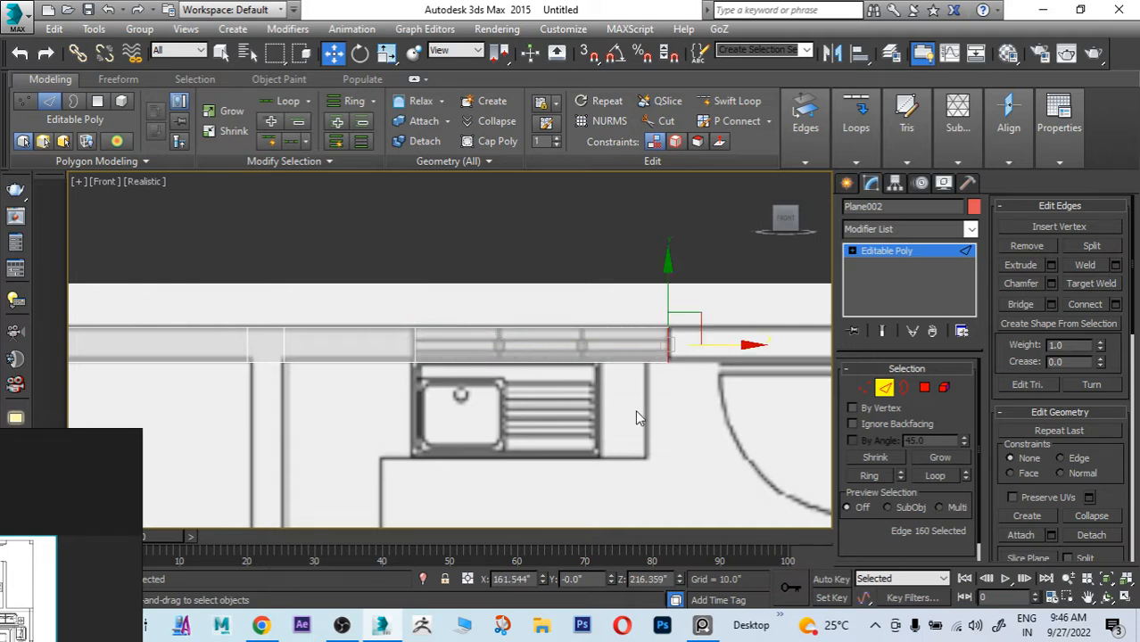
Step: Extend the upper wall past the kitchen door and over the open area to the outer corner, at X about 282 inches
{"action": "middle_click_drag", "start_coordinate": [637, 413], "coordinate": [275, 397]}
{"action": "left_click_drag", "start_coordinate": [386, 336], "coordinate": [596, 352], "text": "shift"}
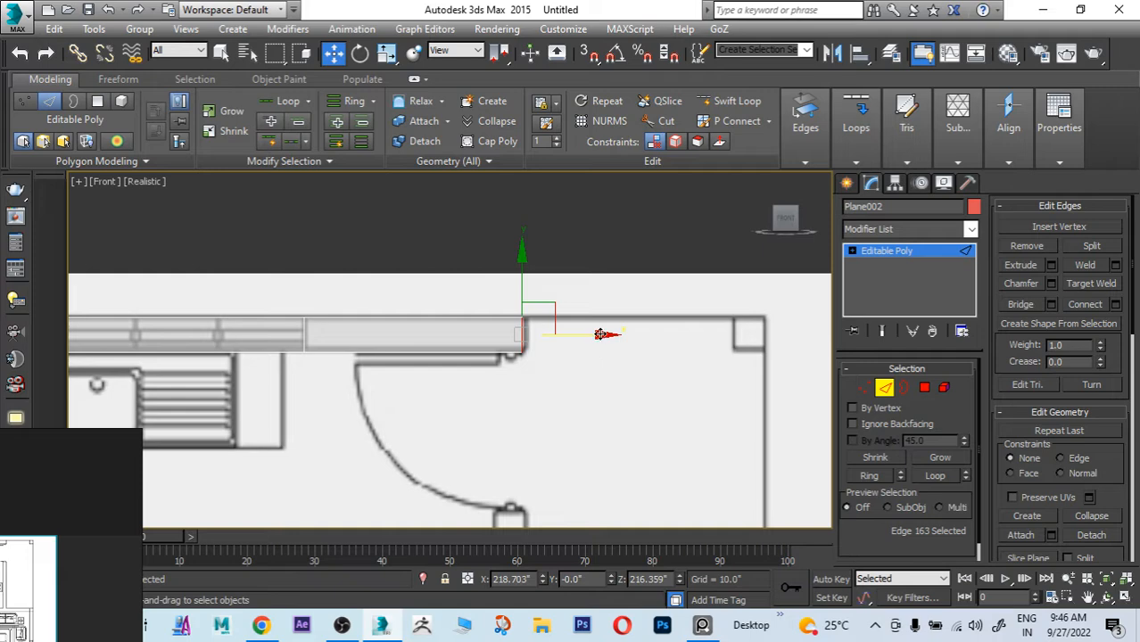
{"action": "scroll", "coordinate": [589, 379], "scroll_direction": "down", "scroll_amount": 3}
{"action": "middle_click_drag", "start_coordinate": [590, 389], "coordinate": [588, 288]}
{"action": "scroll", "coordinate": [548, 271], "scroll_direction": "up", "scroll_amount": 2}
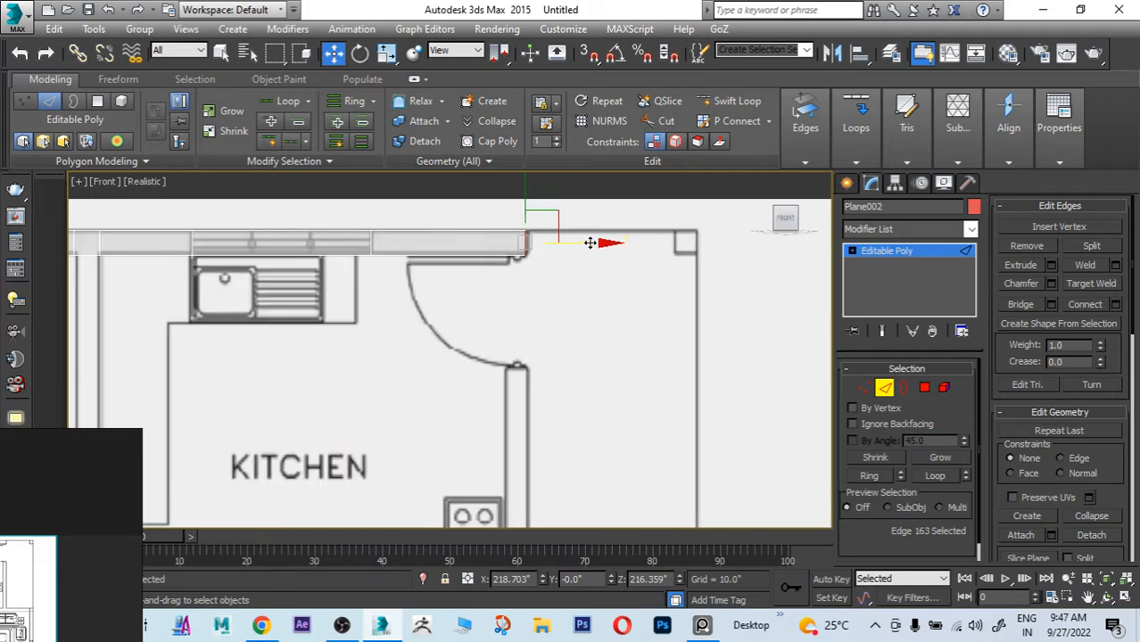
{"action": "left_click_drag", "start_coordinate": [597, 246], "coordinate": [773, 248], "text": "shift"}
Step: Extend the living room's outer side wall up to the wall below the kitchen, to Z about 52.8 inches, and add a junction segment
{"action": "scroll", "coordinate": [625, 290], "scroll_direction": "down", "scroll_amount": 4}
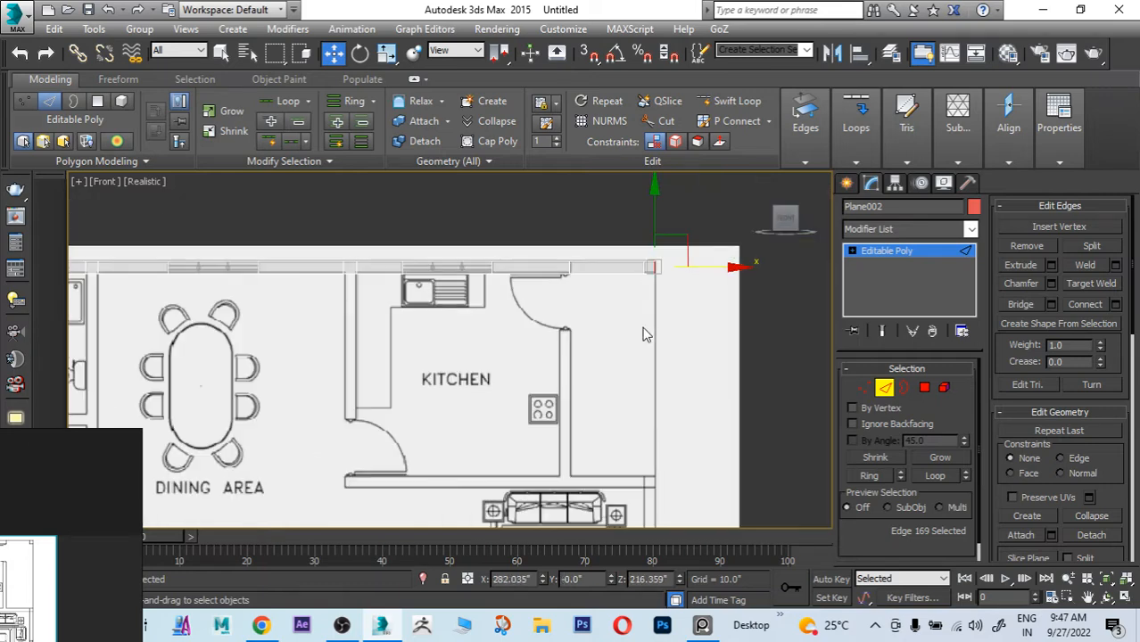
{"action": "middle_click_drag", "start_coordinate": [641, 331], "coordinate": [650, 271]}
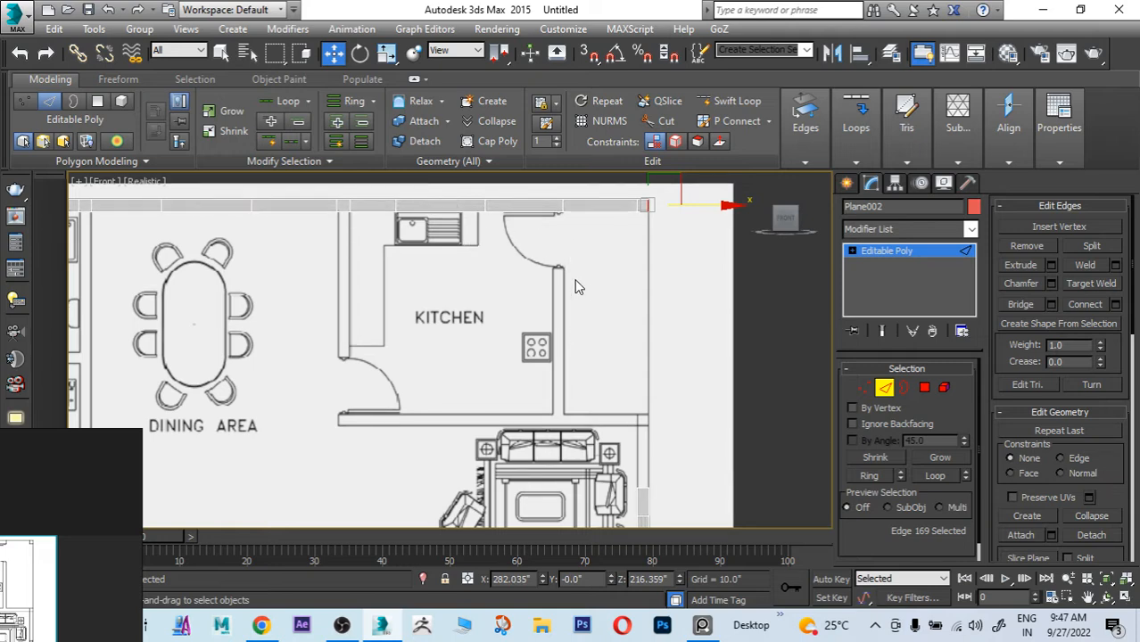
{"action": "scroll", "coordinate": [575, 288], "scroll_direction": "down", "scroll_amount": 2}
{"action": "scroll", "coordinate": [605, 366], "scroll_direction": "up", "scroll_amount": 2}
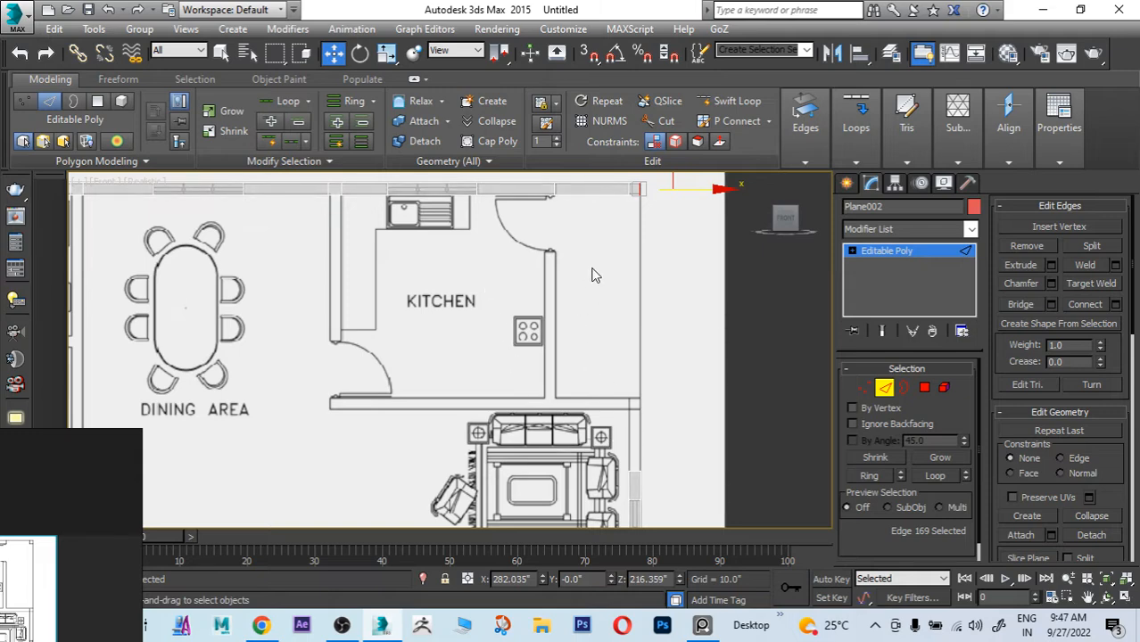
{"action": "mouse_move", "coordinate": [611, 402]}
{"action": "middle_mouse_down"}
{"action": "mouse_move", "coordinate": [617, 282]}
{"action": "mouse_move", "coordinate": [609, 391]}
{"action": "middle_mouse_up"}
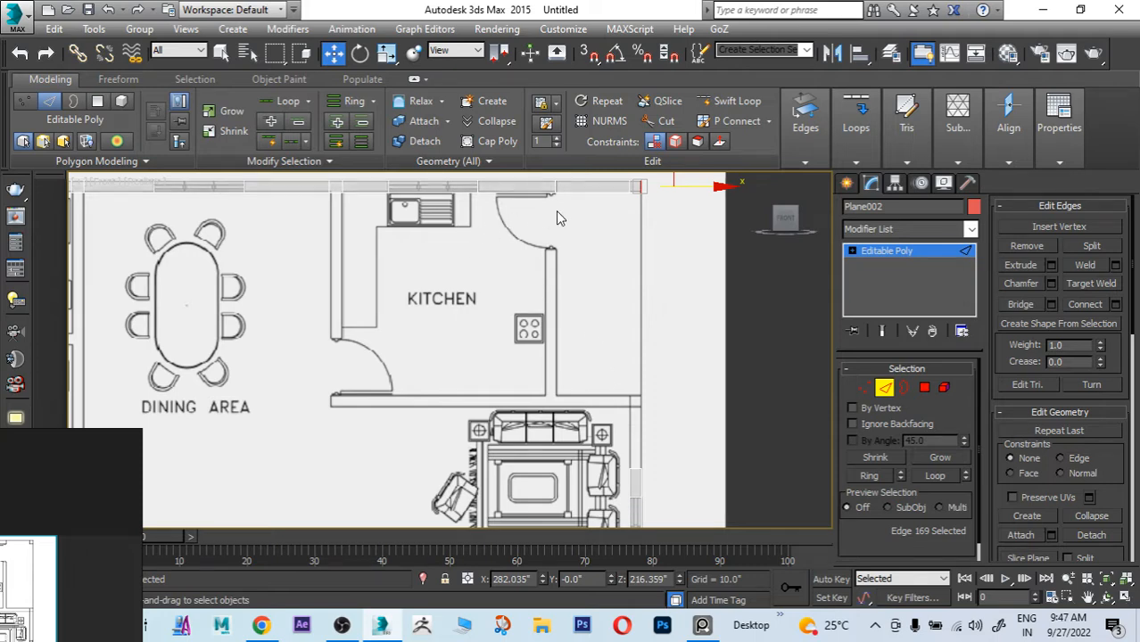
{"action": "scroll", "coordinate": [631, 393], "scroll_direction": "up", "scroll_amount": 2}
{"action": "scroll", "coordinate": [631, 393], "scroll_direction": "up", "scroll_amount": 3}
{"action": "left_click", "coordinate": [634, 359]}
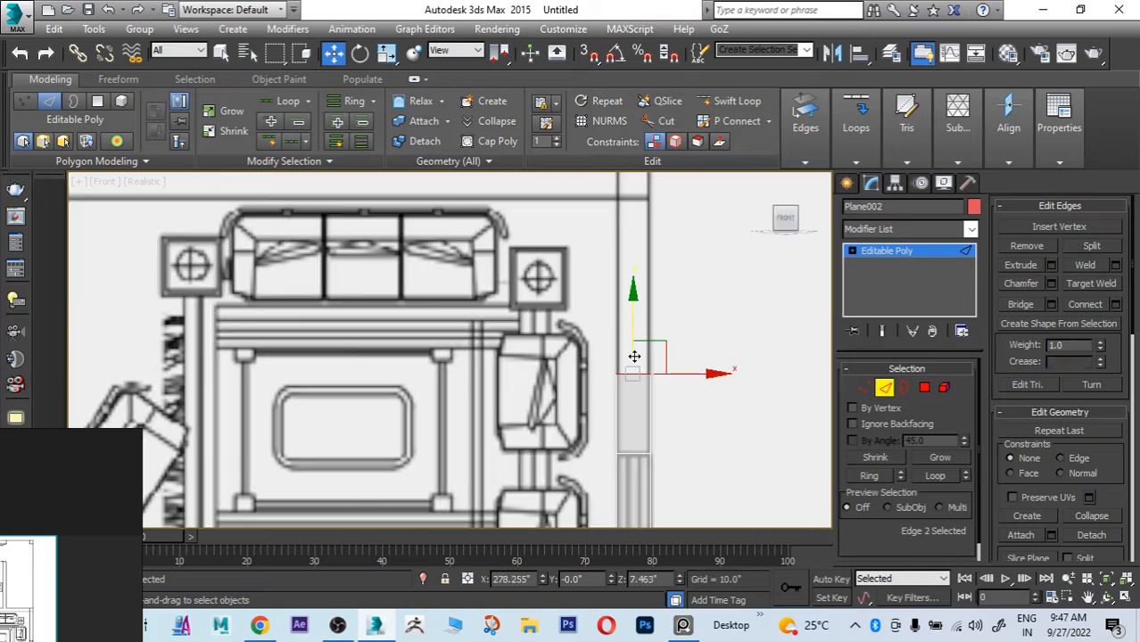
{"action": "left_click_drag", "start_coordinate": [634, 356], "coordinate": [641, 182], "text": "shift"}
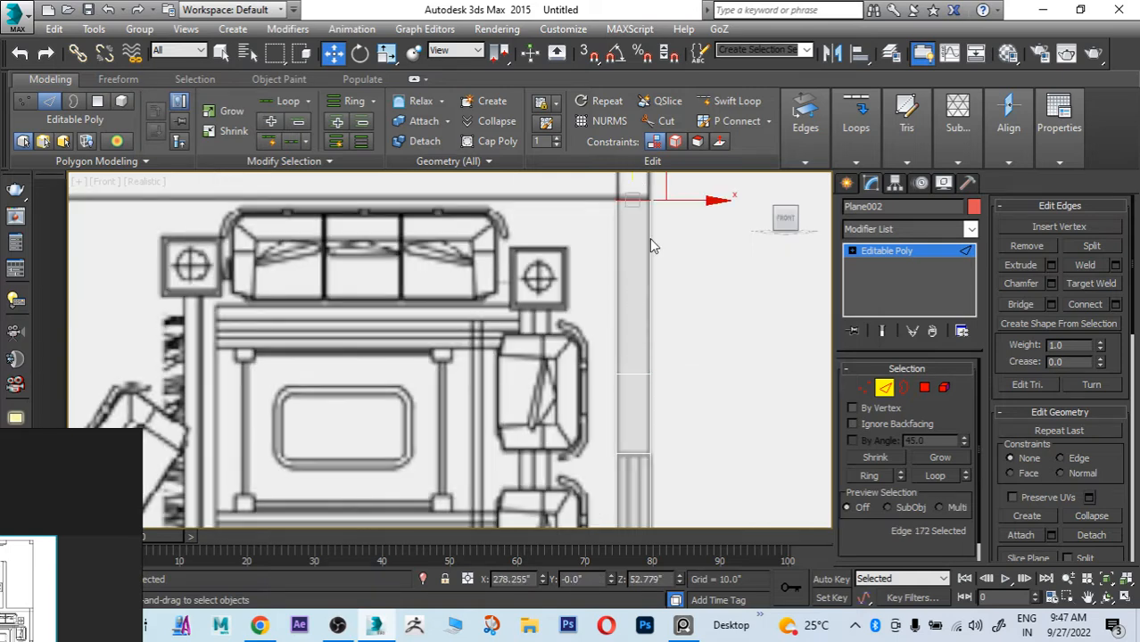
{"action": "middle_click_drag", "start_coordinate": [657, 254], "coordinate": [661, 383]}
{"action": "left_click_drag", "start_coordinate": [638, 274], "coordinate": [637, 239], "text": "shift"}
Step: Extend the wall above the living room sofa from the outer junction to the kitchen partition, adding a junction segment aligned with it
{"action": "left_click", "coordinate": [619, 309]}
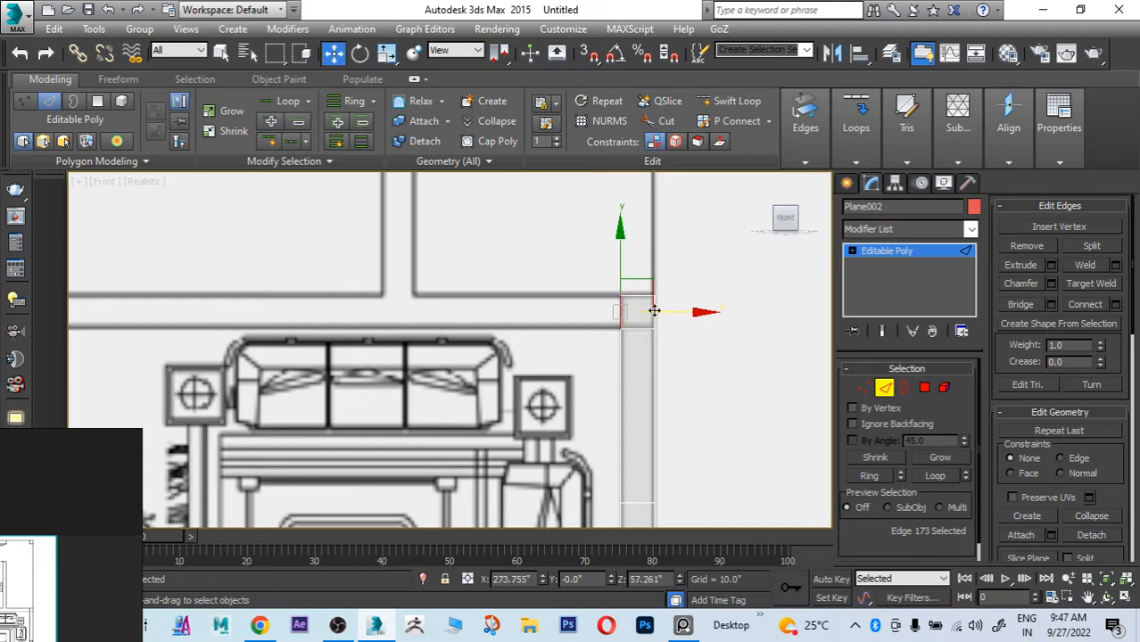
{"action": "left_click_drag", "start_coordinate": [654, 308], "coordinate": [428, 313], "text": "shift"}
{"action": "left_click", "coordinate": [397, 308]}
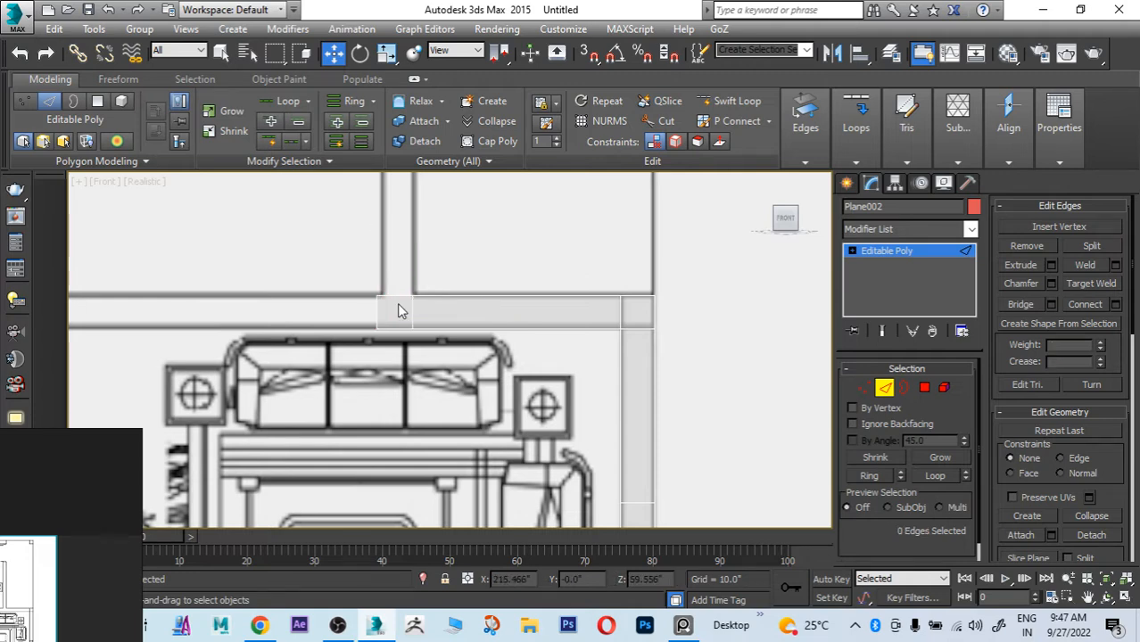
{"action": "left_click", "coordinate": [398, 297]}
{"action": "left_click", "coordinate": [378, 311]}
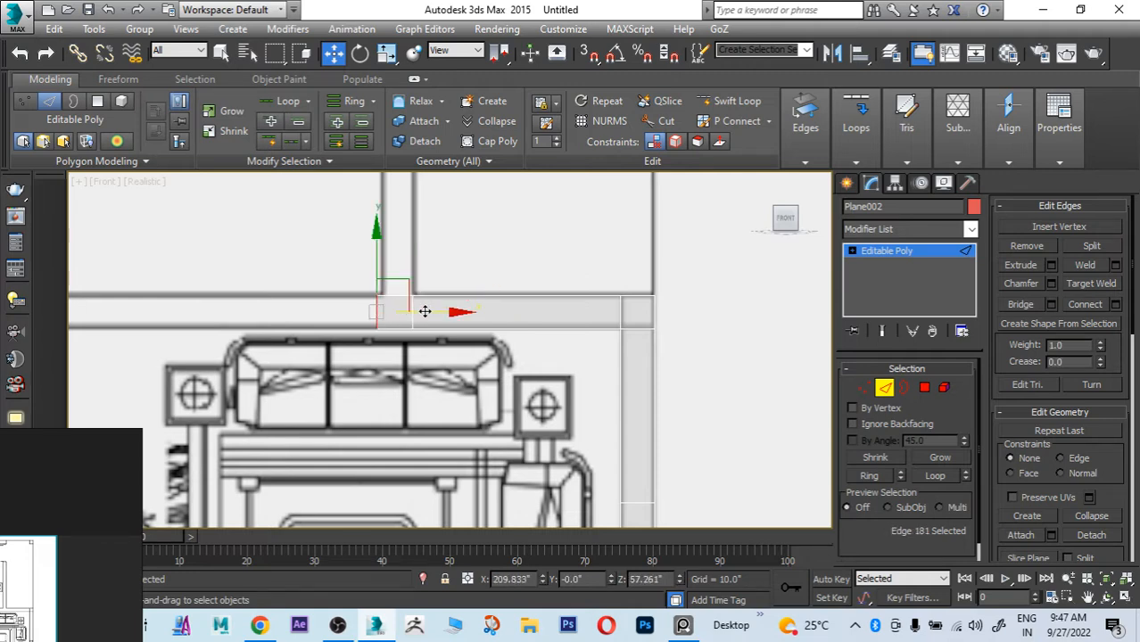
{"action": "left_click", "coordinate": [419, 289]}
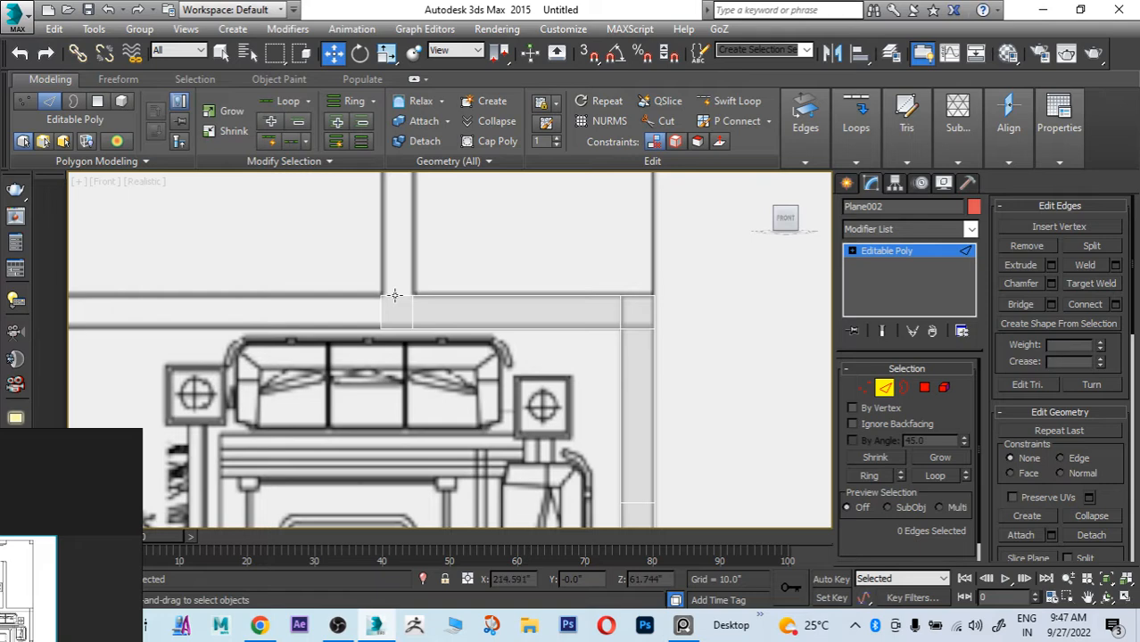
Step: Extend the kitchen partition beside the stove up from the junction to the kitchen's outer door
{"action": "left_click", "coordinate": [396, 295]}
{"action": "middle_click_drag", "start_coordinate": [419, 262], "coordinate": [448, 376]}
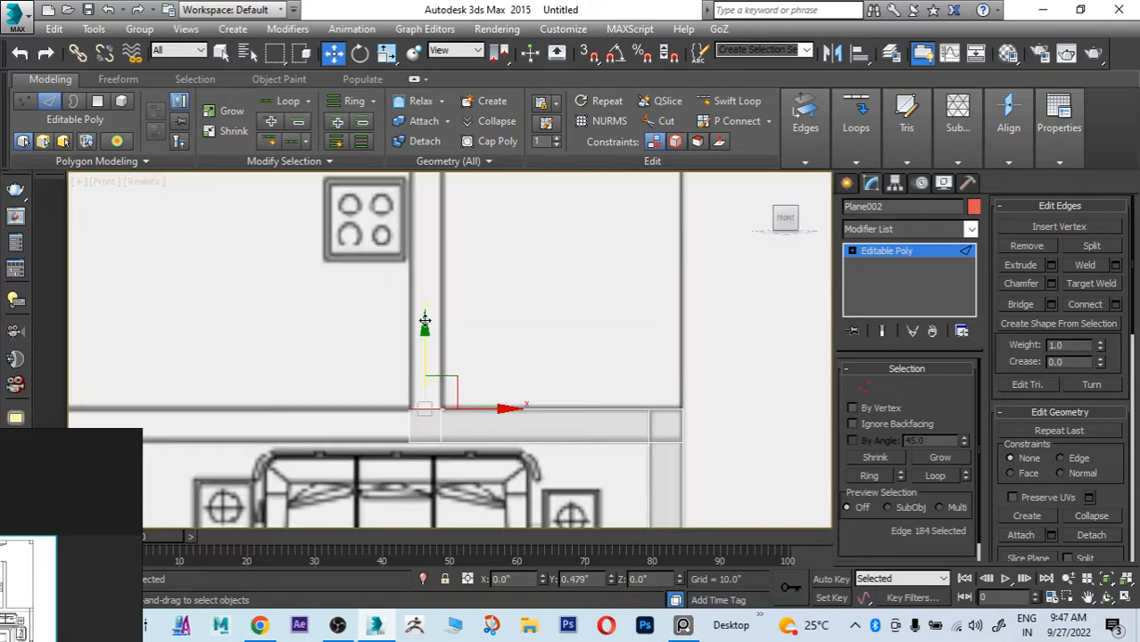
{"action": "left_click_drag", "start_coordinate": [425, 320], "coordinate": [425, 174], "text": "shift"}
{"action": "middle_click_drag", "start_coordinate": [537, 286], "coordinate": [553, 486]}
{"action": "left_click_drag", "start_coordinate": [444, 396], "coordinate": [475, 128], "text": "shift"}
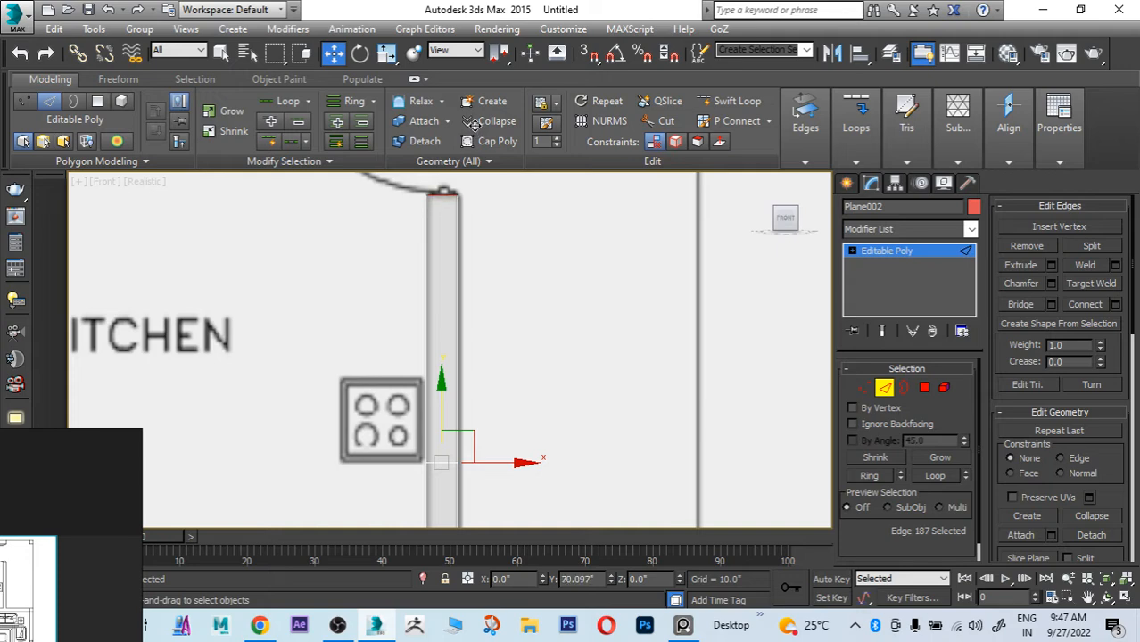
Step: Extend the wall below the kitchen from the partition junction to the kitchen's inner door, at X about 52.4 inches
{"action": "scroll", "coordinate": [600, 292], "scroll_direction": "down", "scroll_amount": 5}
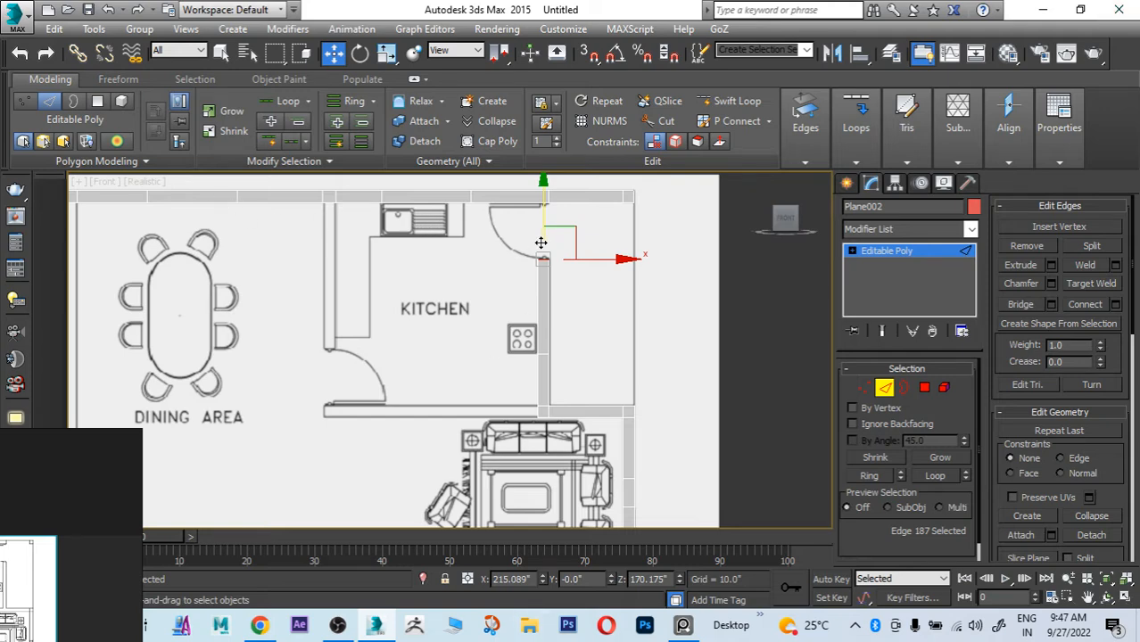
{"action": "middle_click_drag", "start_coordinate": [564, 257], "coordinate": [664, 242]}
{"action": "scroll", "coordinate": [604, 373], "scroll_direction": "up", "scroll_amount": 3}
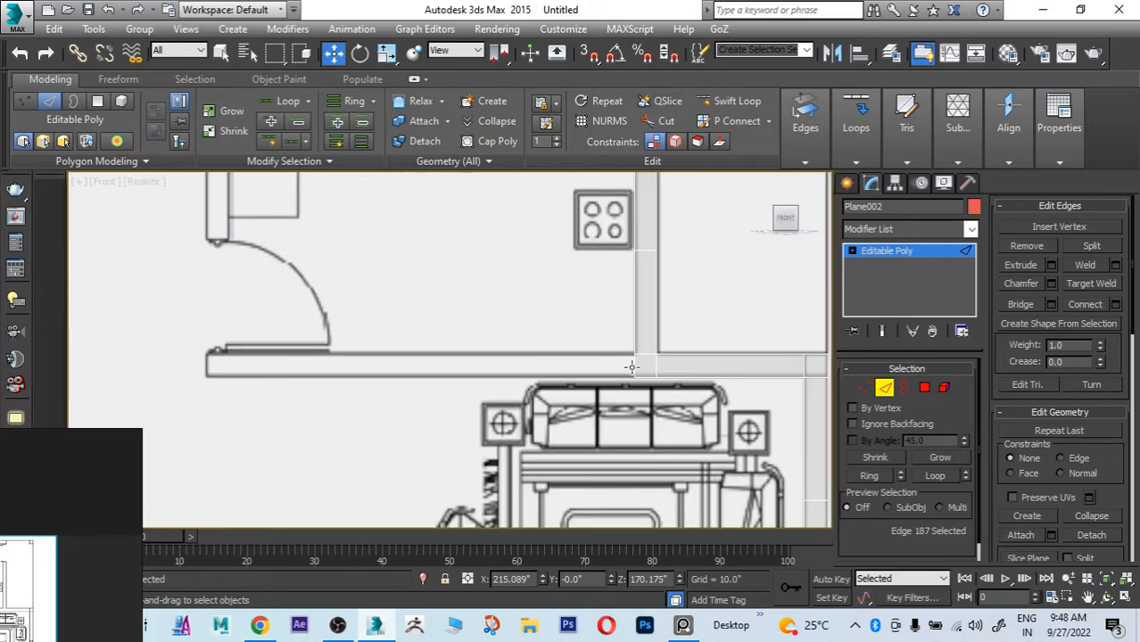
{"action": "left_click", "coordinate": [635, 368]}
{"action": "left_click_drag", "start_coordinate": [667, 365], "coordinate": [240, 353], "text": "shift"}
Step: Extend the partition between the dining area and kitchen from the upper wall down to the inner door, at Z about 103.5 inches
{"action": "scroll", "coordinate": [335, 353], "scroll_direction": "down", "scroll_amount": 2}
{"action": "middle_click_drag", "start_coordinate": [371, 326], "coordinate": [430, 462]}
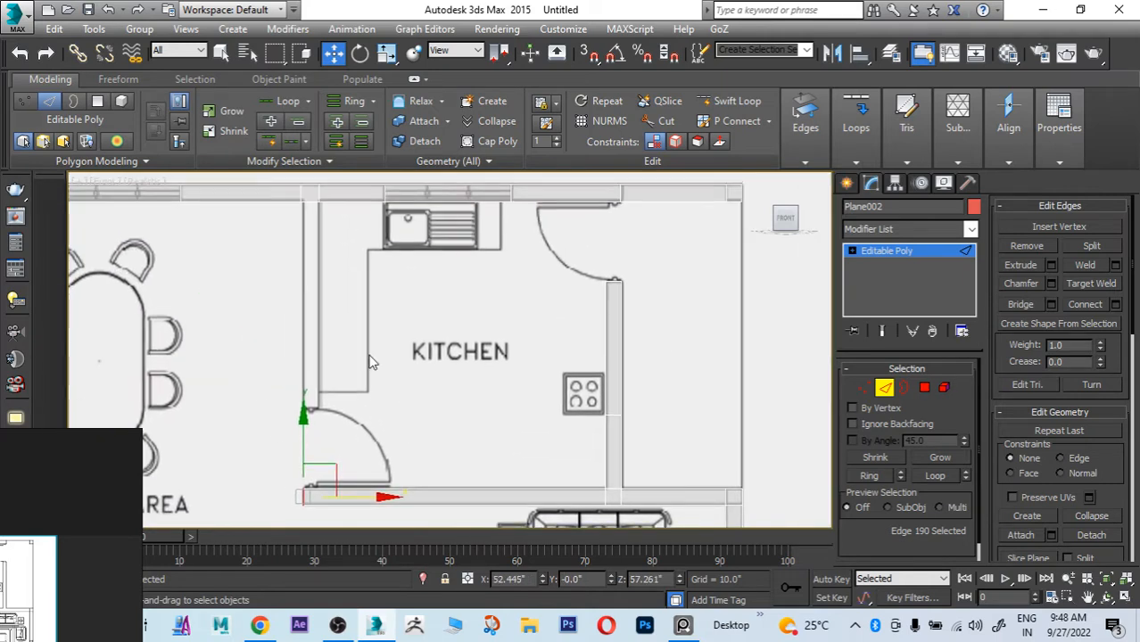
{"action": "left_click", "coordinate": [309, 200]}
{"action": "left_click_drag", "start_coordinate": [312, 185], "coordinate": [304, 392], "text": "shift"}
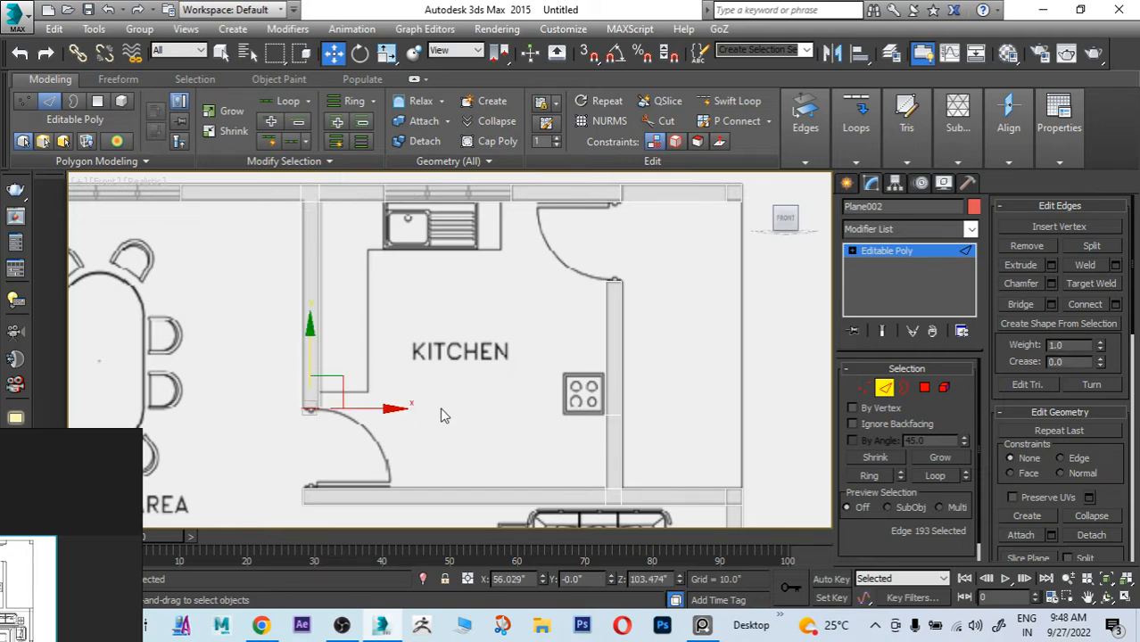
Step: Extend the wall between the master bedroom and bathroom from the upper wall down past the bedroom door, to Z about 9.5 inches
{"action": "scroll", "coordinate": [502, 297], "scroll_direction": "down", "scroll_amount": 5}
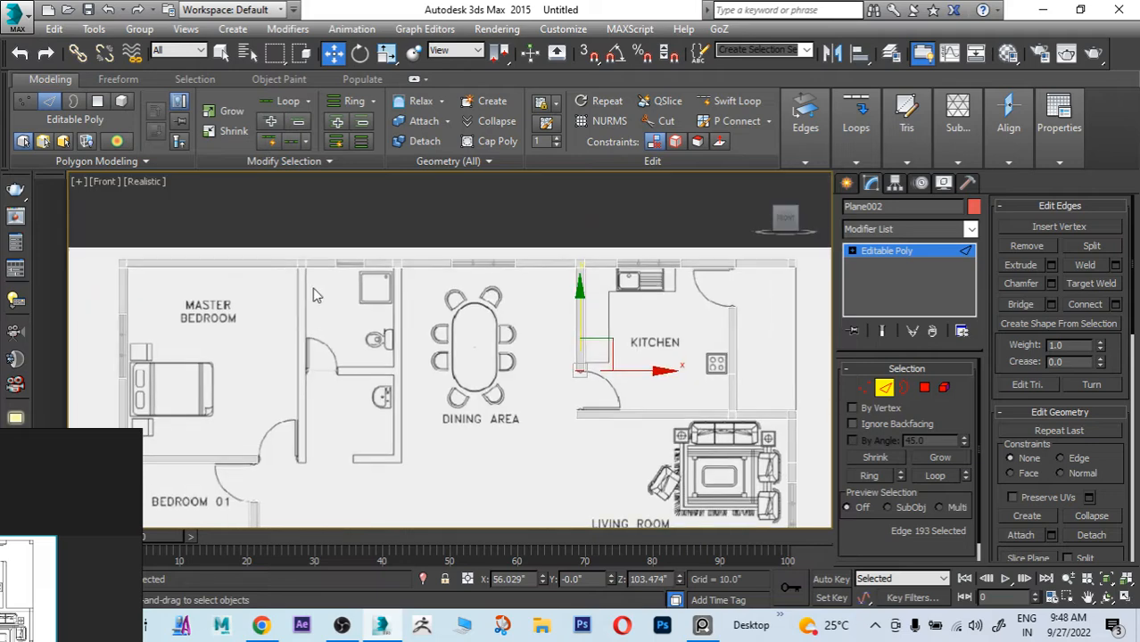
{"action": "scroll", "coordinate": [298, 292], "scroll_direction": "up", "scroll_amount": 5}
{"action": "left_click", "coordinate": [313, 300]}
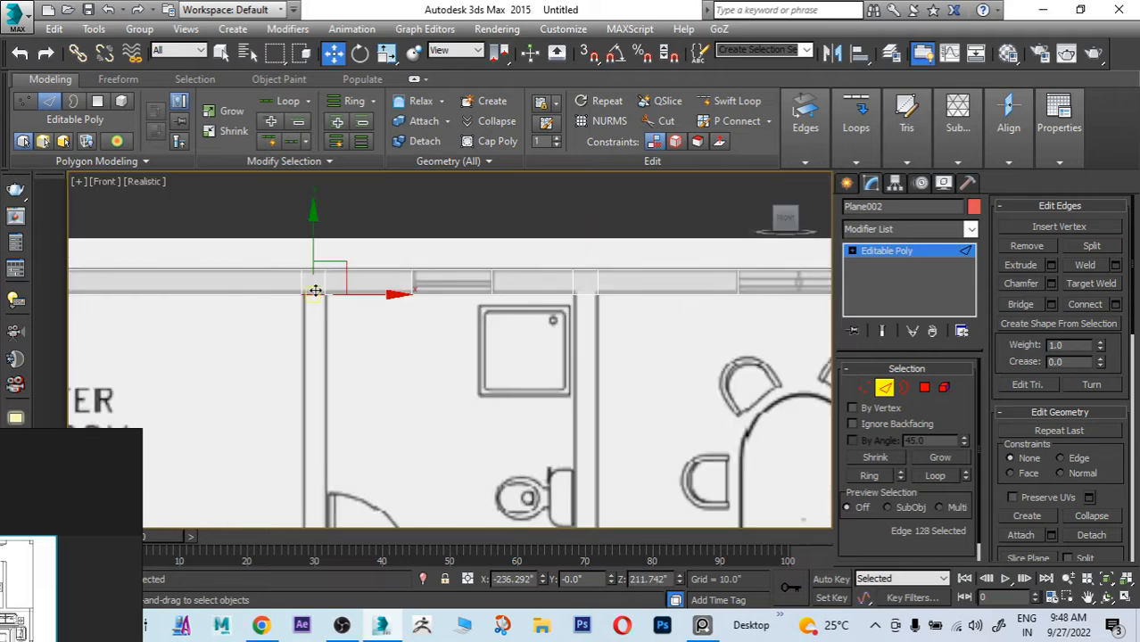
{"action": "left_click_drag", "start_coordinate": [315, 282], "coordinate": [315, 490], "text": "shift"}
{"action": "middle_click_drag", "start_coordinate": [442, 432], "coordinate": [506, 169]}
{"action": "left_click_drag", "start_coordinate": [375, 195], "coordinate": [375, 369], "text": "shift"}
{"action": "middle_click_drag", "start_coordinate": [451, 270], "coordinate": [451, 260]}
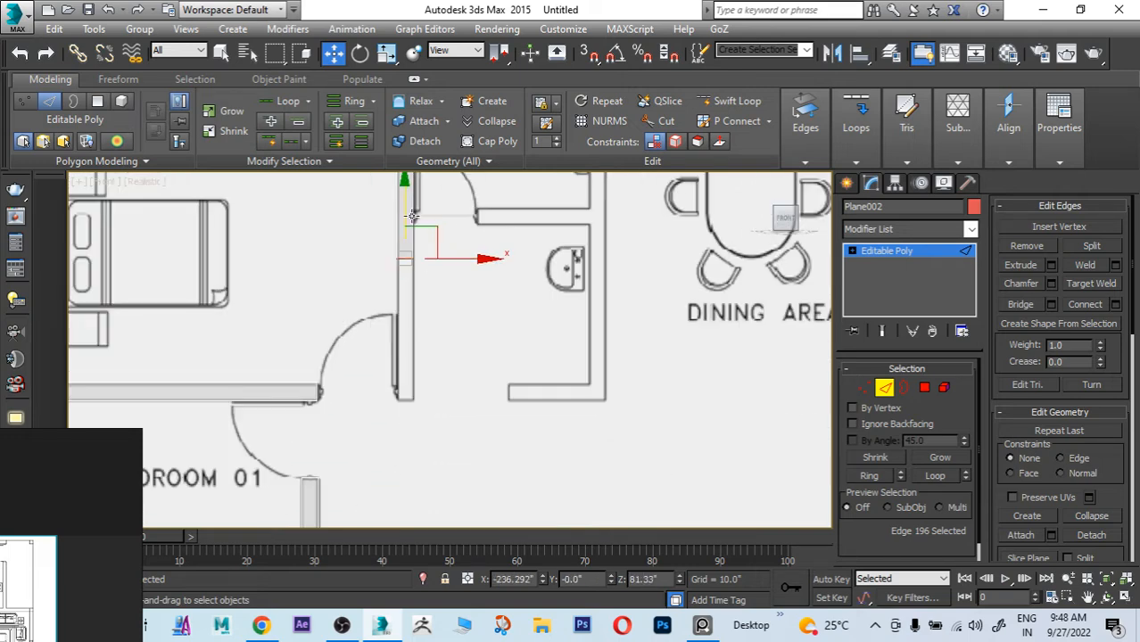
{"action": "left_click_drag", "start_coordinate": [407, 215], "coordinate": [409, 354]}
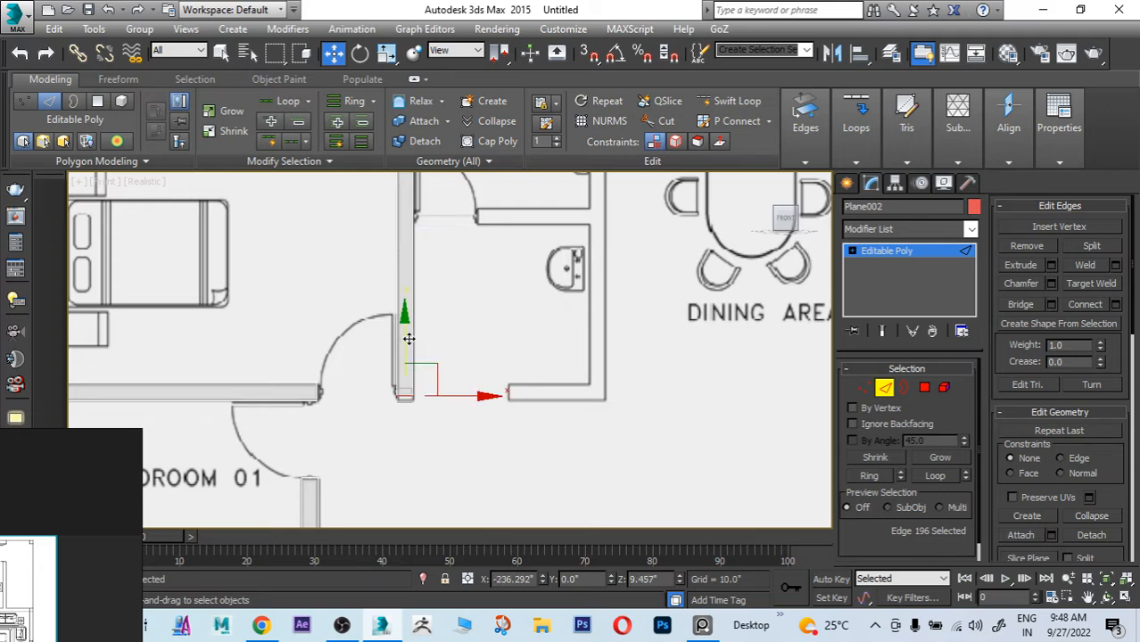
Step: Extend the wall between the bathroom and dining area from the upper wall down to the toilet partition, at Z about 107.1 inches
{"action": "middle_click_drag", "start_coordinate": [475, 292], "coordinate": [443, 455]}
{"action": "middle_click_drag", "start_coordinate": [516, 312], "coordinate": [500, 399]}
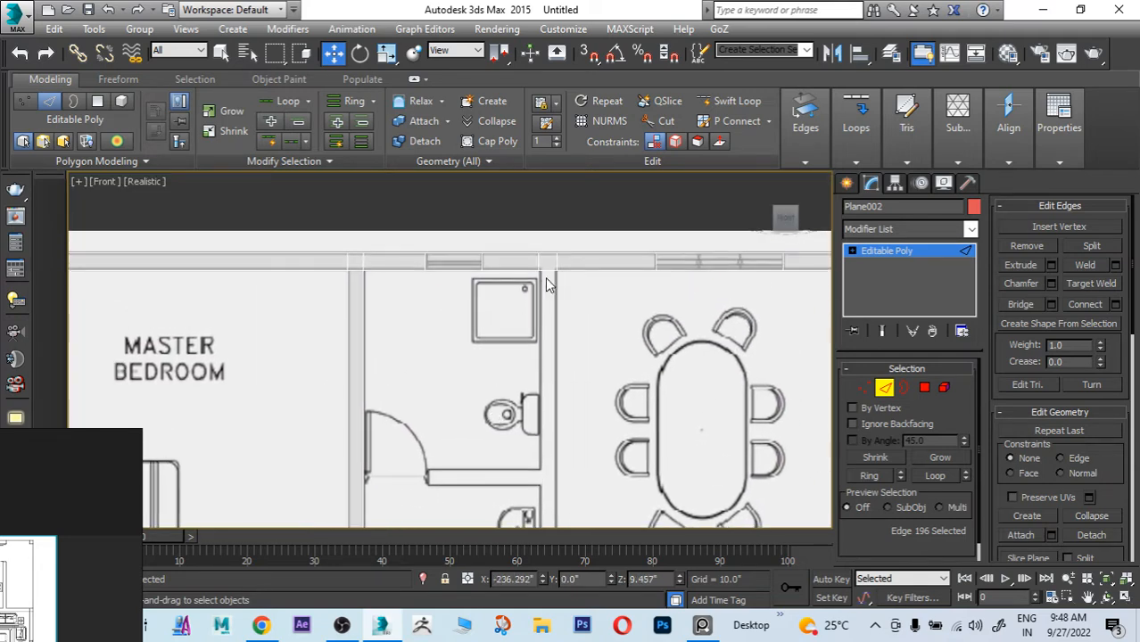
{"action": "left_click", "coordinate": [549, 273]}
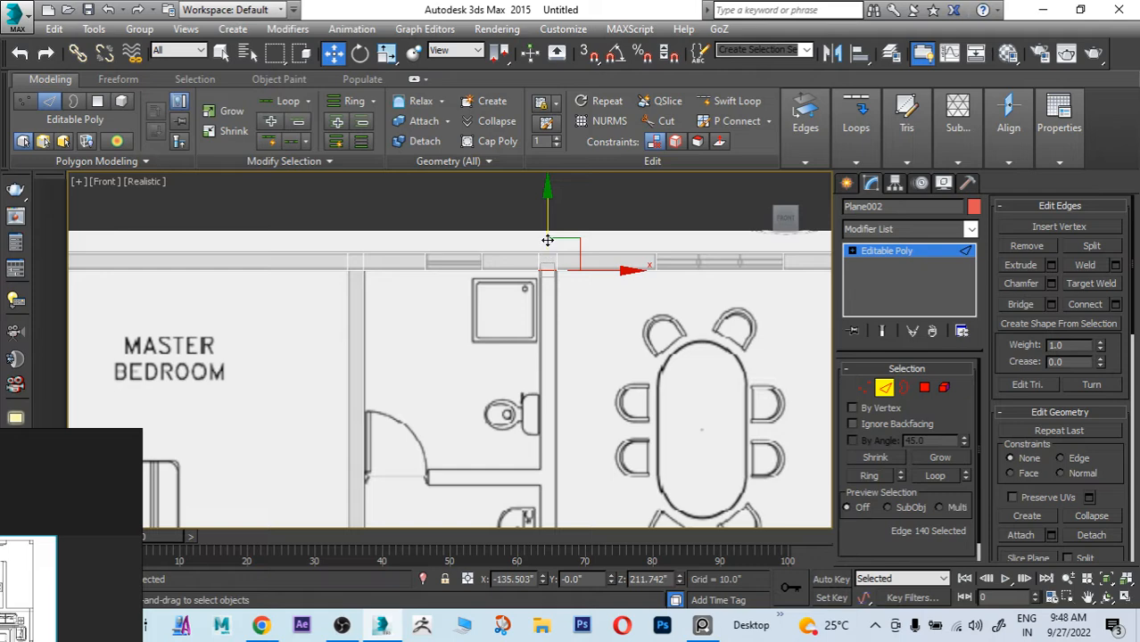
{"action": "left_click_drag", "start_coordinate": [547, 239], "coordinate": [563, 438], "text": "shift"}
{"action": "middle_click_drag", "start_coordinate": [564, 438], "coordinate": [586, 300]}
{"action": "scroll", "coordinate": [518, 314], "scroll_direction": "up", "scroll_amount": 4}
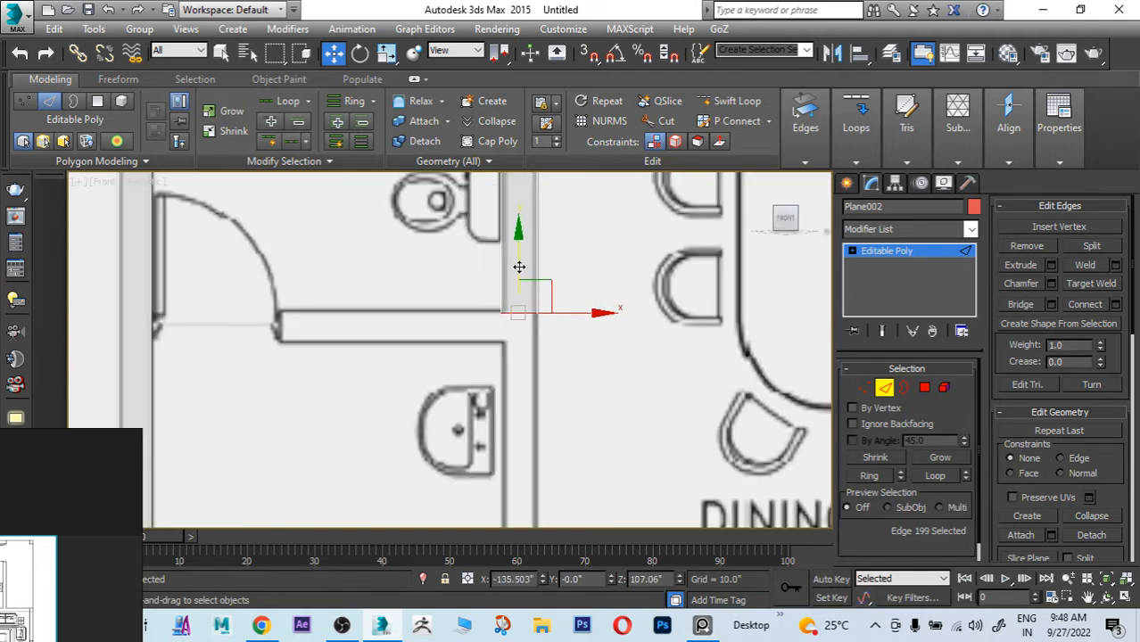
Step: Add a junction segment at the toilet partition, continue the dining-side wall down, and finish it with a corner segment at Z about 7.3 inches
{"action": "left_click_drag", "start_coordinate": [519, 261], "coordinate": [530, 398], "text": "shift"}
{"action": "scroll", "coordinate": [520, 290], "scroll_direction": "down", "scroll_amount": 2}
{"action": "middle_click_drag", "start_coordinate": [565, 367], "coordinate": [561, 232]}
{"action": "left_click_drag", "start_coordinate": [522, 242], "coordinate": [522, 366], "text": "shift"}
{"action": "scroll", "coordinate": [505, 407], "scroll_direction": "up", "scroll_amount": 3}
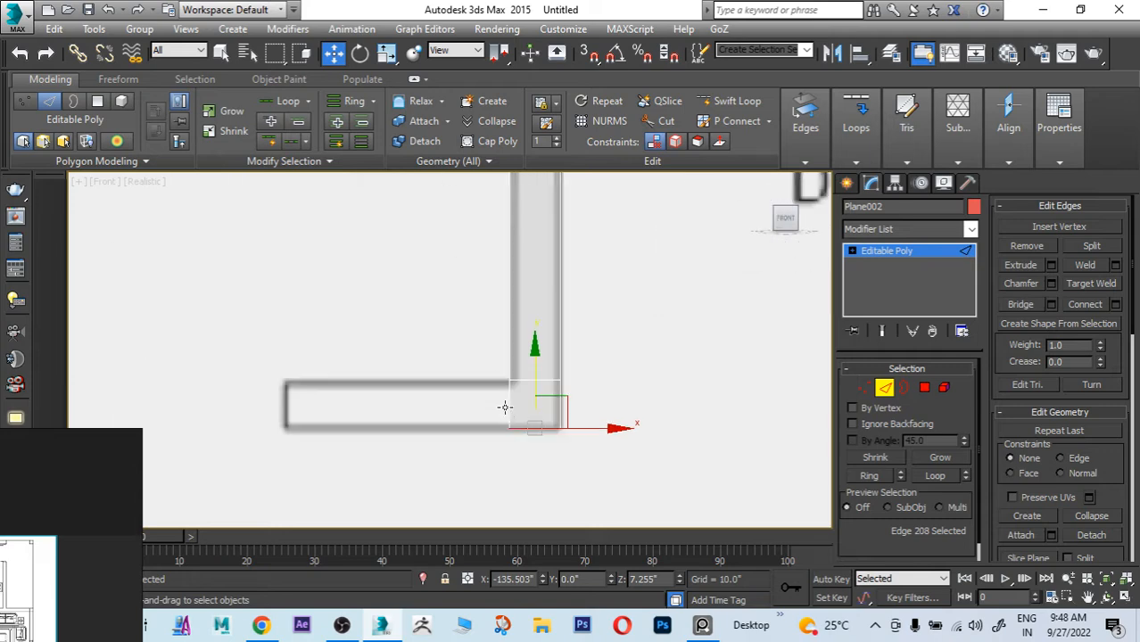
Step: Extend the washbasin area's lower wall to X about -182 inches and the toilet partition to its door, at X about -197.9 inches
{"action": "left_click", "coordinate": [509, 403]}
{"action": "left_click_drag", "start_coordinate": [542, 406], "coordinate": [321, 406], "text": "shift"}
{"action": "scroll", "coordinate": [424, 385], "scroll_direction": "down", "scroll_amount": 6}
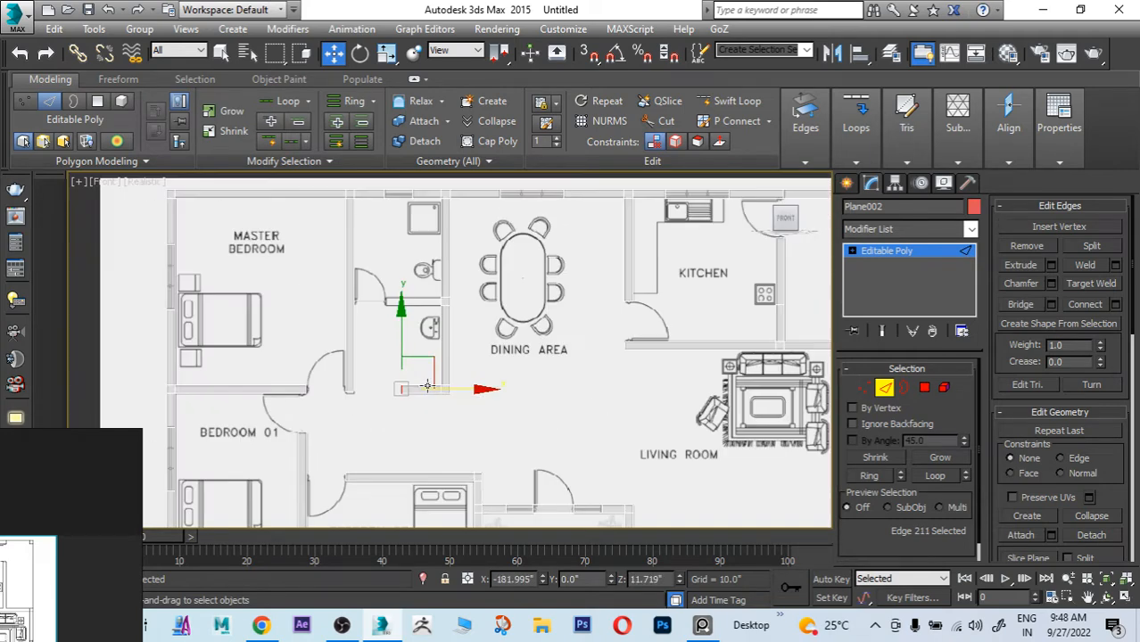
{"action": "scroll", "coordinate": [446, 309], "scroll_direction": "up", "scroll_amount": 8}
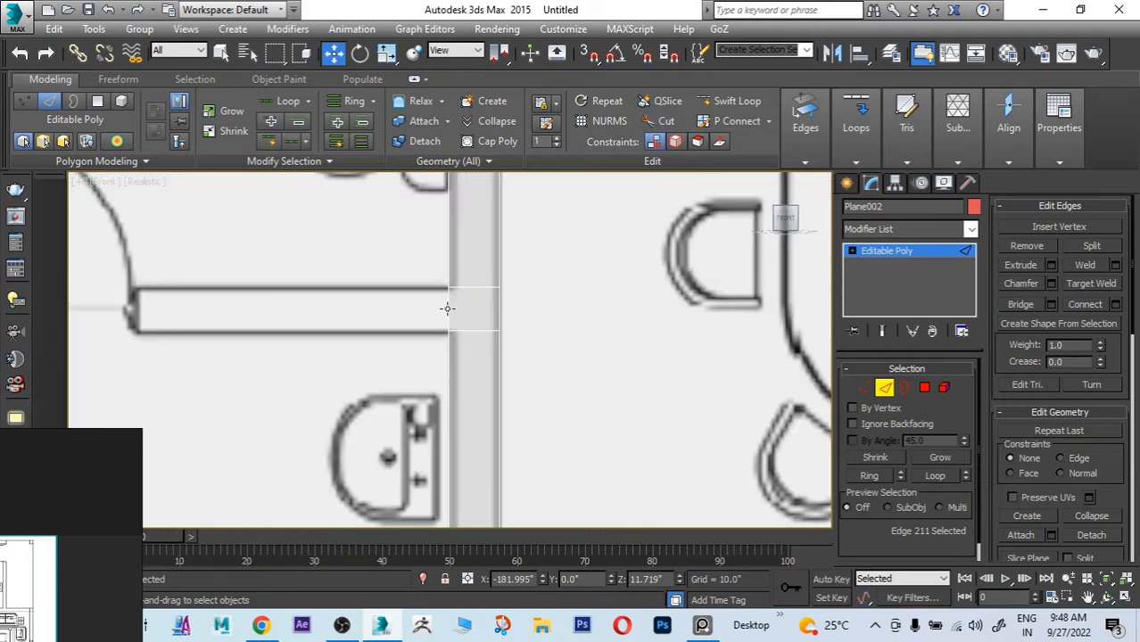
{"action": "left_click", "coordinate": [448, 309]}
{"action": "left_click_drag", "start_coordinate": [473, 309], "coordinate": [170, 308], "text": "shift"}
Step: Examine the traced walls against the floor plan, from the bedrooms and porch through the living room, kitchen and dining area
{"action": "scroll", "coordinate": [464, 358], "scroll_direction": "down", "scroll_amount": 7}
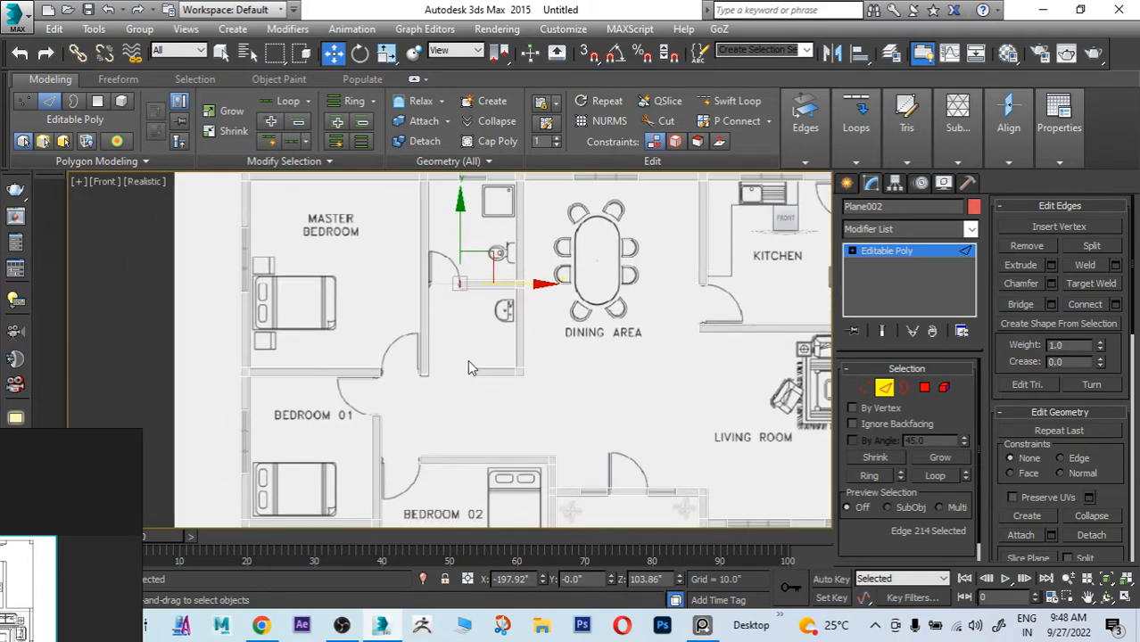
{"action": "middle_click_drag", "start_coordinate": [433, 401], "coordinate": [460, 280]}
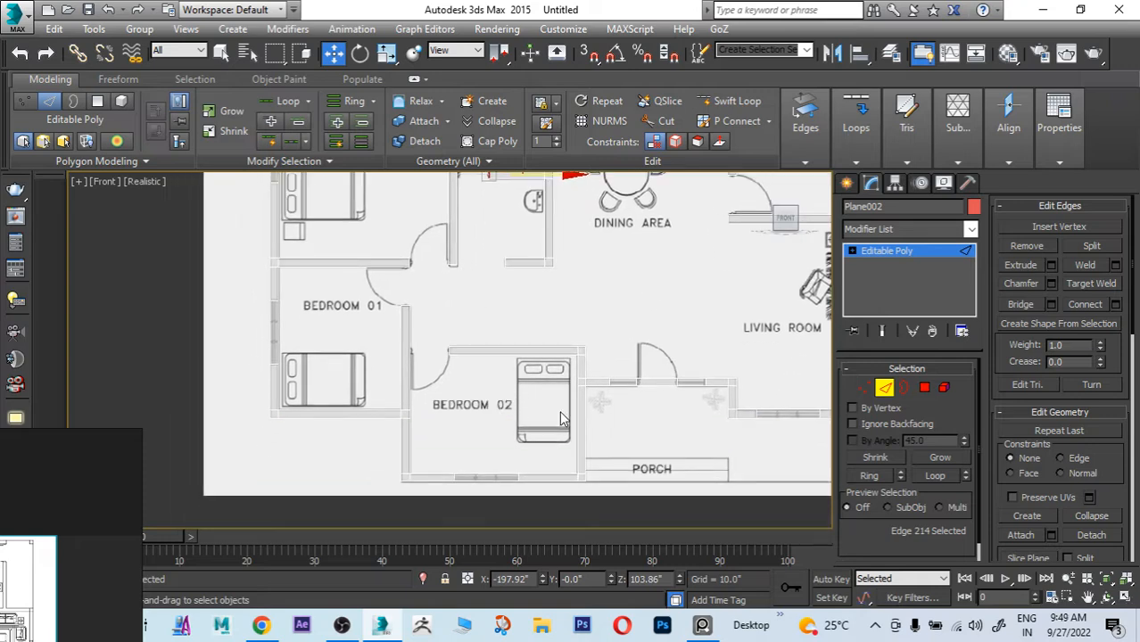
{"action": "scroll", "coordinate": [562, 412], "scroll_direction": "up", "scroll_amount": 4}
{"action": "middle_click_drag", "start_coordinate": [562, 406], "coordinate": [352, 323]}
{"action": "scroll", "coordinate": [352, 323], "scroll_direction": "down", "scroll_amount": 2}
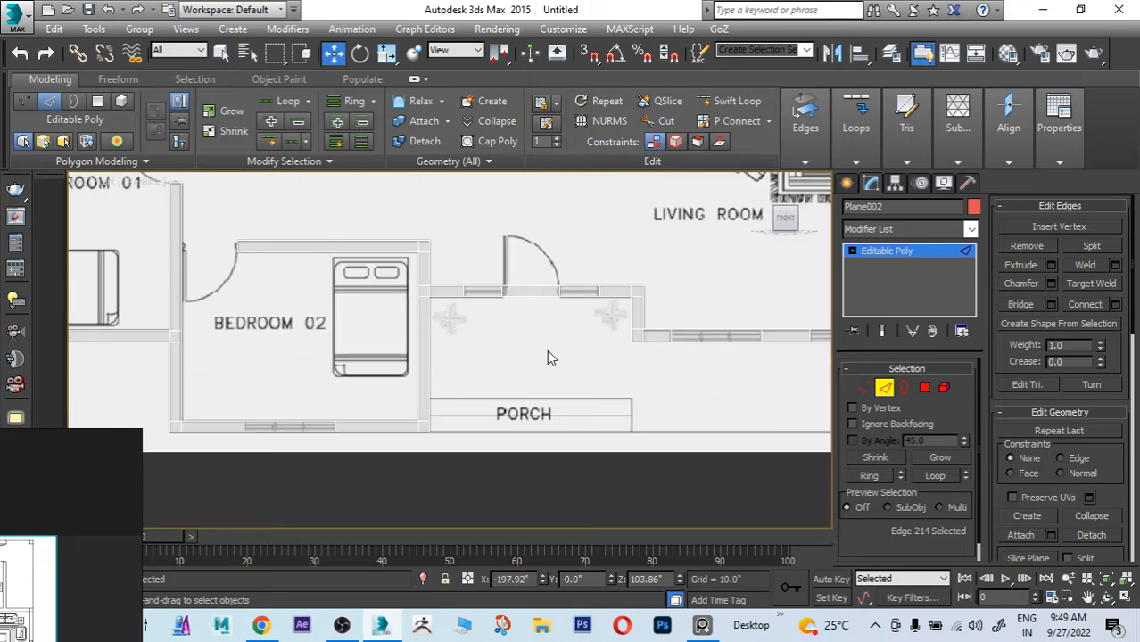
{"action": "middle_click_drag", "start_coordinate": [614, 388], "coordinate": [359, 382]}
{"action": "middle_click_drag", "start_coordinate": [502, 384], "coordinate": [450, 514]}
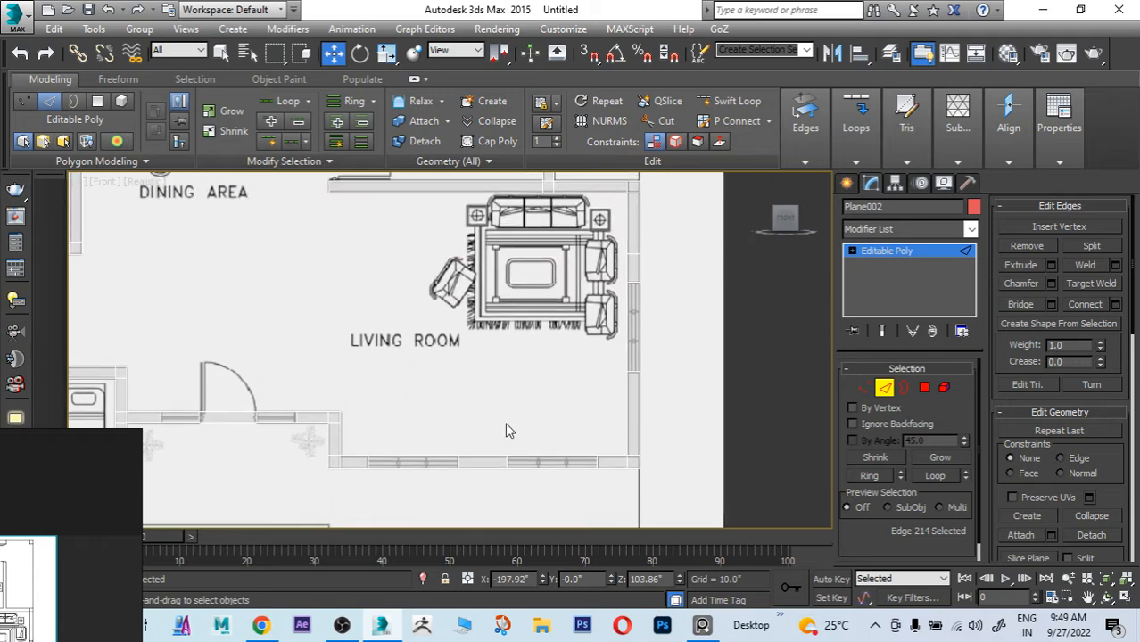
{"action": "middle_click_drag", "start_coordinate": [545, 339], "coordinate": [555, 467]}
{"action": "mouse_move", "coordinate": [547, 369]}
{"action": "middle_mouse_down"}
{"action": "mouse_move", "coordinate": [566, 504]}
{"action": "mouse_move", "coordinate": [578, 398]}
{"action": "middle_mouse_up"}
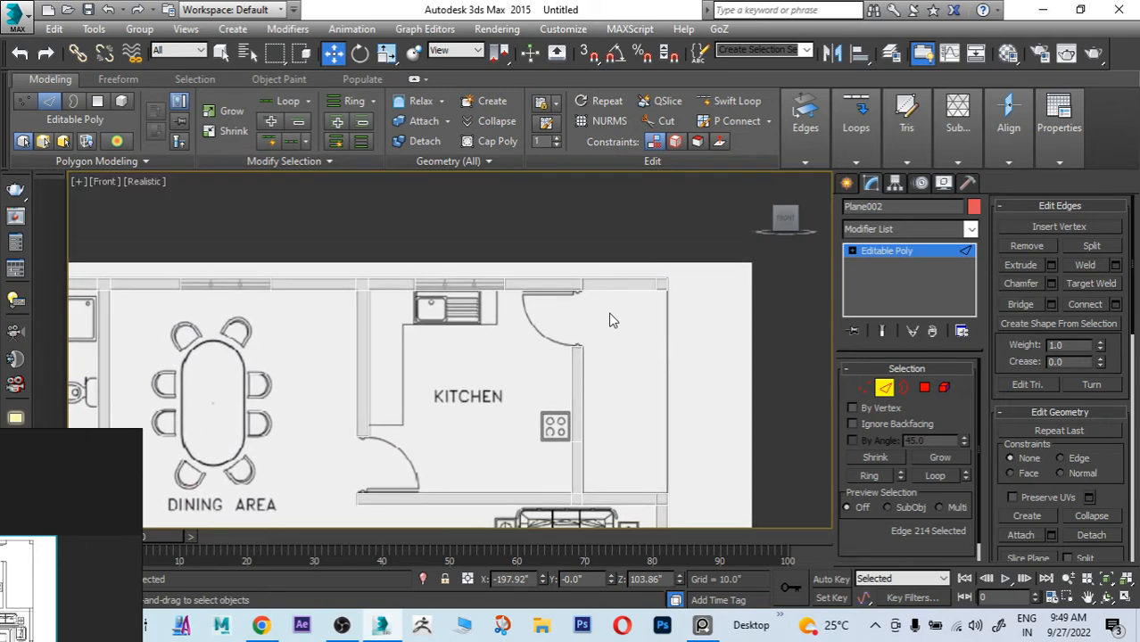
{"action": "scroll", "coordinate": [609, 303], "scroll_direction": "up", "scroll_amount": 3}
{"action": "scroll", "coordinate": [575, 302], "scroll_direction": "down", "scroll_amount": 2}
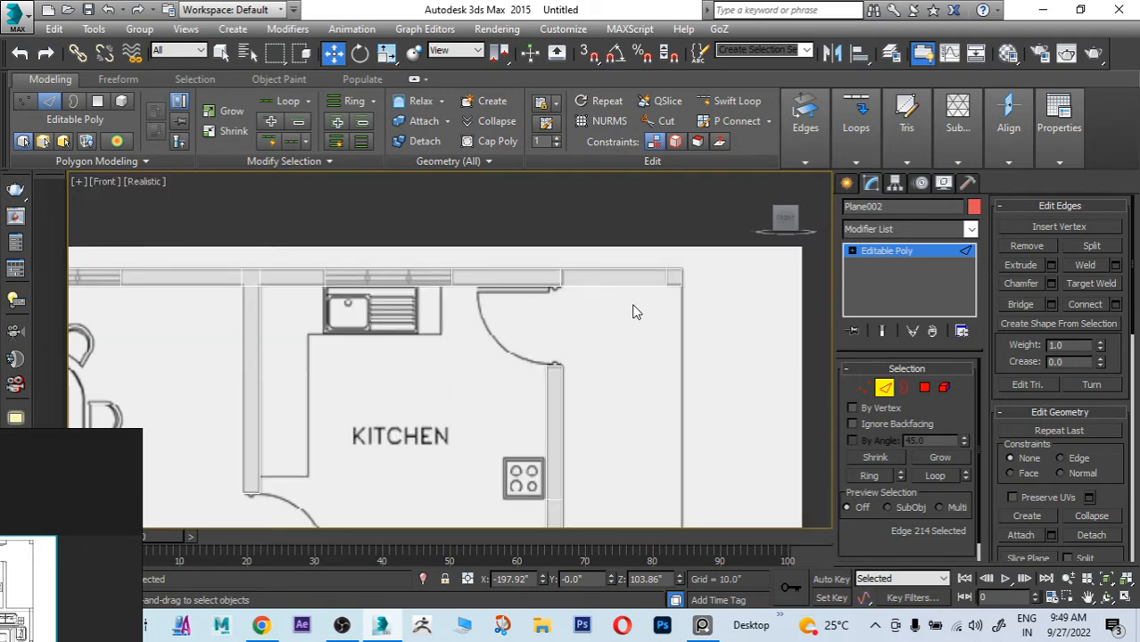
{"action": "middle_click_drag", "start_coordinate": [570, 343], "coordinate": [575, 318]}
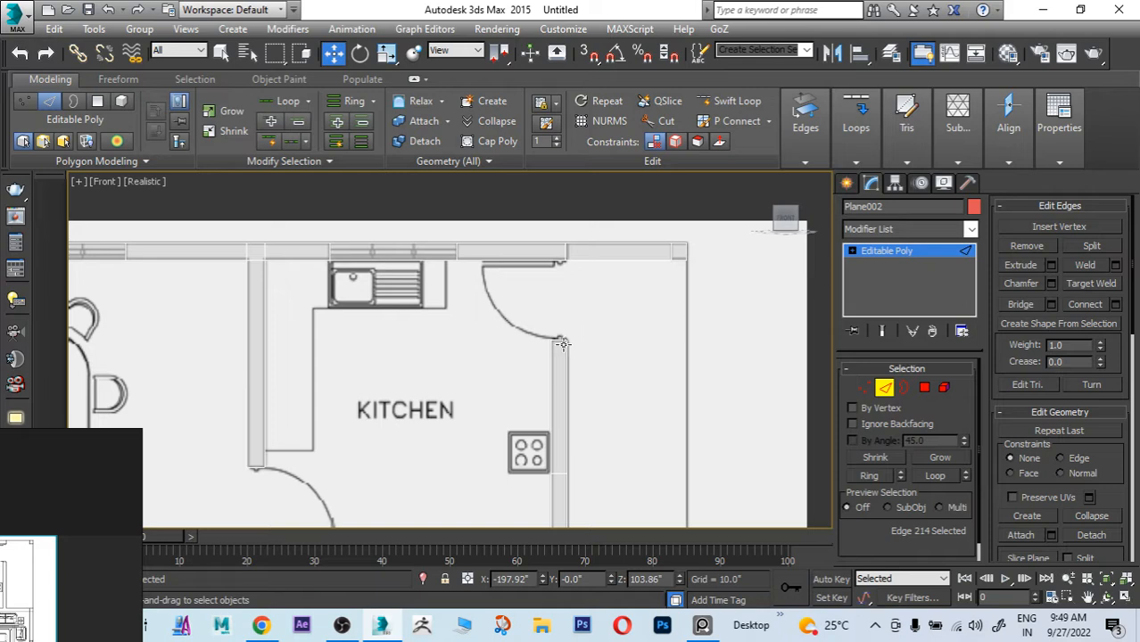
{"action": "middle_click_drag", "start_coordinate": [305, 322], "coordinate": [470, 251]}
{"action": "scroll", "coordinate": [470, 252], "scroll_direction": "down", "scroll_amount": 5}
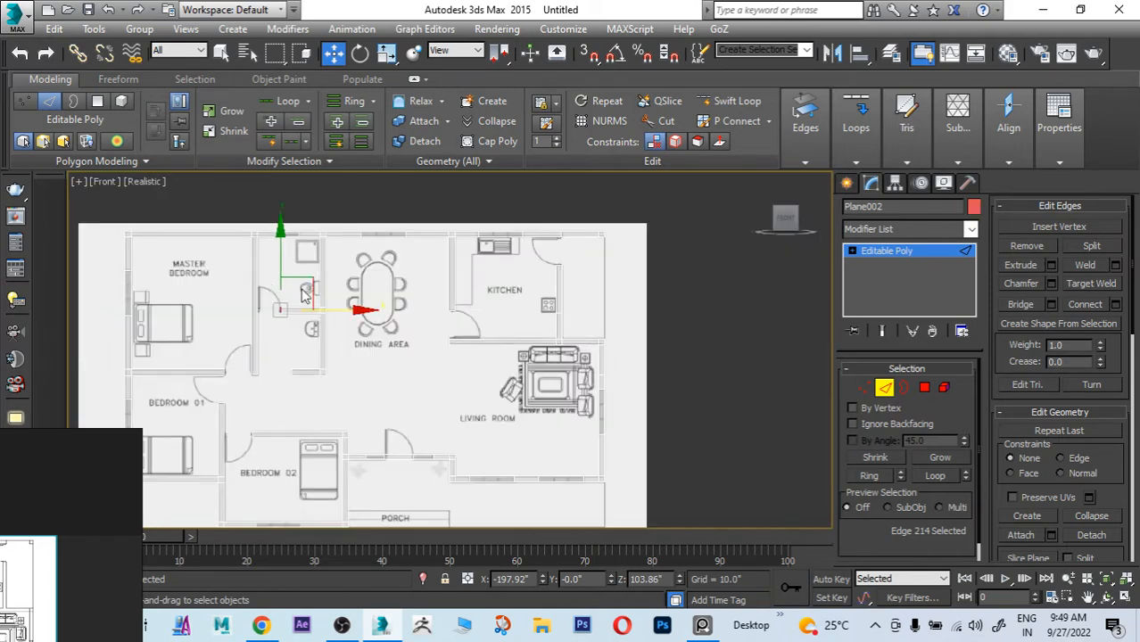
{"action": "scroll", "coordinate": [487, 261], "scroll_direction": "up", "scroll_amount": 4}
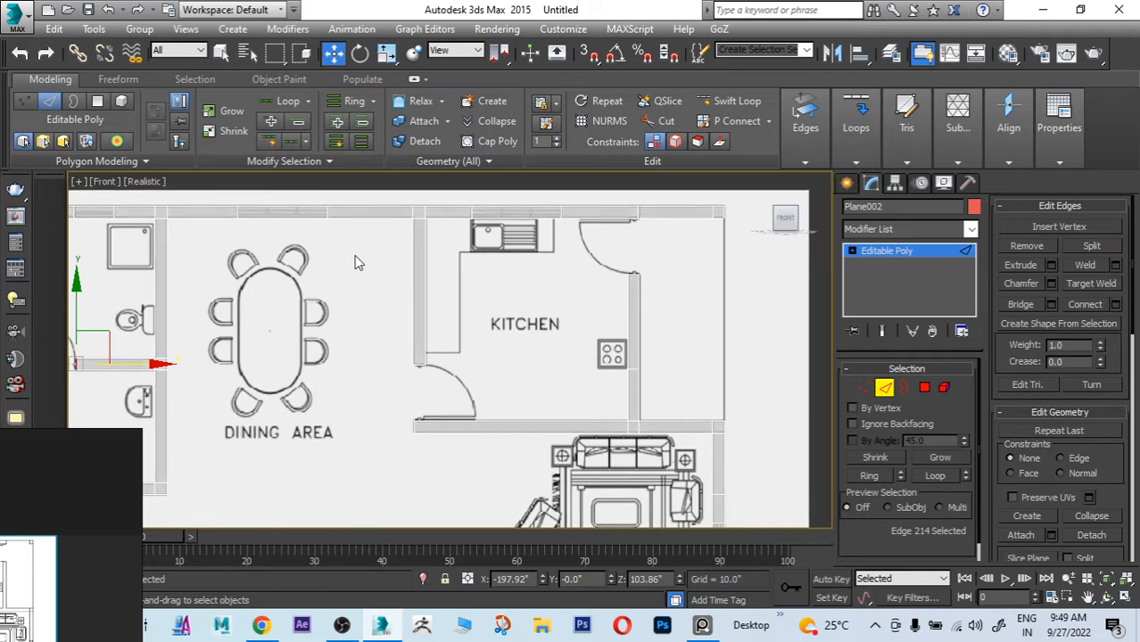
{"action": "middle_click_drag", "start_coordinate": [356, 259], "coordinate": [543, 283]}
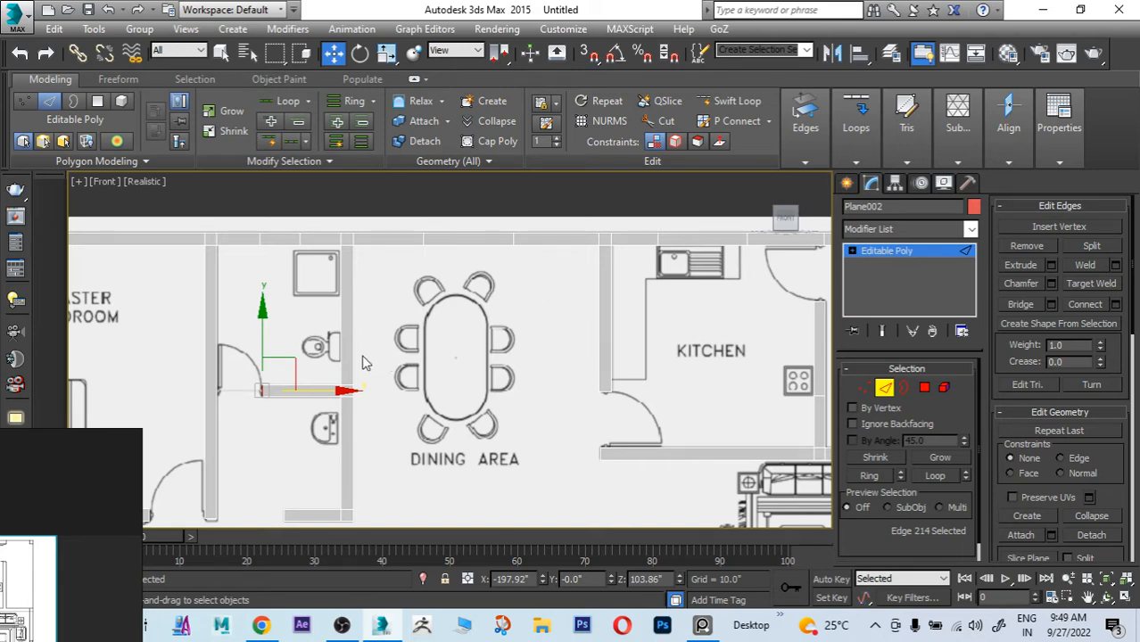
{"action": "middle_click_drag", "start_coordinate": [366, 359], "coordinate": [503, 314]}
{"action": "scroll", "coordinate": [504, 321], "scroll_direction": "down", "scroll_amount": 4}
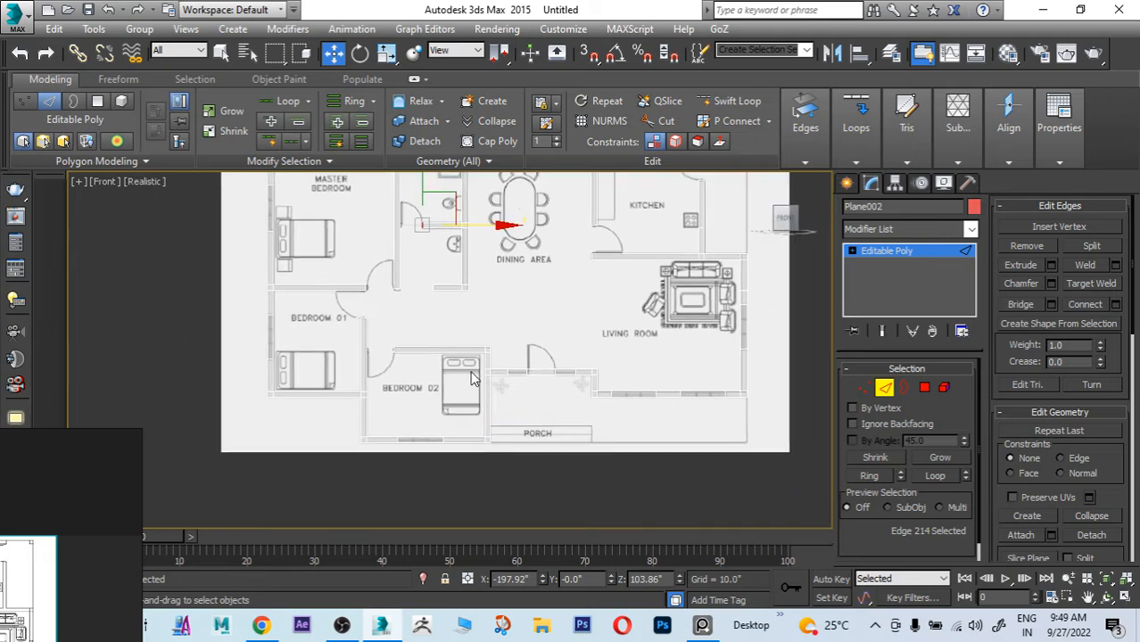
{"action": "middle_click_drag", "start_coordinate": [474, 378], "coordinate": [443, 429]}
Step: Switch to the Perspective view and examine the traced walls and floor plan from several angles
{"action": "key", "text": "p"}
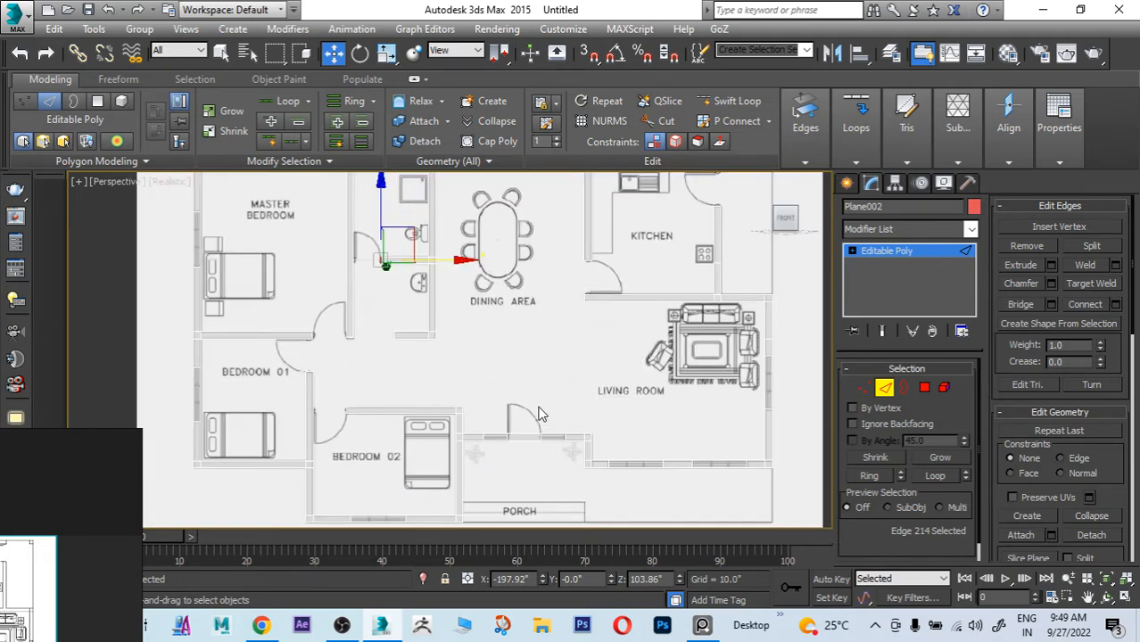
{"action": "middle_click_drag", "start_coordinate": [561, 379], "coordinate": [555, 312], "text": "alt"}
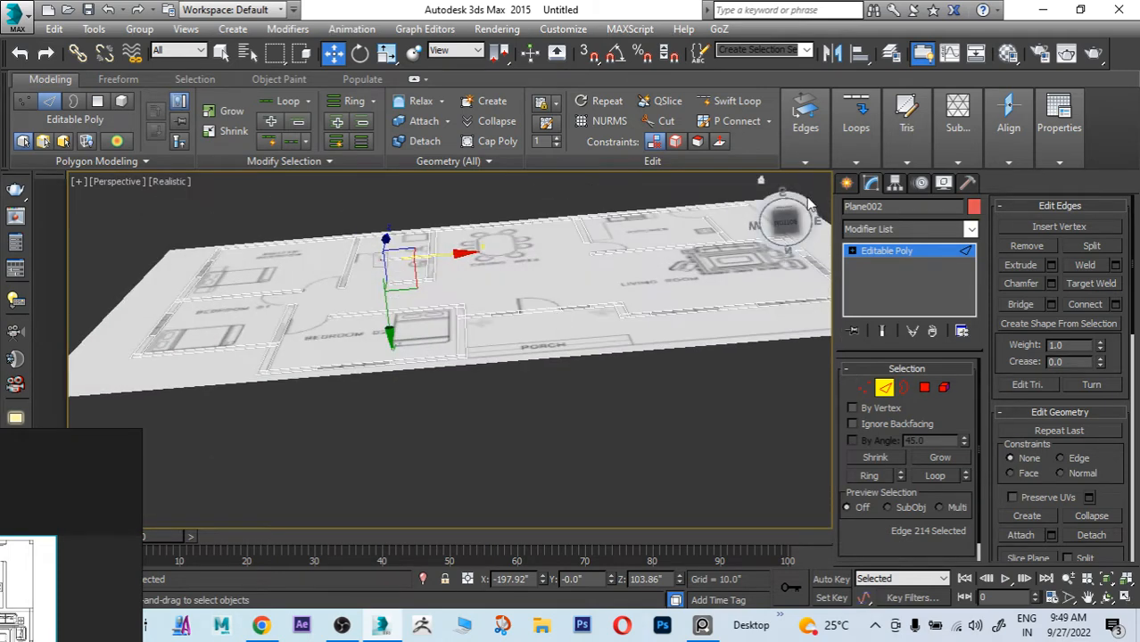
{"action": "left_click", "coordinate": [761, 181]}
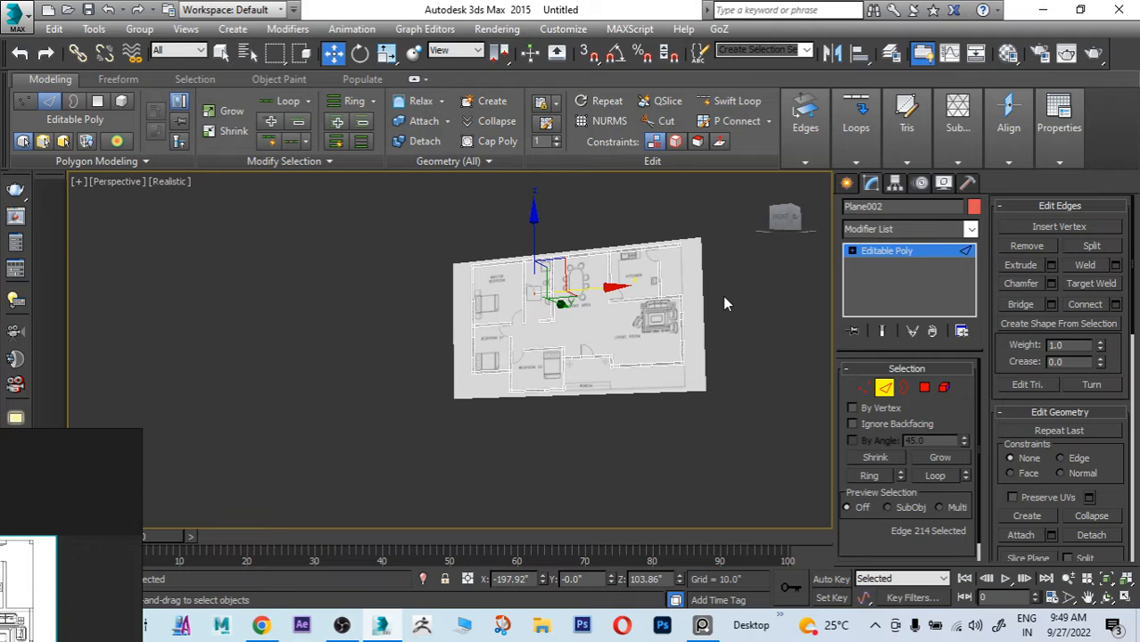
{"action": "middle_click_drag", "start_coordinate": [687, 314], "coordinate": [751, 273], "text": "alt"}
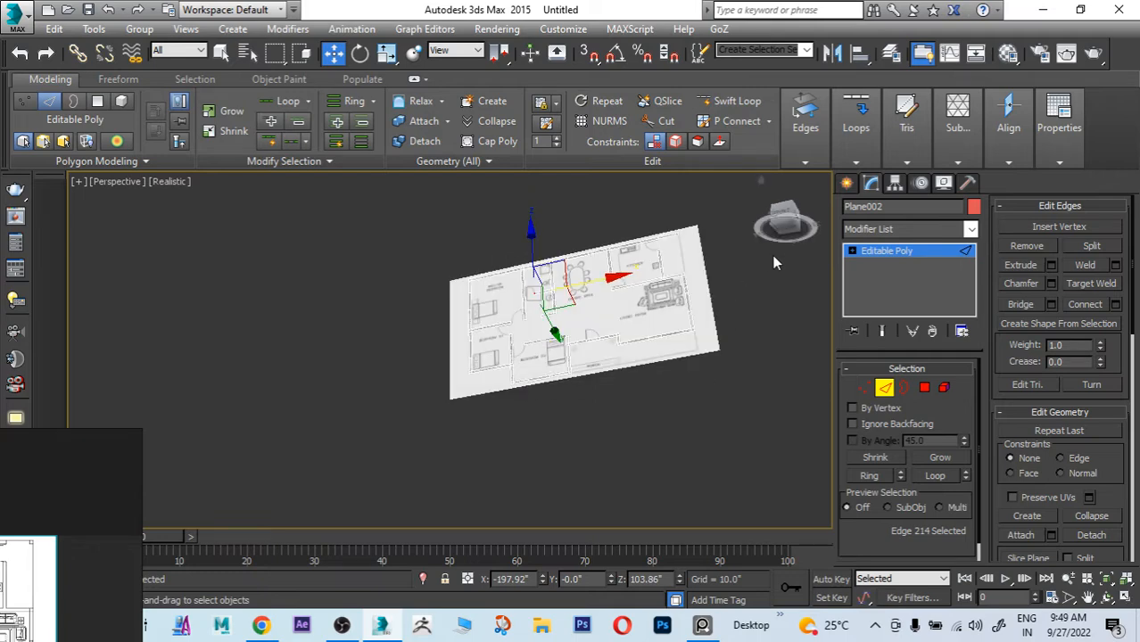
{"action": "left_click", "coordinate": [763, 181]}
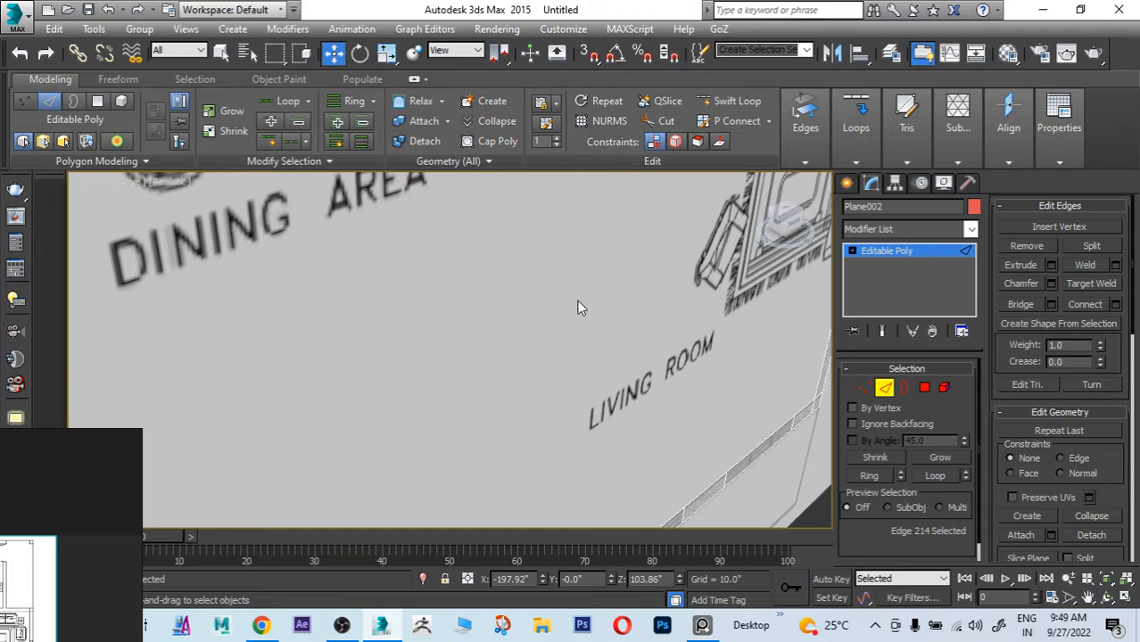
{"action": "scroll", "coordinate": [579, 307], "scroll_direction": "down", "scroll_amount": 10}
{"action": "key", "text": "r"}
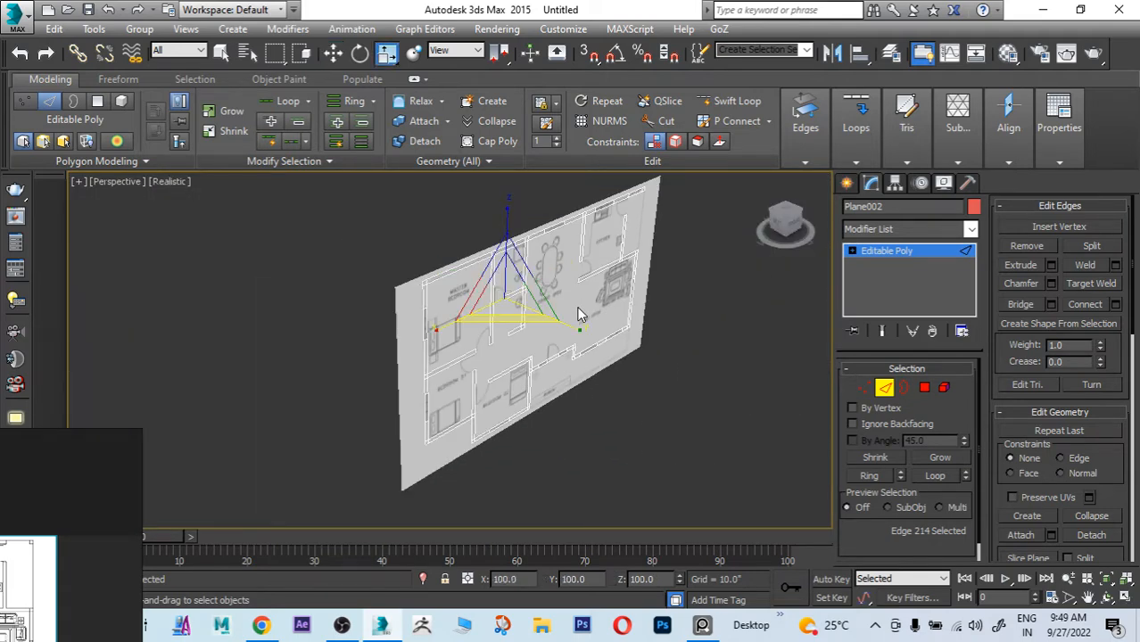
{"action": "middle_click_drag", "start_coordinate": [721, 356], "coordinate": [665, 355], "text": "alt"}
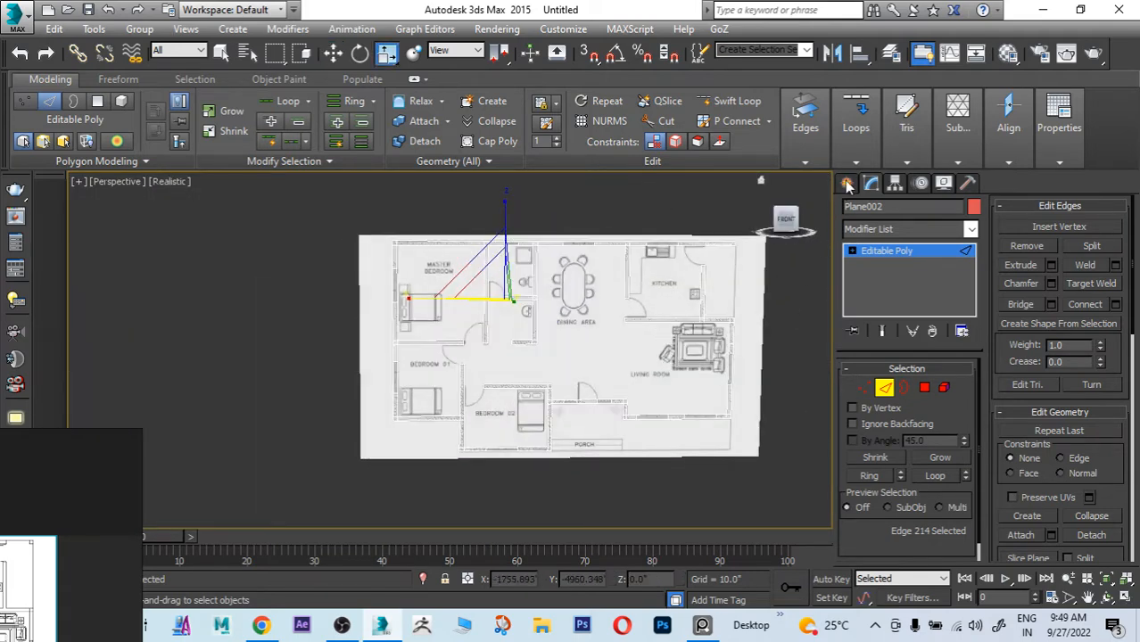
Step: Leave edge editing, deselect the wall object, and switch the viewport to the Top view
{"action": "left_click", "coordinate": [808, 341]}
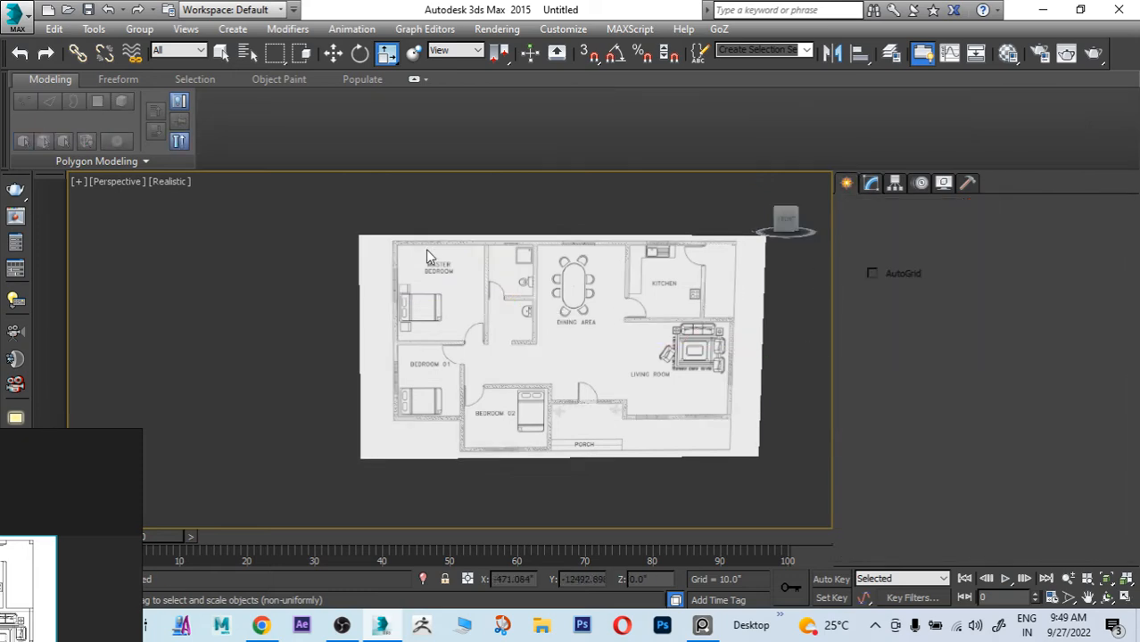
{"action": "scroll", "coordinate": [578, 349], "scroll_direction": "up", "scroll_amount": 6}
{"action": "scroll", "coordinate": [578, 349], "scroll_direction": "down", "scroll_amount": 5}
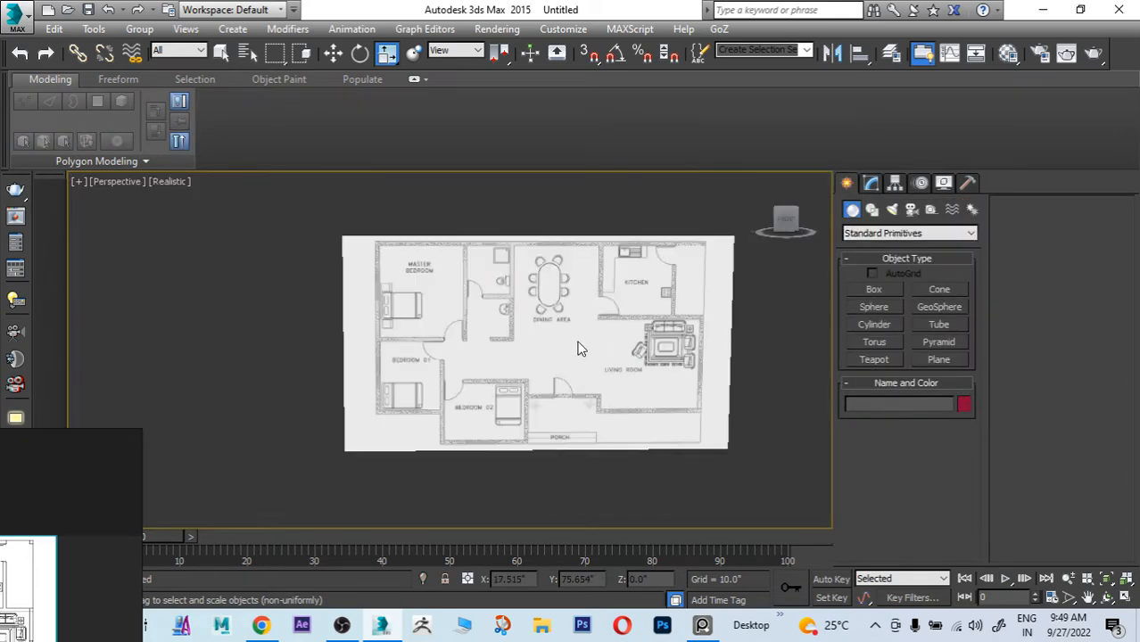
{"action": "key", "text": "t"}
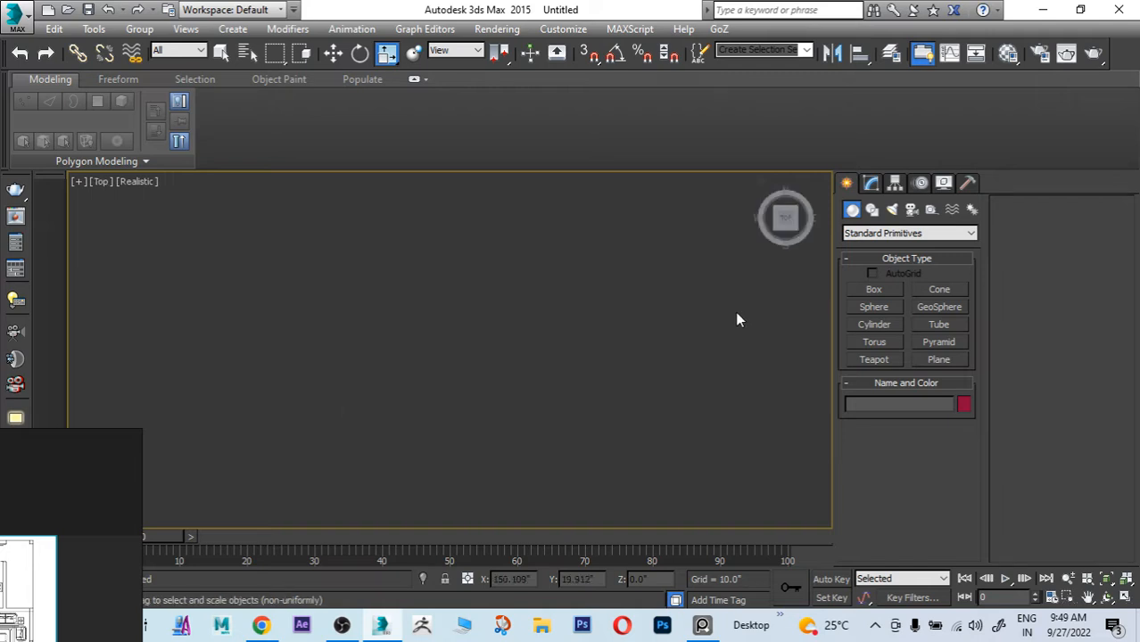
{"action": "key", "text": "g"}
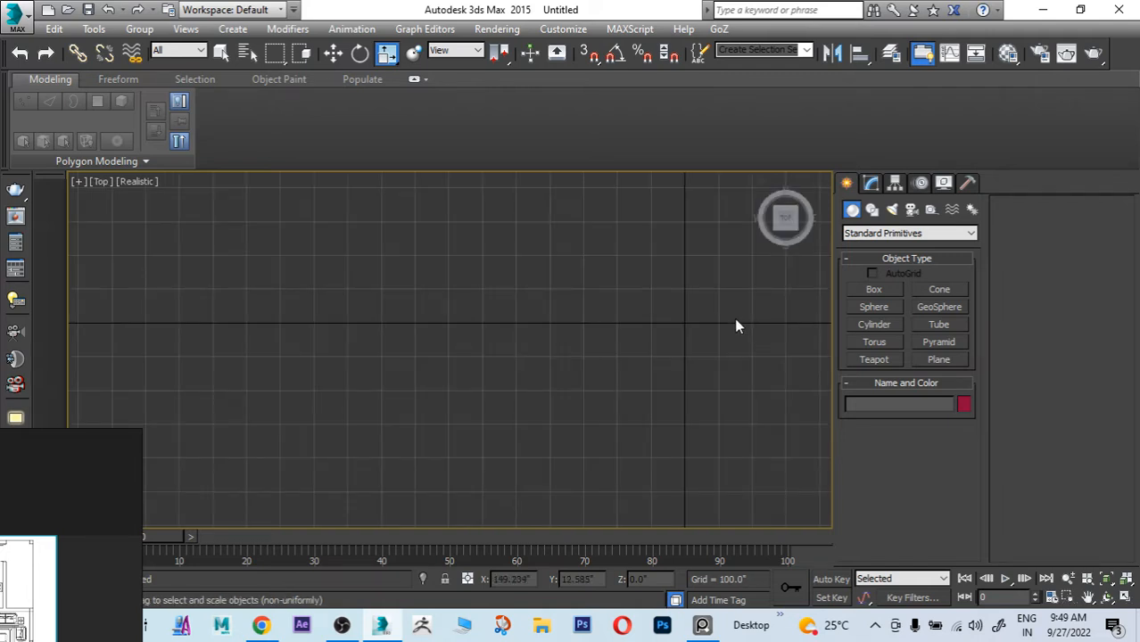
{"action": "scroll", "coordinate": [735, 319], "scroll_direction": "down", "scroll_amount": 5}
{"action": "middle_click_drag", "start_coordinate": [725, 318], "coordinate": [569, 335]}
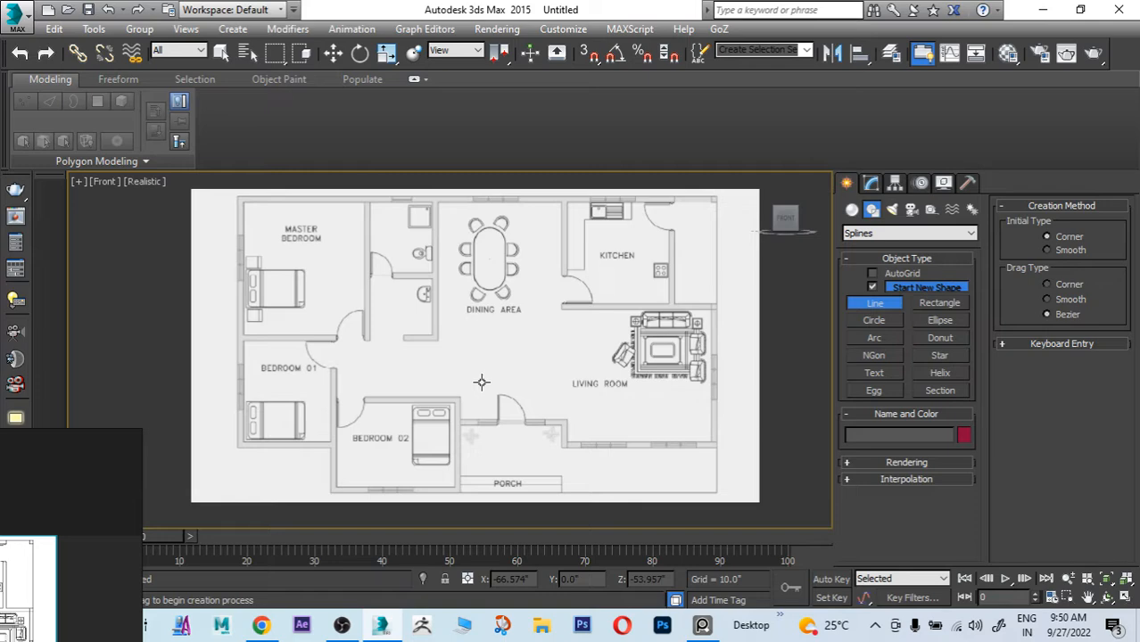
Step: Leave line creation, select the traced walls in the Front view, and set the angle snap to 90 degrees
{"action": "scroll", "coordinate": [482, 383], "scroll_direction": "down", "scroll_amount": 4}
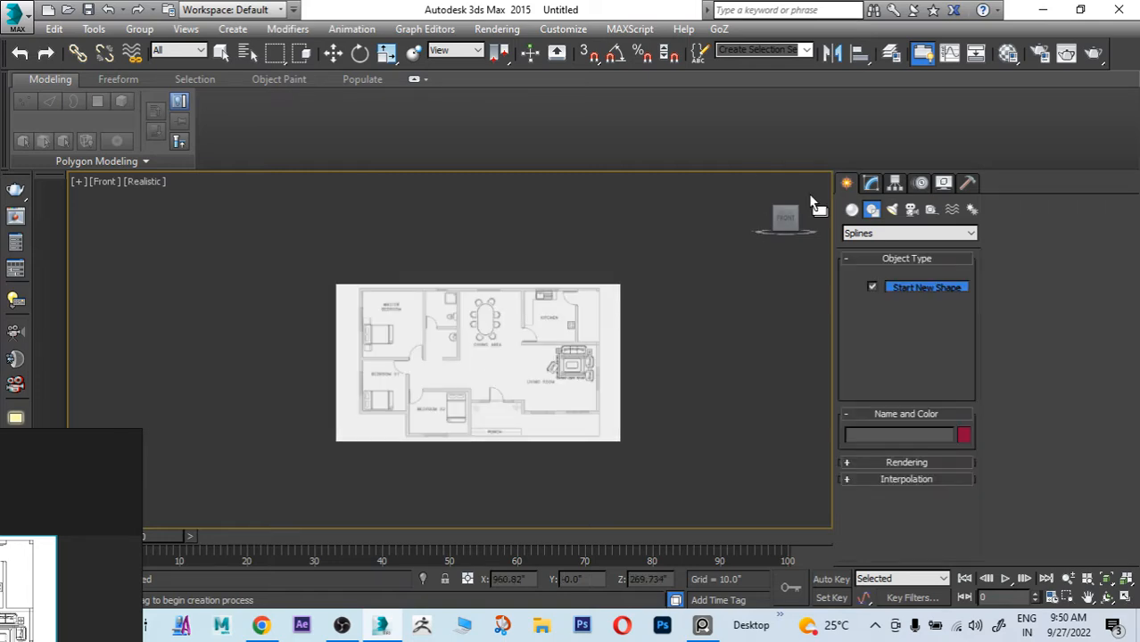
{"action": "right_click", "coordinate": [656, 364]}
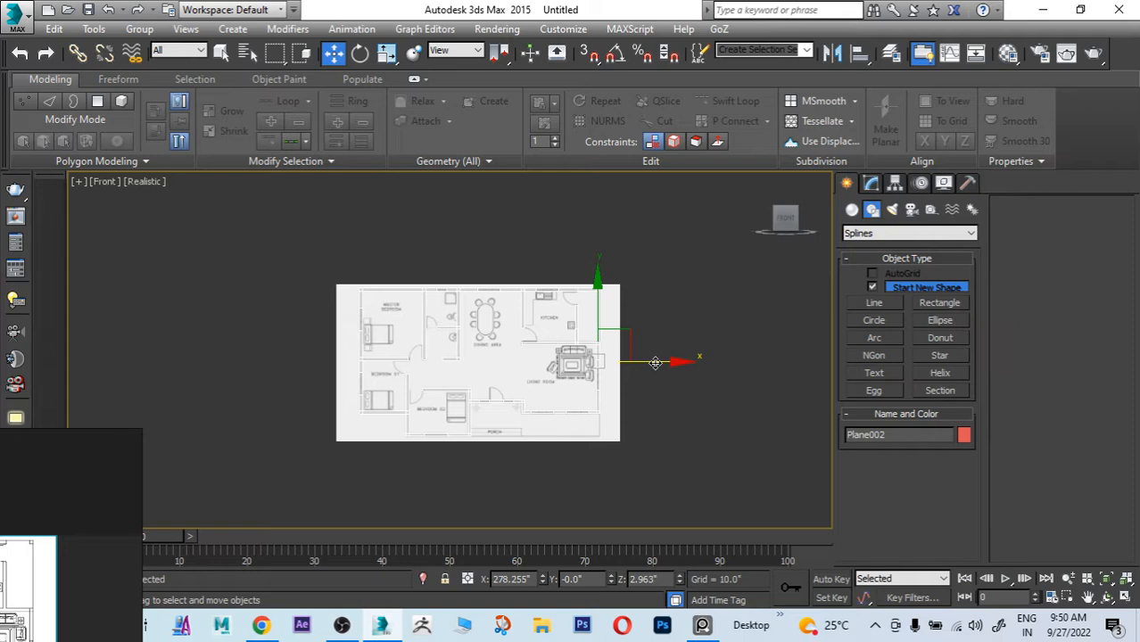
{"action": "right_click", "coordinate": [615, 53]}
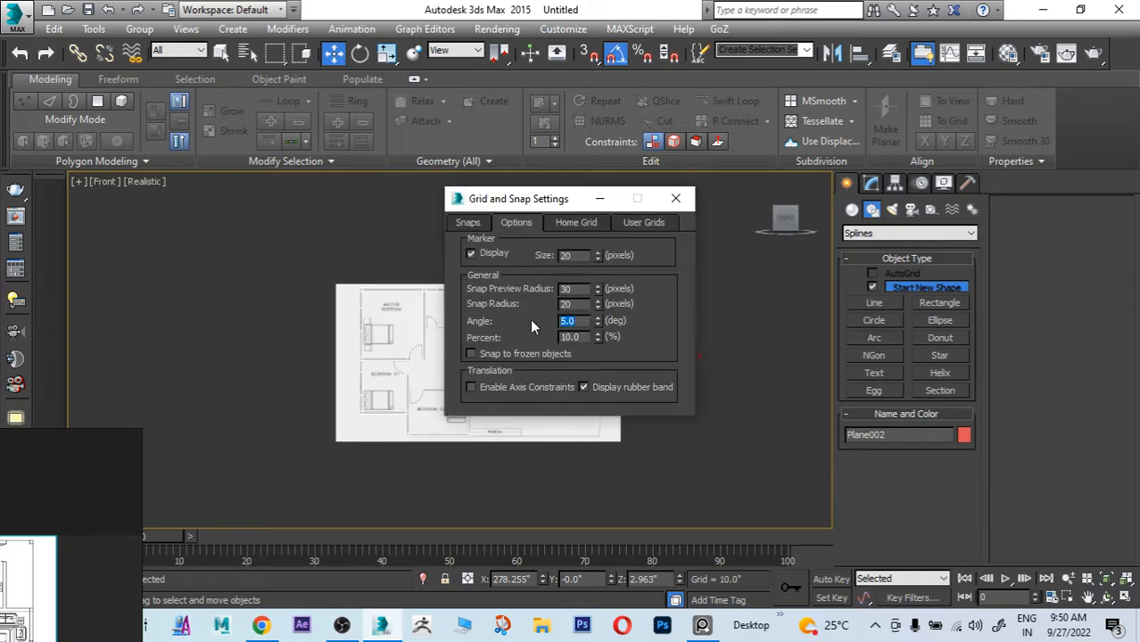
{"action": "type", "text": "90"}
{"action": "key", "text": "Return"}
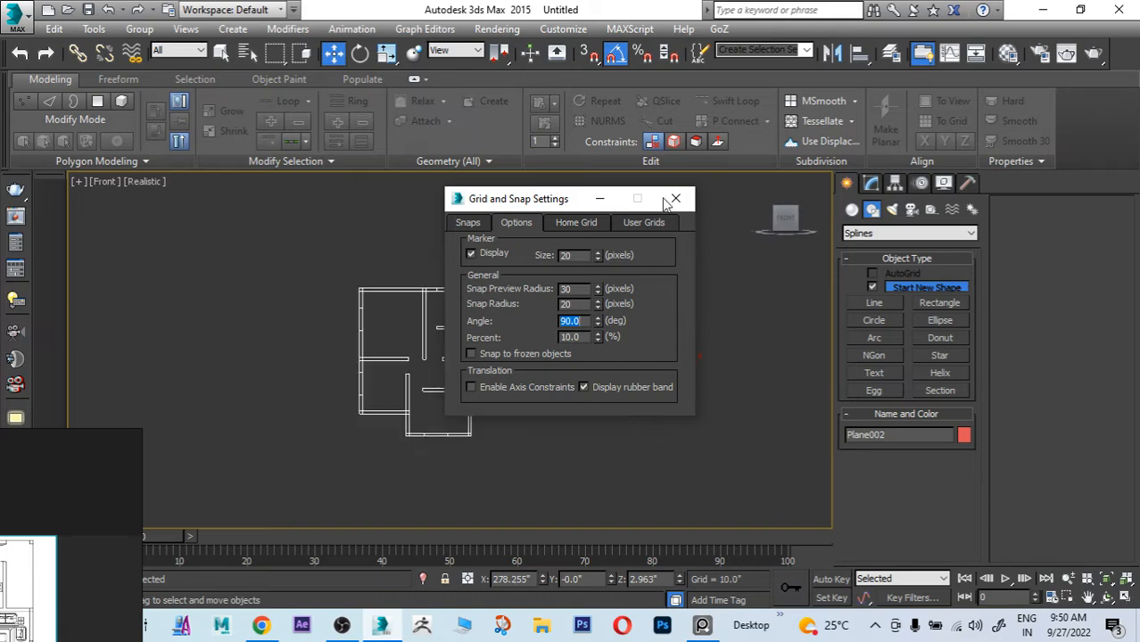
{"action": "left_click", "coordinate": [675, 199]}
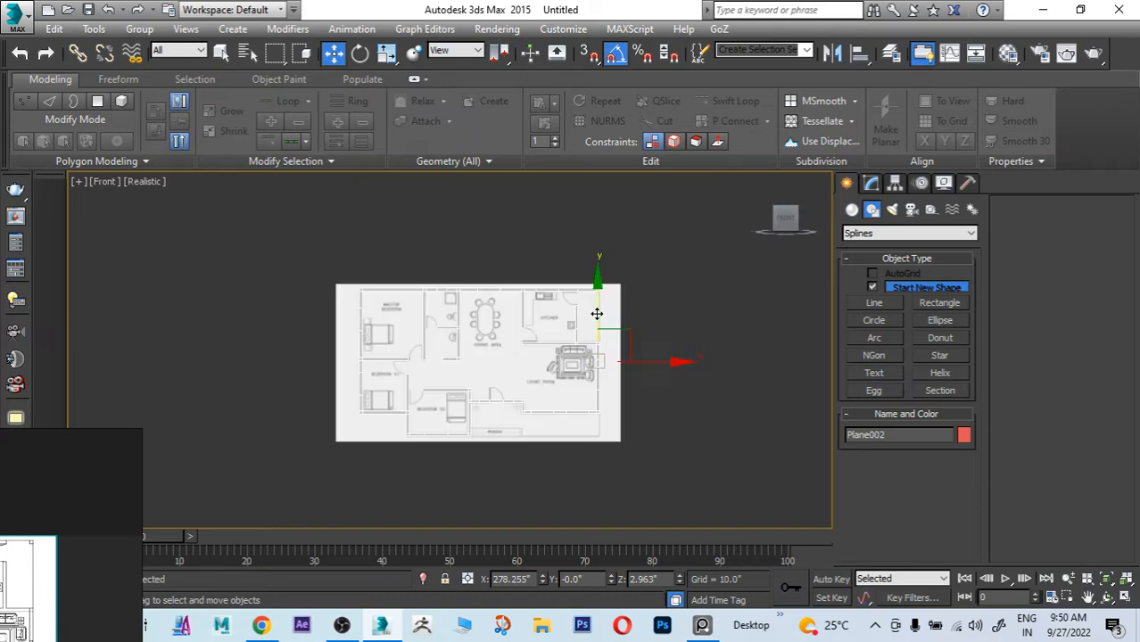
Step: Unfreeze the floor plan and rotate it together with the traced walls by 90 degrees about the X axis to lay them flat
{"action": "key", "text": "e"}
{"action": "left_click_drag", "start_coordinate": [605, 368], "coordinate": [631, 370]}
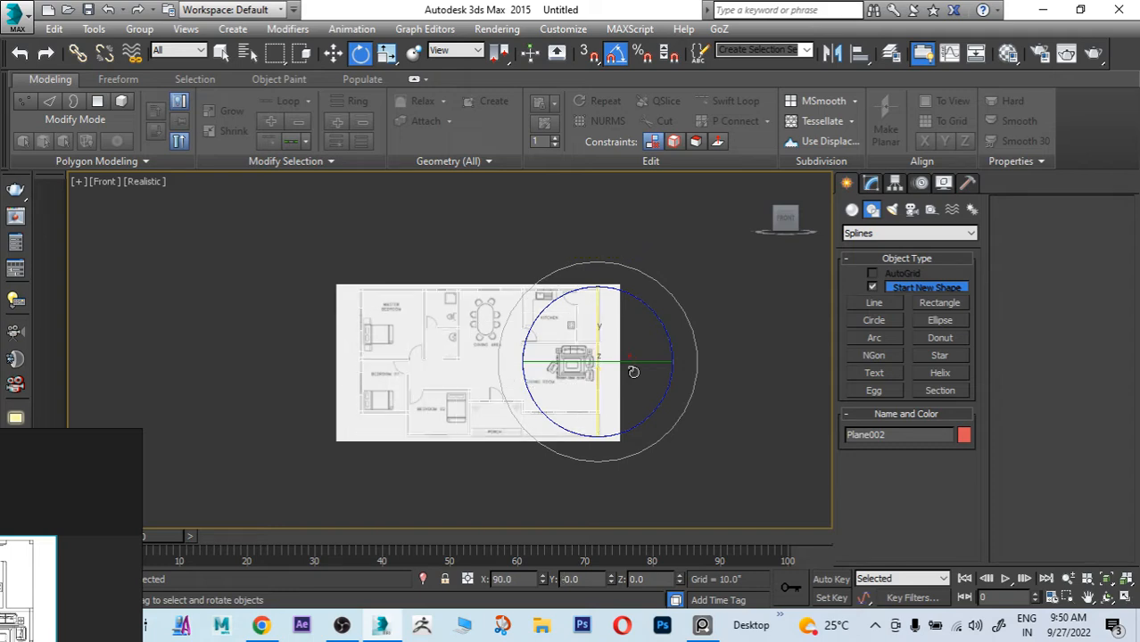
{"action": "left_click", "coordinate": [340, 331]}
{"action": "scroll", "coordinate": [342, 332], "scroll_direction": "up", "scroll_amount": 3}
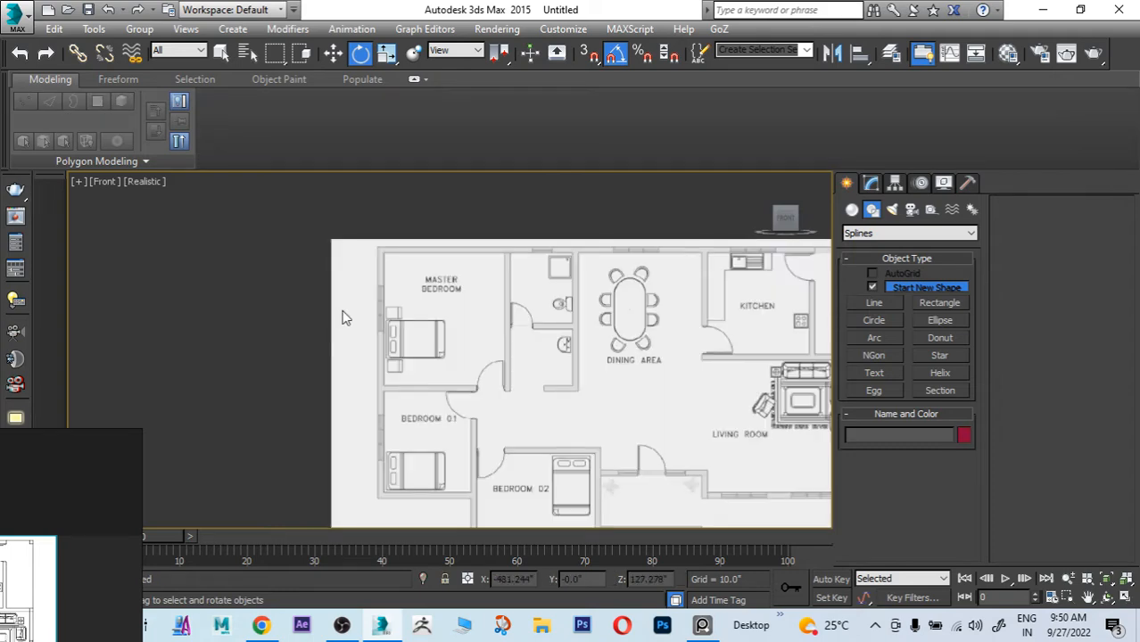
{"action": "right_click", "coordinate": [346, 319]}
{"action": "scroll", "coordinate": [278, 290], "scroll_direction": "down", "scroll_amount": 4}
{"action": "left_click_drag", "start_coordinate": [265, 204], "coordinate": [483, 397]}
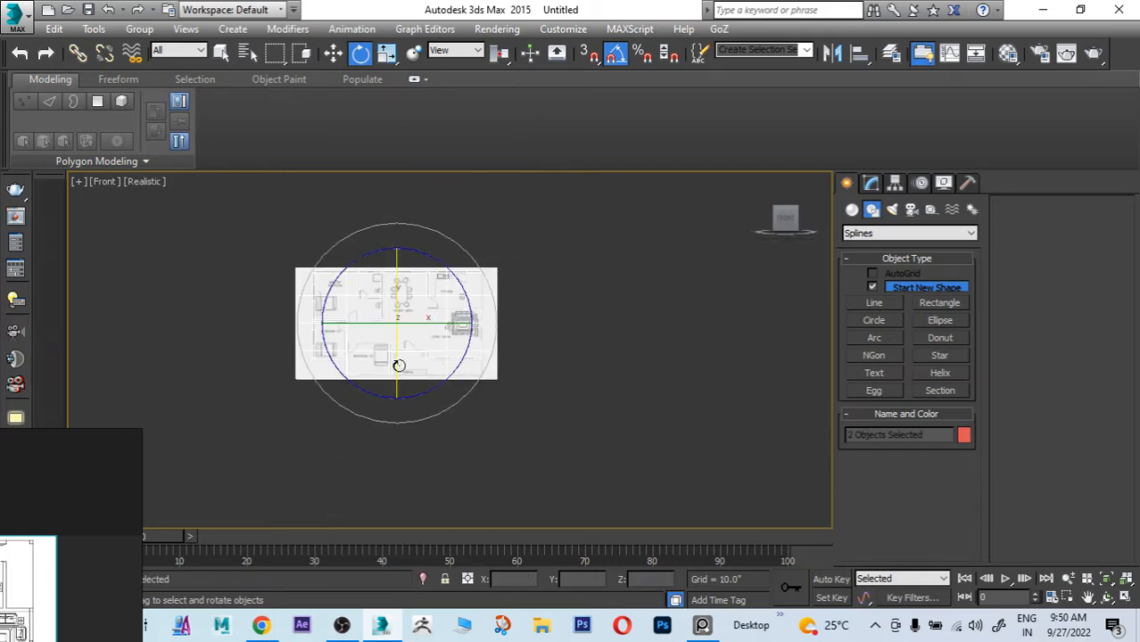
{"action": "left_click_drag", "start_coordinate": [396, 361], "coordinate": [395, 357]}
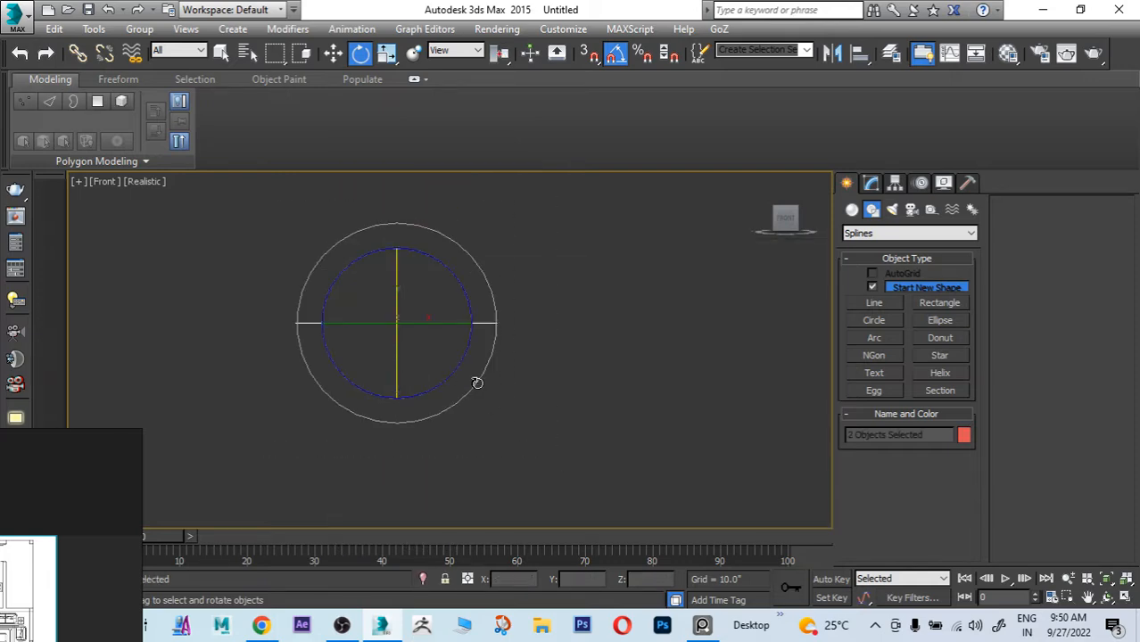
Step: Check the rotated floor plan and walls in the Top view with the grid shown and in the Perspective view, with nothing selected
{"action": "key", "text": "t"}
{"action": "scroll", "coordinate": [564, 369], "scroll_direction": "up", "scroll_amount": 1}
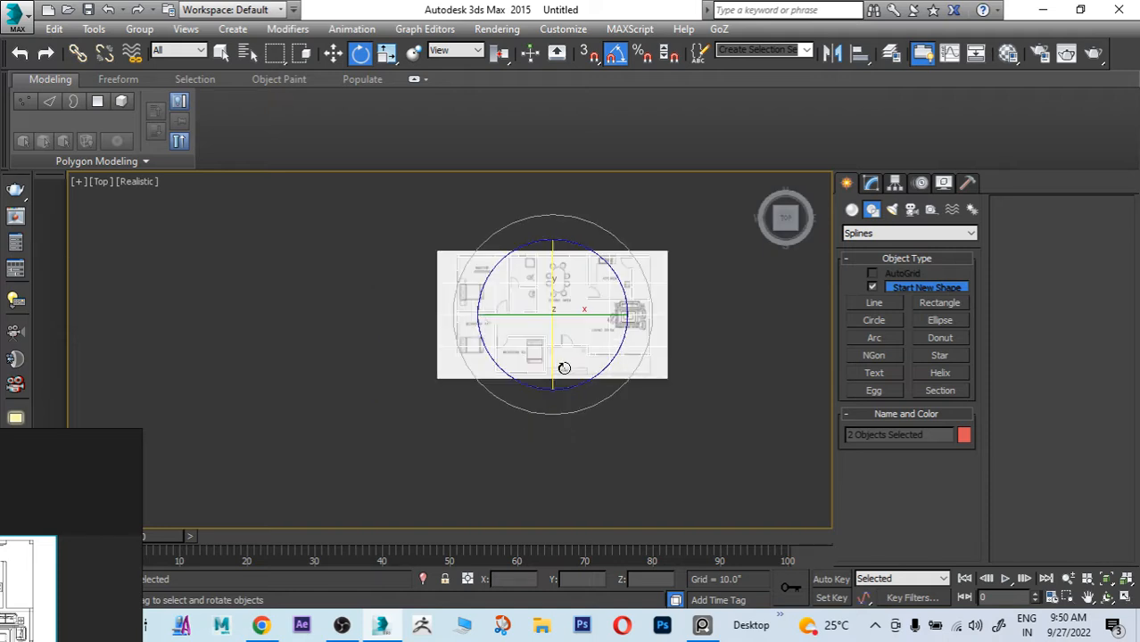
{"action": "middle_click_drag", "start_coordinate": [564, 368], "coordinate": [522, 415]}
{"action": "key", "text": "g"}
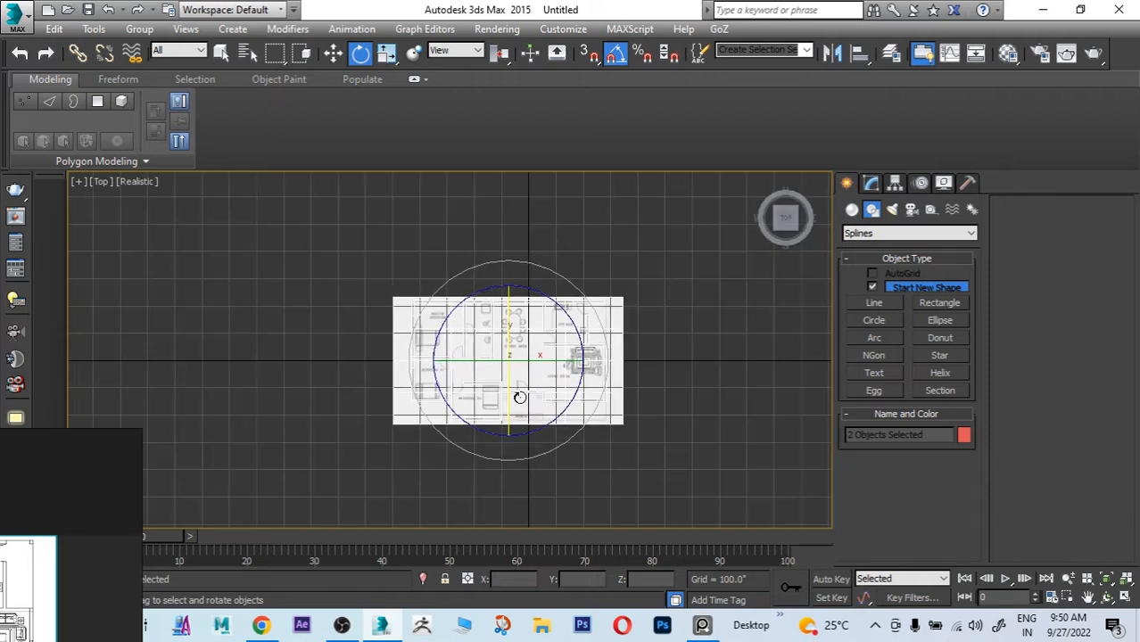
{"action": "key", "text": "p"}
{"action": "middle_click_drag", "start_coordinate": [517, 394], "coordinate": [572, 341], "text": "alt"}
{"action": "key", "text": "w"}
{"action": "left_click", "coordinate": [690, 360]}
{"action": "scroll", "coordinate": [566, 378], "scroll_direction": "up", "scroll_amount": 5}
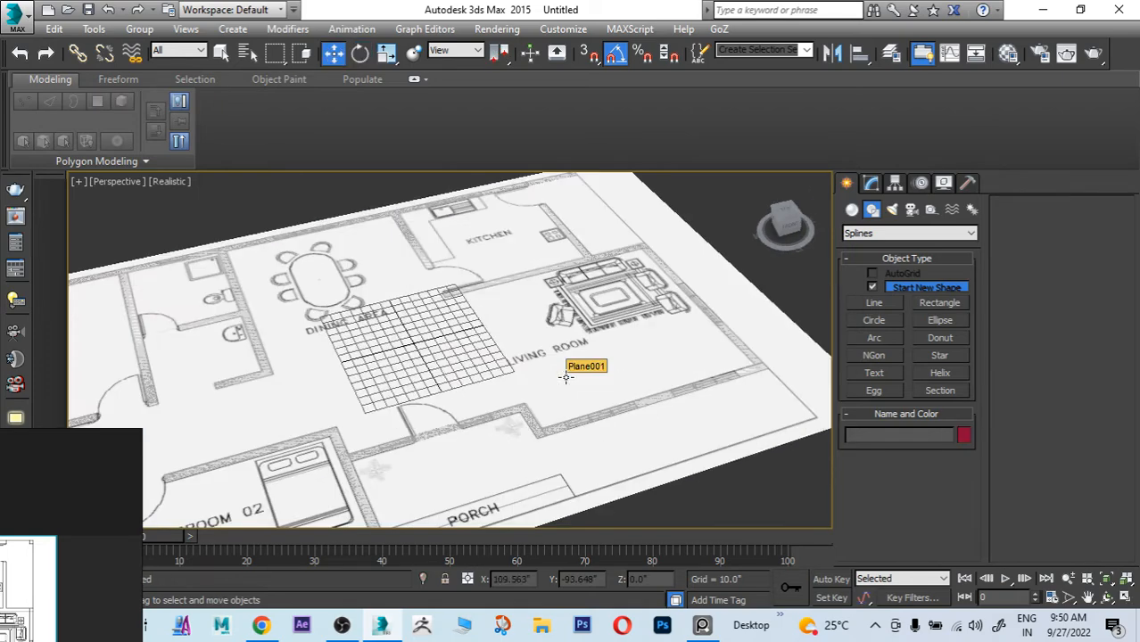
{"action": "left_click", "coordinate": [600, 415]}
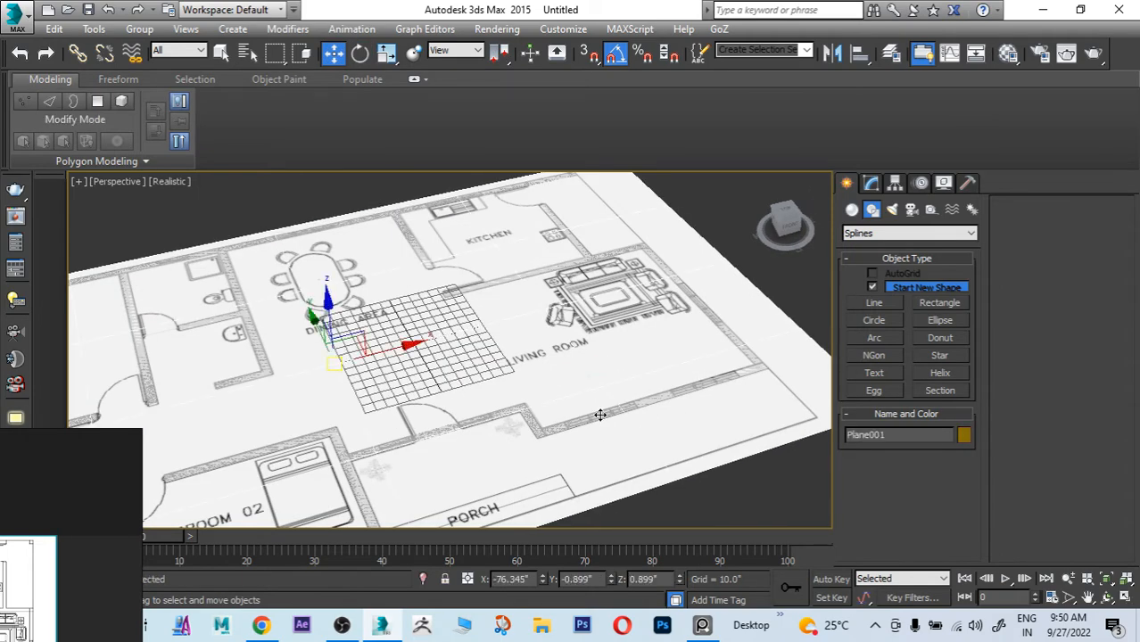
{"action": "key", "text": "alt+x"}
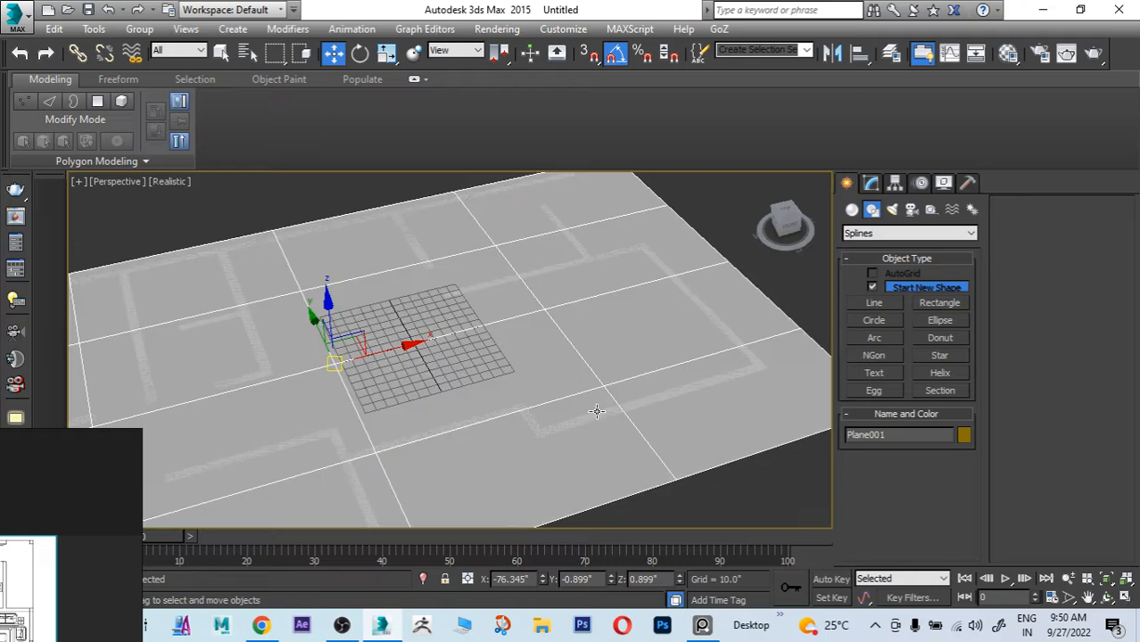
{"action": "key", "text": "alt+x"}
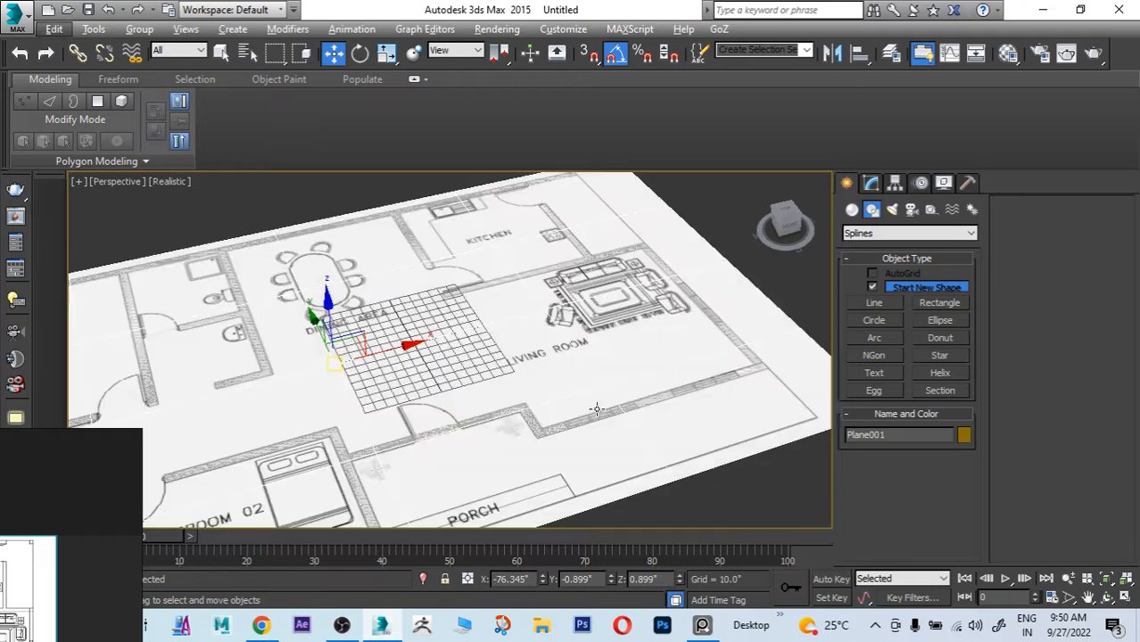
Step: Select the traced wall object and add a Shell modifier to it
{"action": "left_click", "coordinate": [719, 329]}
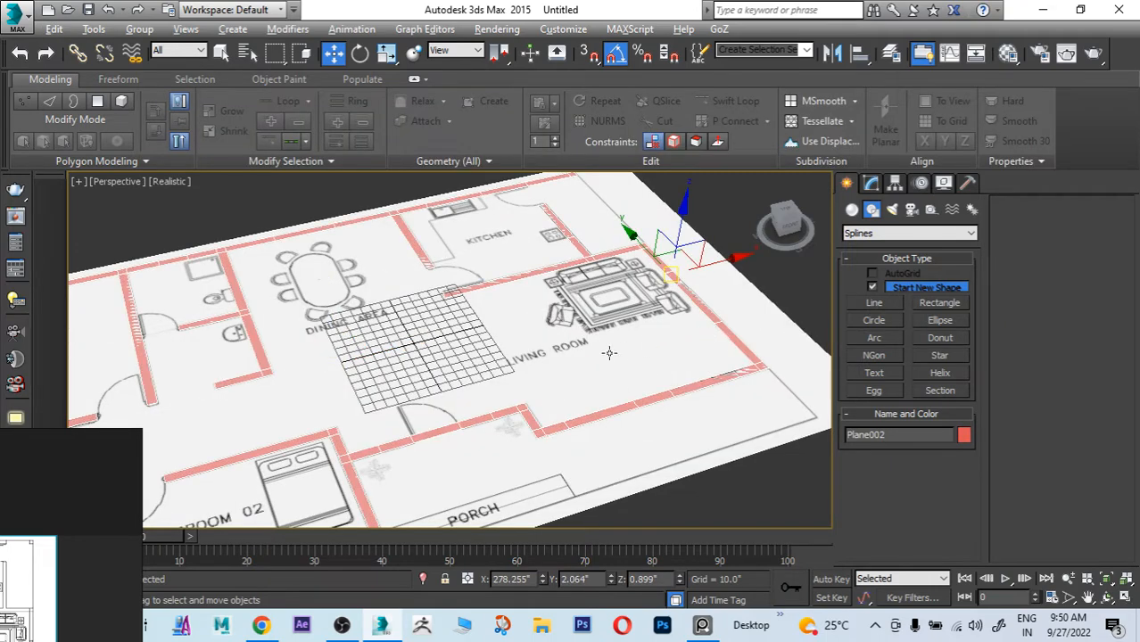
{"action": "scroll", "coordinate": [608, 353], "scroll_direction": "down", "scroll_amount": 5}
{"action": "scroll", "coordinate": [480, 395], "scroll_direction": "up", "scroll_amount": 2}
{"action": "middle_click_drag", "start_coordinate": [480, 395], "coordinate": [503, 364], "text": "alt"}
{"action": "scroll", "coordinate": [503, 364], "scroll_direction": "down", "scroll_amount": 2}
{"action": "middle_click_drag", "start_coordinate": [604, 385], "coordinate": [569, 359], "text": "alt"}
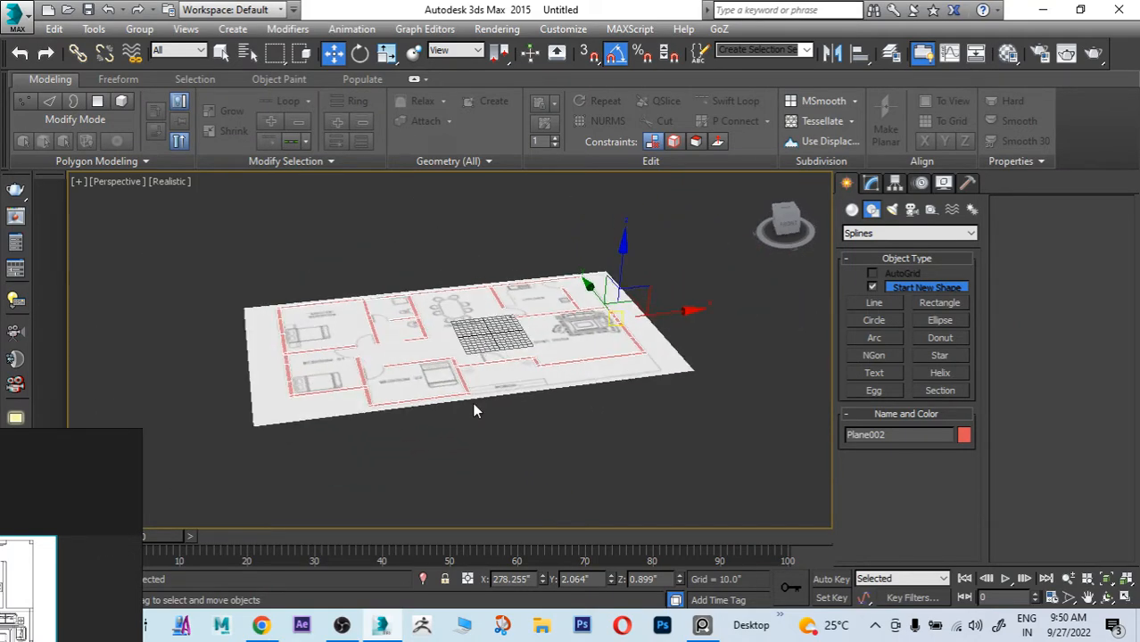
{"action": "left_click", "coordinate": [873, 183]}
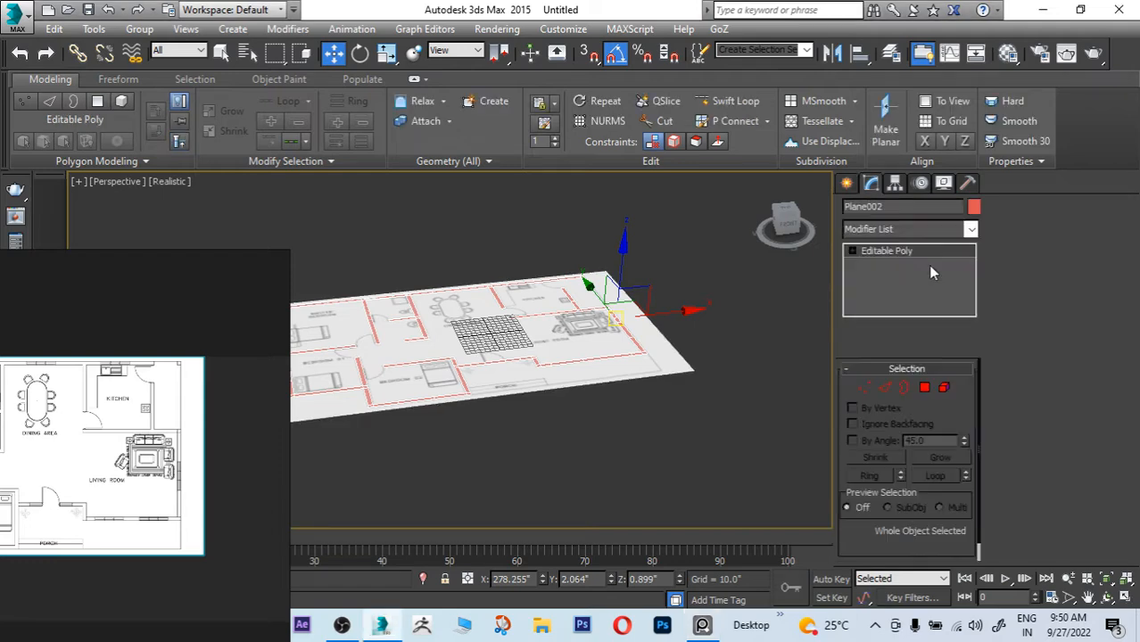
{"action": "left_click", "coordinate": [914, 230]}
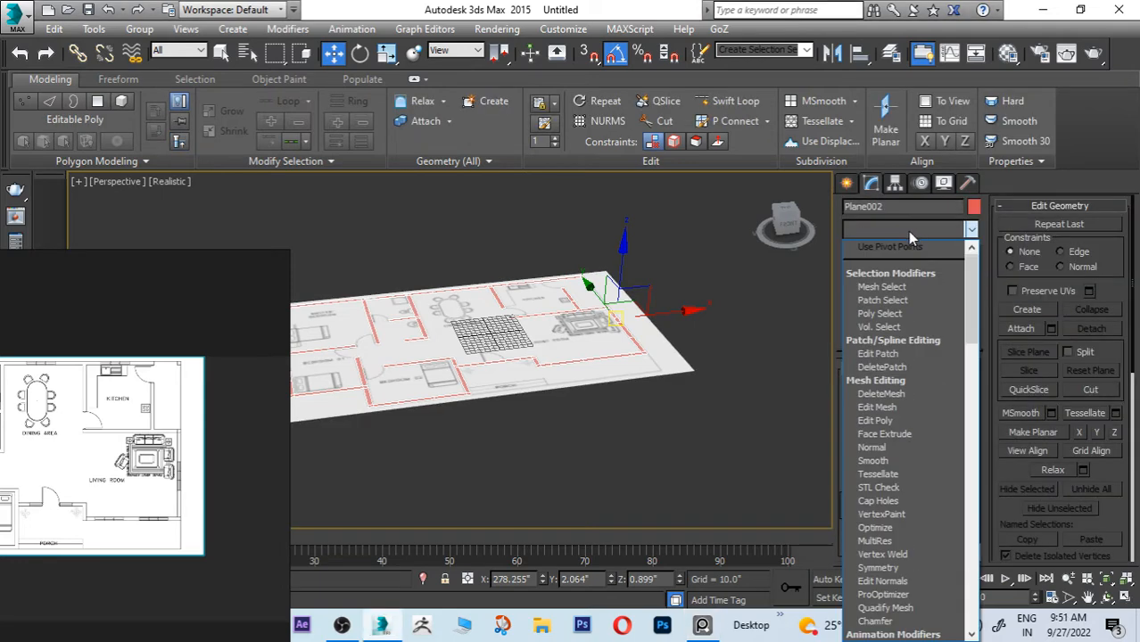
{"action": "type", "text": "sh"}
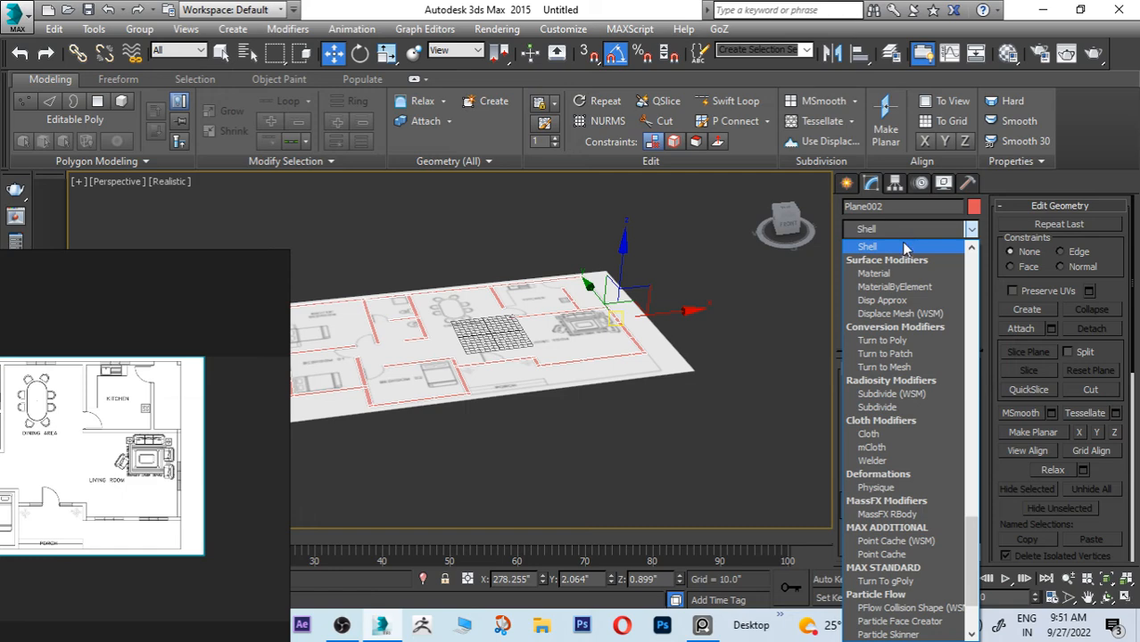
{"action": "left_click", "coordinate": [906, 248]}
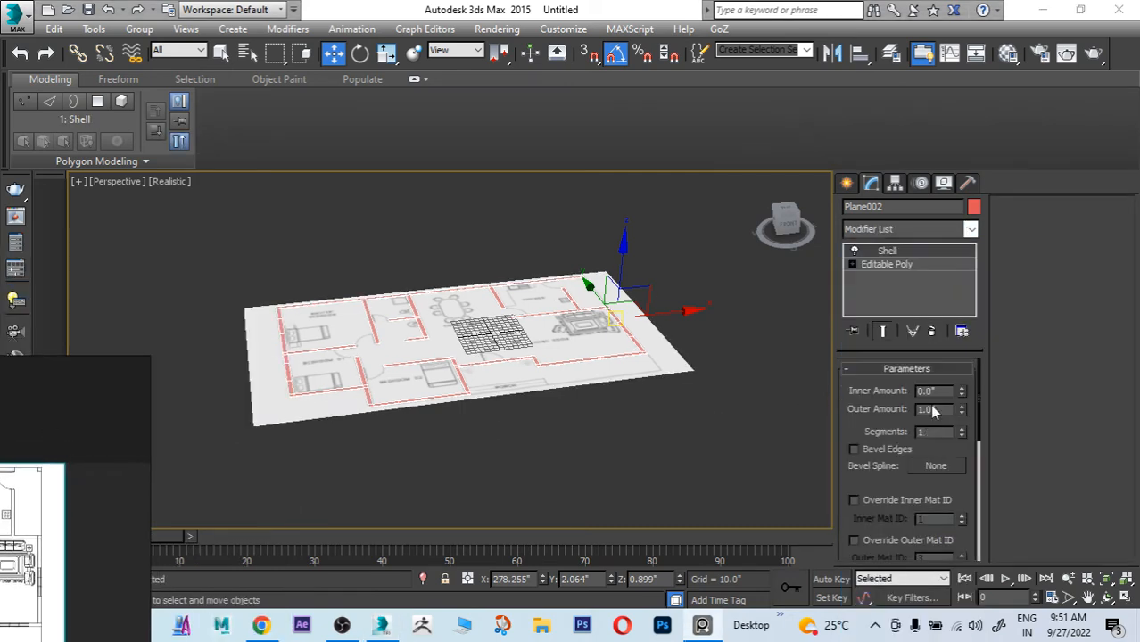
Step: Set the Shell's outer amount to 144 inches, inspect the raised walls from several sides, and deselect them
{"action": "double_click", "coordinate": [943, 409]}
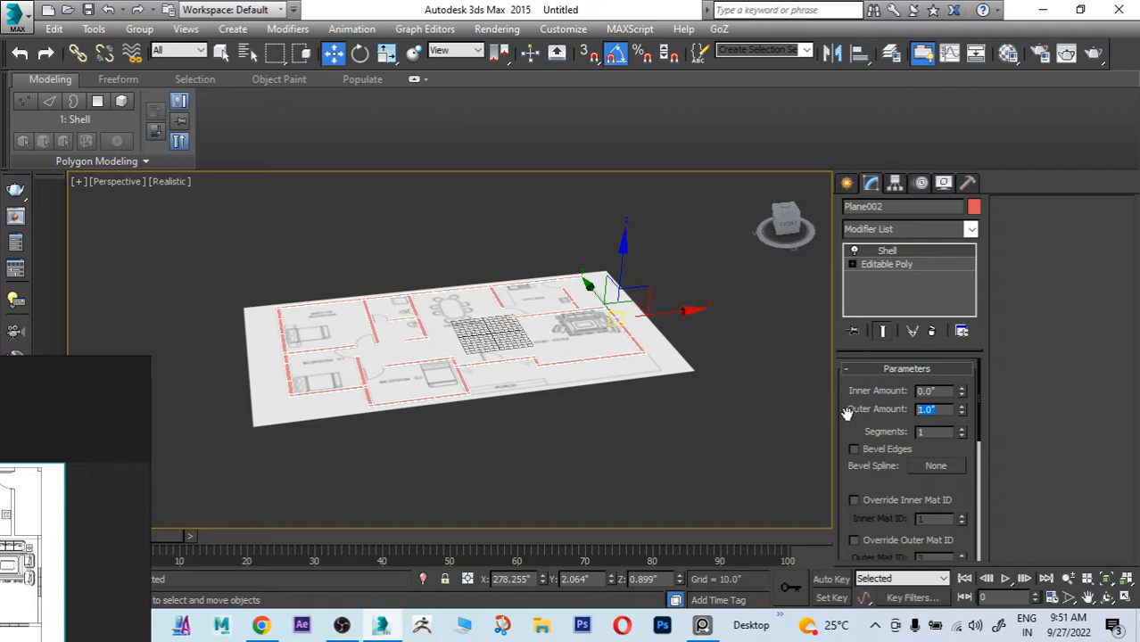
{"action": "type", "text": "144"}
{"action": "key", "text": "Return"}
{"action": "middle_click_drag", "start_coordinate": [450, 388], "coordinate": [589, 371], "text": "alt"}
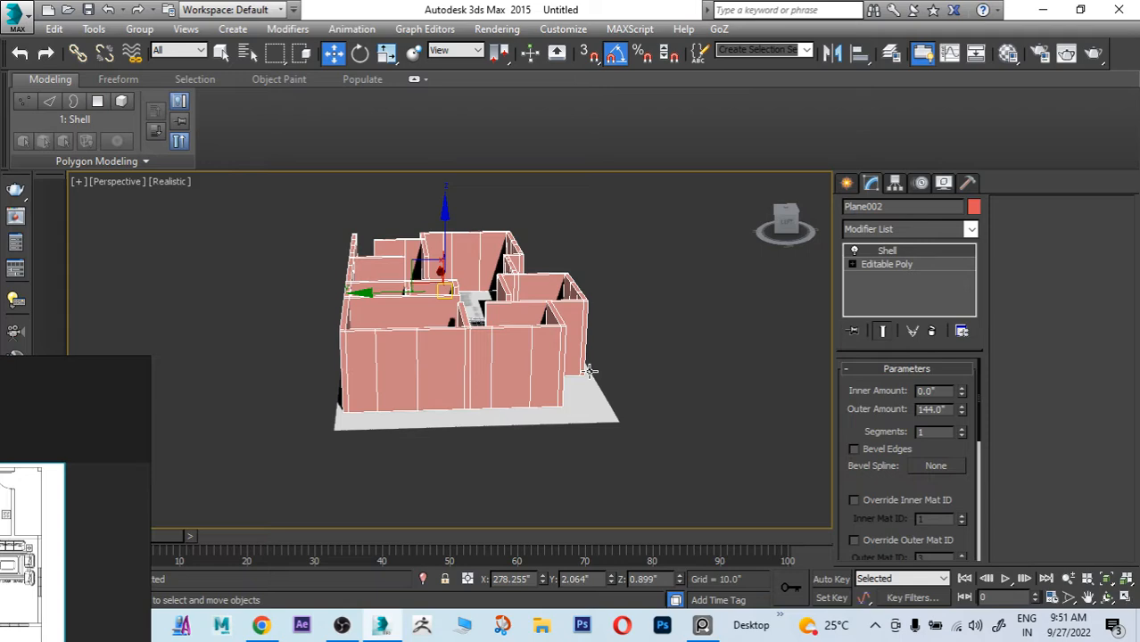
{"action": "middle_click_drag", "start_coordinate": [624, 371], "coordinate": [423, 355], "text": "alt"}
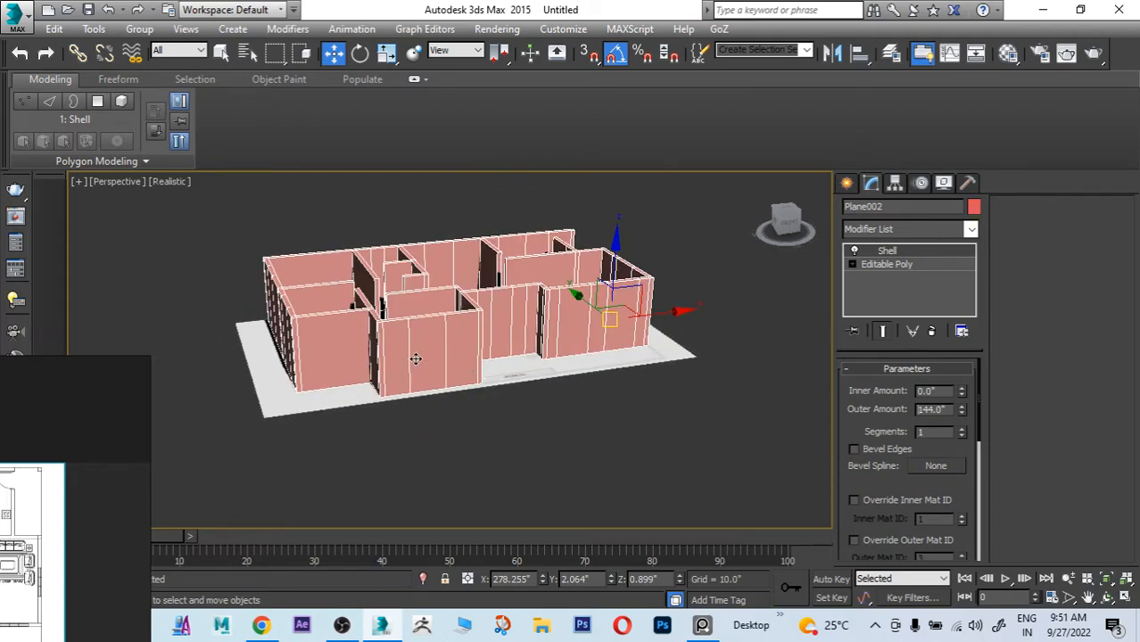
{"action": "left_click", "coordinate": [697, 394]}
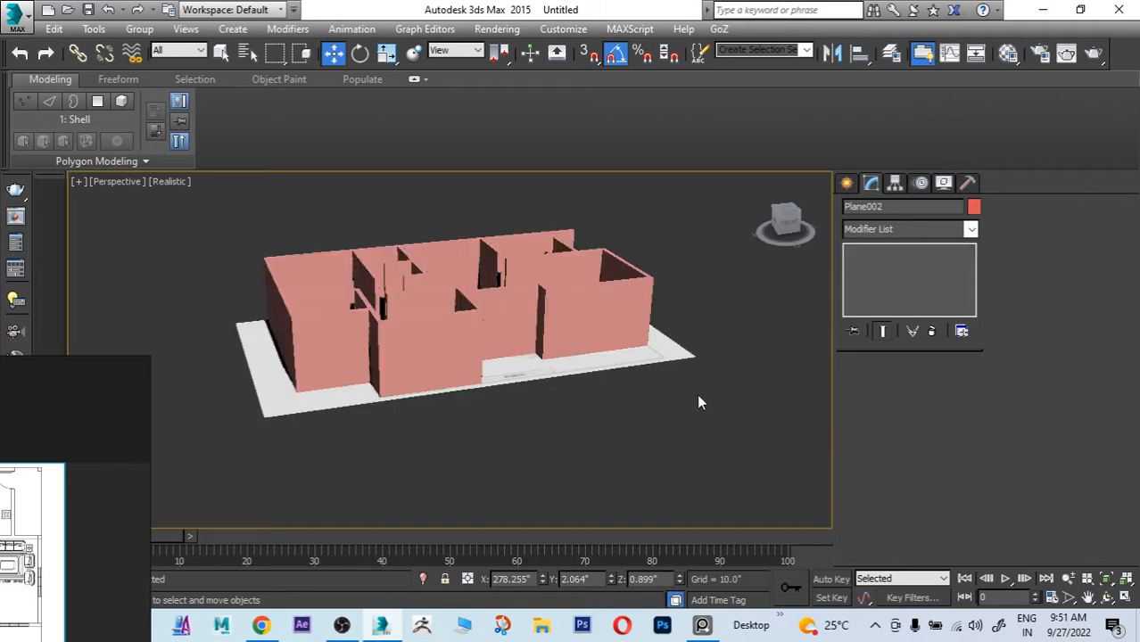
Step: Select the walls in the Front view and add an Edit Poly modifier above the Shell
{"action": "key", "text": "f"}
{"action": "scroll", "coordinate": [438, 311], "scroll_direction": "up", "scroll_amount": 5}
{"action": "left_click", "coordinate": [438, 310]}
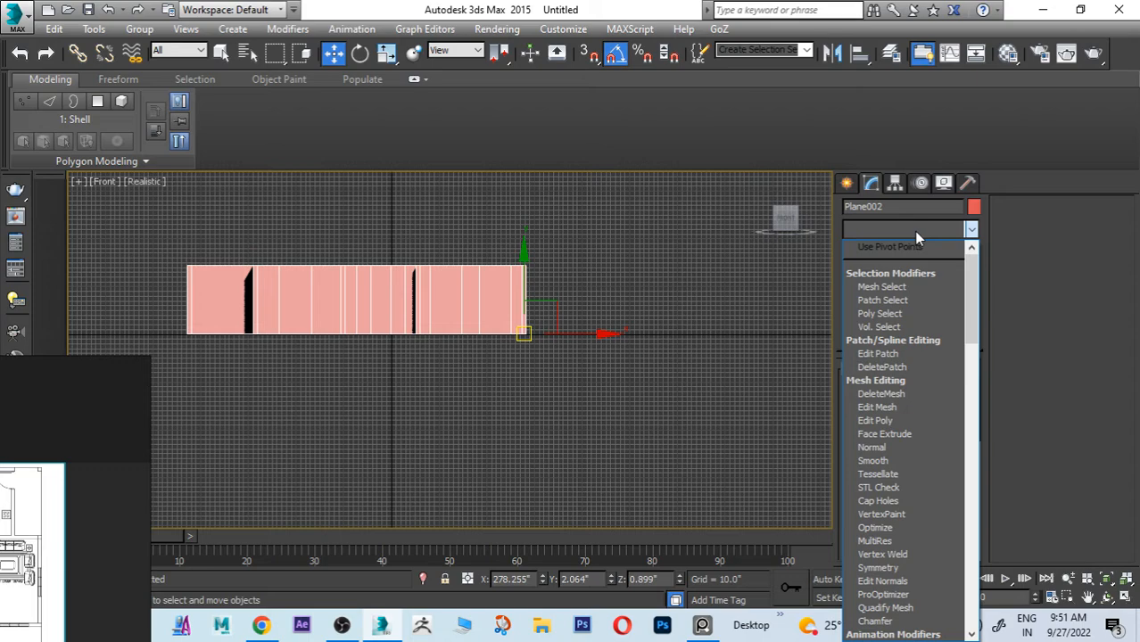
{"action": "key", "text": "e"}
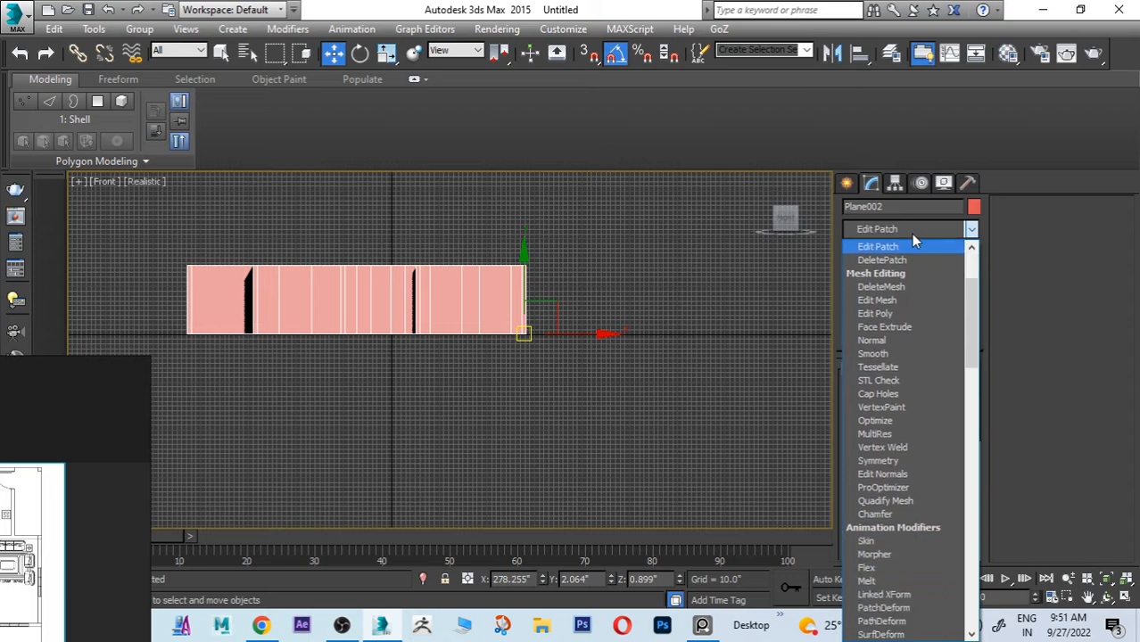
{"action": "left_click", "coordinate": [902, 312]}
{"action": "middle_click_drag", "start_coordinate": [560, 369], "coordinate": [656, 389]}
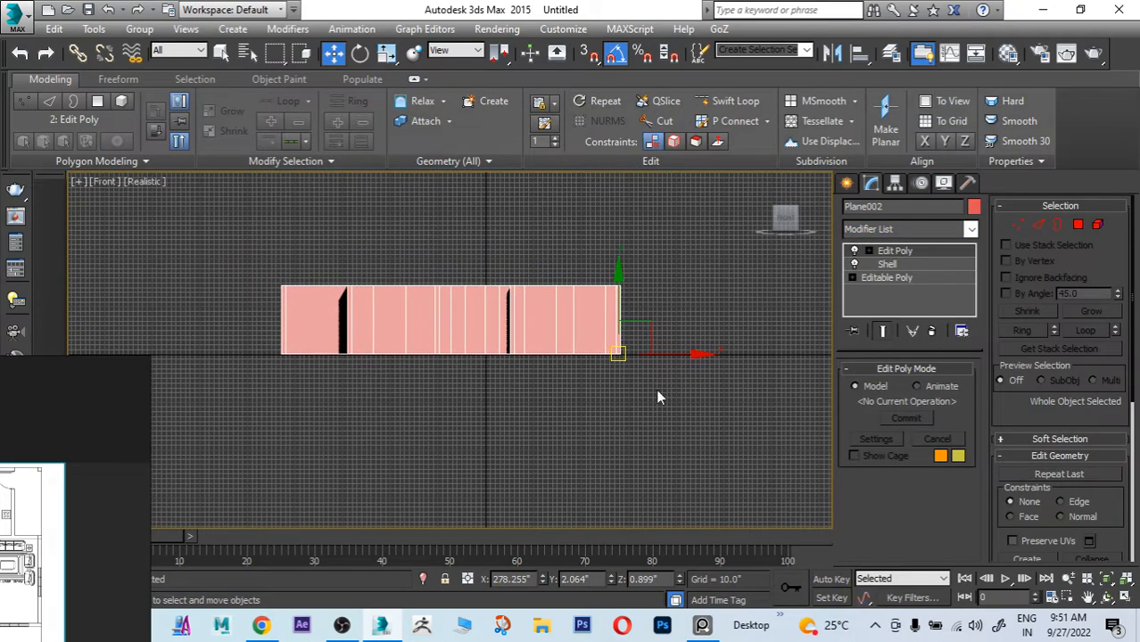
Step: Examine the reference floor plan image around the kitchen, dining area, living room and porch
{"action": "right_click_drag", "start_coordinate": [5, 515], "coordinate": [233, 384]}
{"action": "scroll", "coordinate": [116, 456], "scroll_direction": "up", "scroll_amount": 3}
{"action": "scroll", "coordinate": [143, 479], "scroll_direction": "down", "scroll_amount": 3}
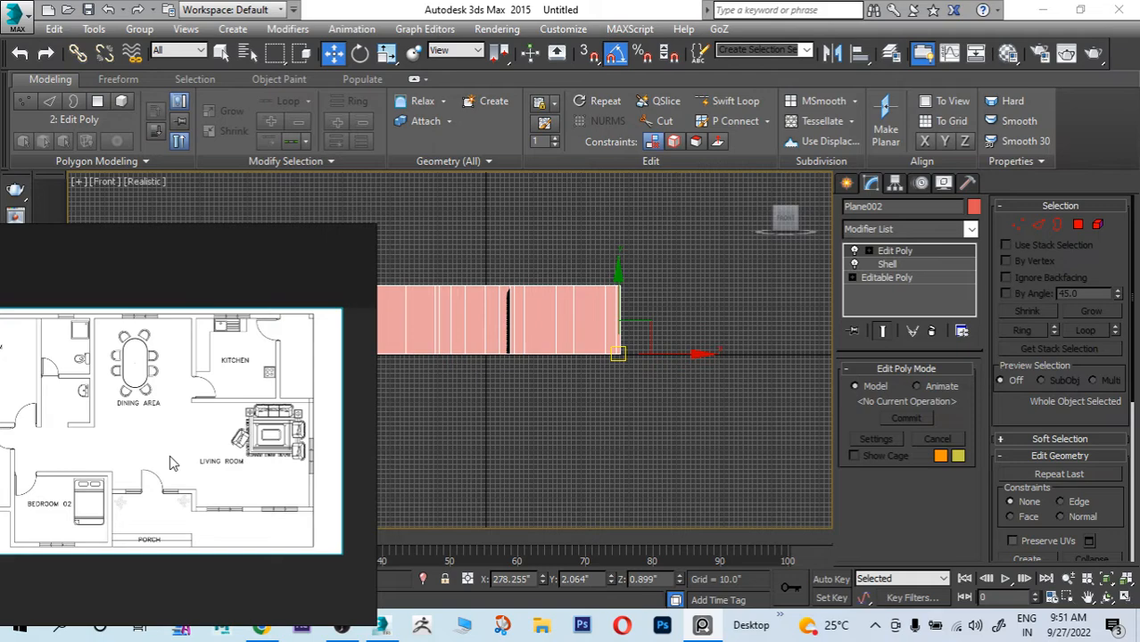
{"action": "right_click_drag", "start_coordinate": [225, 386], "coordinate": [214, 342]}
{"action": "scroll", "coordinate": [572, 302], "scroll_direction": "up", "scroll_amount": 2}
{"action": "scroll", "coordinate": [213, 343], "scroll_direction": "up", "scroll_amount": 3}
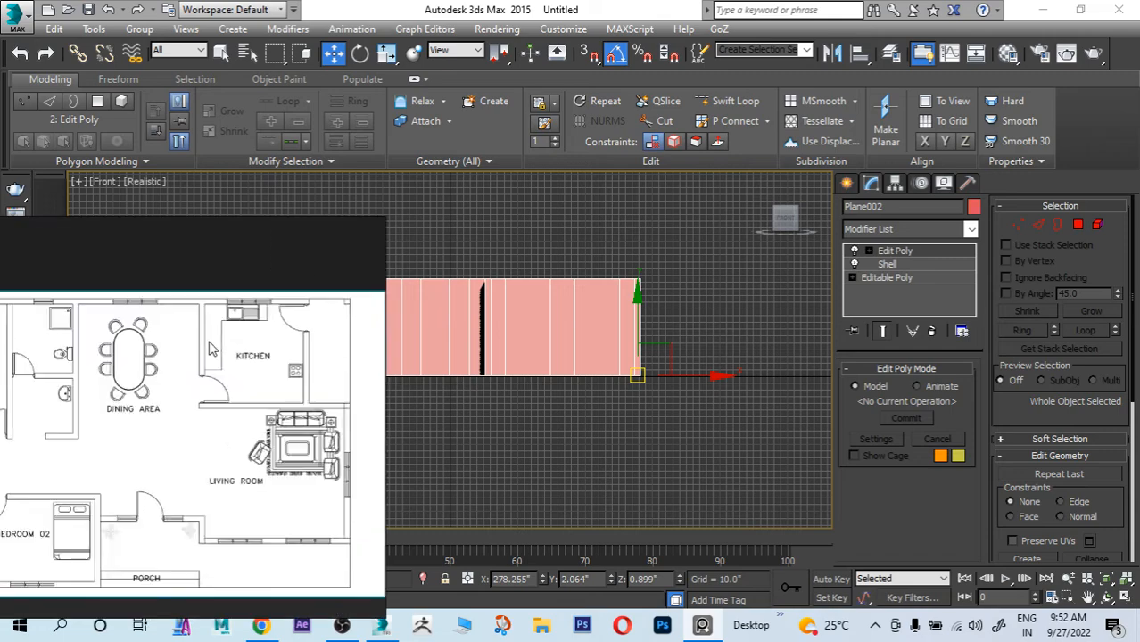
{"action": "scroll", "coordinate": [63, 426], "scroll_direction": "down", "scroll_amount": 2}
{"action": "scroll", "coordinate": [34, 417], "scroll_direction": "down", "scroll_amount": 2}
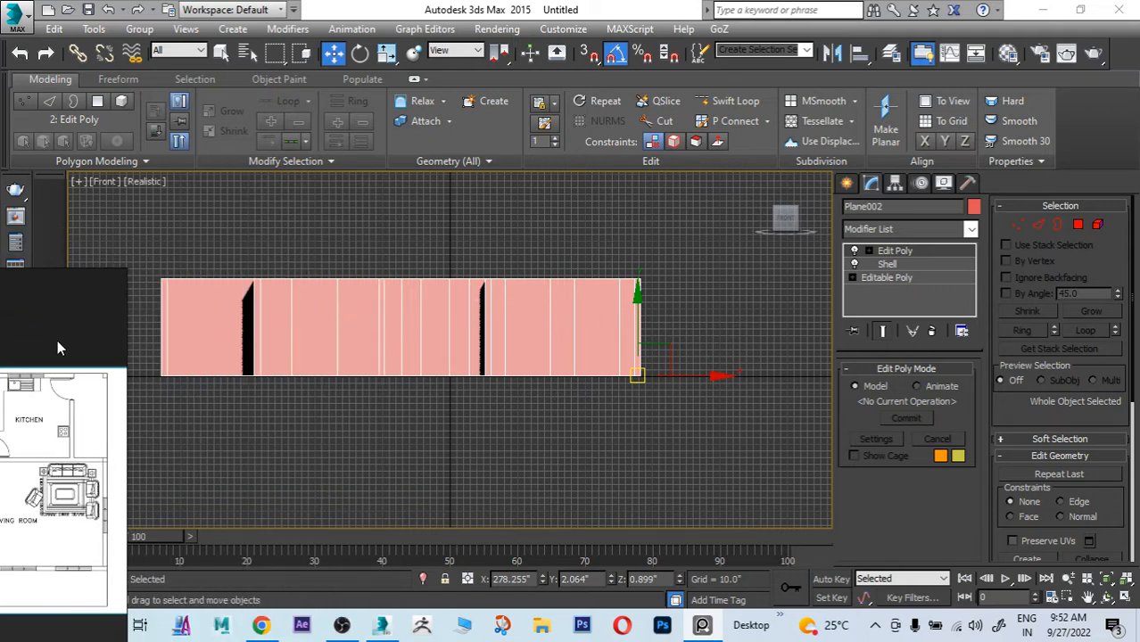
Step: Deselect the walls and set the Front view to Shaded display with edged faces
{"action": "left_click", "coordinate": [464, 423]}
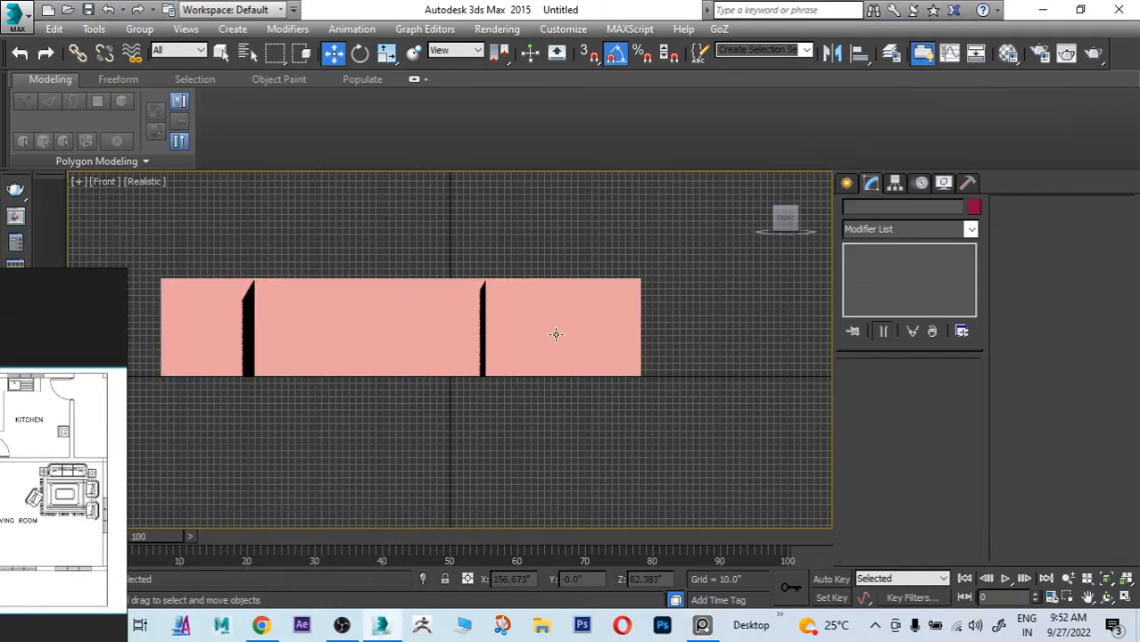
{"action": "left_click", "coordinate": [152, 183]}
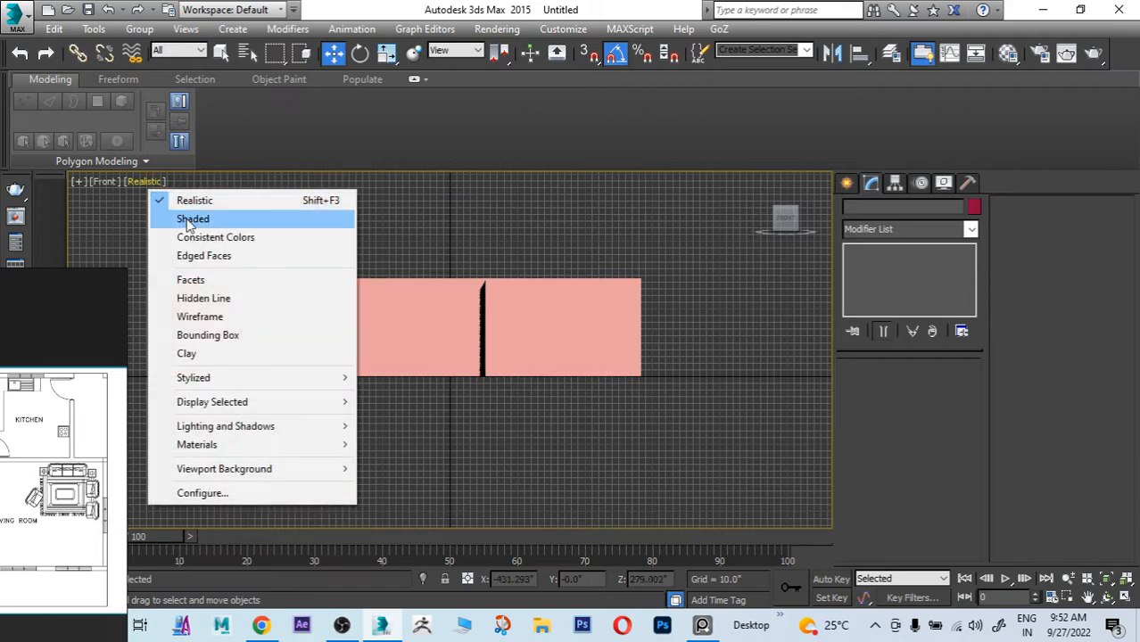
{"action": "left_click", "coordinate": [182, 218]}
{"action": "key", "text": "F4"}
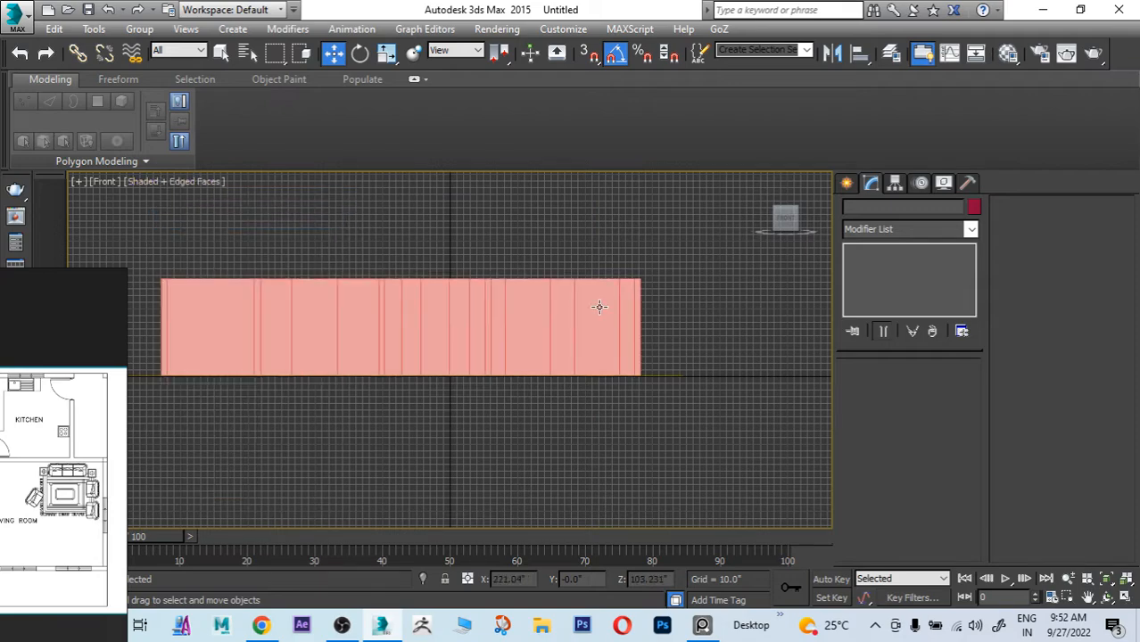
{"action": "middle_click_drag", "start_coordinate": [677, 317], "coordinate": [658, 321]}
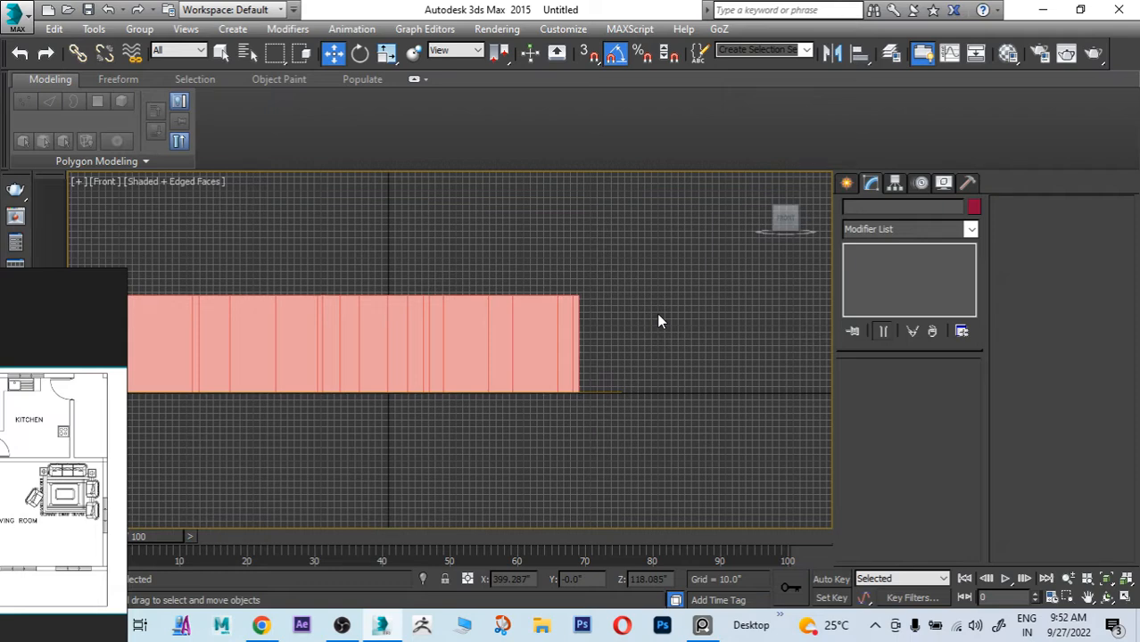
{"action": "scroll", "coordinate": [578, 319], "scroll_direction": "up", "scroll_amount": 4}
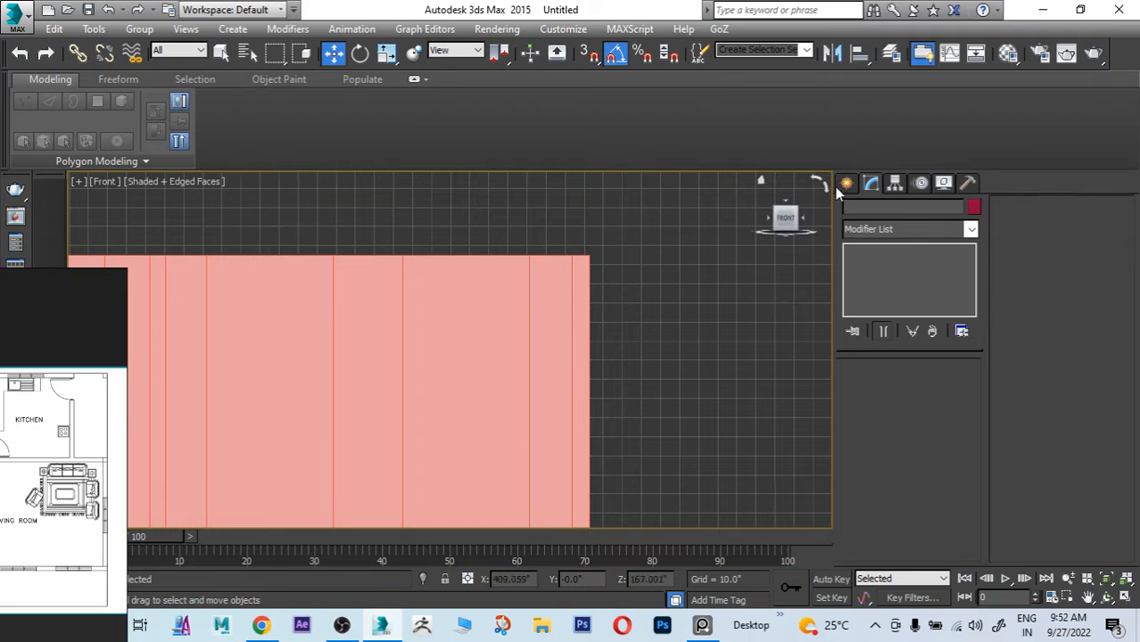
Step: Create a standard box beside the walls in the Perspective view, about 148 by 25 inches and 150 inches high
{"action": "key", "text": "p"}
{"action": "scroll", "coordinate": [544, 324], "scroll_direction": "down", "scroll_amount": 5}
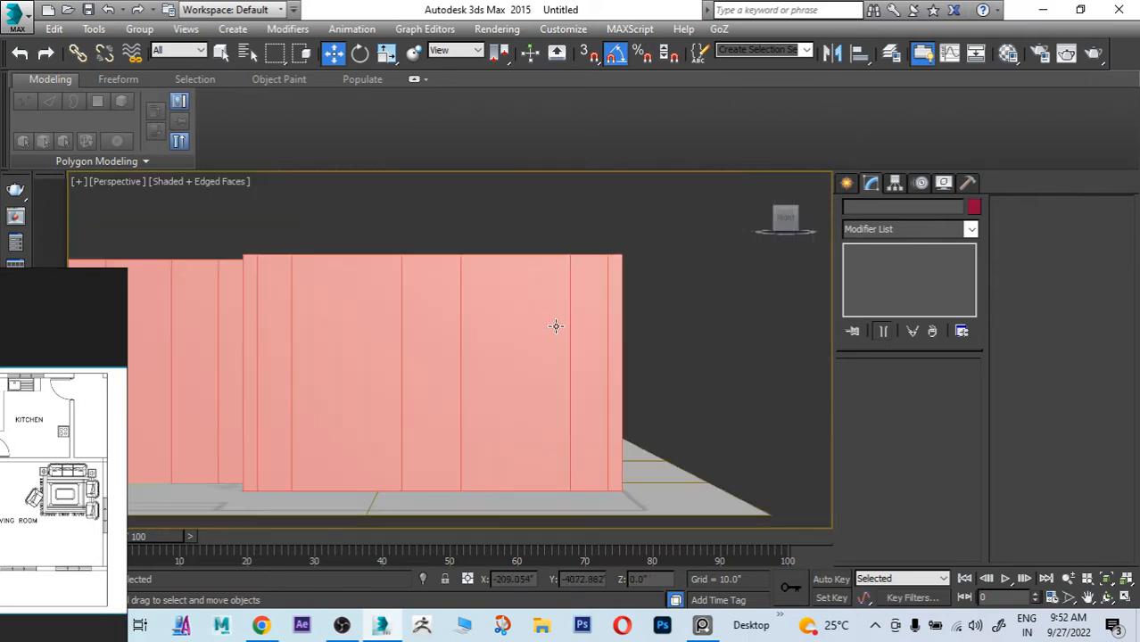
{"action": "left_click", "coordinate": [847, 182]}
{"action": "middle_click_drag", "start_coordinate": [629, 311], "coordinate": [644, 348], "text": "alt"}
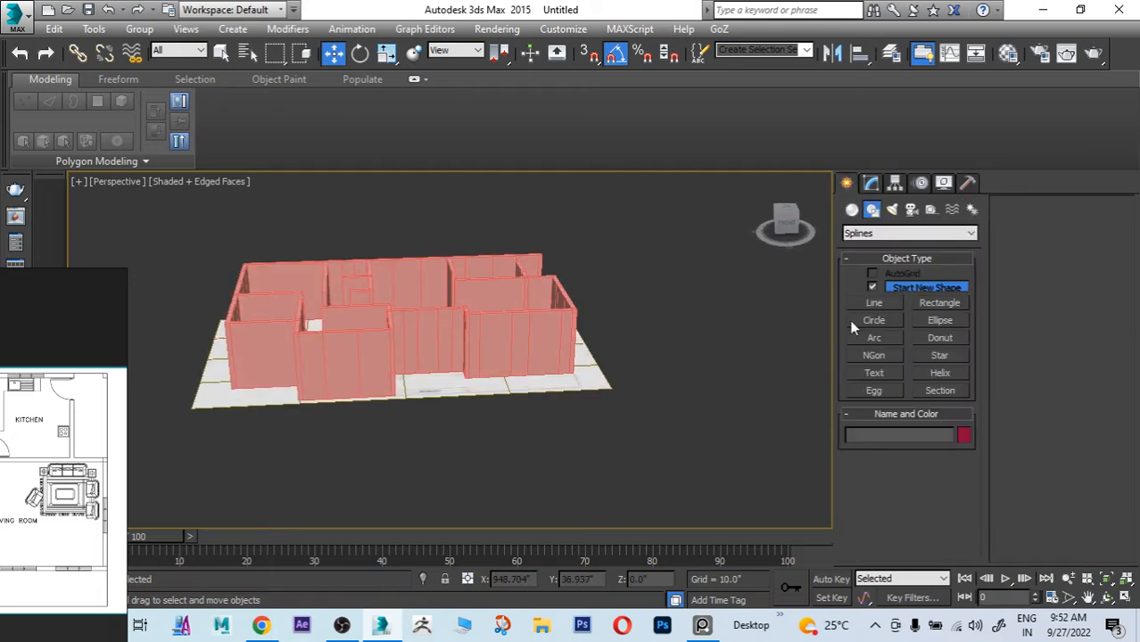
{"action": "left_click", "coordinate": [852, 210]}
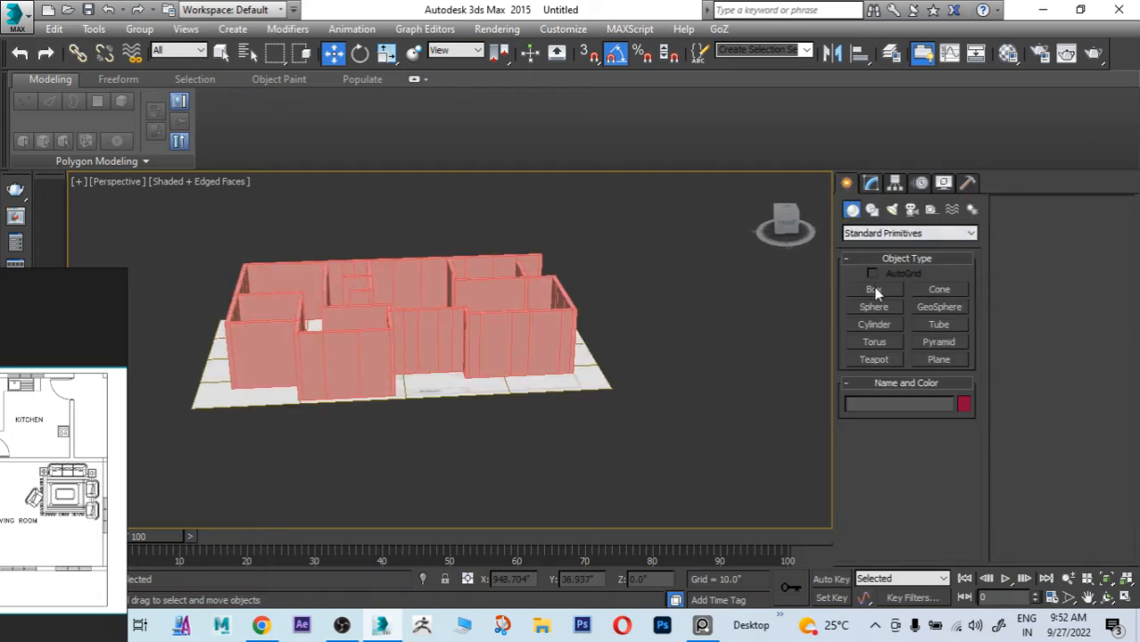
{"action": "left_click", "coordinate": [874, 287]}
{"action": "left_click_drag", "start_coordinate": [633, 360], "coordinate": [666, 389]}
{"action": "left_click", "coordinate": [669, 321]}
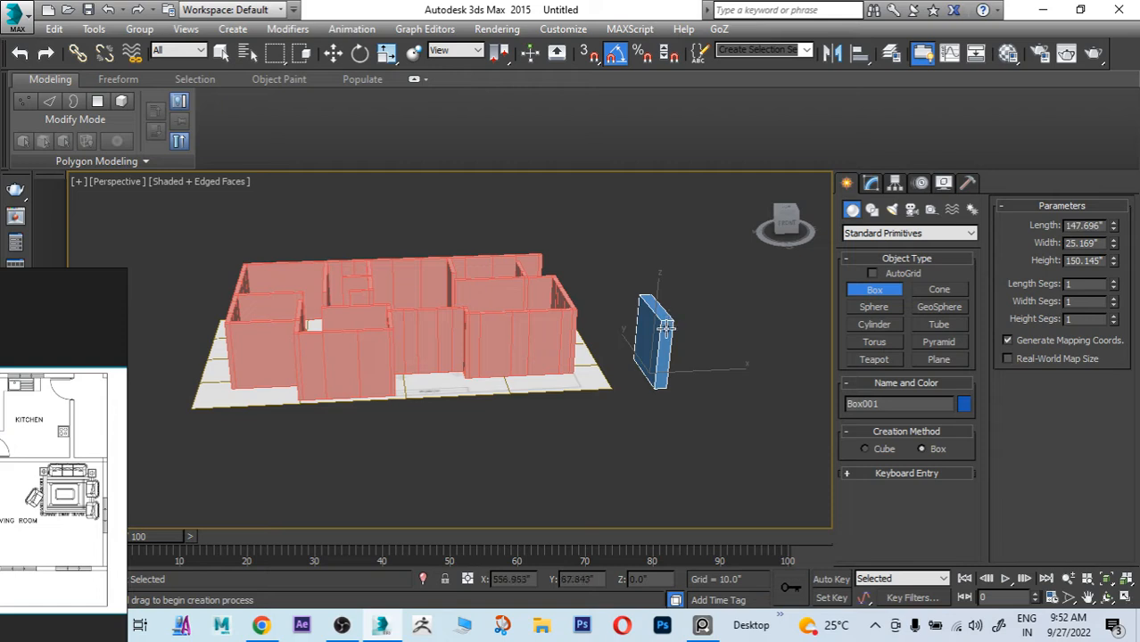
{"action": "right_click", "coordinate": [669, 334]}
Step: Set the box's height to 72 inches and deselect it
{"action": "left_click", "coordinate": [871, 183]}
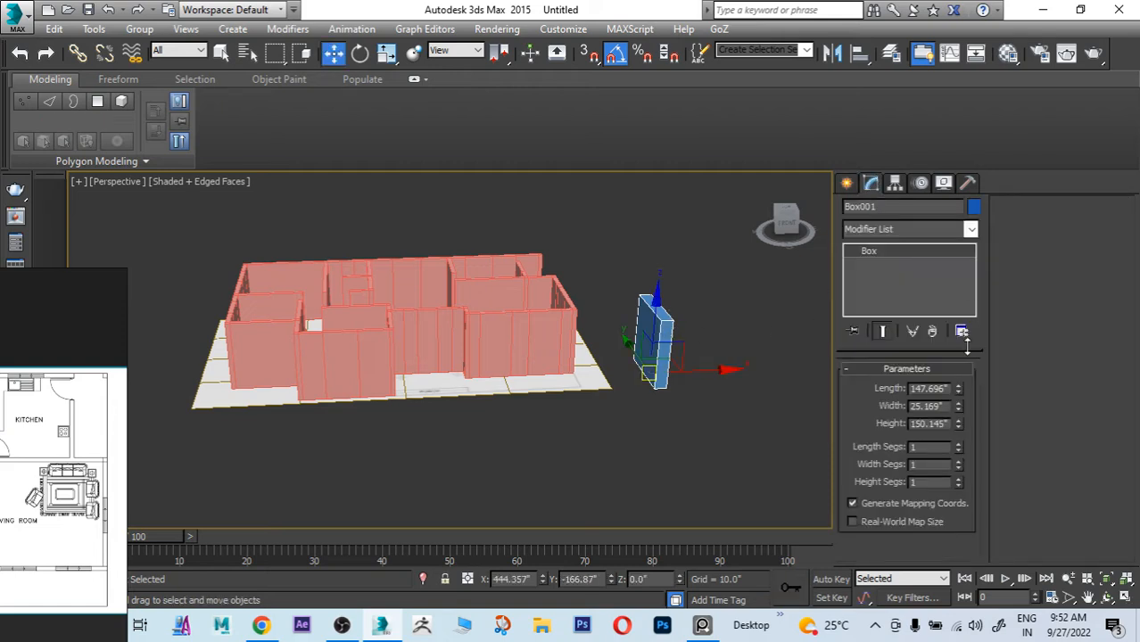
{"action": "left_click_drag", "start_coordinate": [958, 425], "coordinate": [959, 423]}
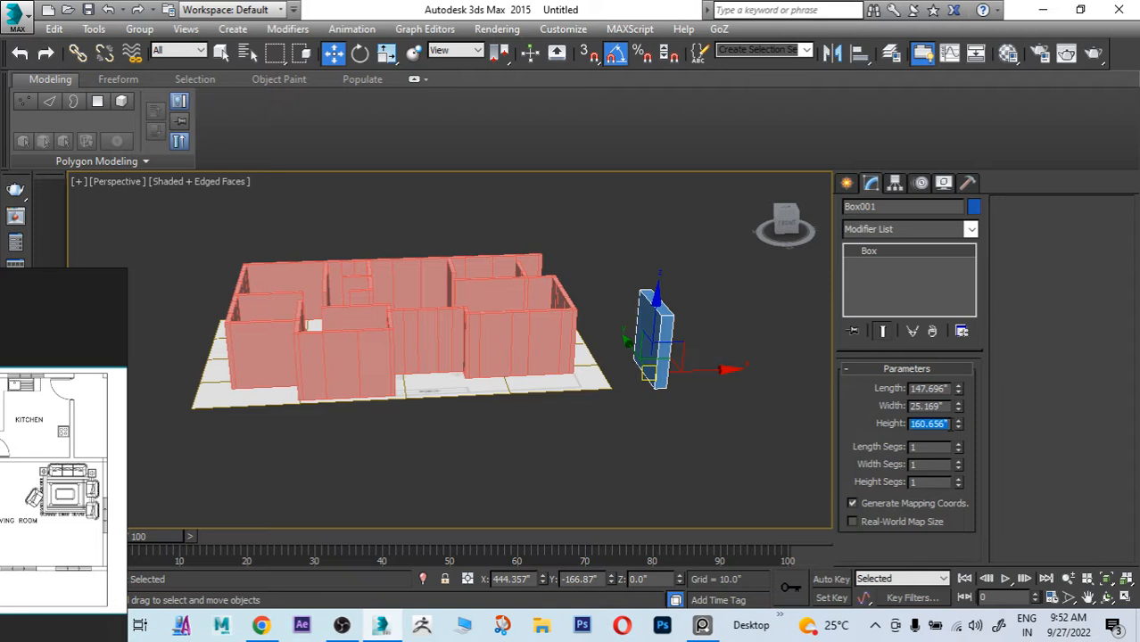
{"action": "type", "text": "71"}
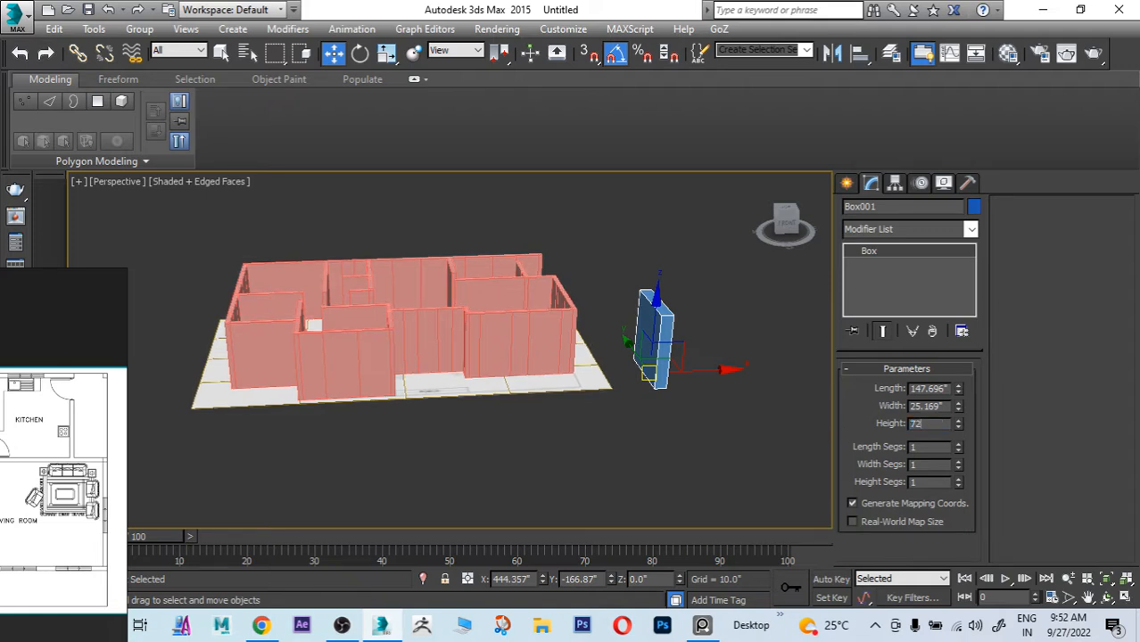
{"action": "key", "text": "Return"}
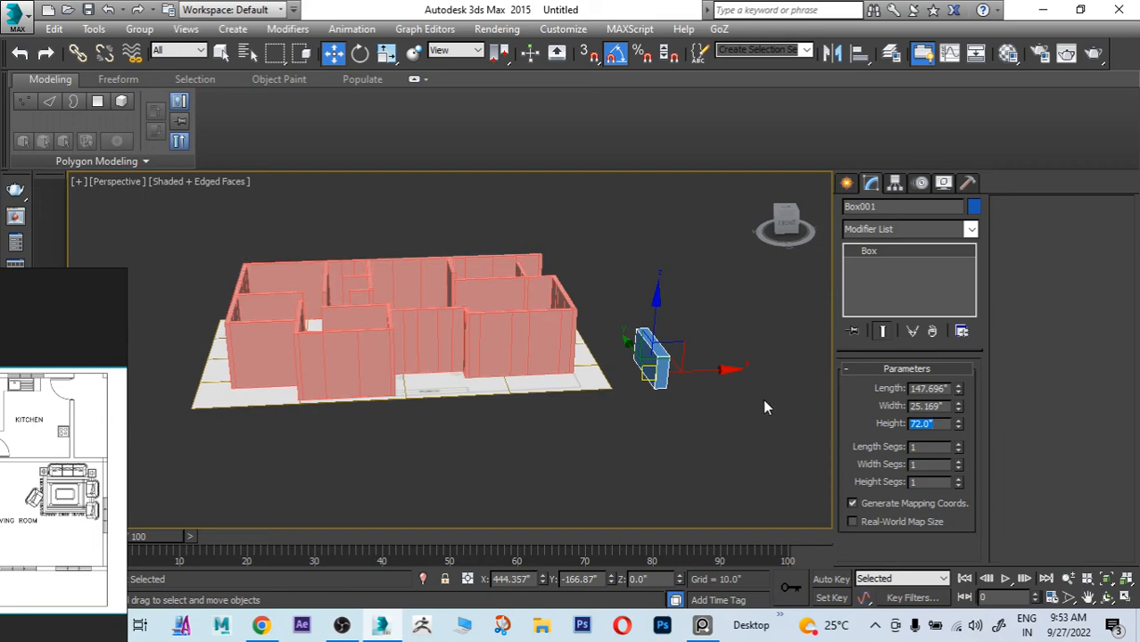
{"action": "left_click", "coordinate": [725, 413]}
Step: In the Front view, move the box along X until its side touches the end of the walls
{"action": "key", "text": "f"}
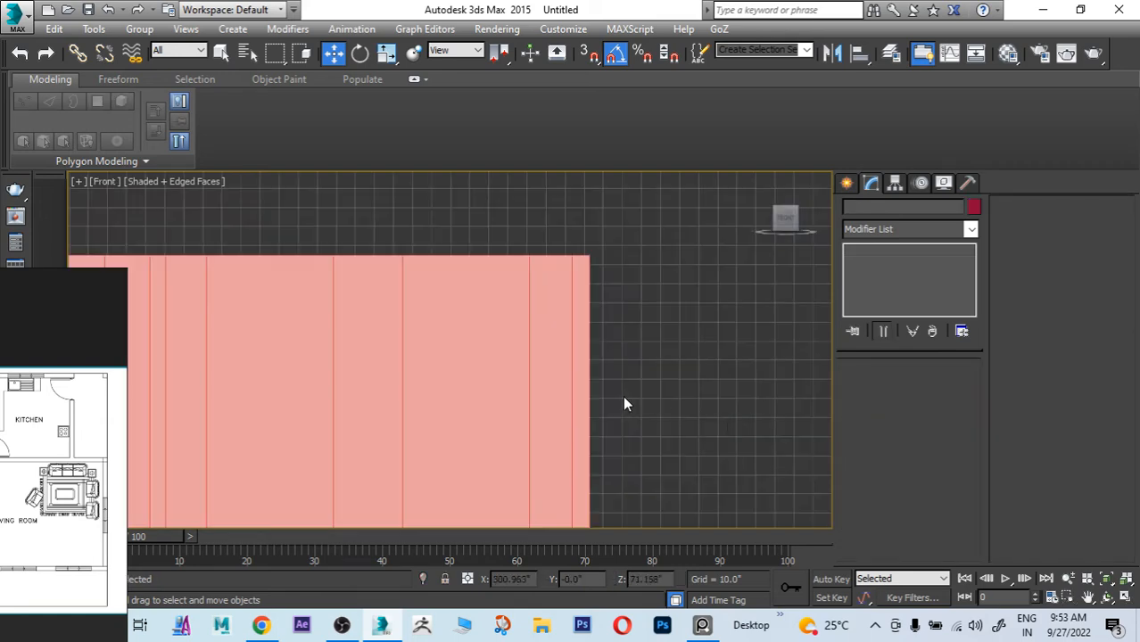
{"action": "left_click", "coordinate": [716, 419]}
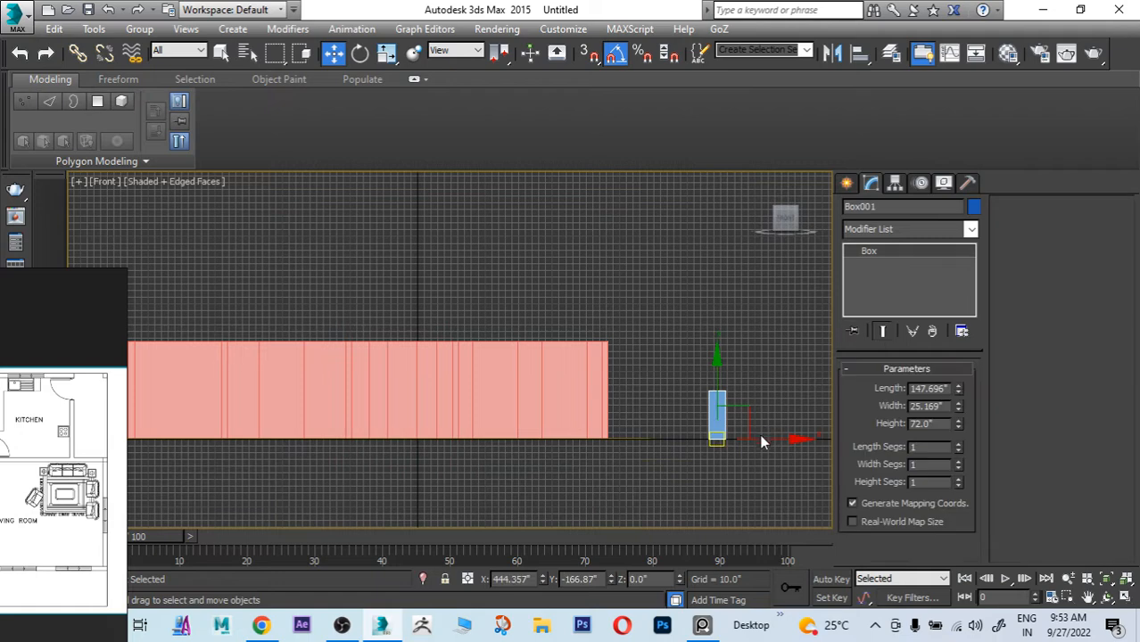
{"action": "left_click_drag", "start_coordinate": [728, 436], "coordinate": [631, 436]}
{"action": "scroll", "coordinate": [615, 413], "scroll_direction": "up", "scroll_amount": 5}
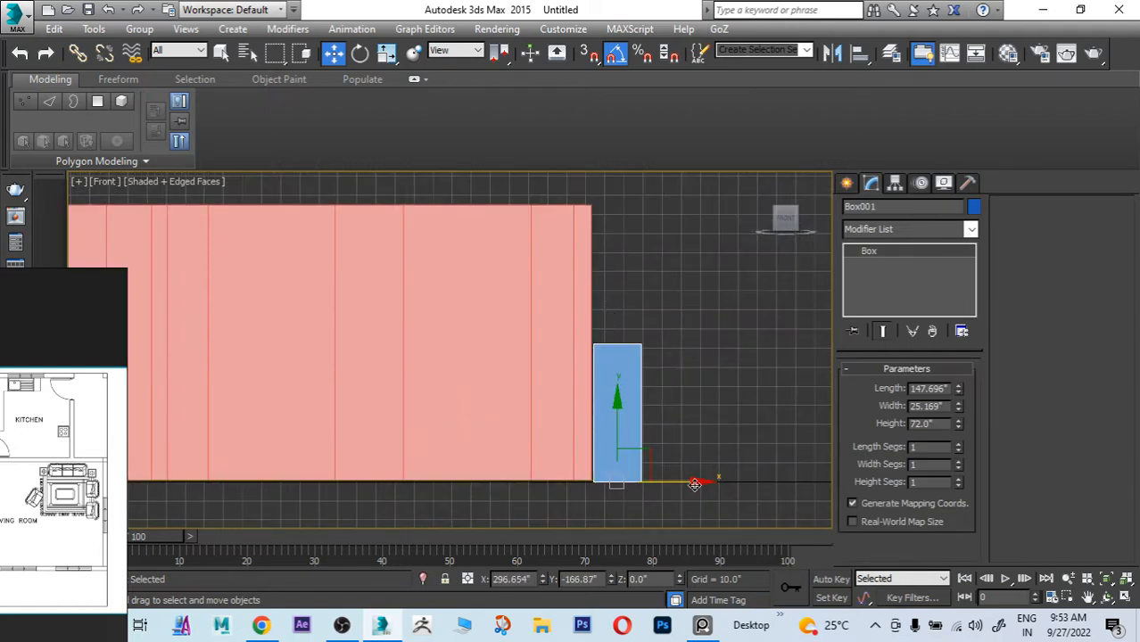
{"action": "left_click_drag", "start_coordinate": [696, 482], "coordinate": [693, 484]}
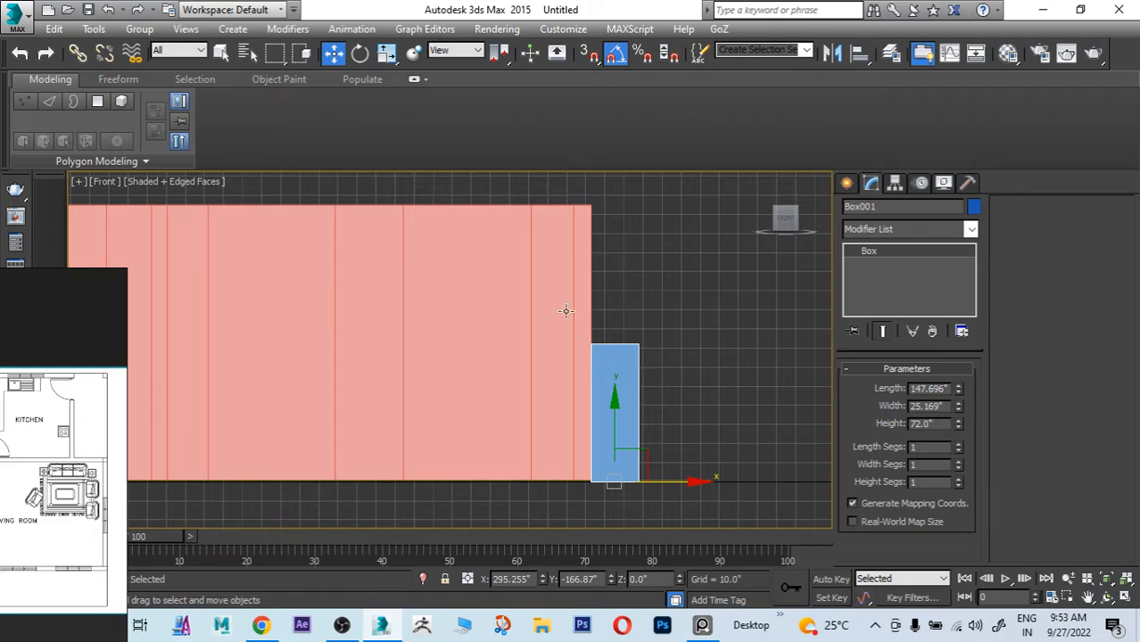
Step: Select the walls and set their Shell modifier's outer amount to 120 inches
{"action": "left_click", "coordinate": [551, 268]}
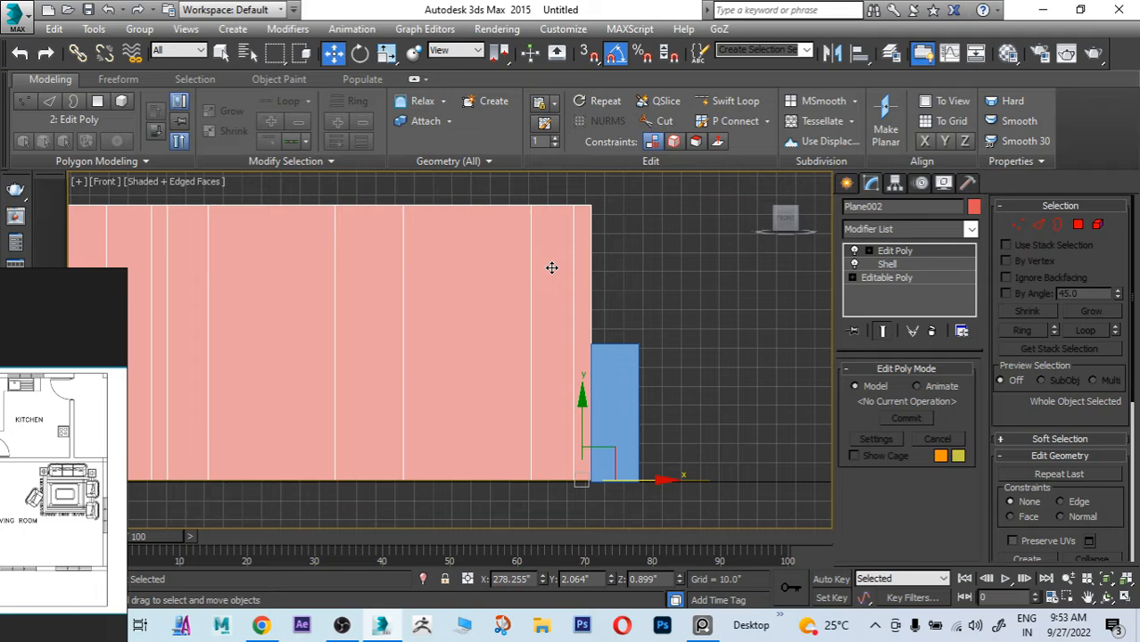
{"action": "left_click", "coordinate": [888, 265]}
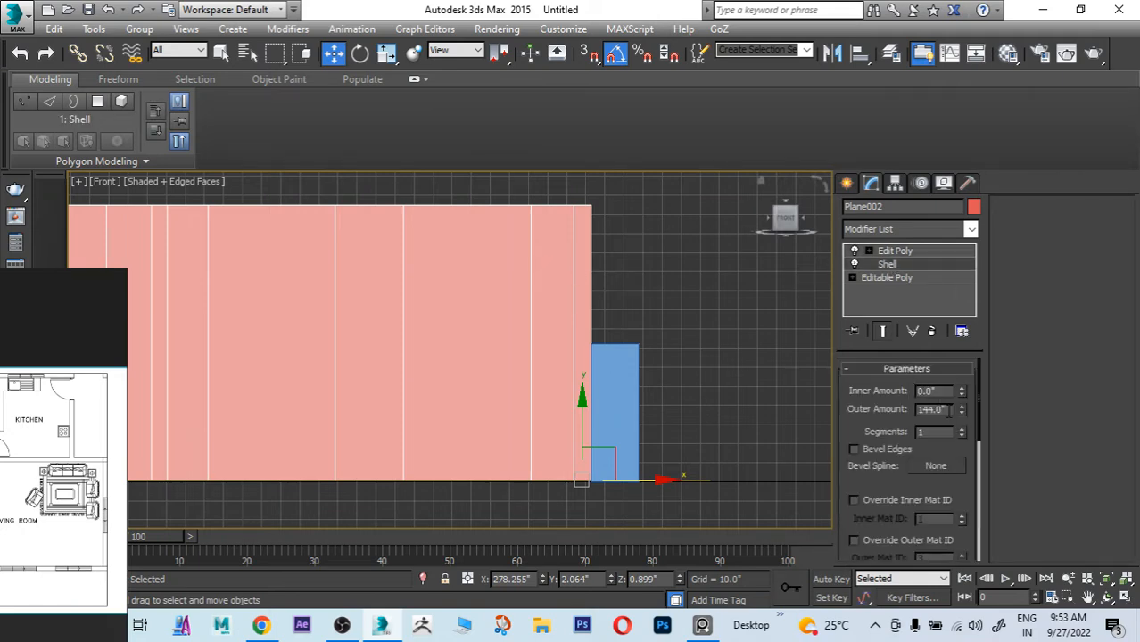
{"action": "left_click_drag", "start_coordinate": [947, 410], "coordinate": [877, 412]}
{"action": "type", "text": "120"}
{"action": "key", "text": "Return"}
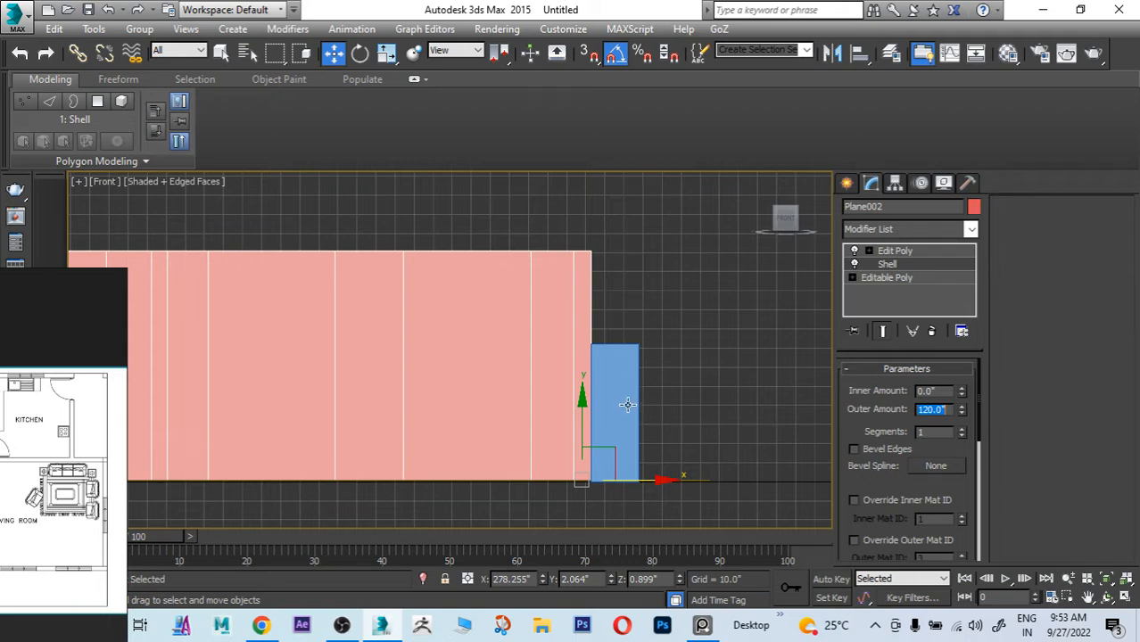
Step: Raise the box by about 0.9 inch to align its base with the bottom of the walls
{"action": "left_click", "coordinate": [611, 373]}
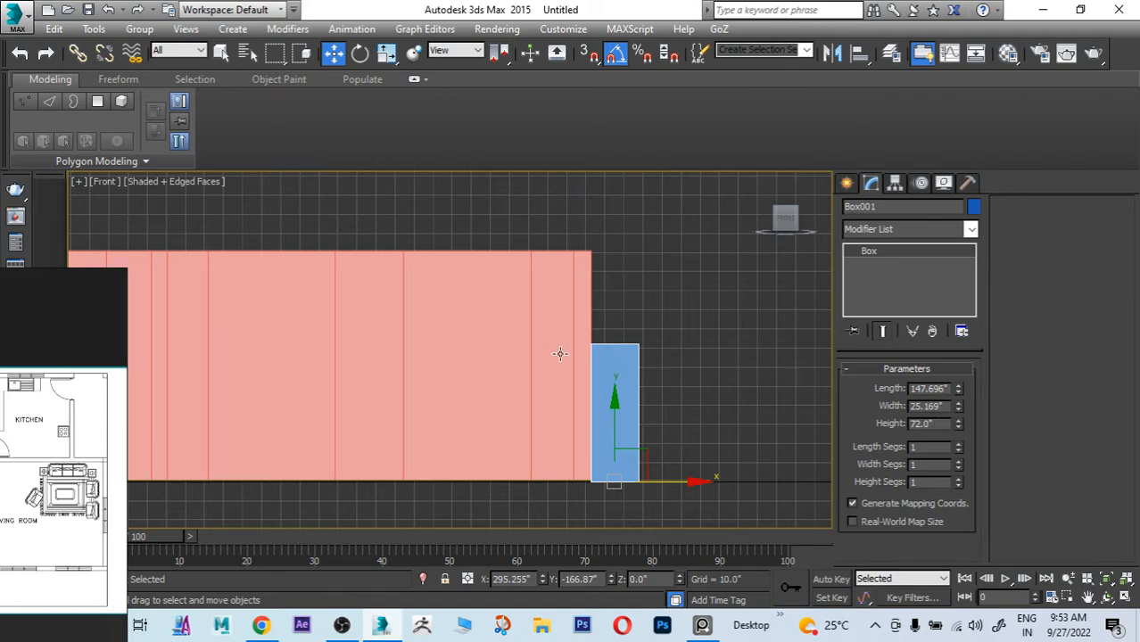
{"action": "scroll", "coordinate": [627, 482], "scroll_direction": "up", "scroll_amount": 8}
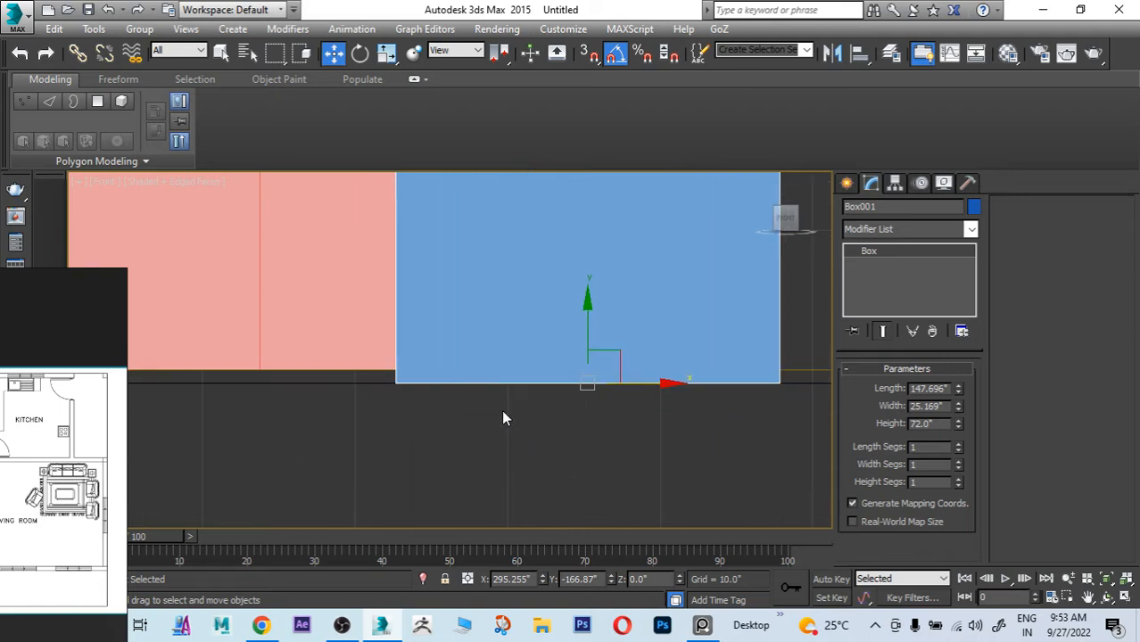
{"action": "left_click_drag", "start_coordinate": [586, 321], "coordinate": [589, 305]}
{"action": "scroll", "coordinate": [696, 471], "scroll_direction": "down", "scroll_amount": 10}
Step: Select the walls, enter Edge level in Edit Poly, and raise a Slice Plane to about 72 inches
{"action": "left_click", "coordinate": [596, 348]}
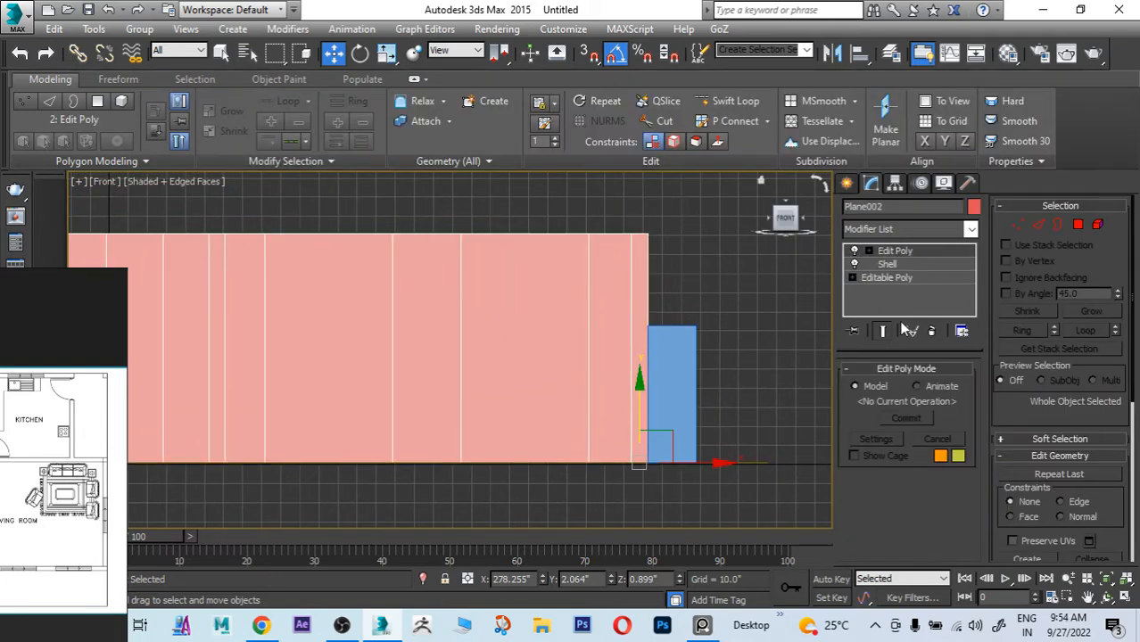
{"action": "left_click_drag", "start_coordinate": [1025, 421], "coordinate": [1025, 456]}
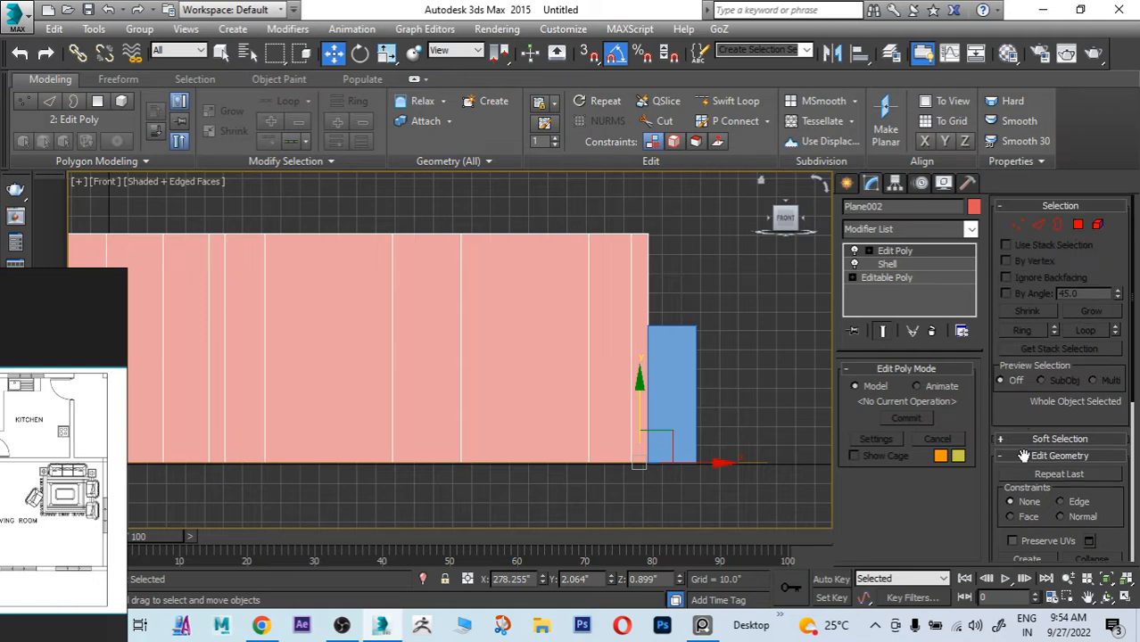
{"action": "left_click", "coordinate": [1038, 225]}
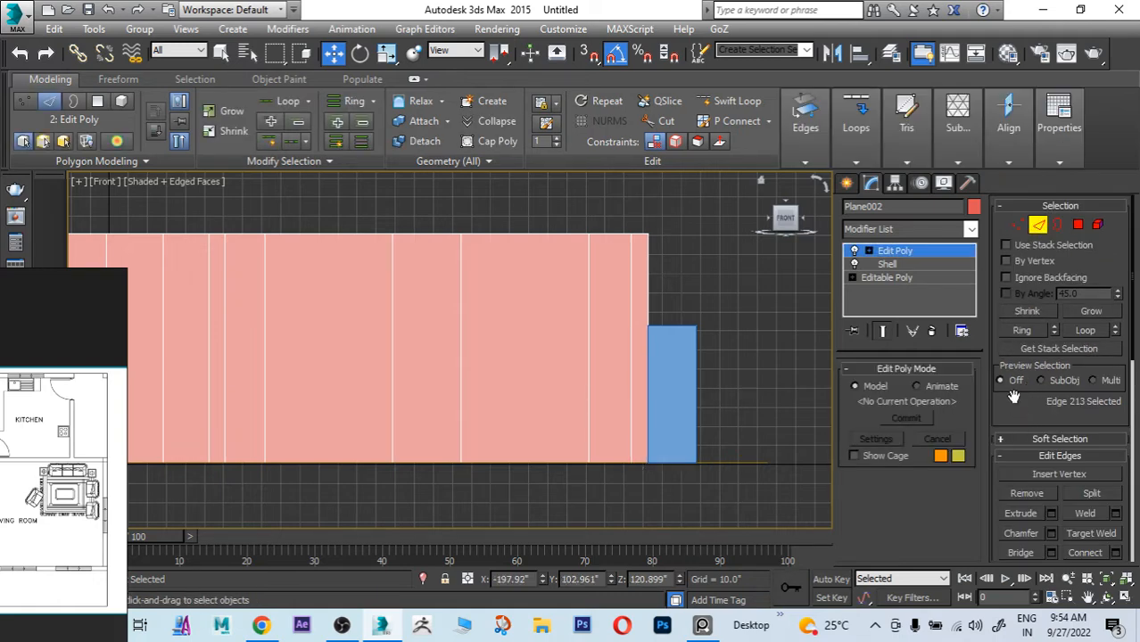
{"action": "left_click_drag", "start_coordinate": [1014, 397], "coordinate": [1000, 168]}
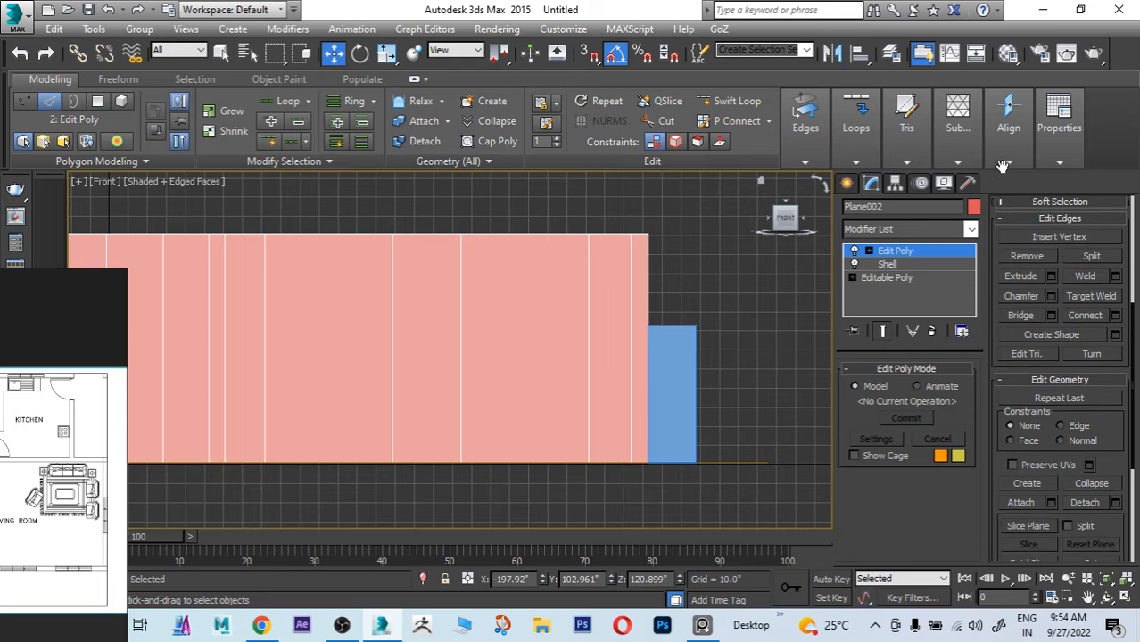
{"action": "left_click", "coordinate": [1021, 526]}
{"action": "scroll", "coordinate": [727, 461], "scroll_direction": "down", "scroll_amount": 3}
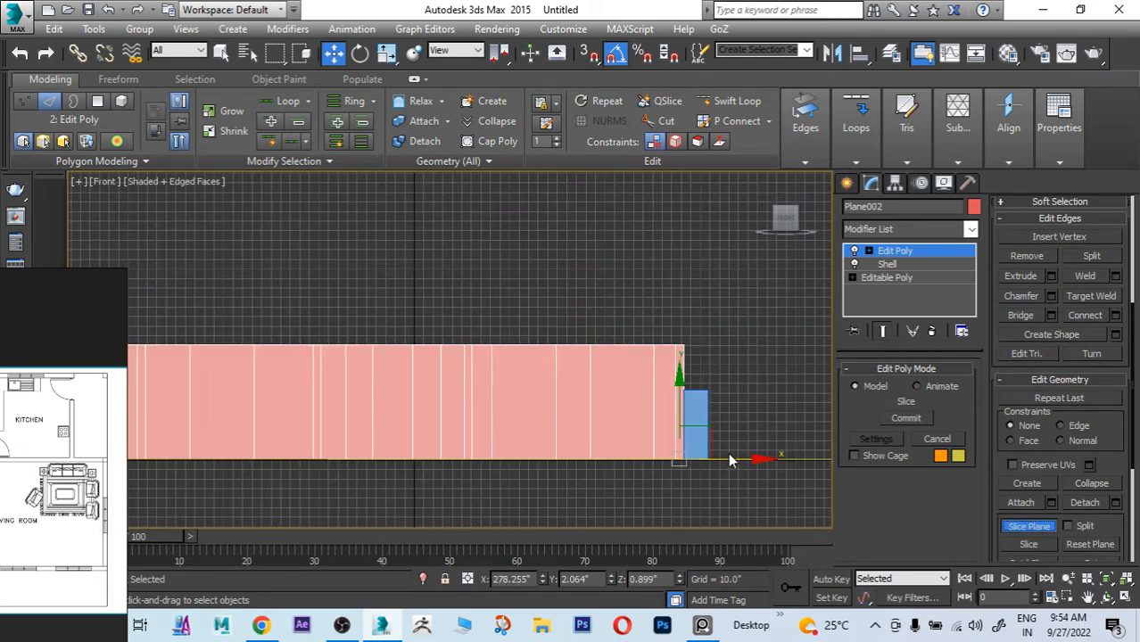
{"action": "left_click_drag", "start_coordinate": [681, 397], "coordinate": [676, 331]}
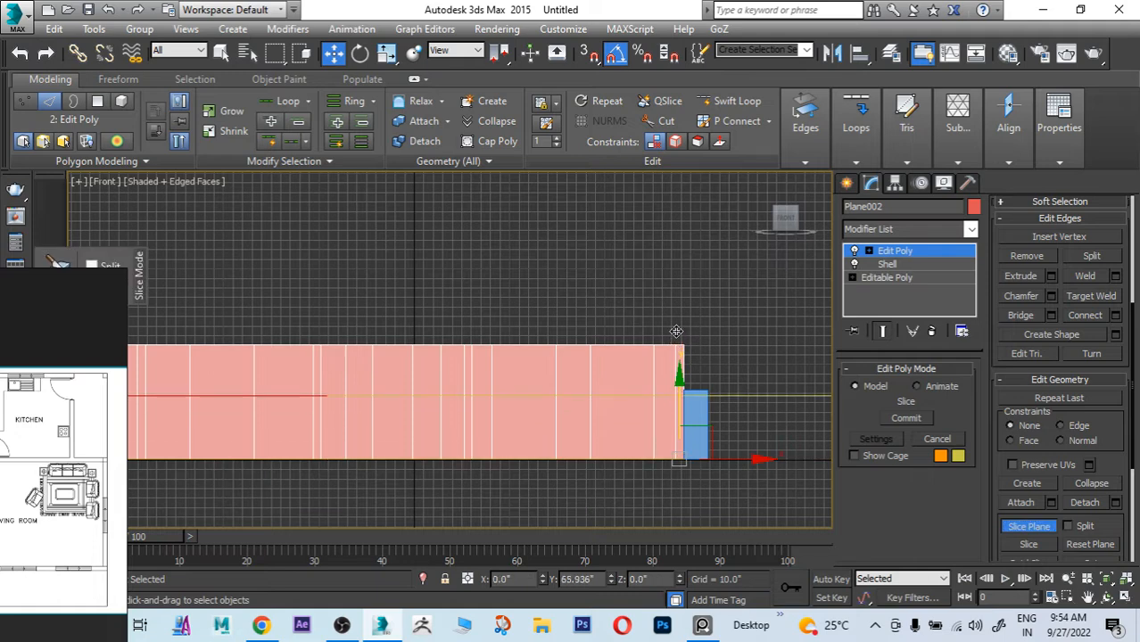
Step: Align the slice plane with the top of the box at about 73 inches and slice the walls there
{"action": "scroll", "coordinate": [683, 401], "scroll_direction": "up", "scroll_amount": 5}
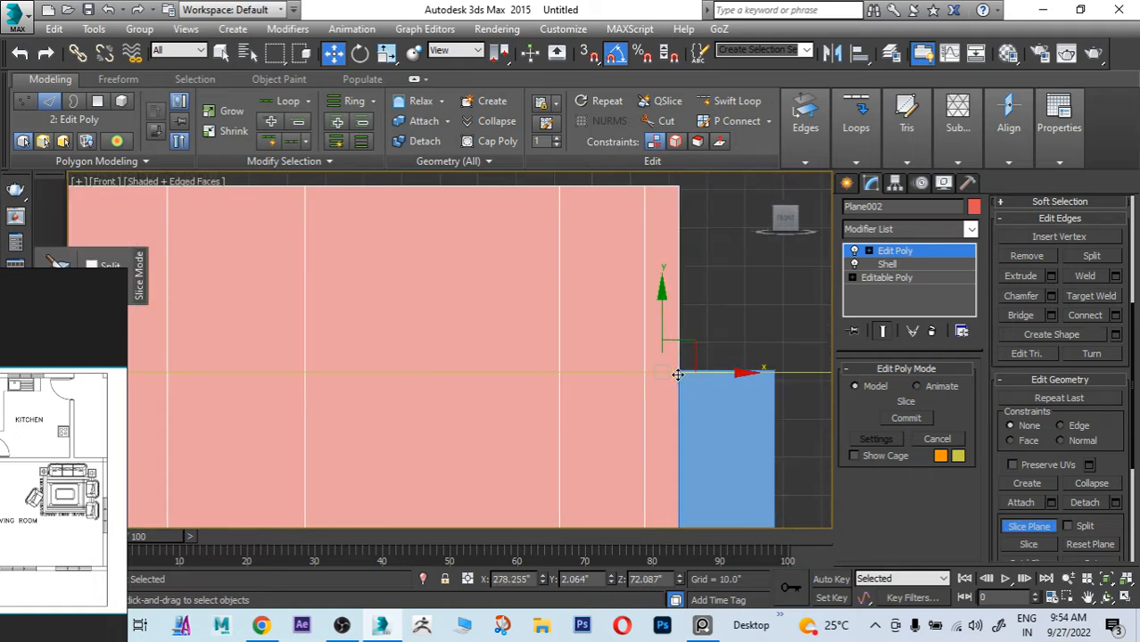
{"action": "scroll", "coordinate": [678, 375], "scroll_direction": "up", "scroll_amount": 3}
{"action": "left_click_drag", "start_coordinate": [634, 311], "coordinate": [640, 300]}
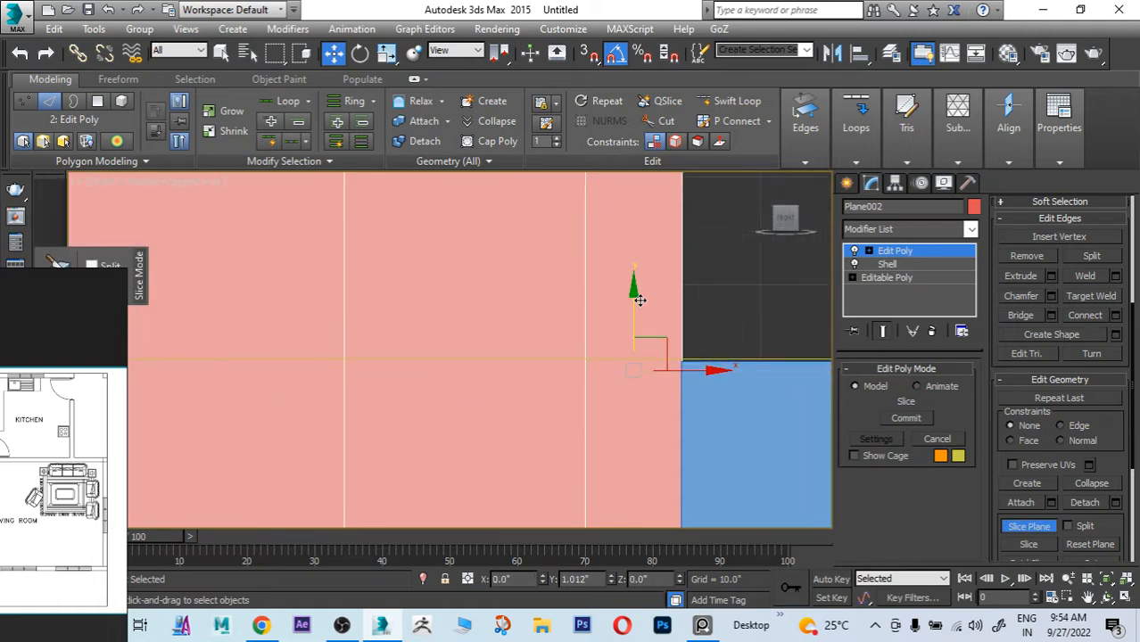
{"action": "scroll", "coordinate": [627, 401], "scroll_direction": "down", "scroll_amount": 4}
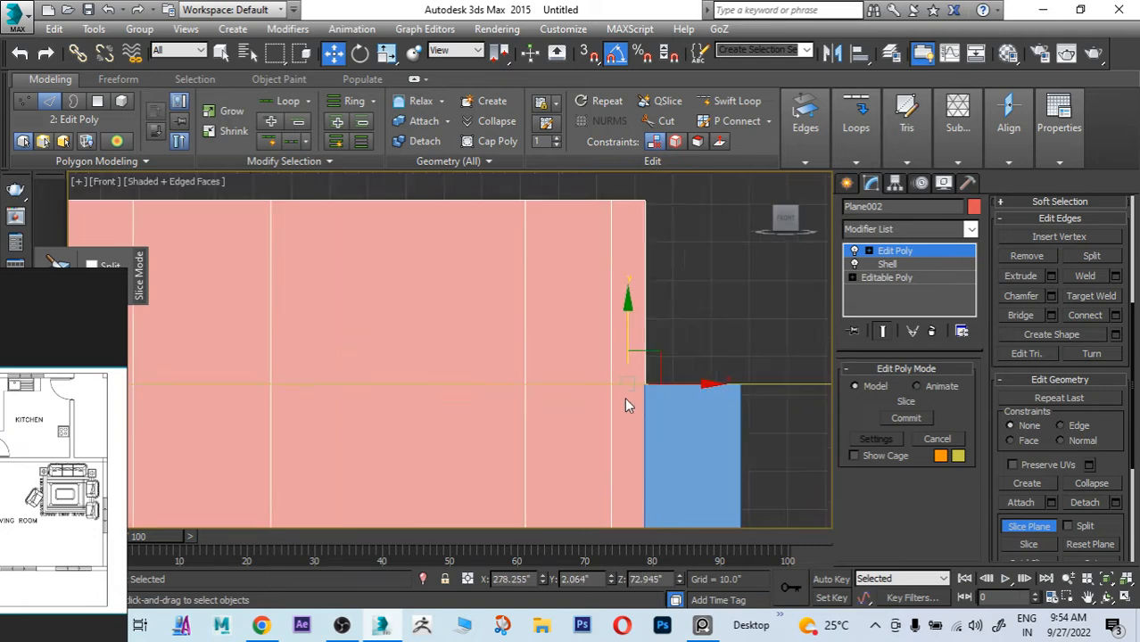
{"action": "scroll", "coordinate": [624, 406], "scroll_direction": "down", "scroll_amount": 4}
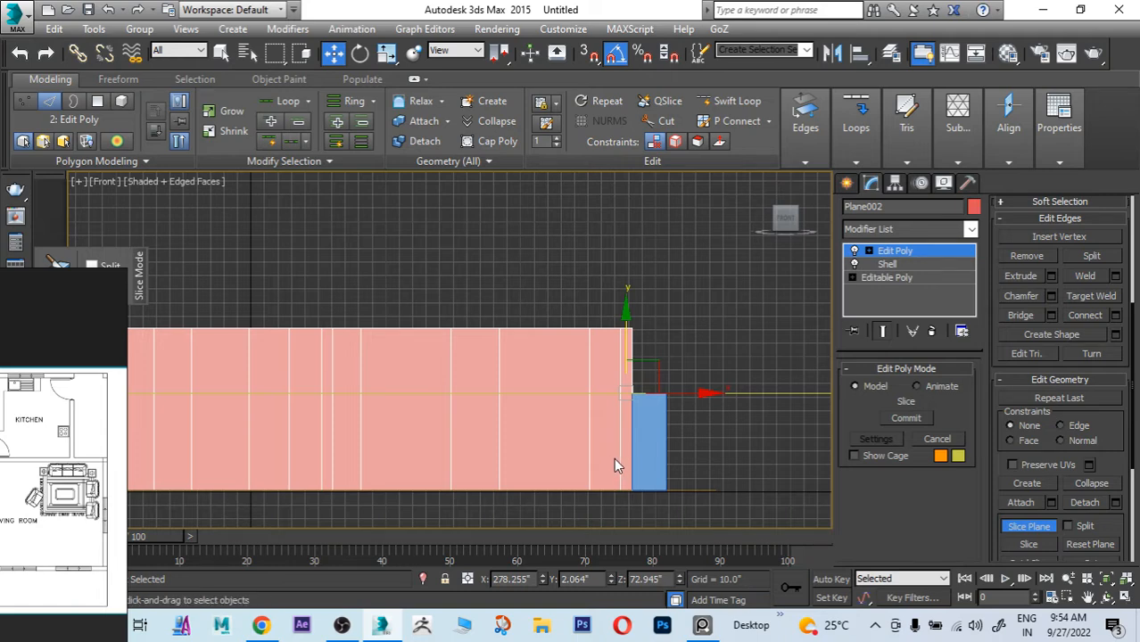
{"action": "left_click", "coordinate": [847, 183]}
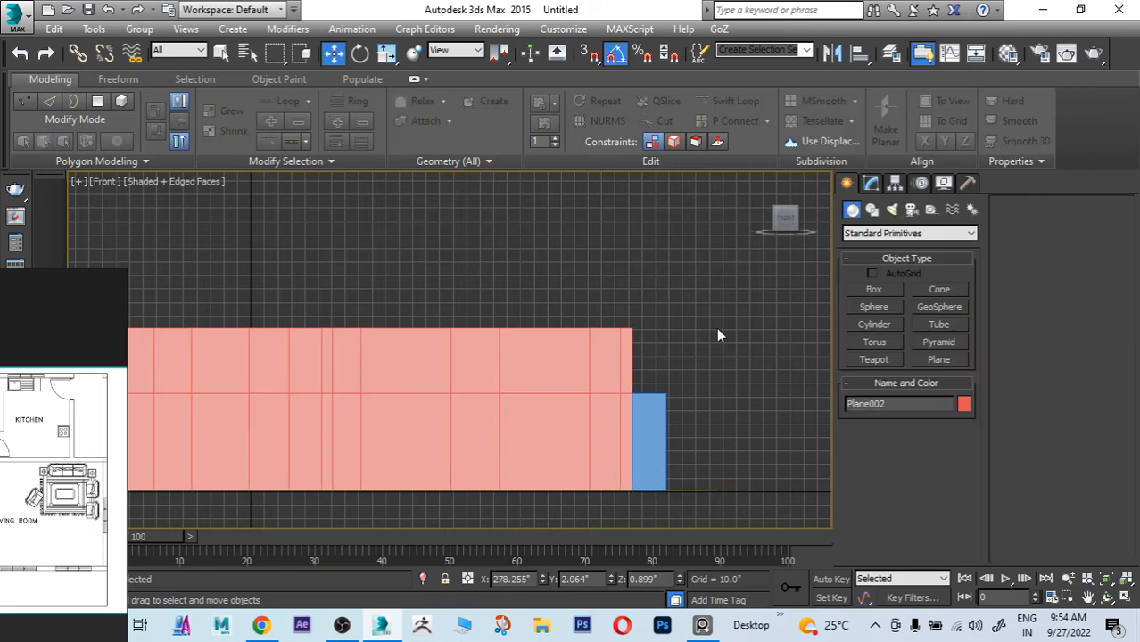
Step: Set the reference box's height to 36 inches
{"action": "left_click", "coordinate": [651, 409]}
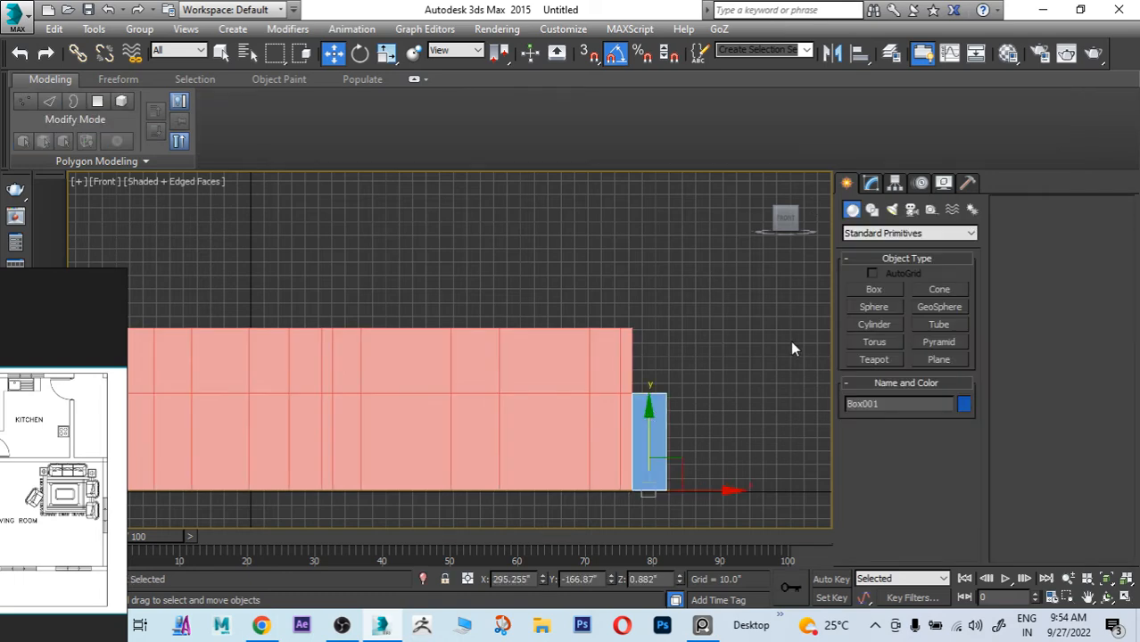
{"action": "left_click", "coordinate": [872, 185]}
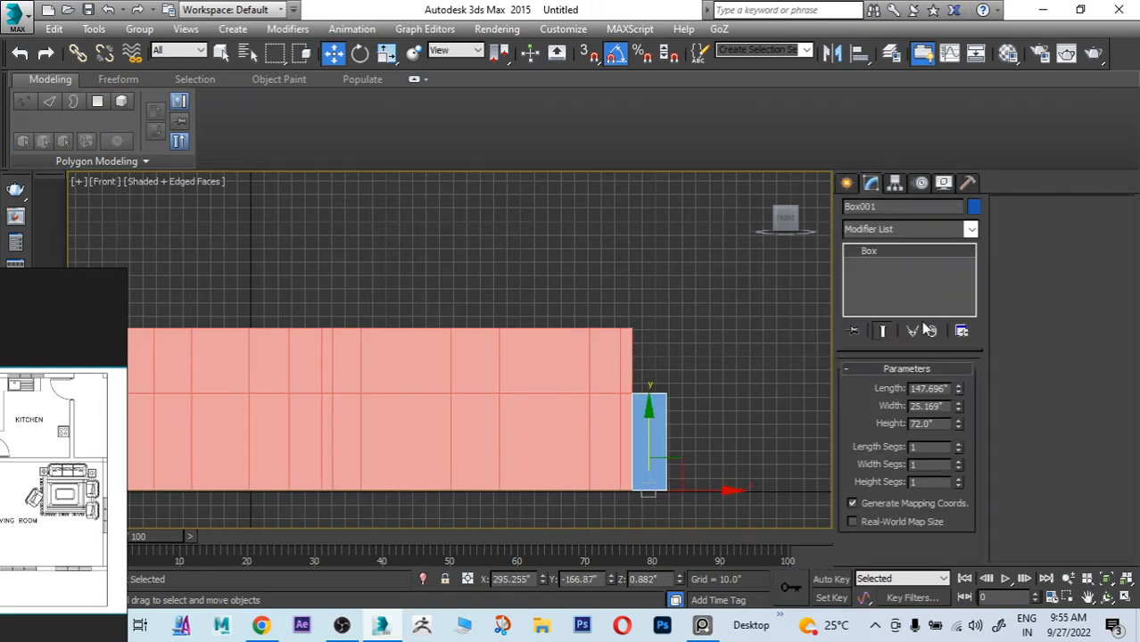
{"action": "double_click", "coordinate": [928, 424]}
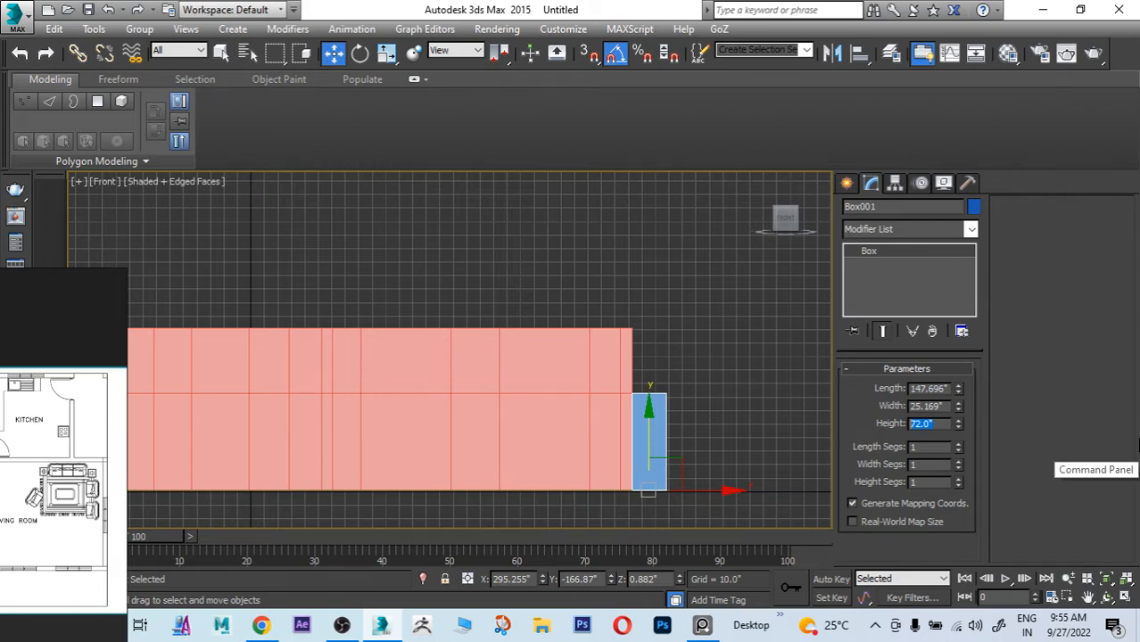
{"action": "key", "text": "Return"}
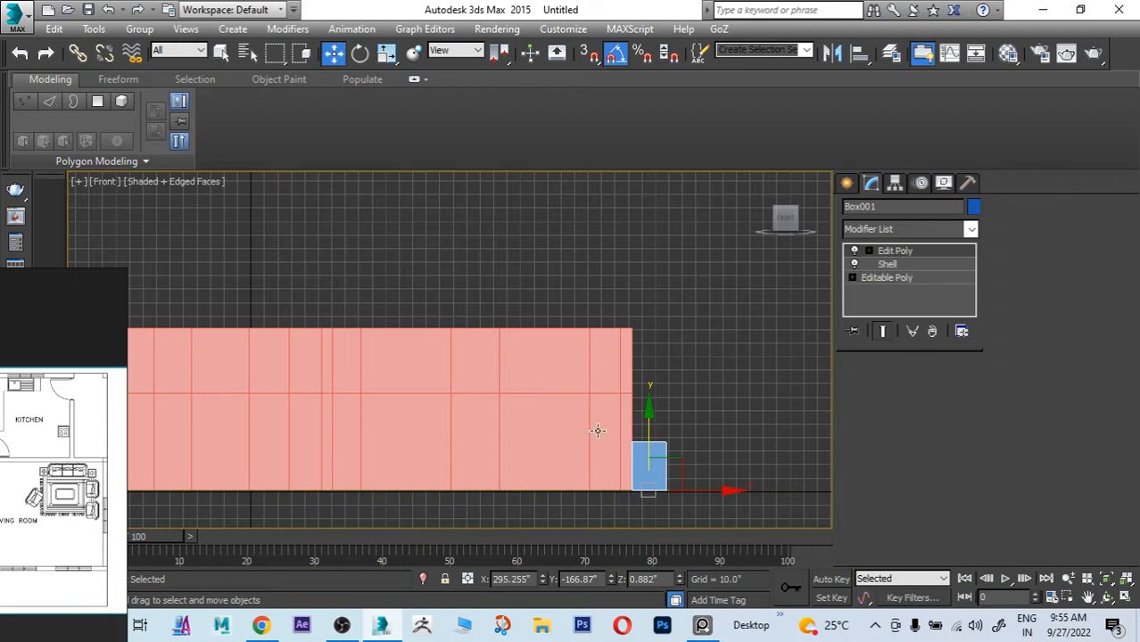
Step: At the walls' Edit Poly Edge level, lower the Slice Plane to the box's top at about 36.9 inches and slice there
{"action": "left_click", "coordinate": [597, 430]}
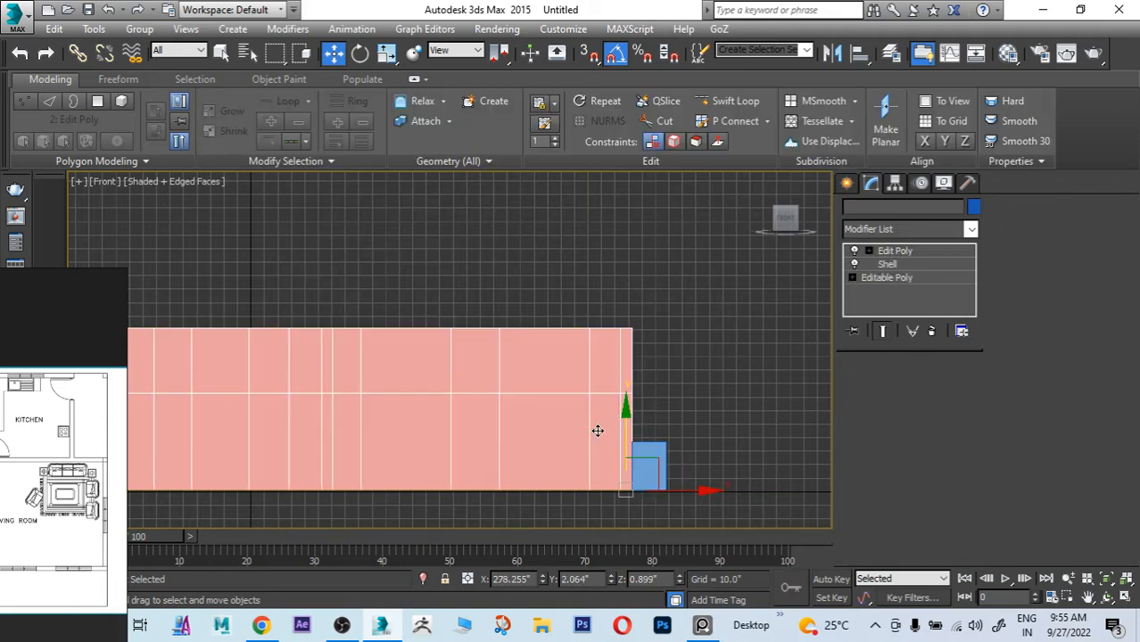
{"action": "left_click", "coordinate": [1038, 225]}
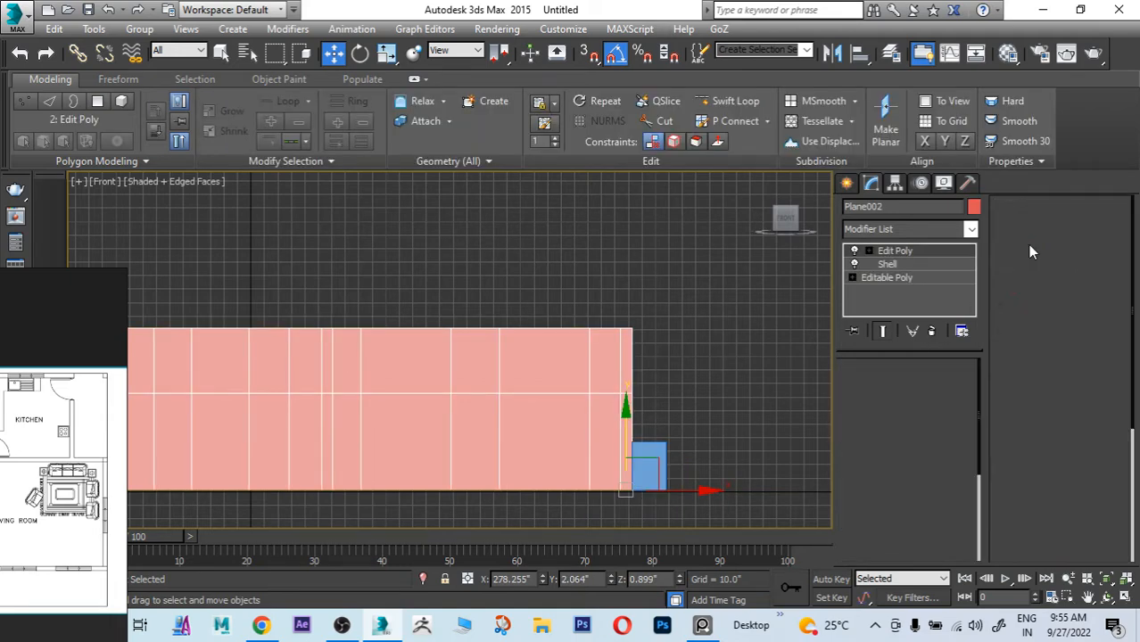
{"action": "left_click_drag", "start_coordinate": [1025, 439], "coordinate": [1031, 251]}
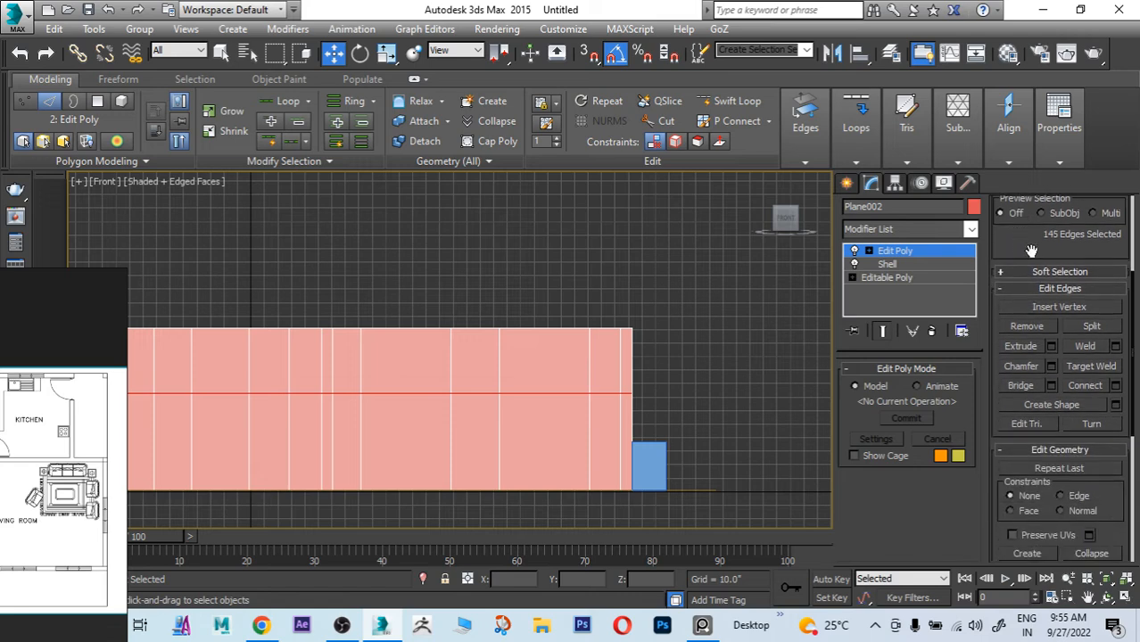
{"action": "scroll", "coordinate": [1086, 452], "scroll_direction": "down", "scroll_amount": 3}
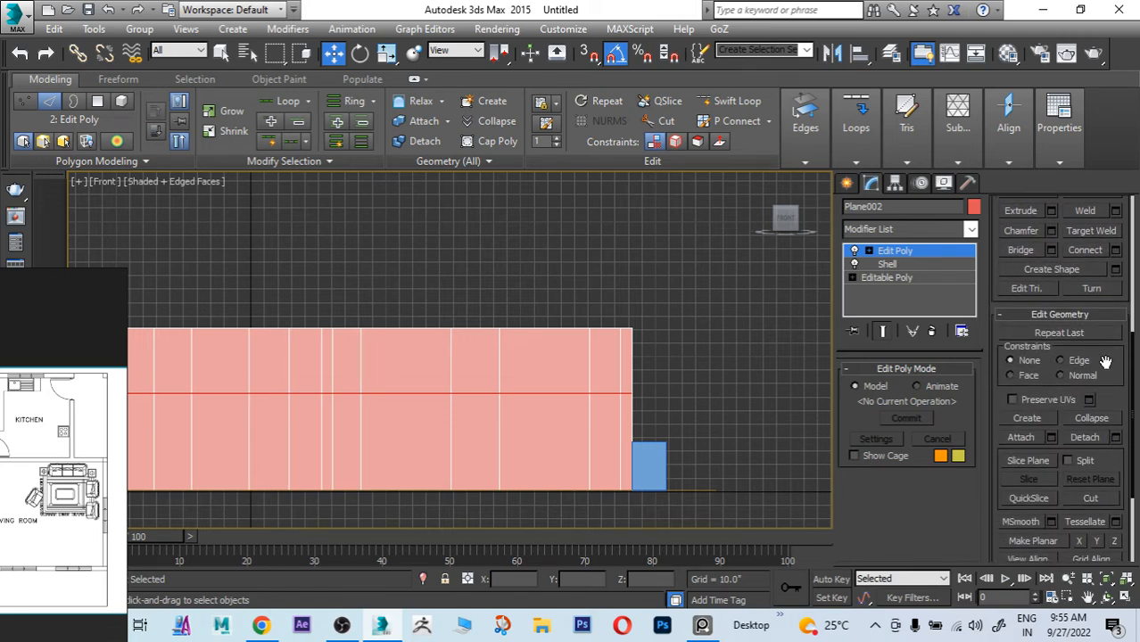
{"action": "left_click", "coordinate": [1027, 460]}
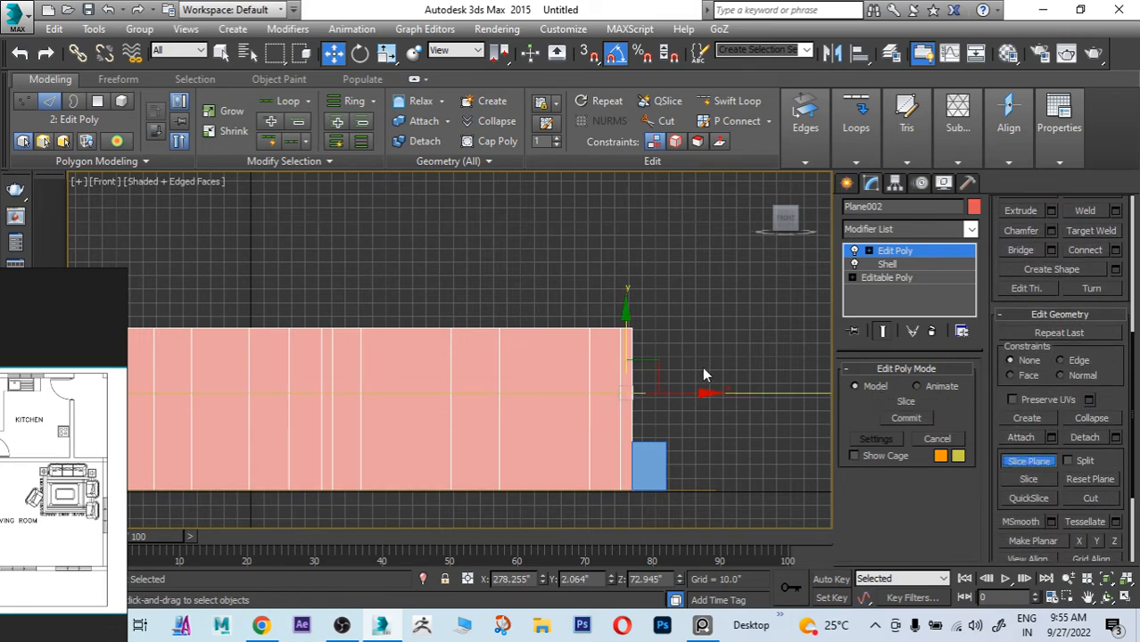
{"action": "left_click_drag", "start_coordinate": [629, 318], "coordinate": [648, 463]}
{"action": "scroll", "coordinate": [649, 463], "scroll_direction": "up", "scroll_amount": 5}
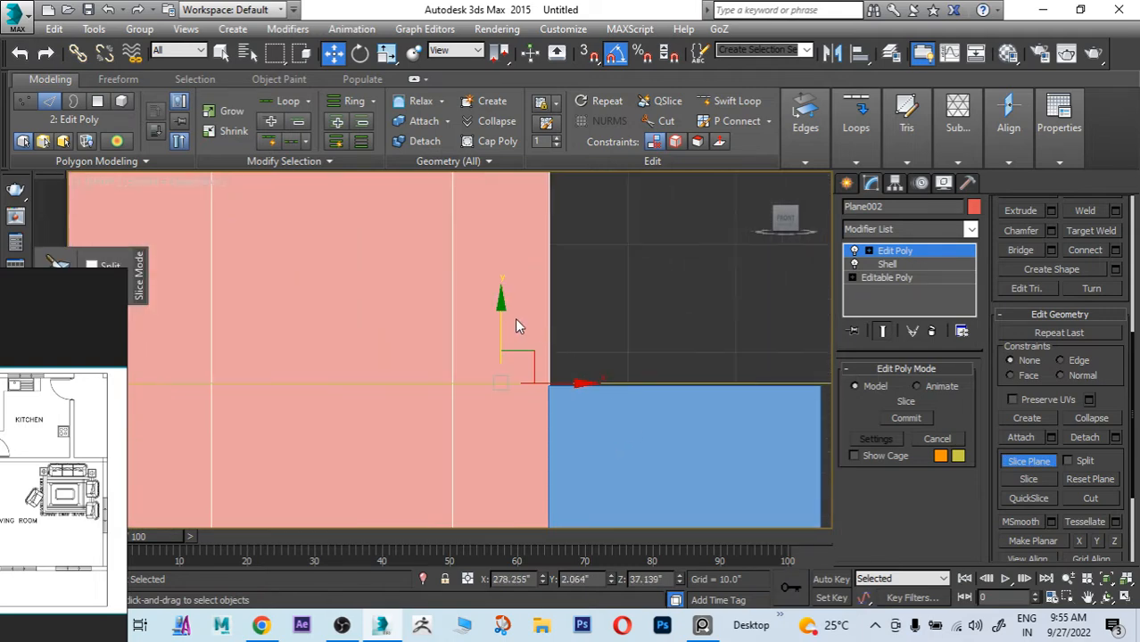
{"action": "left_click_drag", "start_coordinate": [498, 317], "coordinate": [509, 320]}
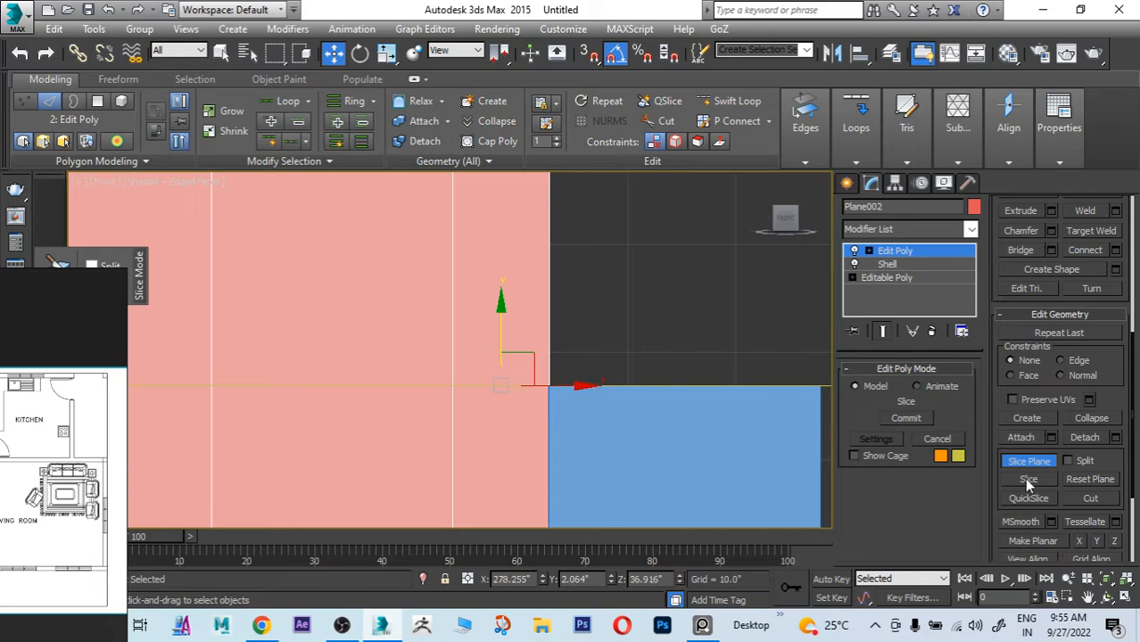
{"action": "left_click", "coordinate": [1027, 479]}
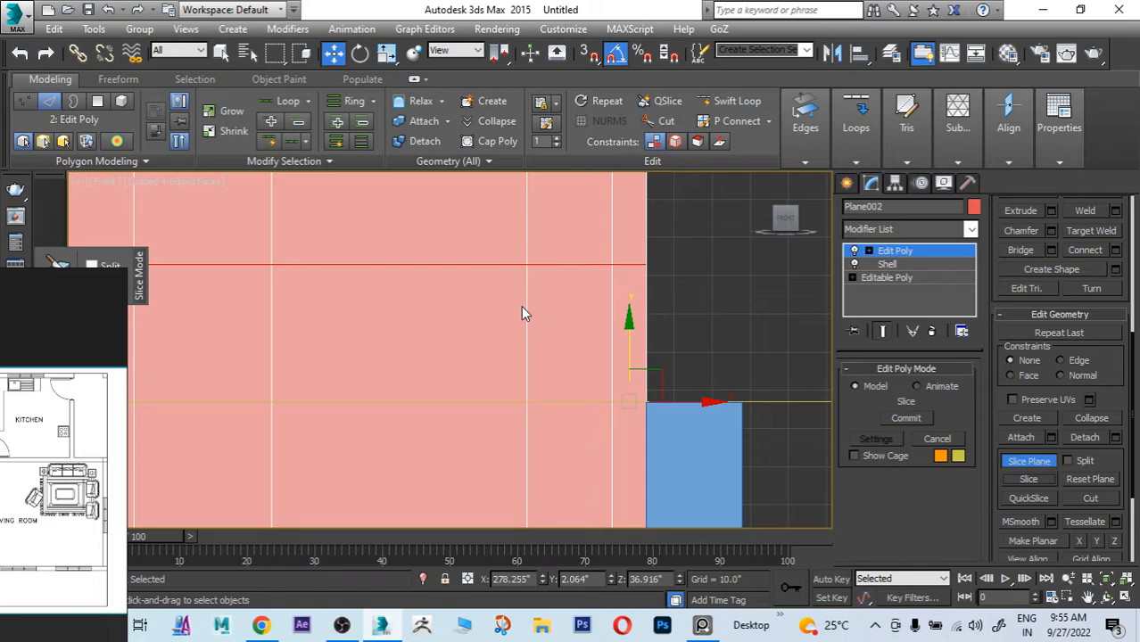
Step: Switch to Chrome and search Google for "window standard height" in a new tab
{"action": "left_click", "coordinate": [1044, 9]}
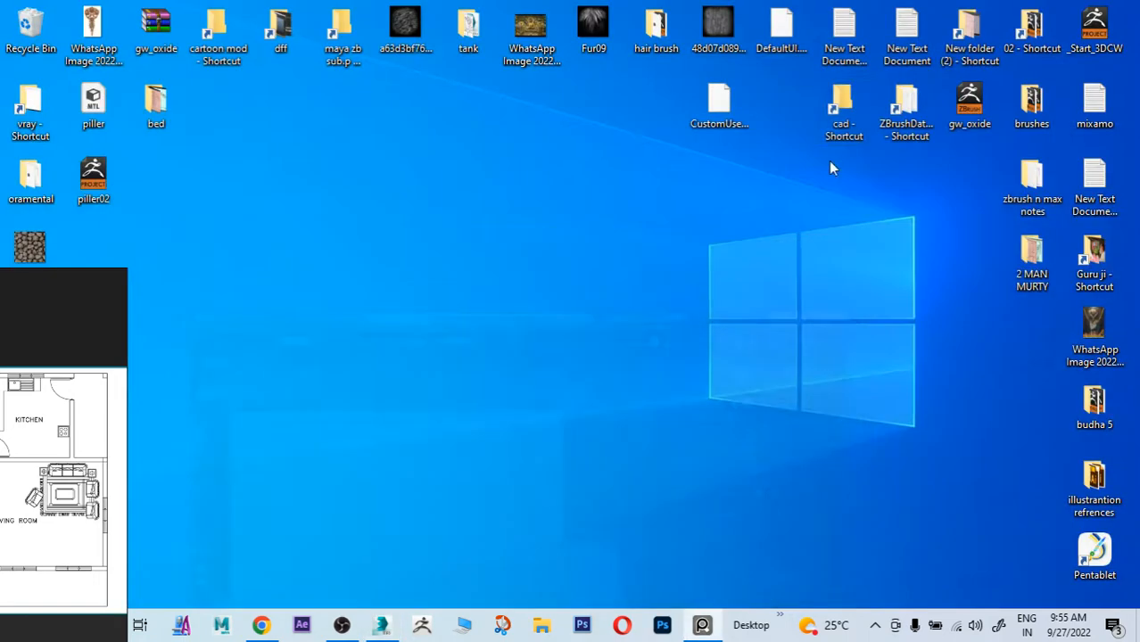
{"action": "left_click", "coordinate": [261, 625]}
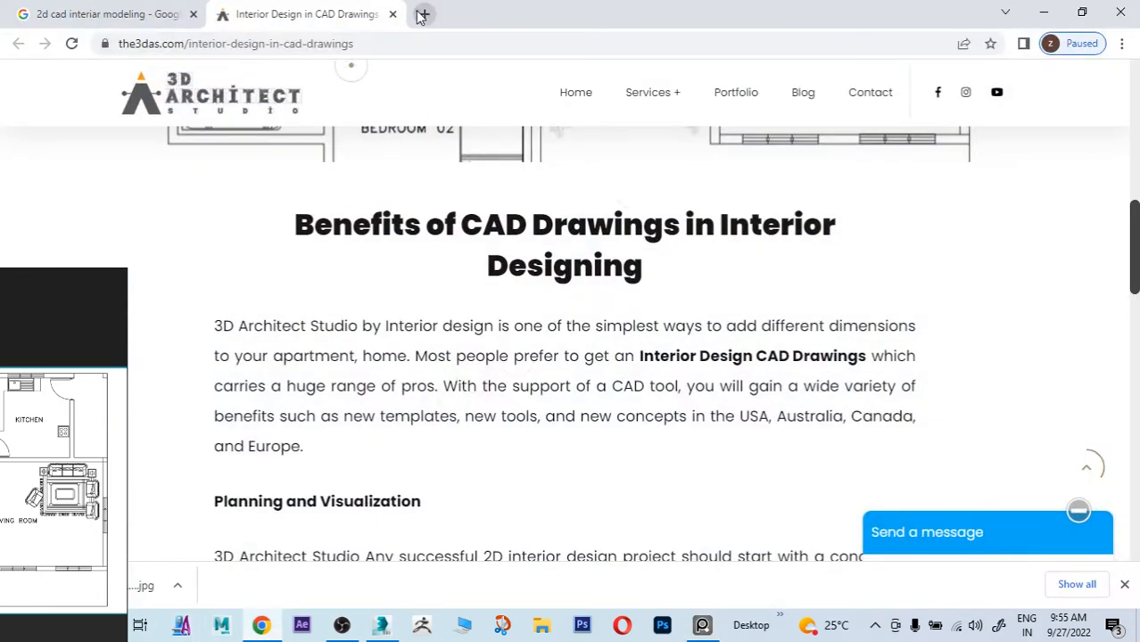
{"action": "left_click", "coordinate": [423, 12]}
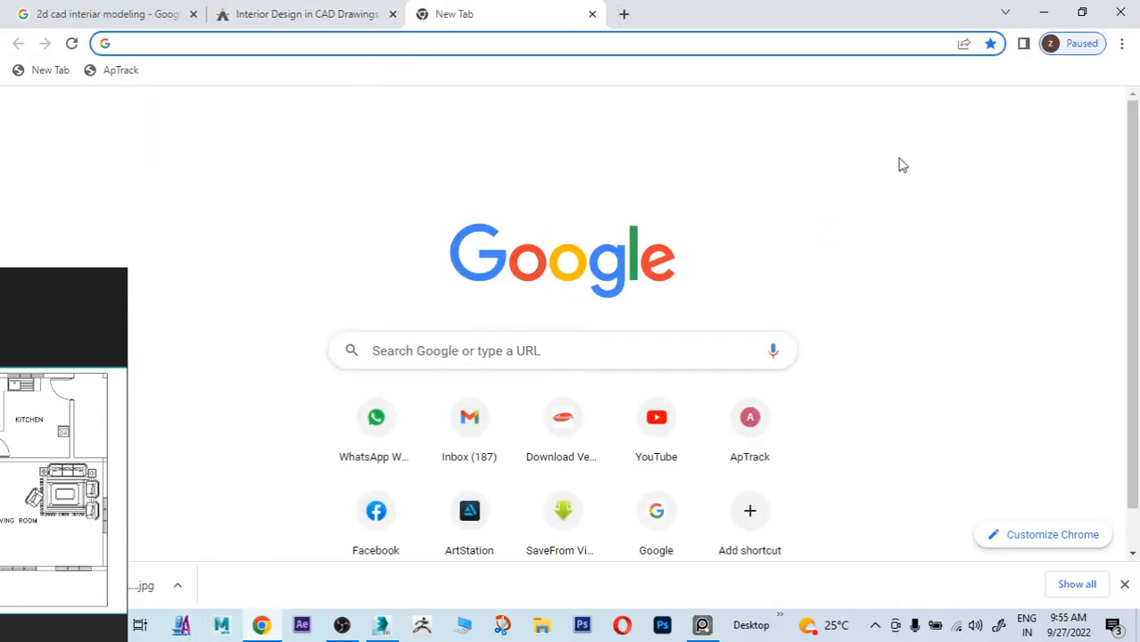
{"action": "type", "text": "wind"}
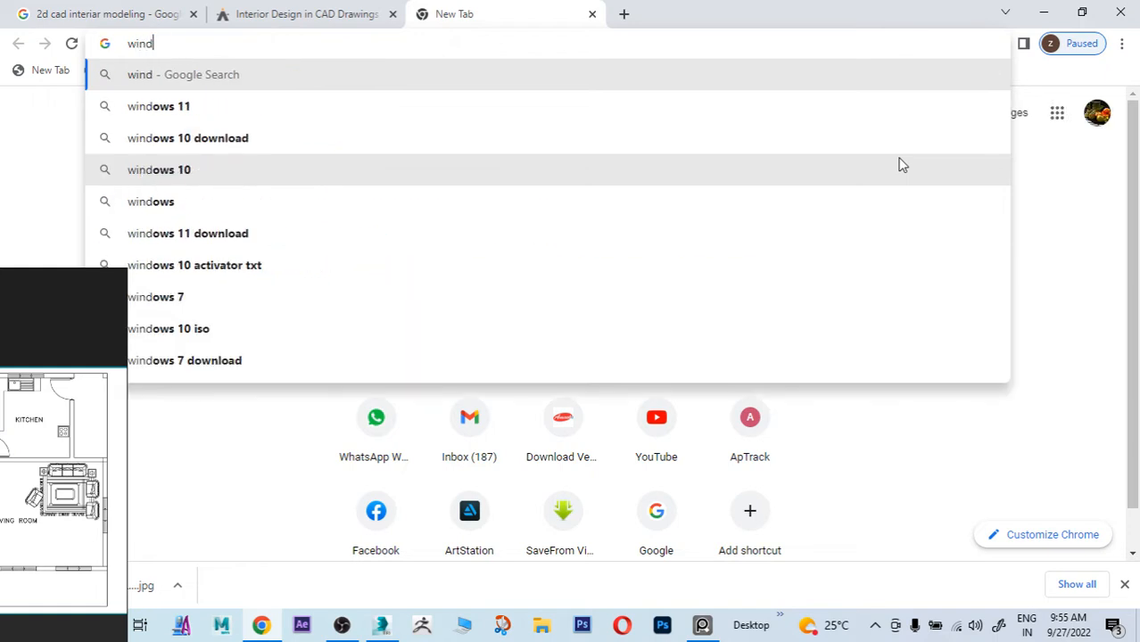
{"action": "type", "text": "ow s"}
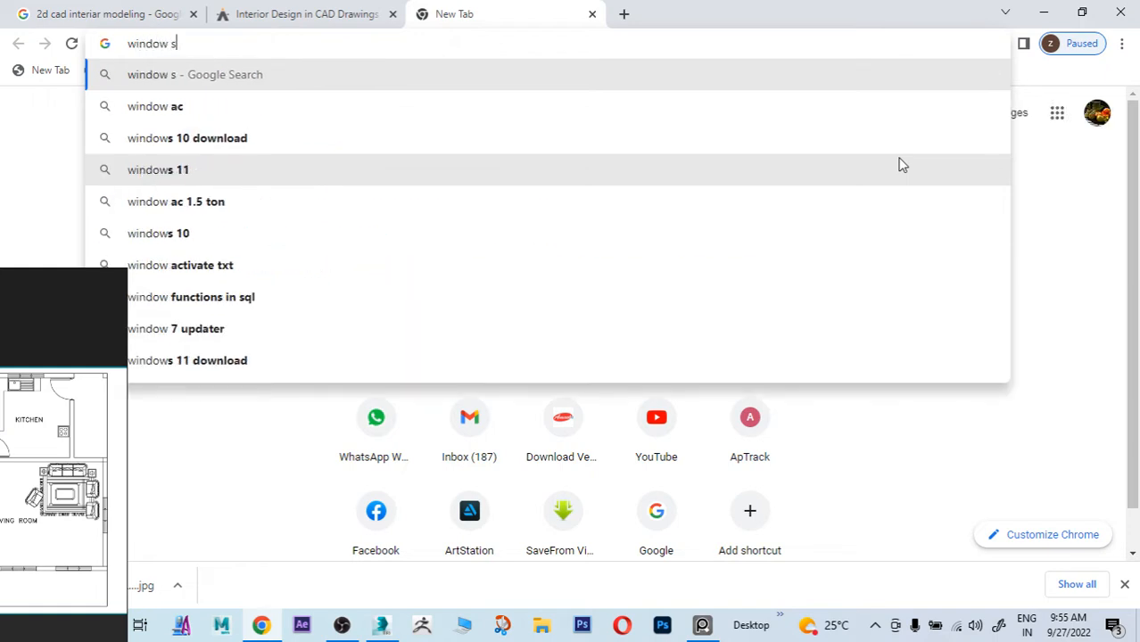
{"action": "type", "text": "t"}
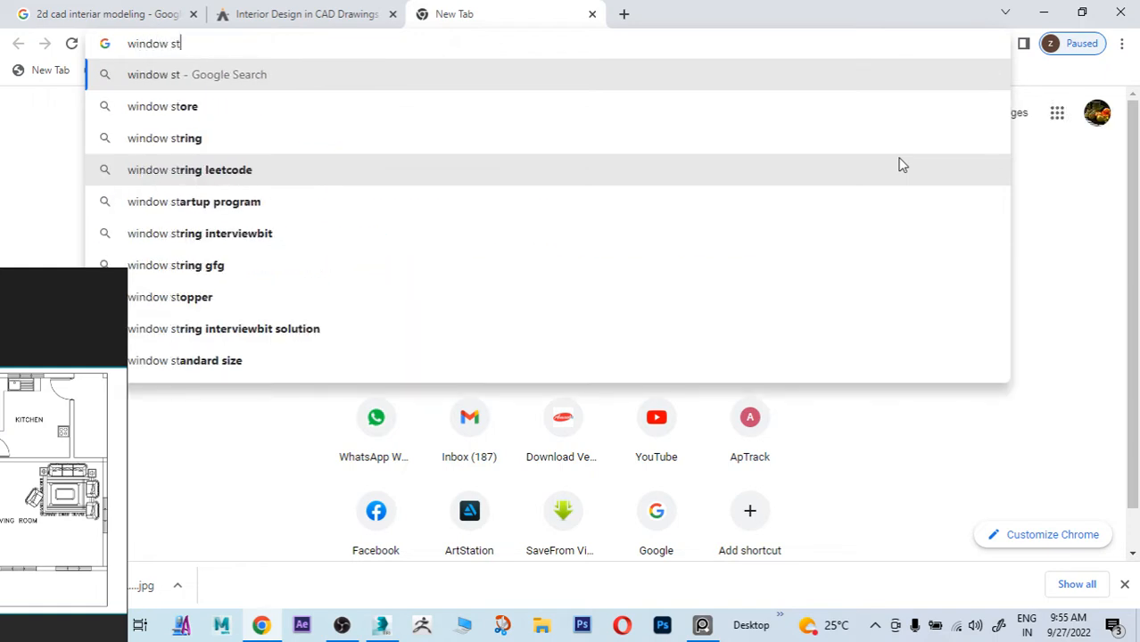
{"action": "type", "text": "and"}
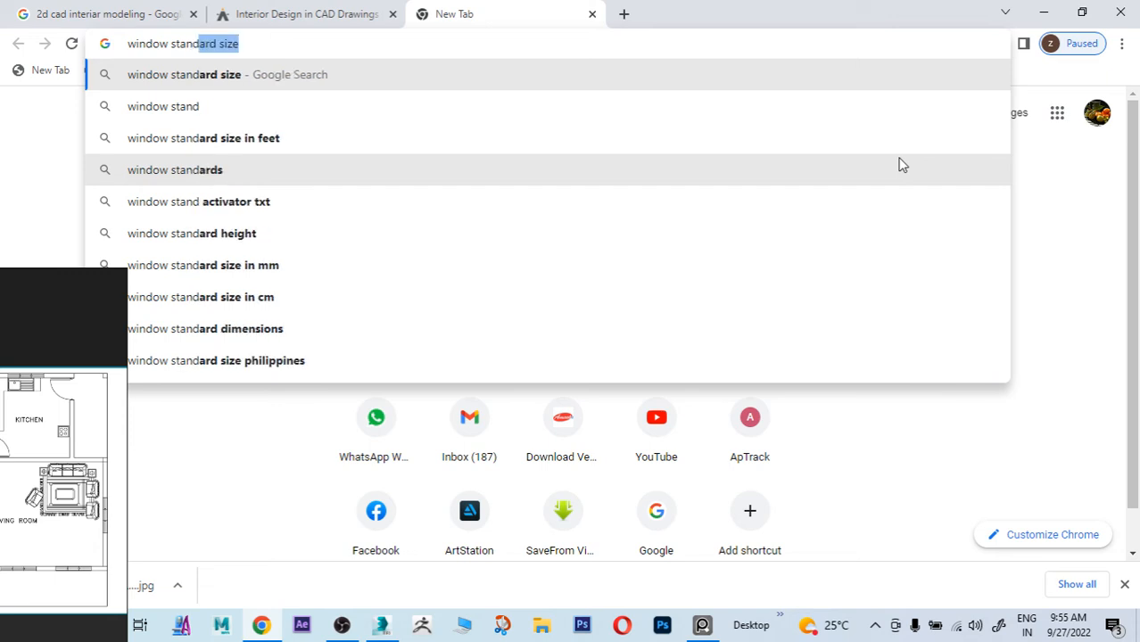
{"action": "type", "text": "a"}
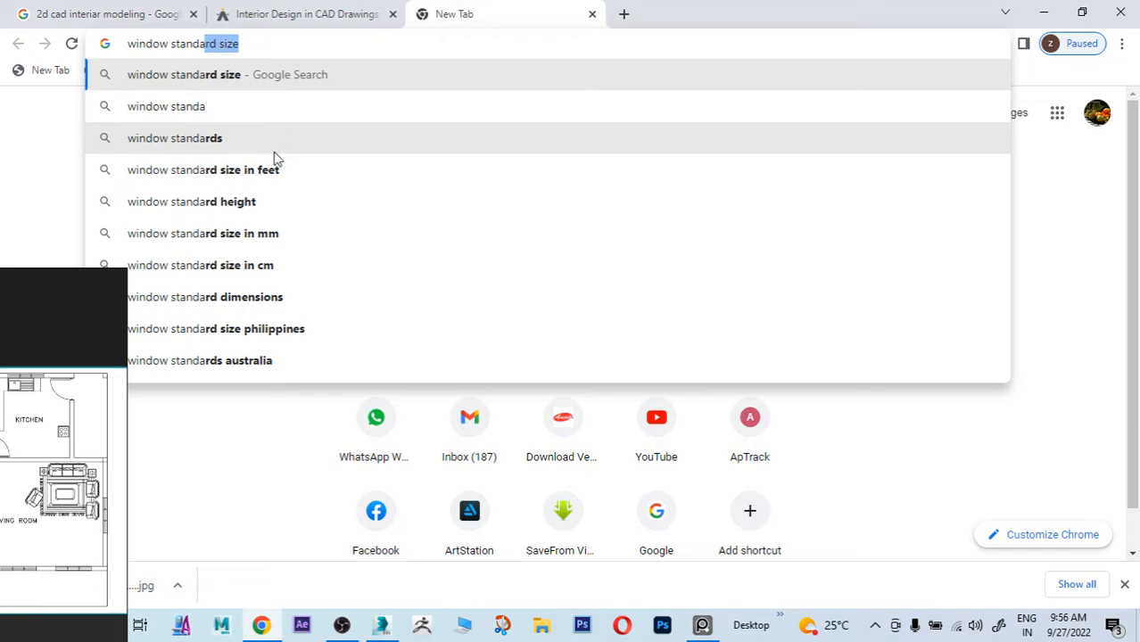
{"action": "left_click", "coordinate": [277, 210]}
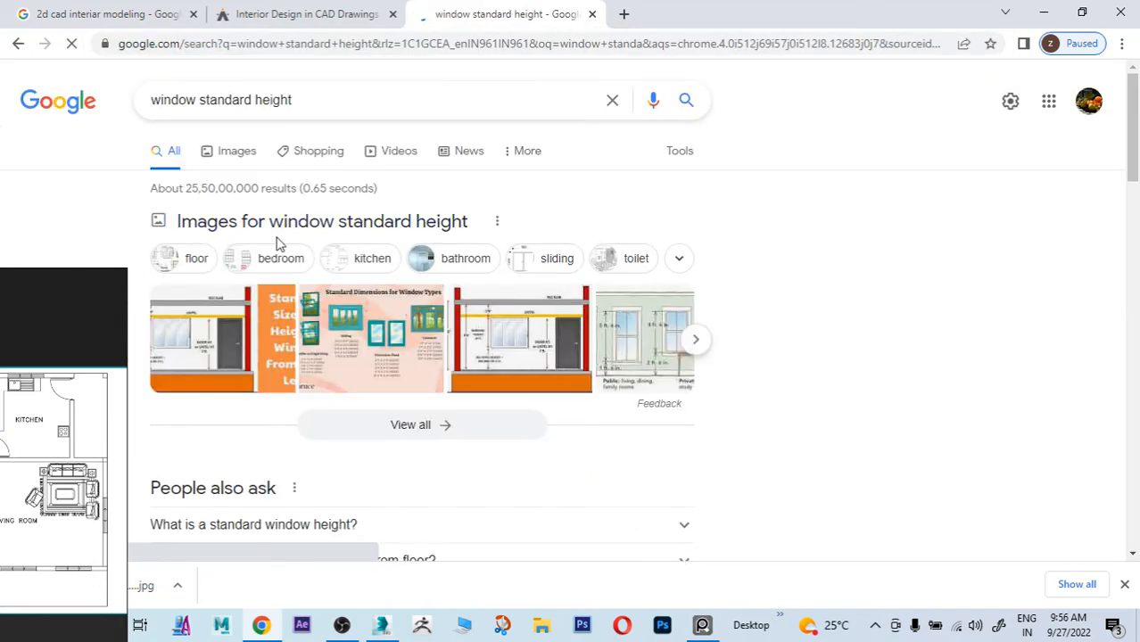
Step: Open the CivilJungle article behind the window heights image and look through it for standard window dimensions
{"action": "left_click", "coordinate": [631, 330]}
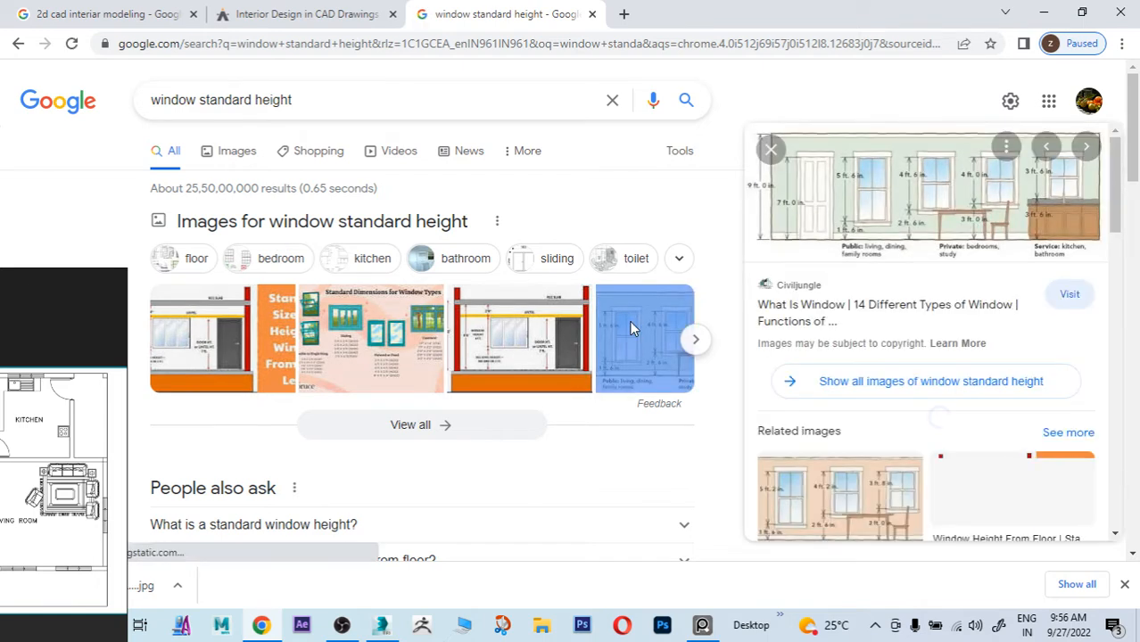
{"action": "left_click", "coordinate": [913, 199]}
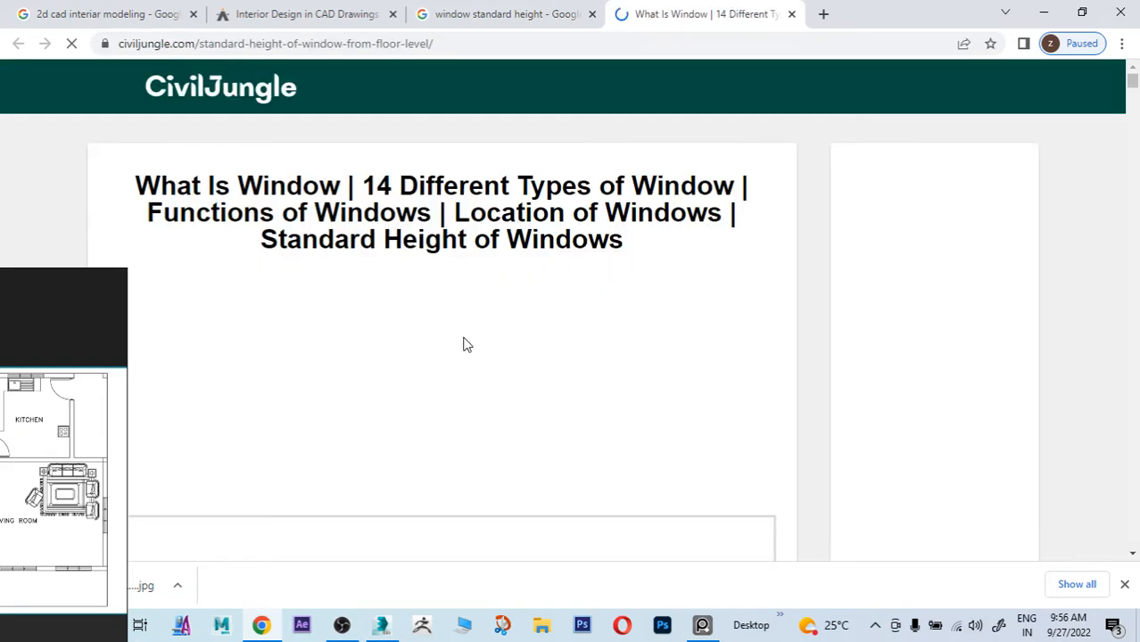
{"action": "scroll", "coordinate": [637, 346], "scroll_direction": "down", "scroll_amount": 3}
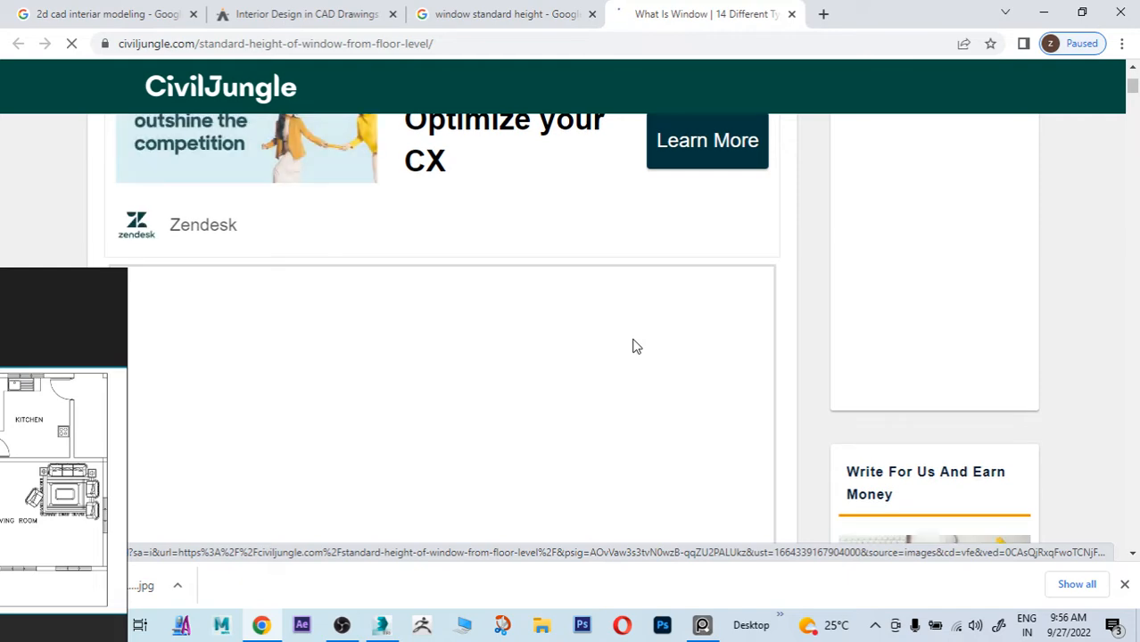
{"action": "scroll", "coordinate": [632, 340], "scroll_direction": "up", "scroll_amount": 3}
{"action": "scroll", "coordinate": [645, 335], "scroll_direction": "down", "scroll_amount": 3}
{"action": "scroll", "coordinate": [647, 341], "scroll_direction": "down", "scroll_amount": 6}
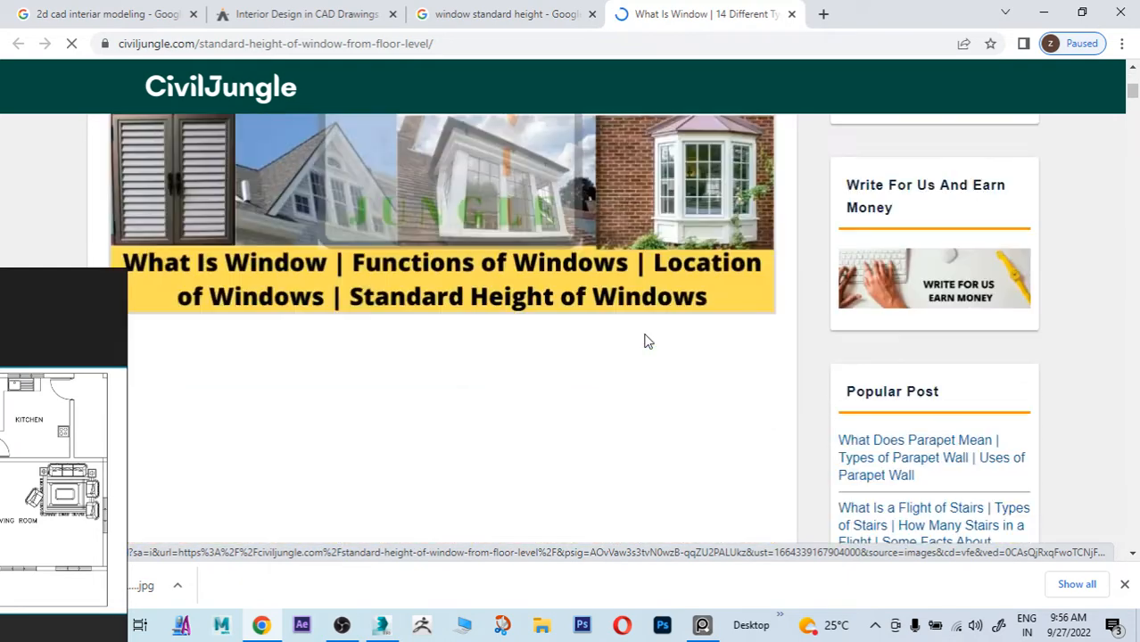
{"action": "scroll", "coordinate": [647, 341], "scroll_direction": "up", "scroll_amount": 5}
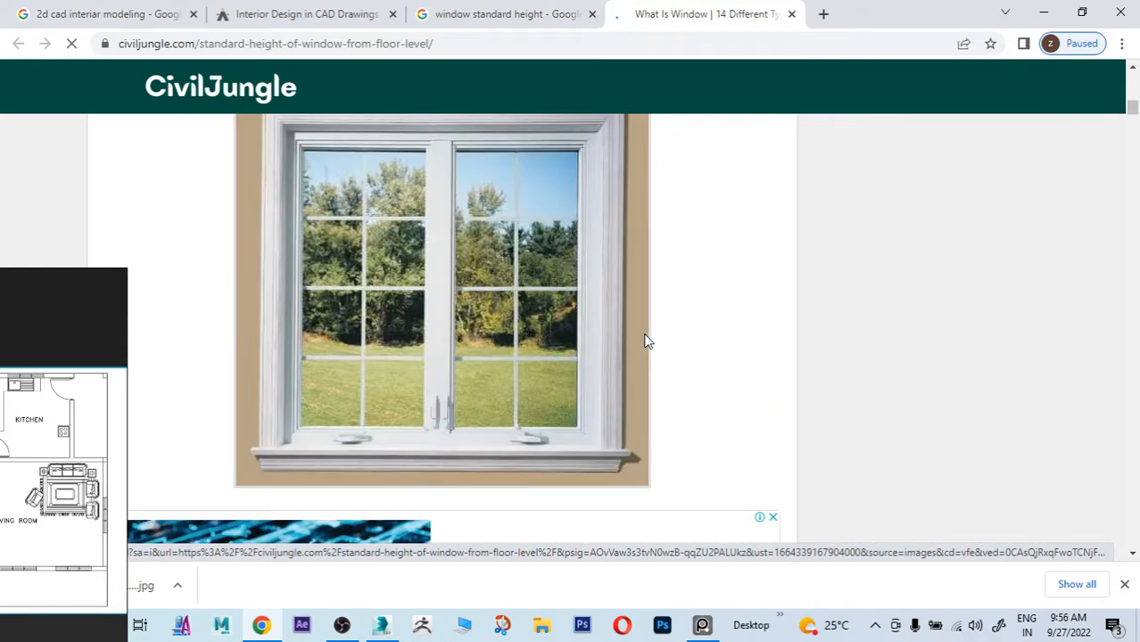
{"action": "scroll", "coordinate": [648, 342], "scroll_direction": "down", "scroll_amount": 4}
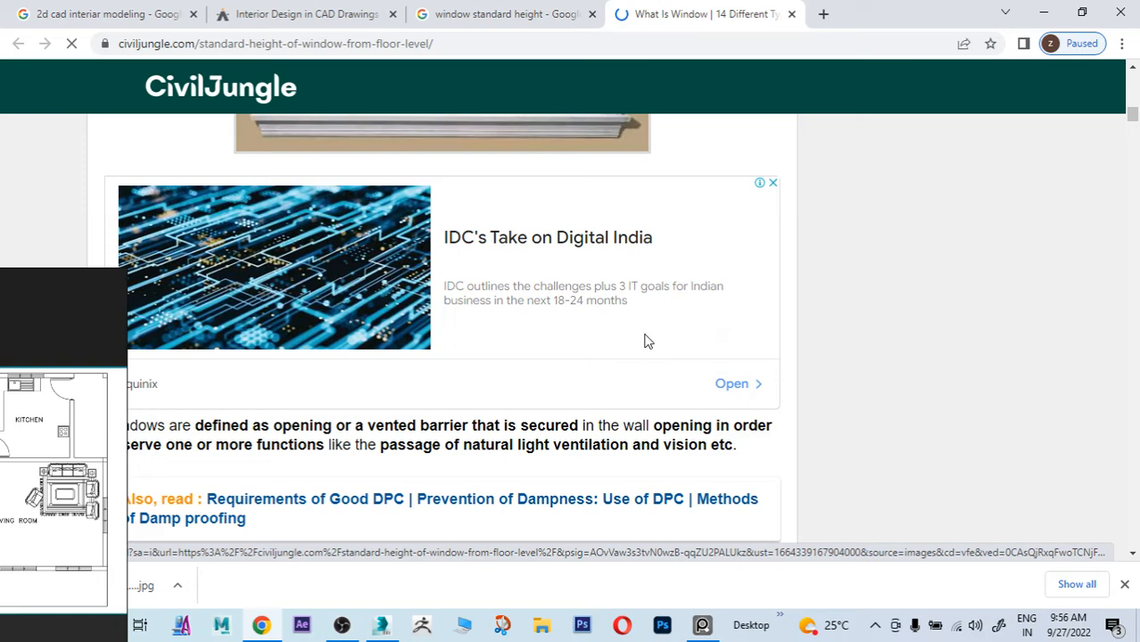
{"action": "scroll", "coordinate": [648, 341], "scroll_direction": "up", "scroll_amount": 4}
{"action": "scroll", "coordinate": [649, 338], "scroll_direction": "up", "scroll_amount": 1}
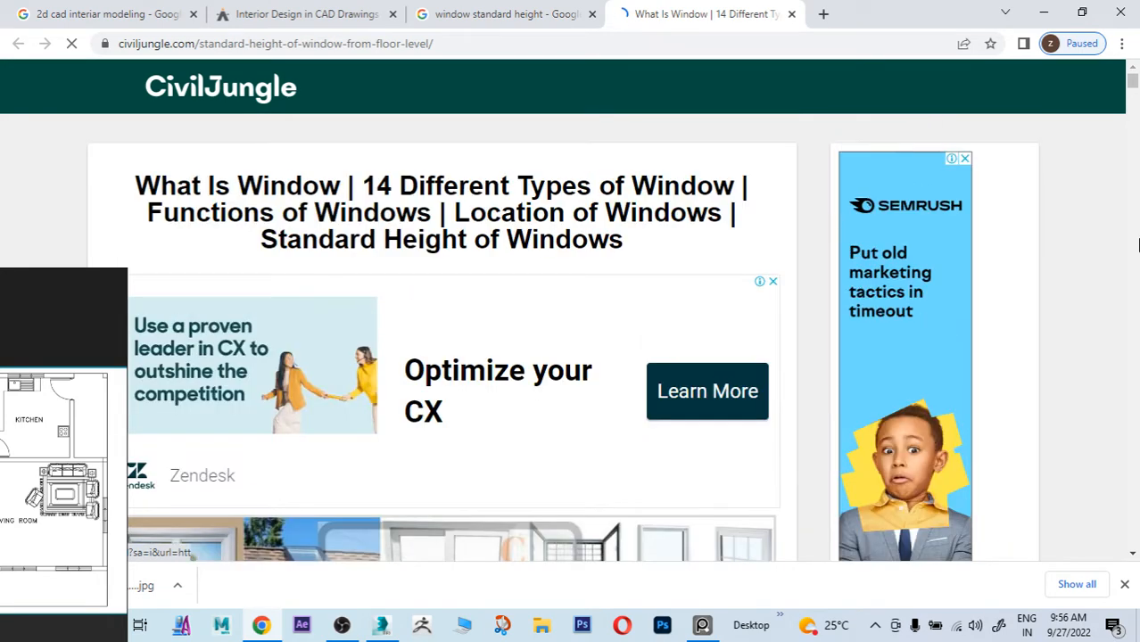
Step: Return to the image results and enlarge the CivilJungle diagram of standard door and window heights
{"action": "left_click", "coordinate": [20, 46]}
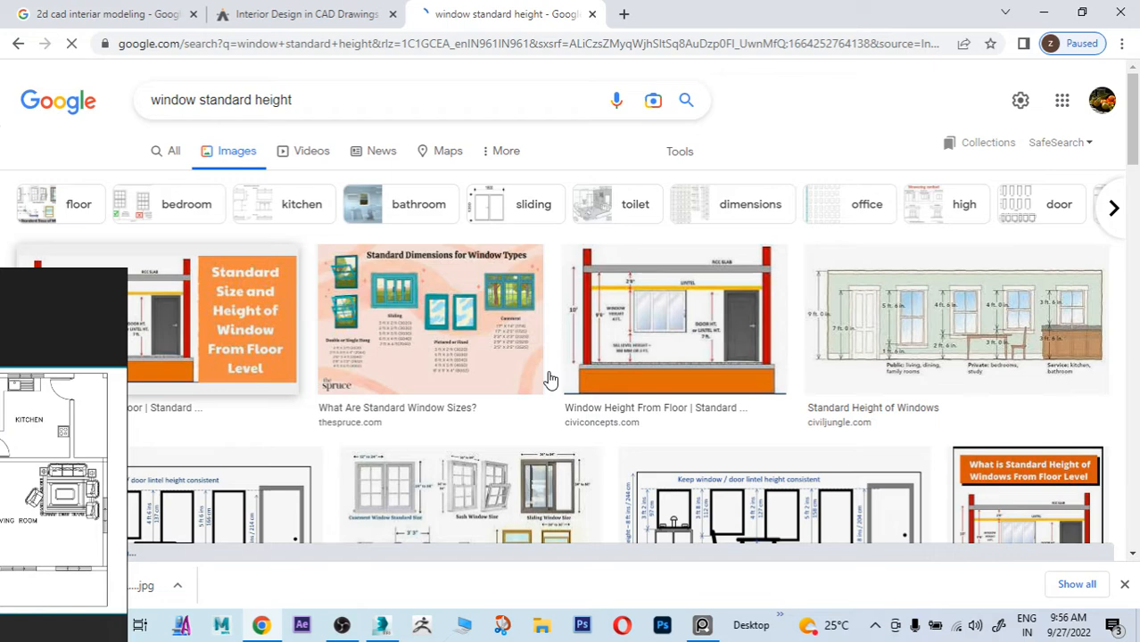
{"action": "scroll", "coordinate": [551, 381], "scroll_direction": "down", "scroll_amount": 2}
{"action": "left_click", "coordinate": [916, 187]}
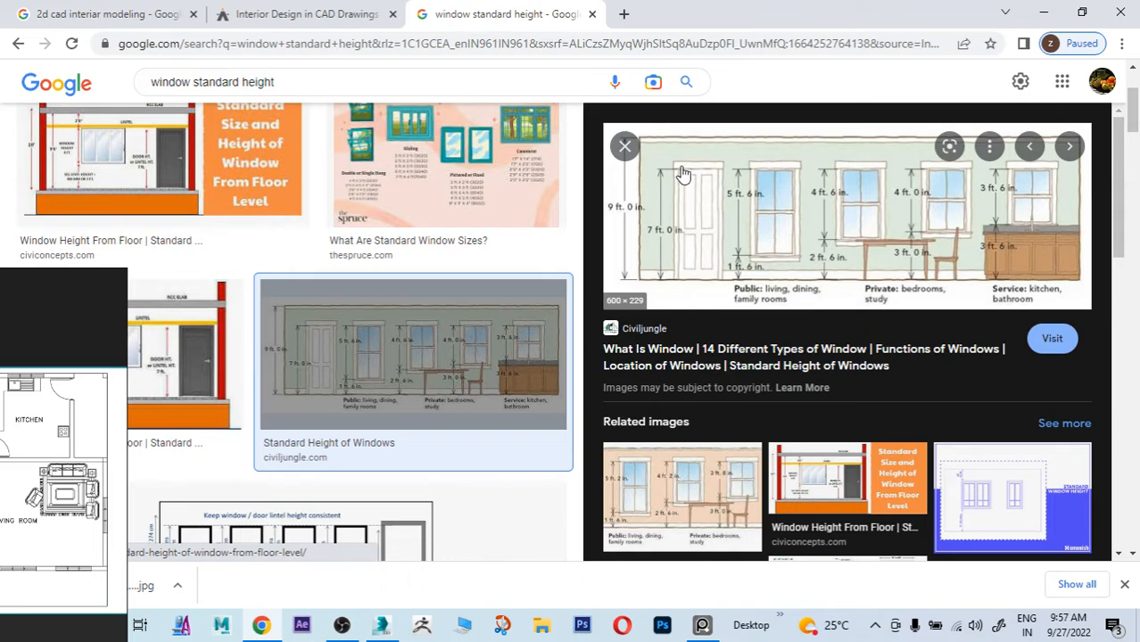
Step: Switch back to 3ds Max and set the reference box's height to 84 inches
{"action": "left_click", "coordinate": [389, 624]}
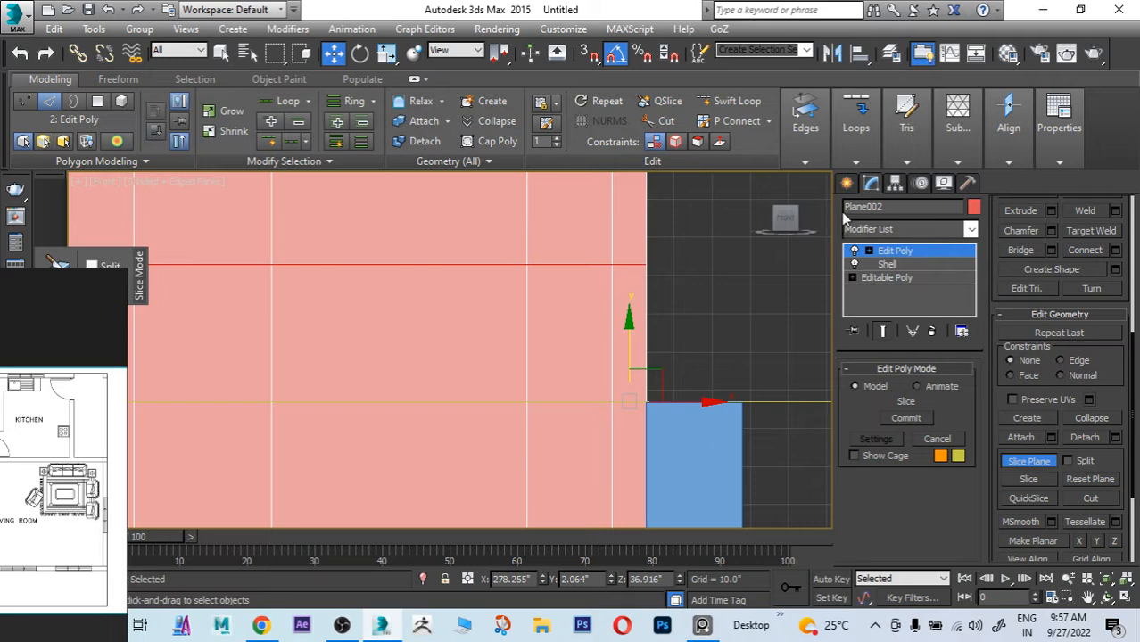
{"action": "left_click", "coordinate": [846, 183]}
{"action": "left_click", "coordinate": [703, 457]}
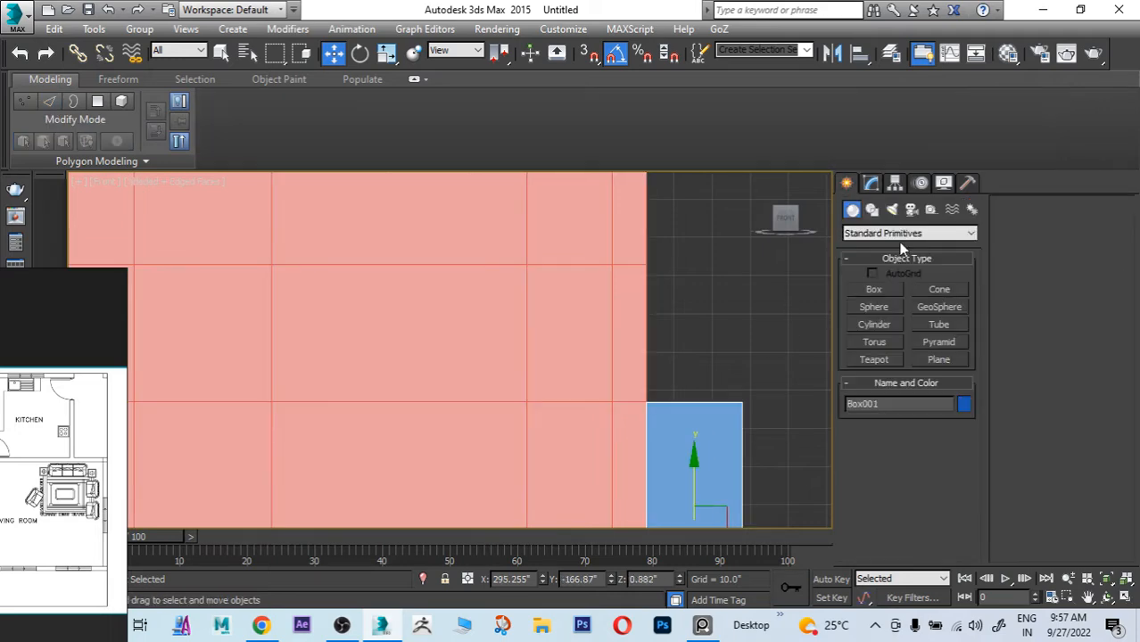
{"action": "left_click", "coordinate": [872, 183]}
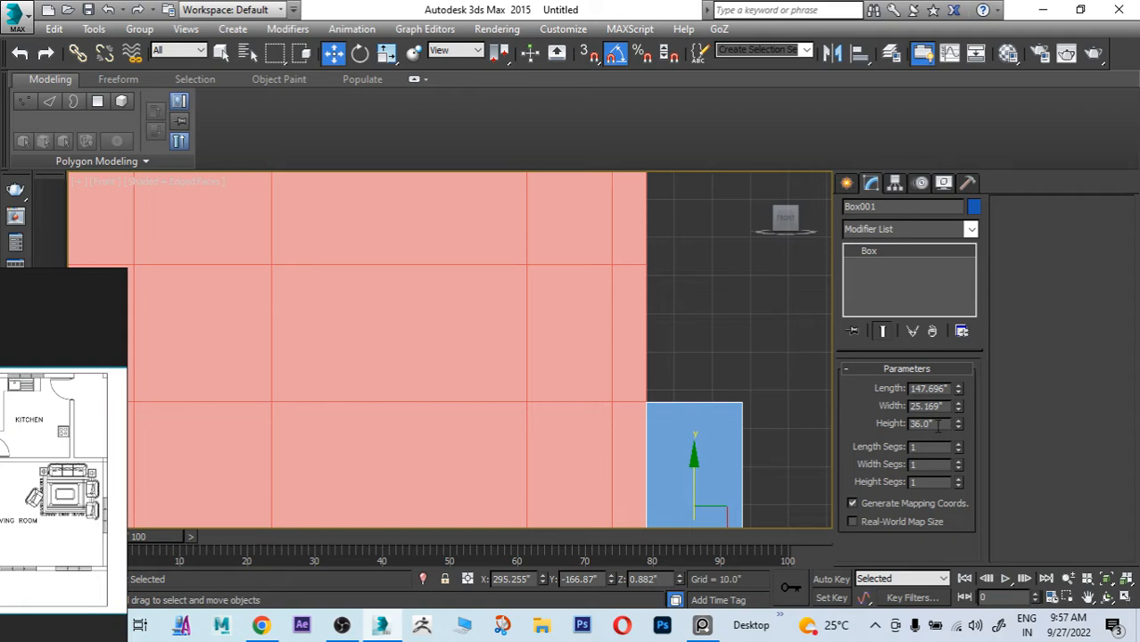
{"action": "left_click_drag", "start_coordinate": [938, 424], "coordinate": [896, 430]}
{"action": "type", "text": "84"}
{"action": "key", "text": "Return"}
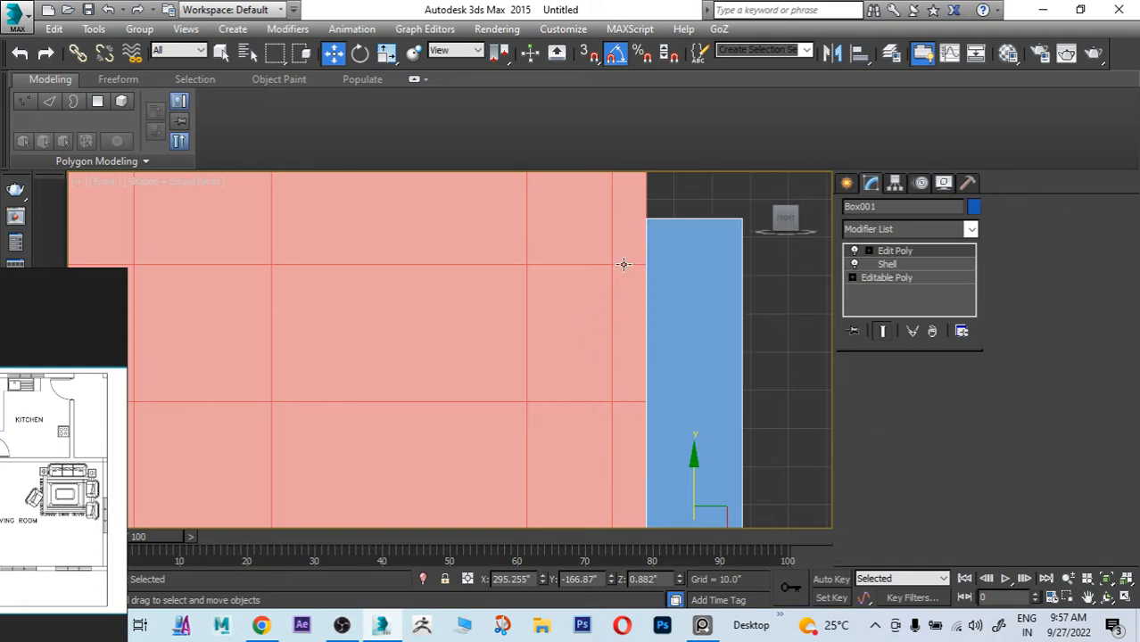
Step: Raise the walls' upper horizontal edge loop about 12.3 inches to line up with the top of the reference box
{"action": "left_click", "coordinate": [624, 264]}
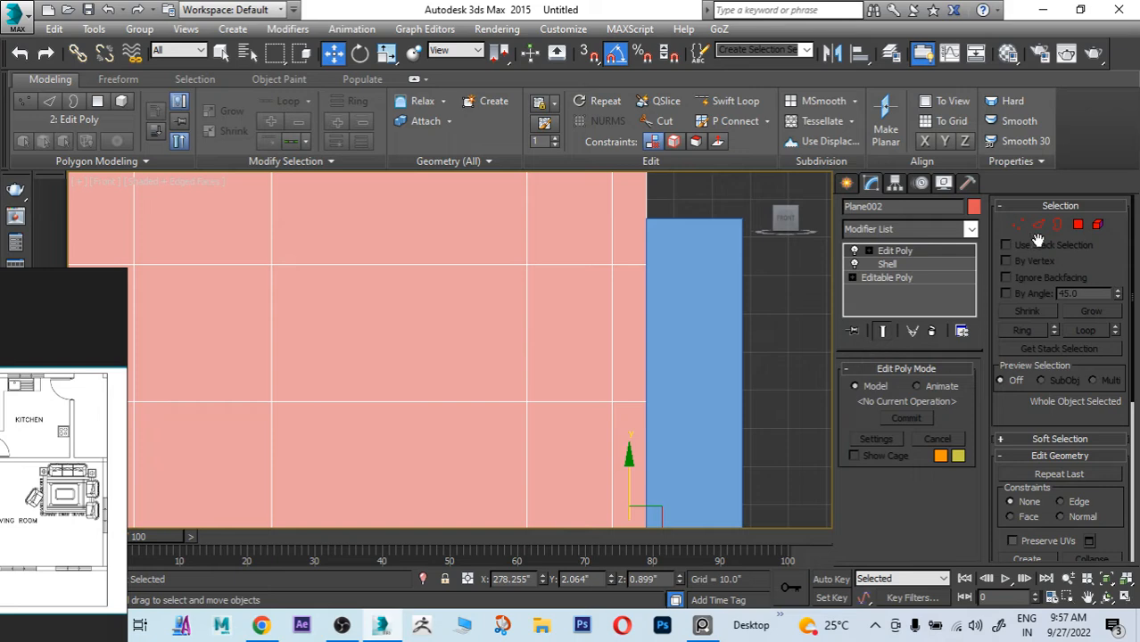
{"action": "left_click", "coordinate": [1038, 225]}
{"action": "key", "text": "ctrl+a"}
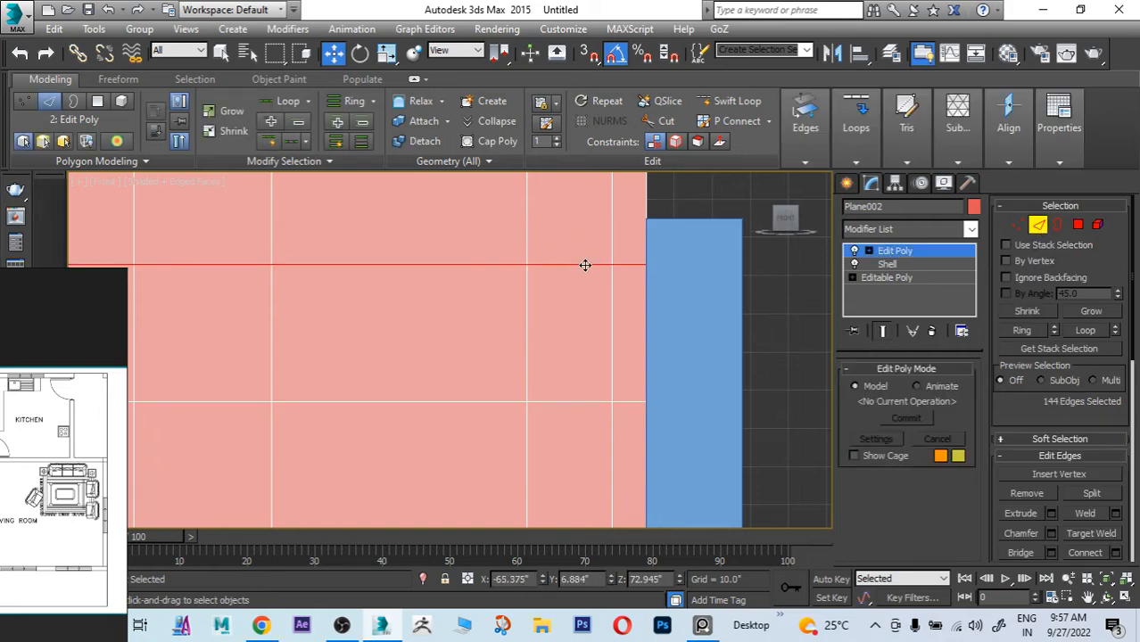
{"action": "scroll", "coordinate": [594, 285], "scroll_direction": "down", "scroll_amount": 3}
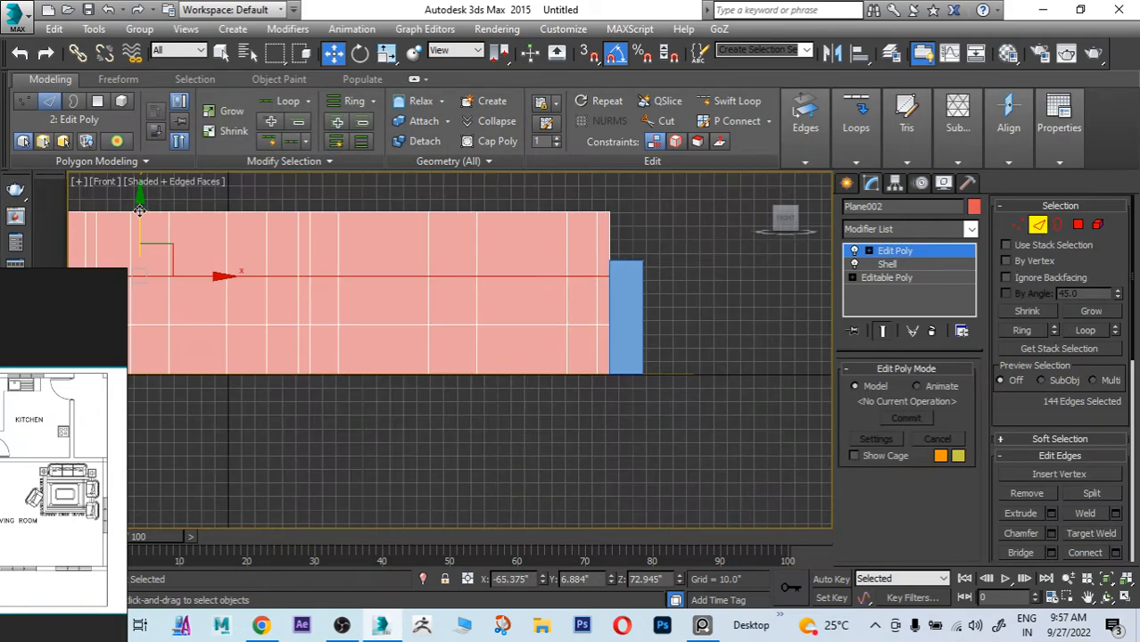
{"action": "left_click_drag", "start_coordinate": [139, 210], "coordinate": [142, 195]}
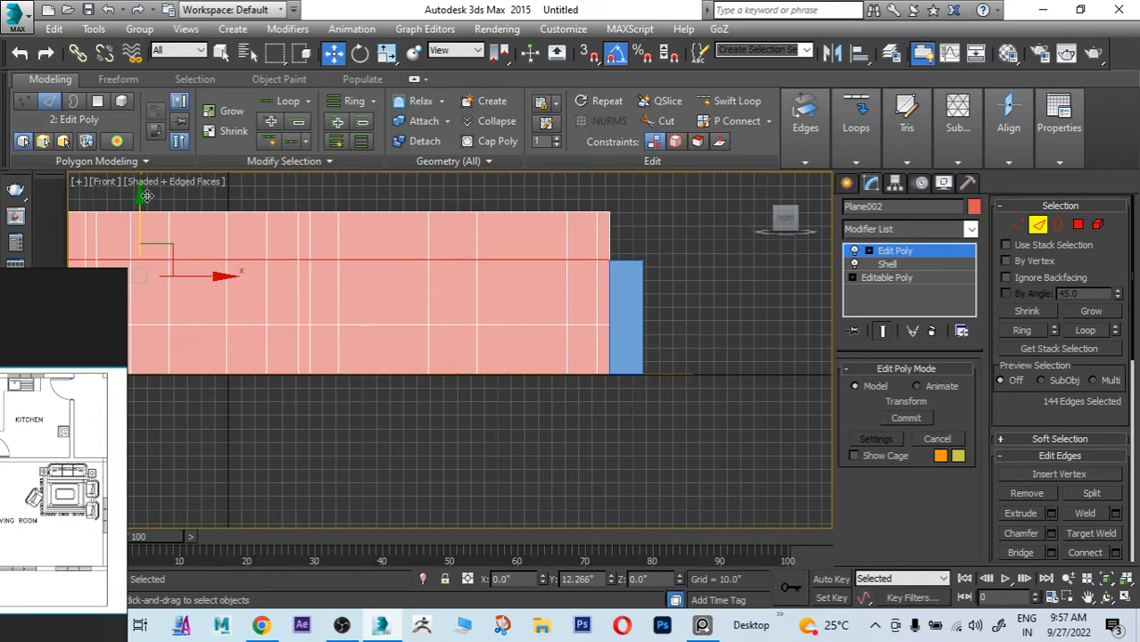
{"action": "left_click", "coordinate": [846, 182]}
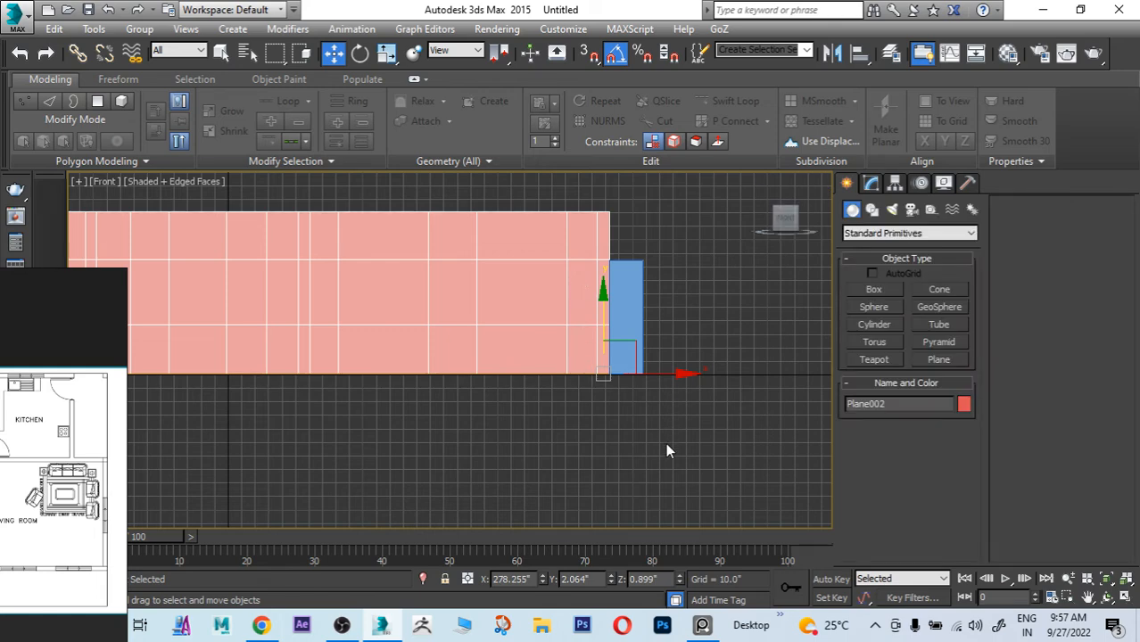
Step: Show the walls see-through in the top view so that the front door by the porch is readable on the plan
{"action": "key", "text": "p"}
{"action": "scroll", "coordinate": [668, 444], "scroll_direction": "down", "scroll_amount": 4}
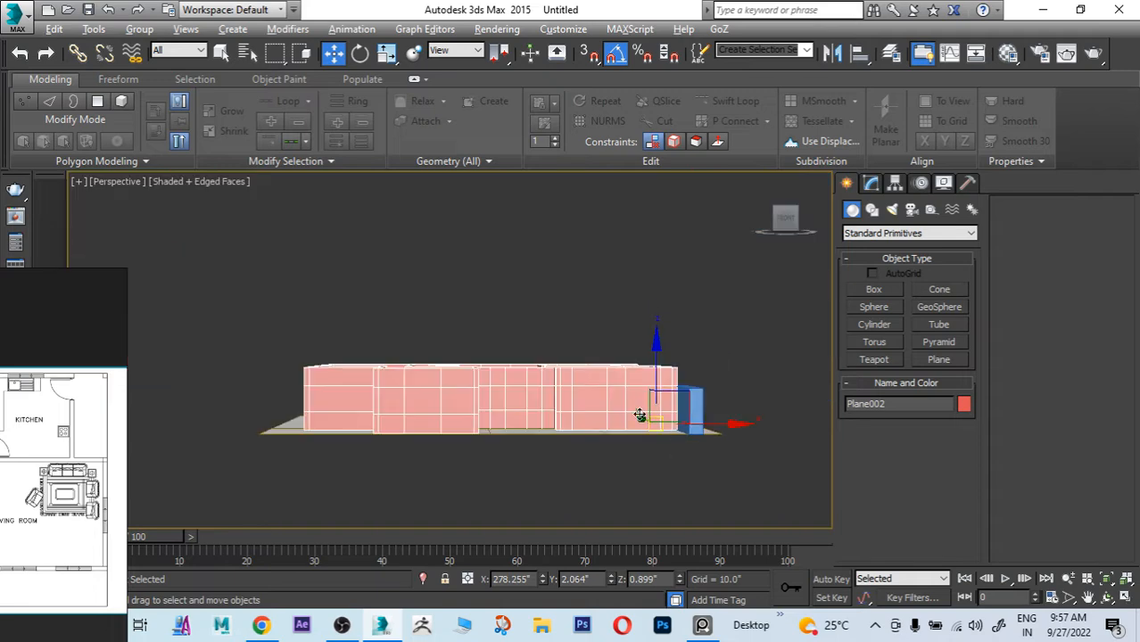
{"action": "middle_click_drag", "start_coordinate": [642, 415], "coordinate": [638, 479], "text": "alt"}
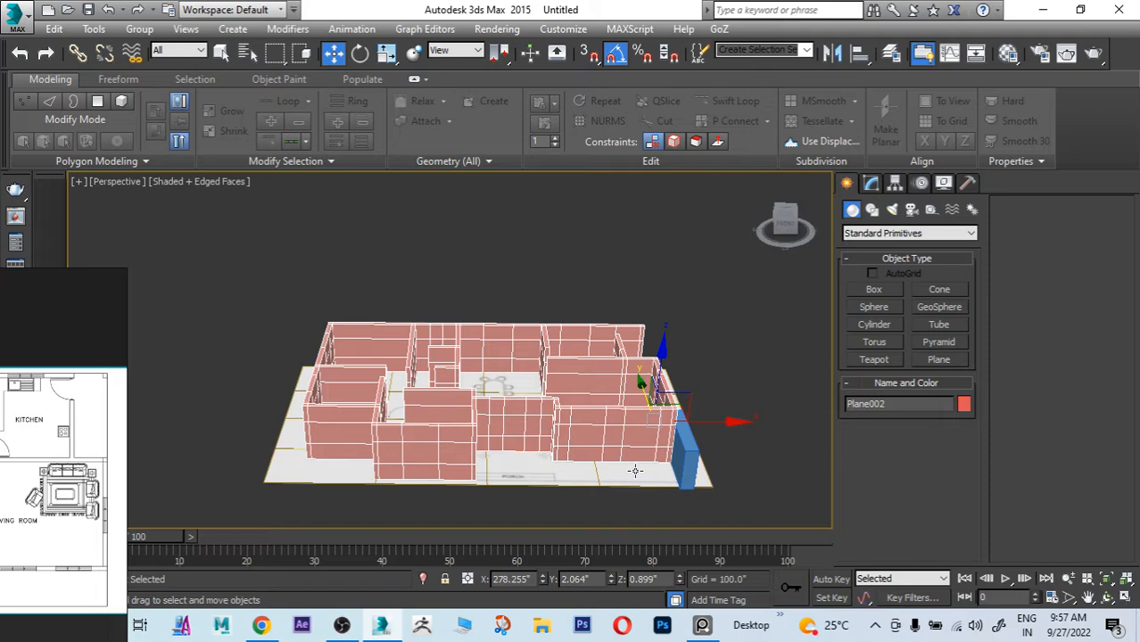
{"action": "key", "text": "t"}
{"action": "scroll", "coordinate": [576, 410], "scroll_direction": "up", "scroll_amount": 10}
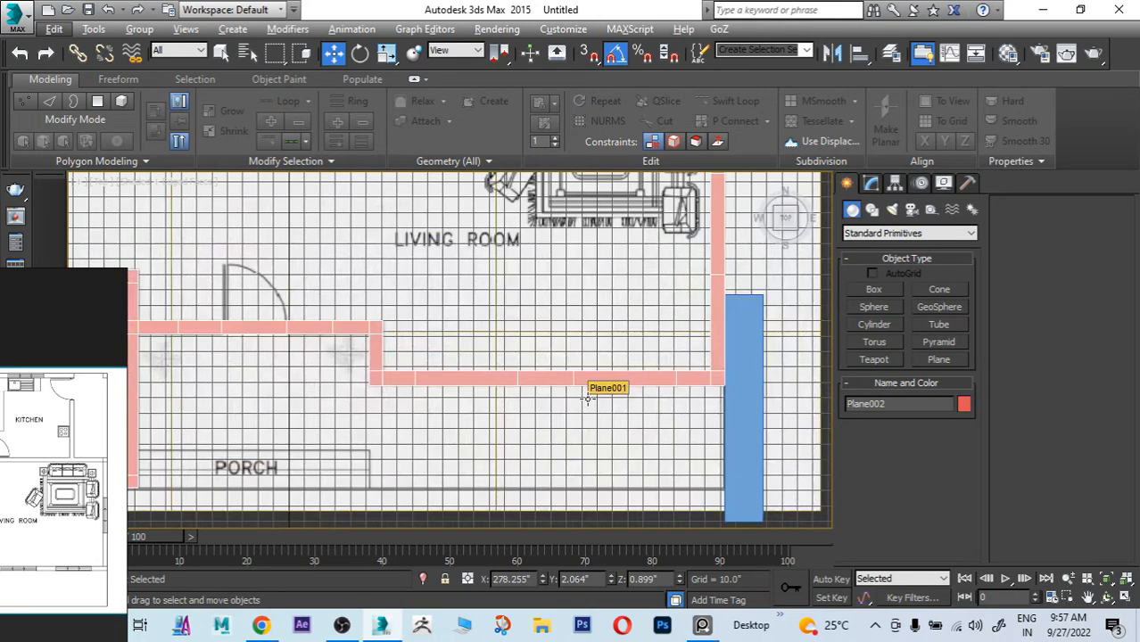
{"action": "key", "text": "alt+x"}
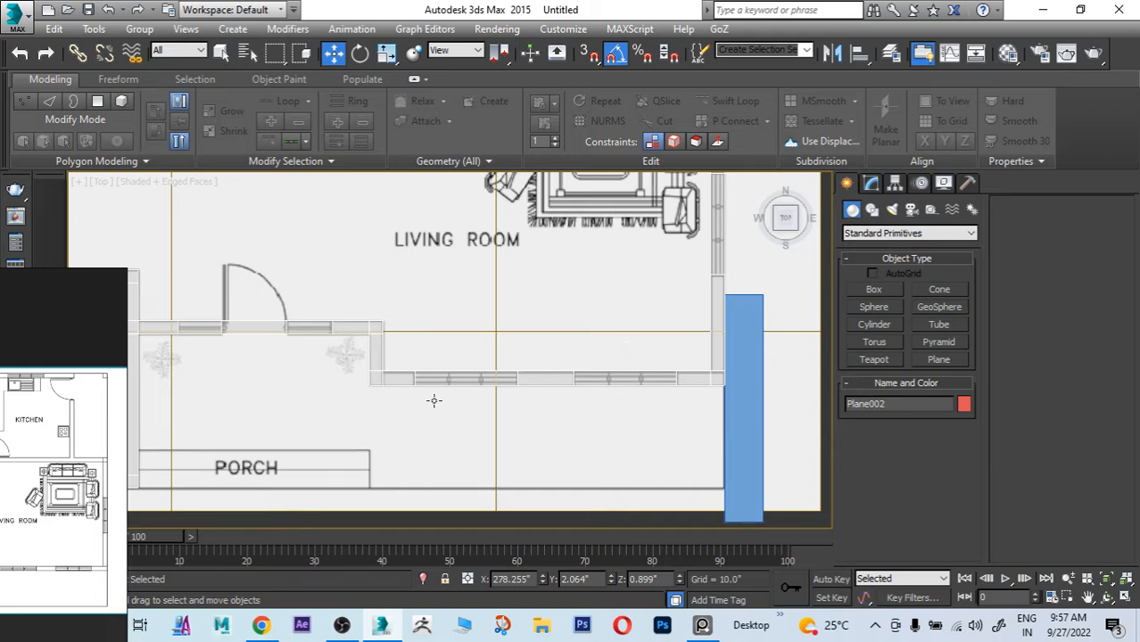
{"action": "middle_click_drag", "start_coordinate": [272, 332], "coordinate": [499, 354]}
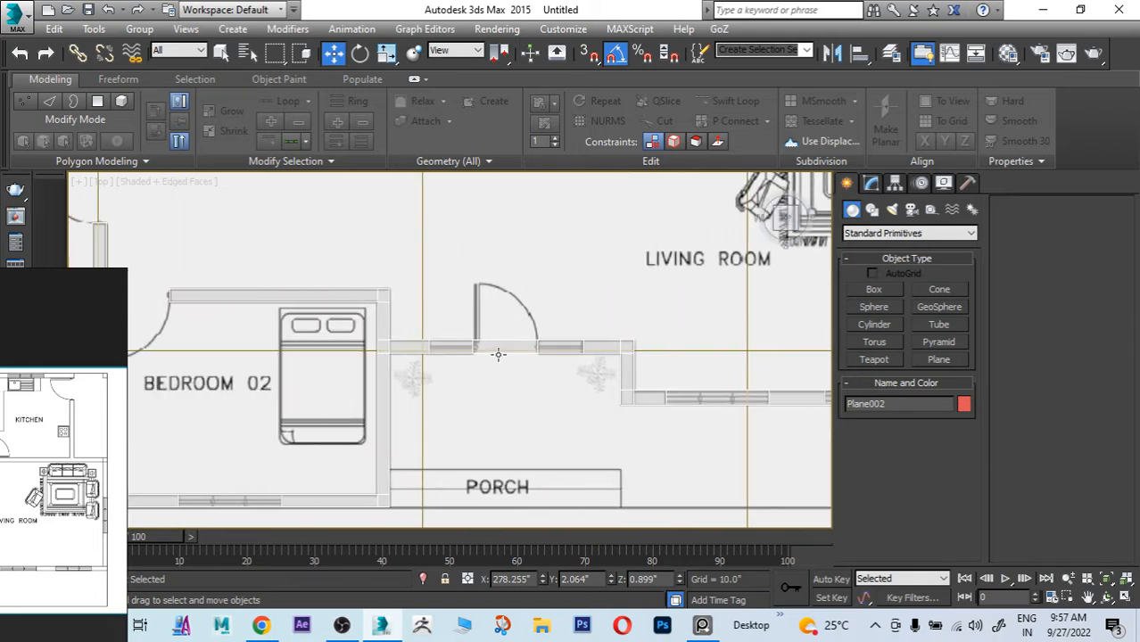
{"action": "scroll", "coordinate": [498, 353], "scroll_direction": "up", "scroll_amount": 3}
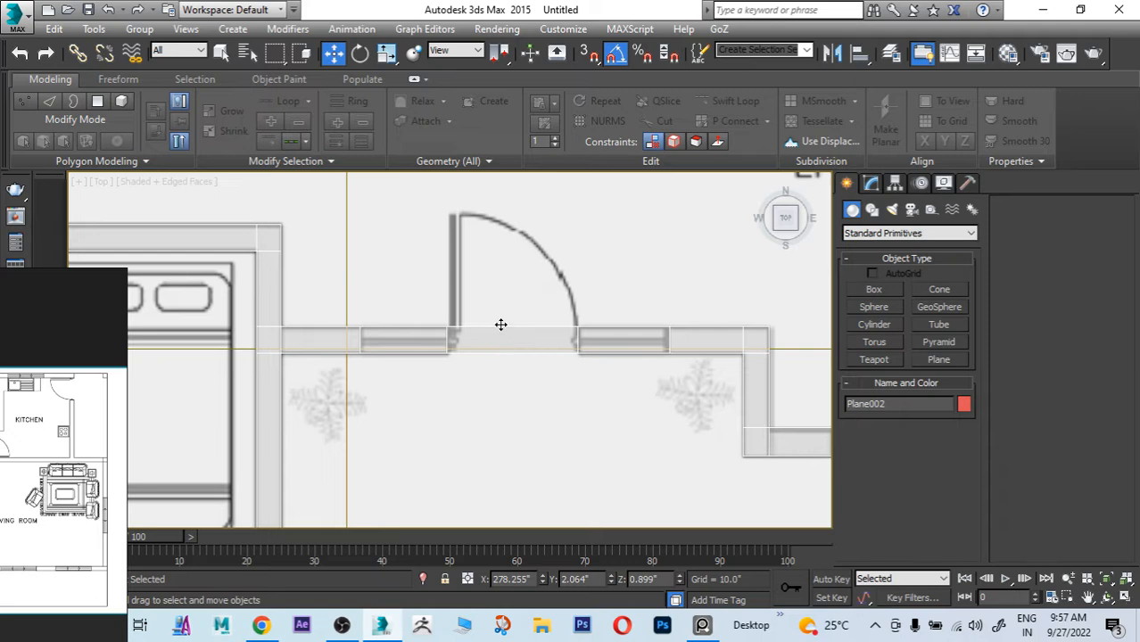
Step: Select the four wall polygons below door height at the porch doorway, two on the outer face and two on the inner face
{"action": "key", "text": "4"}
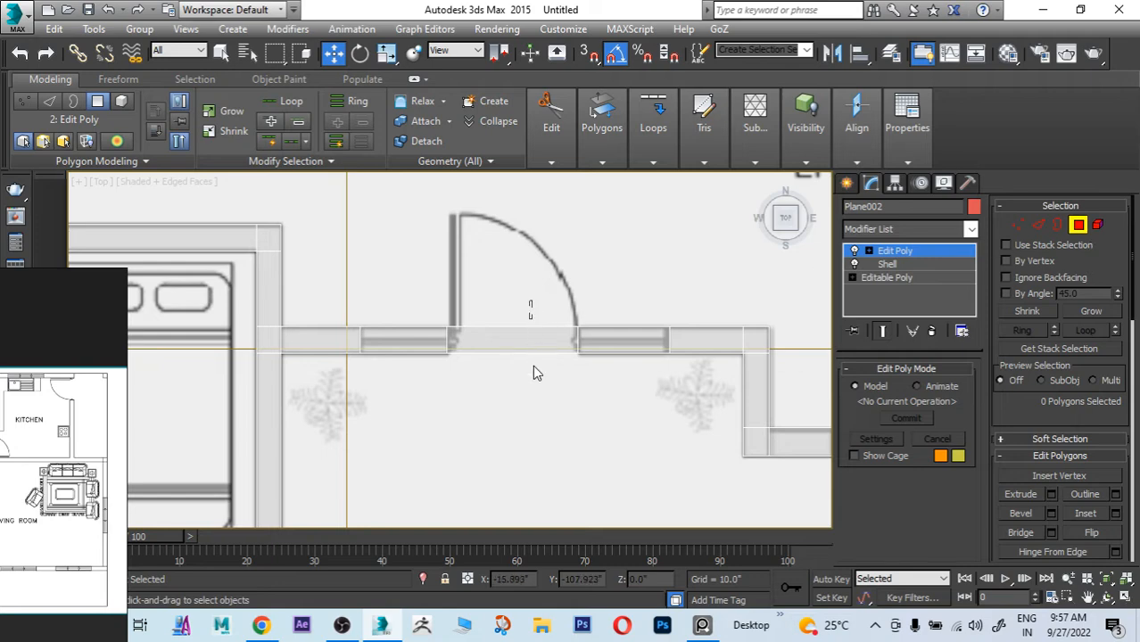
{"action": "left_click_drag", "start_coordinate": [533, 366], "coordinate": [543, 428]}
{"action": "middle_click_drag", "start_coordinate": [542, 428], "coordinate": [560, 327], "text": "alt"}
{"action": "middle_click_drag", "start_coordinate": [585, 373], "coordinate": [607, 382], "text": "alt"}
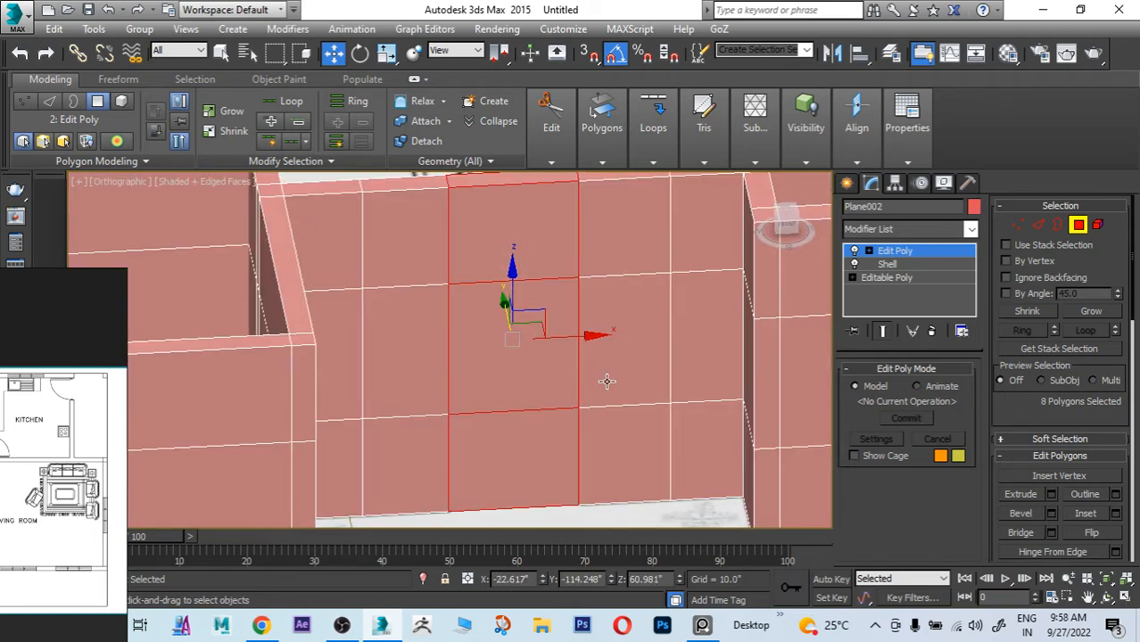
{"action": "scroll", "coordinate": [594, 389], "scroll_direction": "down", "scroll_amount": 3}
{"action": "left_click", "coordinate": [555, 425]}
{"action": "key", "text": "F3"}
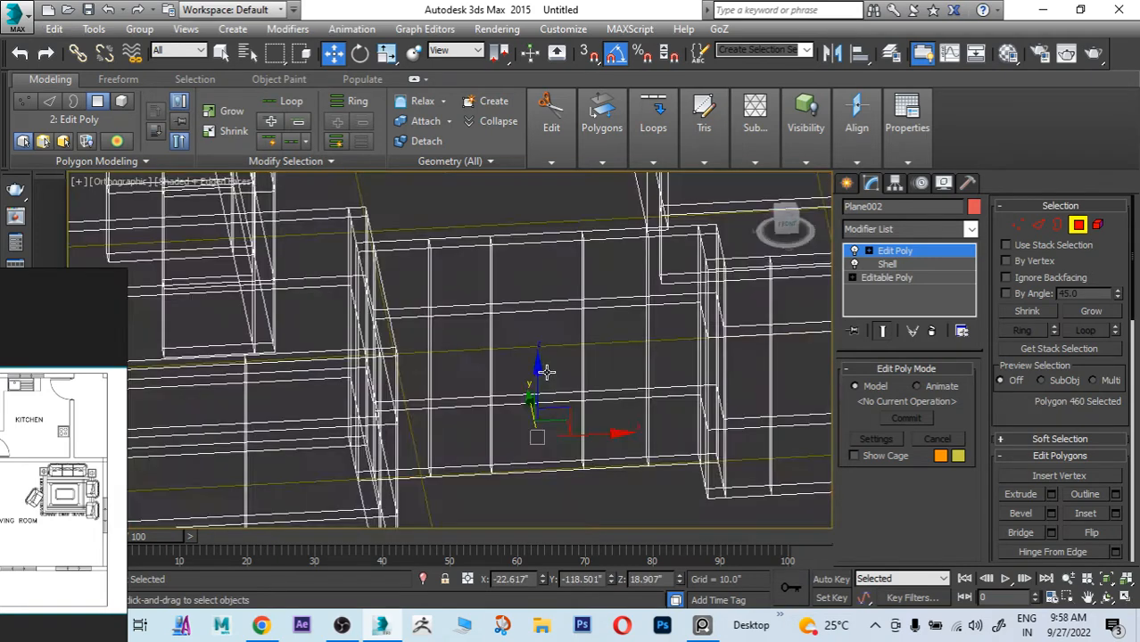
{"action": "left_click", "coordinate": [546, 372], "text": "ctrl"}
{"action": "mouse_move", "coordinate": [536, 369]}
{"action": "middle_mouse_down", "text": "alt"}
{"action": "mouse_move", "coordinate": [581, 400]}
{"action": "mouse_move", "coordinate": [750, 400]}
{"action": "middle_mouse_up", "text": "alt"}
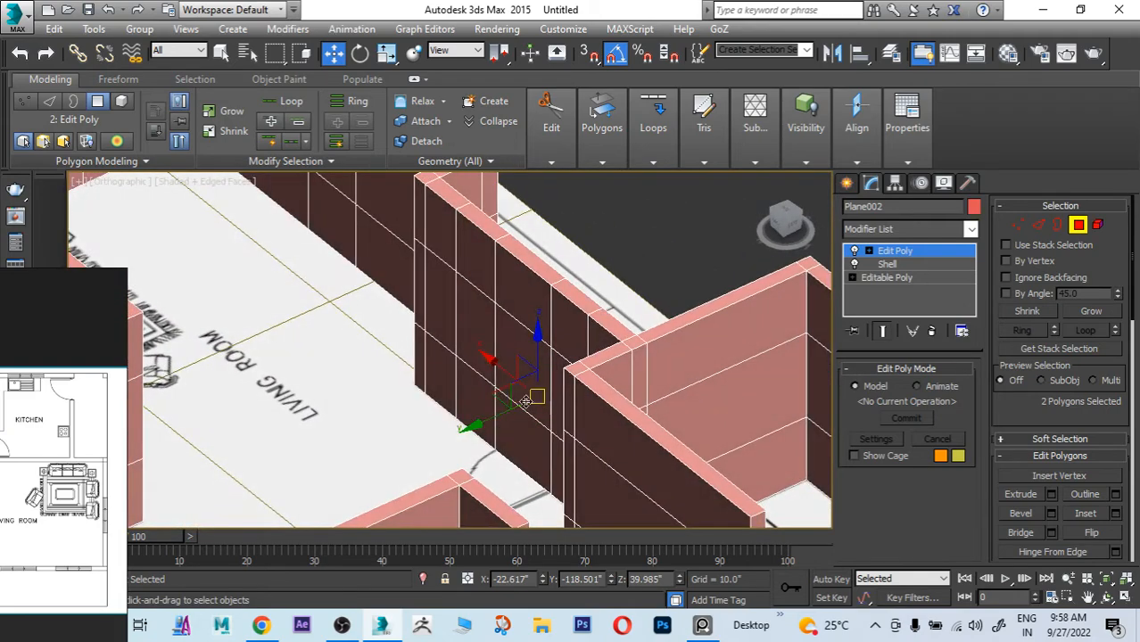
{"action": "left_click", "coordinate": [526, 389], "text": "ctrl"}
{"action": "left_click", "coordinate": [522, 443], "text": "ctrl"}
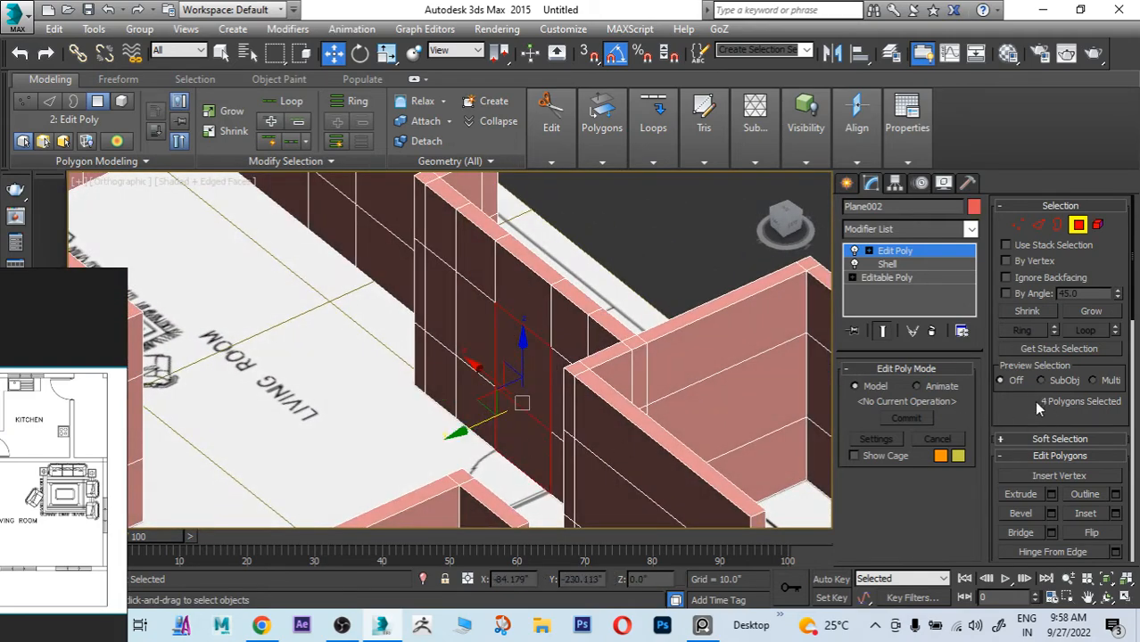
Step: Bridge the selected polygons to cut the front doorway through the wall, and delete the leftover polygons along its bottom
{"action": "scroll", "coordinate": [1036, 407], "scroll_direction": "down", "scroll_amount": 2}
{"action": "left_click", "coordinate": [1051, 470]}
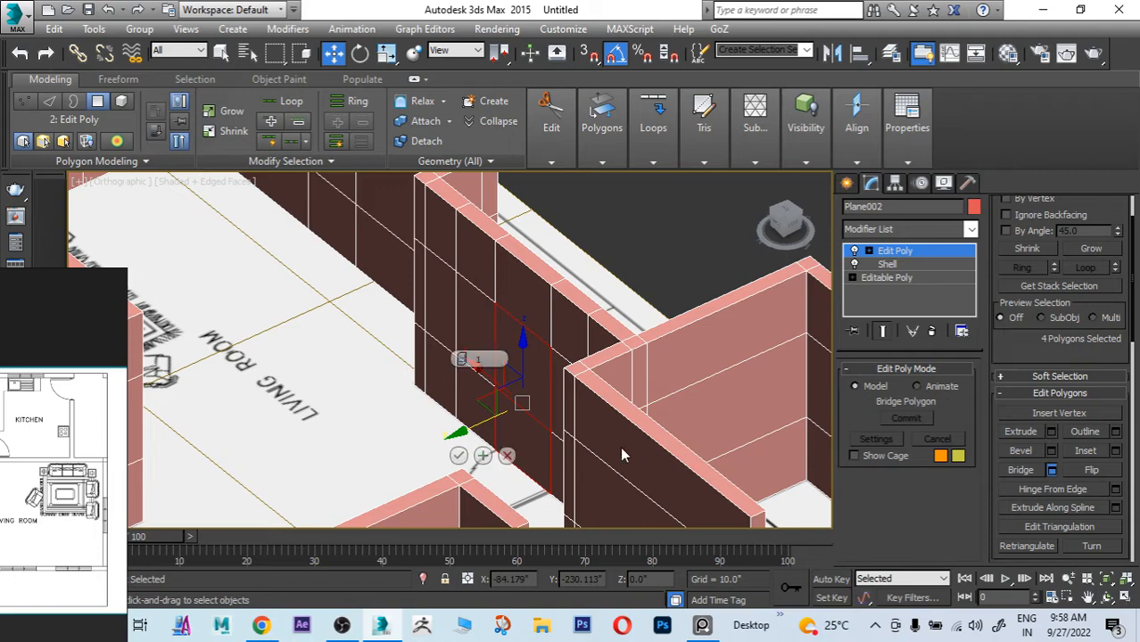
{"action": "left_click", "coordinate": [459, 455]}
{"action": "middle_click_drag", "start_coordinate": [466, 458], "coordinate": [544, 463], "text": "alt"}
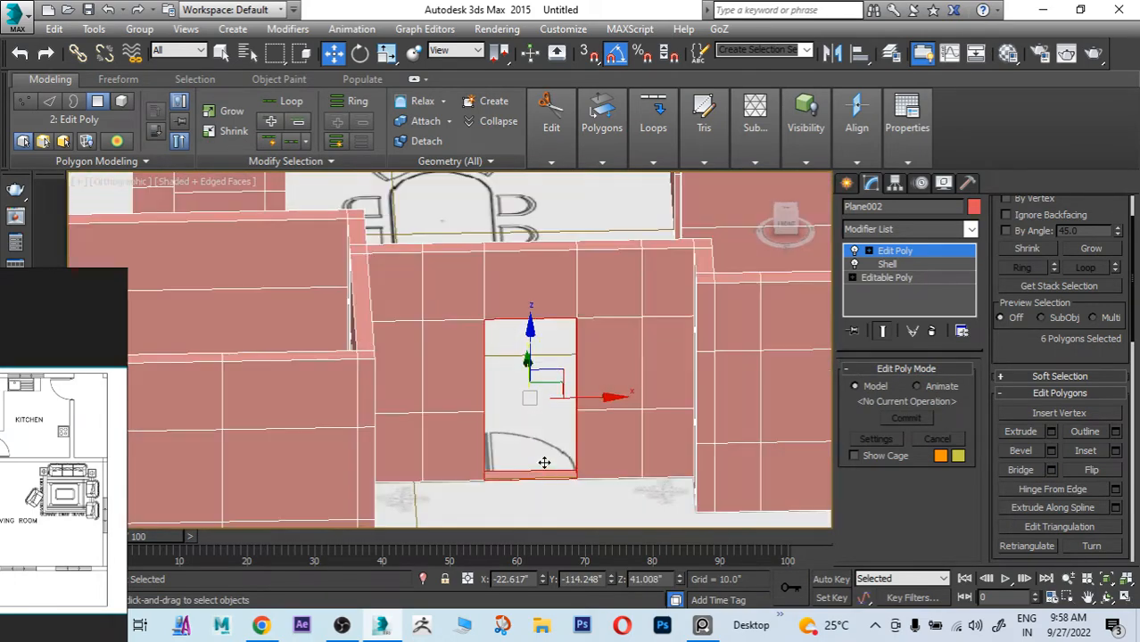
{"action": "left_click_drag", "start_coordinate": [536, 447], "coordinate": [538, 496]}
{"action": "key", "text": "Delete"}
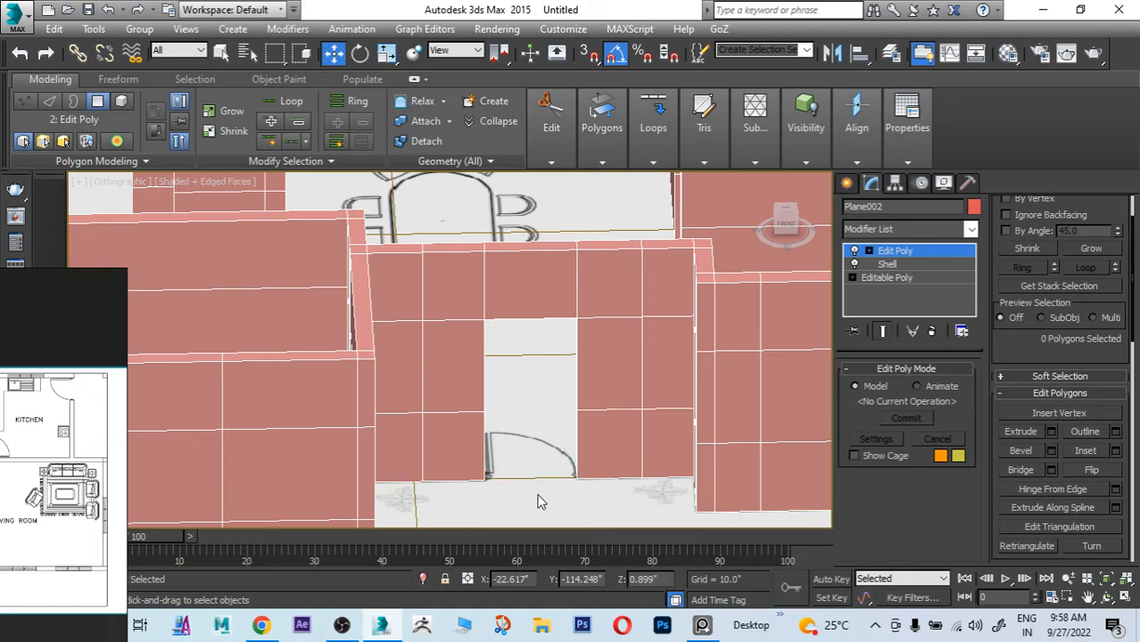
Step: Inspect the cut front doorway and look over the plan from above for the kitchen, bathroom and bedroom door positions
{"action": "middle_click_drag", "start_coordinate": [546, 460], "coordinate": [504, 452], "text": "alt"}
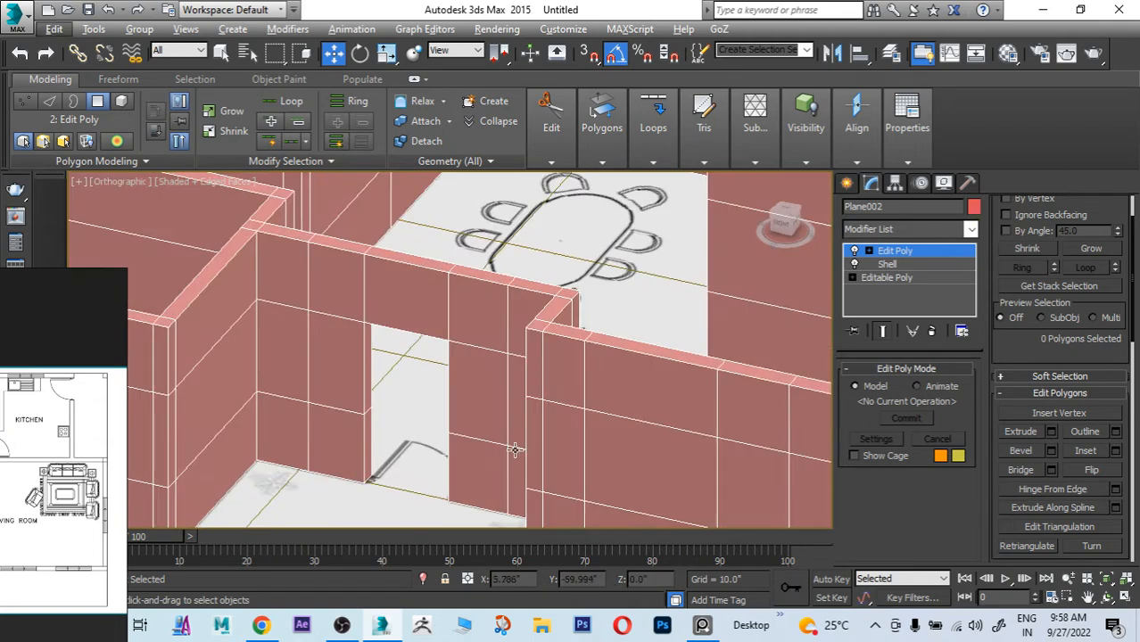
{"action": "scroll", "coordinate": [515, 449], "scroll_direction": "down", "scroll_amount": 3}
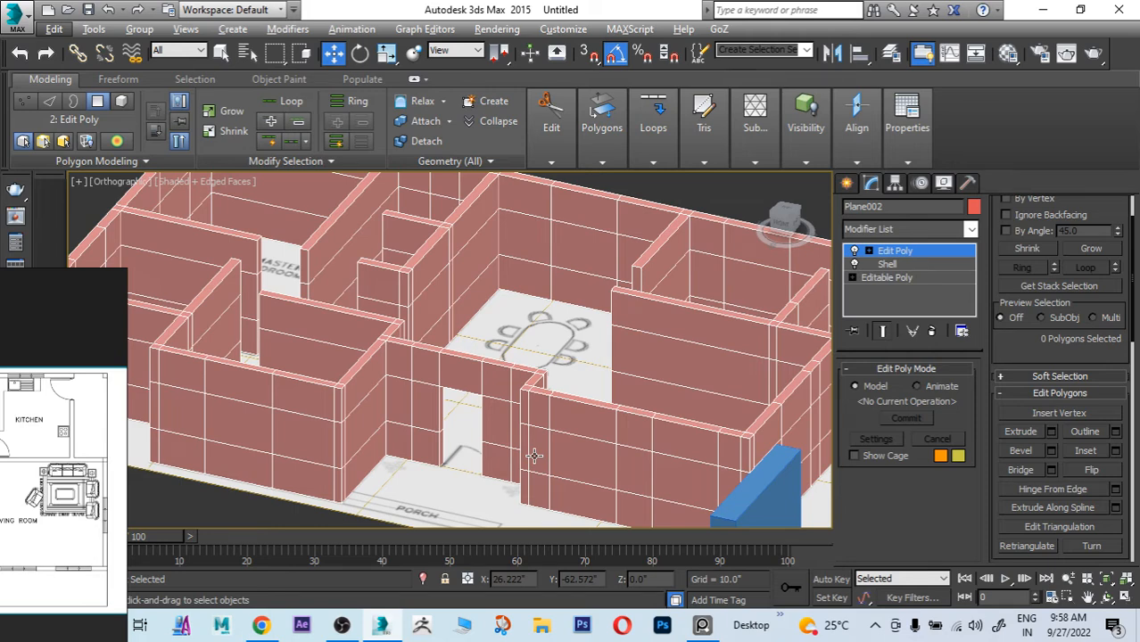
{"action": "key", "text": "t"}
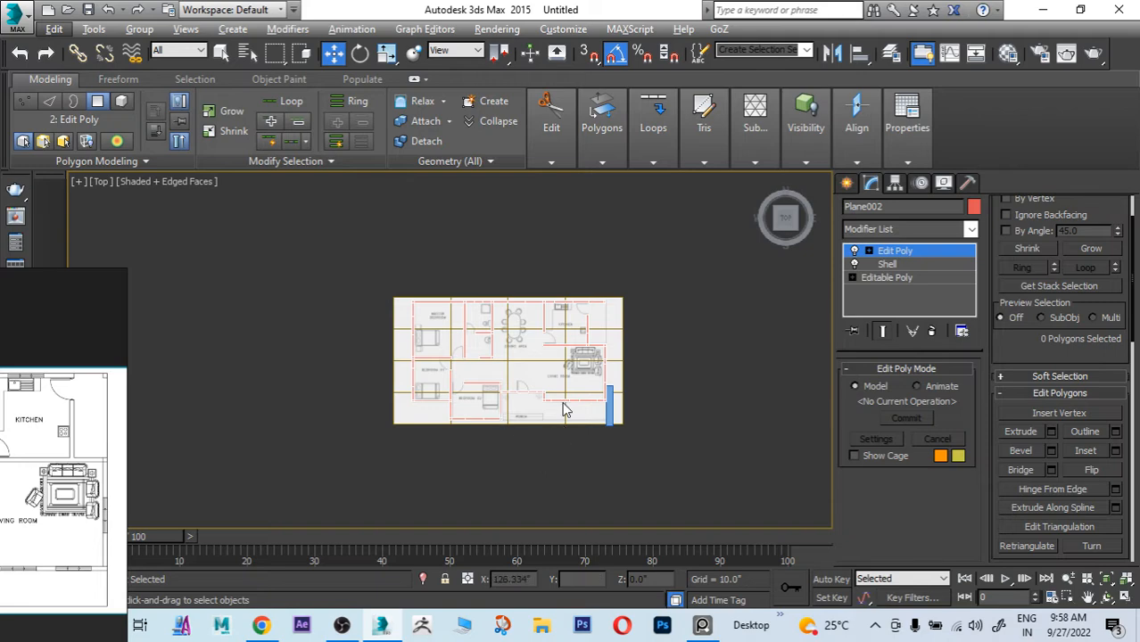
{"action": "key", "text": "z"}
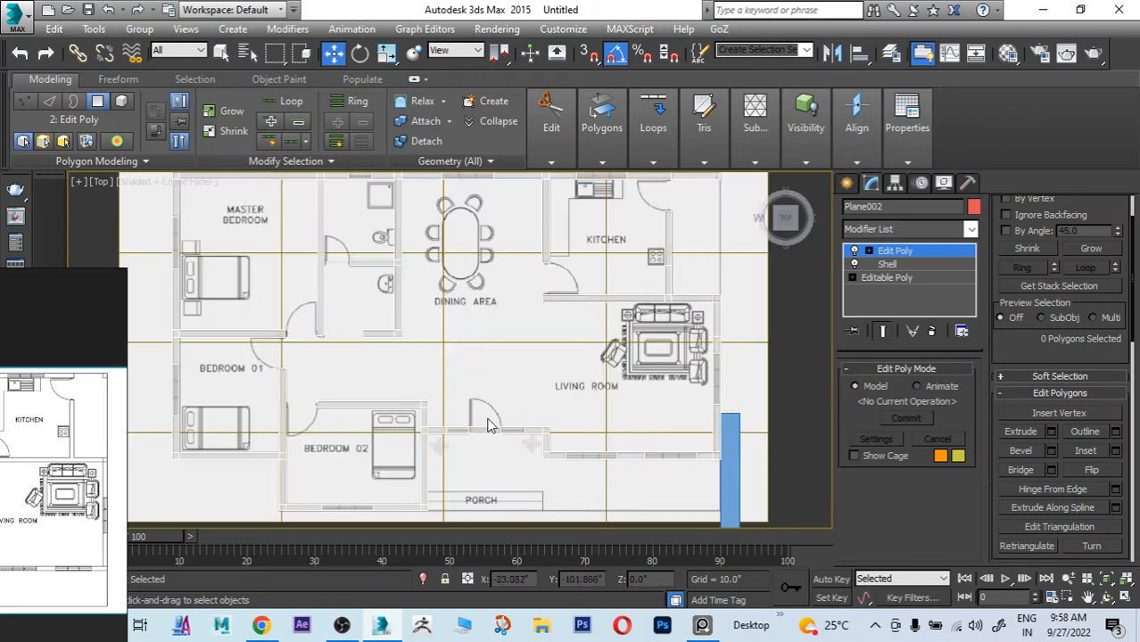
{"action": "middle_click_drag", "start_coordinate": [526, 408], "coordinate": [505, 446]}
{"action": "scroll", "coordinate": [523, 323], "scroll_direction": "up", "scroll_amount": 4}
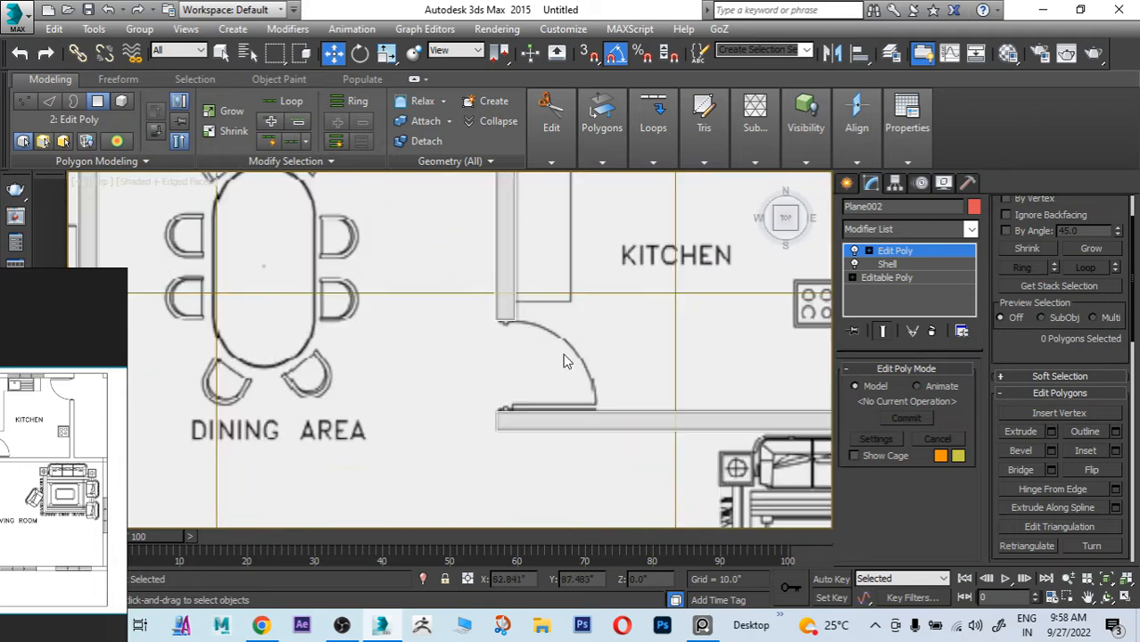
{"action": "middle_click_drag", "start_coordinate": [563, 361], "coordinate": [432, 469]}
{"action": "middle_click_drag", "start_coordinate": [497, 432], "coordinate": [384, 345]}
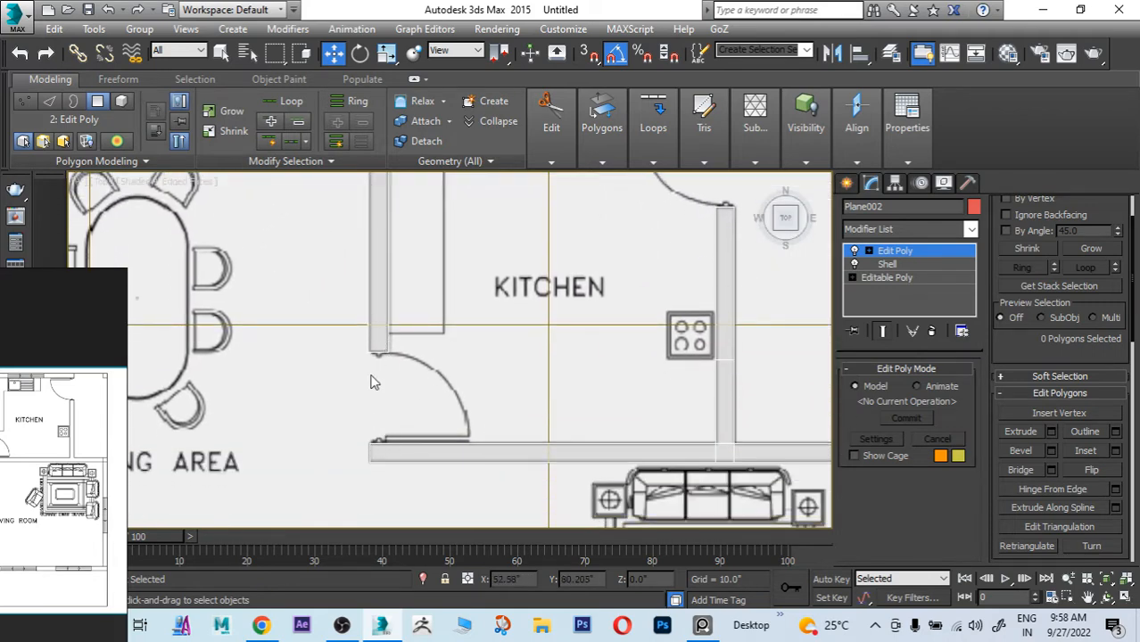
{"action": "scroll", "coordinate": [375, 429], "scroll_direction": "down", "scroll_amount": 3}
{"action": "middle_click_drag", "start_coordinate": [466, 339], "coordinate": [718, 351]}
{"action": "scroll", "coordinate": [509, 328], "scroll_direction": "up", "scroll_amount": 4}
{"action": "scroll", "coordinate": [529, 342], "scroll_direction": "down", "scroll_amount": 2}
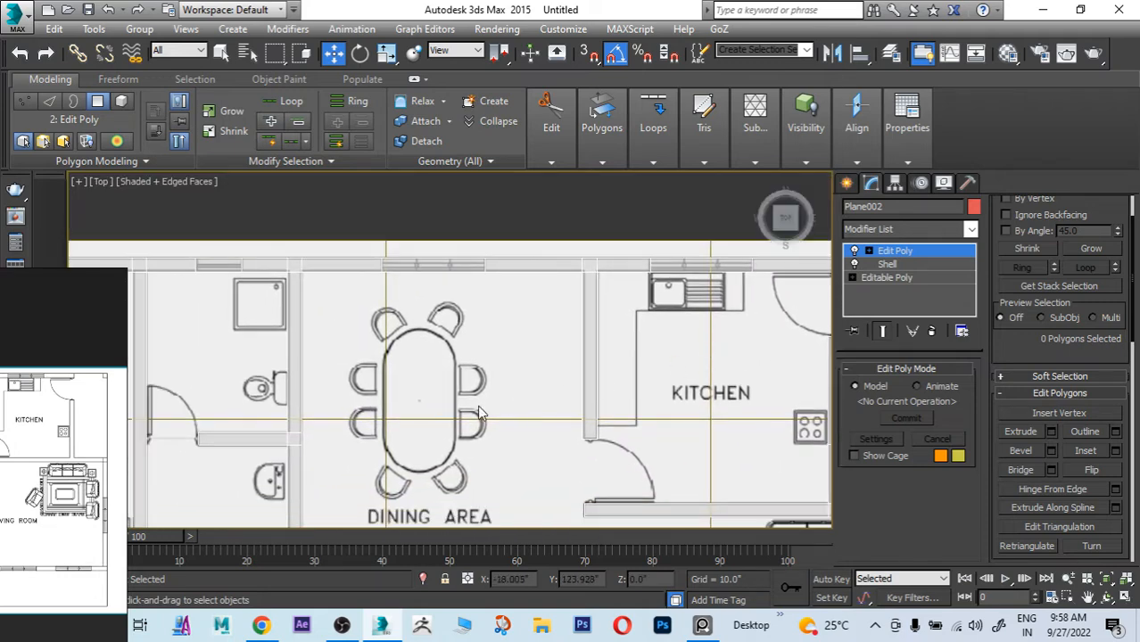
{"action": "middle_click_drag", "start_coordinate": [478, 413], "coordinate": [638, 284]}
{"action": "scroll", "coordinate": [341, 350], "scroll_direction": "up", "scroll_amount": 1}
{"action": "scroll", "coordinate": [341, 303], "scroll_direction": "down", "scroll_amount": 5}
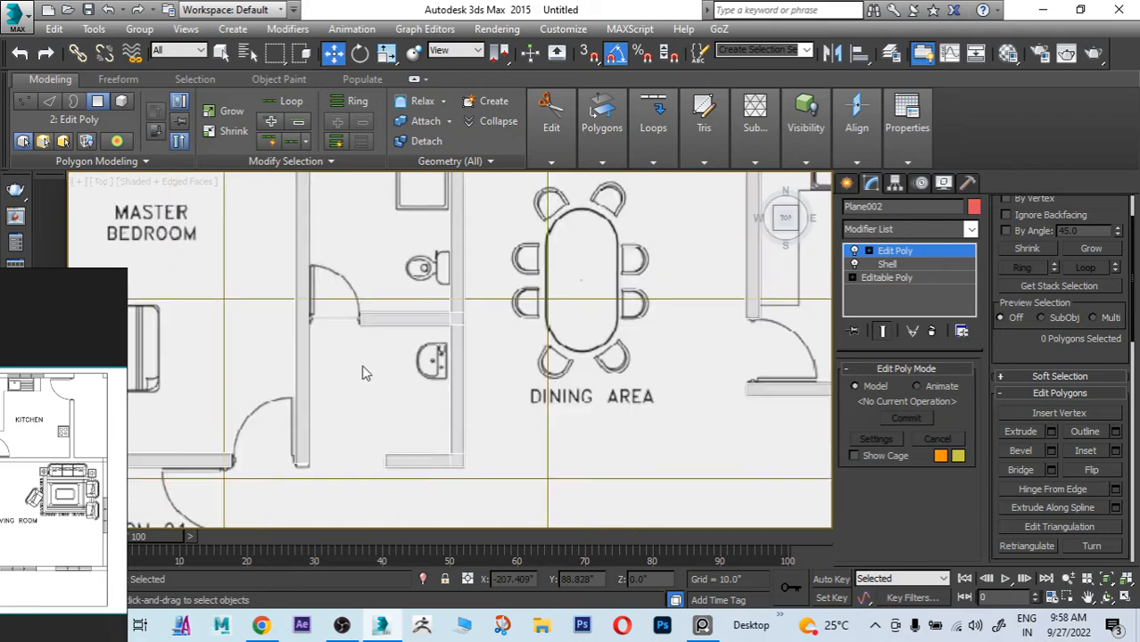
{"action": "mouse_move", "coordinate": [463, 421]}
{"action": "middle_mouse_down"}
{"action": "mouse_move", "coordinate": [471, 377]}
{"action": "mouse_move", "coordinate": [456, 349]}
{"action": "middle_mouse_up"}
{"action": "middle_click_drag", "start_coordinate": [481, 416], "coordinate": [465, 366]}
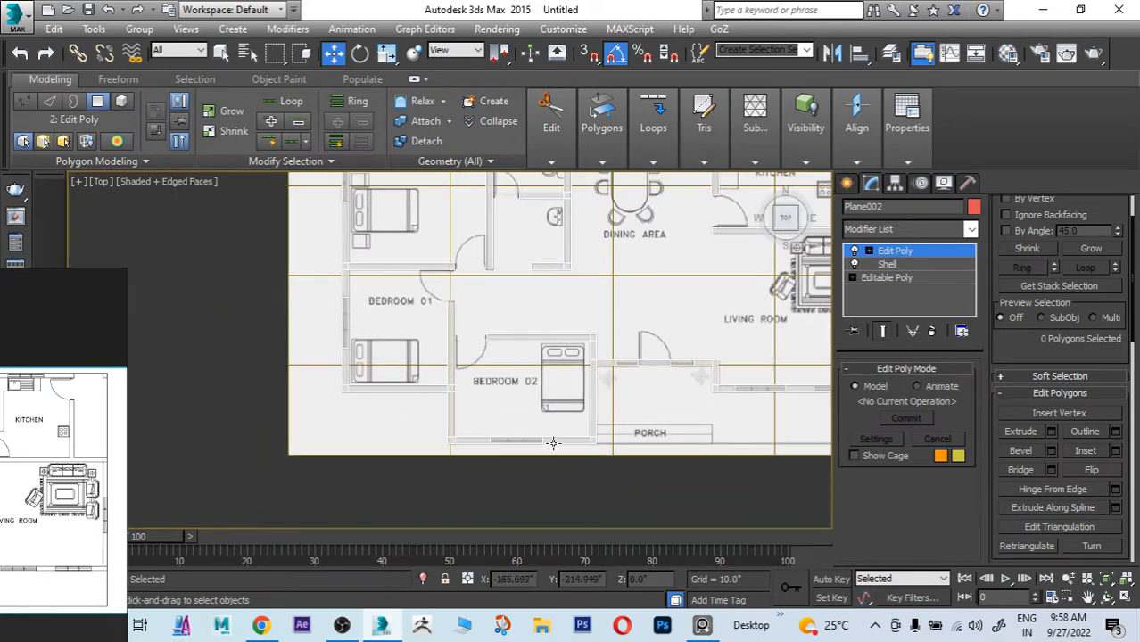
{"action": "scroll", "coordinate": [553, 443], "scroll_direction": "up", "scroll_amount": 4}
{"action": "scroll", "coordinate": [524, 426], "scroll_direction": "down", "scroll_amount": 2}
{"action": "middle_click_drag", "start_coordinate": [530, 395], "coordinate": [425, 505]}
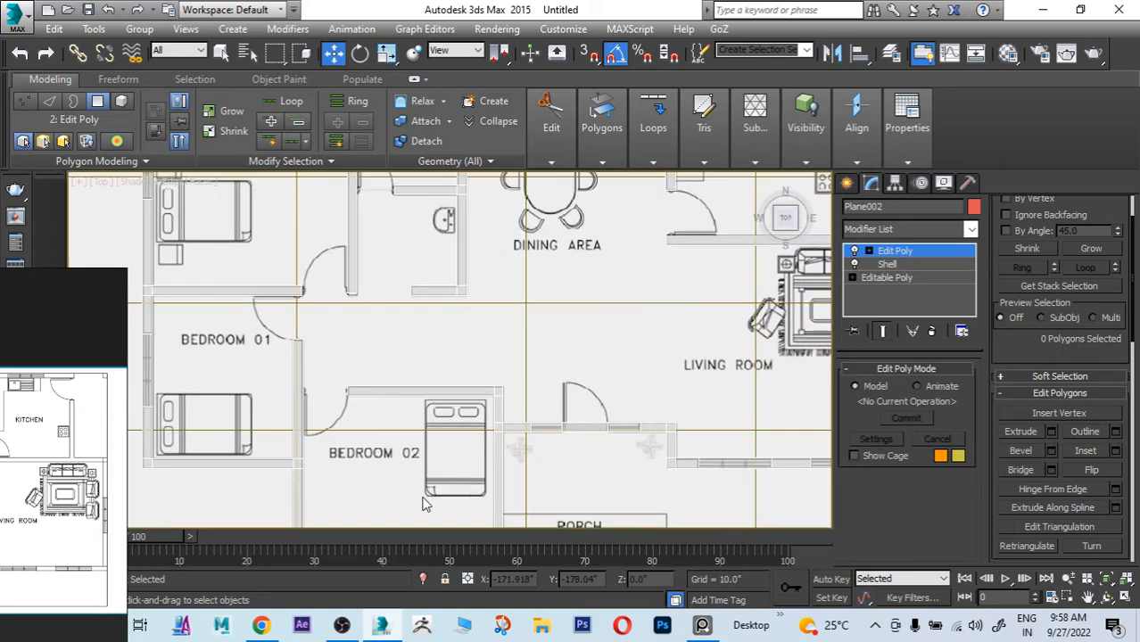
Step: Turn off the walls' see-through display in a perspective view that faces the kitchen doorway
{"action": "key", "text": "p"}
{"action": "scroll", "coordinate": [448, 445], "scroll_direction": "down", "scroll_amount": 6}
{"action": "middle_click_drag", "start_coordinate": [451, 443], "coordinate": [482, 343], "text": "alt"}
{"action": "key", "text": "alt+x"}
{"action": "scroll", "coordinate": [535, 401], "scroll_direction": "up", "scroll_amount": 5}
{"action": "middle_click_drag", "start_coordinate": [573, 448], "coordinate": [786, 411], "text": "alt"}
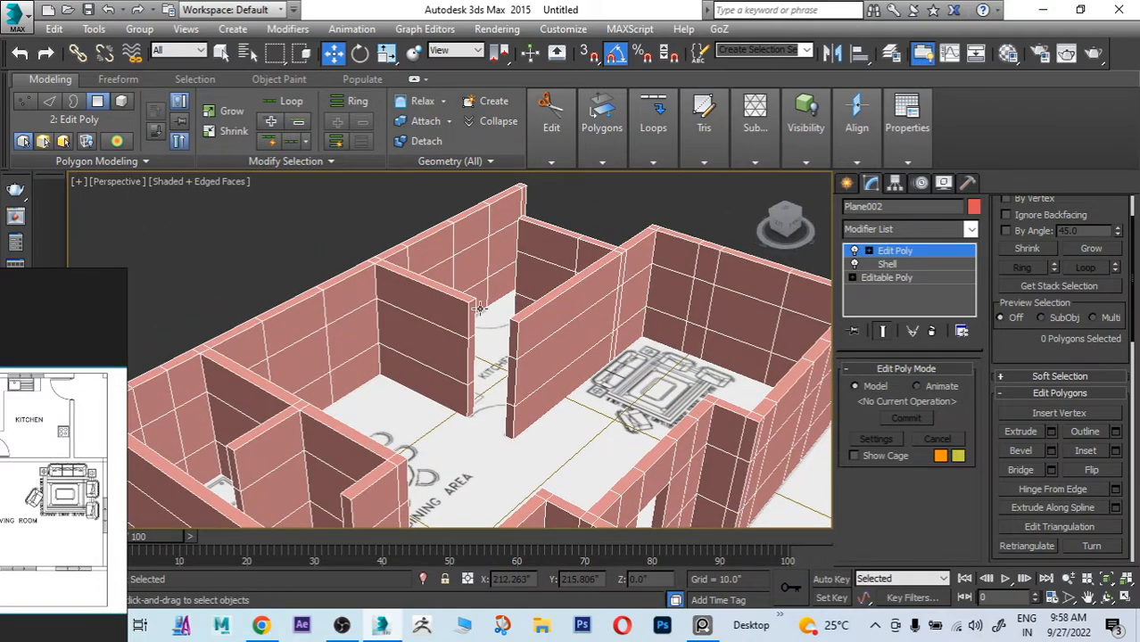
Step: Examine the wall ends on both sides of the kitchen doorway gap from several angles
{"action": "scroll", "coordinate": [555, 374], "scroll_direction": "up", "scroll_amount": 4}
{"action": "middle_click_drag", "start_coordinate": [558, 382], "coordinate": [660, 384], "text": "alt"}
{"action": "middle_click_drag", "start_coordinate": [379, 386], "coordinate": [710, 344]}
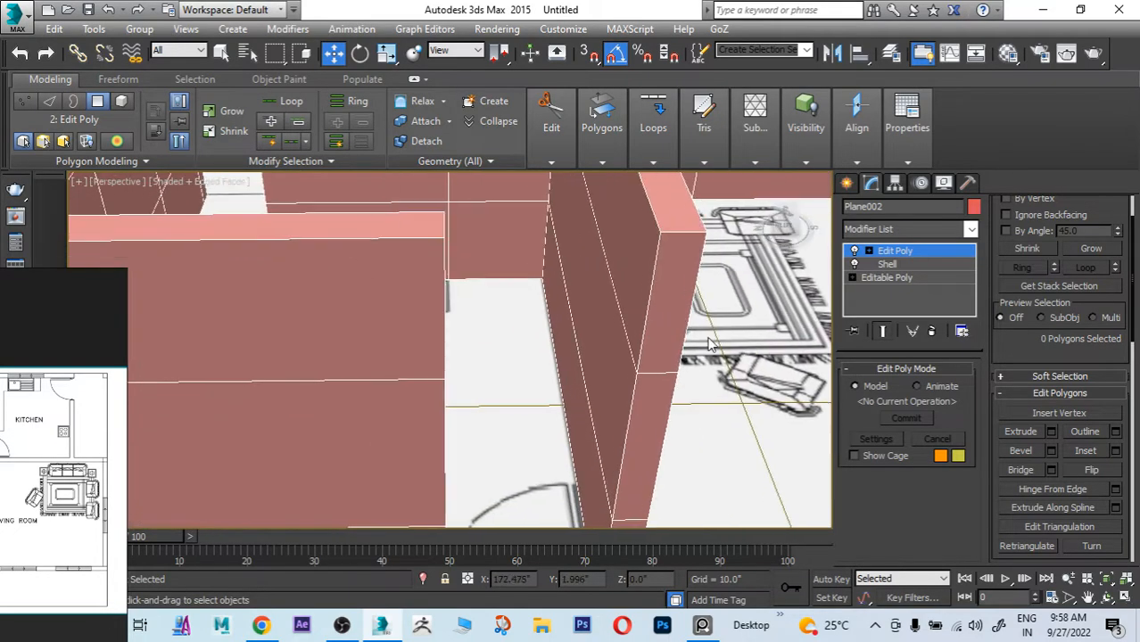
{"action": "scroll", "coordinate": [573, 368], "scroll_direction": "down", "scroll_amount": 2}
{"action": "middle_click_drag", "start_coordinate": [637, 358], "coordinate": [657, 368], "text": "alt"}
{"action": "mouse_move", "coordinate": [555, 384]}
{"action": "middle_mouse_down", "text": "alt"}
{"action": "mouse_move", "coordinate": [580, 385]}
{"action": "mouse_move", "coordinate": [510, 386]}
{"action": "mouse_move", "coordinate": [506, 366]}
{"action": "mouse_move", "coordinate": [470, 375]}
{"action": "middle_mouse_up", "text": "alt"}
{"action": "scroll", "coordinate": [522, 382], "scroll_direction": "down", "scroll_amount": 3}
{"action": "middle_click_drag", "start_coordinate": [655, 332], "coordinate": [465, 379]}
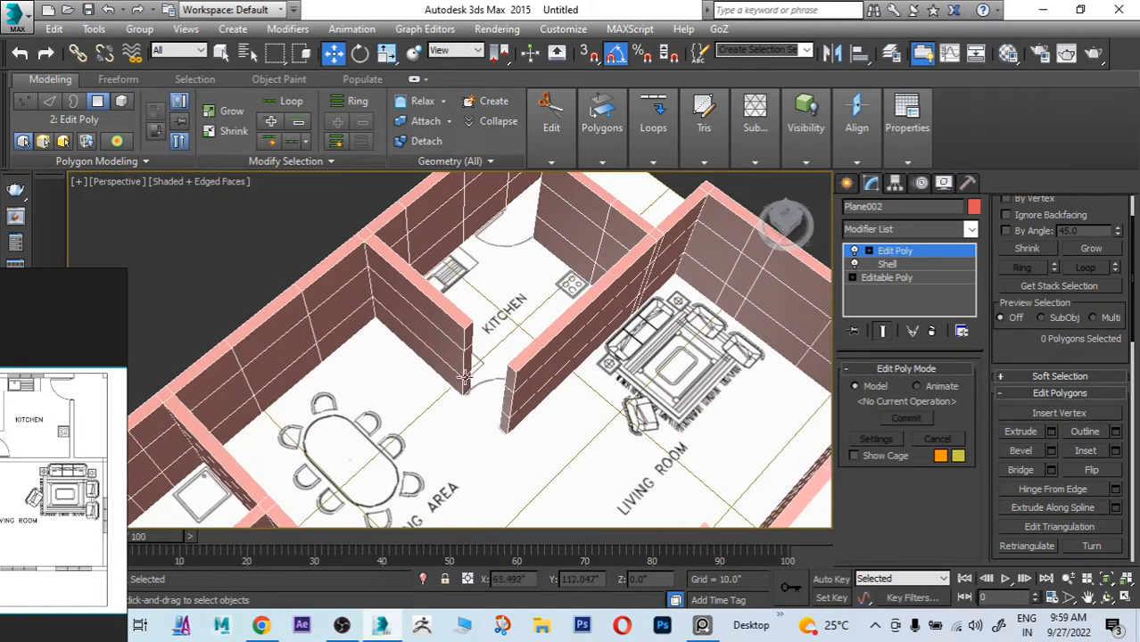
{"action": "scroll", "coordinate": [465, 377], "scroll_direction": "up", "scroll_amount": 3}
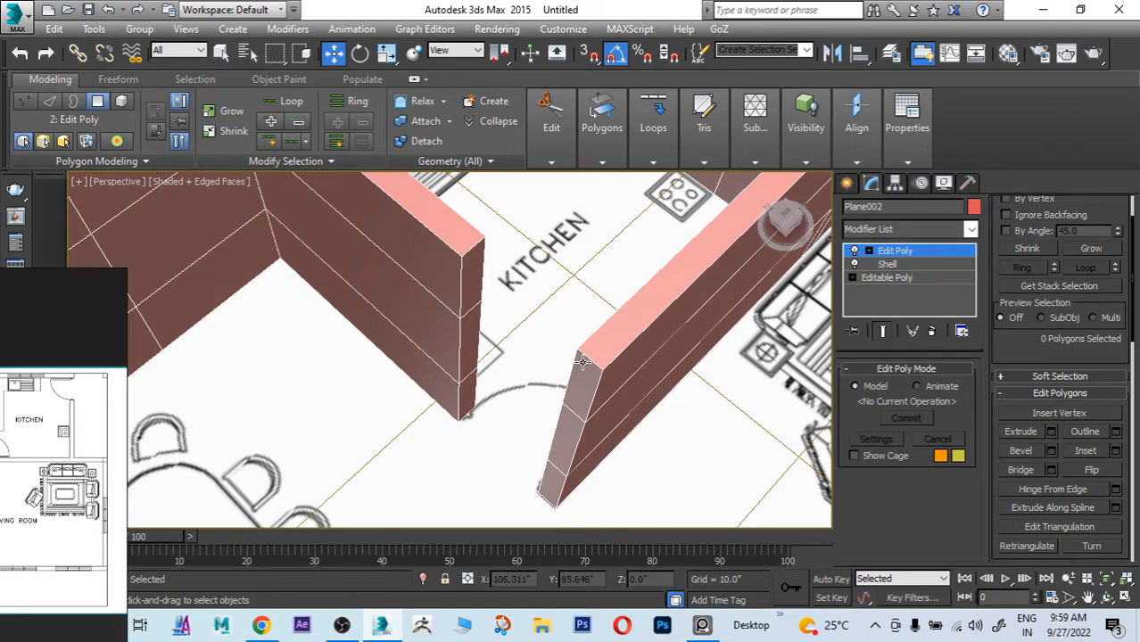
{"action": "scroll", "coordinate": [546, 385], "scroll_direction": "down", "scroll_amount": 3}
{"action": "middle_click_drag", "start_coordinate": [554, 389], "coordinate": [581, 409], "text": "alt"}
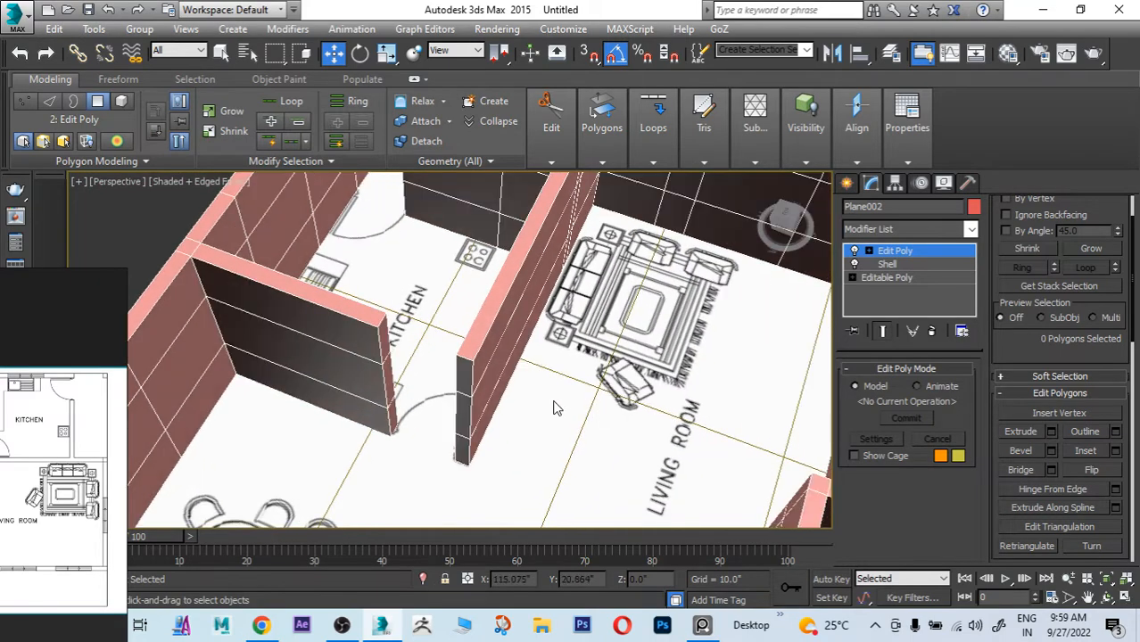
{"action": "middle_click_drag", "start_coordinate": [486, 398], "coordinate": [489, 432], "text": "alt"}
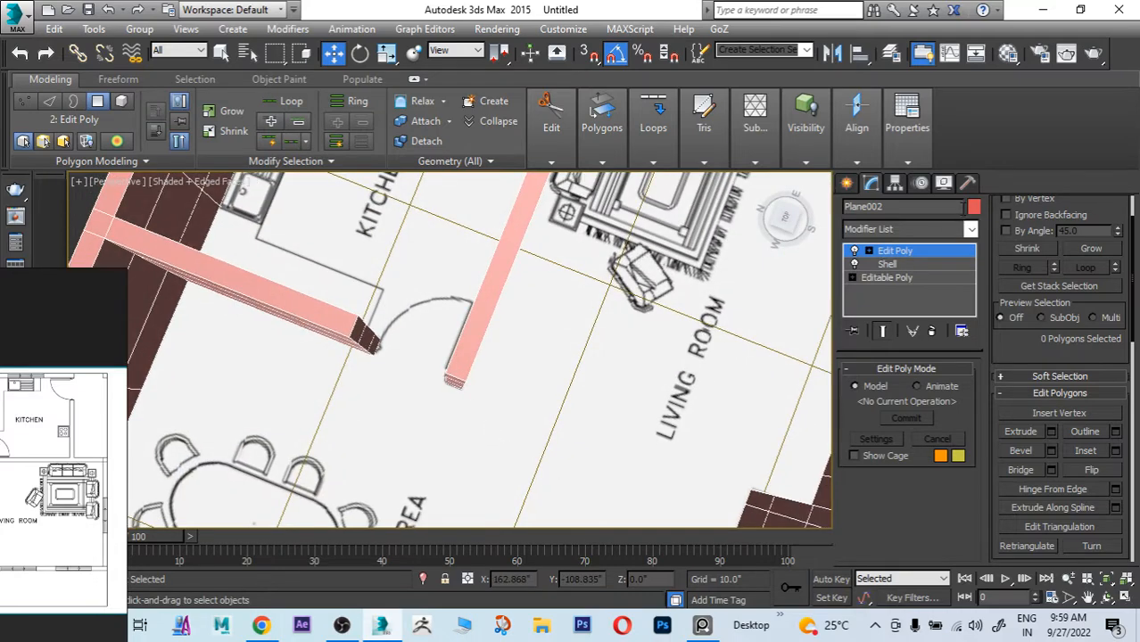
Step: Select the end vertices of the wall between kitchen and living room at the kitchen doorway and examine their alignment from above
{"action": "left_click", "coordinate": [870, 251]}
{"action": "left_click", "coordinate": [900, 264]}
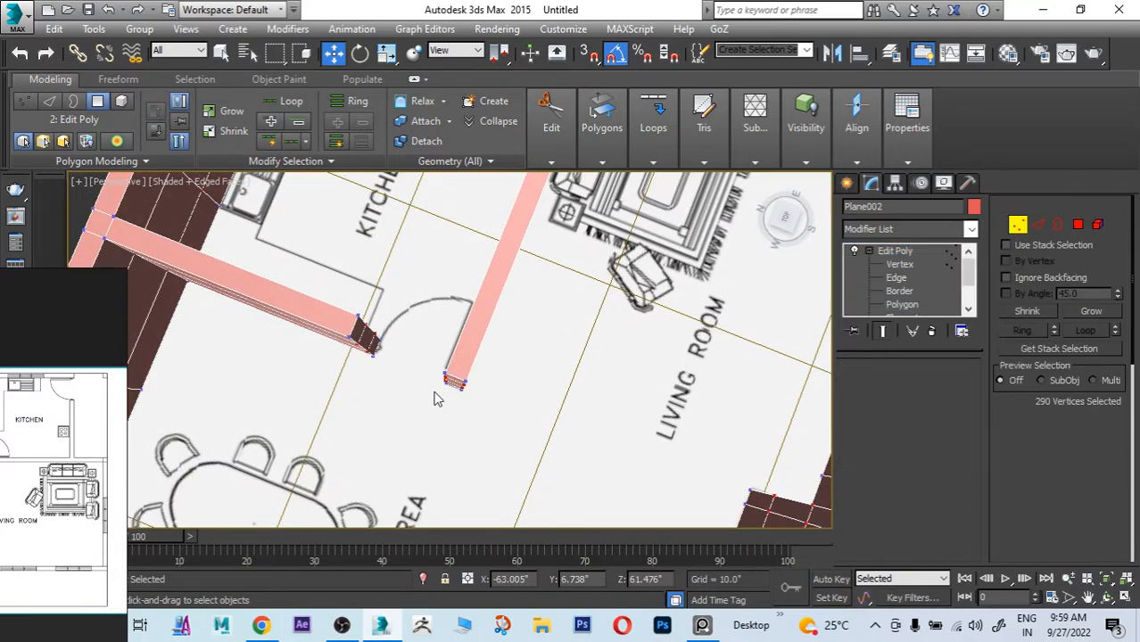
{"action": "left_click_drag", "start_coordinate": [427, 359], "coordinate": [517, 418]}
{"action": "key", "text": "t"}
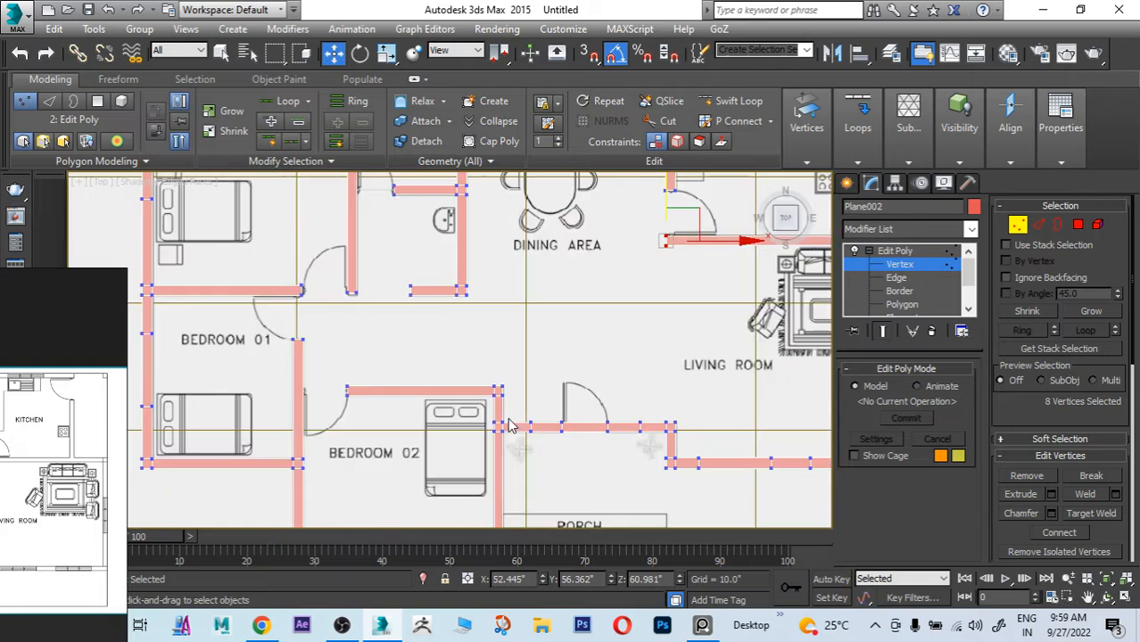
{"action": "middle_click_drag", "start_coordinate": [646, 263], "coordinate": [548, 501]}
{"action": "scroll", "coordinate": [629, 326], "scroll_direction": "up", "scroll_amount": 8}
{"action": "scroll", "coordinate": [504, 417], "scroll_direction": "down", "scroll_amount": 4}
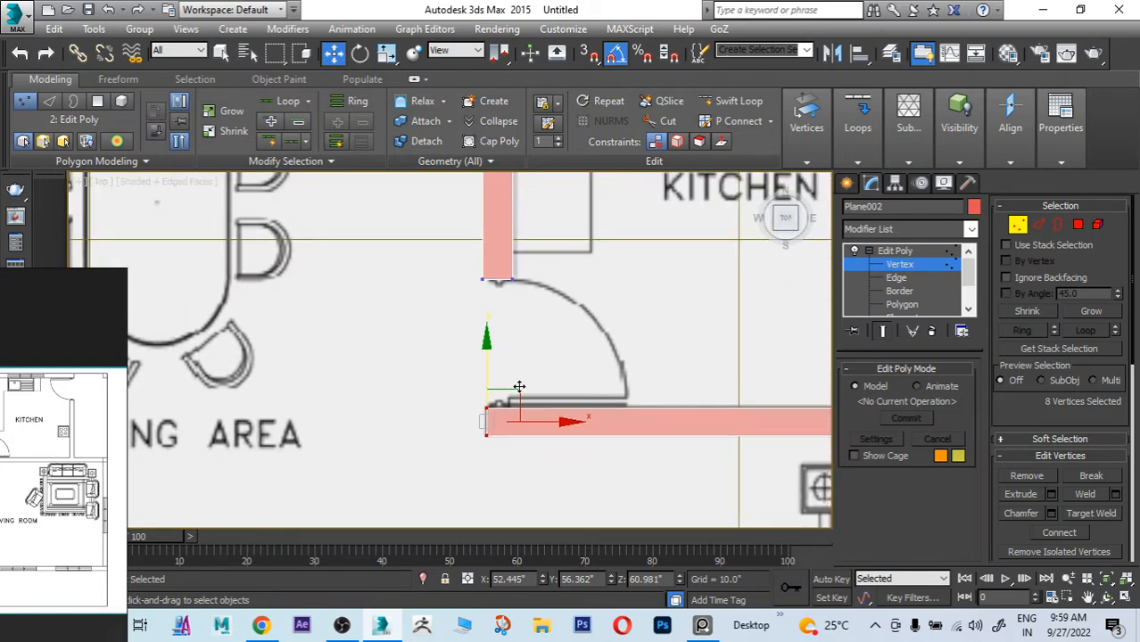
Step: Add a vertical edge loop with Swift Loop near that wall's end and shift it toward the end, to about X 61.9 inches
{"action": "left_click", "coordinate": [727, 103]}
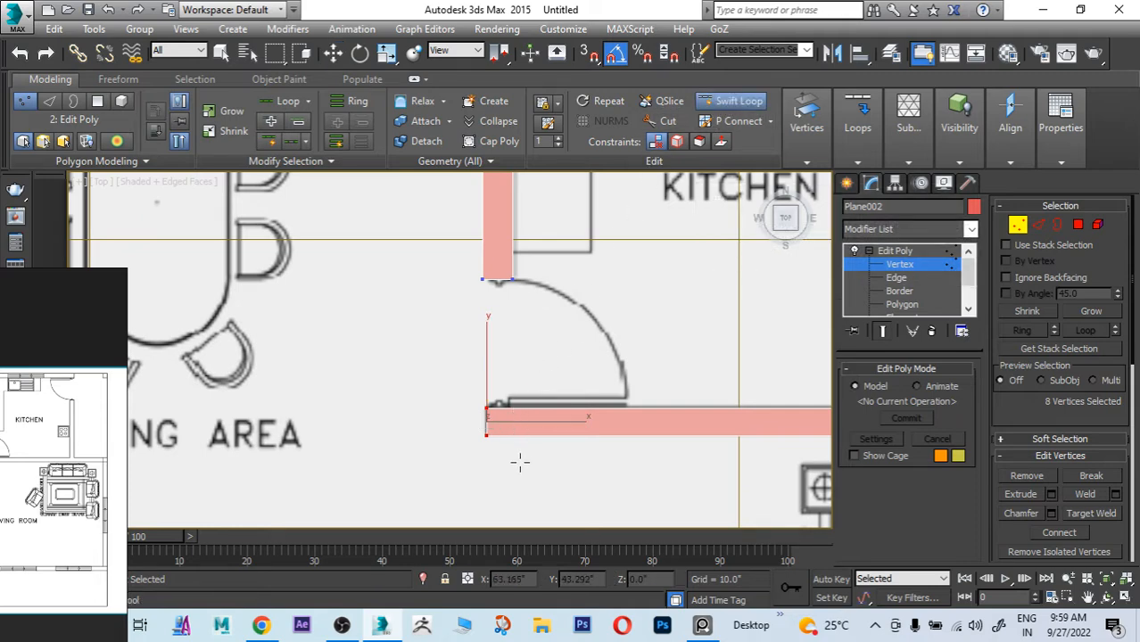
{"action": "key", "text": "w"}
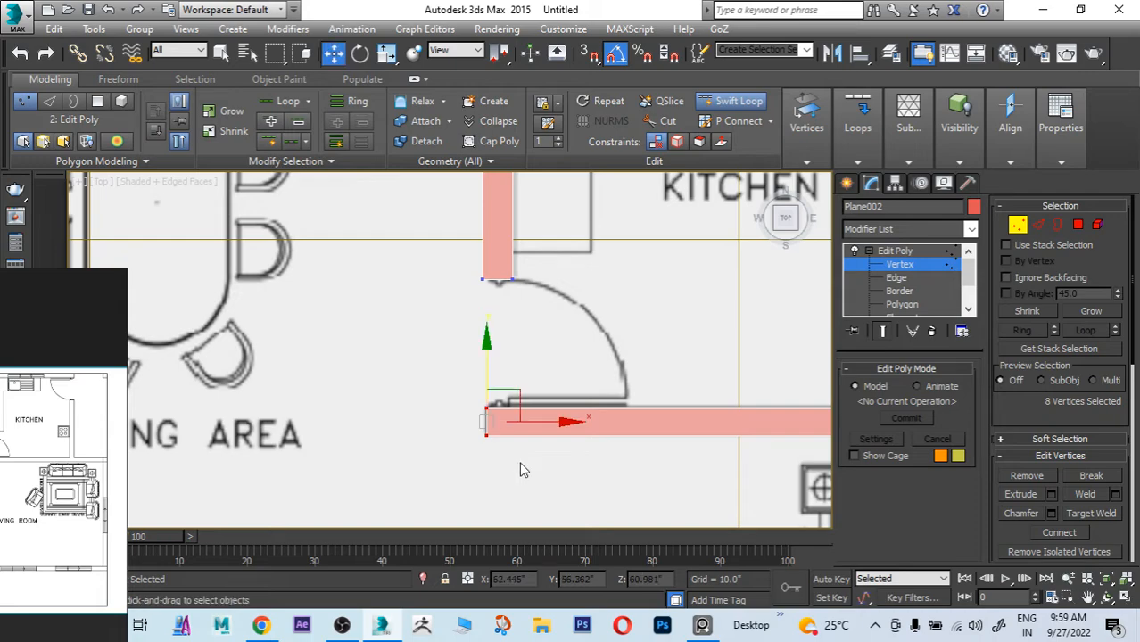
{"action": "middle_click_drag", "start_coordinate": [517, 413], "coordinate": [768, 366], "text": "alt"}
{"action": "left_click", "coordinate": [728, 103]}
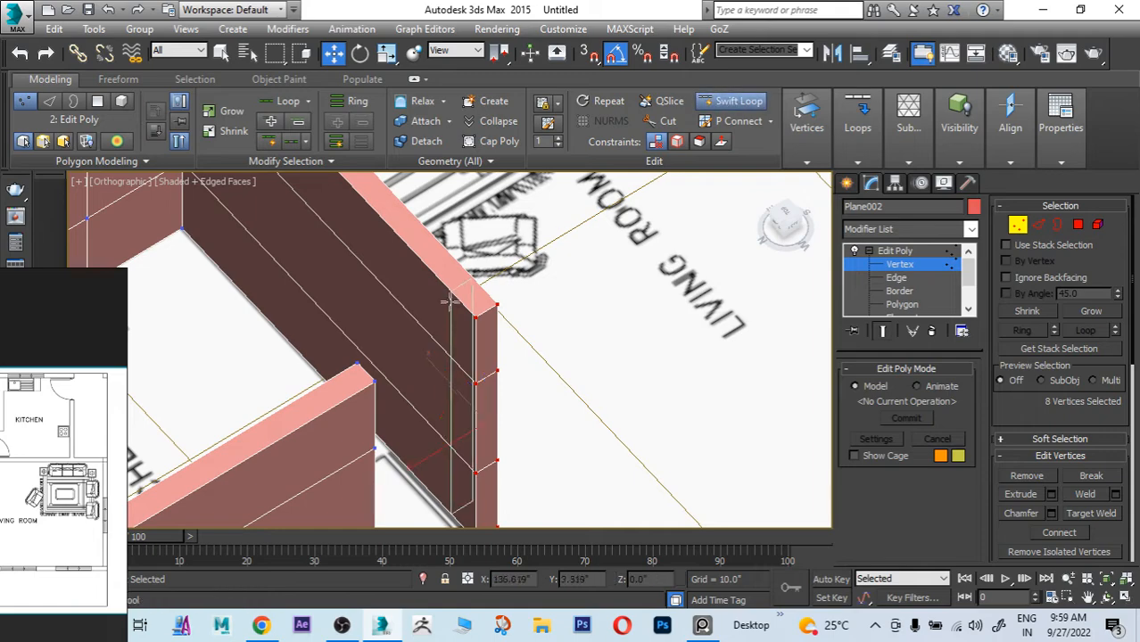
{"action": "key", "text": "2"}
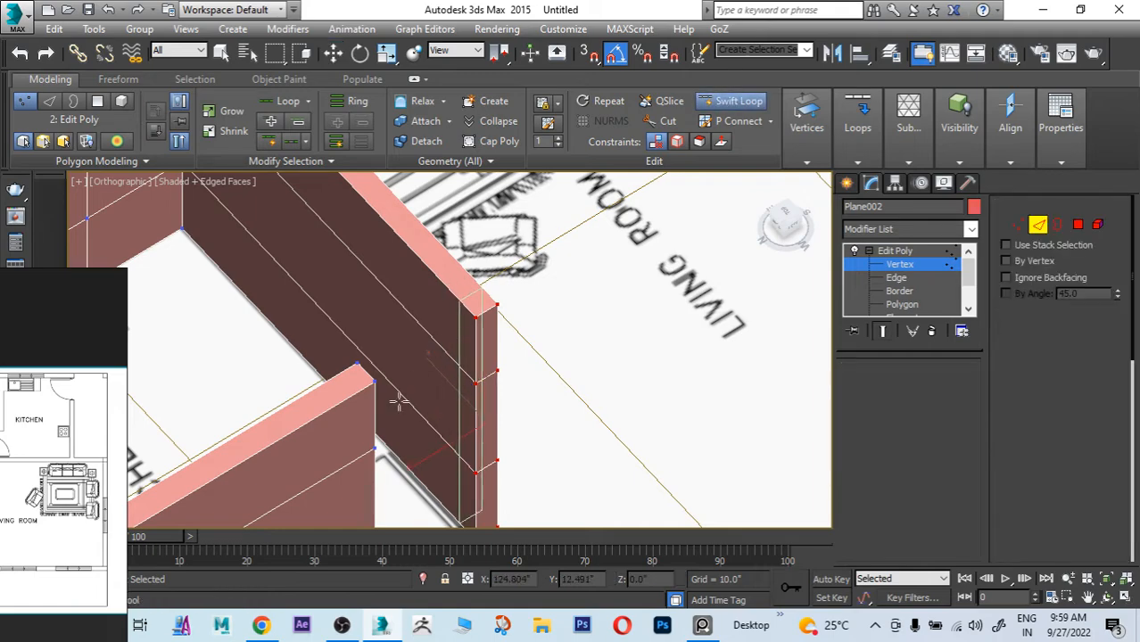
{"action": "key", "text": "w"}
{"action": "middle_click_drag", "start_coordinate": [540, 428], "coordinate": [371, 420], "text": "alt"}
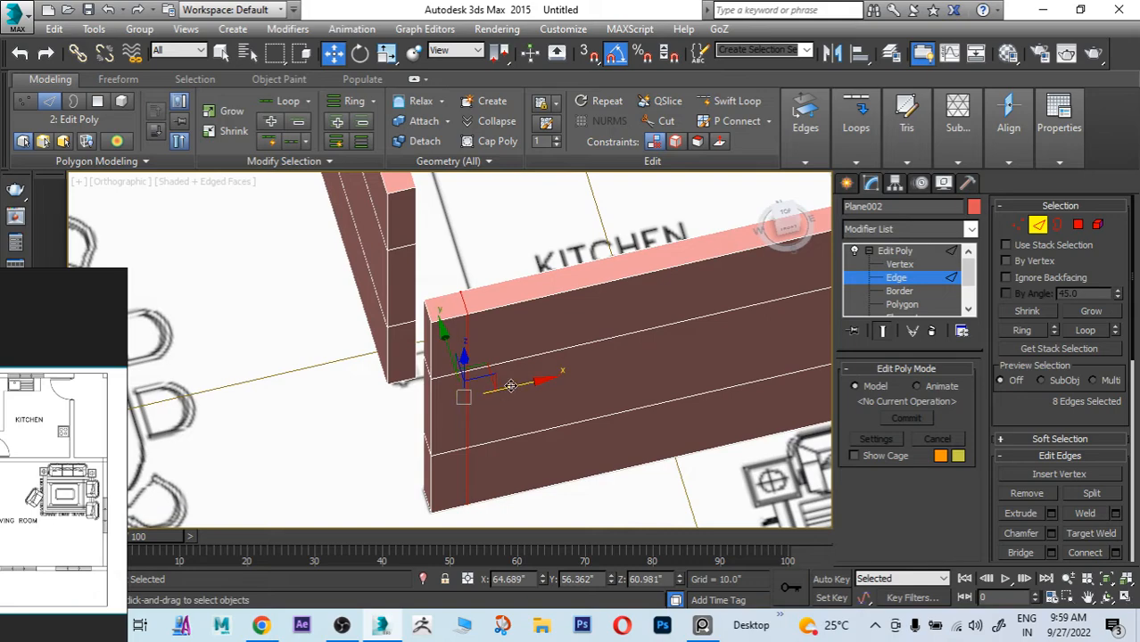
{"action": "left_click_drag", "start_coordinate": [511, 387], "coordinate": [501, 389]}
{"action": "middle_click_drag", "start_coordinate": [483, 397], "coordinate": [789, 363], "text": "alt"}
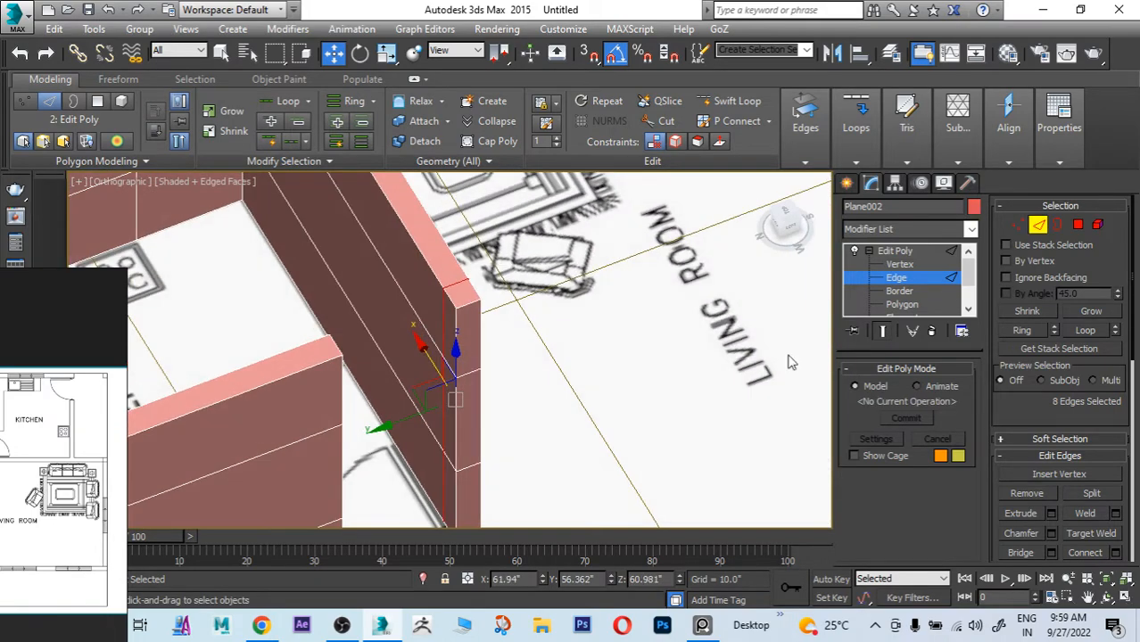
Step: Bridge the uppermost polygons of the two wall ends across the kitchen doorway to form the wall section above the door
{"action": "left_click", "coordinate": [1078, 224]}
{"action": "left_click", "coordinate": [449, 321]}
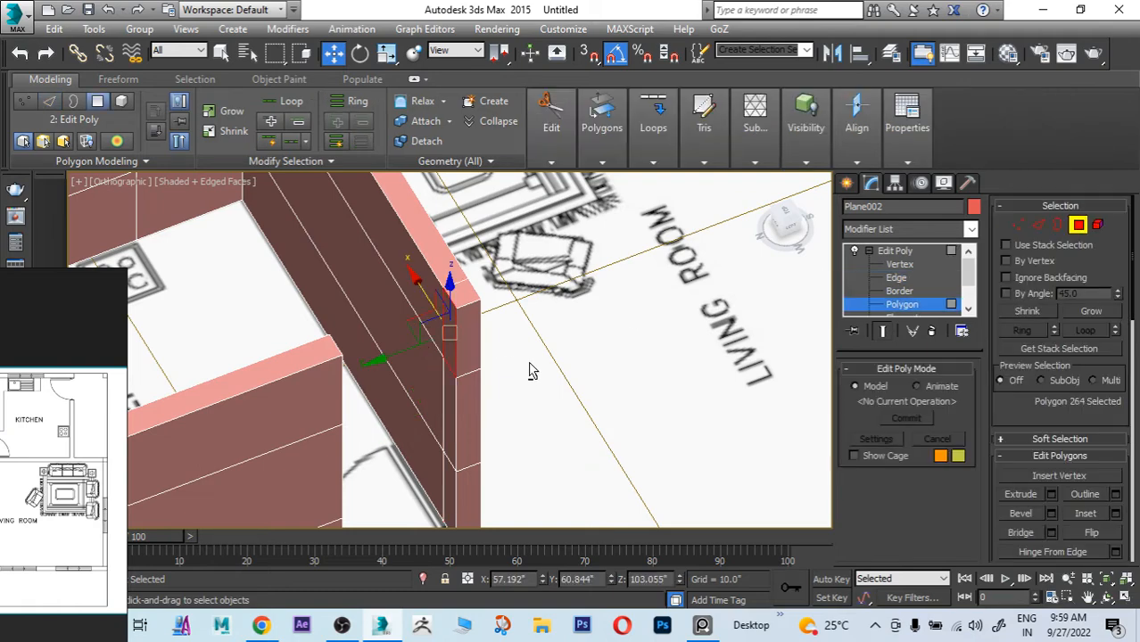
{"action": "middle_click_drag", "start_coordinate": [529, 371], "coordinate": [354, 266], "text": "alt"}
{"action": "left_click", "coordinate": [378, 252]}
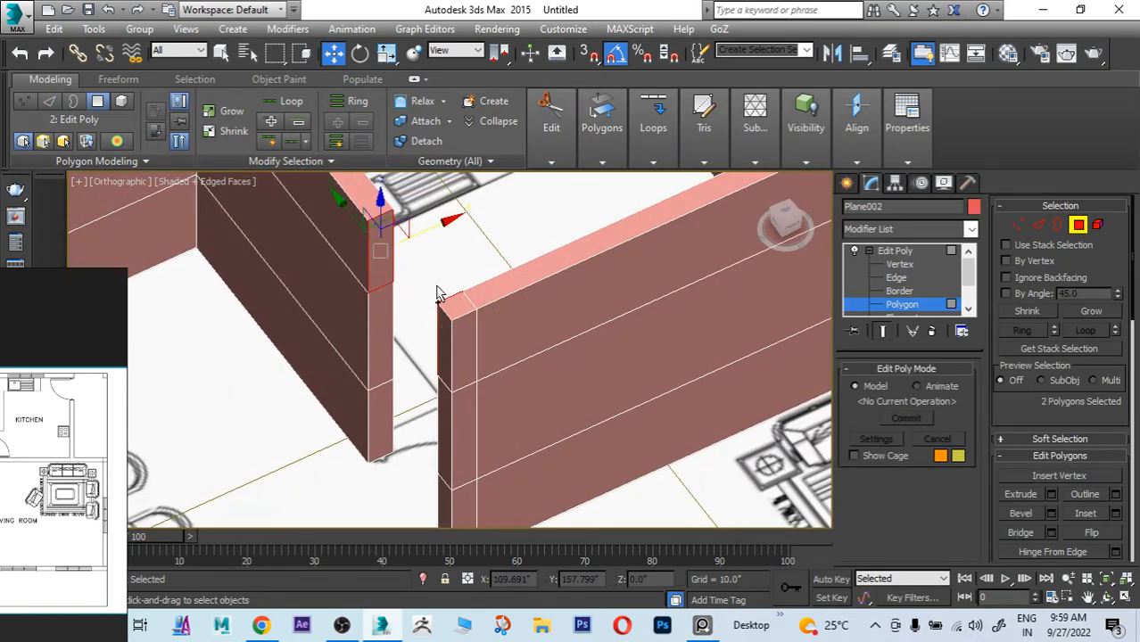
{"action": "left_click", "coordinate": [1052, 532]}
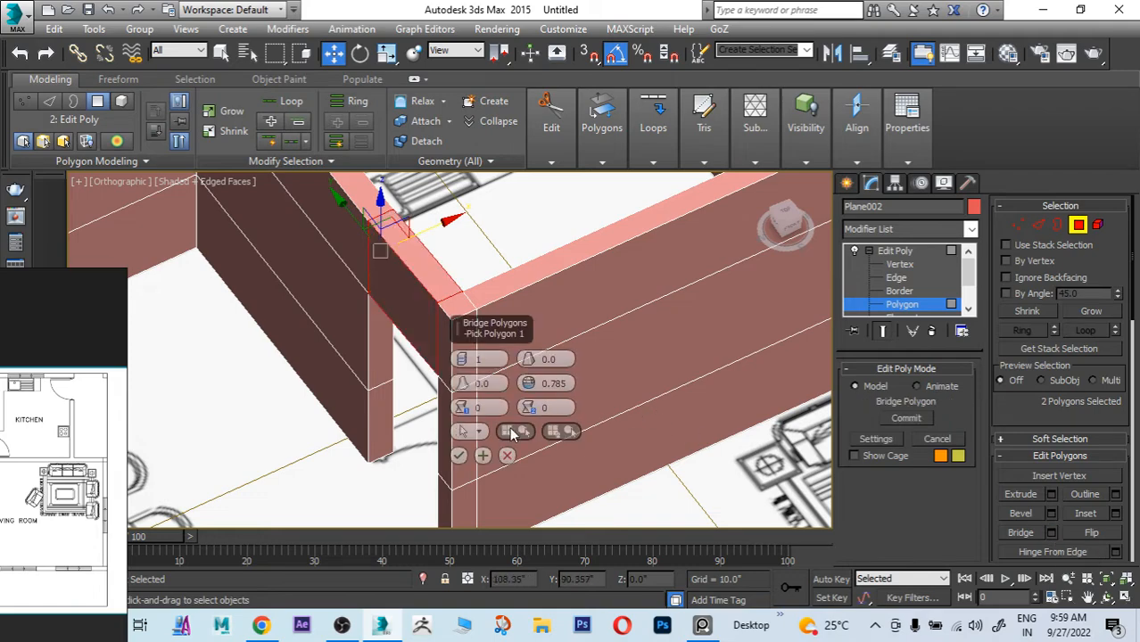
Step: Bridge the two selected upper wall polygons with 1 segment across the doorway beside the dining area
{"action": "left_click", "coordinate": [459, 455]}
{"action": "scroll", "coordinate": [484, 402], "scroll_direction": "down", "scroll_amount": 2}
{"action": "middle_click_drag", "start_coordinate": [484, 402], "coordinate": [357, 329], "text": "alt"}
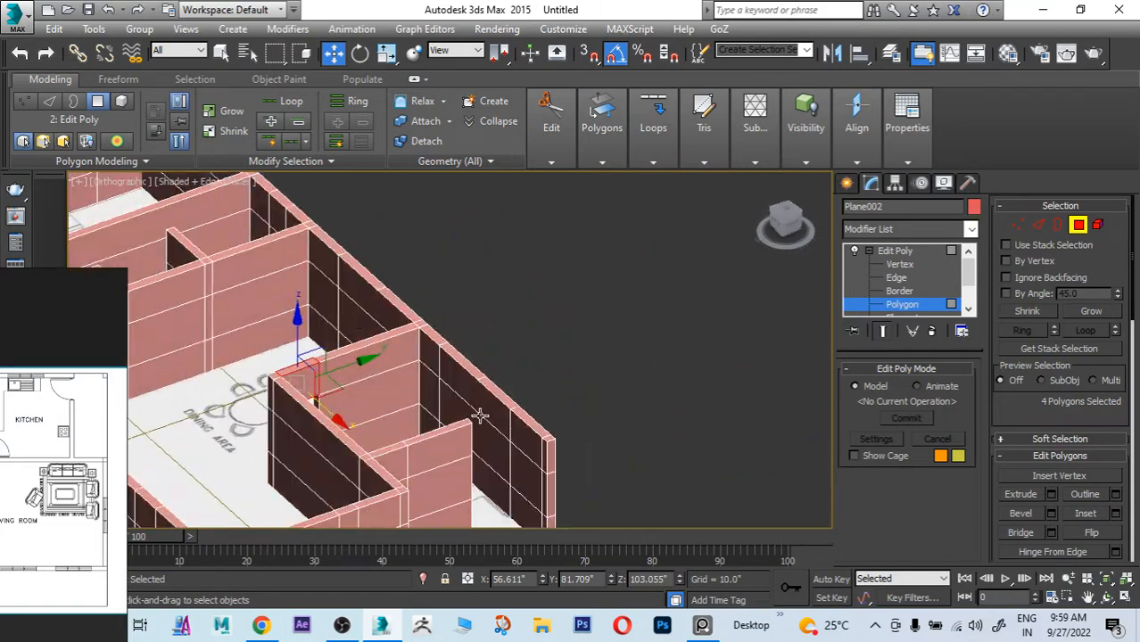
Step: Extrude the upper end polygon of the kitchen wall by 41.753" across the door gap to the outer wall
{"action": "scroll", "coordinate": [478, 415], "scroll_direction": "up", "scroll_amount": 3}
{"action": "middle_click_drag", "start_coordinate": [514, 418], "coordinate": [427, 358]}
{"action": "middle_click_drag", "start_coordinate": [298, 385], "coordinate": [451, 266]}
{"action": "scroll", "coordinate": [312, 396], "scroll_direction": "up", "scroll_amount": 3}
{"action": "left_click", "coordinate": [204, 397]}
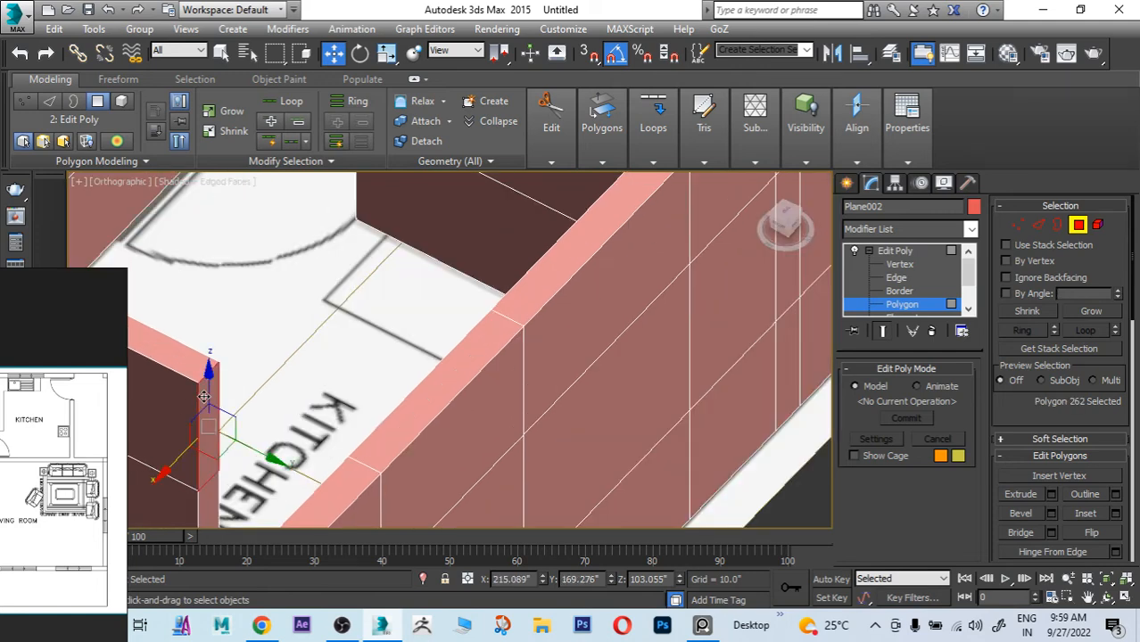
{"action": "middle_click_drag", "start_coordinate": [375, 435], "coordinate": [511, 421], "text": "alt"}
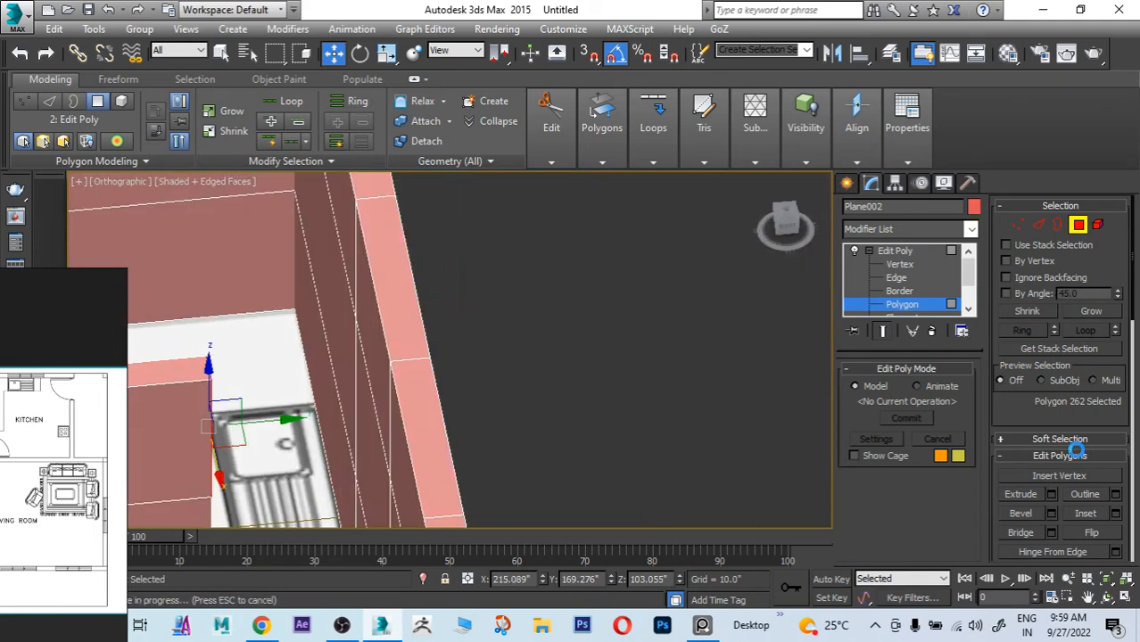
{"action": "left_click", "coordinate": [1051, 494]}
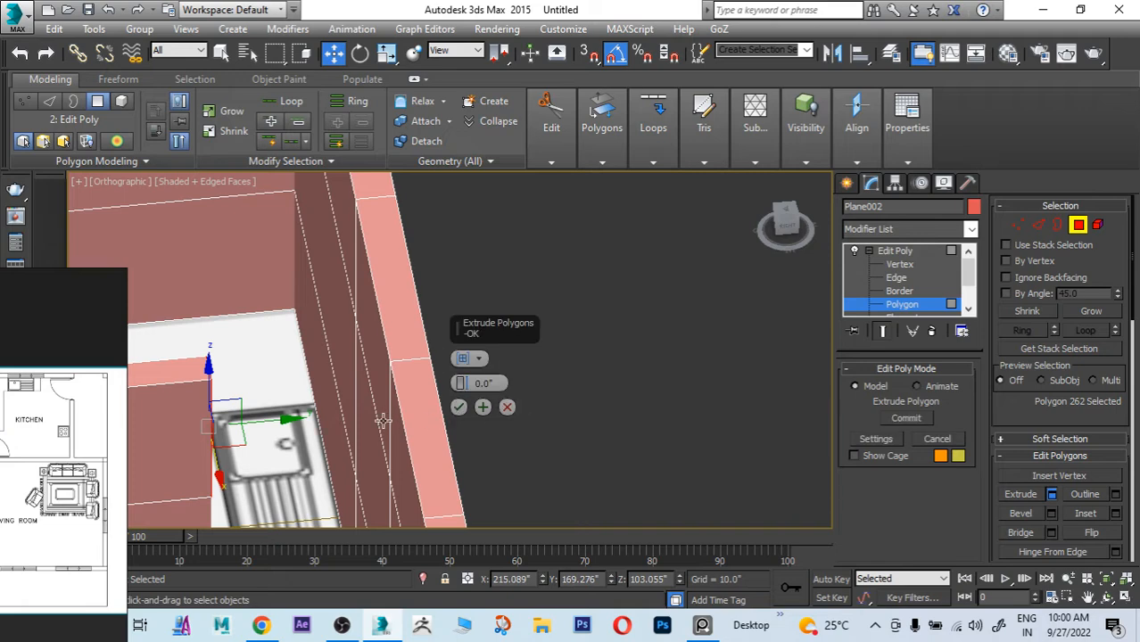
{"action": "left_click_drag", "start_coordinate": [461, 383], "coordinate": [501, 196]}
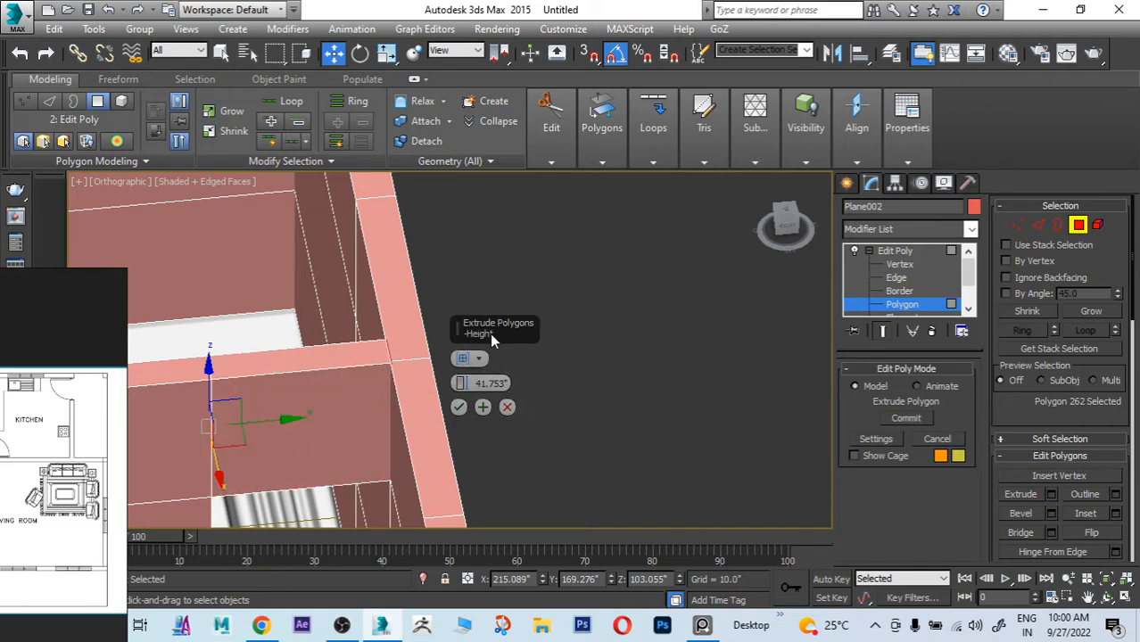
{"action": "left_click", "coordinate": [459, 407]}
{"action": "middle_click_drag", "start_coordinate": [461, 407], "coordinate": [576, 428], "text": "alt"}
{"action": "scroll", "coordinate": [564, 411], "scroll_direction": "down", "scroll_amount": 3}
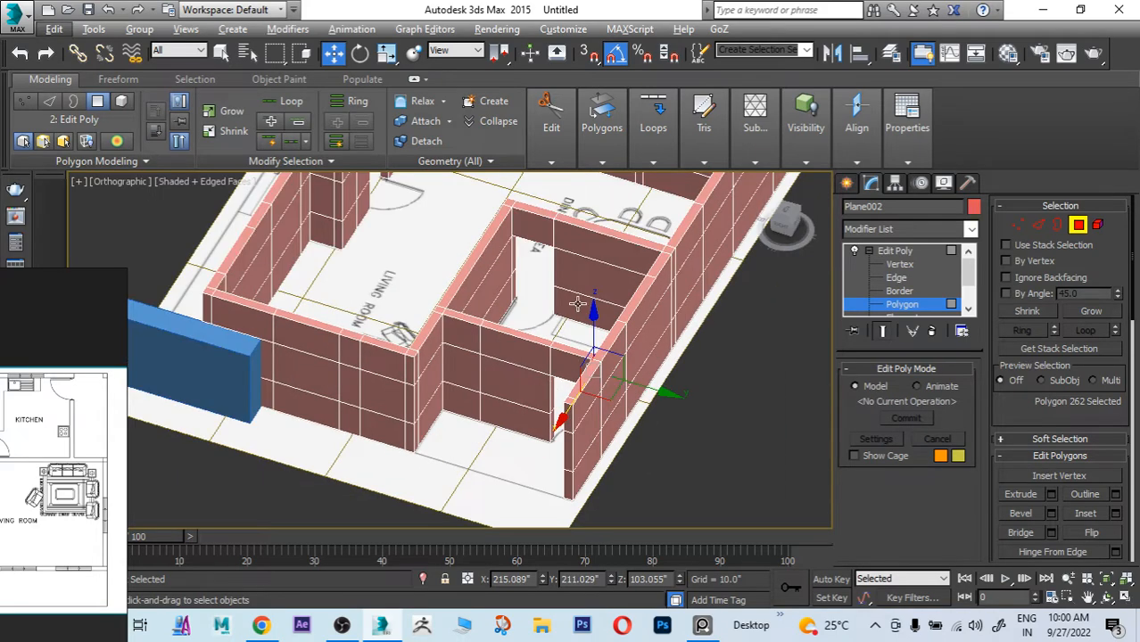
Step: Examine the walls from the living room to the master bedroom for doorways that still lack an upper wall section
{"action": "middle_click_drag", "start_coordinate": [580, 323], "coordinate": [608, 505]}
{"action": "middle_click_drag", "start_coordinate": [517, 400], "coordinate": [546, 446], "text": "alt"}
{"action": "middle_click_drag", "start_coordinate": [527, 233], "coordinate": [519, 464]}
{"action": "scroll", "coordinate": [584, 381], "scroll_direction": "up", "scroll_amount": 4}
{"action": "scroll", "coordinate": [584, 381], "scroll_direction": "down", "scroll_amount": 2}
{"action": "middle_click_drag", "start_coordinate": [513, 393], "coordinate": [581, 366], "text": "alt"}
{"action": "middle_click_drag", "start_coordinate": [406, 385], "coordinate": [510, 173]}
{"action": "middle_click_drag", "start_coordinate": [354, 362], "coordinate": [495, 323]}
{"action": "scroll", "coordinate": [417, 382], "scroll_direction": "up", "scroll_amount": 4}
{"action": "middle_click_drag", "start_coordinate": [417, 382], "coordinate": [455, 344]}
{"action": "scroll", "coordinate": [485, 387], "scroll_direction": "down", "scroll_amount": 2}
{"action": "middle_click_drag", "start_coordinate": [454, 345], "coordinate": [463, 382], "text": "alt"}
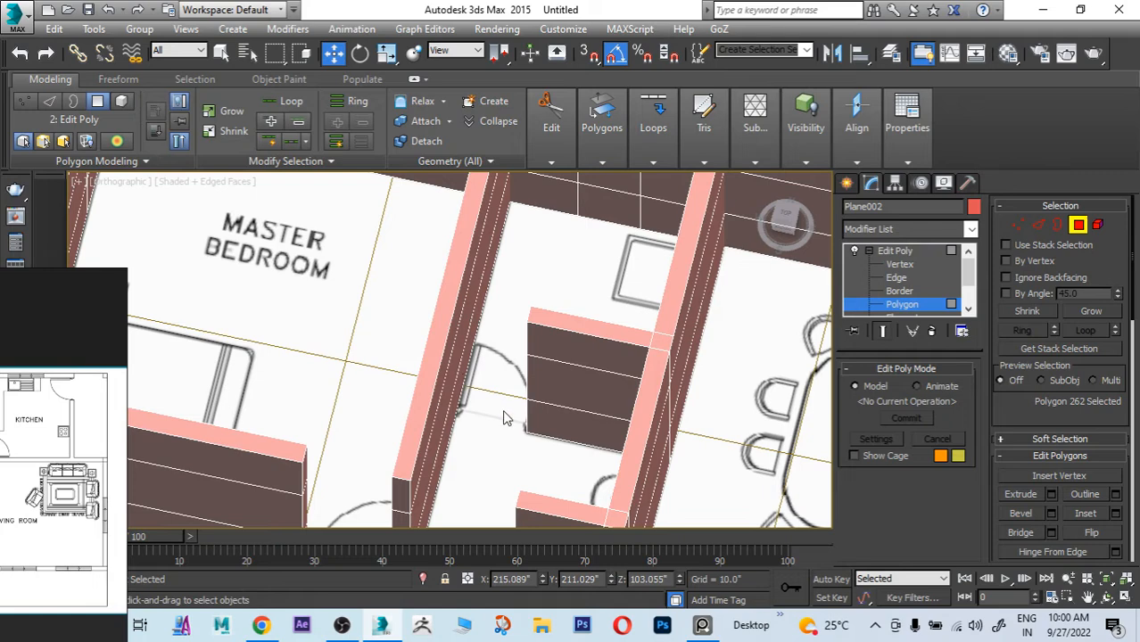
Step: Extrude the upper end polygon of the short bathroom wall by 41.753" across the doorway to the master bedroom's side wall
{"action": "scroll", "coordinate": [523, 370], "scroll_direction": "up", "scroll_amount": 3}
{"action": "left_click", "coordinate": [580, 325]}
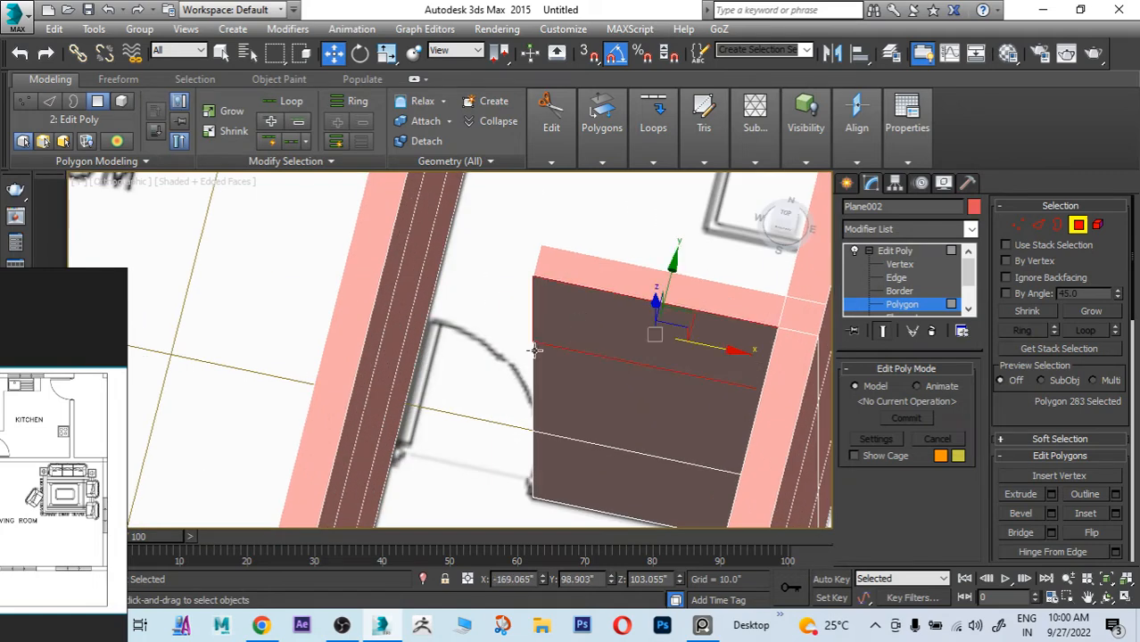
{"action": "middle_click_drag", "start_coordinate": [518, 362], "coordinate": [607, 357], "text": "alt"}
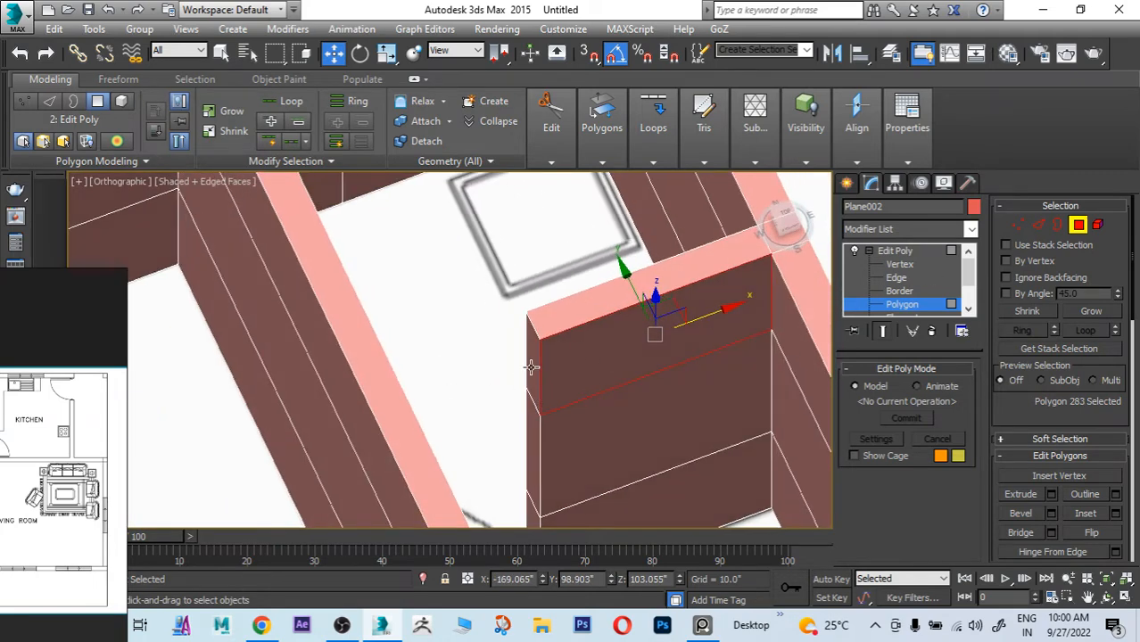
{"action": "left_click", "coordinate": [527, 353]}
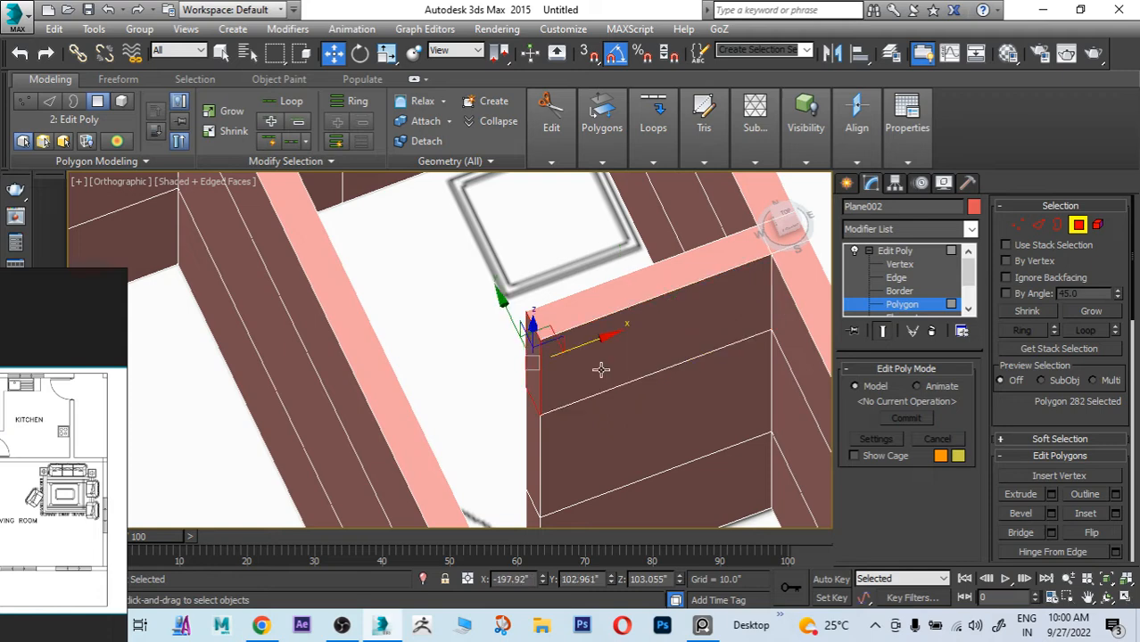
{"action": "left_click", "coordinate": [1052, 494]}
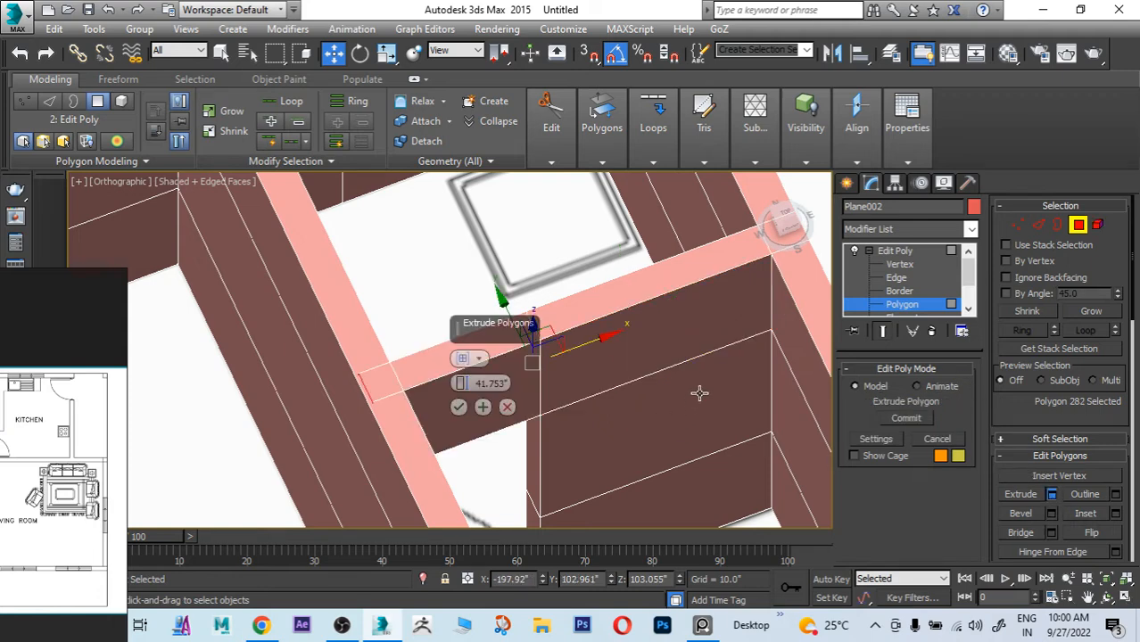
{"action": "middle_click_drag", "start_coordinate": [695, 393], "coordinate": [393, 316], "text": "alt"}
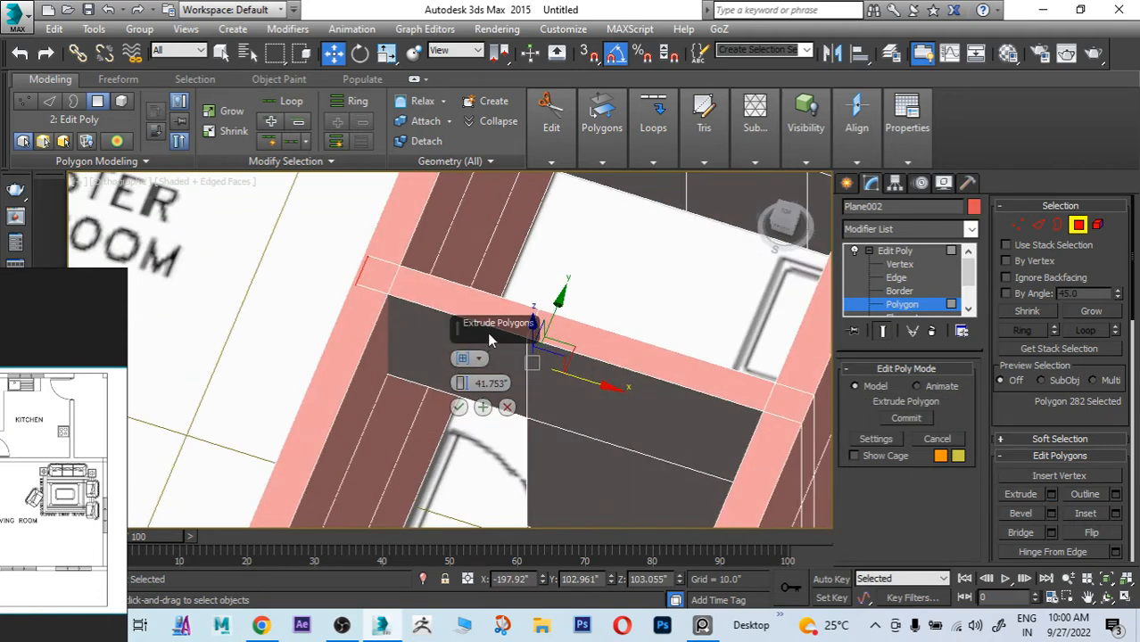
{"action": "left_click", "coordinate": [459, 408]}
Step: Examine the doorways between the bathrooms, master bedroom, Bedroom 01 and Bedroom 02 for missing upper wall sections
{"action": "scroll", "coordinate": [461, 407], "scroll_direction": "down", "scroll_amount": 4}
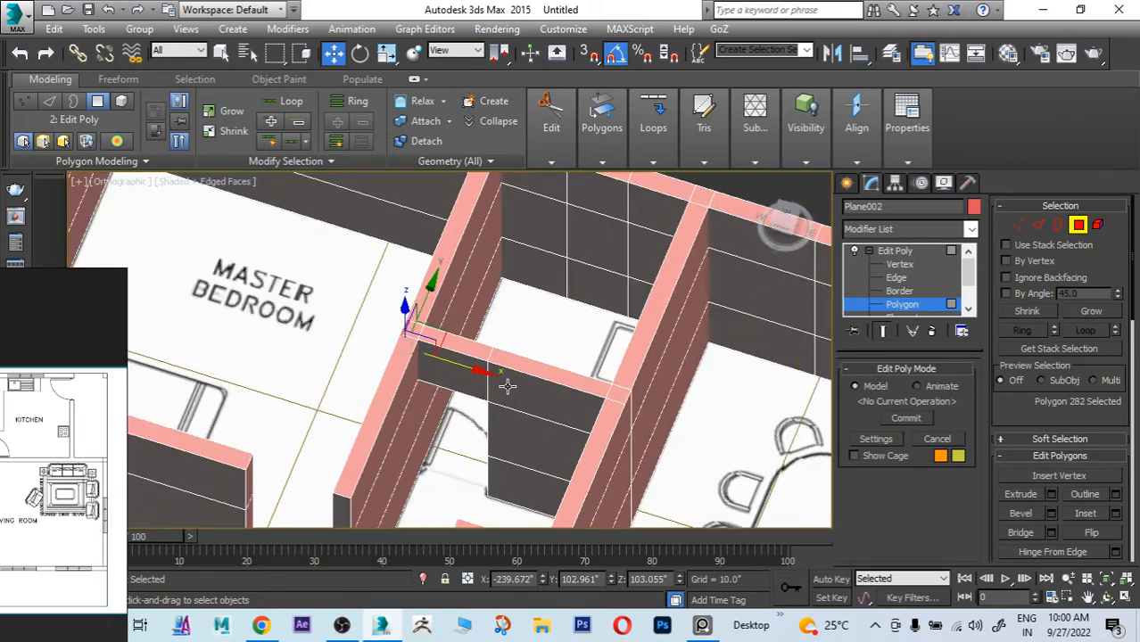
{"action": "middle_click_drag", "start_coordinate": [507, 388], "coordinate": [492, 254], "text": "alt"}
{"action": "middle_click_drag", "start_coordinate": [428, 340], "coordinate": [532, 280], "text": "alt"}
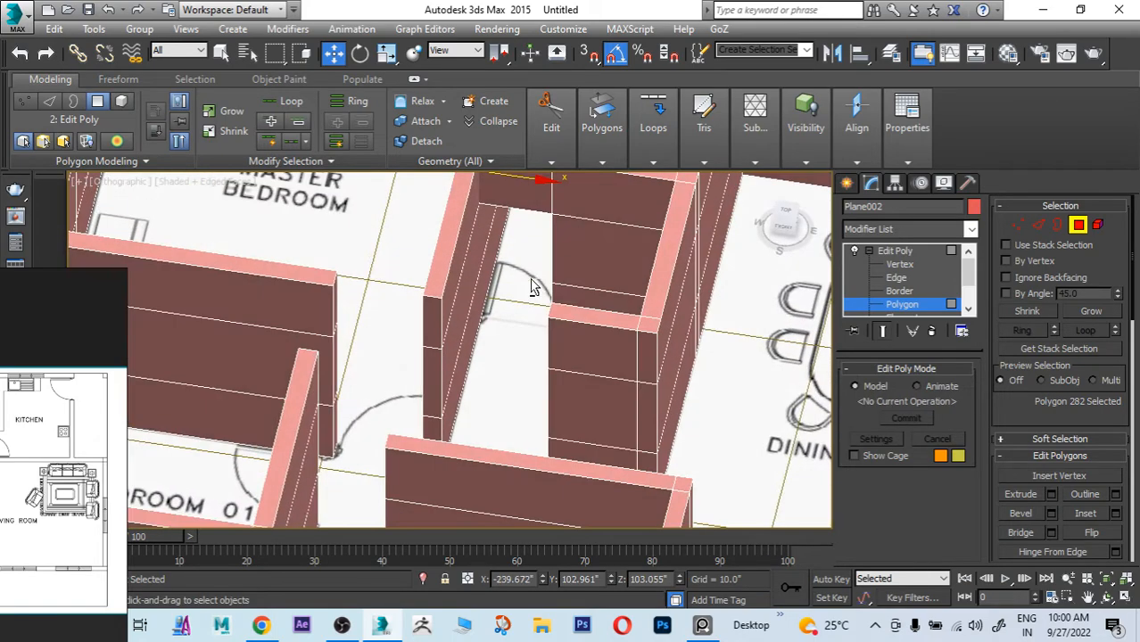
{"action": "middle_click_drag", "start_coordinate": [520, 372], "coordinate": [523, 454], "text": "alt"}
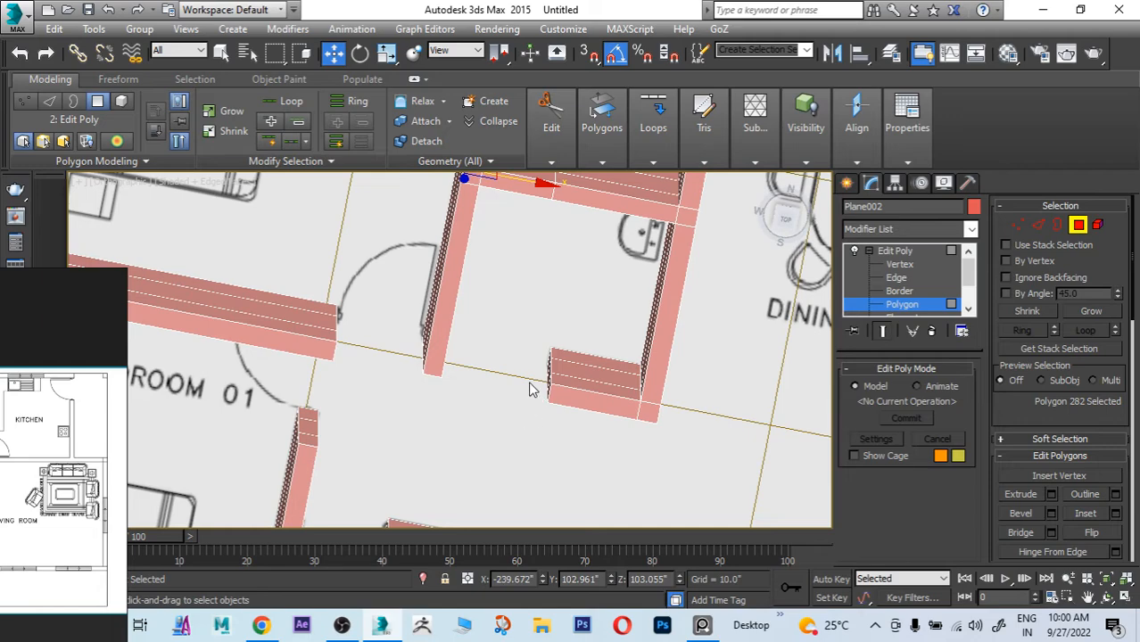
{"action": "scroll", "coordinate": [532, 390], "scroll_direction": "down", "scroll_amount": 3}
{"action": "middle_click_drag", "start_coordinate": [525, 387], "coordinate": [544, 328], "text": "alt"}
{"action": "scroll", "coordinate": [595, 359], "scroll_direction": "up", "scroll_amount": 3}
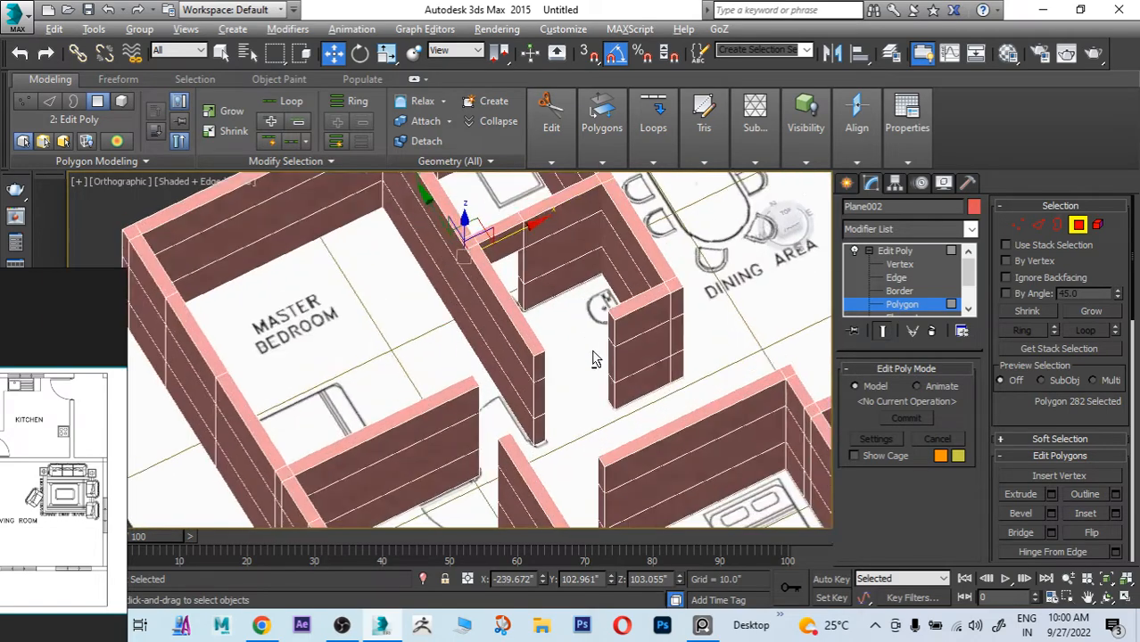
{"action": "middle_click_drag", "start_coordinate": [595, 360], "coordinate": [627, 358], "text": "alt"}
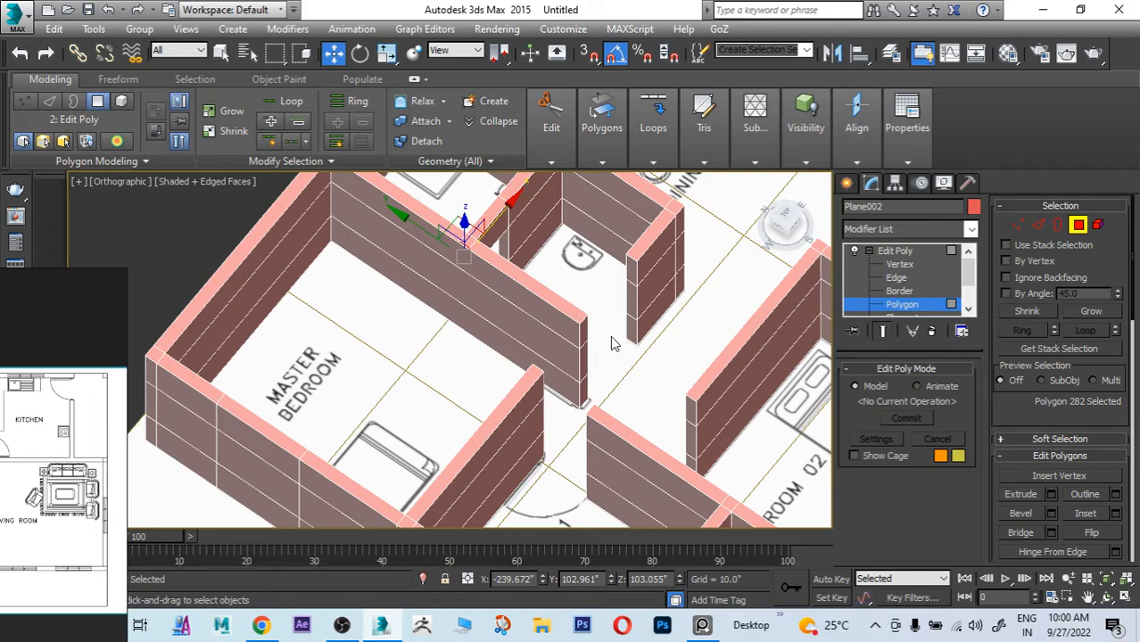
{"action": "middle_click_drag", "start_coordinate": [631, 350], "coordinate": [483, 359], "text": "alt"}
{"action": "middle_click_drag", "start_coordinate": [483, 360], "coordinate": [573, 346]}
{"action": "middle_click_drag", "start_coordinate": [474, 343], "coordinate": [686, 178], "text": "alt"}
Step: Insert an edge loop with Swift Loop close to the free end of the wall between the master bedroom and bathroom
{"action": "scroll", "coordinate": [567, 341], "scroll_direction": "up", "scroll_amount": 2}
{"action": "scroll", "coordinate": [567, 341], "scroll_direction": "up", "scroll_amount": 2}
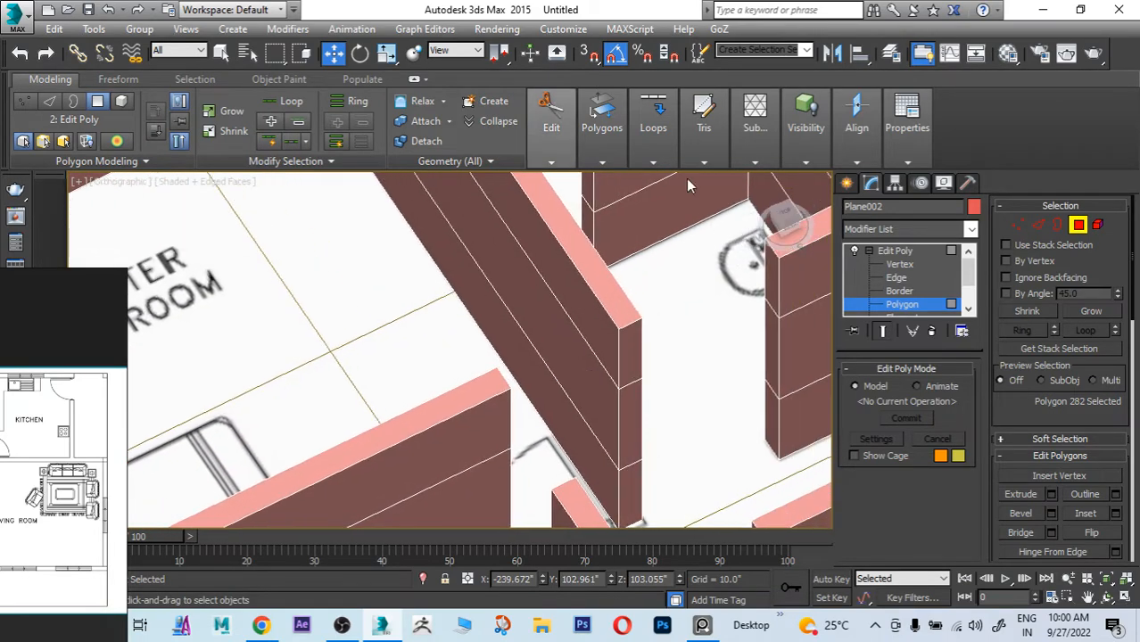
{"action": "left_click", "coordinate": [1038, 227]}
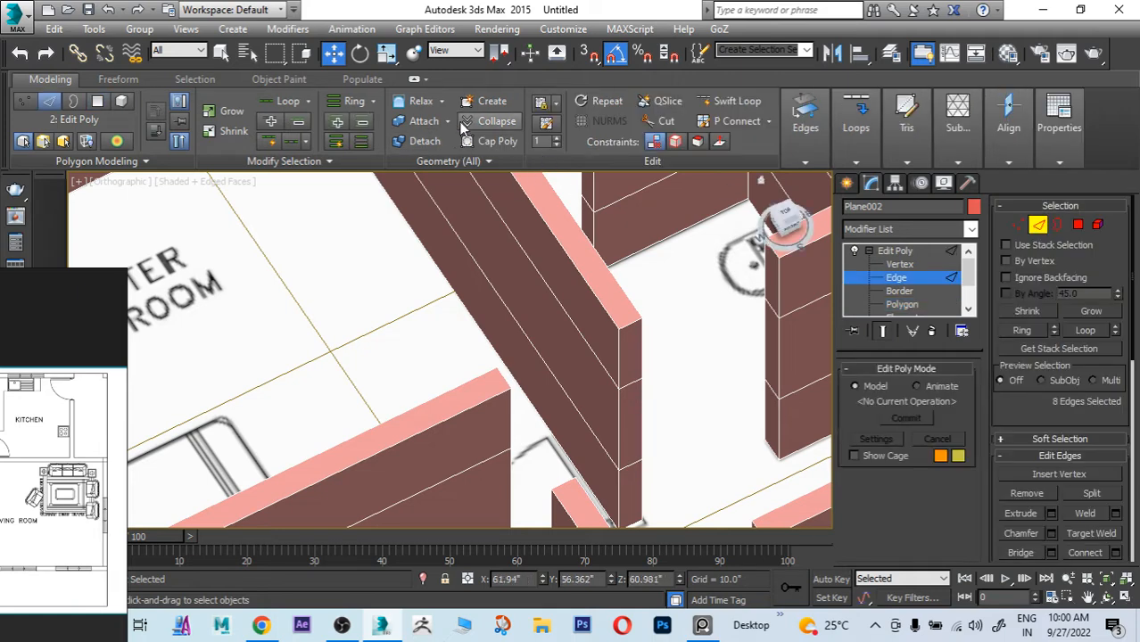
{"action": "left_click", "coordinate": [732, 102]}
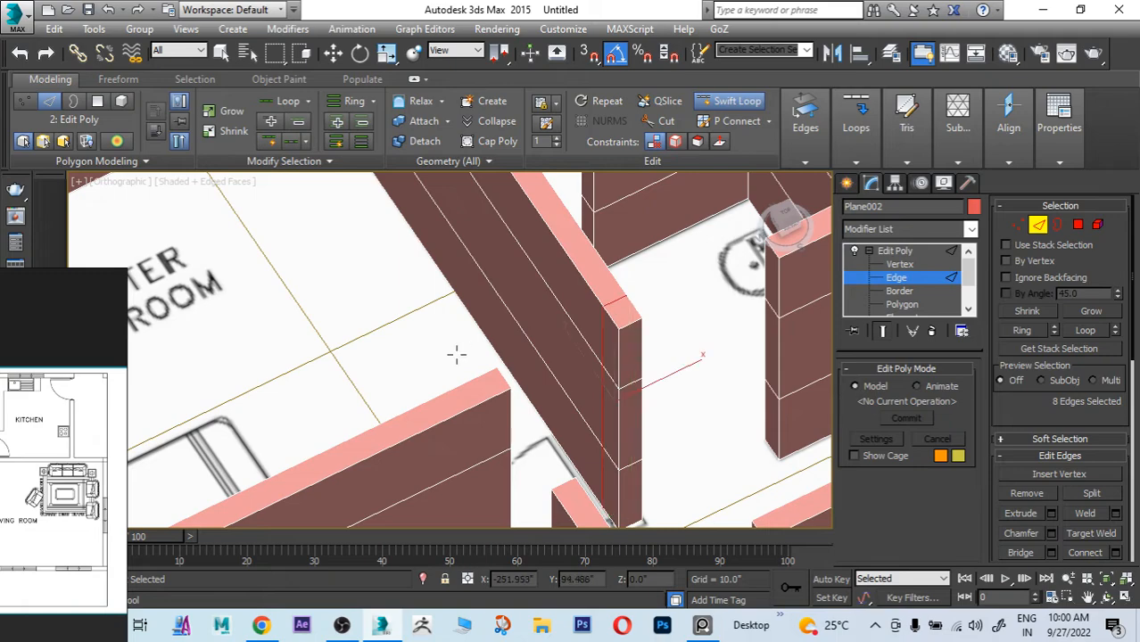
{"action": "key", "text": "w"}
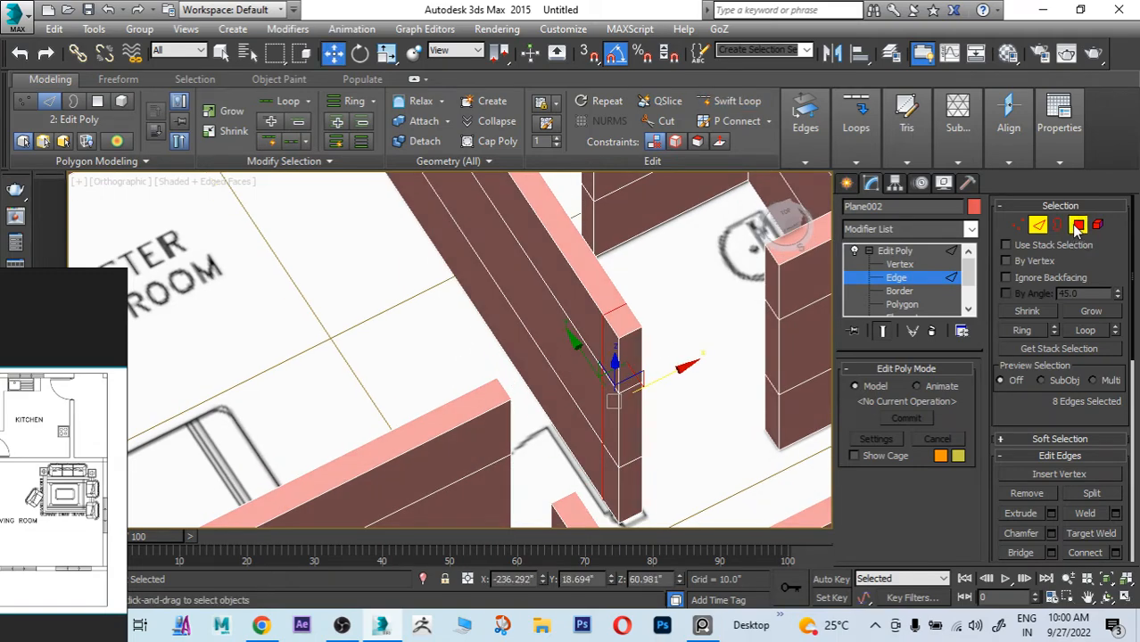
Step: Bridge the upper side polygon beside the new loop with the facing upper wall-end polygon across the master bedroom doorway
{"action": "left_click", "coordinate": [1077, 227]}
{"action": "left_click", "coordinate": [611, 330]}
{"action": "middle_click_drag", "start_coordinate": [687, 360], "coordinate": [543, 332], "text": "alt"}
{"action": "key", "text": "F3"}
{"action": "left_click", "coordinate": [521, 285], "text": "ctrl"}
{"action": "key", "text": "F3"}
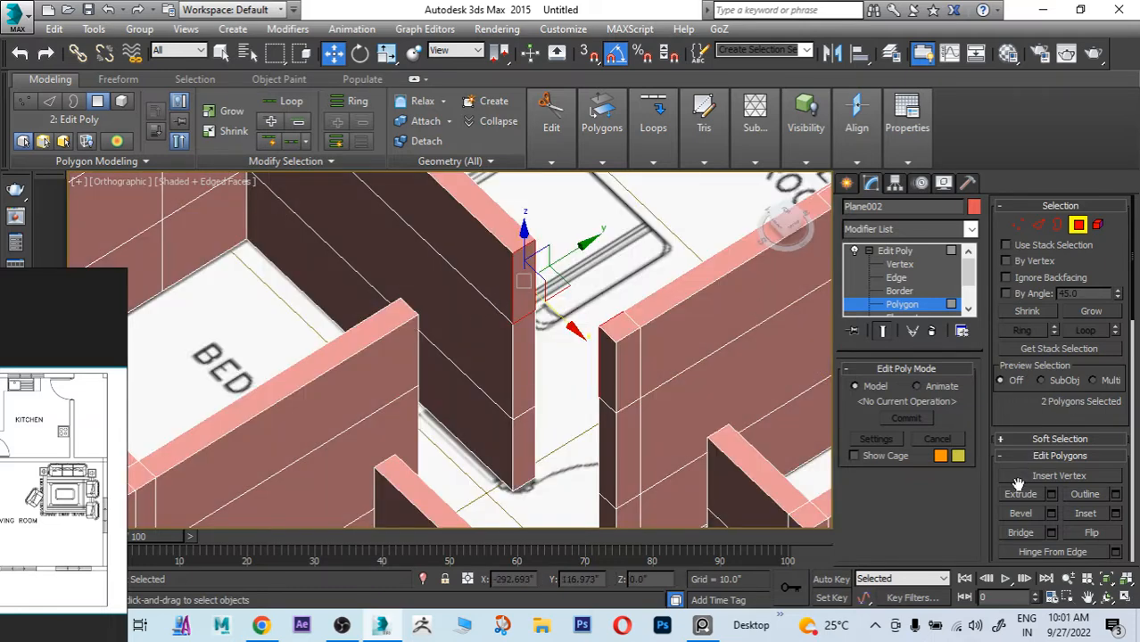
{"action": "left_click", "coordinate": [1052, 532]}
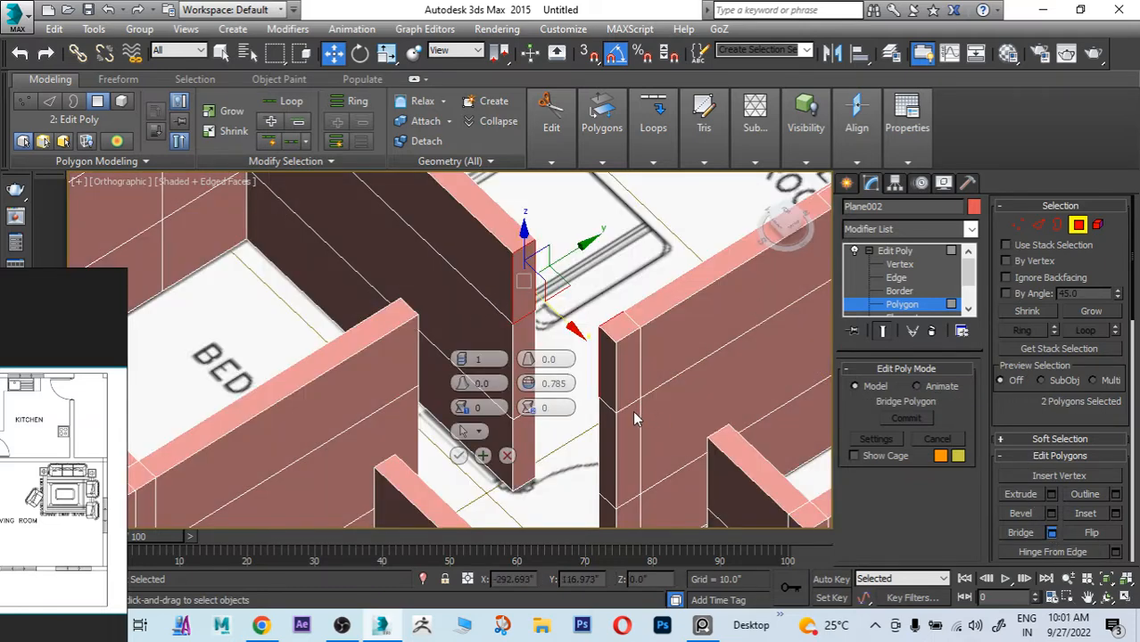
{"action": "left_click", "coordinate": [458, 456]}
{"action": "middle_click_drag", "start_coordinate": [543, 426], "coordinate": [555, 376], "text": "alt"}
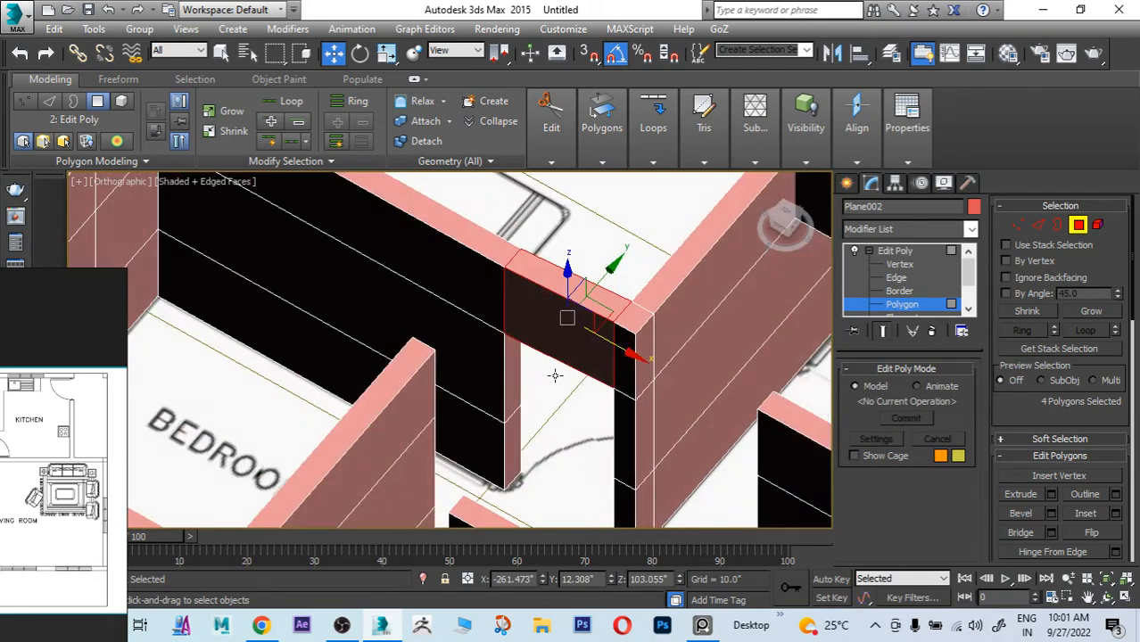
Step: Try an edge loop across the wall between Bedroom 01 and the master bedroom, and undo it
{"action": "left_click", "coordinate": [603, 116]}
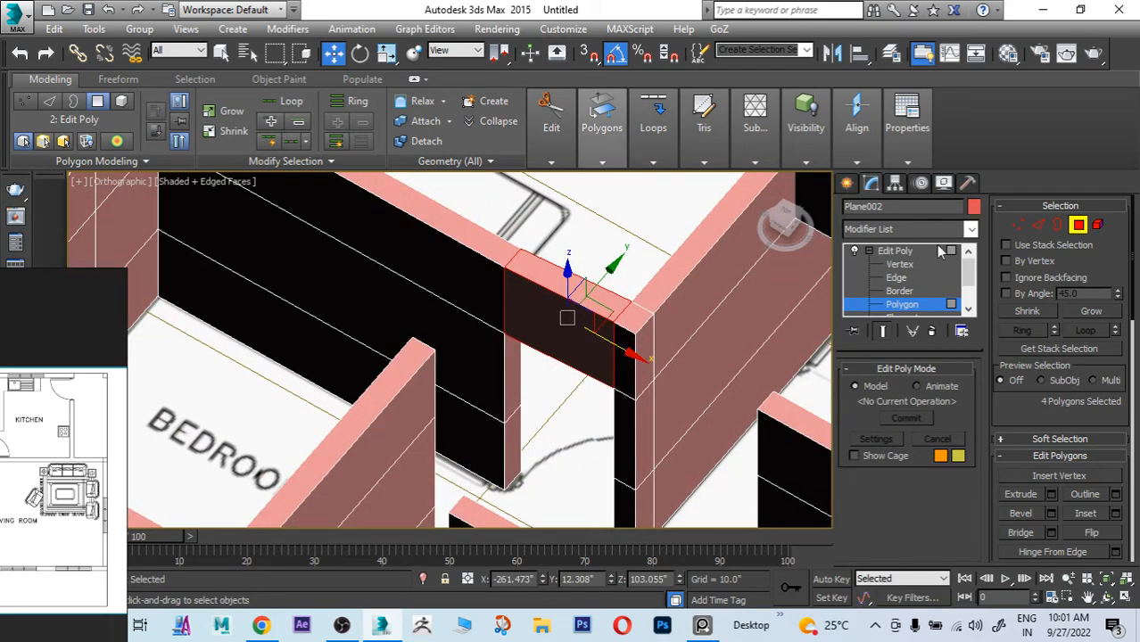
{"action": "left_click", "coordinate": [1038, 225]}
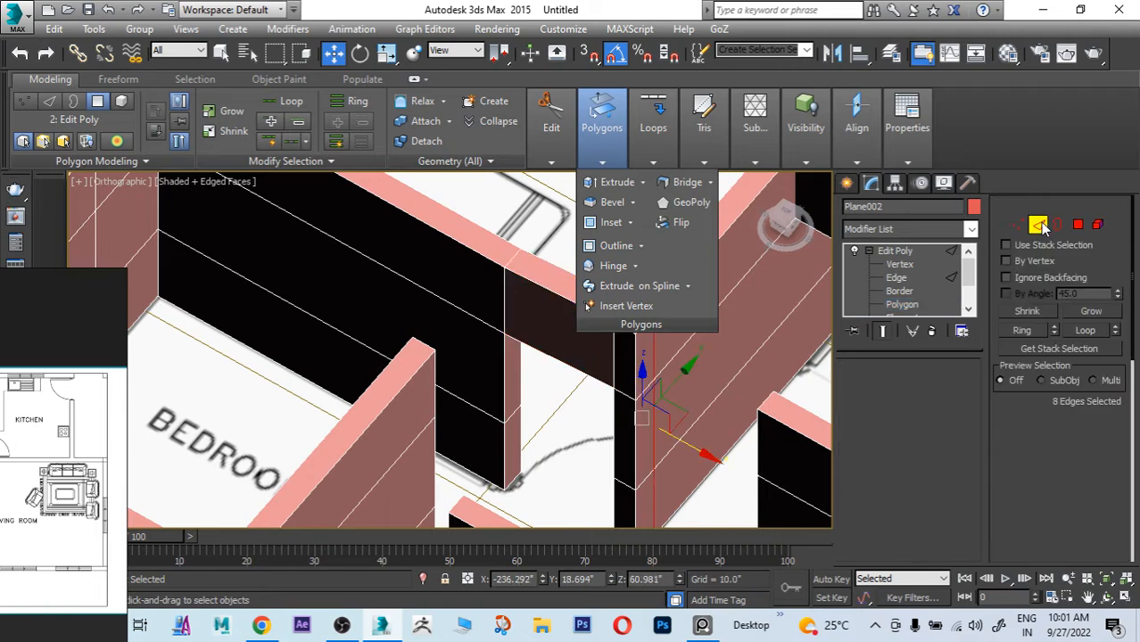
{"action": "left_click", "coordinate": [728, 101]}
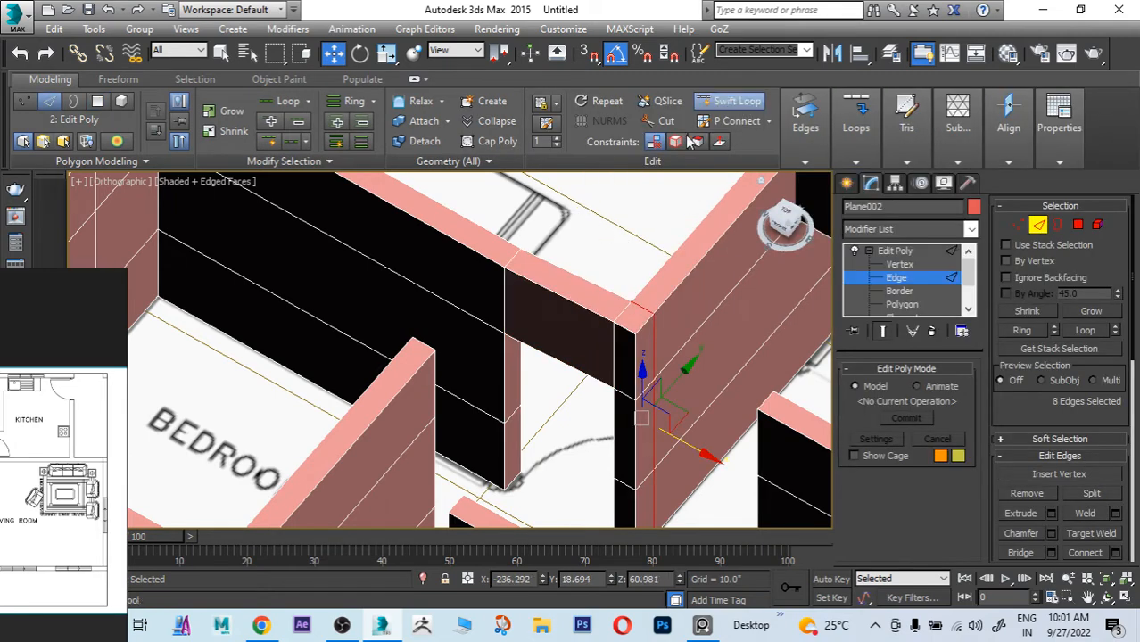
{"action": "left_click", "coordinate": [482, 268]}
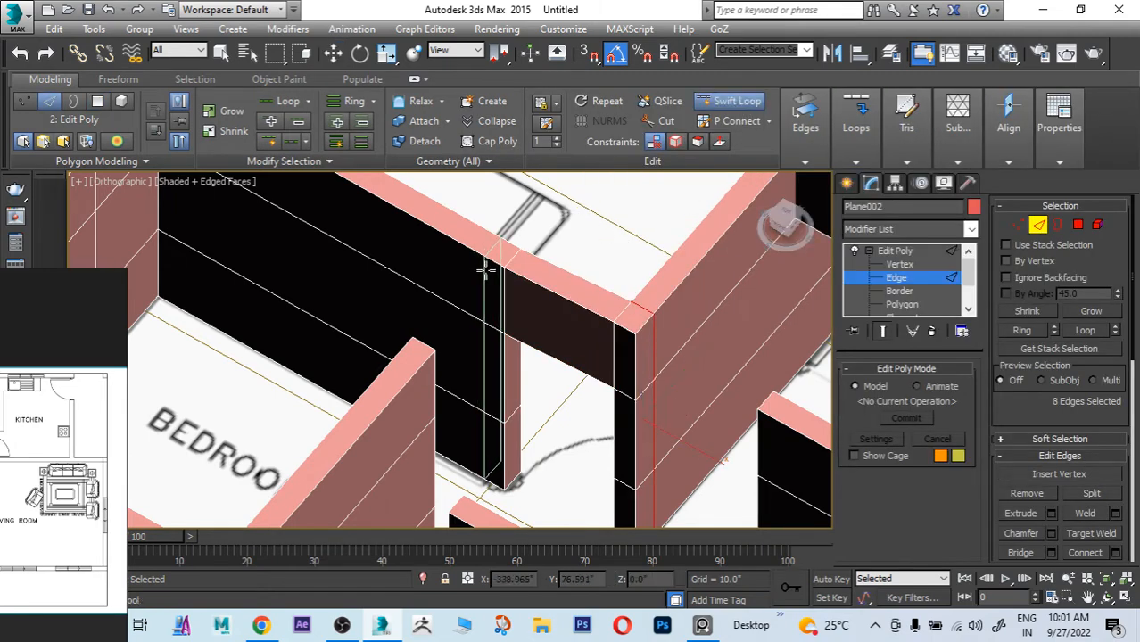
{"action": "right_click", "coordinate": [375, 298]}
{"action": "middle_click_drag", "start_coordinate": [476, 316], "coordinate": [478, 316], "text": "alt"}
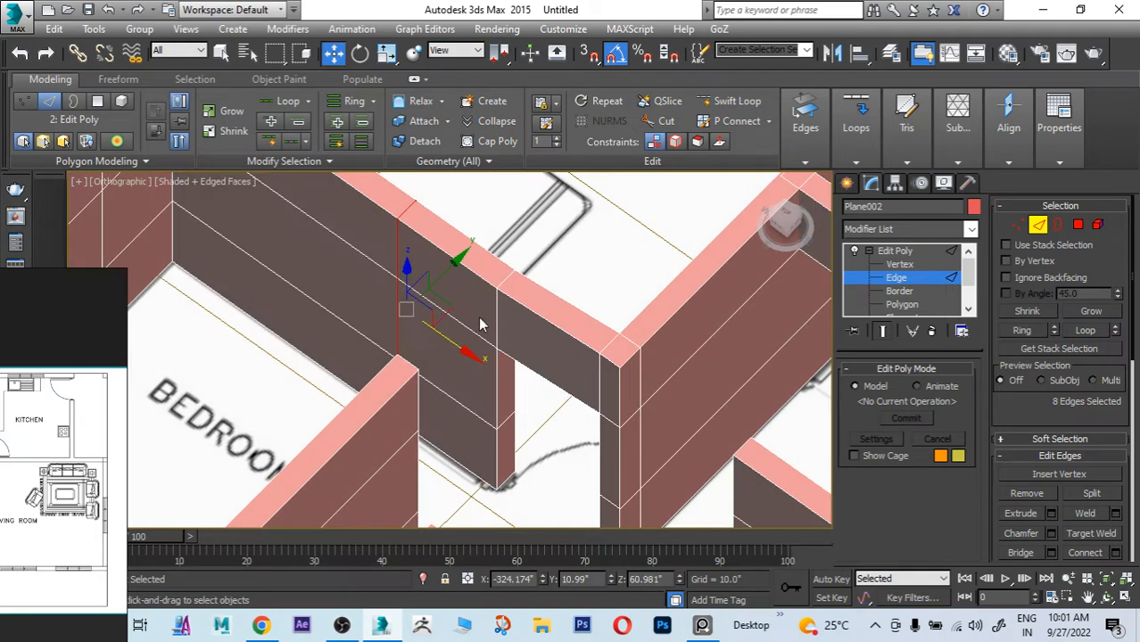
{"action": "key", "text": "ctrl+z"}
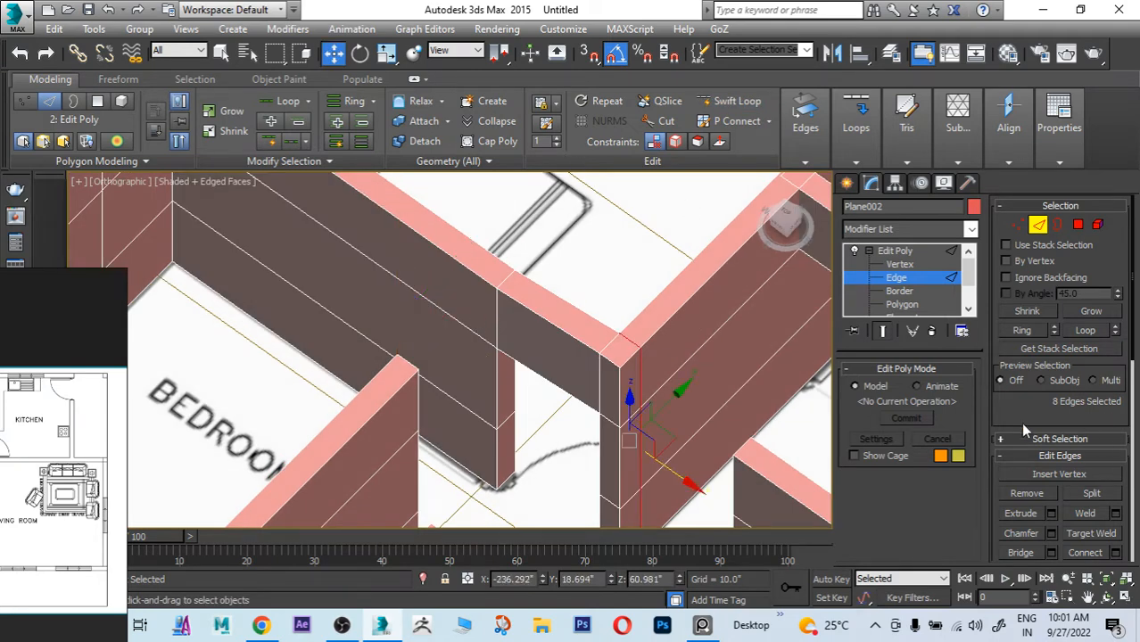
Step: Insert an edge loop near the doorway end of the Bedroom 01 and master bedroom wall, and move it along X to about -290.04"
{"action": "left_click", "coordinate": [728, 100]}
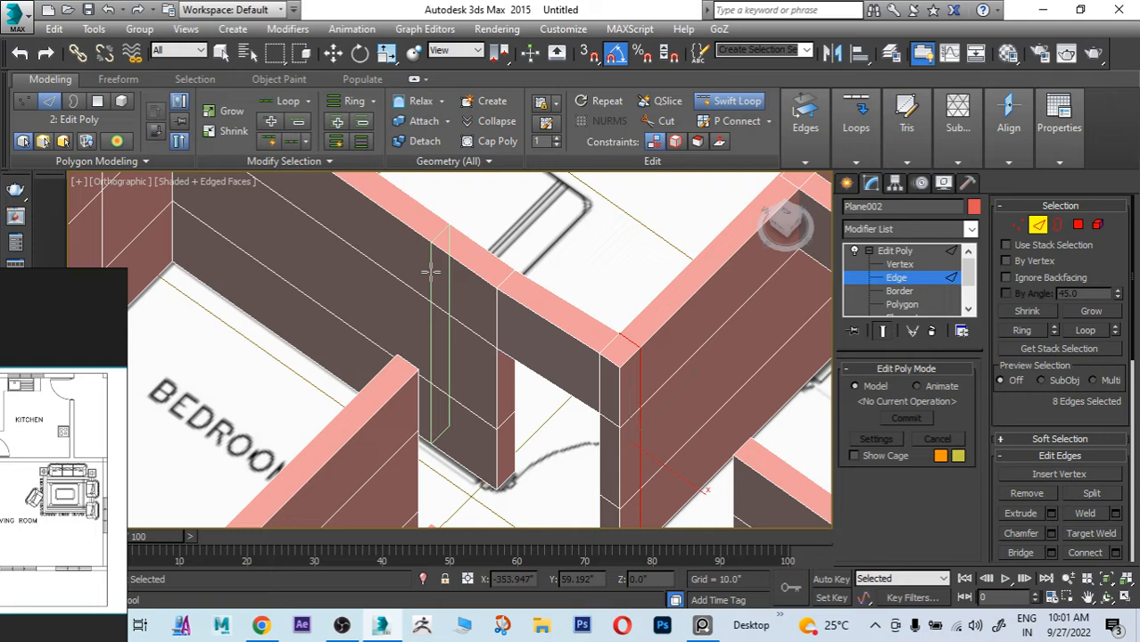
{"action": "left_click", "coordinate": [478, 293]}
{"action": "key", "text": "w"}
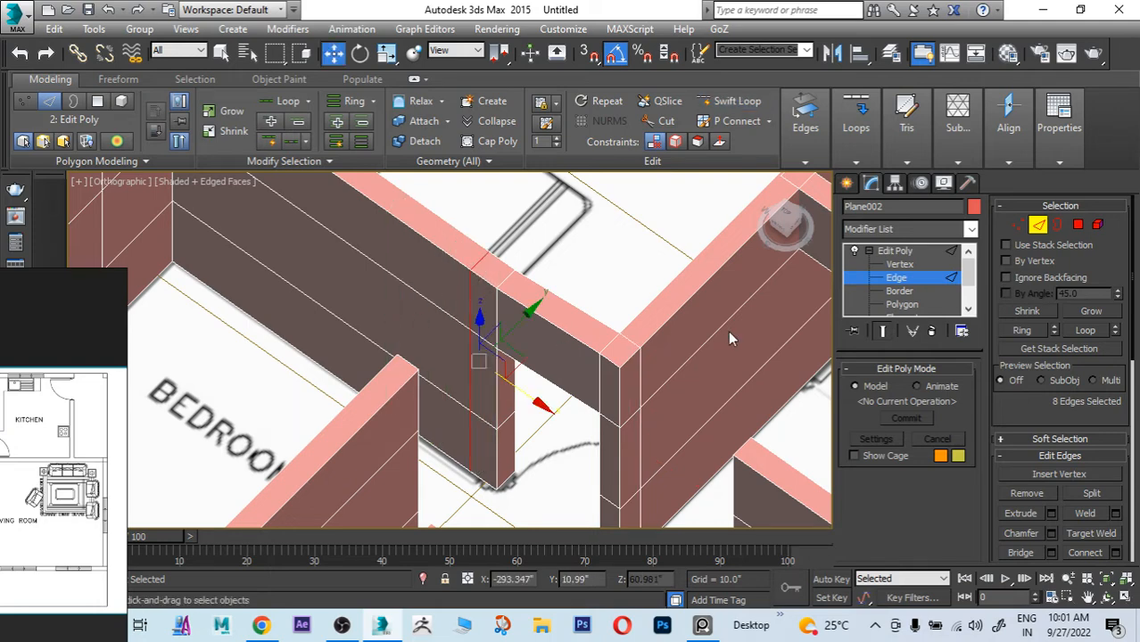
{"action": "left_click_drag", "start_coordinate": [519, 393], "coordinate": [539, 403]}
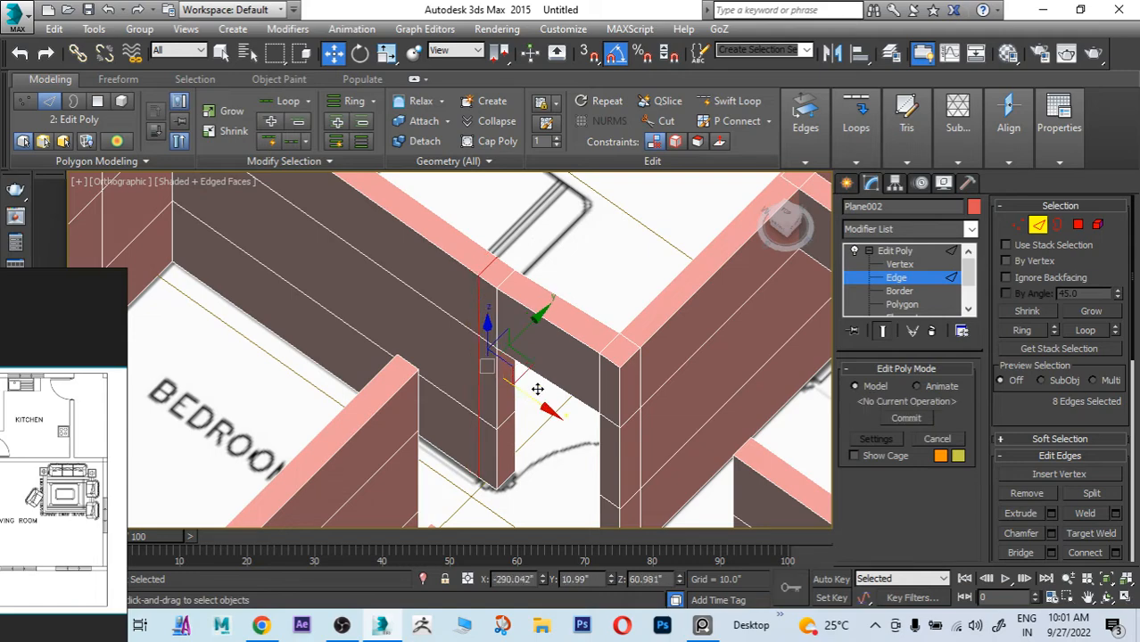
Step: Bridge the upper side polygon beside the new loop with the facing upper wall-end polygon across the Bedroom 01 doorway
{"action": "left_click", "coordinate": [1079, 225]}
{"action": "left_click", "coordinate": [486, 311]}
{"action": "middle_click_drag", "start_coordinate": [487, 311], "coordinate": [468, 344], "text": "alt"}
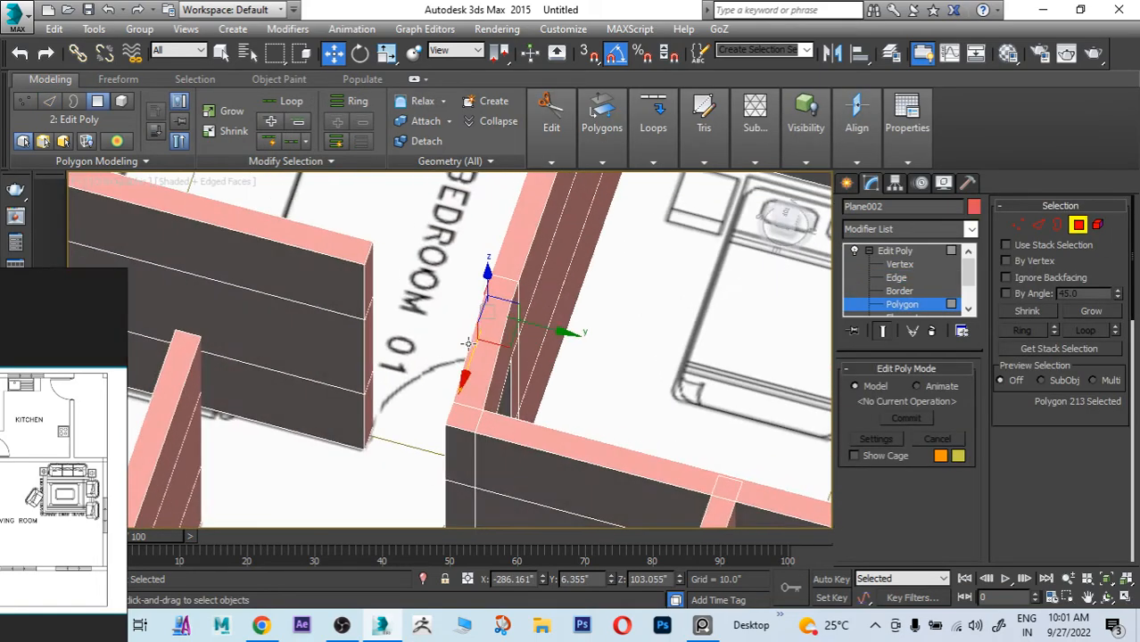
{"action": "left_click", "coordinate": [365, 286], "text": "ctrl"}
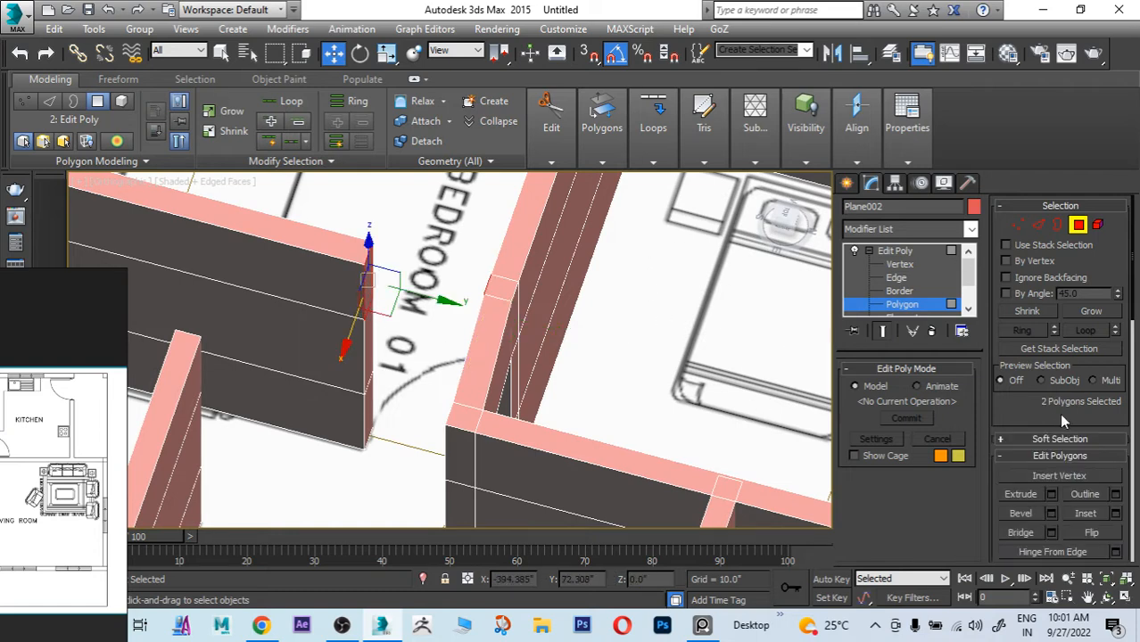
{"action": "left_click", "coordinate": [1051, 532]}
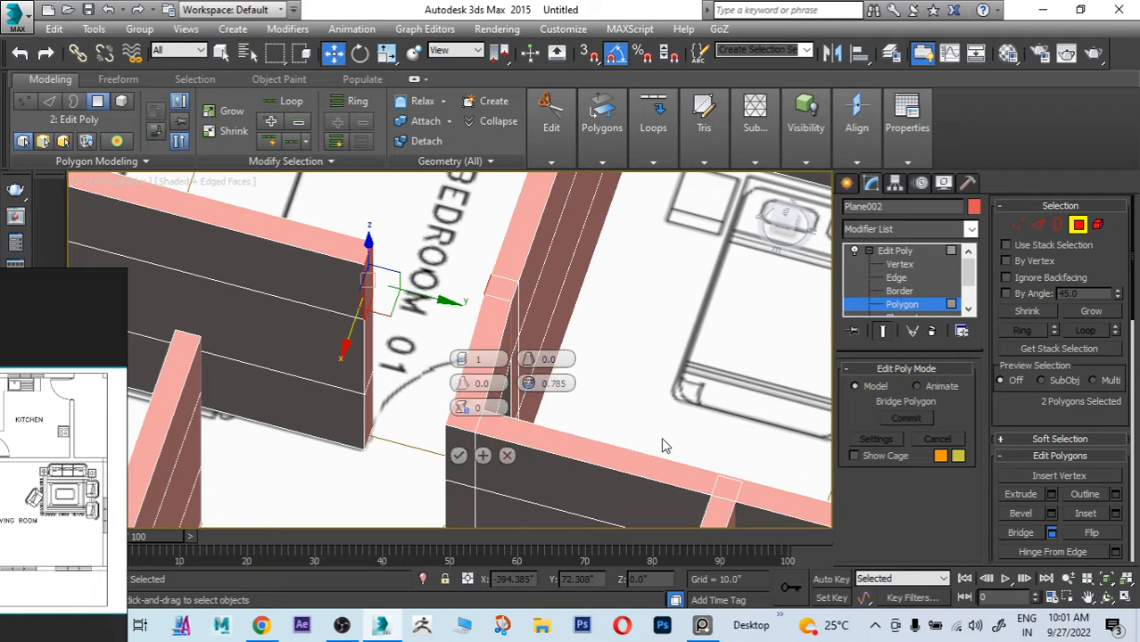
{"action": "left_click", "coordinate": [459, 455]}
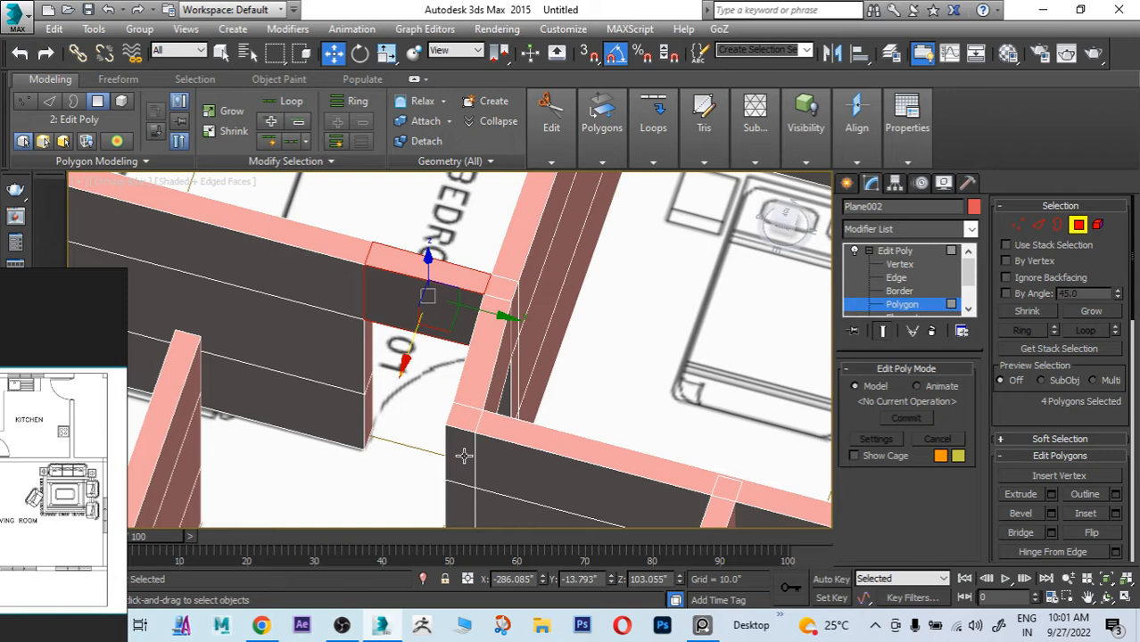
Step: Extrude the upper end polygon of Bedroom 02's north wall by 41.753" across the doorway towards the Bedroom 01 wall
{"action": "scroll", "coordinate": [407, 432], "scroll_direction": "down", "scroll_amount": 3}
{"action": "middle_click_drag", "start_coordinate": [407, 433], "coordinate": [392, 379], "text": "alt"}
{"action": "scroll", "coordinate": [391, 384], "scroll_direction": "down", "scroll_amount": 2}
{"action": "scroll", "coordinate": [510, 328], "scroll_direction": "up", "scroll_amount": 4}
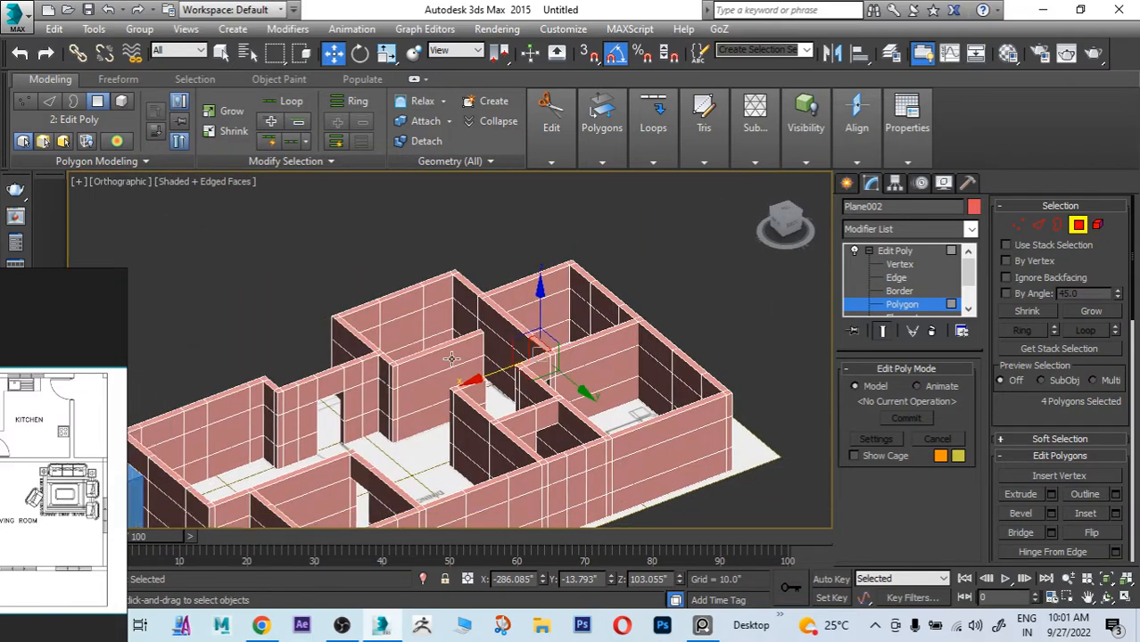
{"action": "middle_click_drag", "start_coordinate": [509, 328], "coordinate": [479, 315], "text": "alt"}
{"action": "scroll", "coordinate": [514, 343], "scroll_direction": "up", "scroll_amount": 2}
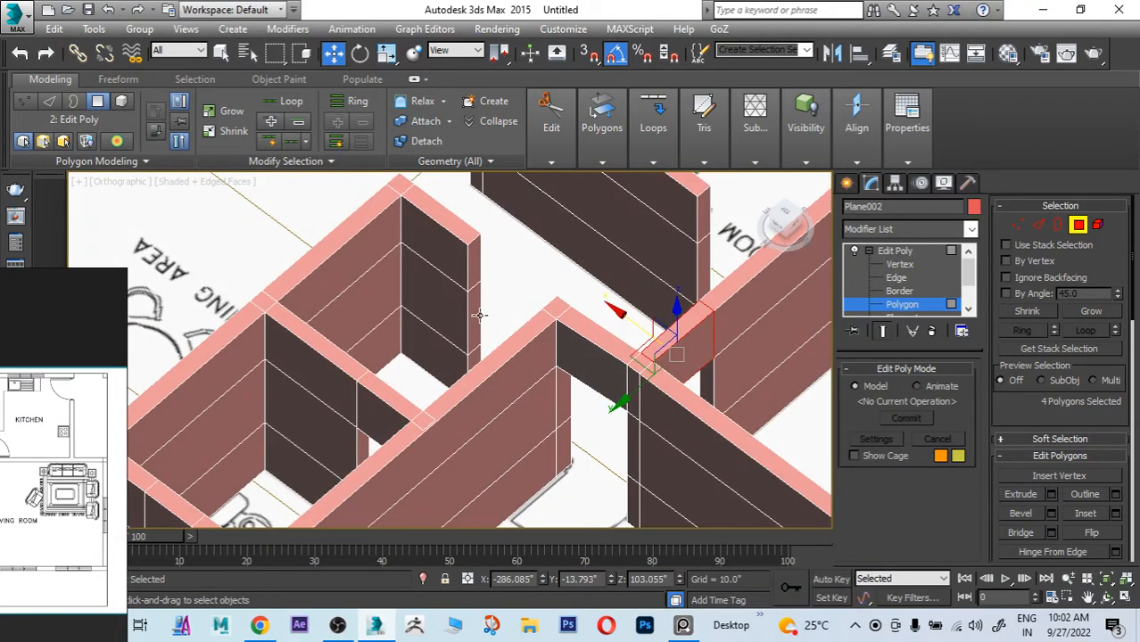
{"action": "middle_click_drag", "start_coordinate": [596, 267], "coordinate": [500, 332]}
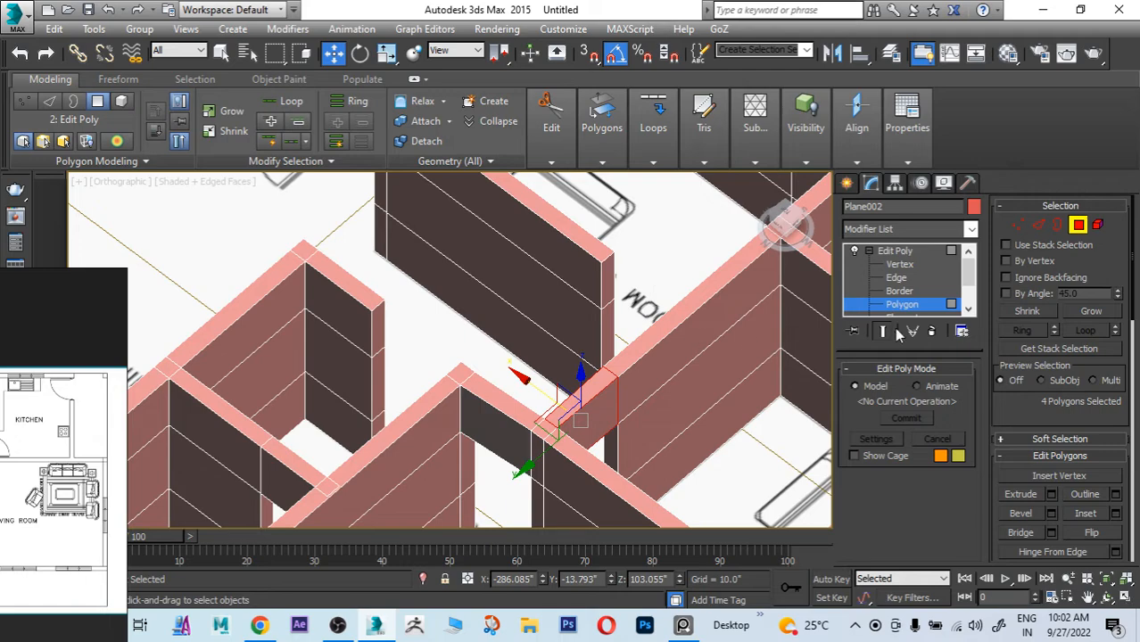
{"action": "left_click", "coordinate": [606, 269]}
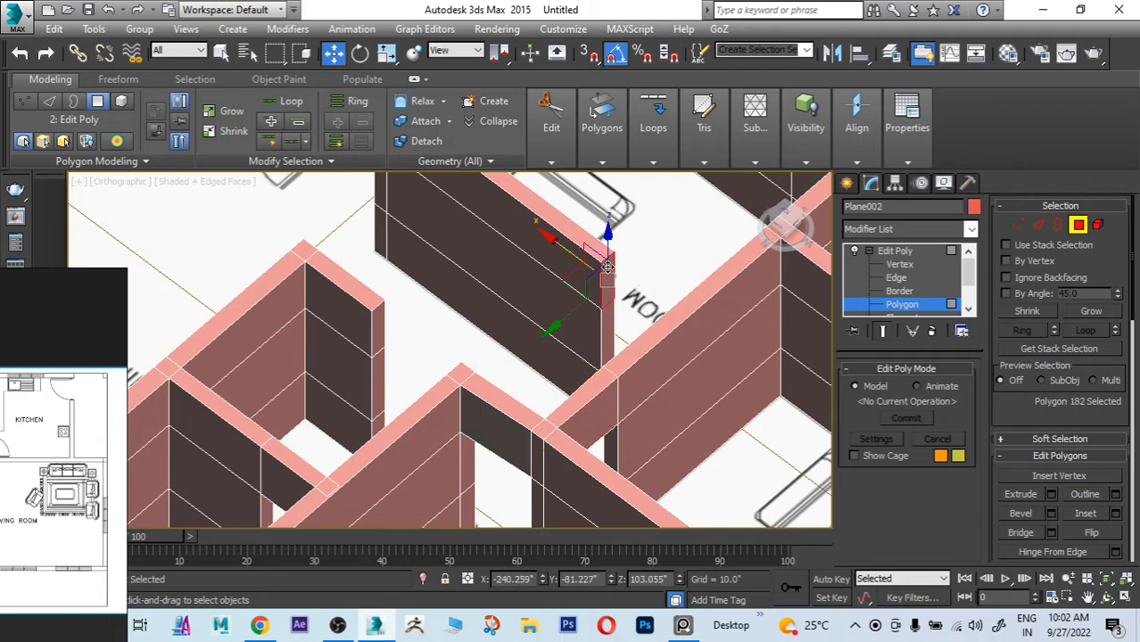
{"action": "middle_click_drag", "start_coordinate": [609, 275], "coordinate": [753, 325], "text": "alt"}
{"action": "middle_click_drag", "start_coordinate": [639, 341], "coordinate": [594, 406]}
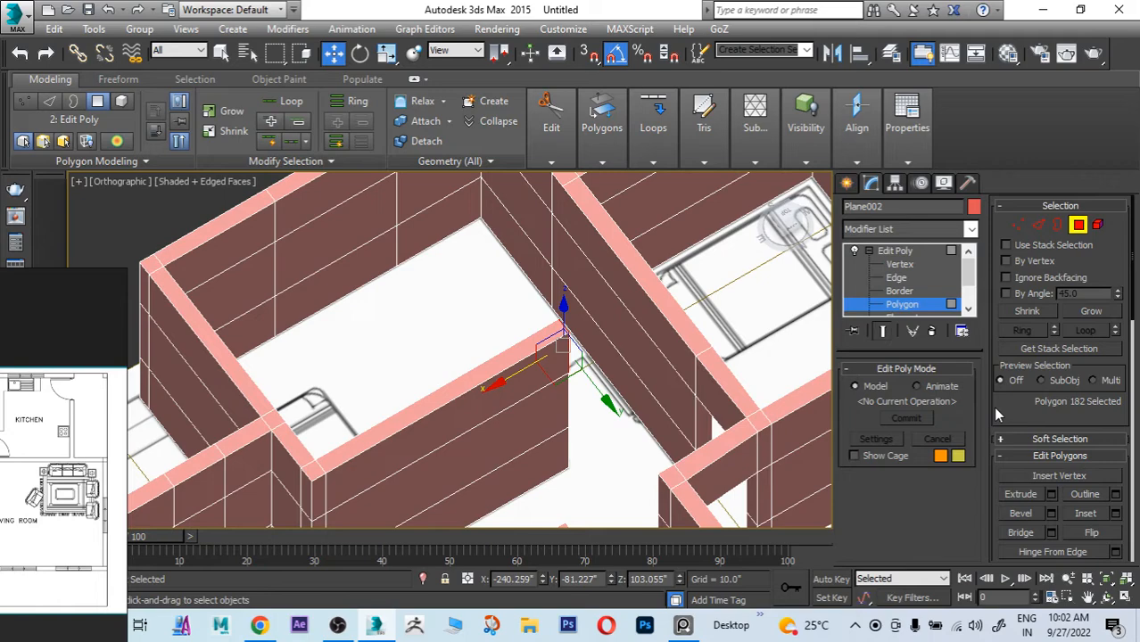
{"action": "left_click", "coordinate": [1051, 494]}
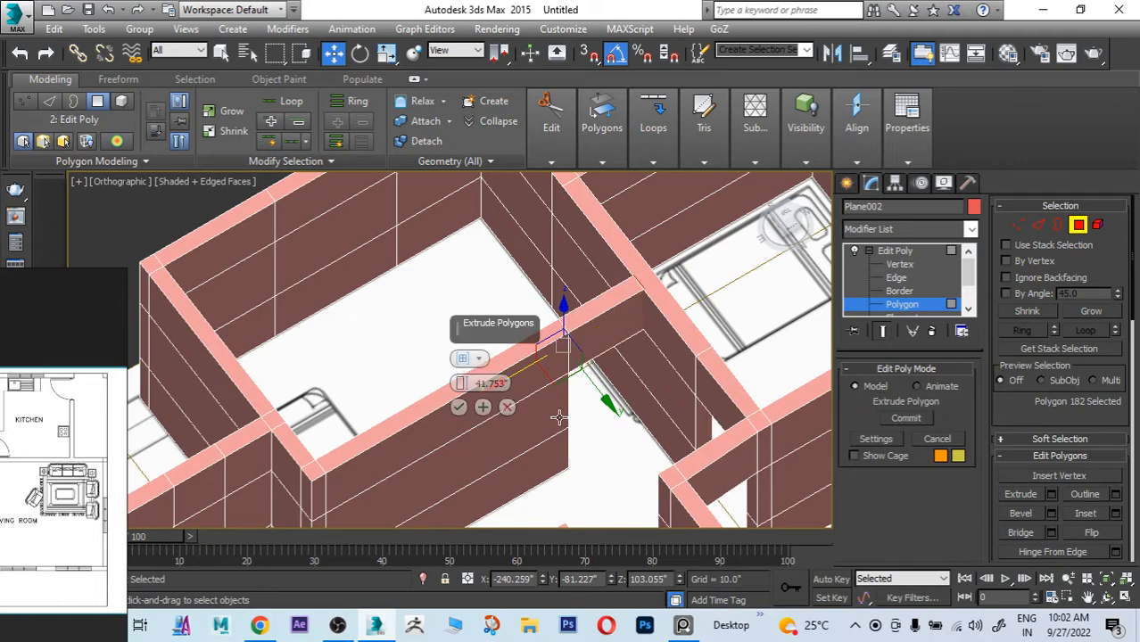
{"action": "left_click", "coordinate": [458, 407]}
Step: Insert two Swift Loop edge loops on the long Bedroom 01 wall, aligned with both sides of the extruded section above the Bedroom 02 doorway
{"action": "middle_click_drag", "start_coordinate": [629, 332], "coordinate": [688, 304], "text": "alt"}
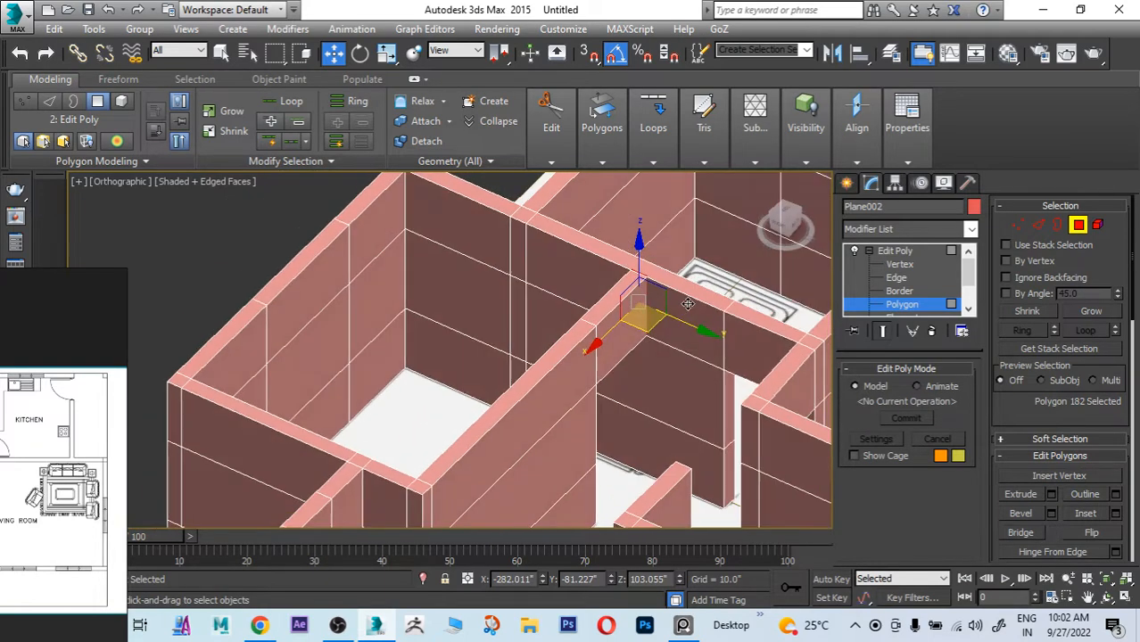
{"action": "scroll", "coordinate": [639, 266], "scroll_direction": "up", "scroll_amount": 5}
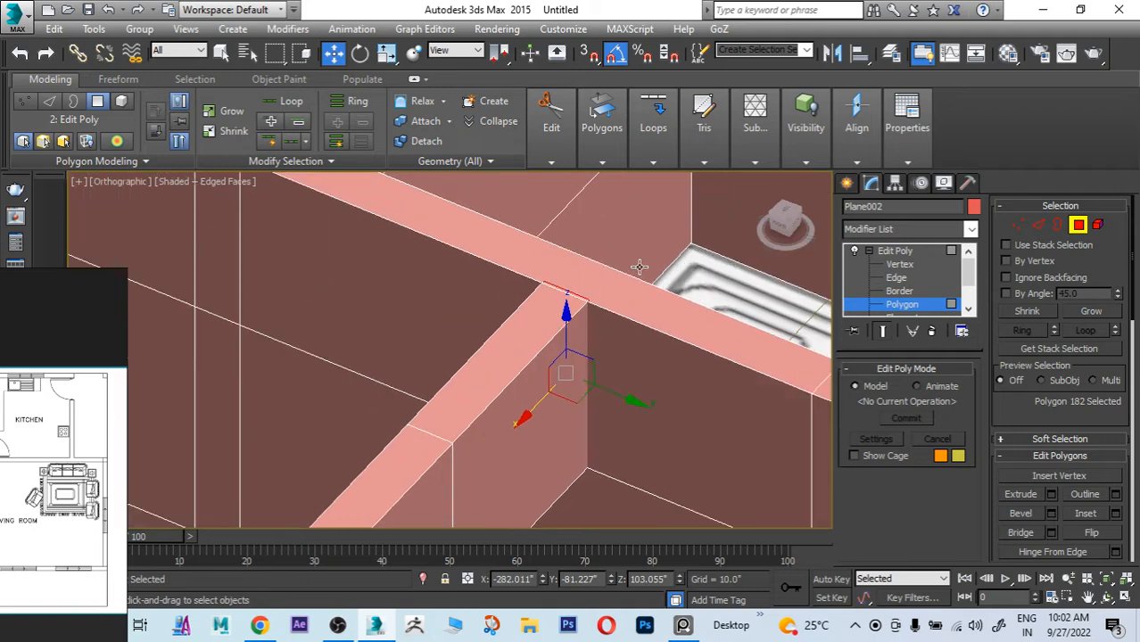
{"action": "left_click", "coordinate": [1037, 228]}
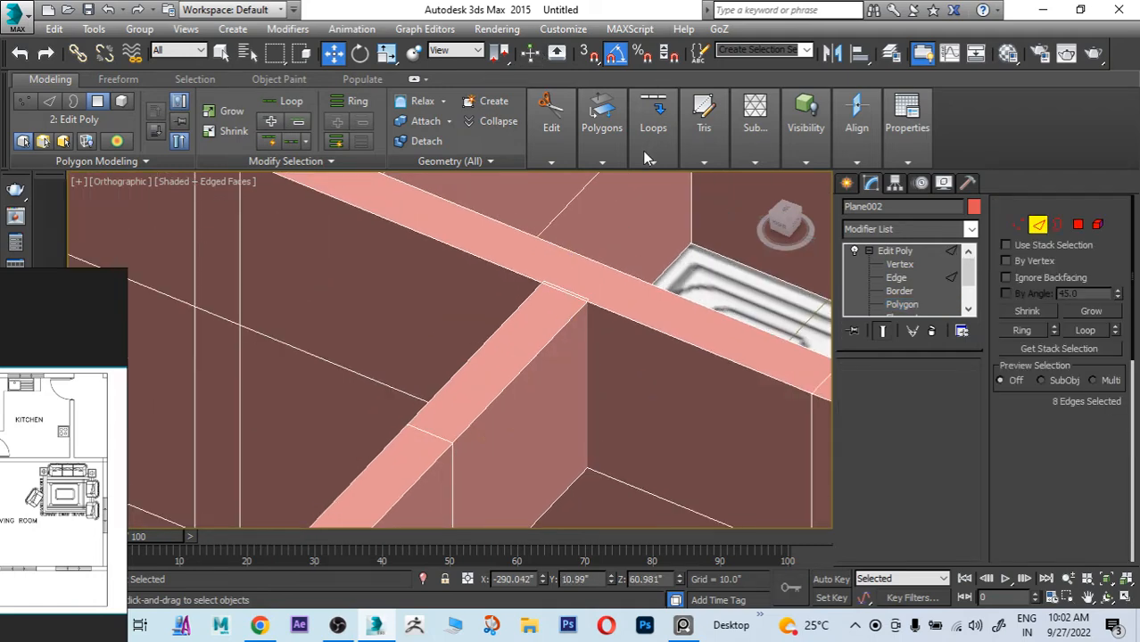
{"action": "left_click", "coordinate": [734, 101]}
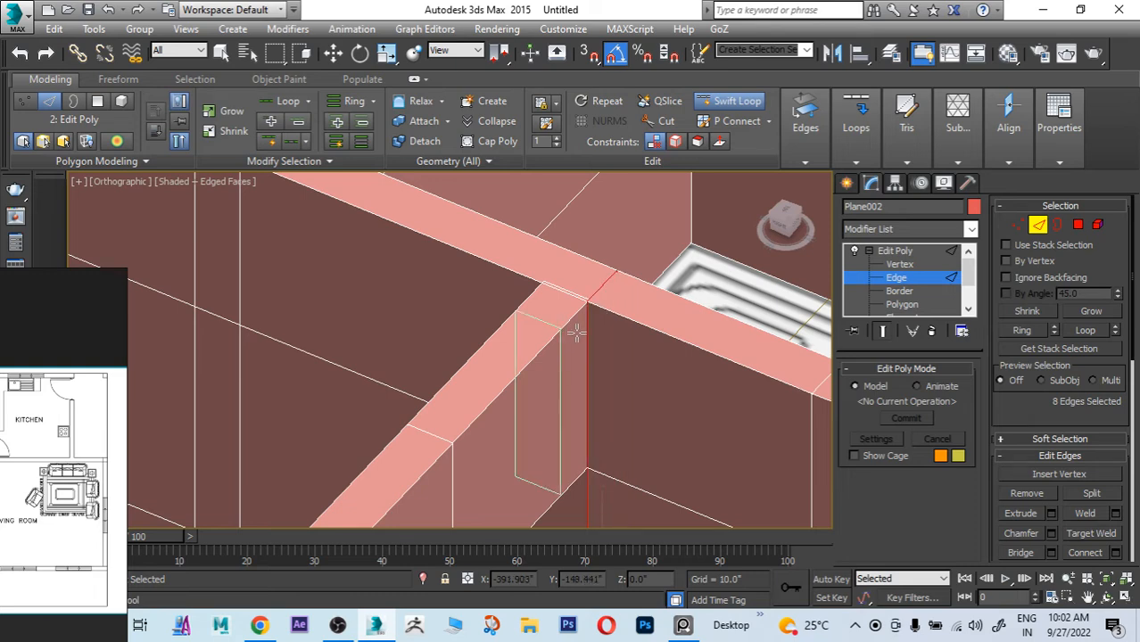
{"action": "mouse_move", "coordinate": [585, 321]}
{"action": "middle_mouse_down", "text": "alt"}
{"action": "mouse_move", "coordinate": [662, 333]}
{"action": "mouse_move", "coordinate": [572, 337]}
{"action": "middle_mouse_up", "text": "alt"}
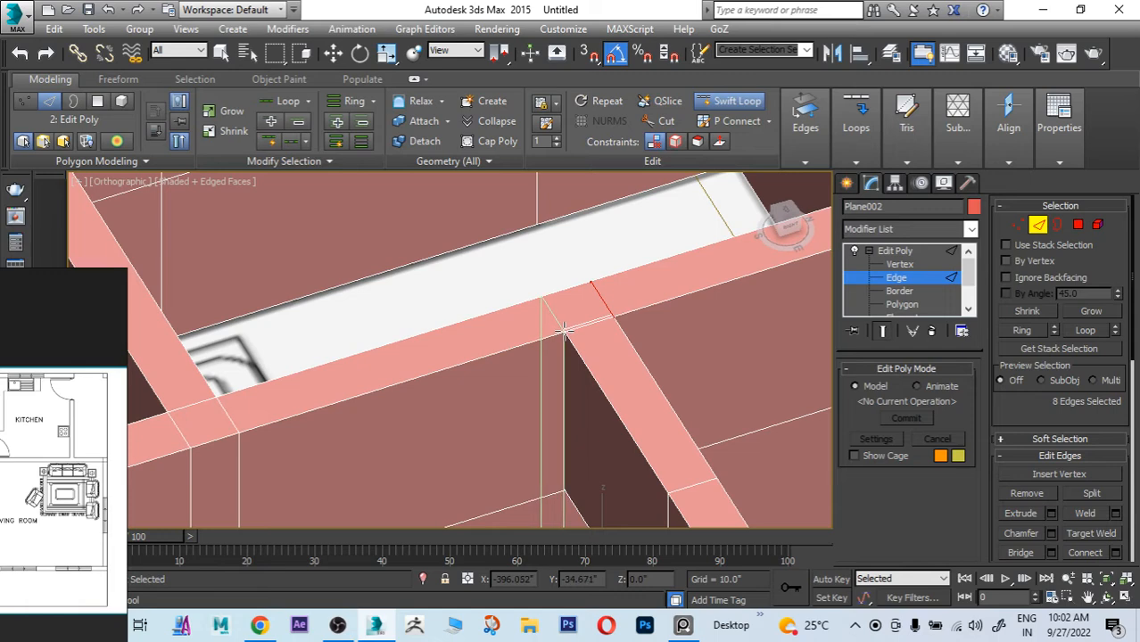
{"action": "left_click", "coordinate": [563, 332]}
{"action": "right_click", "coordinate": [527, 351]}
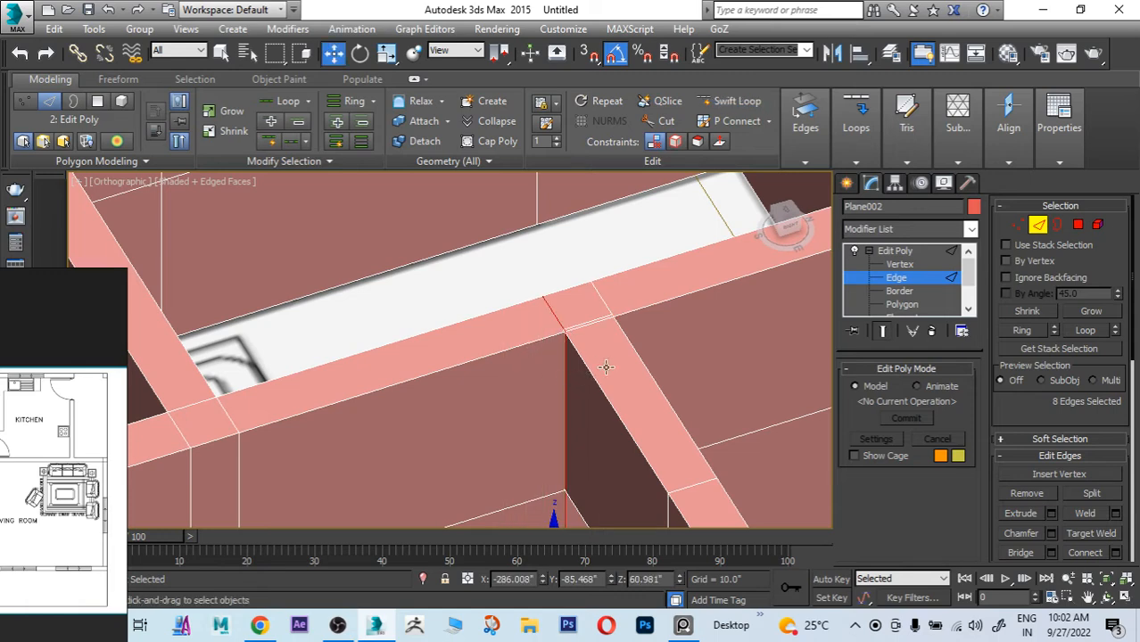
Step: Delete the extruded polygons above the Bedroom 02 doorway, leaving the rest of the north wall out of the selection
{"action": "middle_click_drag", "start_coordinate": [606, 366], "coordinate": [669, 394], "text": "alt"}
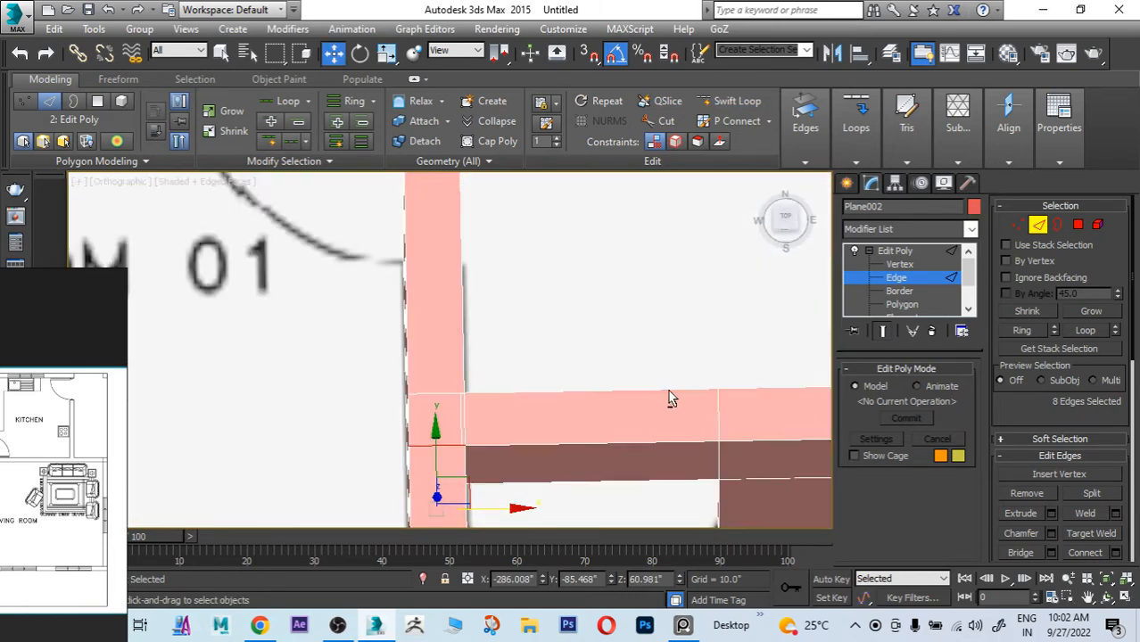
{"action": "middle_click_drag", "start_coordinate": [657, 342], "coordinate": [632, 253]}
{"action": "left_click", "coordinate": [1078, 225]}
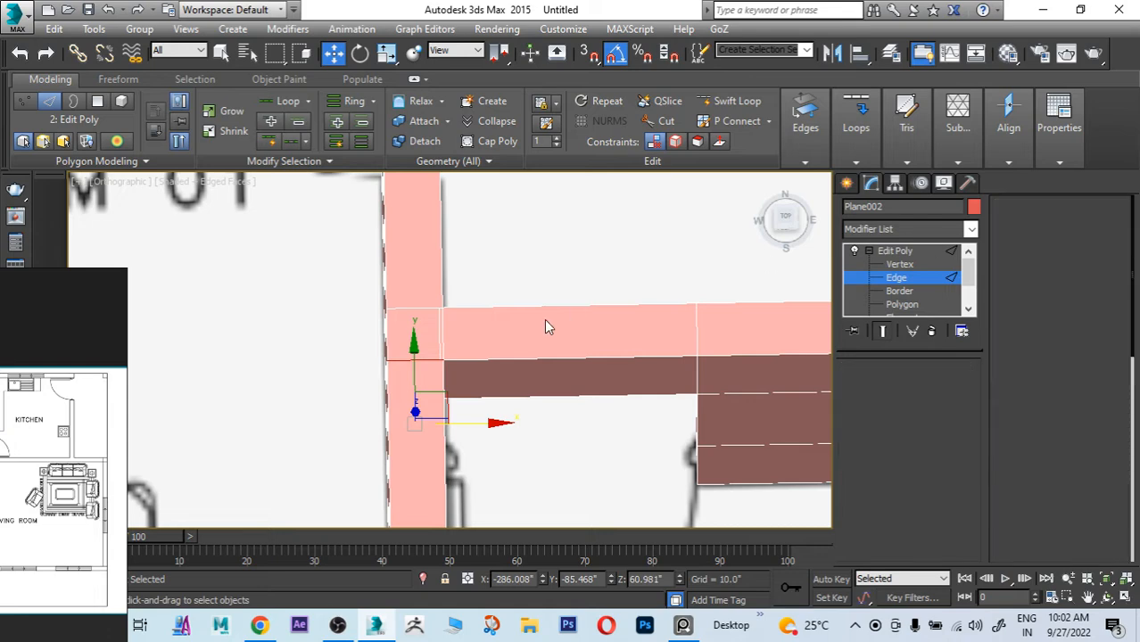
{"action": "left_click", "coordinate": [540, 323]}
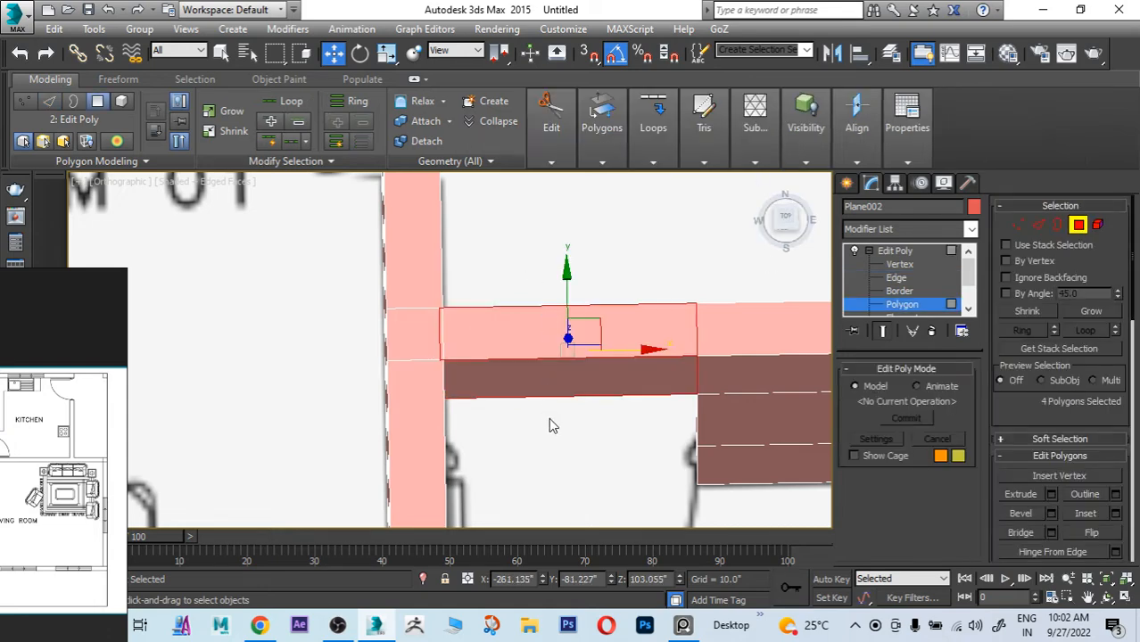
{"action": "left_click", "coordinate": [1085, 311]}
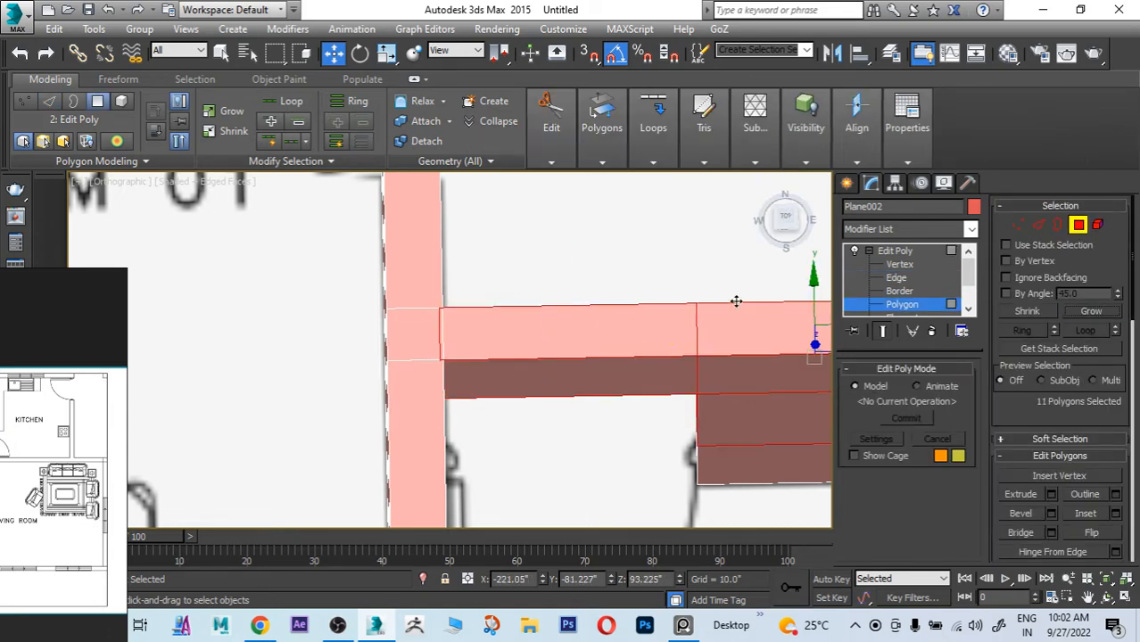
{"action": "scroll", "coordinate": [633, 266], "scroll_direction": "down", "scroll_amount": 2}
{"action": "scroll", "coordinate": [585, 265], "scroll_direction": "down", "scroll_amount": 2}
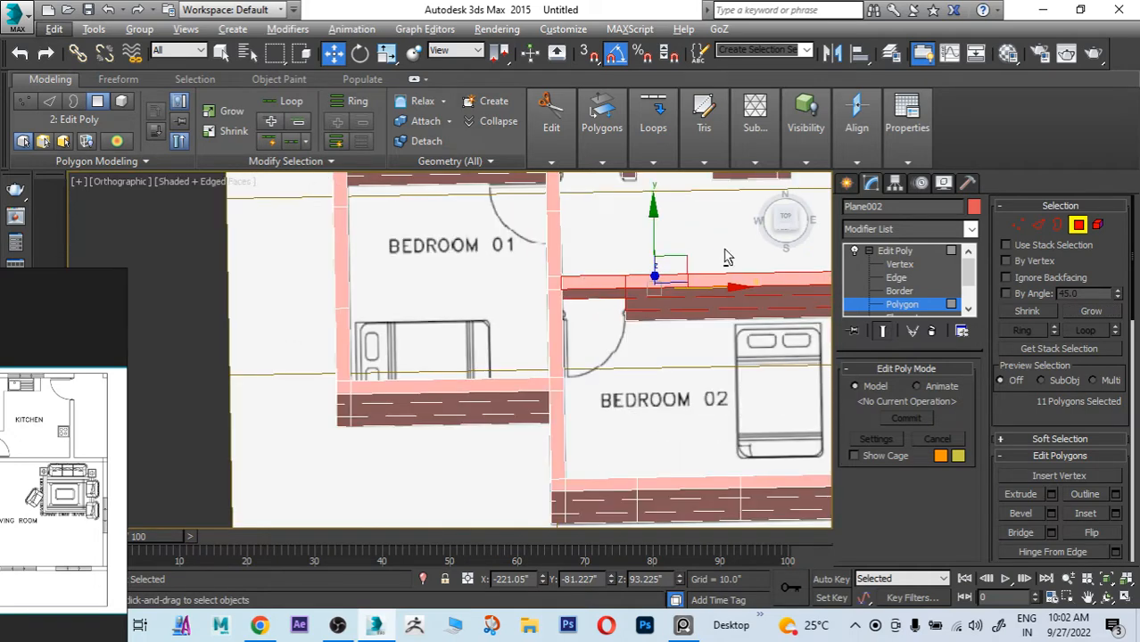
{"action": "left_click_drag", "start_coordinate": [756, 338], "coordinate": [759, 378], "text": "alt"}
{"action": "middle_click_drag", "start_coordinate": [711, 364], "coordinate": [555, 406]}
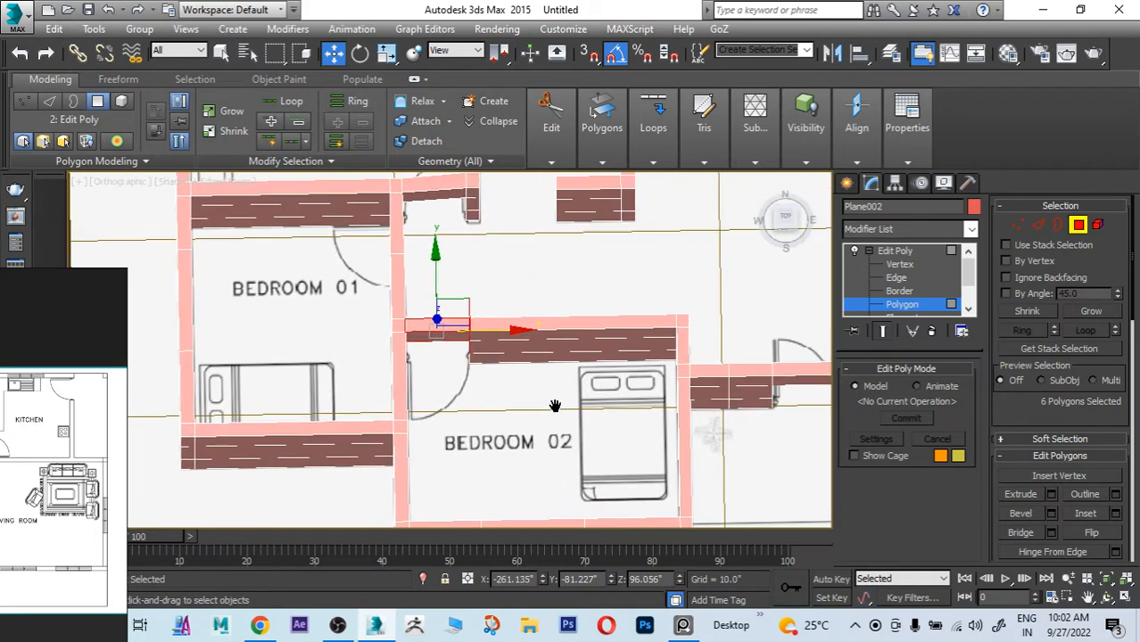
{"action": "left_click", "coordinate": [438, 364]}
Step: Bridge the two vertical edges of the middle opening in the end of Bedroom 02's north wall
{"action": "scroll", "coordinate": [417, 354], "scroll_direction": "up", "scroll_amount": 4}
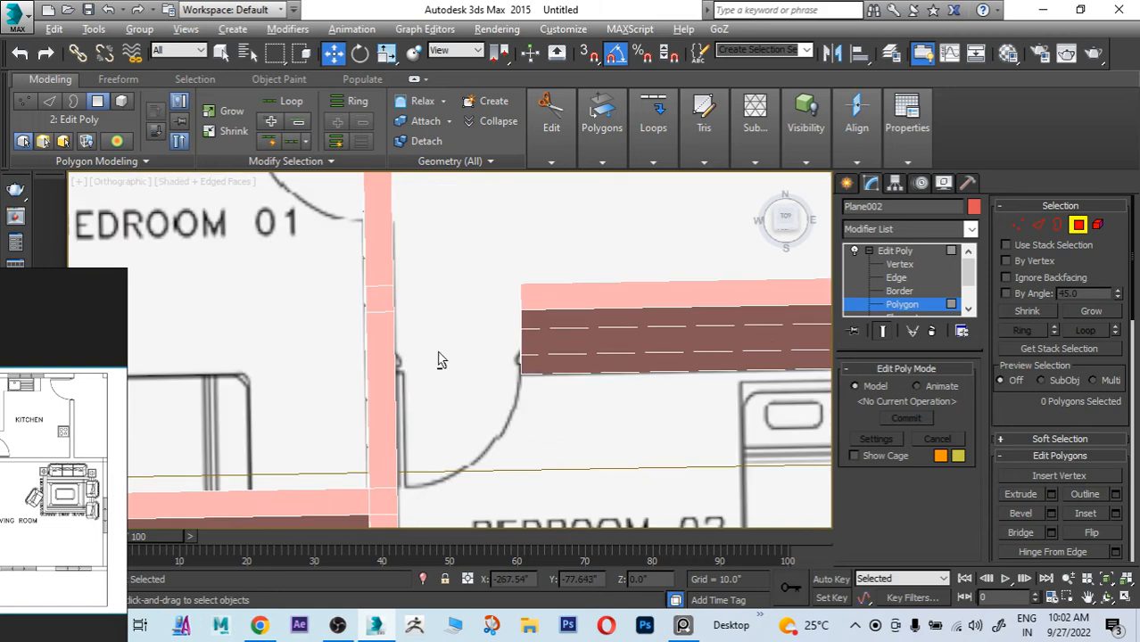
{"action": "mouse_move", "coordinate": [440, 356]}
{"action": "middle_mouse_down", "text": "alt"}
{"action": "mouse_move", "coordinate": [351, 339]}
{"action": "mouse_move", "coordinate": [440, 362]}
{"action": "middle_mouse_up", "text": "alt"}
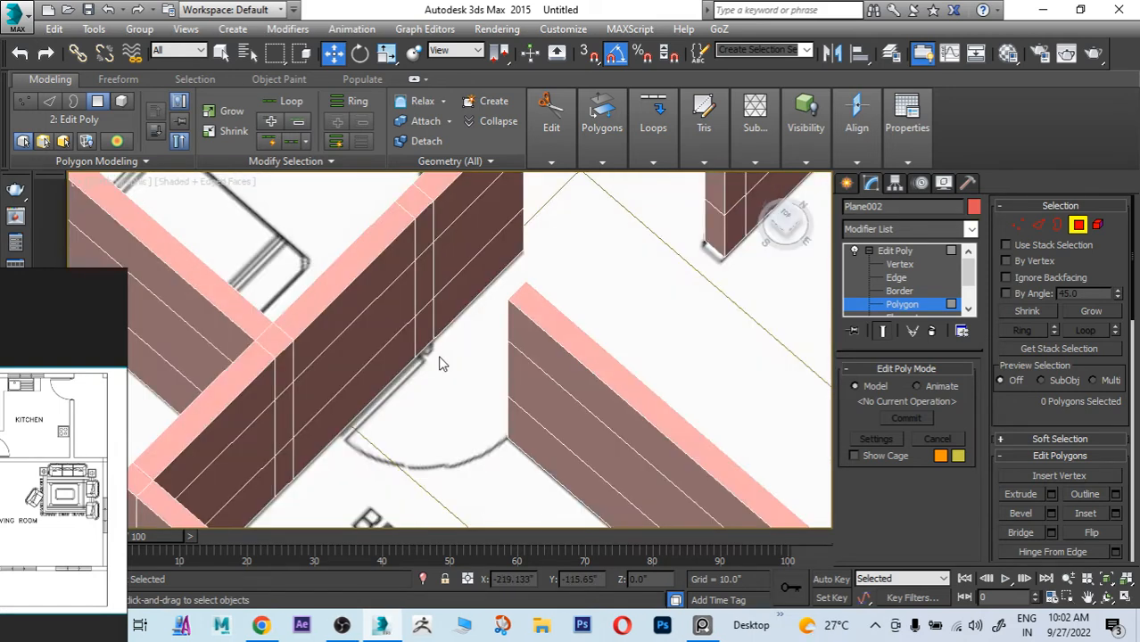
{"action": "left_click", "coordinate": [438, 364]}
{"action": "middle_click_drag", "start_coordinate": [438, 364], "coordinate": [657, 368], "text": "alt"}
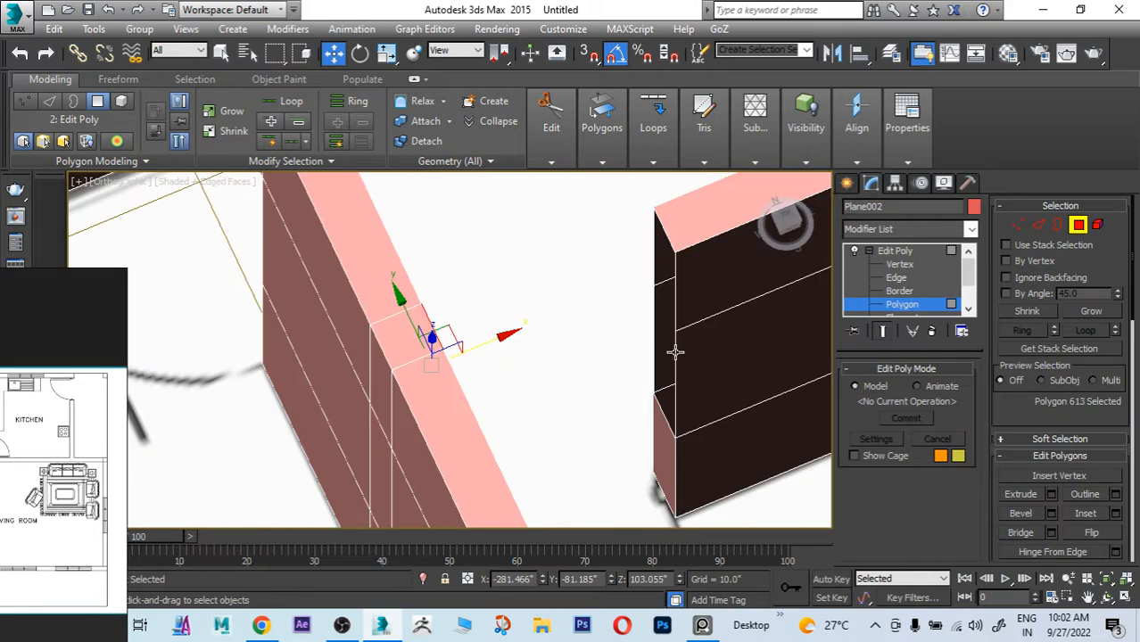
{"action": "left_click", "coordinate": [1038, 226]}
{"action": "left_click", "coordinate": [677, 377]}
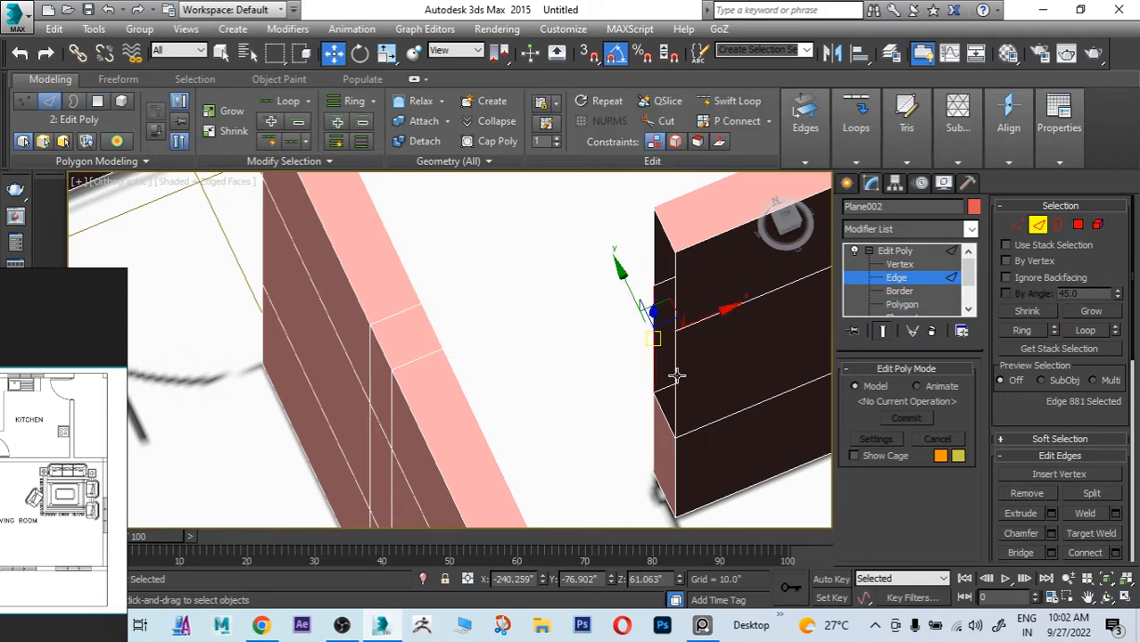
{"action": "left_click", "coordinate": [677, 376], "text": "ctrl"}
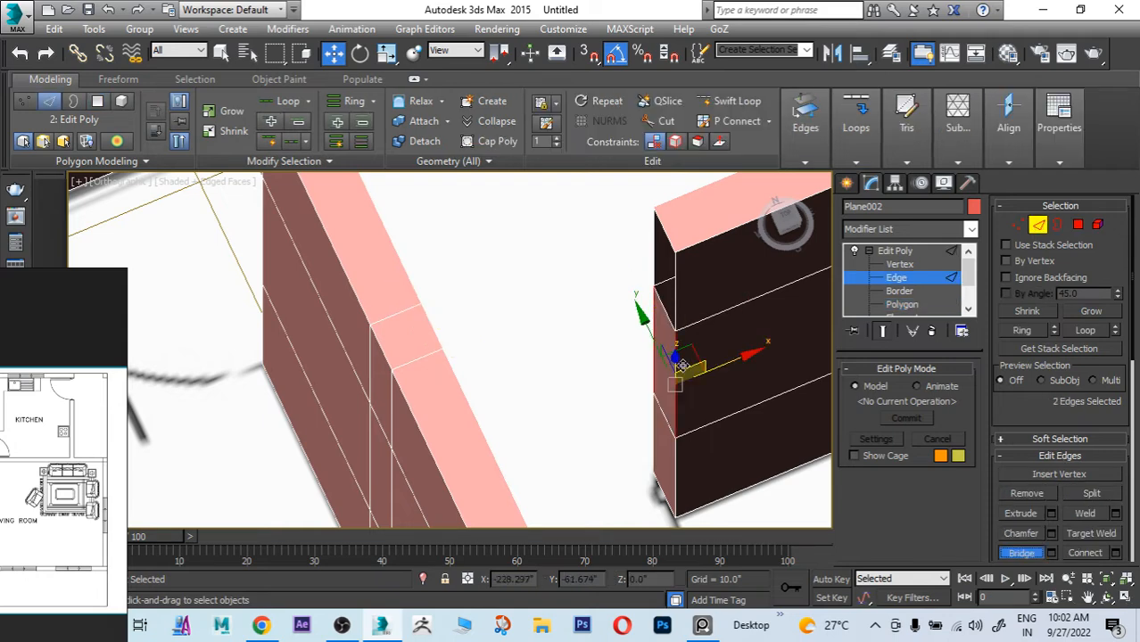
{"action": "key", "text": "3"}
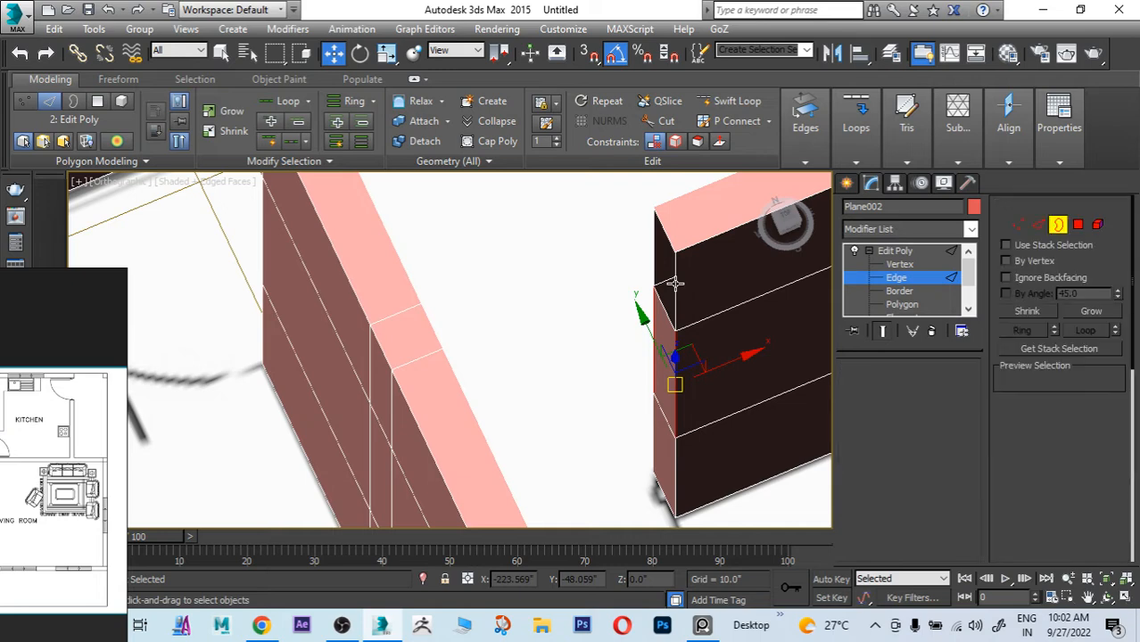
Step: Cap the upper open border in the end of Bedroom 02's north wall
{"action": "left_click", "coordinate": [676, 283]}
{"action": "right_click", "coordinate": [676, 283]}
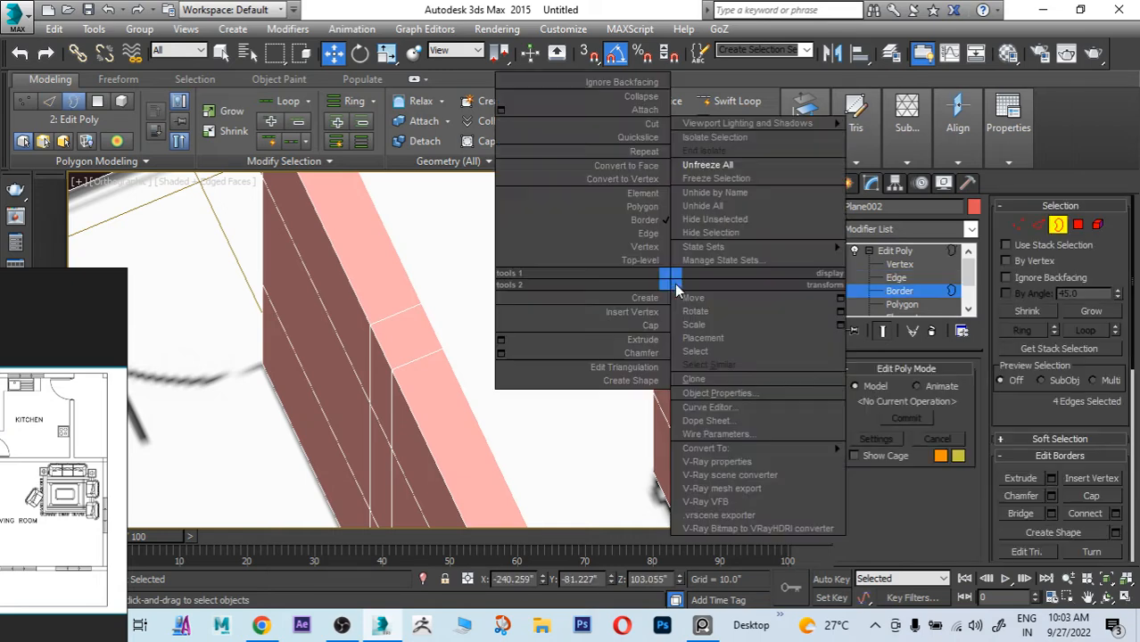
{"action": "left_click", "coordinate": [657, 321]}
{"action": "middle_click_drag", "start_coordinate": [745, 309], "coordinate": [628, 294], "text": "alt"}
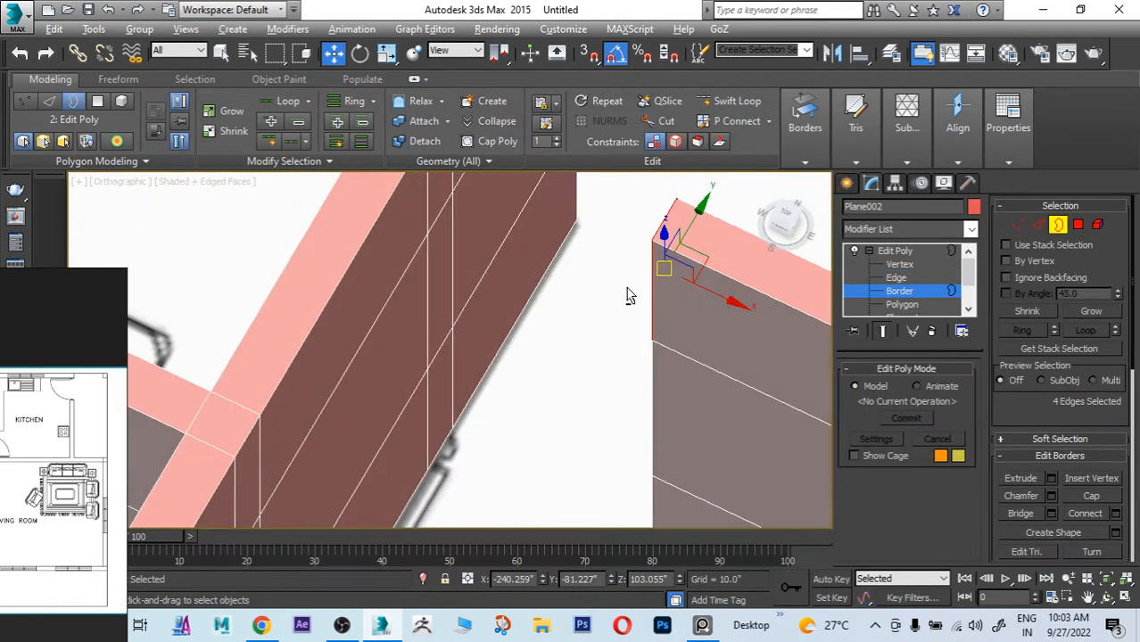
Step: Bridge the upper polygon at the end of Bedroom 02's north wall to the facing polygon on the long Bedroom 01 wall
{"action": "left_click", "coordinate": [1077, 225]}
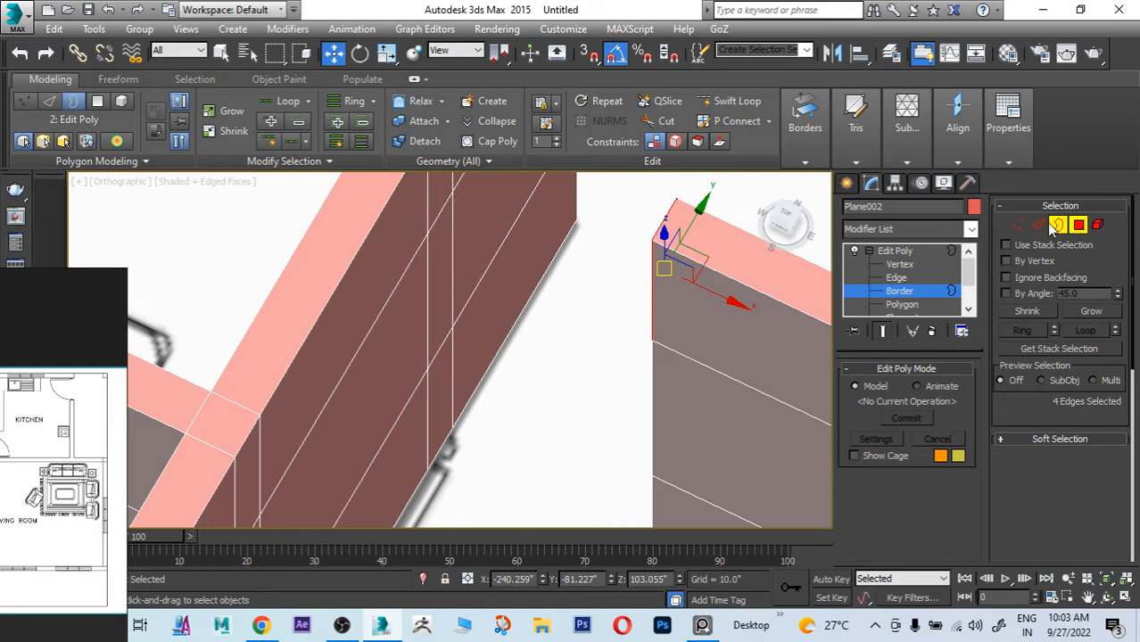
{"action": "left_click", "coordinate": [695, 286]}
{"action": "left_click", "coordinate": [434, 211]}
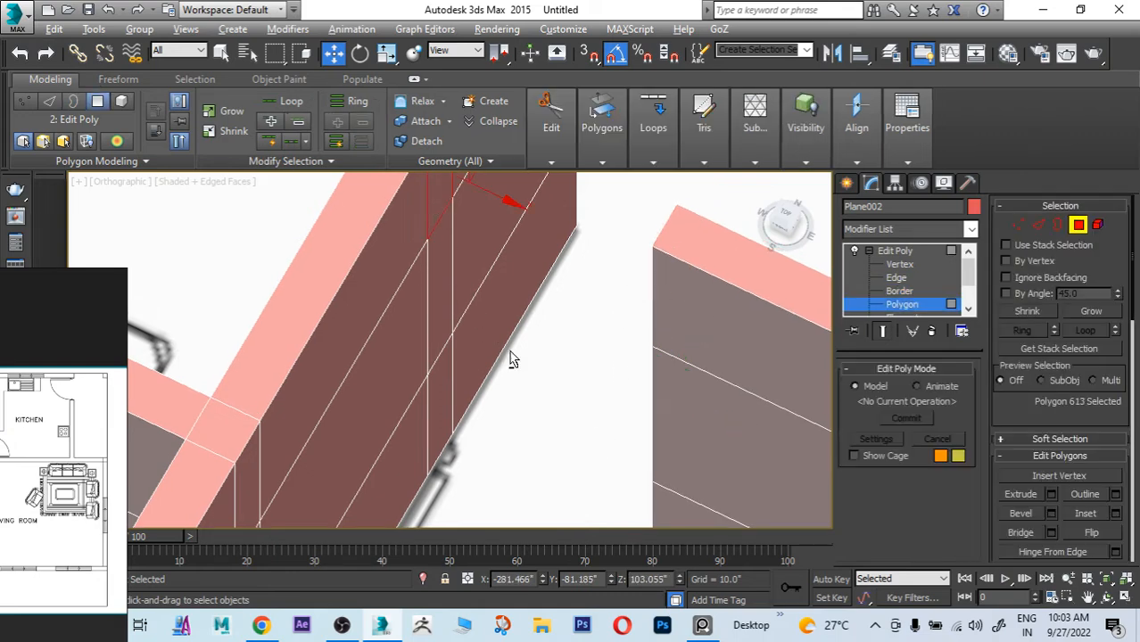
{"action": "middle_click_drag", "start_coordinate": [508, 350], "coordinate": [629, 355], "text": "alt"}
{"action": "middle_click_drag", "start_coordinate": [659, 275], "coordinate": [639, 503]}
{"action": "left_click", "coordinate": [613, 271], "text": "ctrl"}
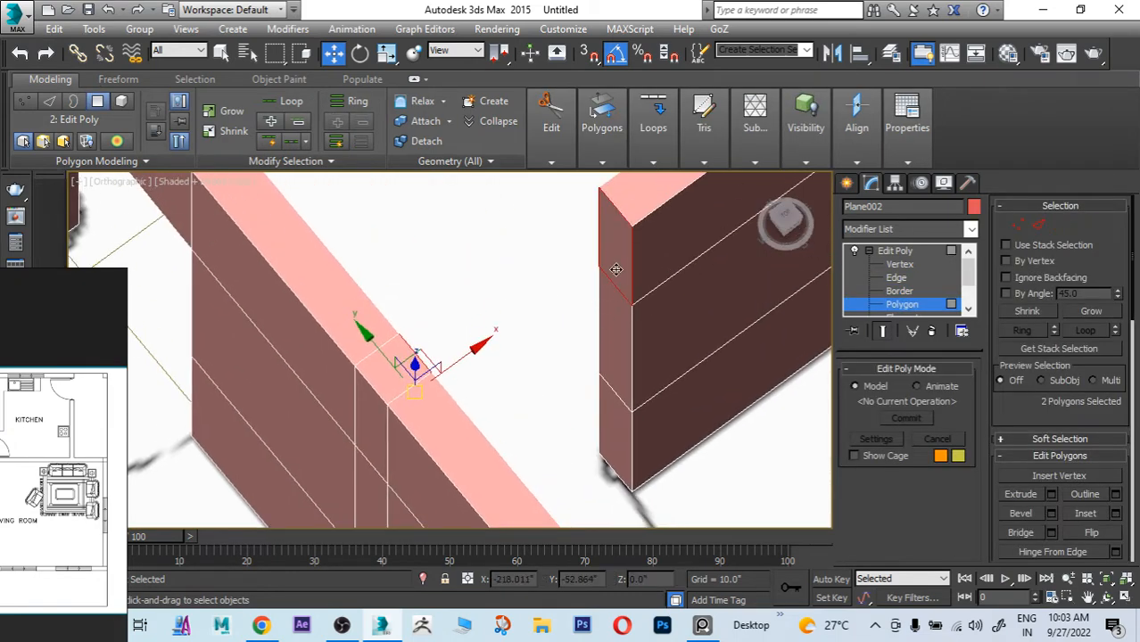
{"action": "scroll", "coordinate": [592, 364], "scroll_direction": "down", "scroll_amount": 3}
{"action": "middle_click_drag", "start_coordinate": [639, 374], "coordinate": [567, 367], "text": "alt"}
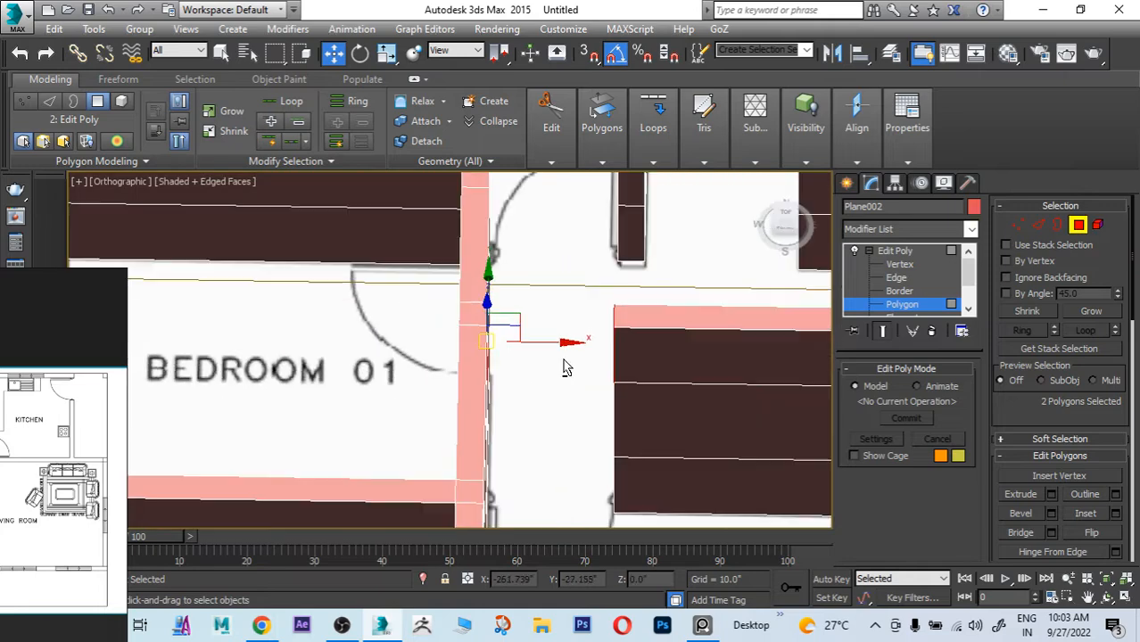
{"action": "left_click", "coordinate": [1052, 534]}
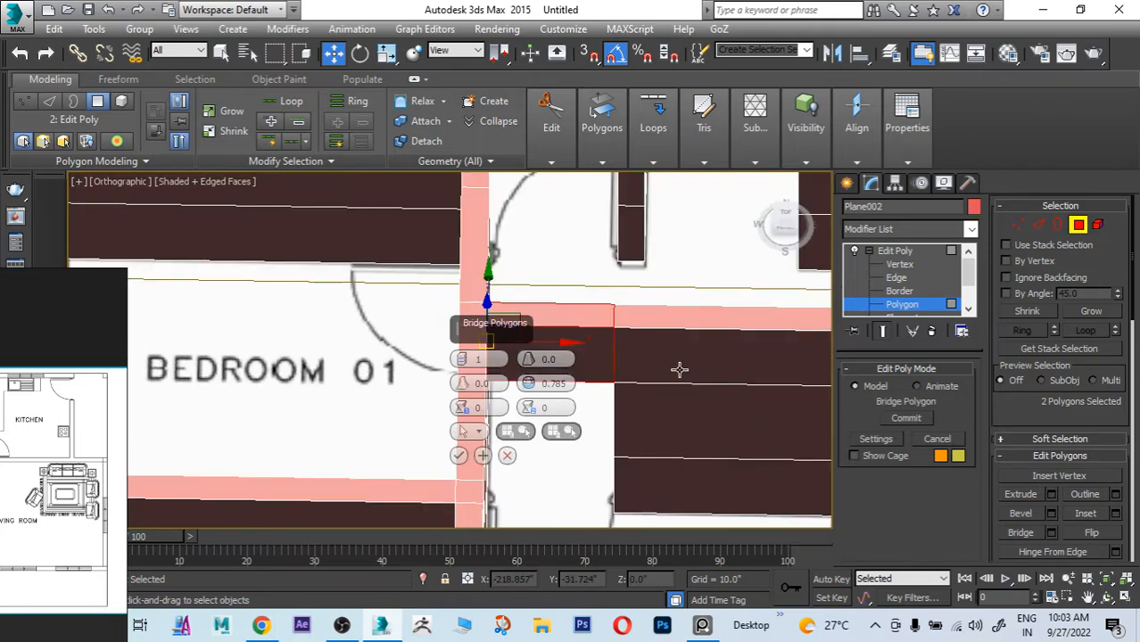
{"action": "left_click", "coordinate": [459, 455]}
Step: Examine the wall model from several angles, checking the sections above the doorways across the whole house
{"action": "scroll", "coordinate": [542, 377], "scroll_direction": "down", "scroll_amount": 2}
{"action": "middle_click_drag", "start_coordinate": [541, 376], "coordinate": [387, 473], "text": "alt"}
{"action": "scroll", "coordinate": [471, 349], "scroll_direction": "down", "scroll_amount": 3}
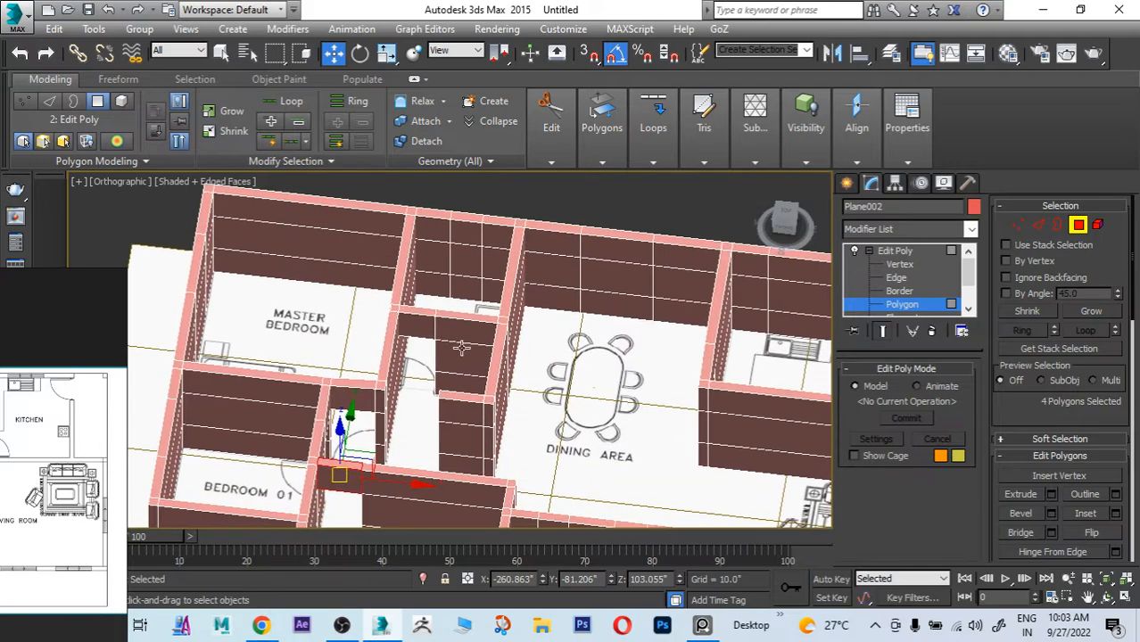
{"action": "middle_click_drag", "start_coordinate": [444, 407], "coordinate": [615, 375], "text": "alt"}
{"action": "scroll", "coordinate": [382, 355], "scroll_direction": "down", "scroll_amount": 3}
{"action": "scroll", "coordinate": [615, 375], "scroll_direction": "up", "scroll_amount": 4}
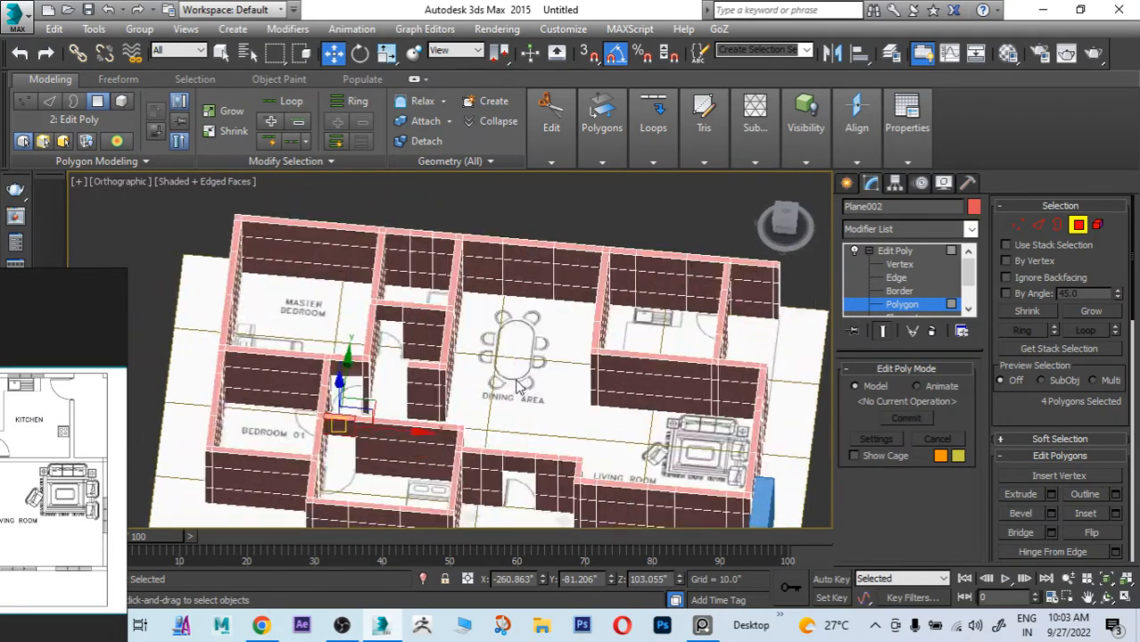
{"action": "middle_click_drag", "start_coordinate": [527, 375], "coordinate": [388, 295], "text": "alt"}
{"action": "scroll", "coordinate": [384, 296], "scroll_direction": "down", "scroll_amount": 3}
{"action": "middle_click_drag", "start_coordinate": [541, 348], "coordinate": [491, 343], "text": "alt"}
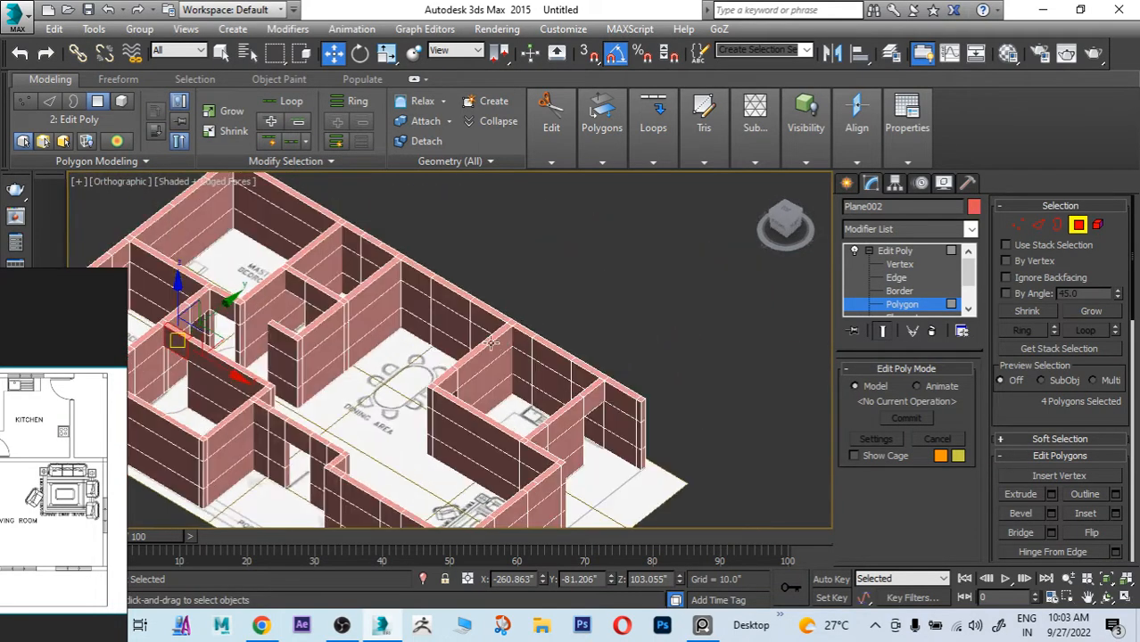
Step: Leave polygon editing of the walls and save the scene to the Desktop as "house"
{"action": "left_click", "coordinate": [846, 183]}
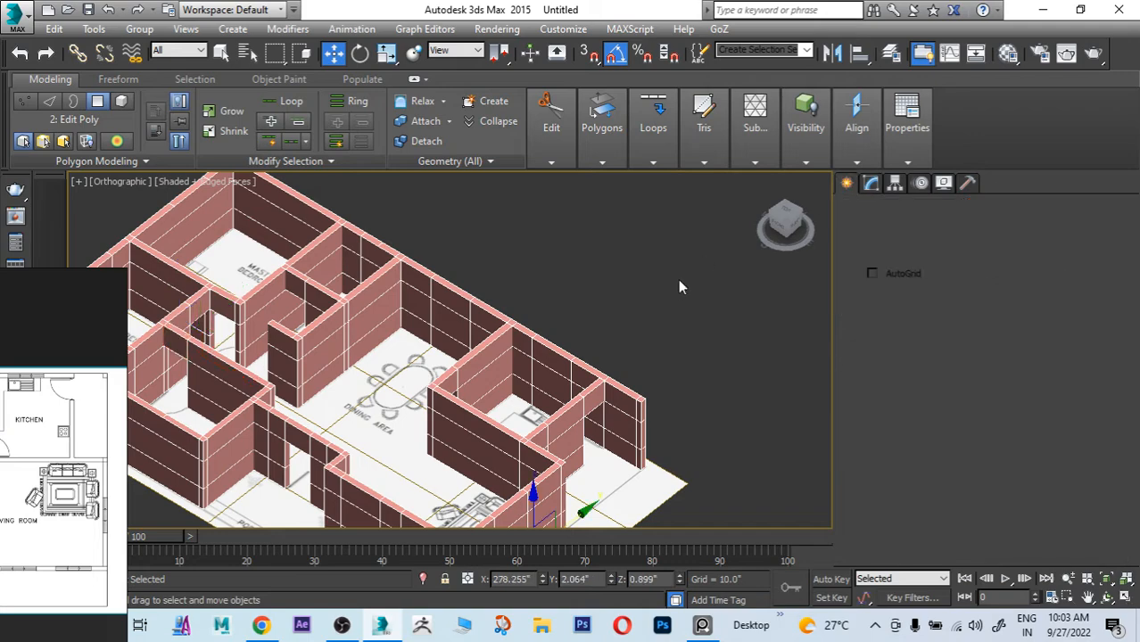
{"action": "left_click", "coordinate": [678, 280]}
{"action": "left_click", "coordinate": [568, 416]}
{"action": "middle_click_drag", "start_coordinate": [683, 394], "coordinate": [680, 356]}
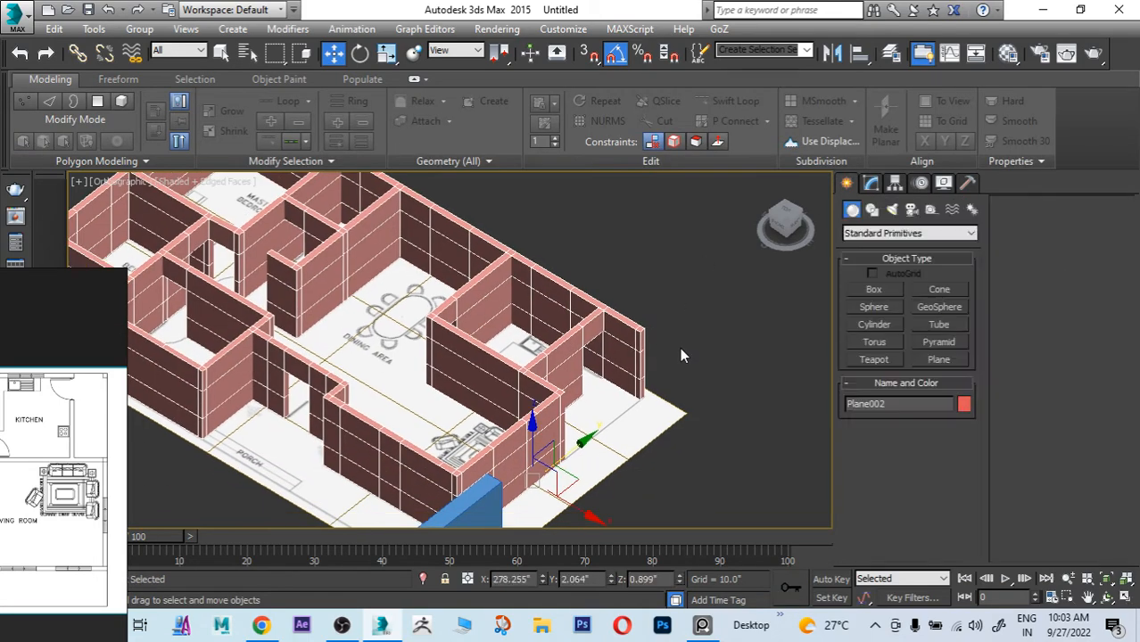
{"action": "key", "text": "ctrl+s"}
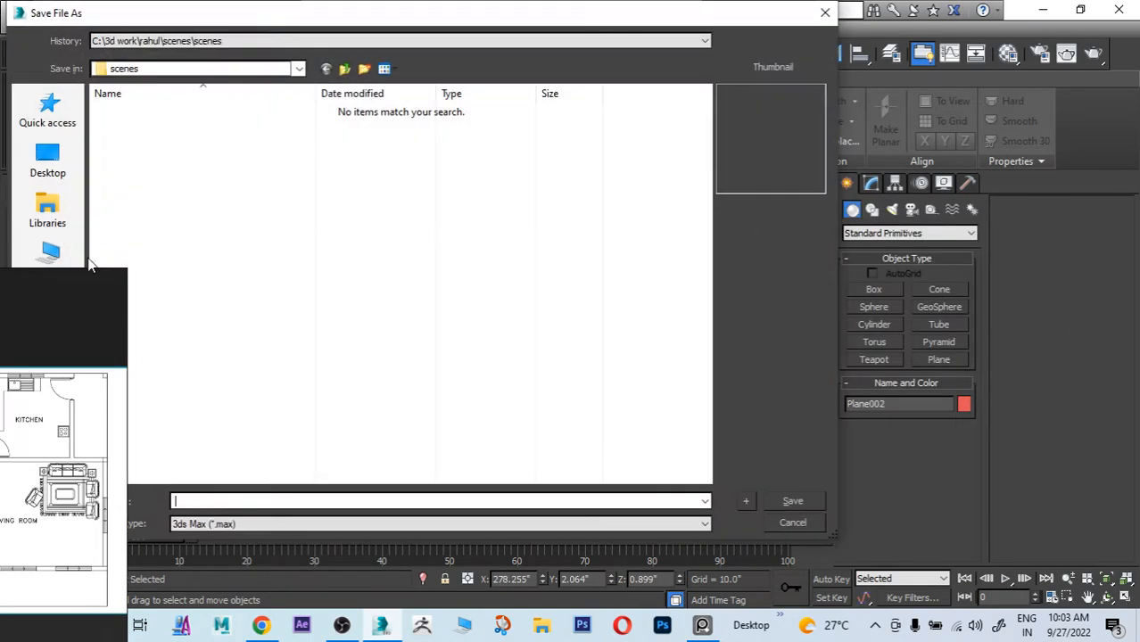
{"action": "left_click", "coordinate": [48, 161]}
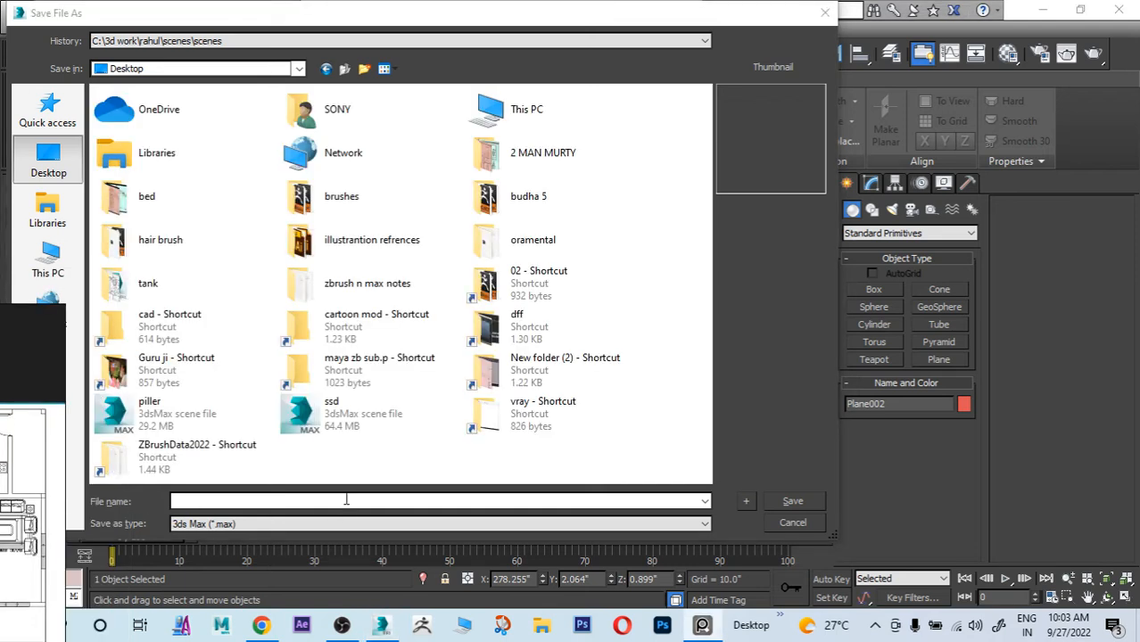
{"action": "left_click", "coordinate": [346, 501]}
{"action": "type", "text": "ho"}
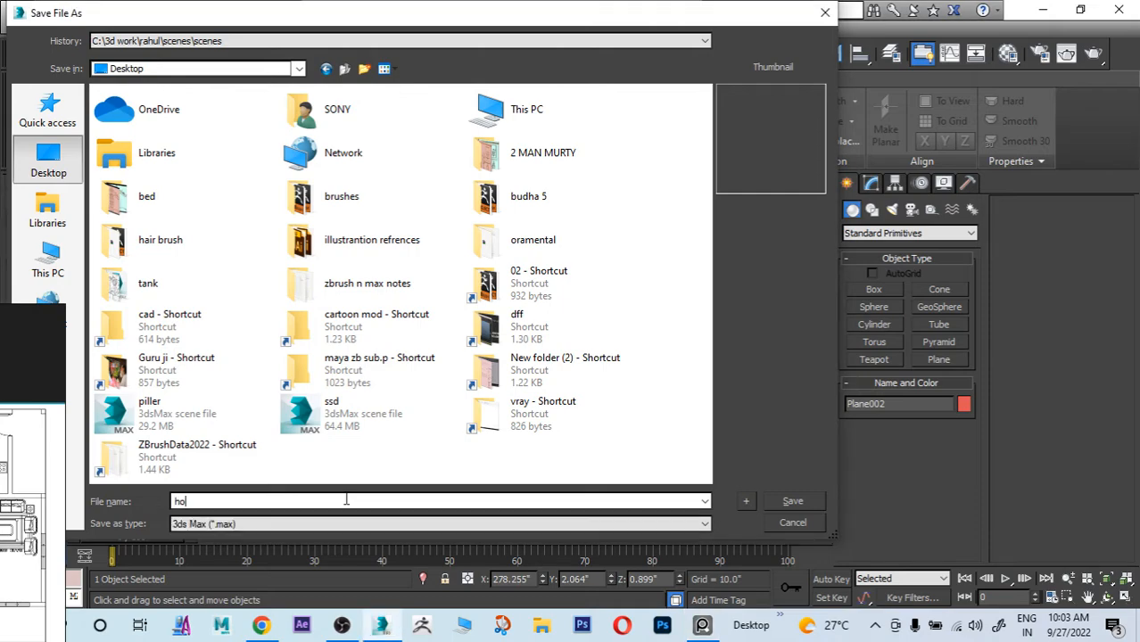
{"action": "type", "text": "use"}
{"action": "key", "text": "Return"}
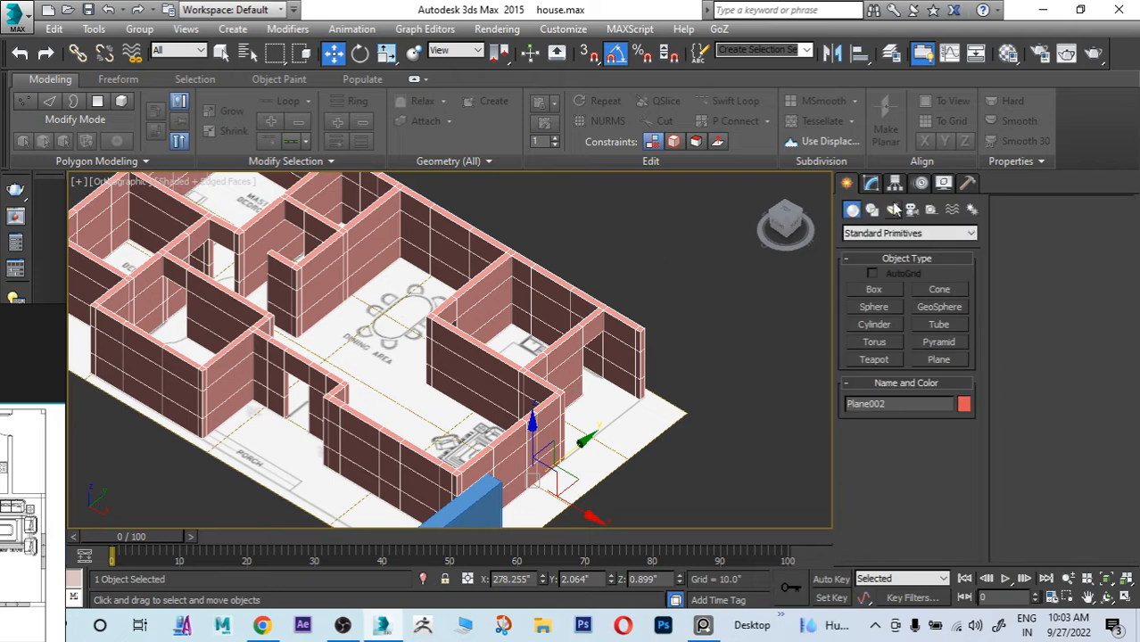
Step: Switch the geometry creation category to Doors
{"action": "left_click", "coordinate": [873, 235]}
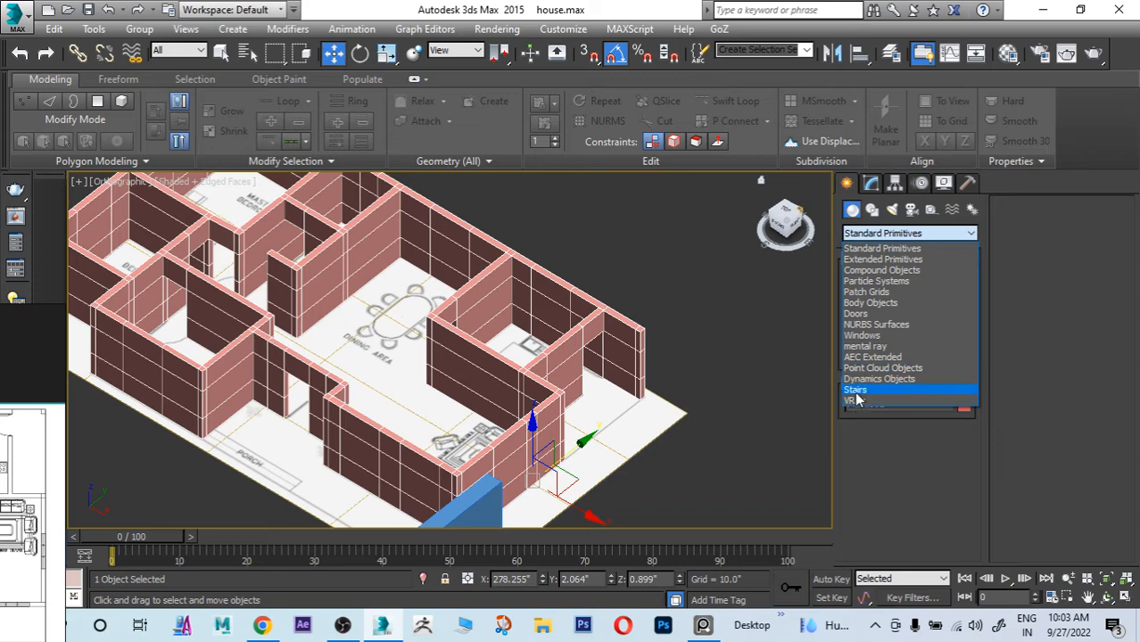
{"action": "left_click", "coordinate": [858, 315]}
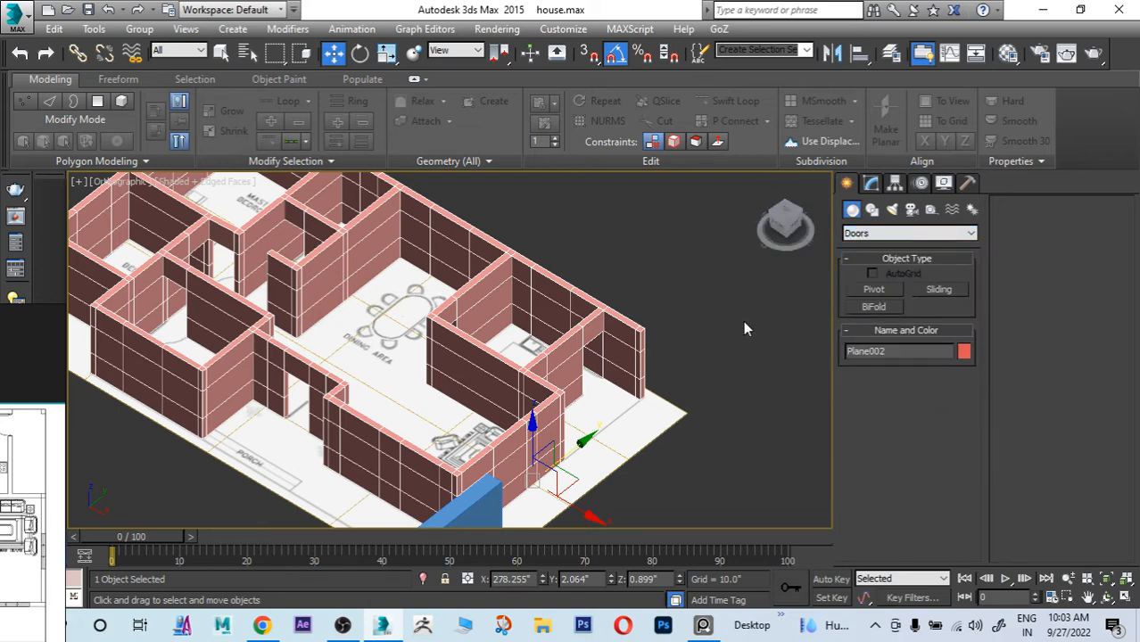
{"action": "middle_click_drag", "start_coordinate": [679, 369], "coordinate": [640, 299], "text": "alt"}
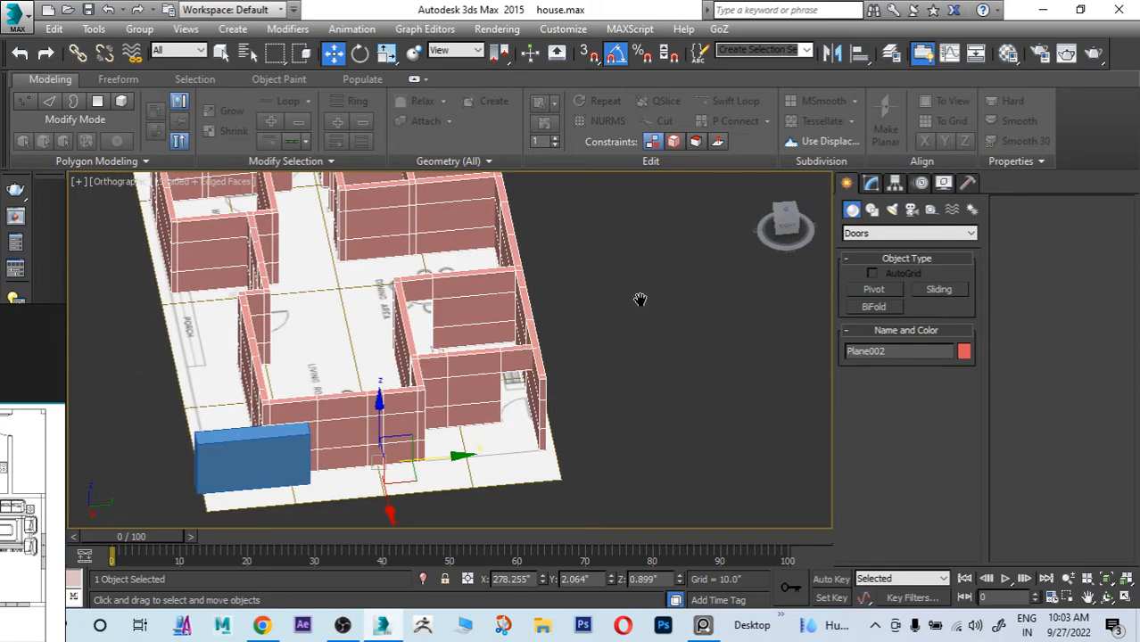
Step: Try drawing a freestanding pivot door beside the house, about 66.7" wide, 14.1" deep and 167.9" high
{"action": "left_click", "coordinate": [877, 296]}
{"action": "left_click_drag", "start_coordinate": [658, 406], "coordinate": [685, 434]}
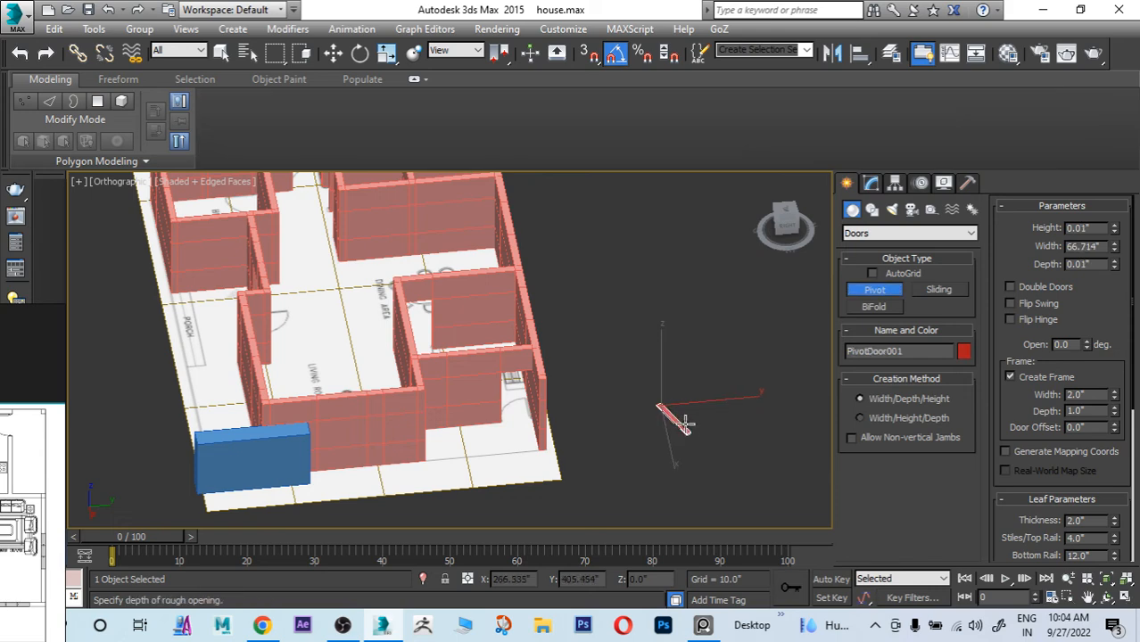
{"action": "left_click", "coordinate": [688, 329]}
{"action": "left_click", "coordinate": [692, 287]}
{"action": "right_click", "coordinate": [698, 335]}
{"action": "middle_click_drag", "start_coordinate": [704, 348], "coordinate": [790, 383], "text": "alt"}
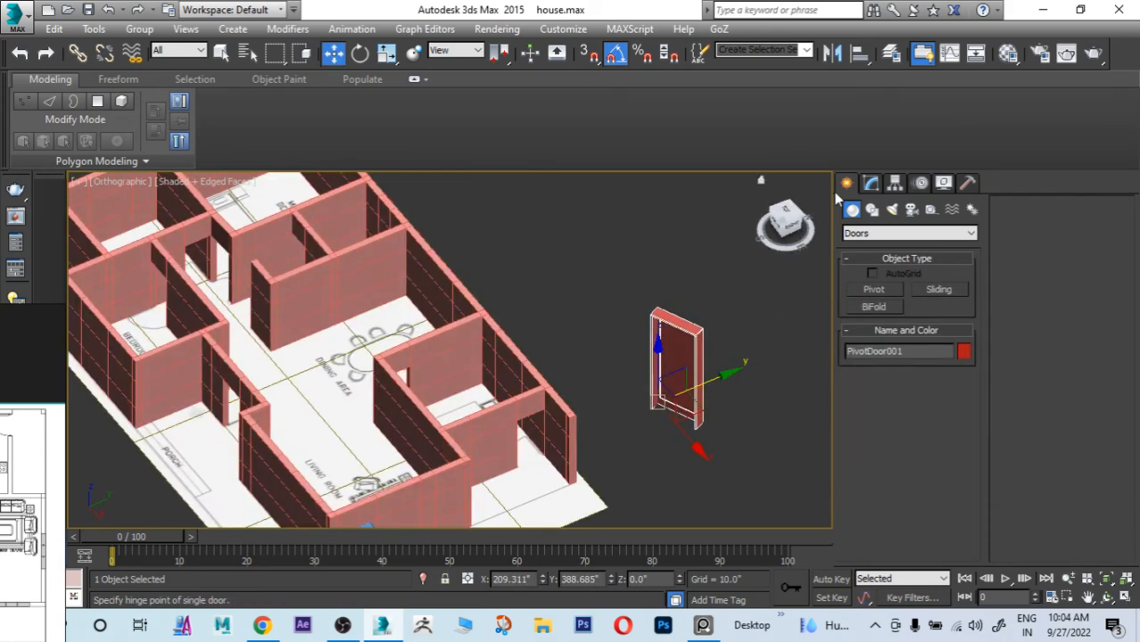
Step: Try the Open angle of the freestanding pivot door and delete the door
{"action": "left_click", "coordinate": [871, 184]}
{"action": "middle_click_drag", "start_coordinate": [714, 393], "coordinate": [705, 346], "text": "alt"}
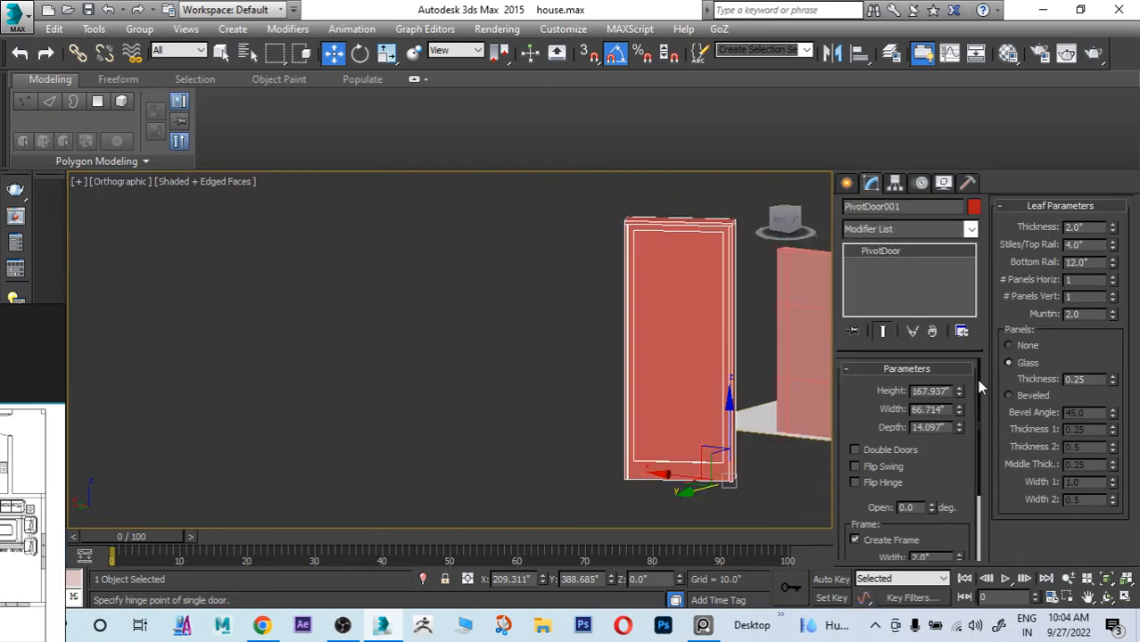
{"action": "mouse_move", "coordinate": [933, 509]}
{"action": "left_mouse_down"}
{"action": "mouse_move", "coordinate": [935, 379]}
{"action": "mouse_move", "coordinate": [933, 500]}
{"action": "left_mouse_up"}
{"action": "middle_click_drag", "start_coordinate": [693, 385], "coordinate": [735, 431], "text": "alt"}
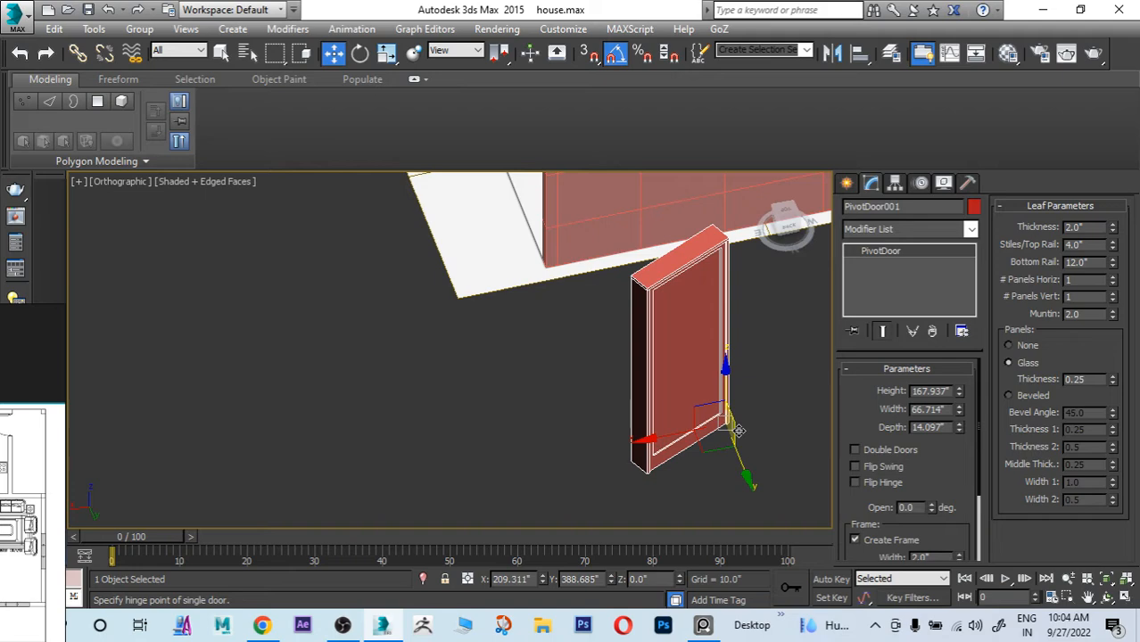
{"action": "key", "text": "Delete"}
Step: Select the house walls and turn on 3D snapping, with angle snapping turned off
{"action": "scroll", "coordinate": [567, 405], "scroll_direction": "down", "scroll_amount": 4}
{"action": "middle_click_drag", "start_coordinate": [567, 405], "coordinate": [695, 407], "text": "alt"}
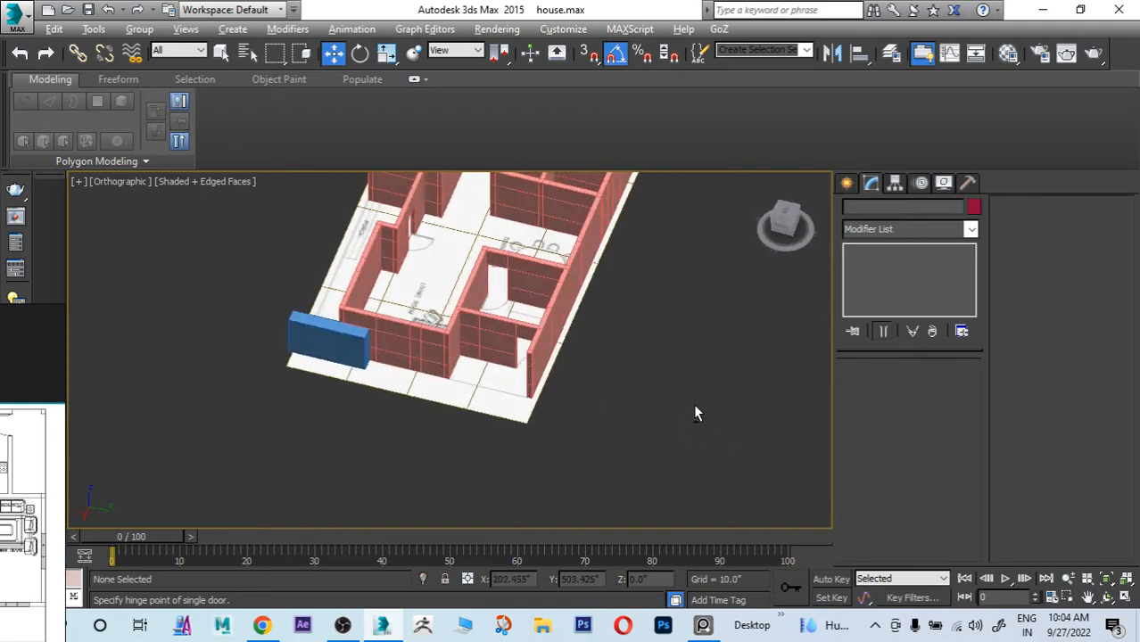
{"action": "scroll", "coordinate": [471, 343], "scroll_direction": "up", "scroll_amount": 6}
{"action": "left_click", "coordinate": [500, 355]}
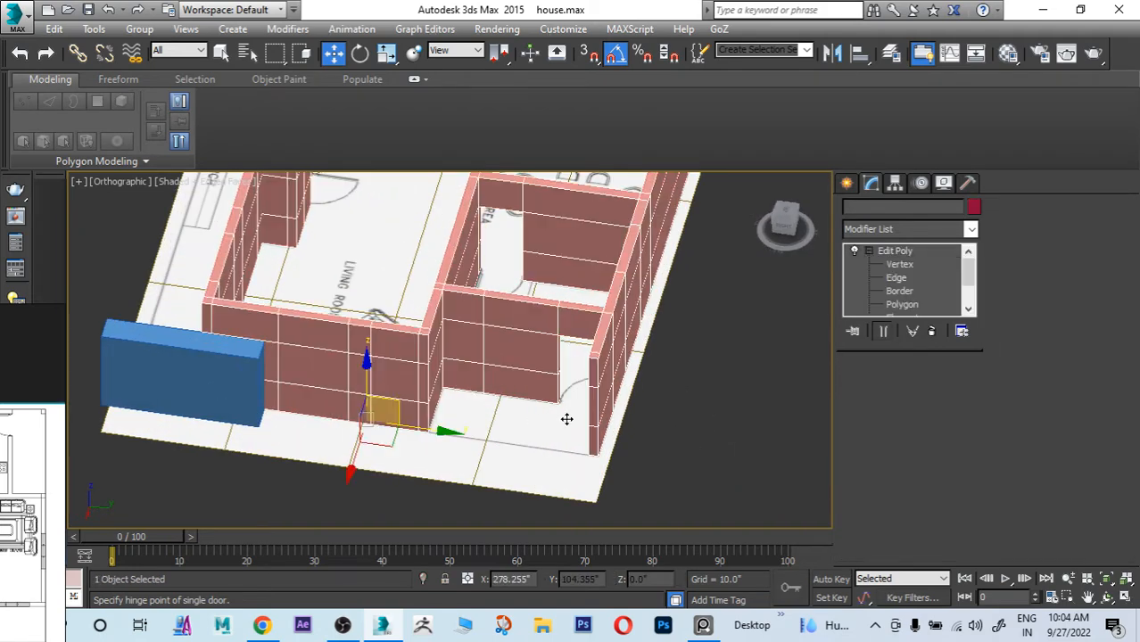
{"action": "middle_click_drag", "start_coordinate": [567, 419], "coordinate": [485, 476], "text": "alt"}
{"action": "scroll", "coordinate": [608, 398], "scroll_direction": "up", "scroll_amount": 4}
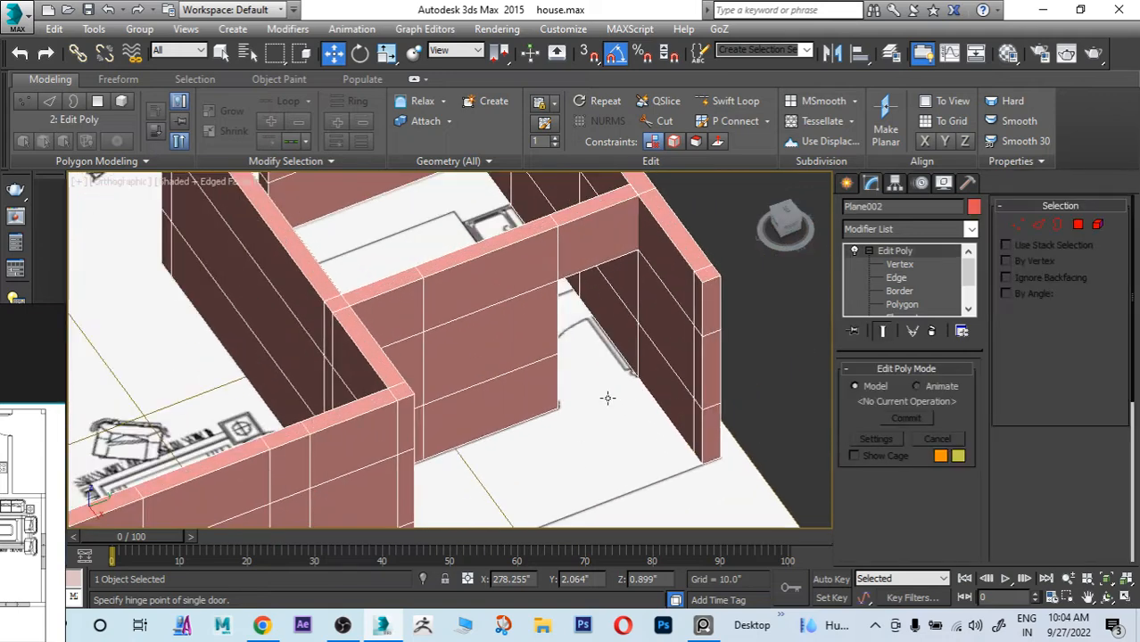
{"action": "middle_click_drag", "start_coordinate": [565, 403], "coordinate": [558, 435]}
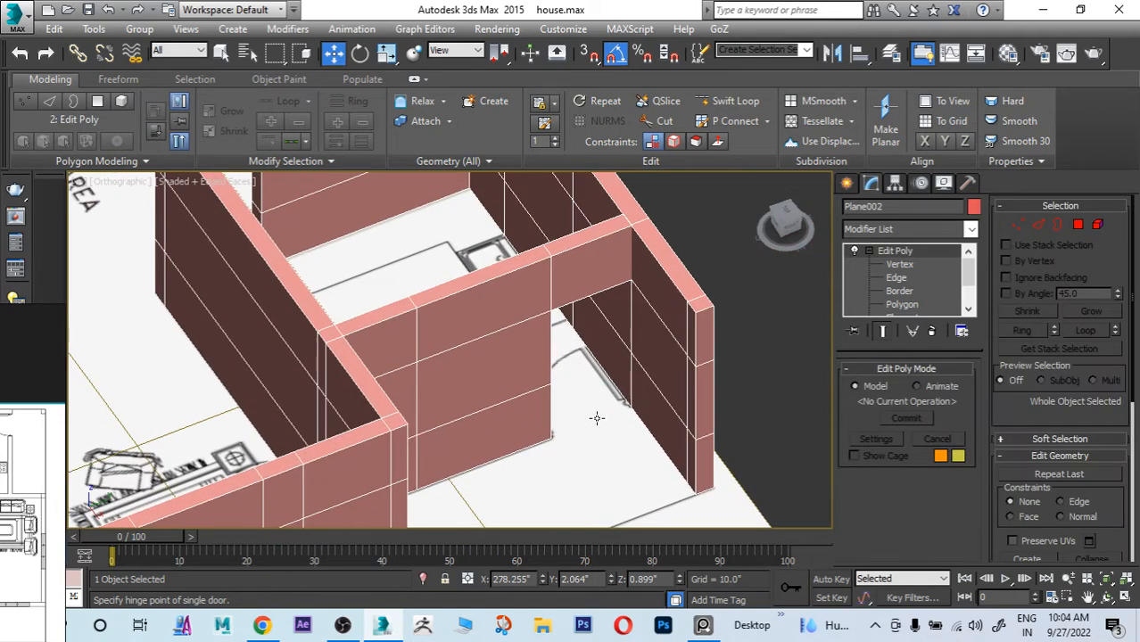
{"action": "key", "text": "s"}
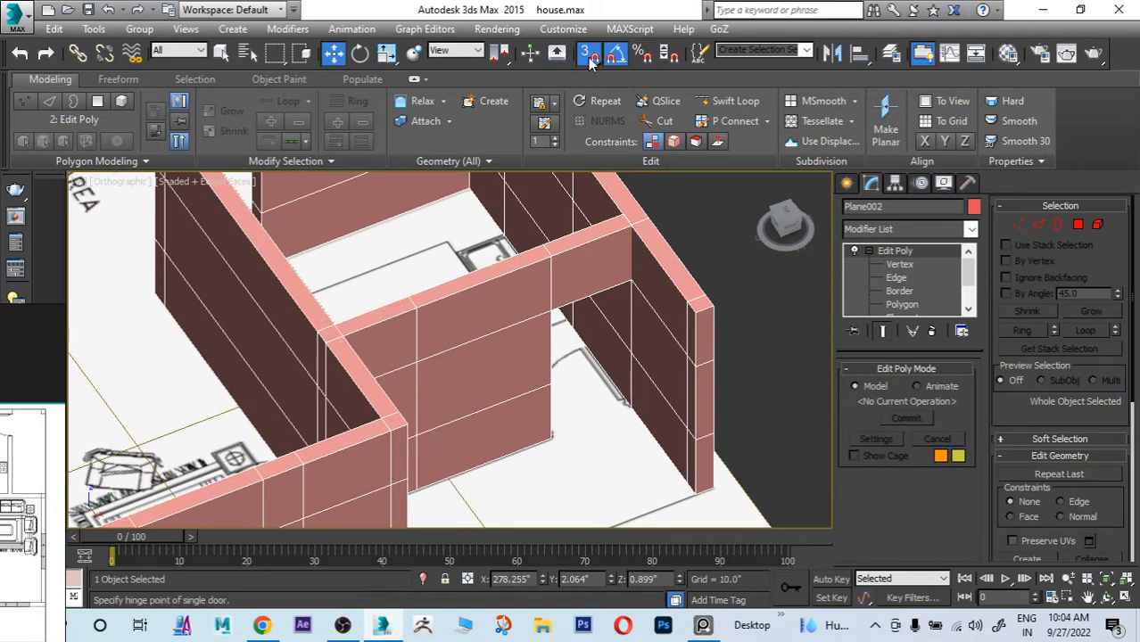
{"action": "right_click", "coordinate": [590, 57]}
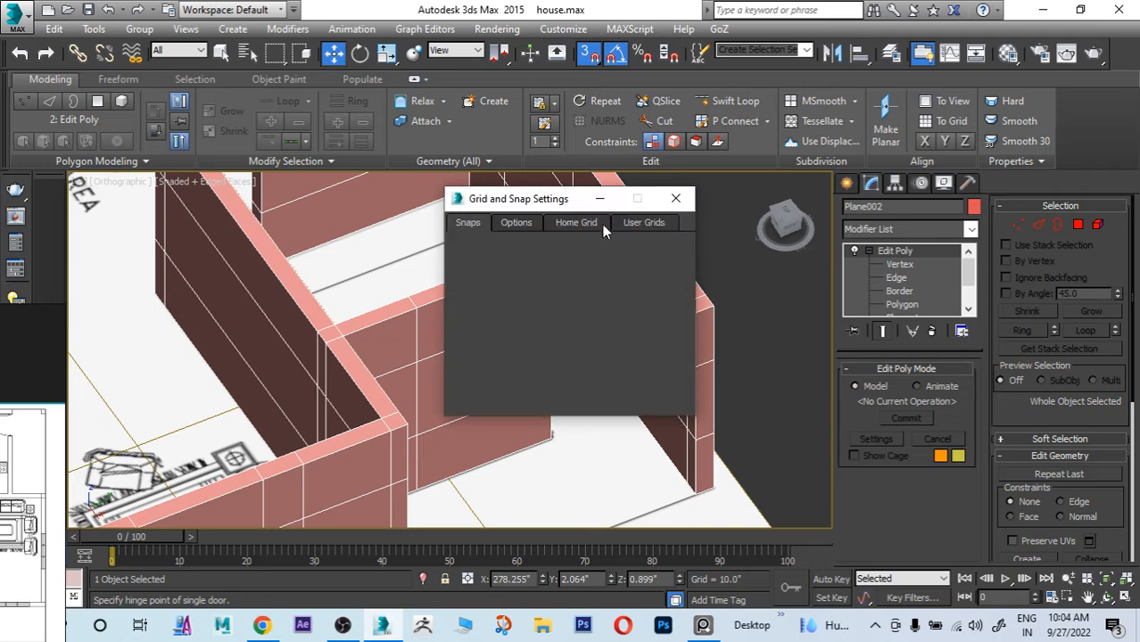
{"action": "left_click", "coordinate": [675, 199]}
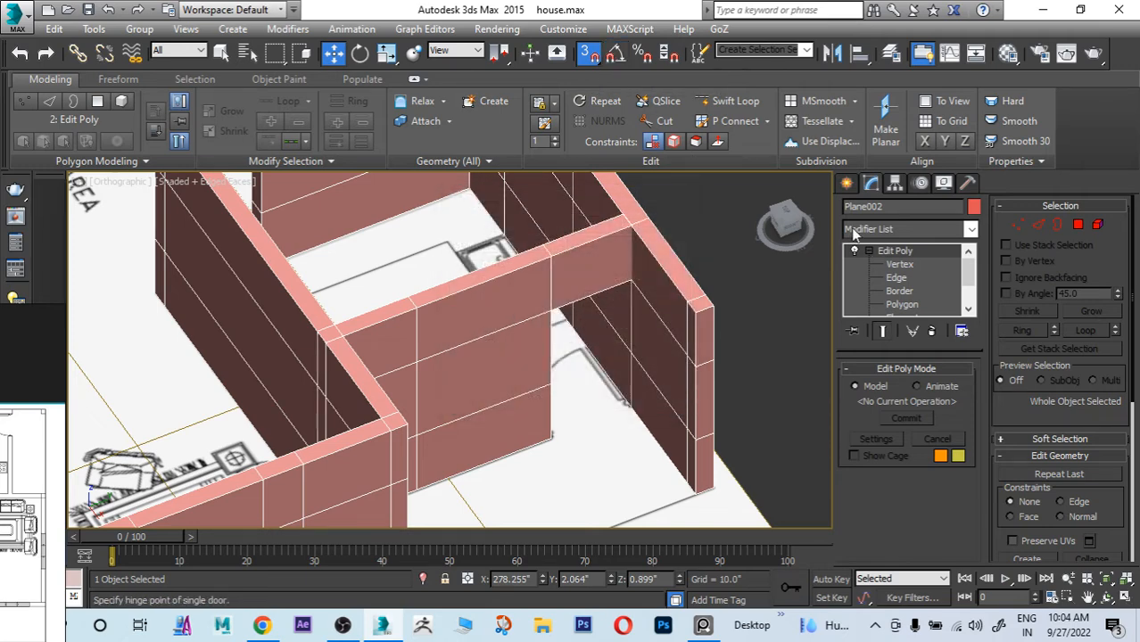
Step: Draw a pivot door about 41.6" wide with zero depth in the outer doorway beside the kitchen, snapped to the opening's corners and full height
{"action": "left_click", "coordinate": [846, 183]}
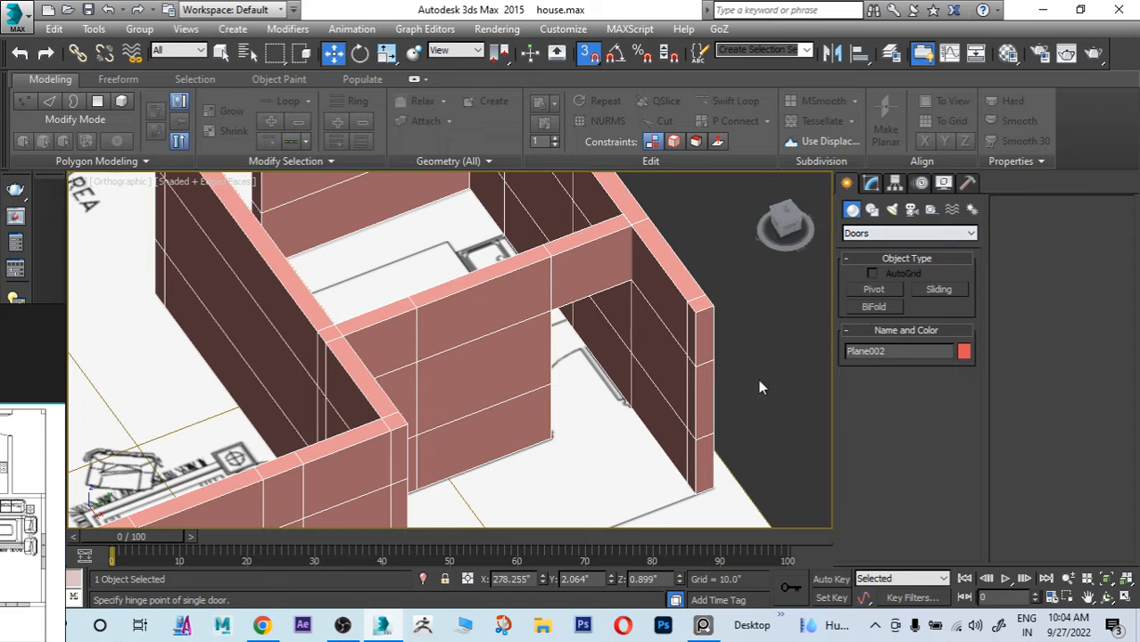
{"action": "left_click_drag", "start_coordinate": [629, 406], "coordinate": [620, 424]}
{"action": "right_click", "coordinate": [620, 424]}
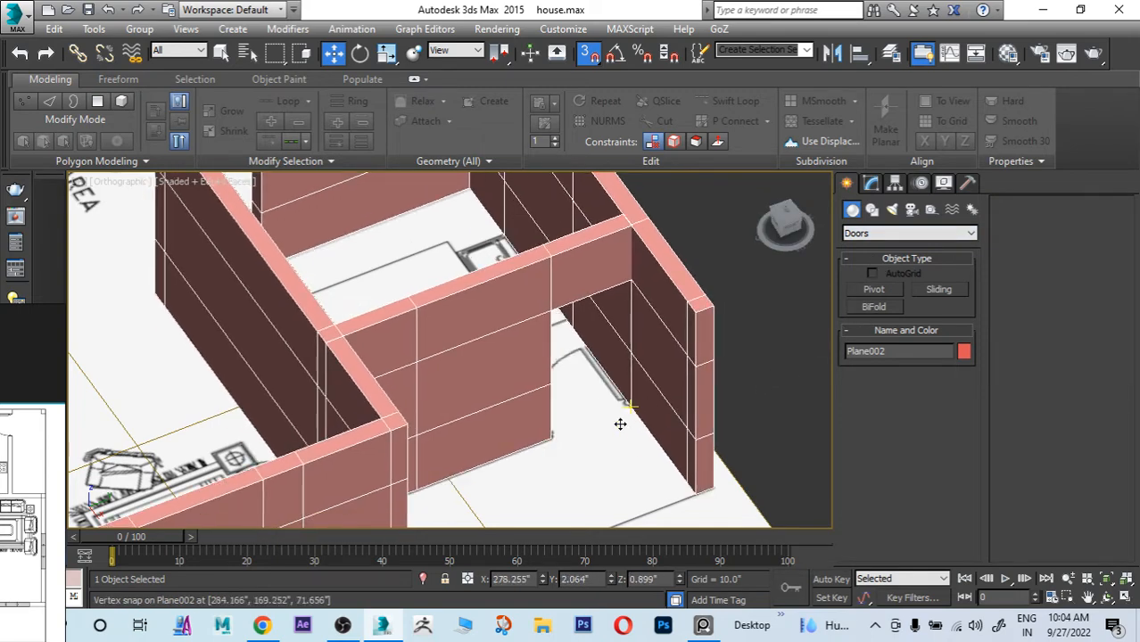
{"action": "left_click", "coordinate": [873, 290]}
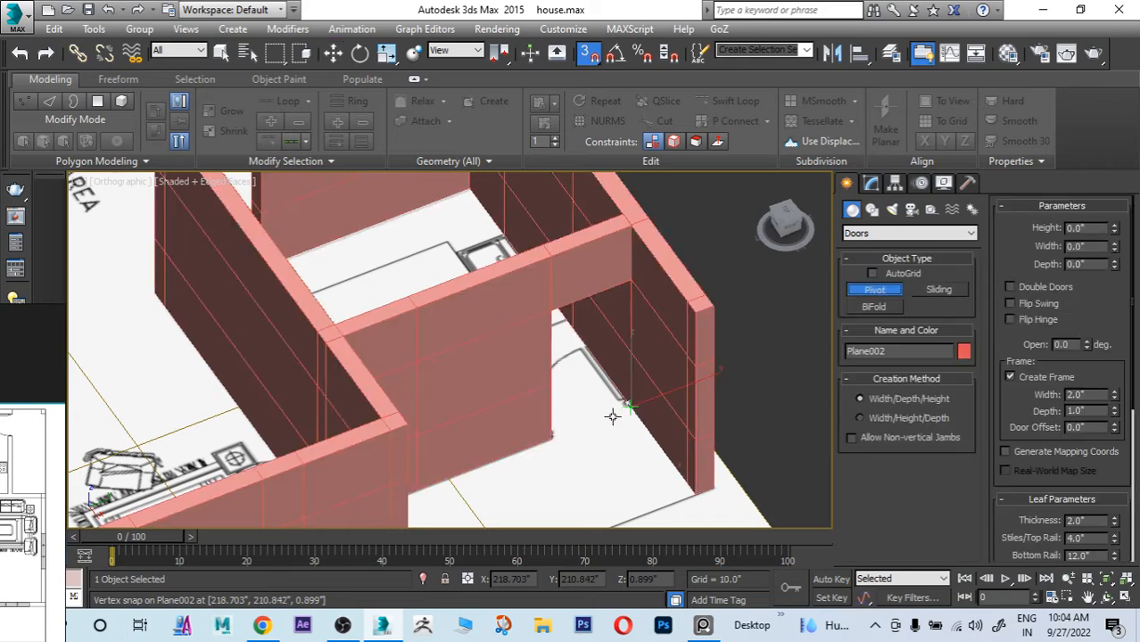
{"action": "left_click_drag", "start_coordinate": [612, 417], "coordinate": [548, 436]}
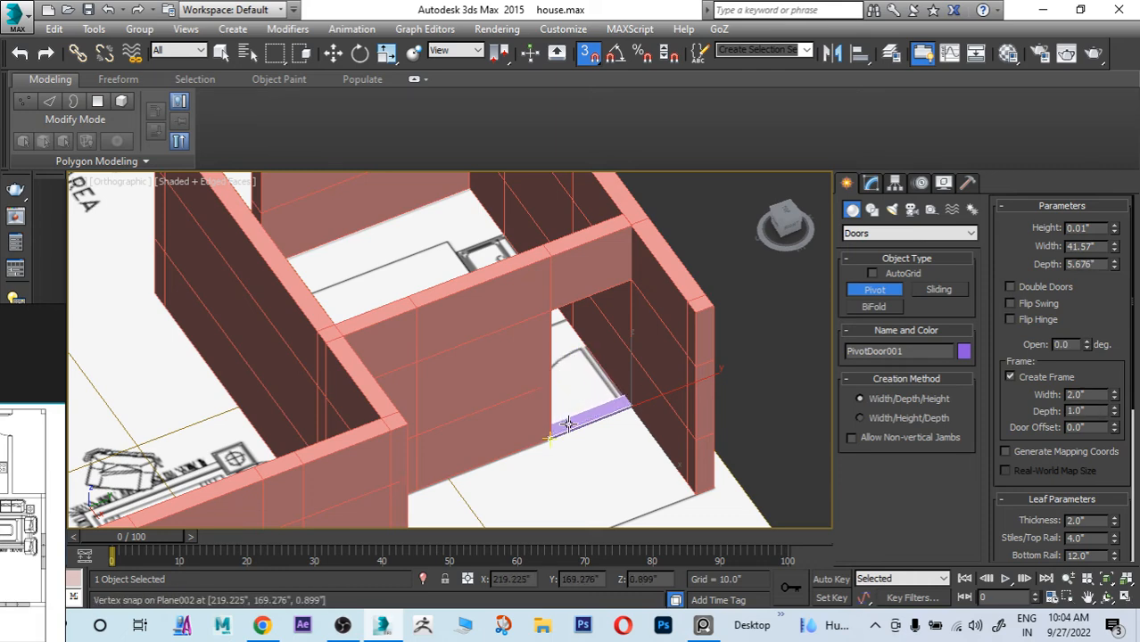
{"action": "left_click", "coordinate": [553, 432]}
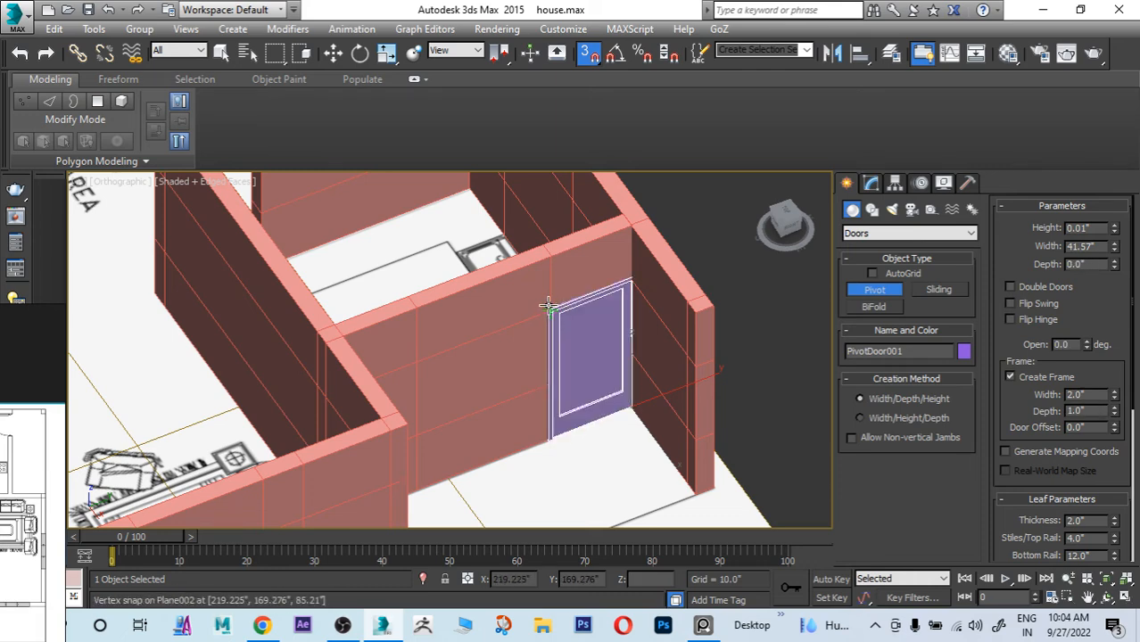
{"action": "left_click", "coordinate": [529, 387]}
{"action": "key", "text": "w"}
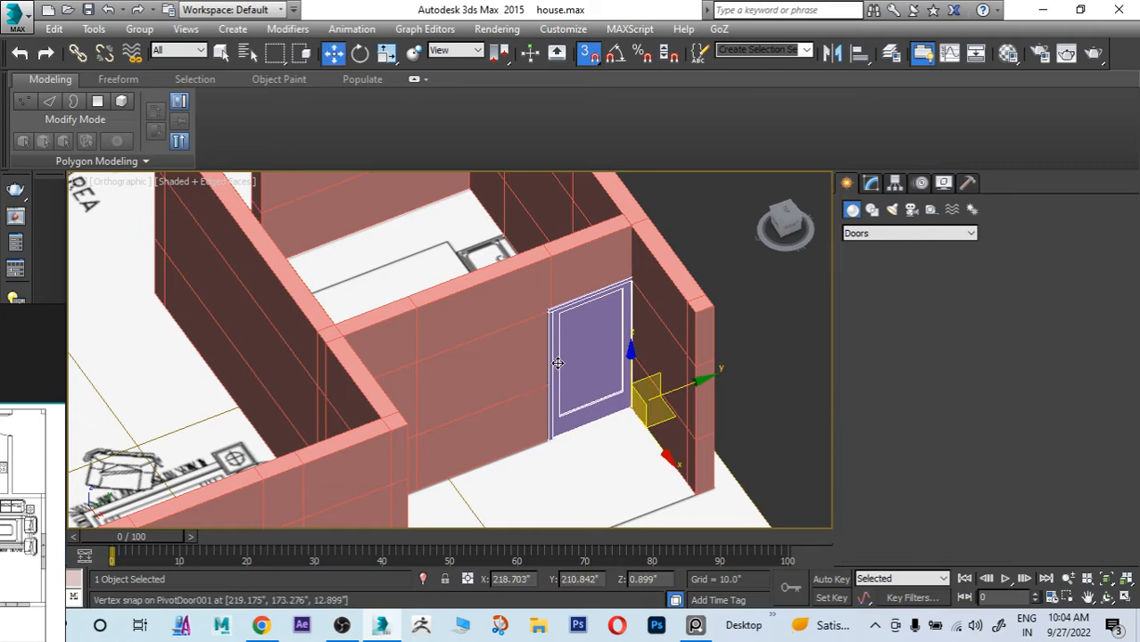
{"action": "scroll", "coordinate": [558, 363], "scroll_direction": "up", "scroll_amount": 8}
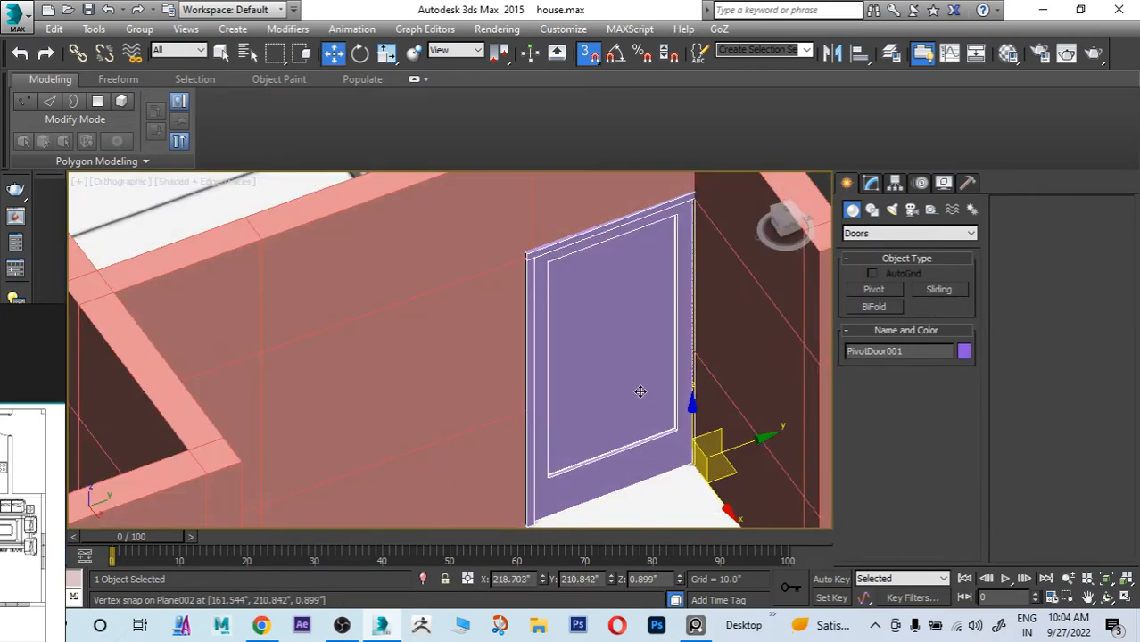
Step: Turn off 3D snapping and shift the kitchen's outer pivot door along X to about 217.0"
{"action": "key", "text": "F3"}
{"action": "key", "text": "F3"}
{"action": "left_click", "coordinate": [588, 55]}
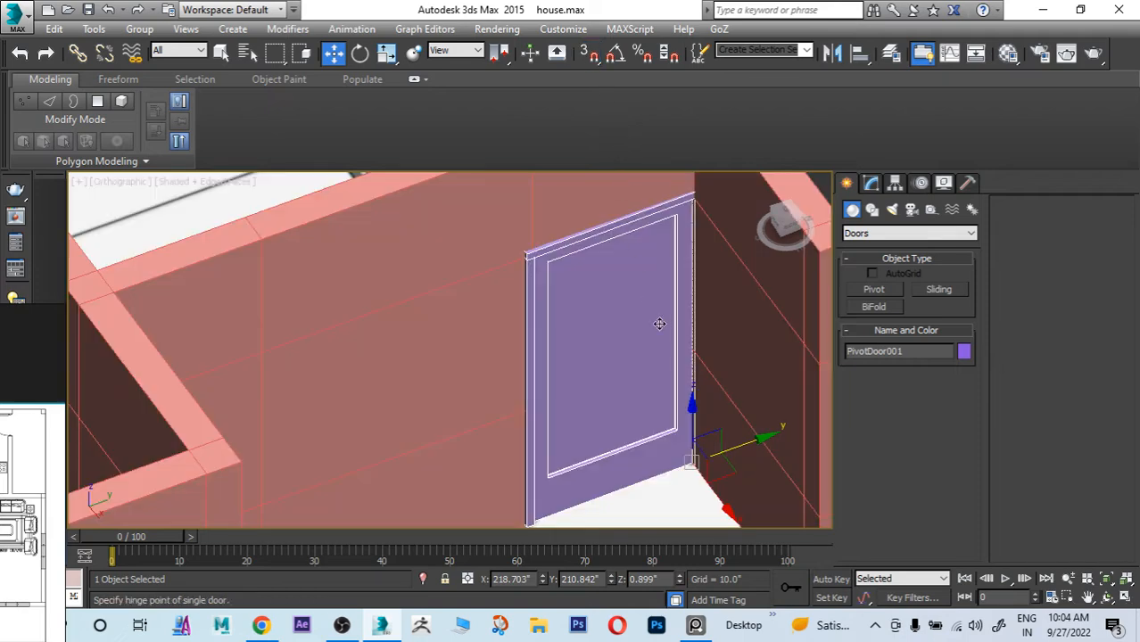
{"action": "middle_click_drag", "start_coordinate": [658, 327], "coordinate": [641, 308]}
{"action": "middle_click_drag", "start_coordinate": [670, 424], "coordinate": [667, 438]}
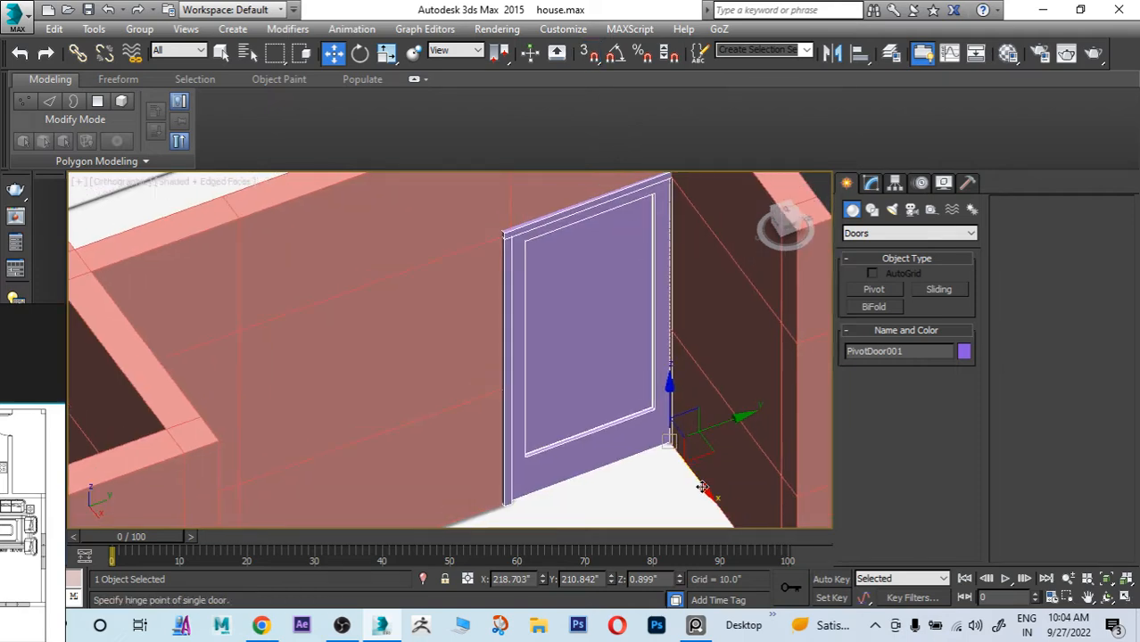
{"action": "left_click_drag", "start_coordinate": [703, 487], "coordinate": [697, 484]}
{"action": "middle_click_drag", "start_coordinate": [697, 485], "coordinate": [649, 416], "text": "alt"}
Step: Select the house walls in the top view and make them see-through
{"action": "key", "text": "t"}
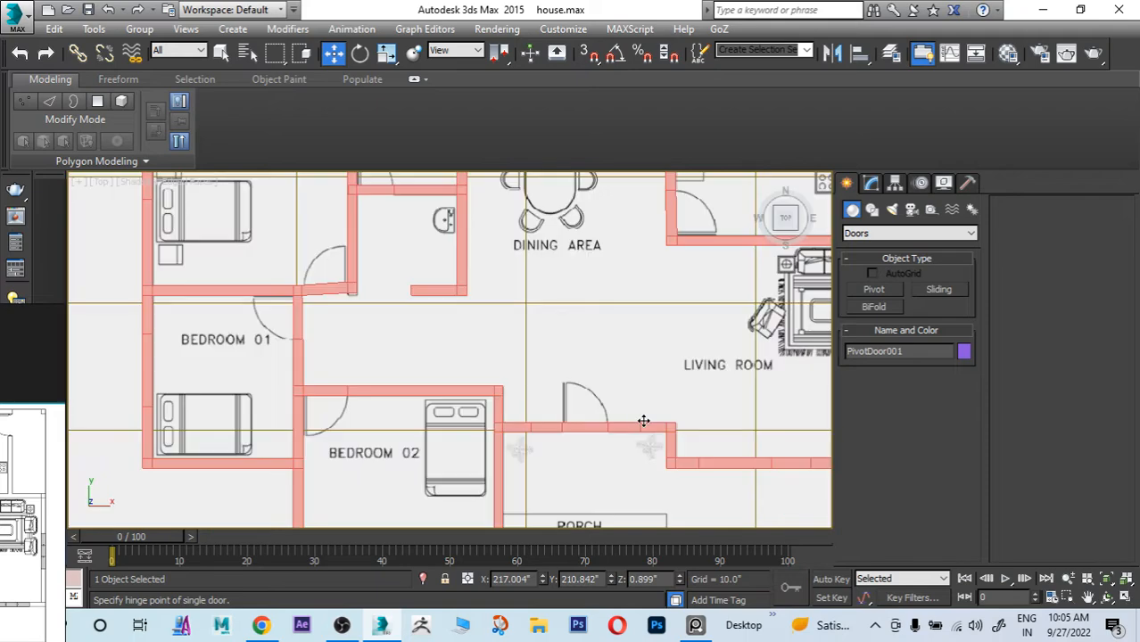
{"action": "scroll", "coordinate": [643, 420], "scroll_direction": "down", "scroll_amount": 6}
{"action": "scroll", "coordinate": [561, 326], "scroll_direction": "up", "scroll_amount": 3}
{"action": "scroll", "coordinate": [561, 327], "scroll_direction": "up", "scroll_amount": 4}
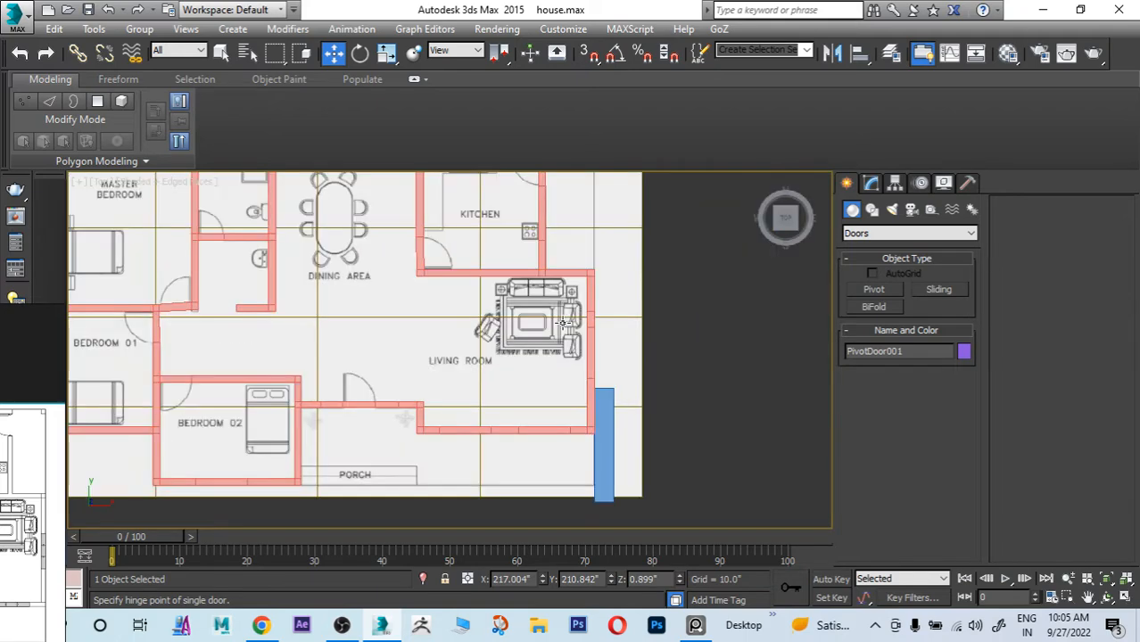
{"action": "middle_click_drag", "start_coordinate": [562, 323], "coordinate": [571, 455]}
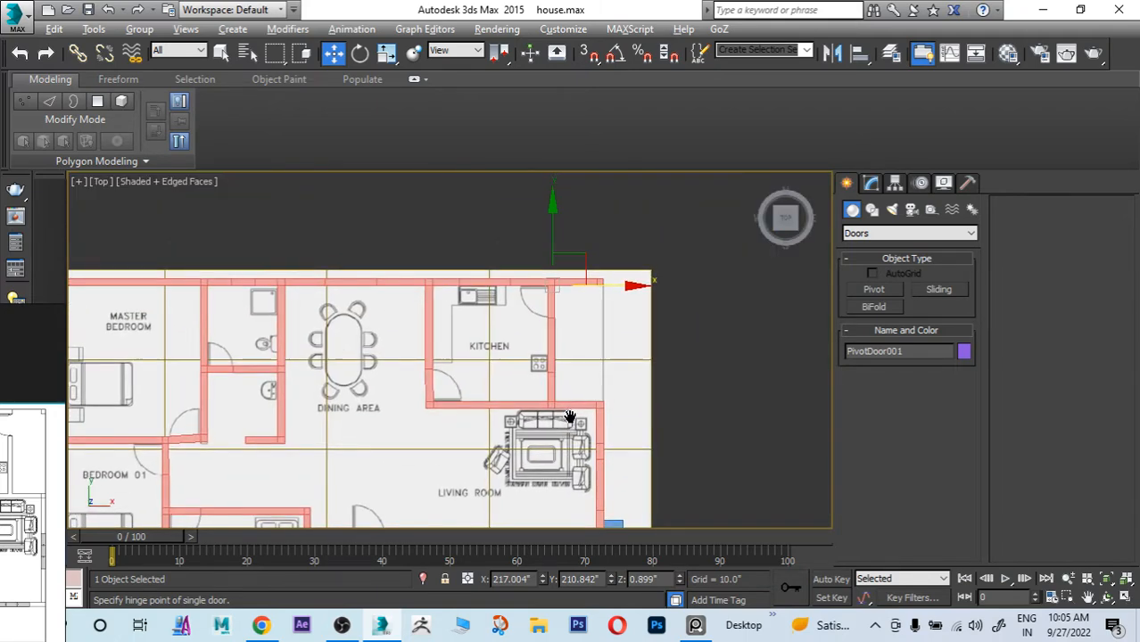
{"action": "left_click", "coordinate": [555, 355]}
{"action": "left_click", "coordinate": [552, 349]}
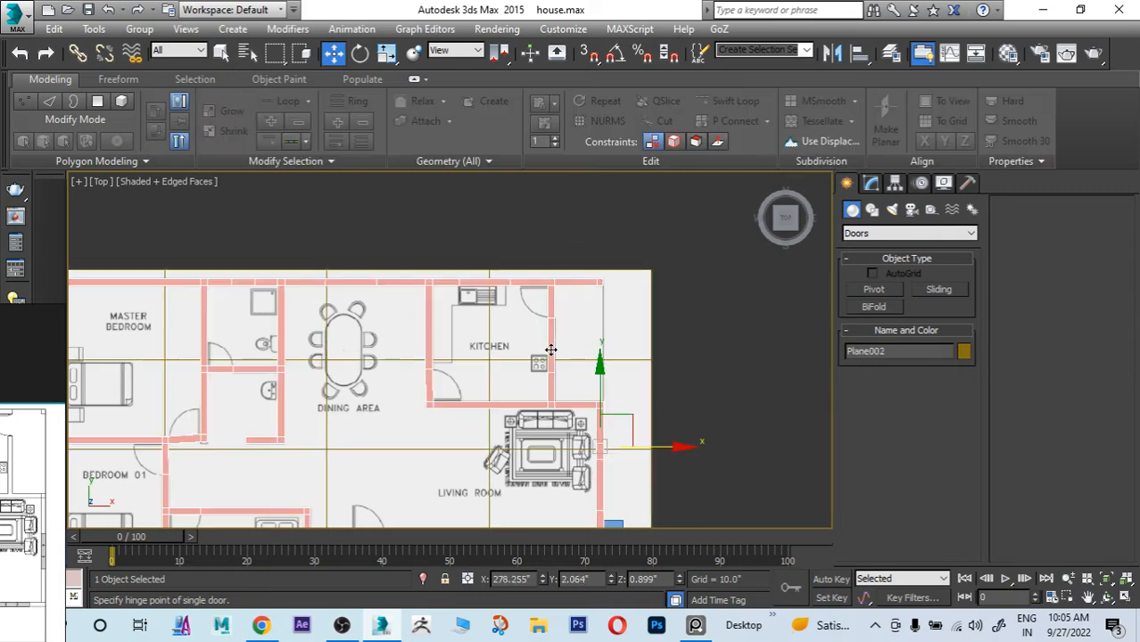
{"action": "key", "text": "alt+x"}
Step: Freeze the floor plan image plane beneath the walls
{"action": "left_click", "coordinate": [588, 325]}
{"action": "right_click", "coordinate": [588, 325]}
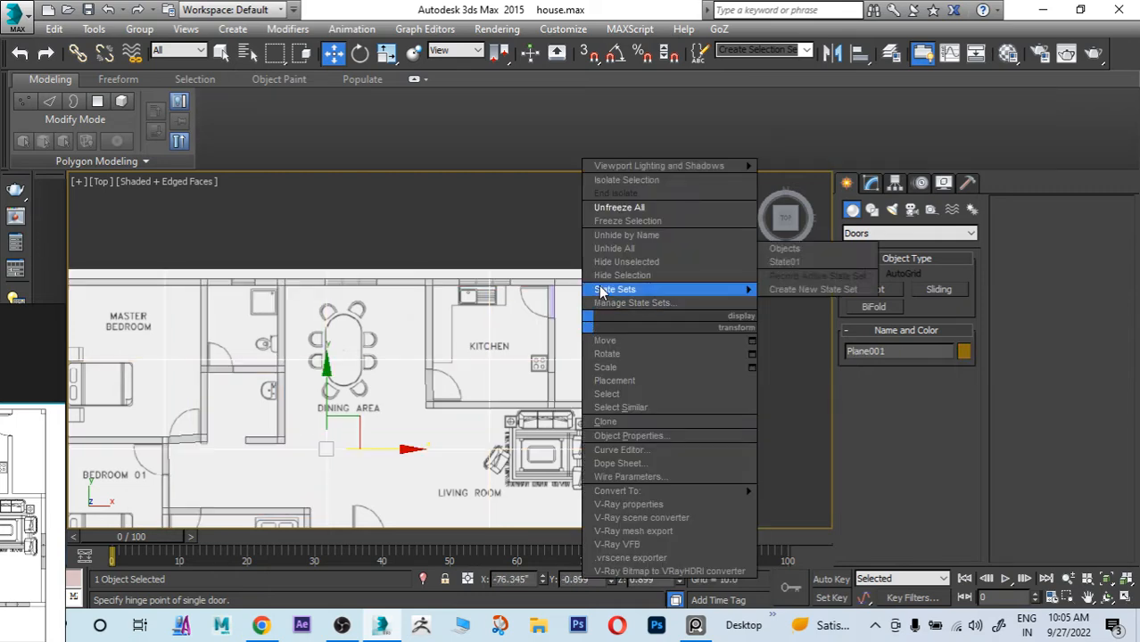
{"action": "left_click", "coordinate": [616, 222]}
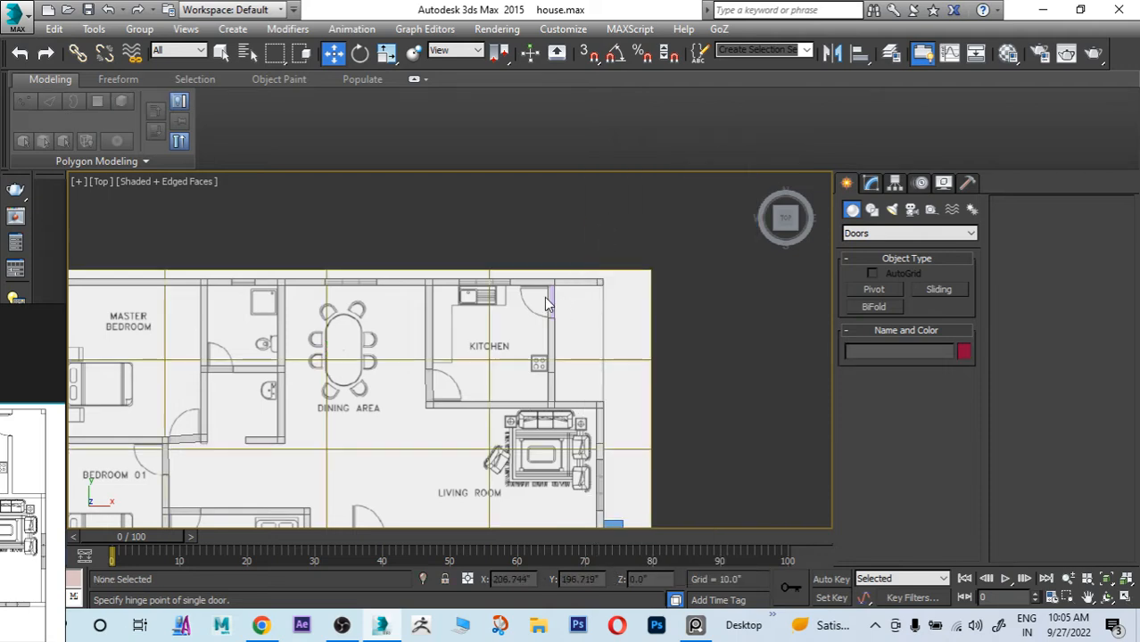
Step: Show the top view in wireframe and rotate the kitchen's outer pivot door about Z to about -90.35°
{"action": "scroll", "coordinate": [557, 303], "scroll_direction": "up", "scroll_amount": 5}
{"action": "scroll", "coordinate": [557, 303], "scroll_direction": "up", "scroll_amount": 8}
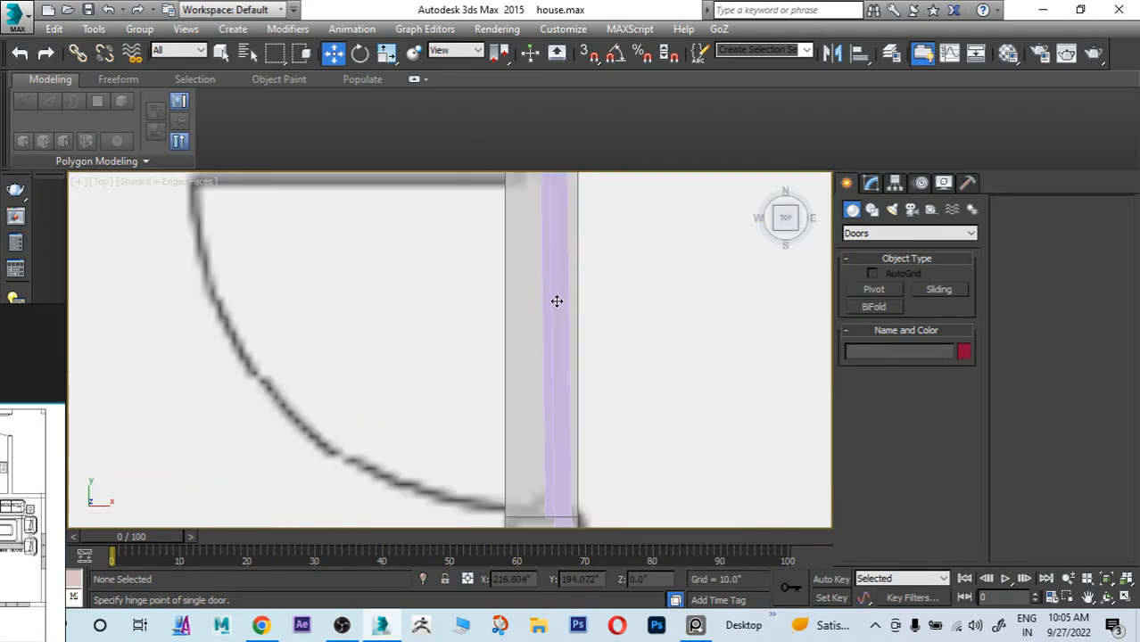
{"action": "left_click", "coordinate": [556, 301]}
{"action": "scroll", "coordinate": [556, 302], "scroll_direction": "down", "scroll_amount": 4}
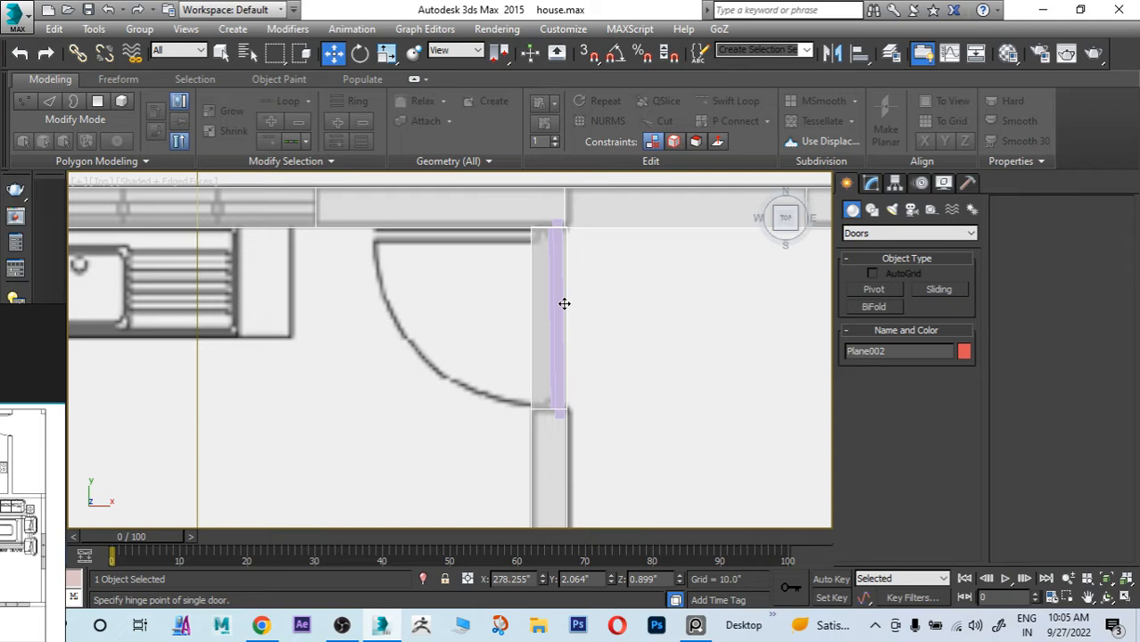
{"action": "key", "text": "F3"}
{"action": "scroll", "coordinate": [560, 307], "scroll_direction": "up", "scroll_amount": 3}
{"action": "left_click", "coordinate": [552, 307]}
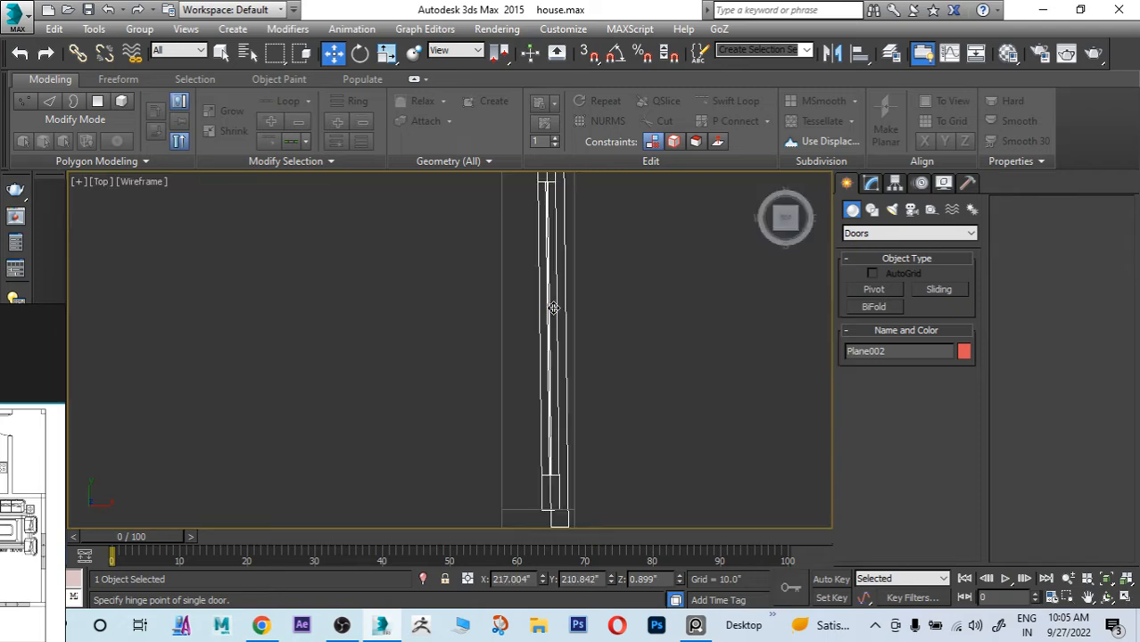
{"action": "scroll", "coordinate": [550, 389], "scroll_direction": "down", "scroll_amount": 3}
{"action": "scroll", "coordinate": [553, 401], "scroll_direction": "up", "scroll_amount": 4}
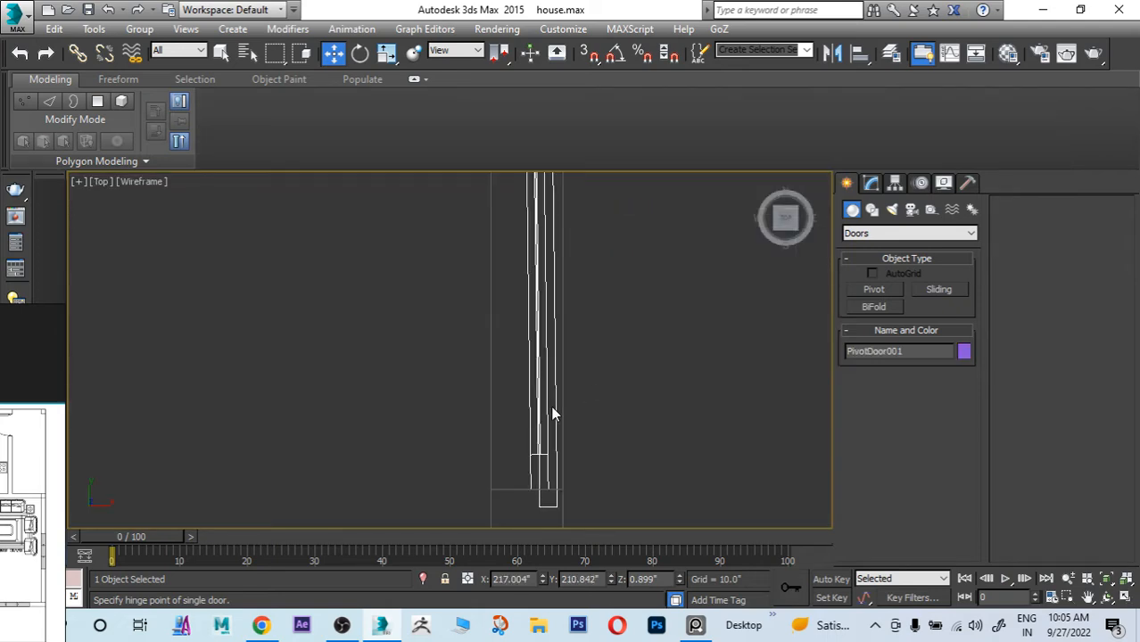
{"action": "middle_click_drag", "start_coordinate": [585, 410], "coordinate": [575, 464]}
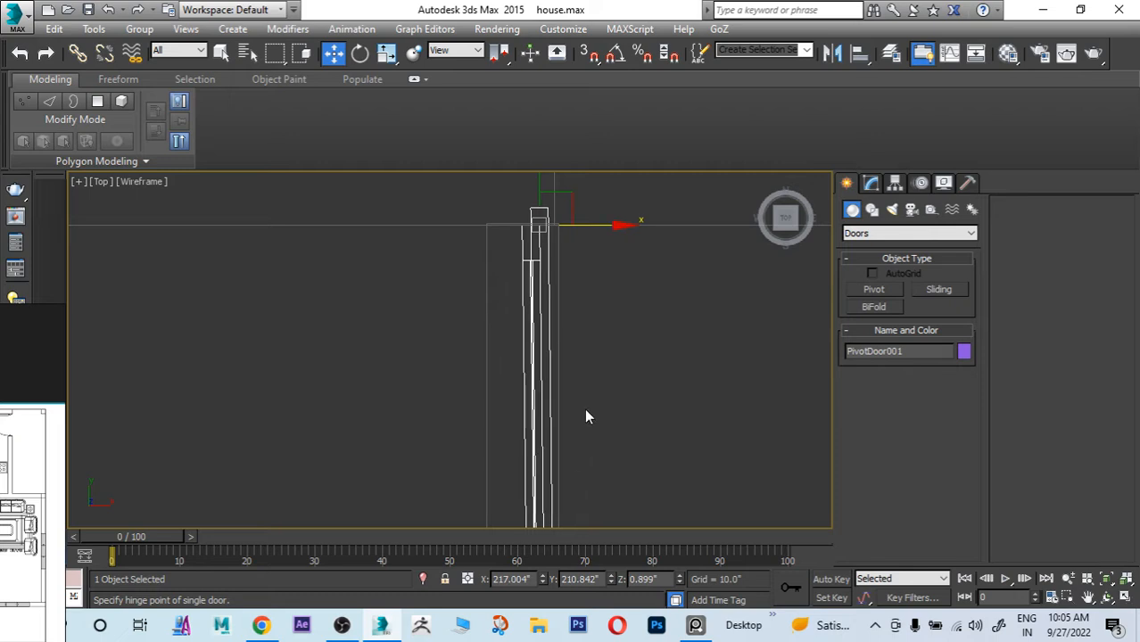
{"action": "key", "text": "1"}
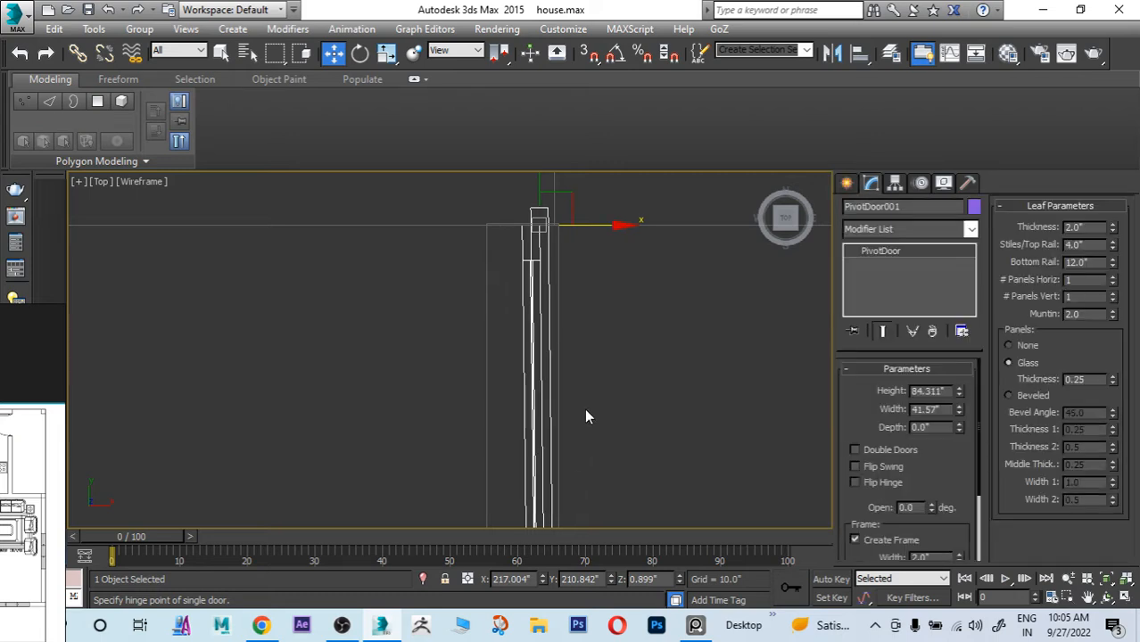
{"action": "key", "text": "e"}
{"action": "scroll", "coordinate": [596, 403], "scroll_direction": "down", "scroll_amount": 2}
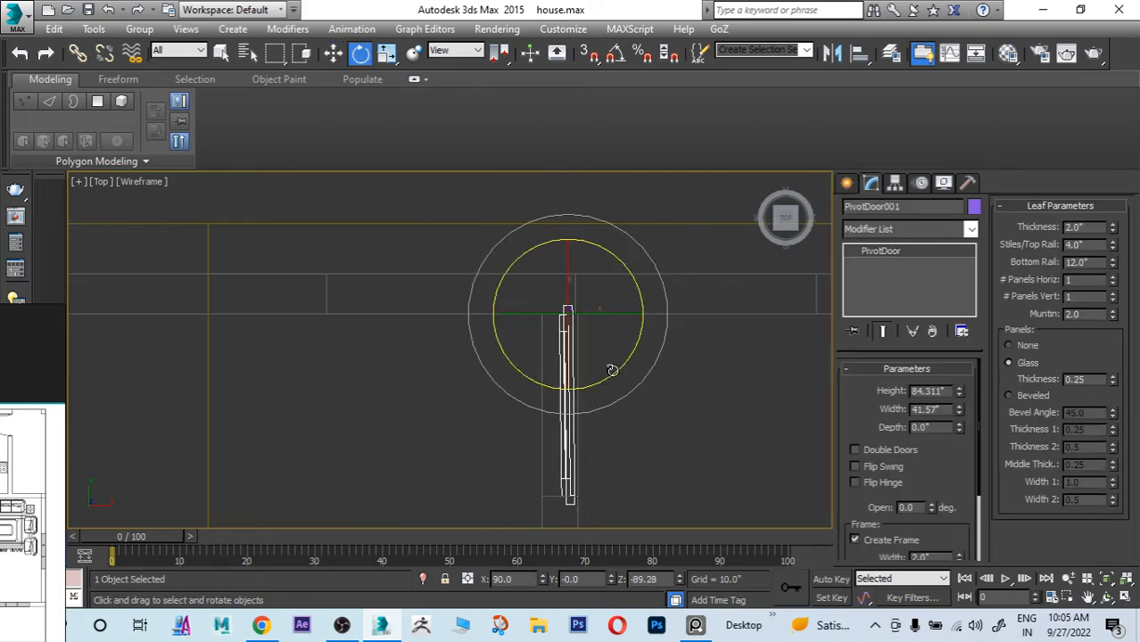
{"action": "left_click_drag", "start_coordinate": [615, 367], "coordinate": [620, 374]}
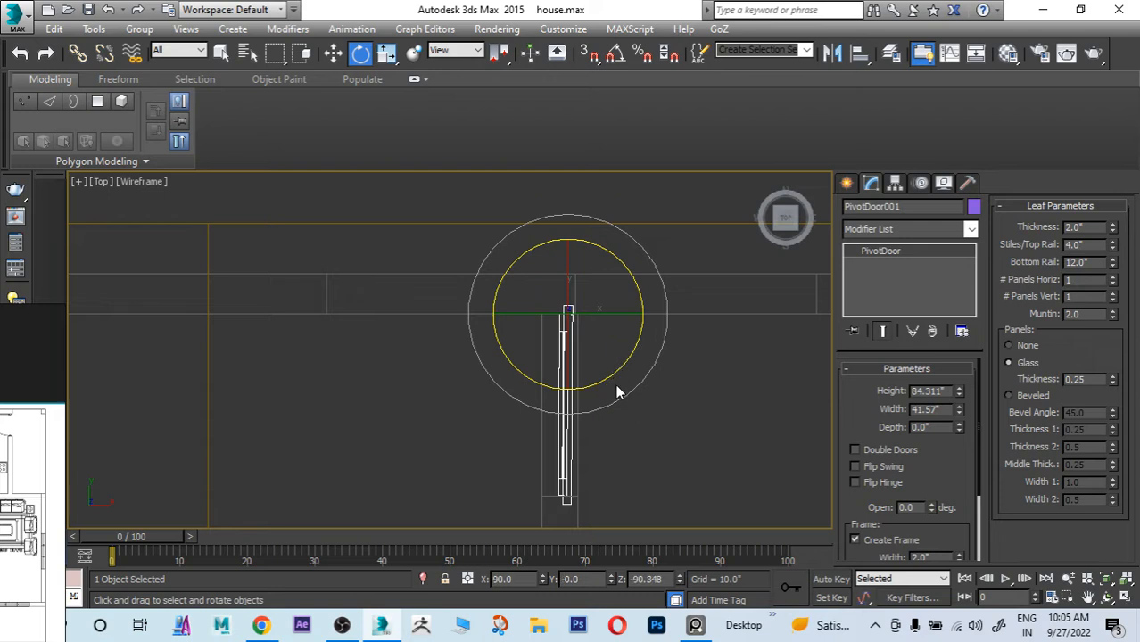
Step: Set the door's leaf thickness to 2.9" and centre the door in the wall at X about 216.0"
{"action": "key", "text": "w"}
{"action": "left_click_drag", "start_coordinate": [621, 315], "coordinate": [617, 318]}
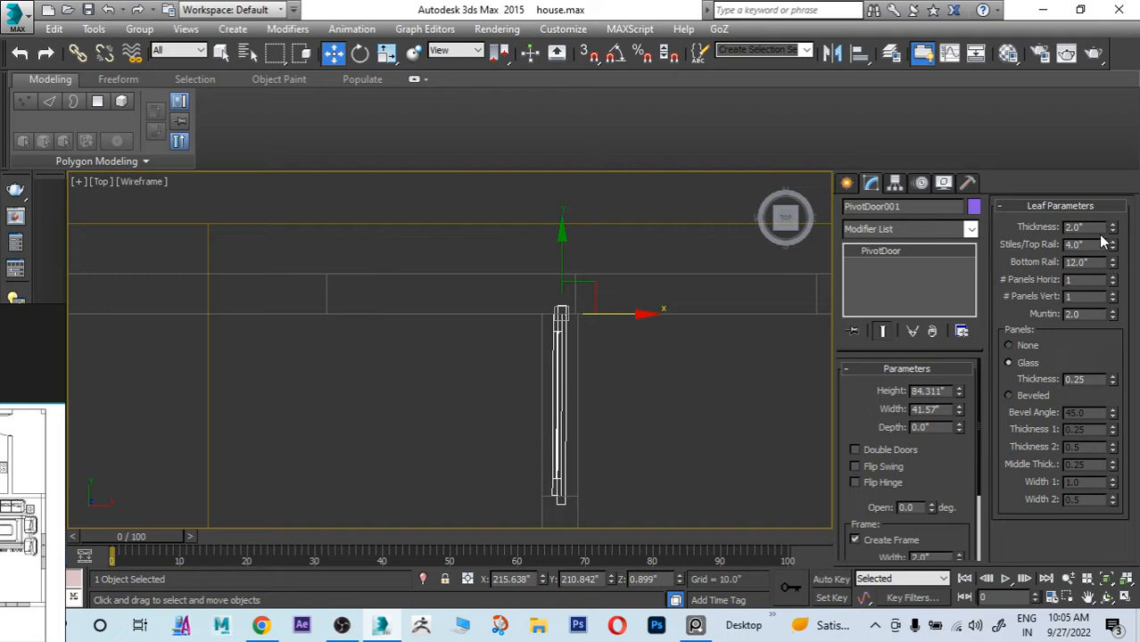
{"action": "left_click_drag", "start_coordinate": [1113, 228], "coordinate": [1101, 188]}
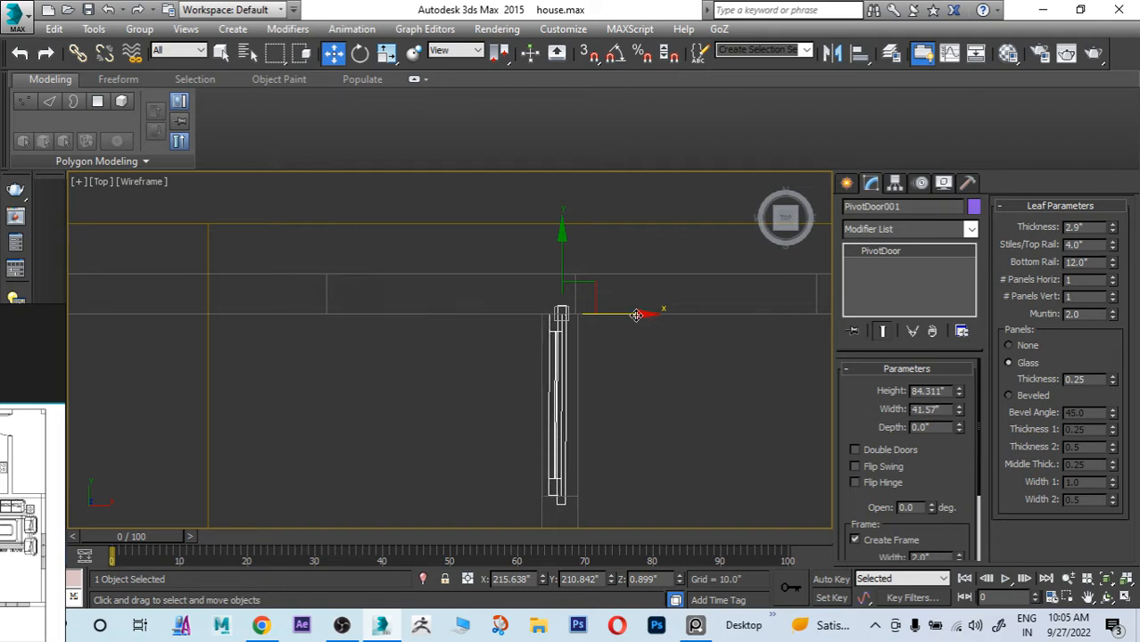
{"action": "left_click_drag", "start_coordinate": [635, 314], "coordinate": [638, 314]}
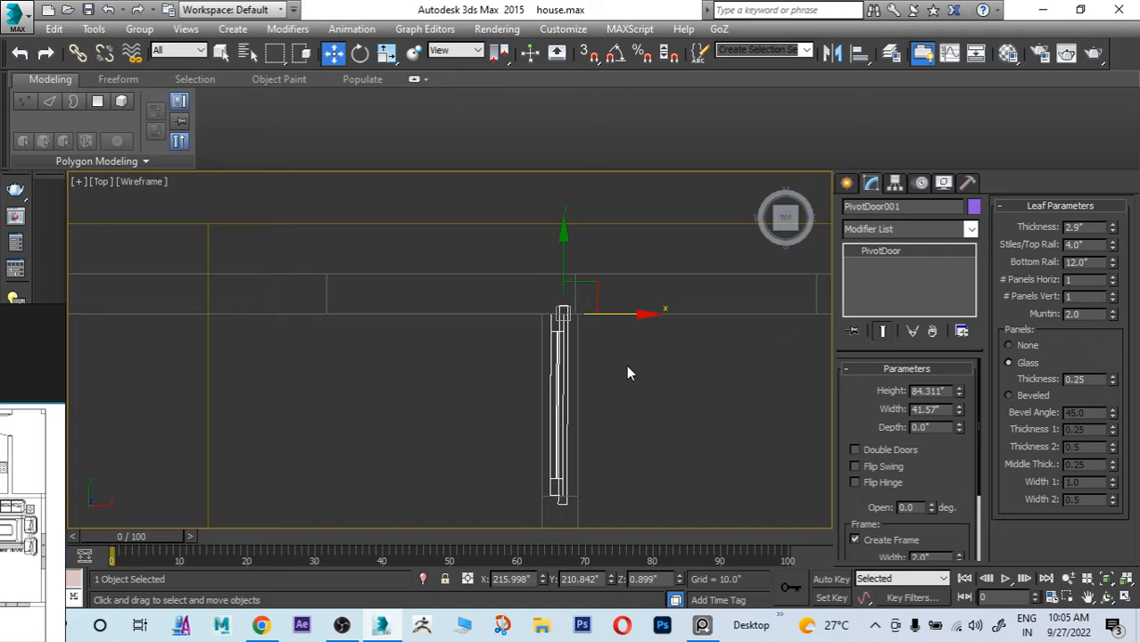
Step: Restore the shaded top view and clone the kitchen's outer door as an instance
{"action": "scroll", "coordinate": [629, 368], "scroll_direction": "down", "scroll_amount": 3}
{"action": "middle_click_drag", "start_coordinate": [603, 374], "coordinate": [636, 292]}
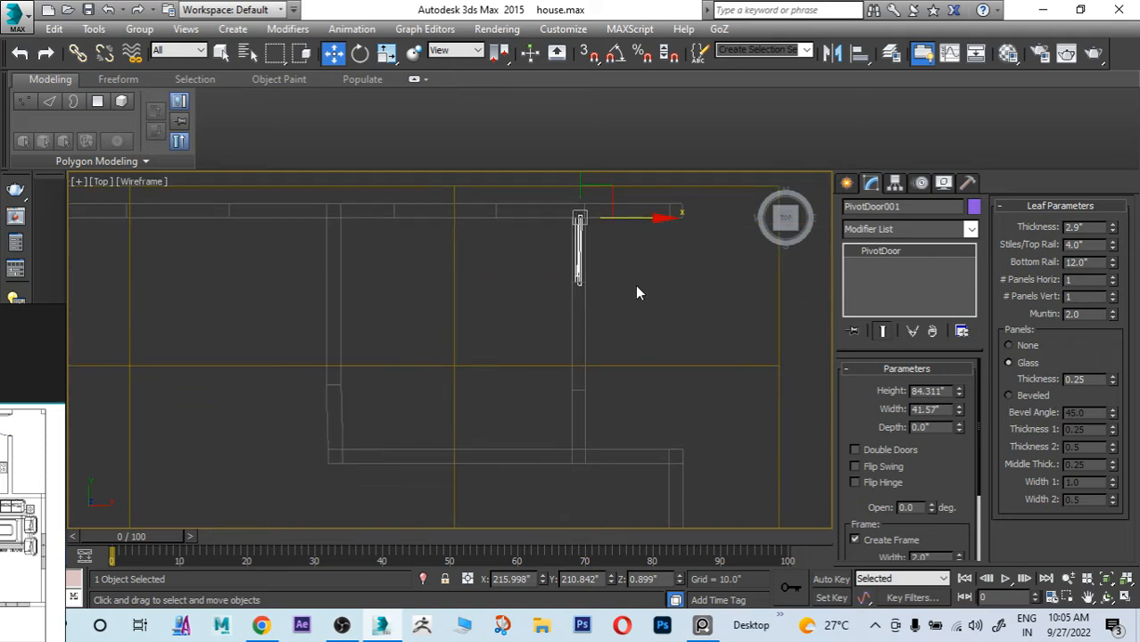
{"action": "scroll", "coordinate": [637, 303], "scroll_direction": "down", "scroll_amount": 4}
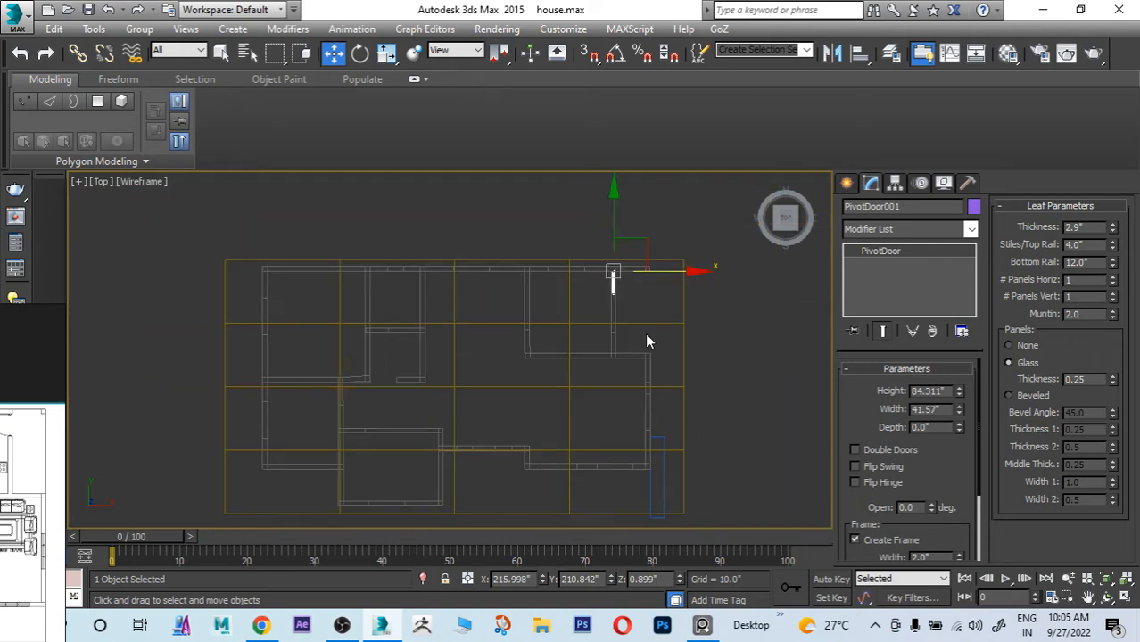
{"action": "key", "text": "F3"}
{"action": "scroll", "coordinate": [613, 333], "scroll_direction": "up", "scroll_amount": 3}
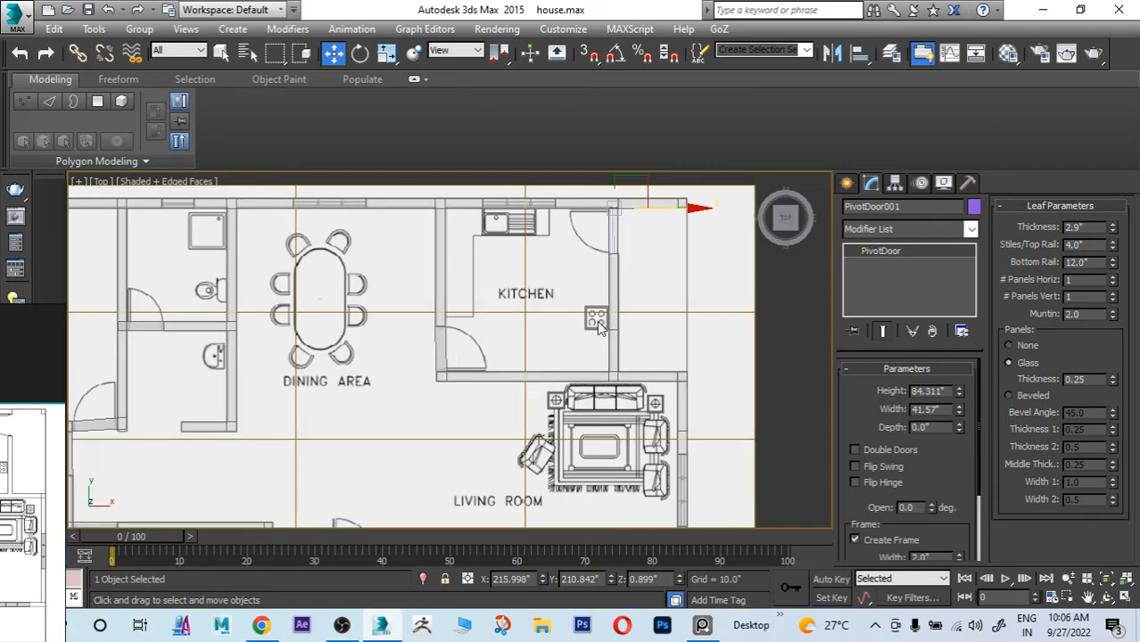
{"action": "middle_click_drag", "start_coordinate": [597, 320], "coordinate": [599, 372]}
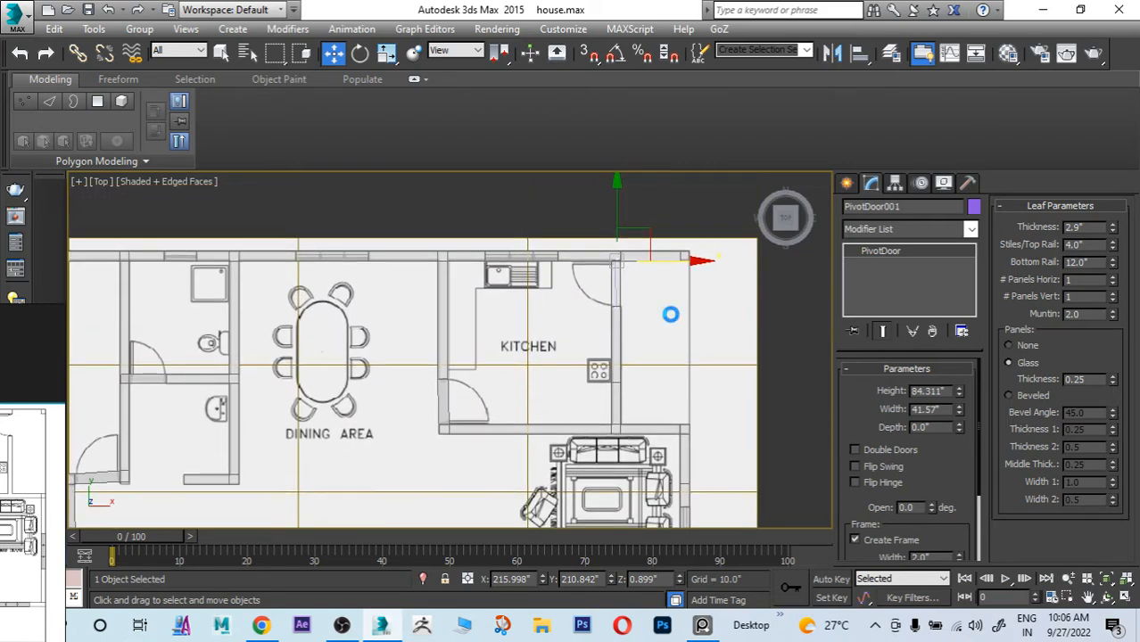
{"action": "key", "text": "ctrl+v"}
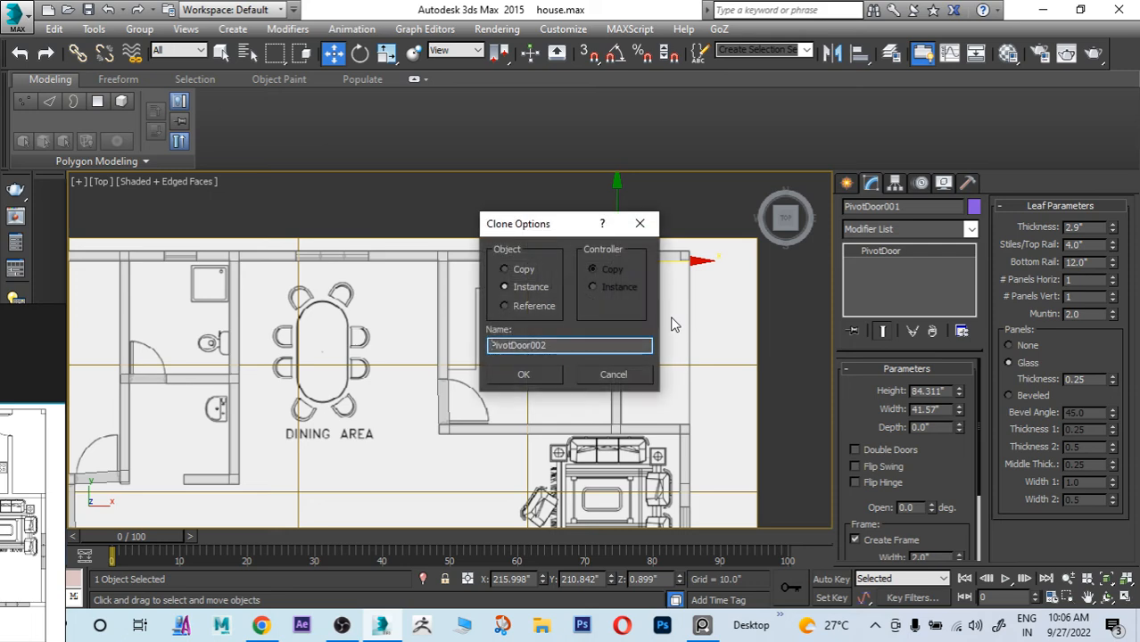
{"action": "left_click", "coordinate": [528, 375]}
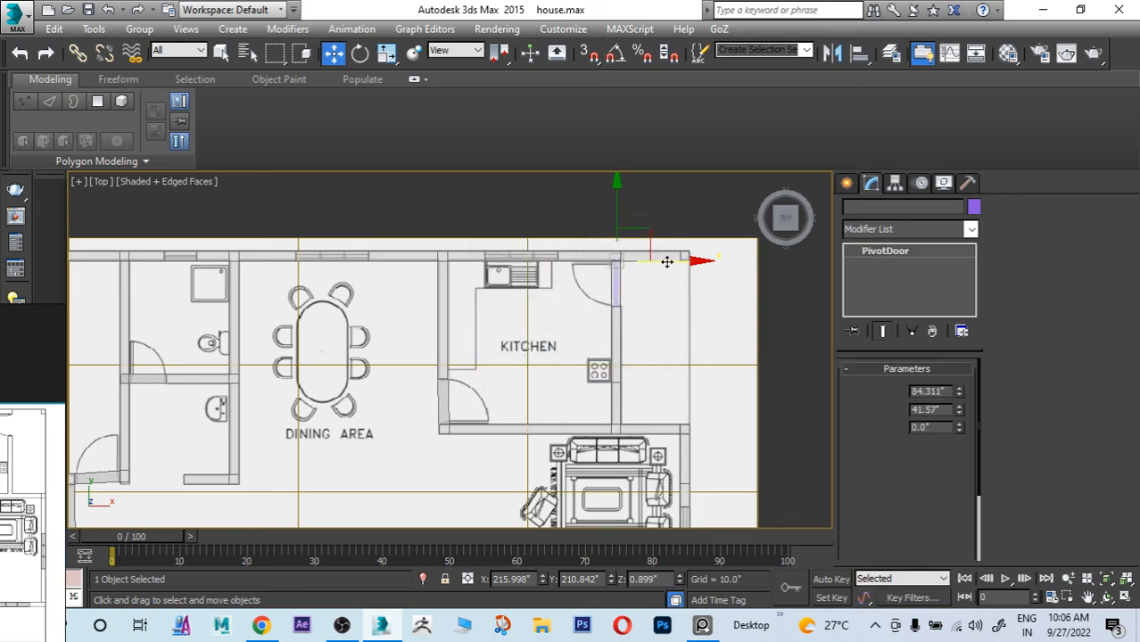
Step: Move the cloned door into the opening between kitchen and dining area, at X about 56.5" and Y about 99.3"
{"action": "left_click_drag", "start_coordinate": [666, 261], "coordinate": [502, 266]}
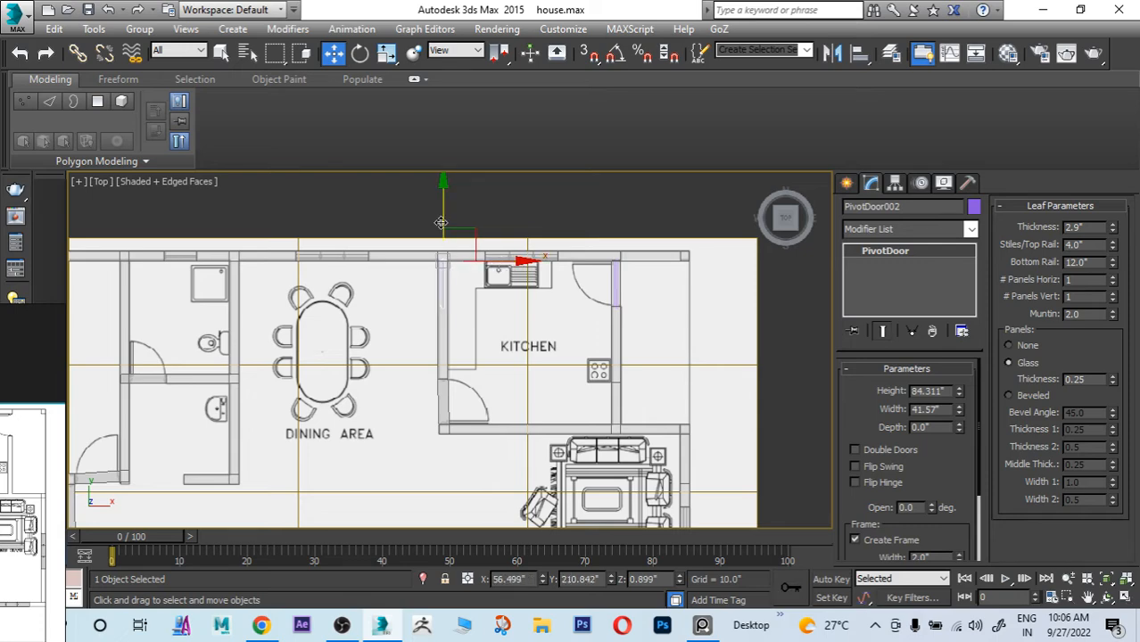
{"action": "left_click_drag", "start_coordinate": [441, 222], "coordinate": [435, 406]}
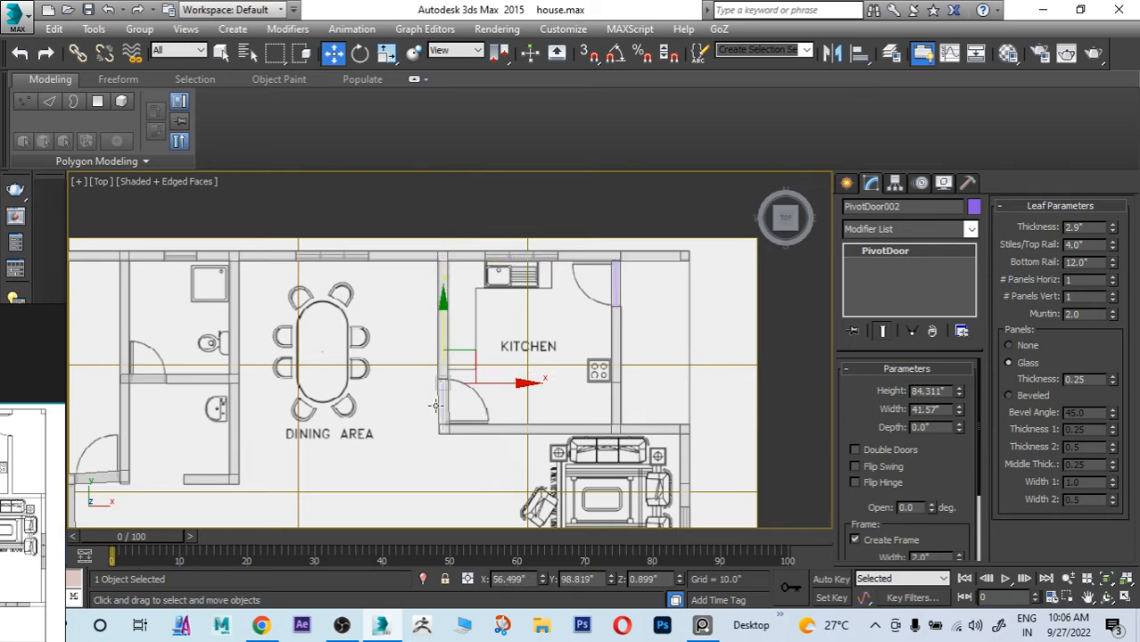
{"action": "scroll", "coordinate": [435, 406], "scroll_direction": "up", "scroll_amount": 4}
{"action": "left_click_drag", "start_coordinate": [466, 267], "coordinate": [469, 266]}
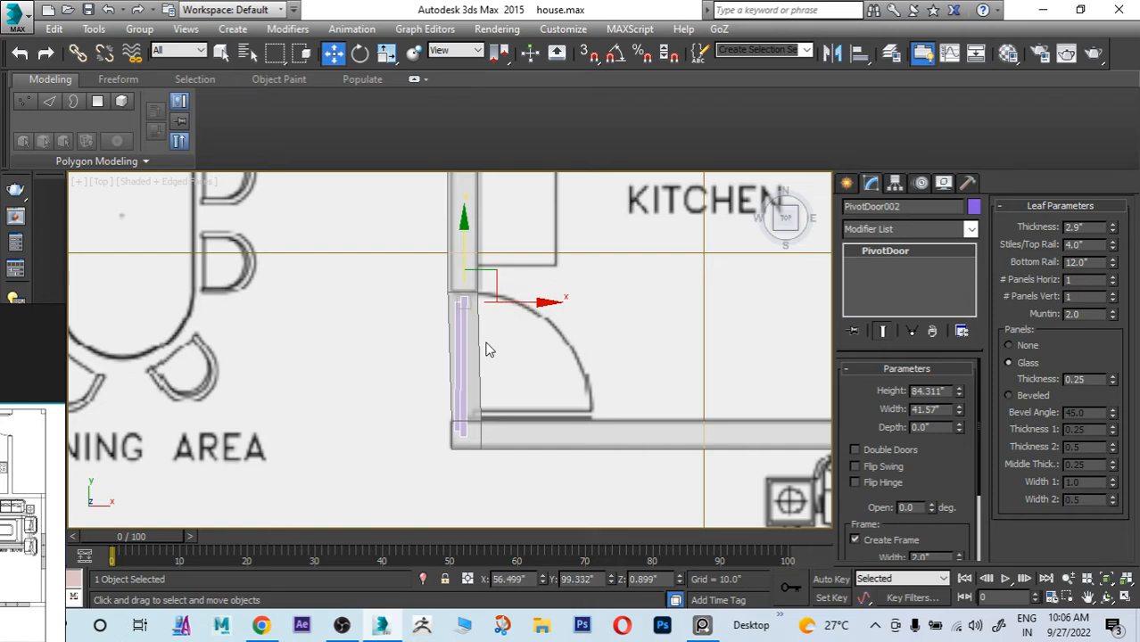
Step: Rotate the cloned door slightly to follow the slanted wall and shift it along Y to about 100.5"
{"action": "key", "text": "e"}
{"action": "scroll", "coordinate": [486, 339], "scroll_direction": "up", "scroll_amount": 2}
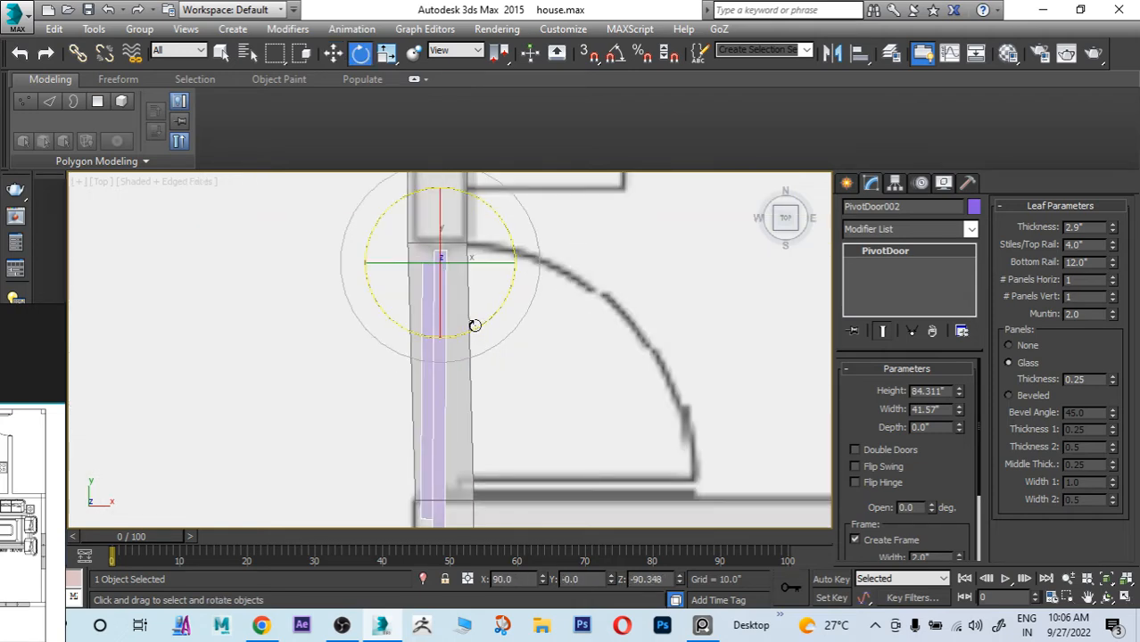
{"action": "left_click_drag", "start_coordinate": [475, 326], "coordinate": [474, 331]}
{"action": "key", "text": "w"}
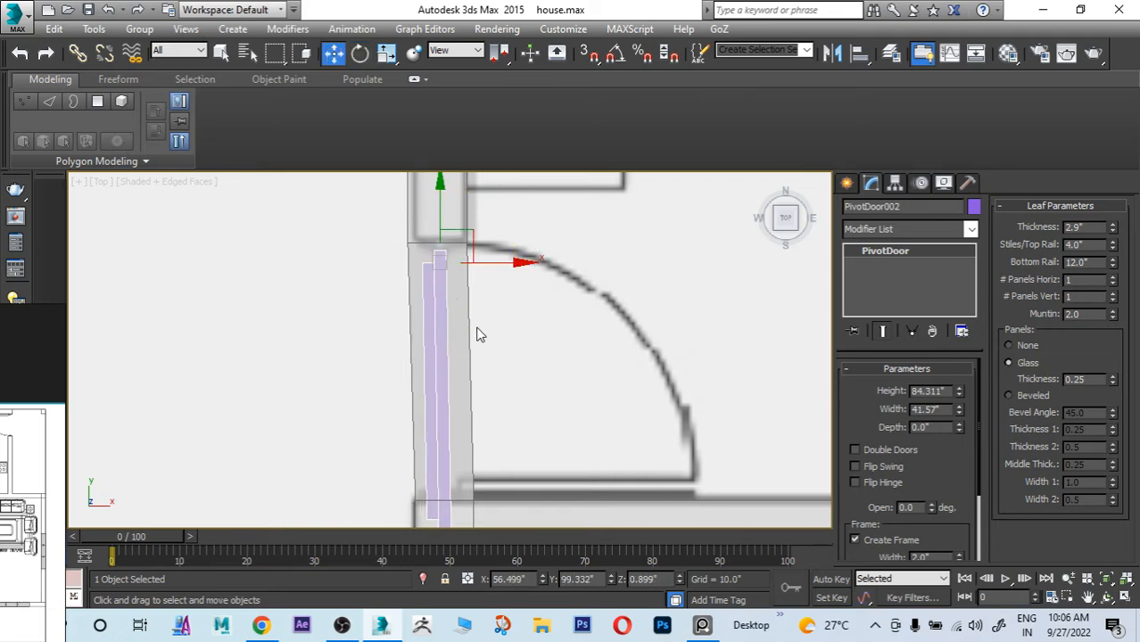
{"action": "left_click_drag", "start_coordinate": [437, 211], "coordinate": [438, 204]}
{"action": "scroll", "coordinate": [464, 336], "scroll_direction": "down", "scroll_amount": 5}
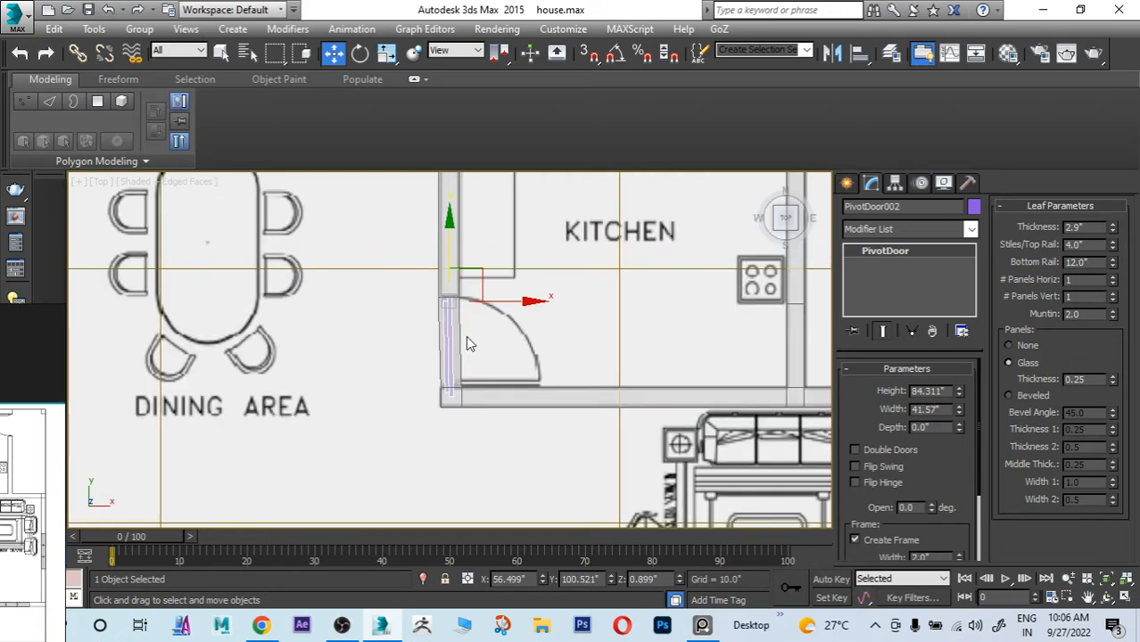
Step: Turn off the walls' see-through display and select the door between kitchen and dining area to check its fit
{"action": "middle_click_drag", "start_coordinate": [466, 335], "coordinate": [532, 319], "text": "alt"}
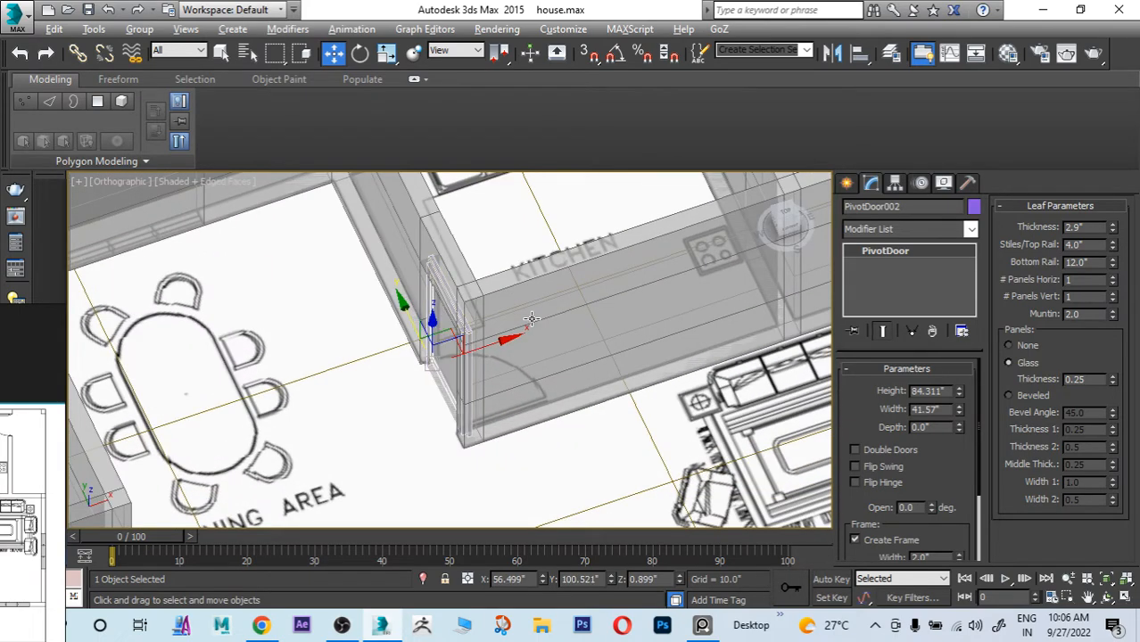
{"action": "left_click", "coordinate": [510, 330]}
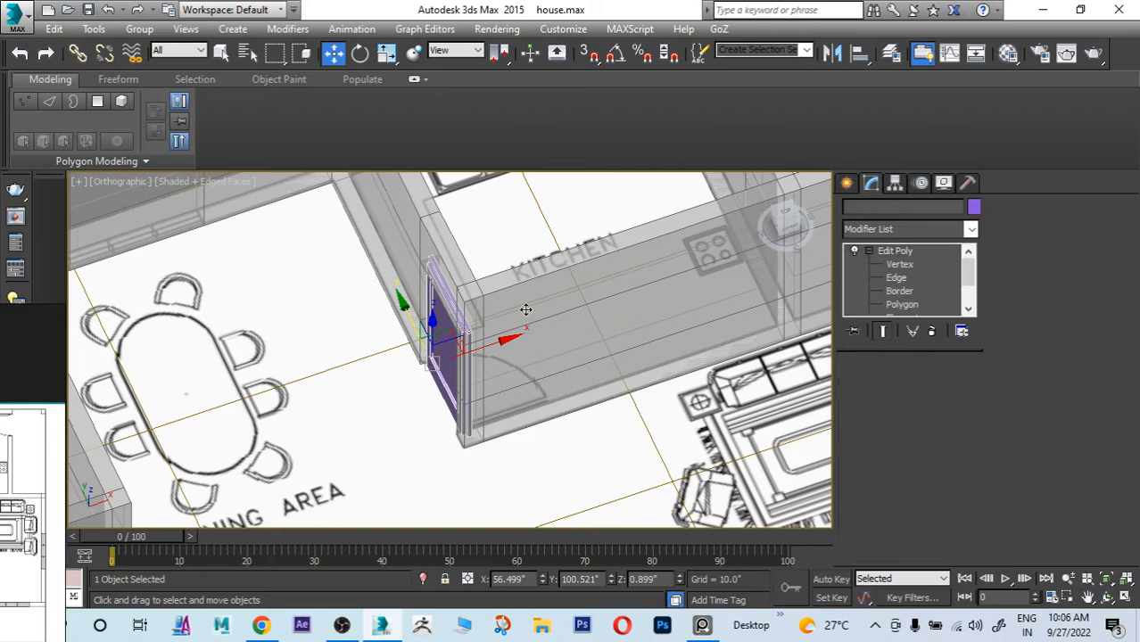
{"action": "left_click", "coordinate": [441, 352]}
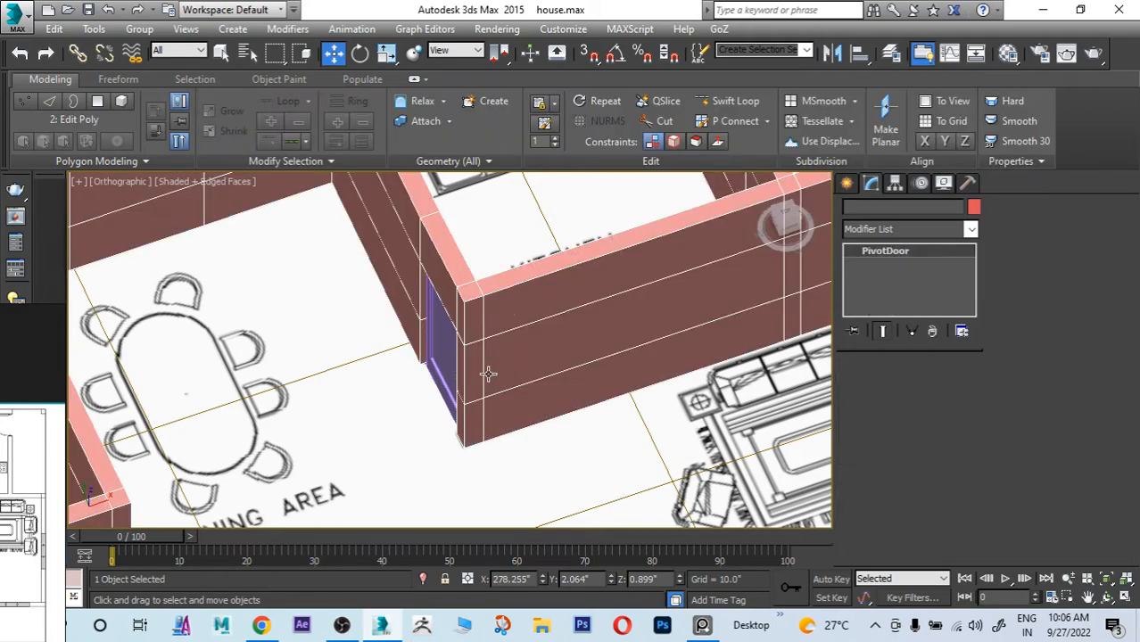
{"action": "middle_click_drag", "start_coordinate": [488, 373], "coordinate": [564, 321], "text": "alt"}
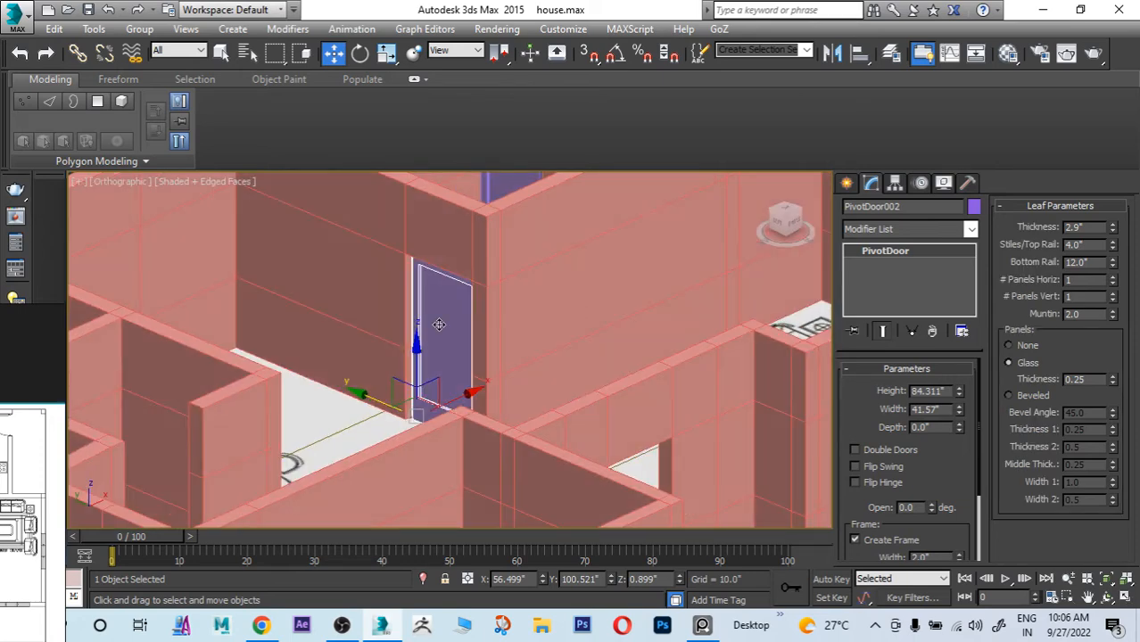
Step: Shift the door between kitchen and dining area along Y to about 102.4" so it meets the opening's edge
{"action": "scroll", "coordinate": [440, 323], "scroll_direction": "up", "scroll_amount": 2}
{"action": "mouse_move", "coordinate": [456, 343]}
{"action": "middle_mouse_down", "text": "alt"}
{"action": "mouse_move", "coordinate": [453, 387]}
{"action": "mouse_move", "coordinate": [497, 329]}
{"action": "mouse_move", "coordinate": [458, 364]}
{"action": "middle_mouse_up", "text": "alt"}
{"action": "scroll", "coordinate": [432, 397], "scroll_direction": "up", "scroll_amount": 4}
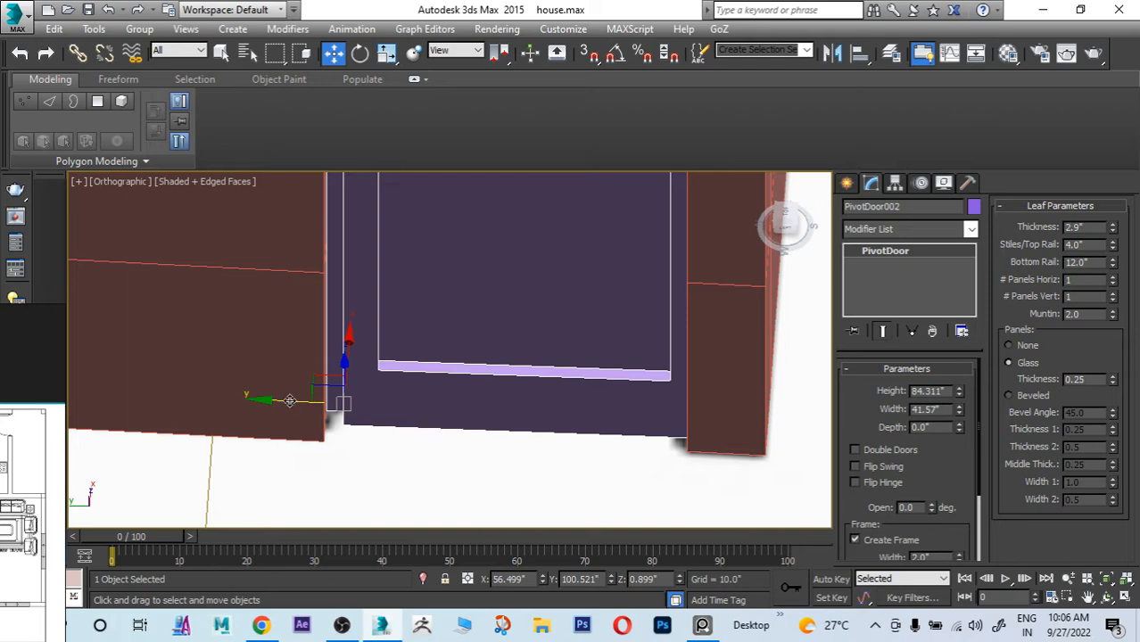
{"action": "left_click_drag", "start_coordinate": [292, 400], "coordinate": [275, 404]}
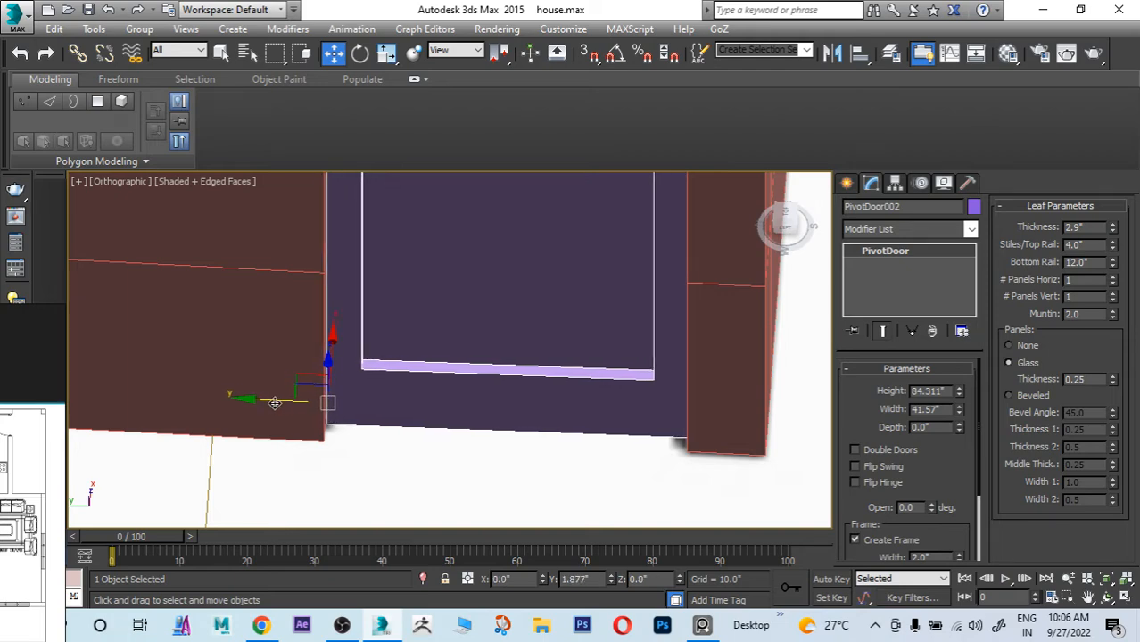
{"action": "middle_click_drag", "start_coordinate": [350, 408], "coordinate": [481, 282], "text": "alt"}
Step: Clone the door between kitchen and dining area in the perspective view and move the copy along X to about -28.5"
{"action": "key", "text": "p"}
{"action": "scroll", "coordinate": [390, 383], "scroll_direction": "down", "scroll_amount": 6}
{"action": "scroll", "coordinate": [416, 345], "scroll_direction": "up", "scroll_amount": 4}
{"action": "scroll", "coordinate": [461, 368], "scroll_direction": "down", "scroll_amount": 4}
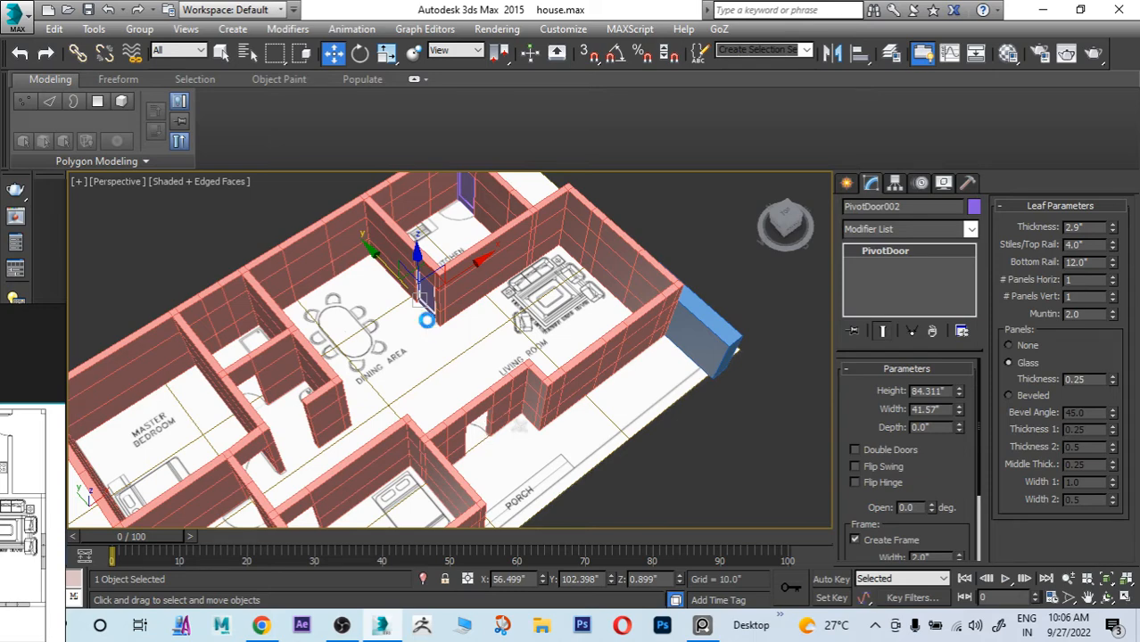
{"action": "key", "text": "ctrl+v"}
{"action": "left_click", "coordinate": [517, 375]}
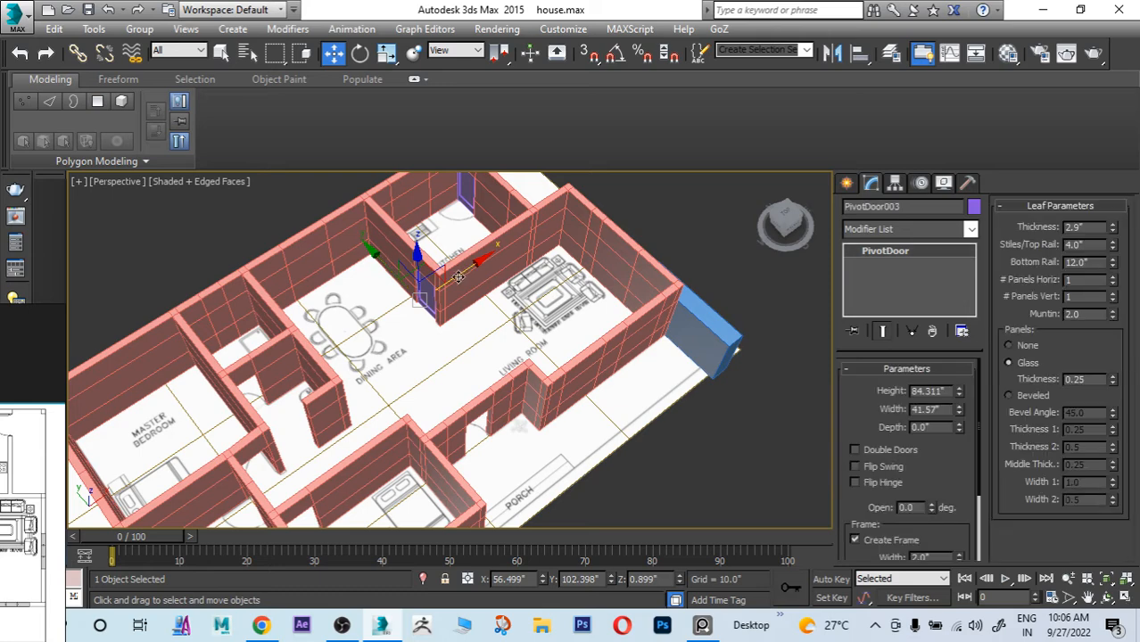
{"action": "left_click_drag", "start_coordinate": [461, 277], "coordinate": [403, 301]}
Step: Turn on angle snap and rotate the cloned door 90° about Z to suit the porch wall
{"action": "key", "text": "e"}
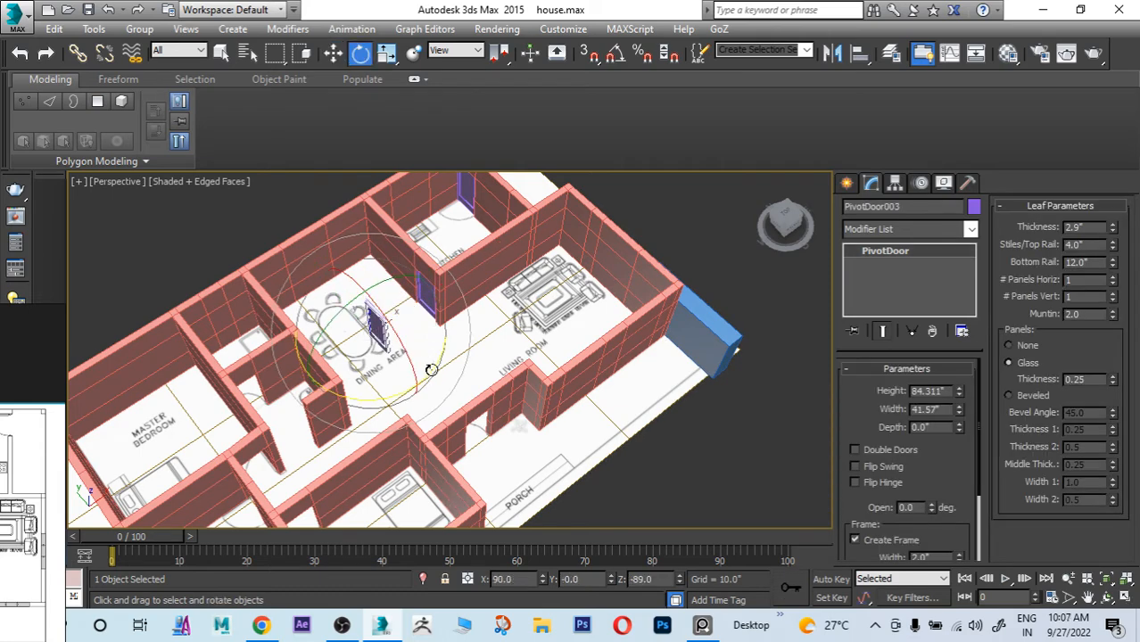
{"action": "left_click_drag", "start_coordinate": [440, 363], "coordinate": [557, 159]}
{"action": "left_click", "coordinate": [614, 56]}
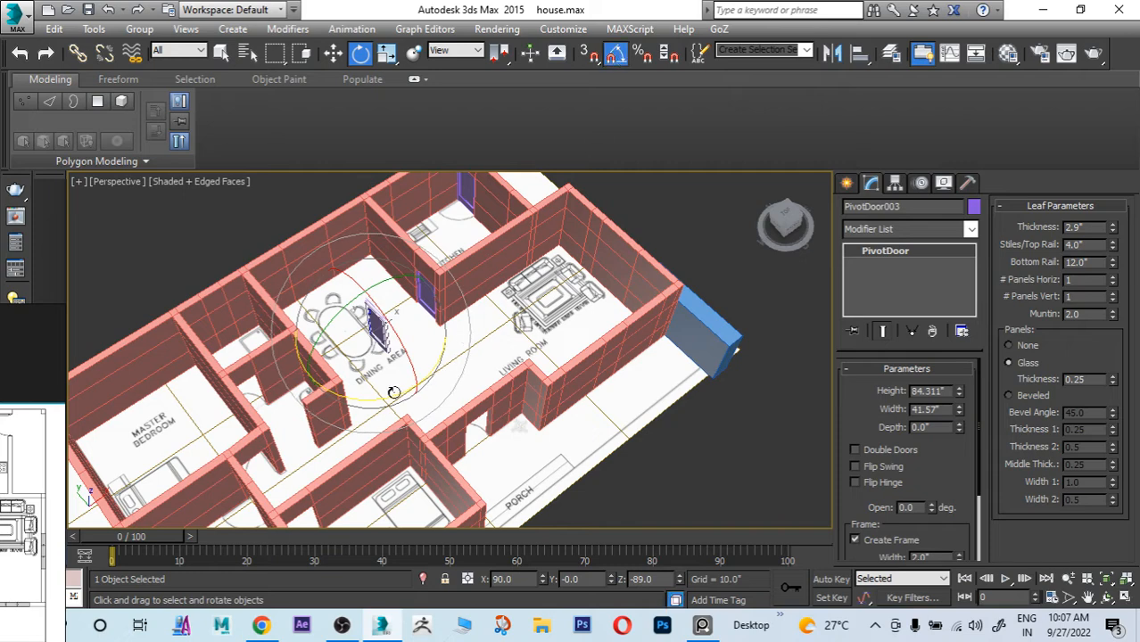
{"action": "left_click_drag", "start_coordinate": [393, 396], "coordinate": [398, 395]}
{"action": "key", "text": "w"}
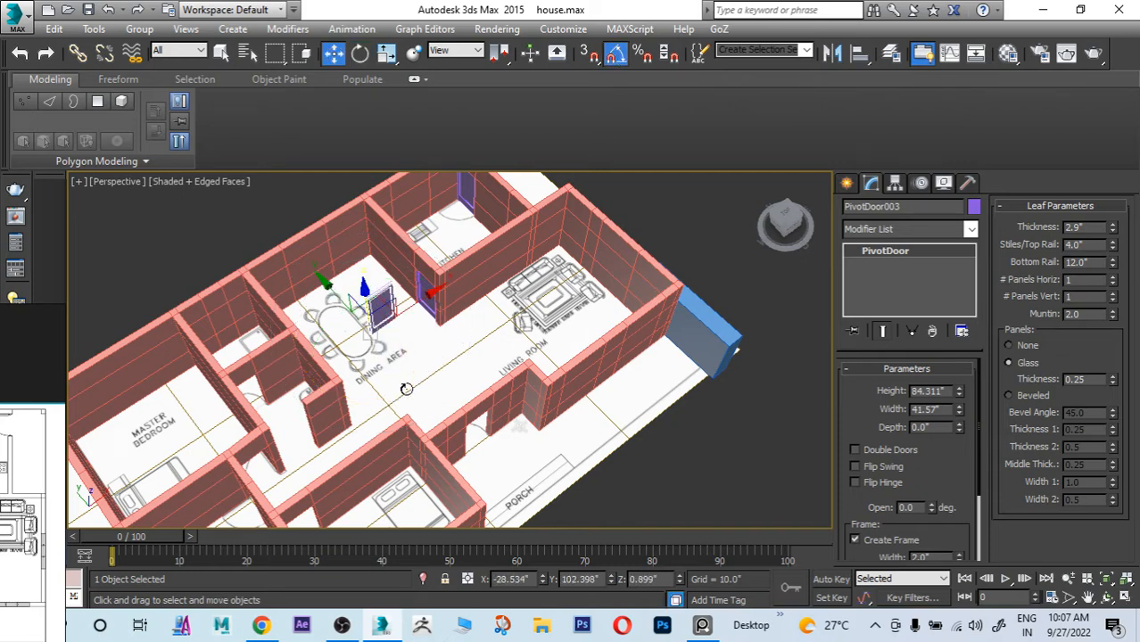
Step: Move the cloned door into the entrance opening beside the porch, at X about -45.1" and Y about -114.0", with the walls see-through
{"action": "left_click_drag", "start_coordinate": [340, 299], "coordinate": [422, 425]}
{"action": "key", "text": "t"}
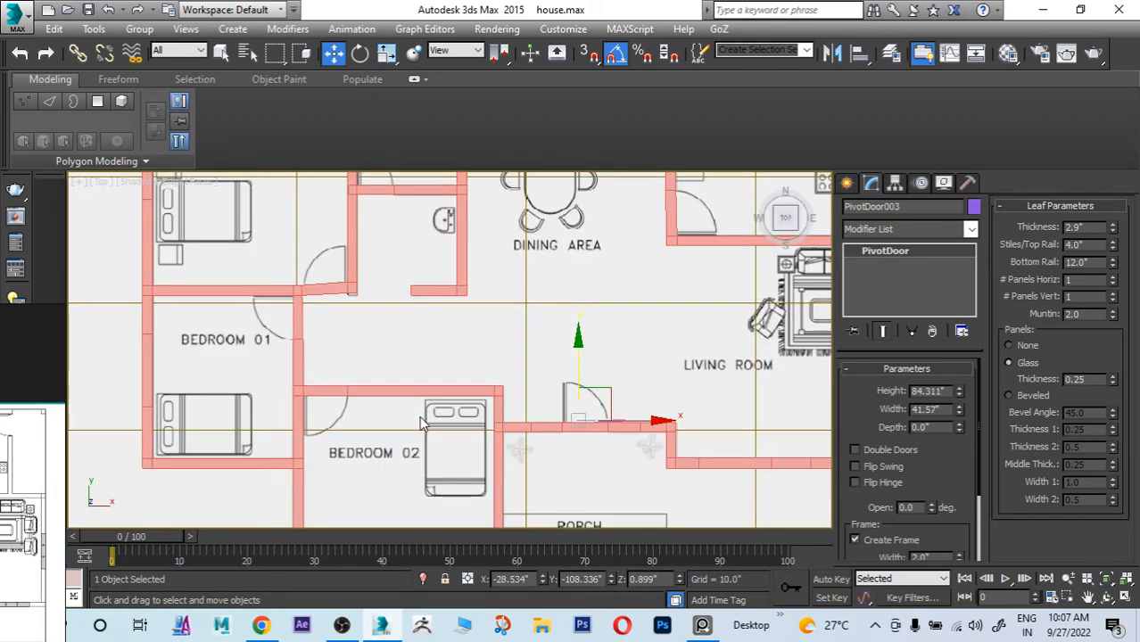
{"action": "left_click", "coordinate": [668, 463]}
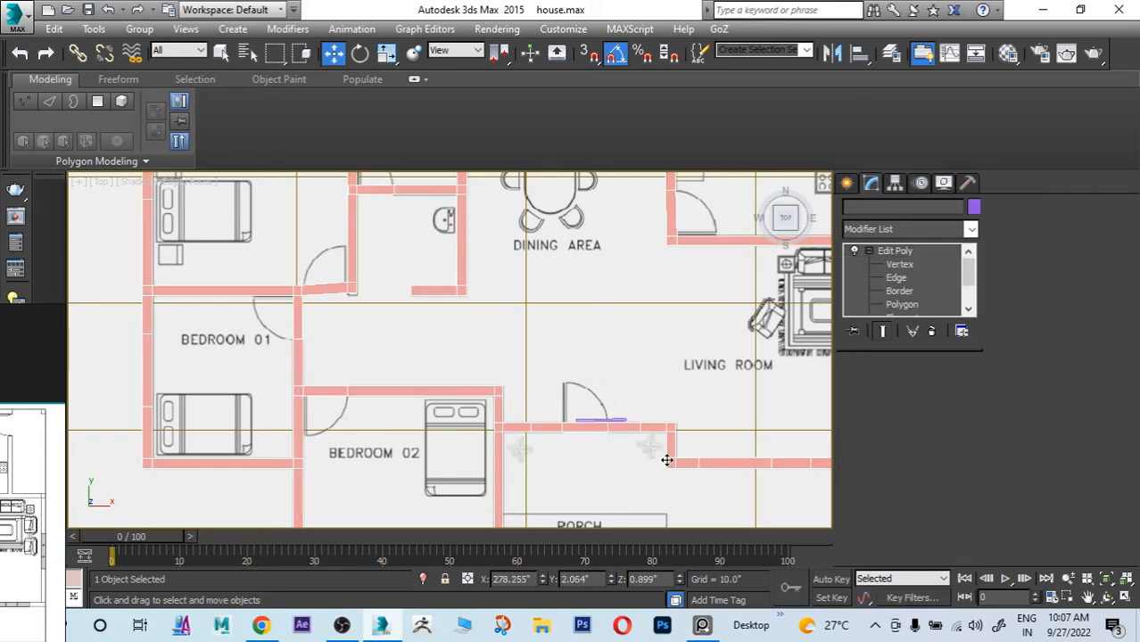
{"action": "scroll", "coordinate": [595, 421], "scroll_direction": "up", "scroll_amount": 4}
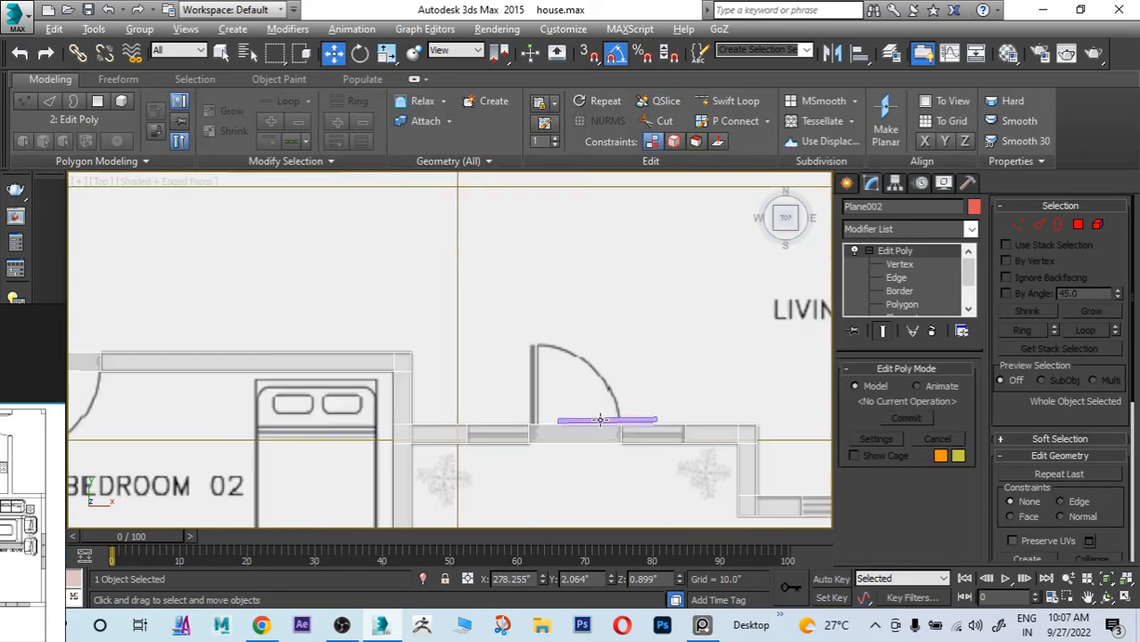
{"action": "left_click", "coordinate": [602, 420]}
{"action": "scroll", "coordinate": [599, 420], "scroll_direction": "up", "scroll_amount": 2}
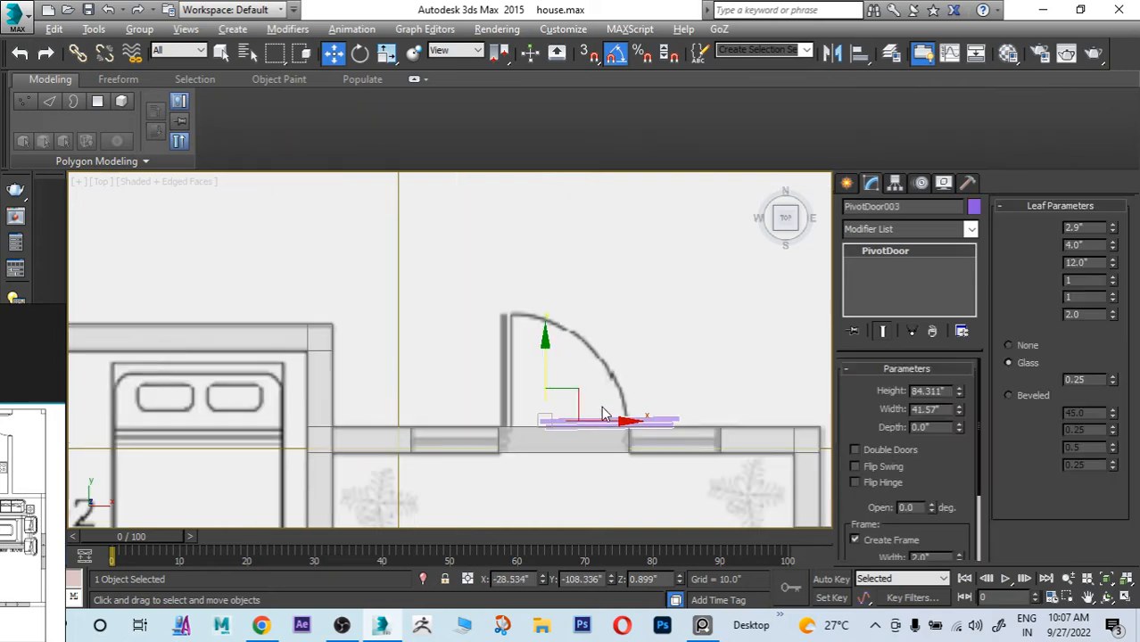
{"action": "left_click_drag", "start_coordinate": [581, 423], "coordinate": [568, 423]}
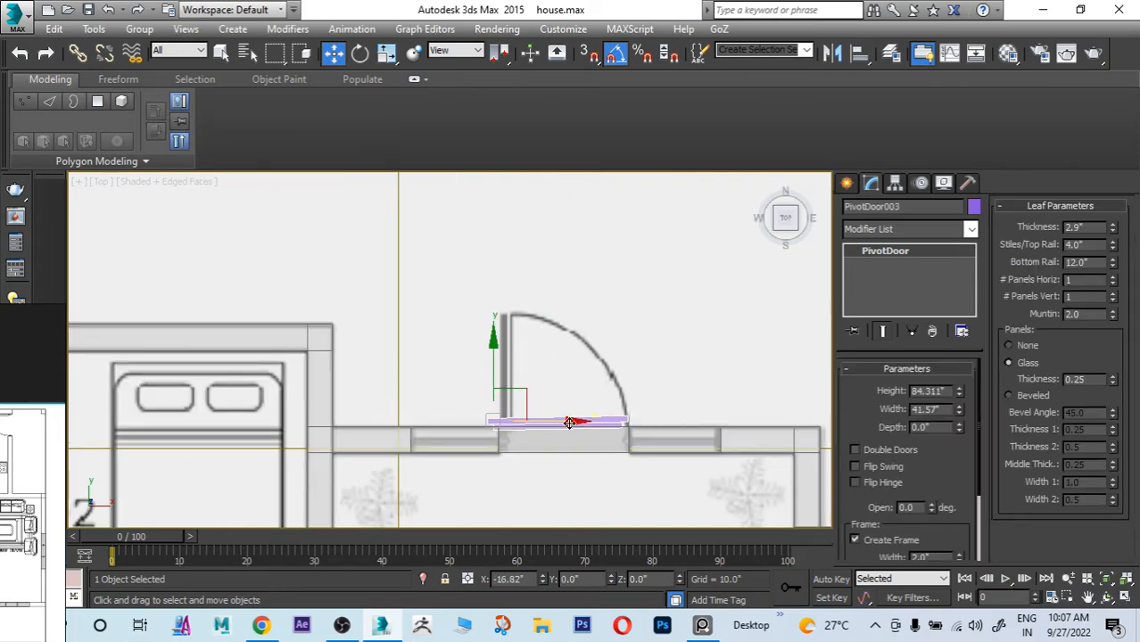
{"action": "left_click_drag", "start_coordinate": [497, 384], "coordinate": [496, 402]}
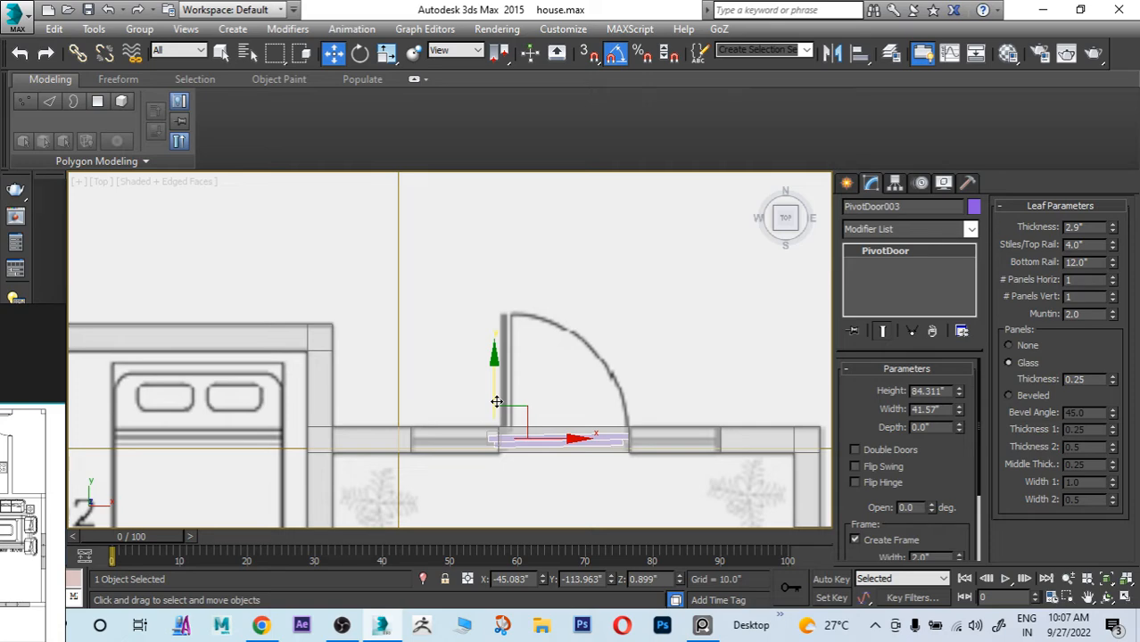
Step: Turn off the walls' see-through display and shift the porch door along X to about -43.2" to fit its opening
{"action": "scroll", "coordinate": [575, 428], "scroll_direction": "up", "scroll_amount": 2}
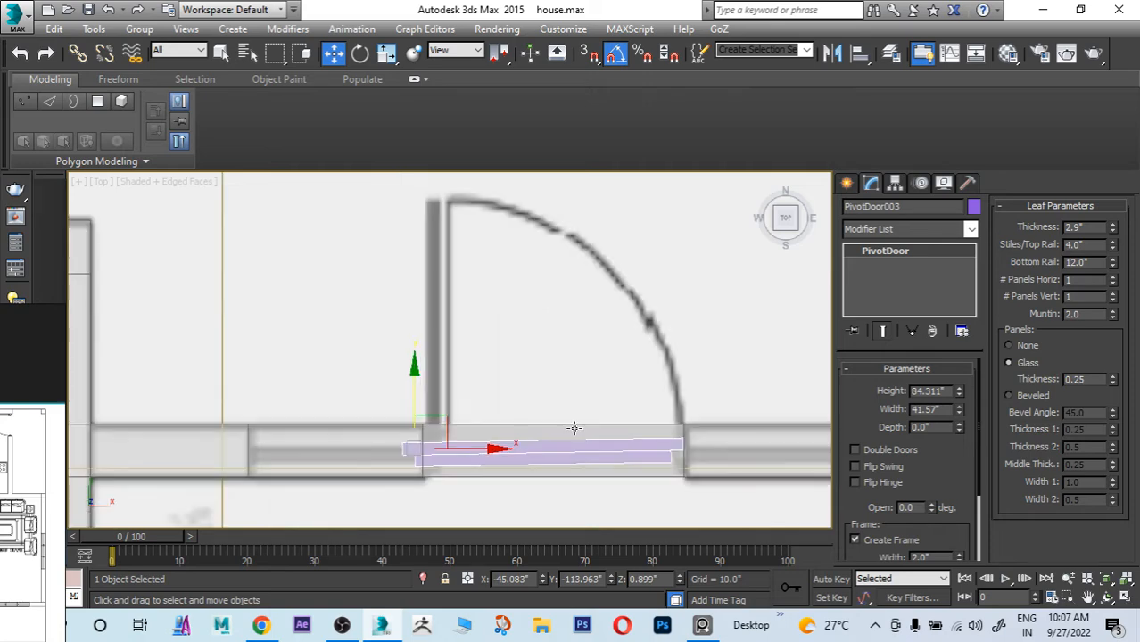
{"action": "key", "text": "e"}
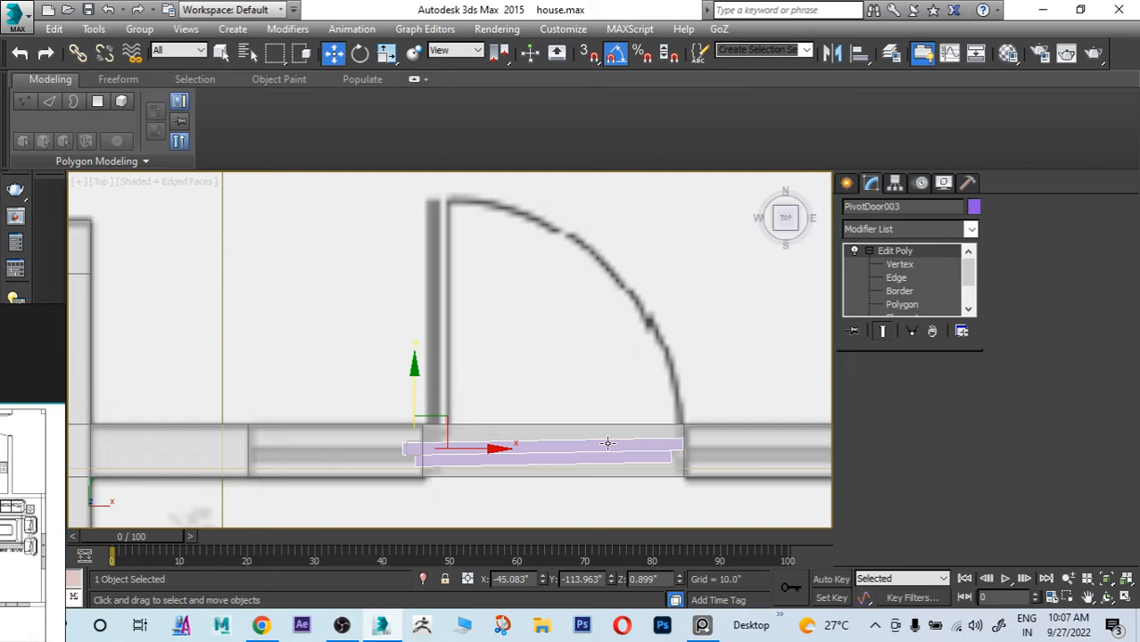
{"action": "left_click", "coordinate": [562, 449]}
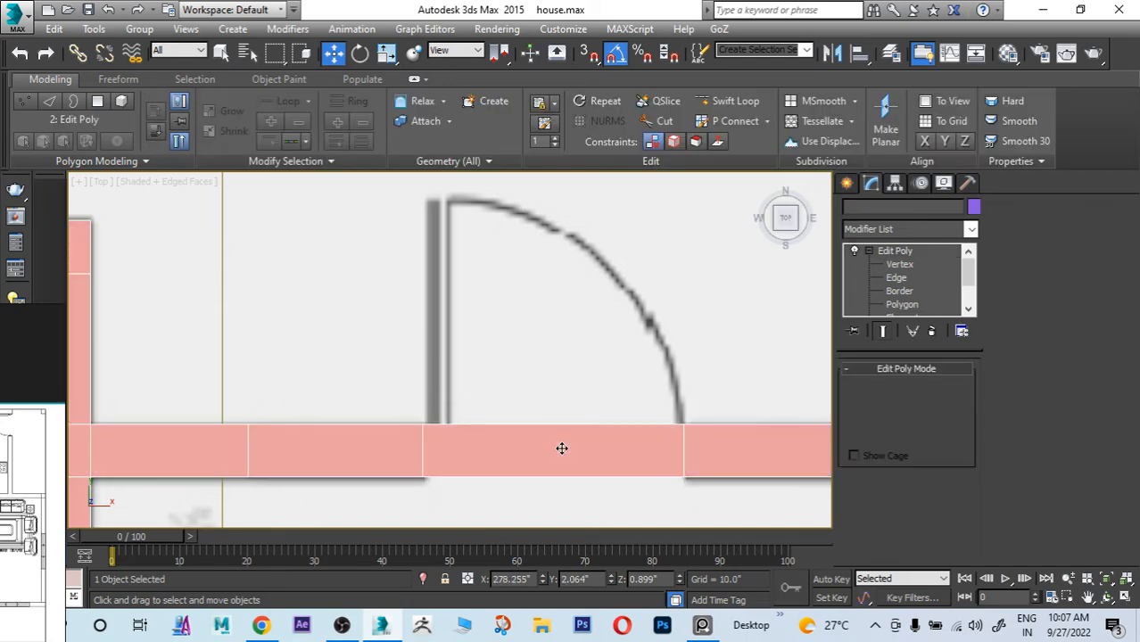
{"action": "scroll", "coordinate": [562, 449], "scroll_direction": "down", "scroll_amount": 2}
{"action": "middle_click_drag", "start_coordinate": [562, 449], "coordinate": [578, 387], "text": "alt"}
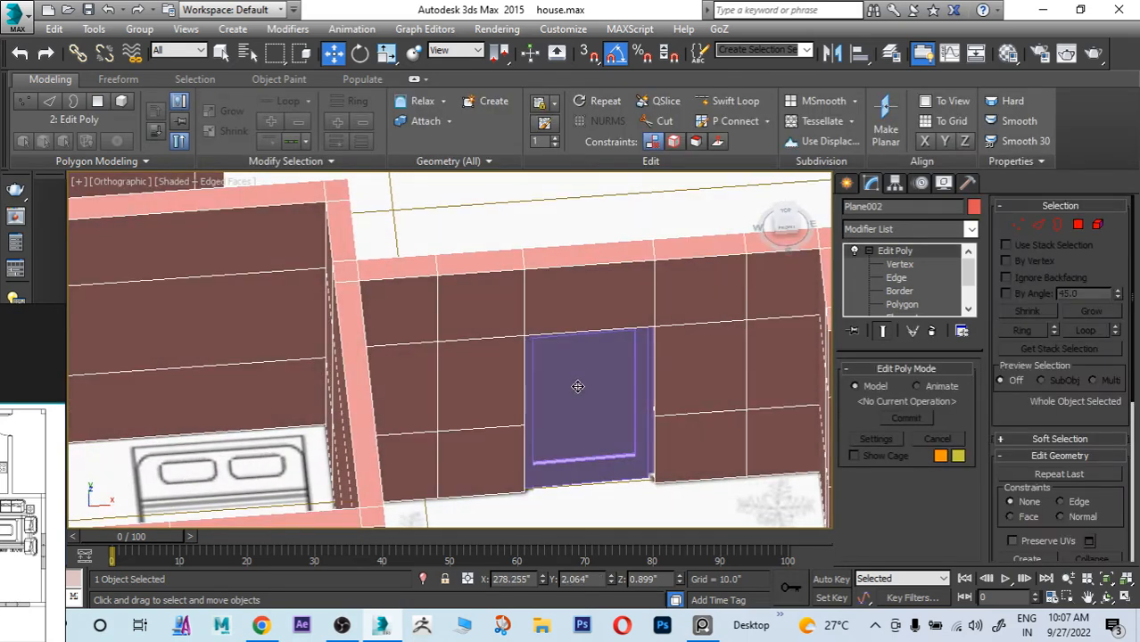
{"action": "left_click", "coordinate": [578, 387]}
{"action": "scroll", "coordinate": [582, 334], "scroll_direction": "up", "scroll_amount": 3}
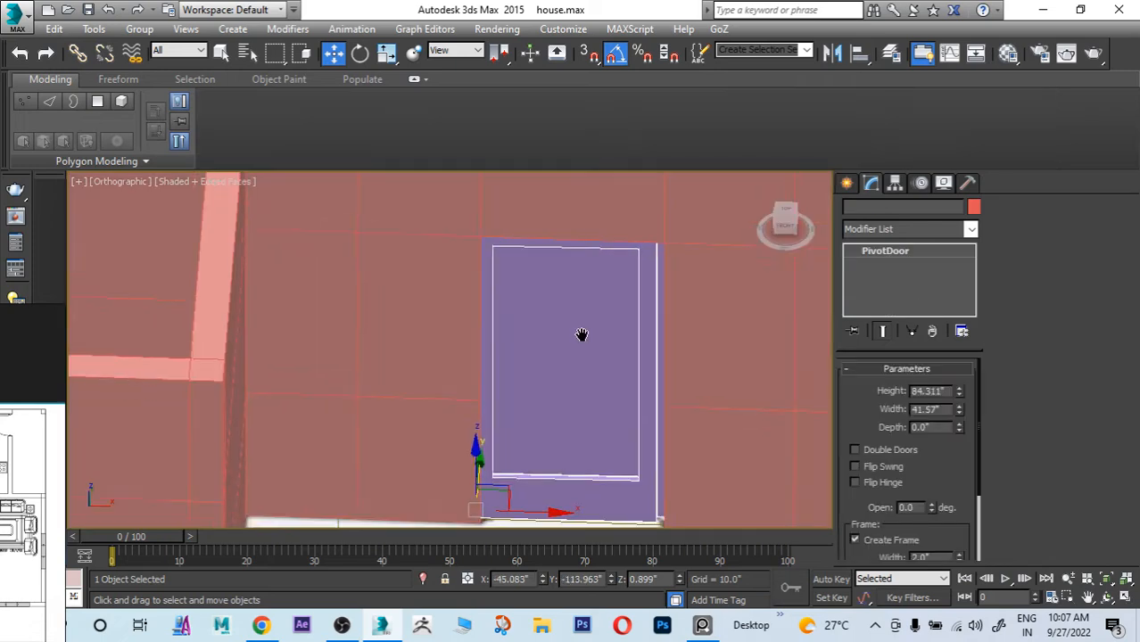
{"action": "middle_click_drag", "start_coordinate": [582, 334], "coordinate": [562, 281]}
{"action": "left_click_drag", "start_coordinate": [527, 461], "coordinate": [536, 463]}
Step: Try to shift the porch door vertically to test its fit in the opening
{"action": "scroll", "coordinate": [541, 462], "scroll_direction": "down", "scroll_amount": 2}
{"action": "middle_click_drag", "start_coordinate": [555, 461], "coordinate": [607, 437], "text": "alt"}
{"action": "scroll", "coordinate": [563, 419], "scroll_direction": "down", "scroll_amount": 7}
{"action": "key", "text": "p"}
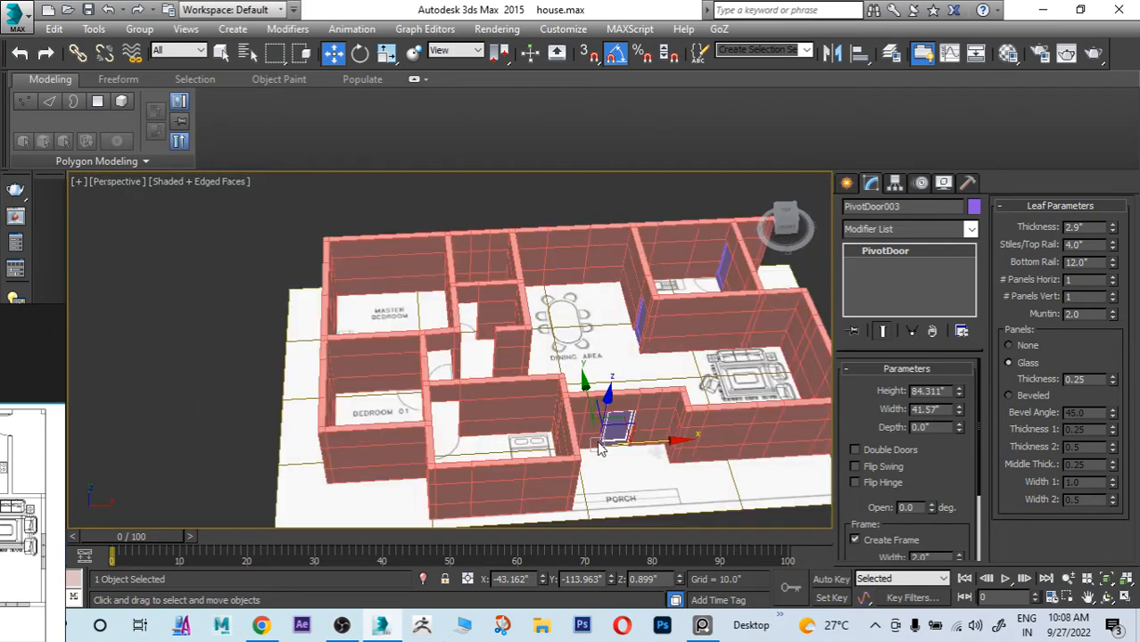
{"action": "scroll", "coordinate": [621, 441], "scroll_direction": "up", "scroll_amount": 3}
{"action": "scroll", "coordinate": [621, 442], "scroll_direction": "up", "scroll_amount": 8}
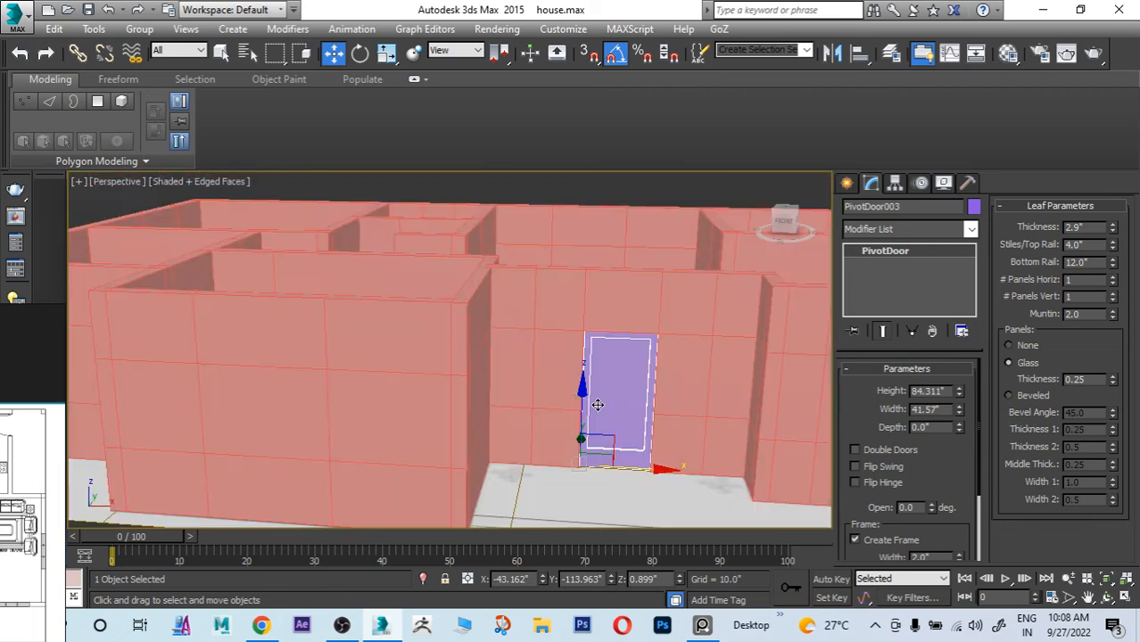
{"action": "scroll", "coordinate": [617, 420], "scroll_direction": "down", "scroll_amount": 3}
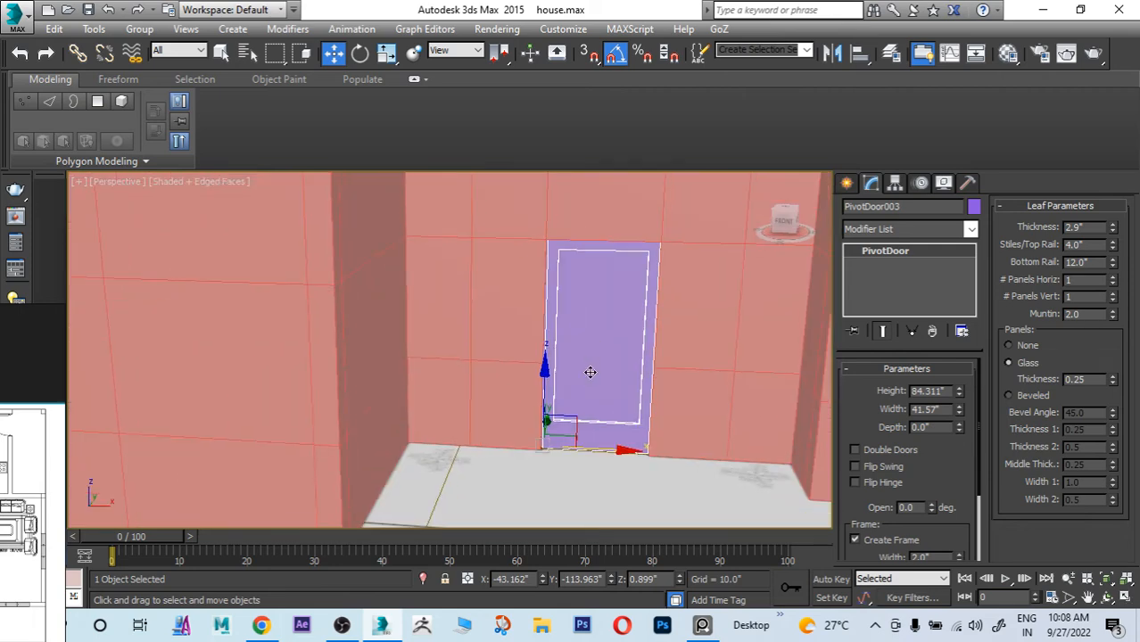
{"action": "left_click_drag", "start_coordinate": [550, 383], "coordinate": [548, 374]}
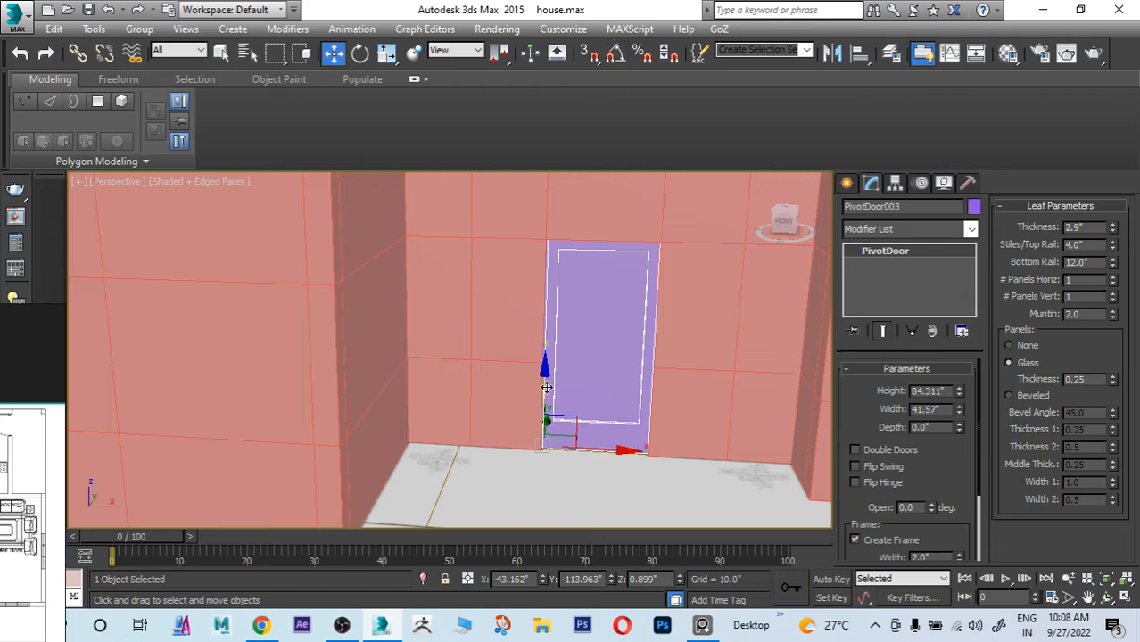
{"action": "left_click_drag", "start_coordinate": [545, 389], "coordinate": [547, 408]}
{"action": "key", "text": "ctrl+z"}
{"action": "middle_click_drag", "start_coordinate": [596, 414], "coordinate": [656, 387], "text": "alt"}
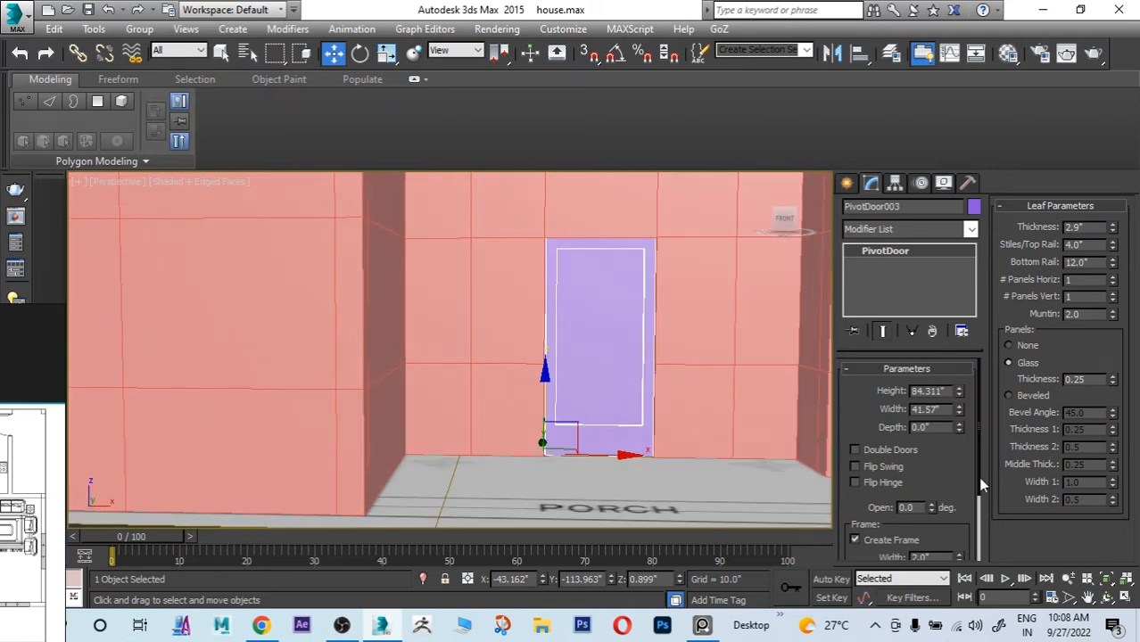
Step: Set the porch door's frame width to 2.26"
{"action": "left_click_drag", "start_coordinate": [943, 483], "coordinate": [945, 362]}
{"action": "left_click_drag", "start_coordinate": [961, 476], "coordinate": [957, 521]}
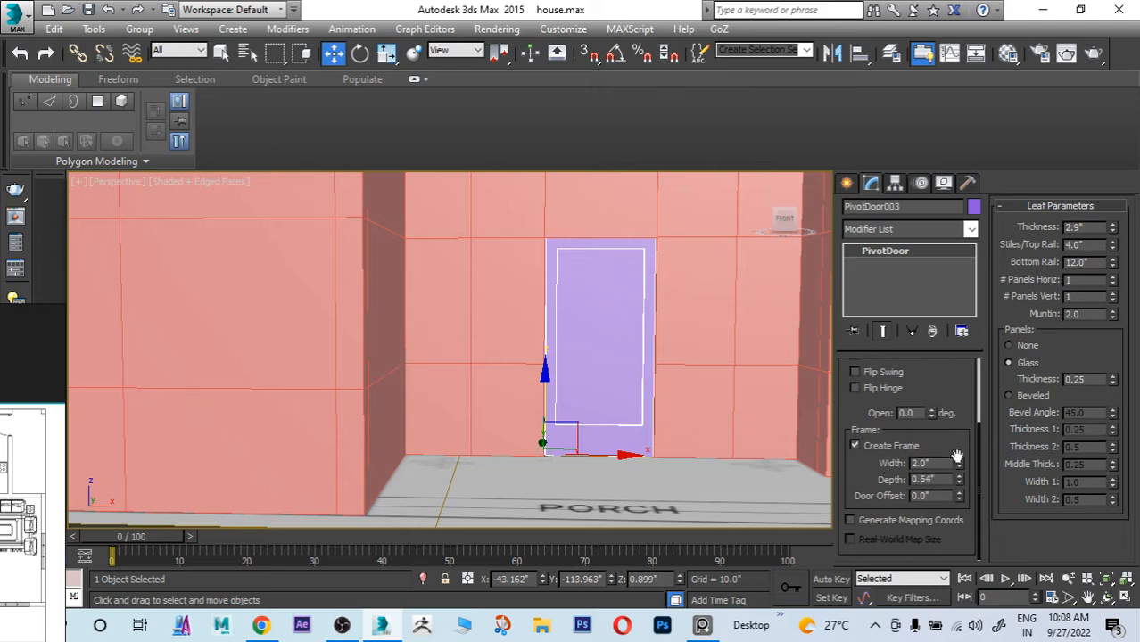
{"action": "mouse_move", "coordinate": [959, 464]}
{"action": "left_mouse_down"}
{"action": "mouse_move", "coordinate": [959, 406]}
{"action": "mouse_move", "coordinate": [960, 446]}
{"action": "left_mouse_up"}
Step: Try adjusting the porch door's stiles/top rail width and a glass panel thickness of 0.98
{"action": "left_click_drag", "start_coordinate": [1113, 246], "coordinate": [1112, 235]}
{"action": "left_click_drag", "start_coordinate": [1112, 235], "coordinate": [1112, 238]}
{"action": "left_click_drag", "start_coordinate": [1112, 382], "coordinate": [1113, 286]}
{"action": "middle_click_drag", "start_coordinate": [702, 378], "coordinate": [695, 451], "text": "alt"}
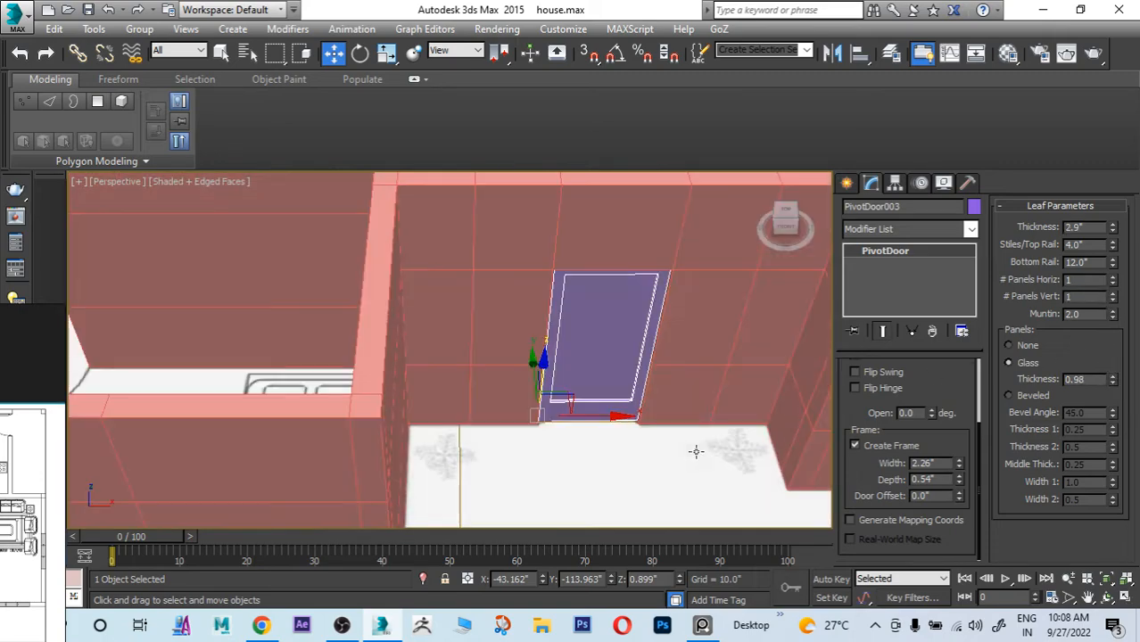
{"action": "key", "text": "ctrl+z"}
Step: Clone the porch door along X into Bedroom 02 as one independent copy, at X about -263.3"
{"action": "middle_click_drag", "start_coordinate": [654, 377], "coordinate": [584, 406], "text": "alt"}
{"action": "scroll", "coordinate": [666, 432], "scroll_direction": "down", "scroll_amount": 3}
{"action": "middle_click_drag", "start_coordinate": [627, 367], "coordinate": [755, 285]}
{"action": "middle_click_drag", "start_coordinate": [466, 439], "coordinate": [501, 351]}
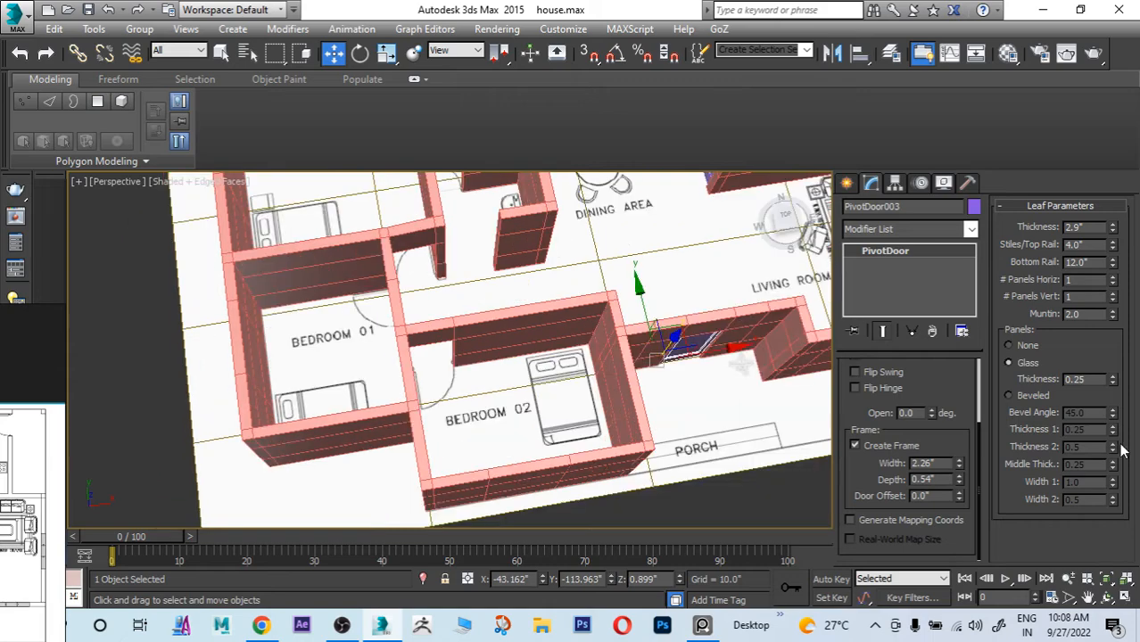
{"action": "left_click_drag", "start_coordinate": [729, 353], "coordinate": [446, 380]}
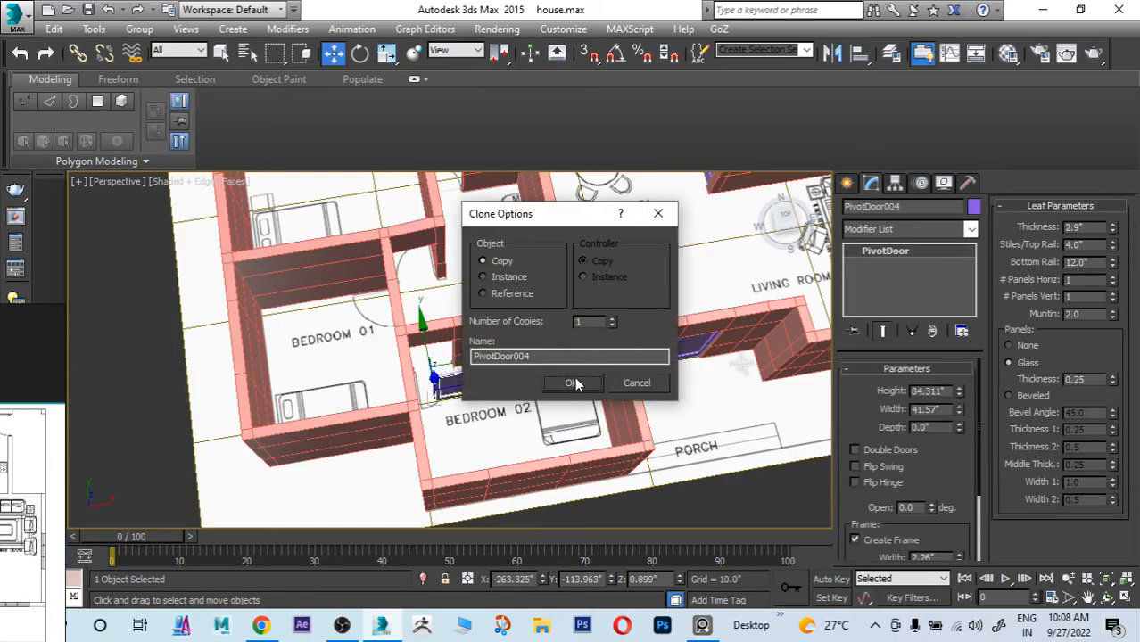
{"action": "left_click", "coordinate": [575, 382]}
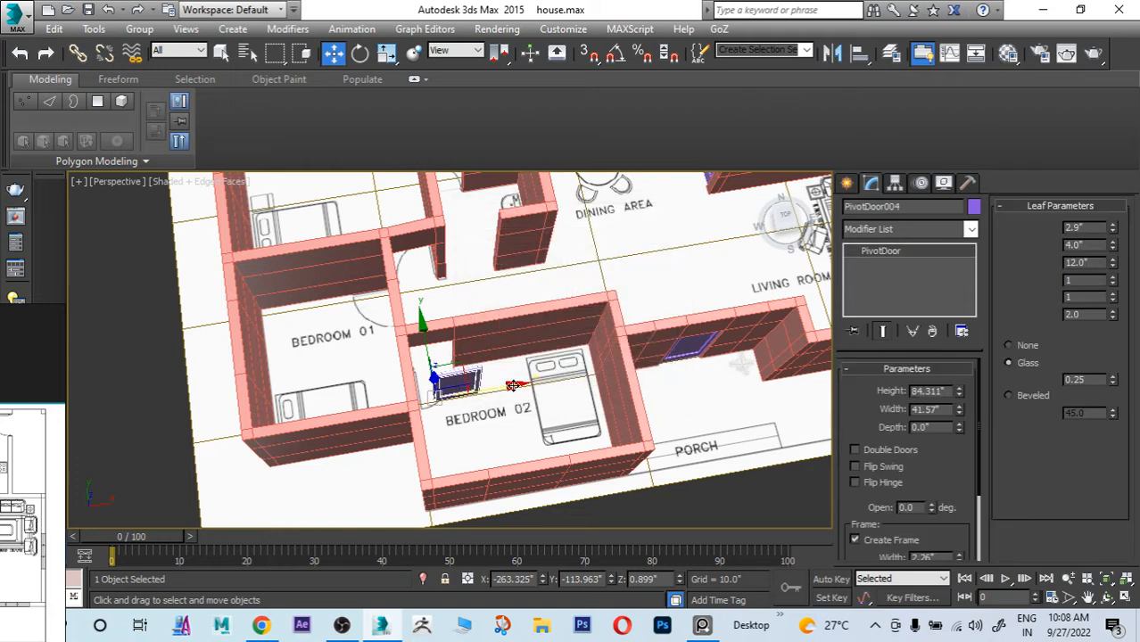
Step: Move the new door copy in the top view into Bedroom 02's door opening, at X about -279.4" and Y about -80.5"
{"action": "key", "text": "t"}
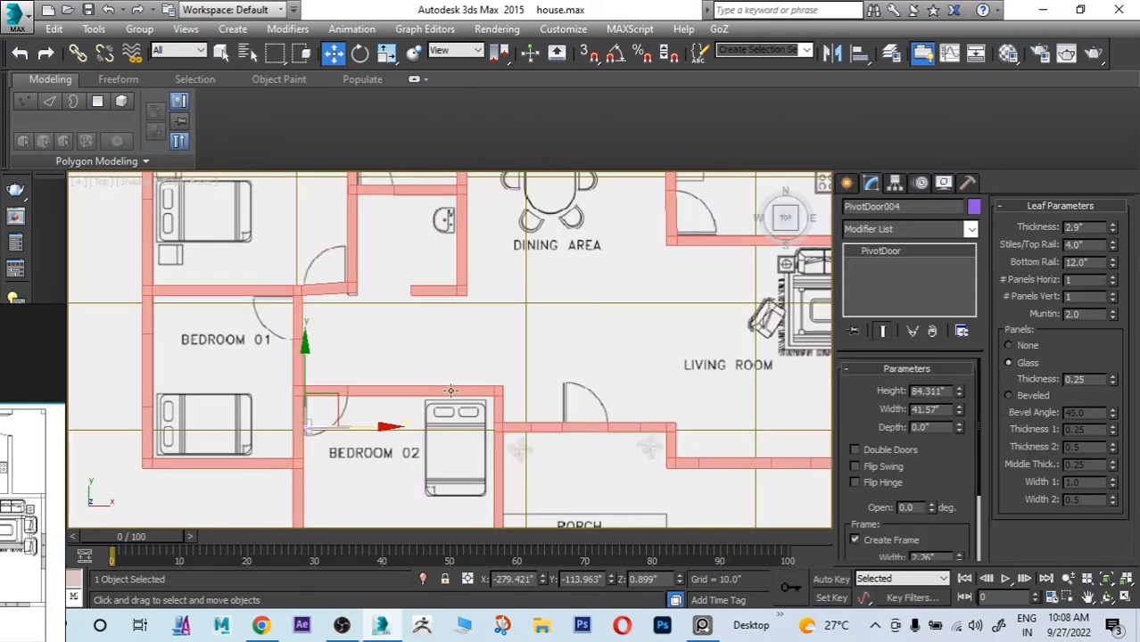
{"action": "middle_click_drag", "start_coordinate": [415, 400], "coordinate": [366, 390]}
{"action": "scroll", "coordinate": [359, 392], "scroll_direction": "up", "scroll_amount": 3}
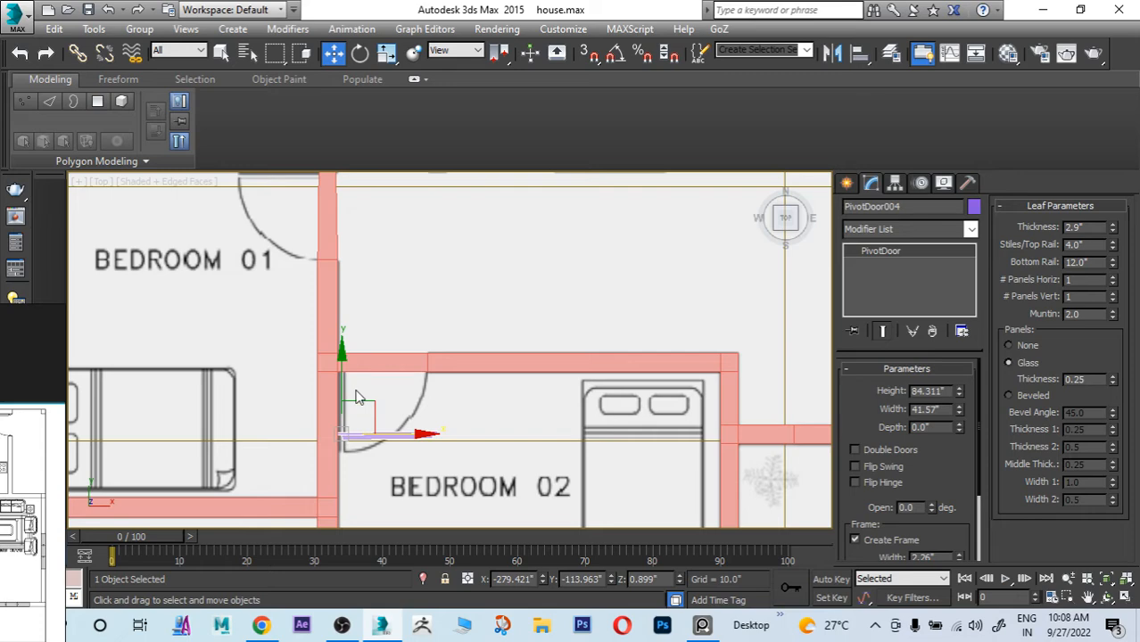
{"action": "left_click_drag", "start_coordinate": [348, 393], "coordinate": [355, 299]}
Step: Rotate the Bedroom 02 door about -0.88° in wireframe to straighten it and shift it along X to about -281.6"
{"action": "key", "text": "F3"}
{"action": "scroll", "coordinate": [382, 357], "scroll_direction": "up", "scroll_amount": 5}
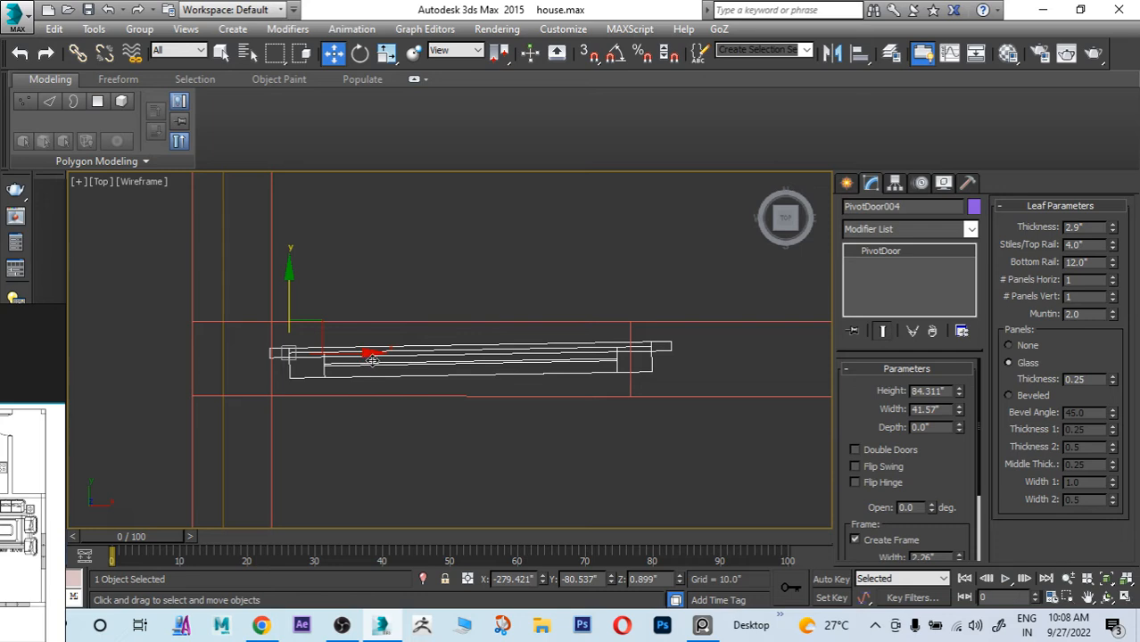
{"action": "key", "text": "e"}
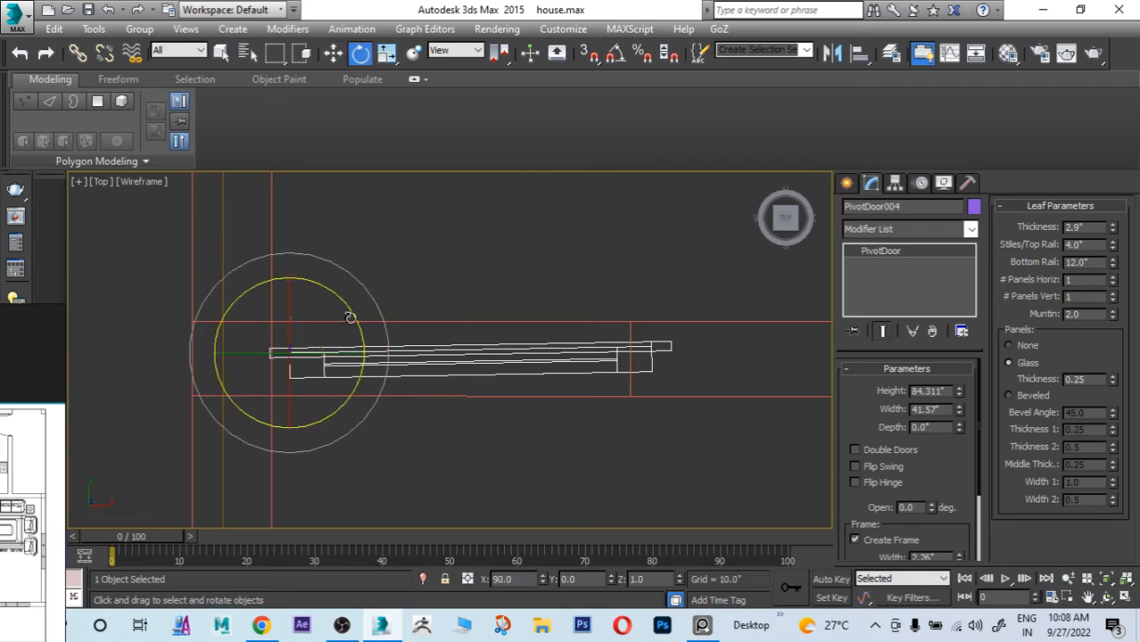
{"action": "left_click_drag", "start_coordinate": [353, 317], "coordinate": [355, 319]}
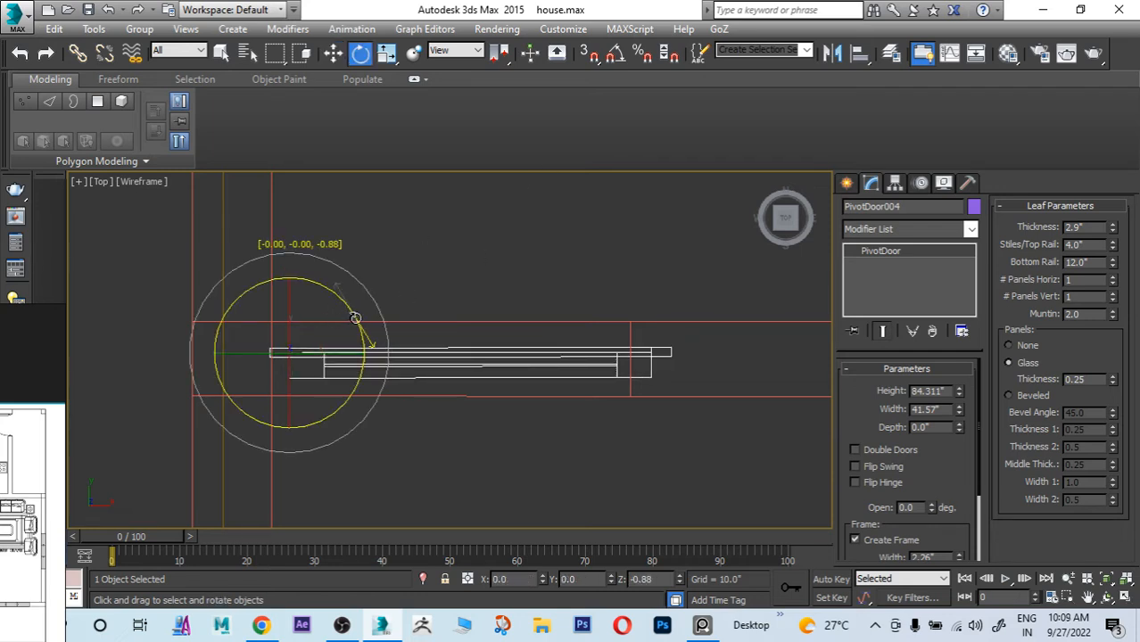
{"action": "key", "text": "w"}
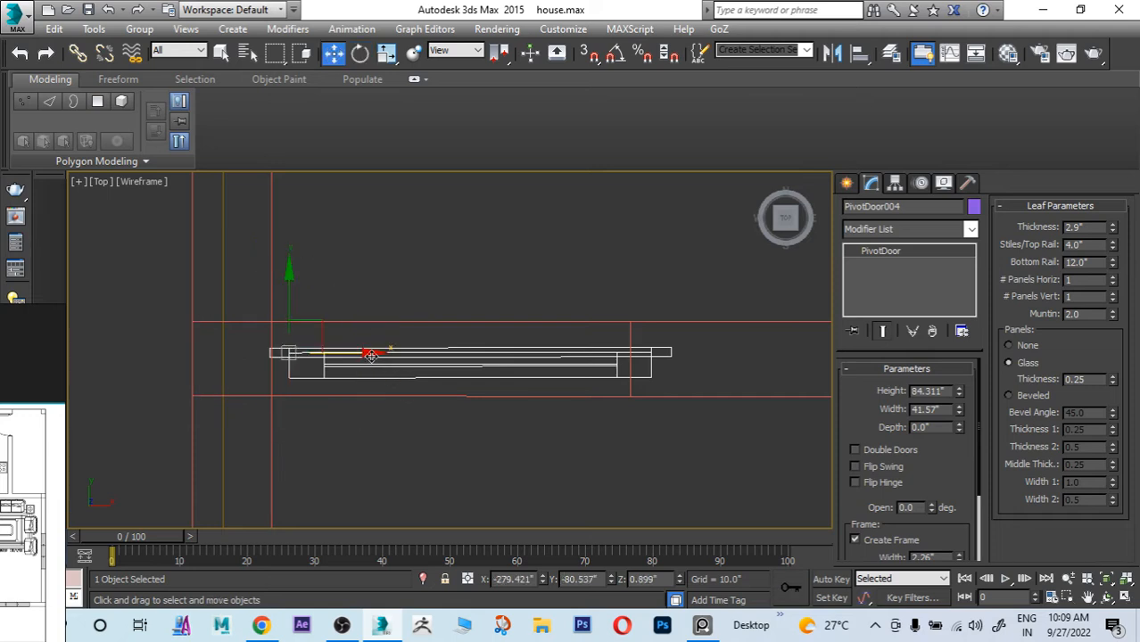
{"action": "left_click_drag", "start_coordinate": [371, 355], "coordinate": [352, 355]}
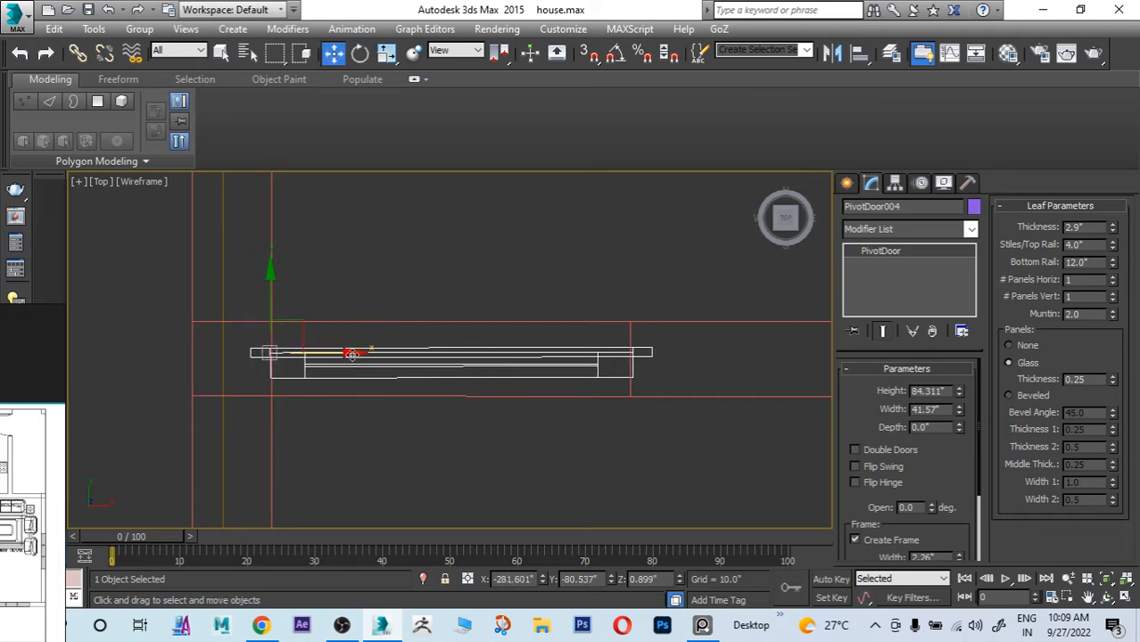
Step: Lower the Bedroom 02 door to Z about -0.35" and shift it along X to about -282.05" to fit its opening
{"action": "key", "text": "F3"}
{"action": "scroll", "coordinate": [374, 361], "scroll_direction": "down", "scroll_amount": 2}
{"action": "left_click", "coordinate": [402, 375]}
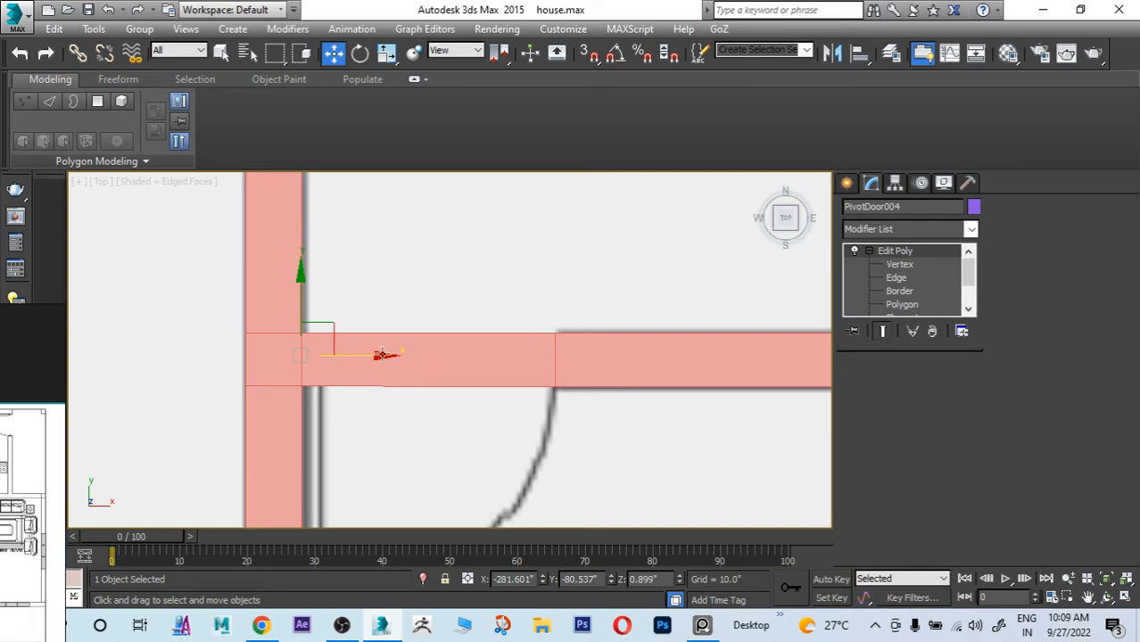
{"action": "scroll", "coordinate": [314, 358], "scroll_direction": "down", "scroll_amount": 4}
{"action": "middle_click_drag", "start_coordinate": [414, 397], "coordinate": [413, 311], "text": "alt"}
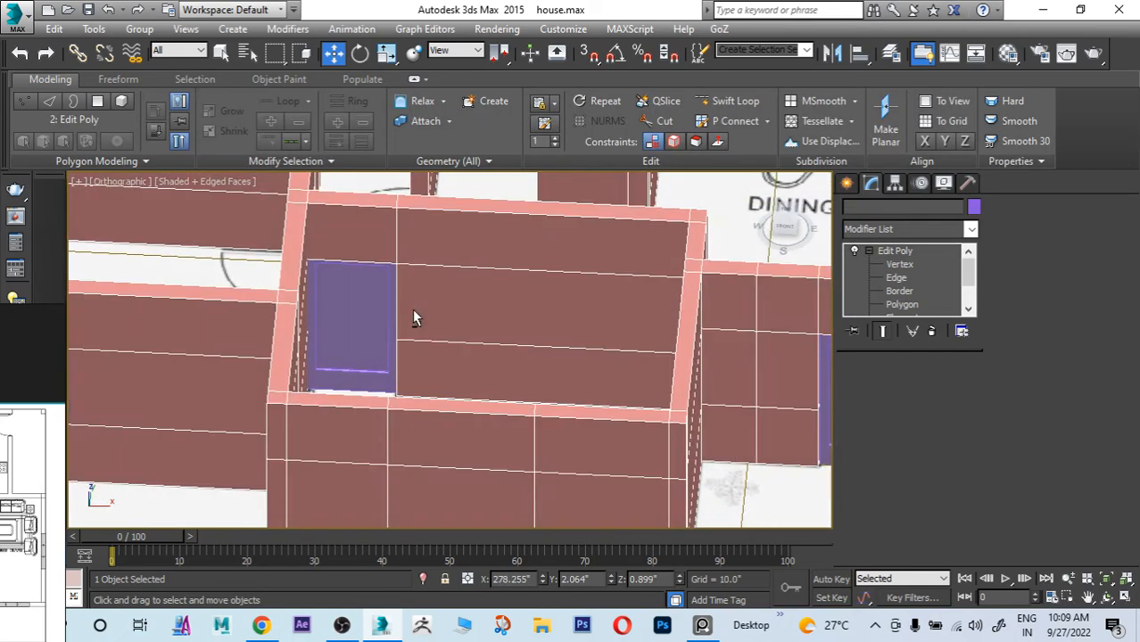
{"action": "left_click", "coordinate": [351, 311]}
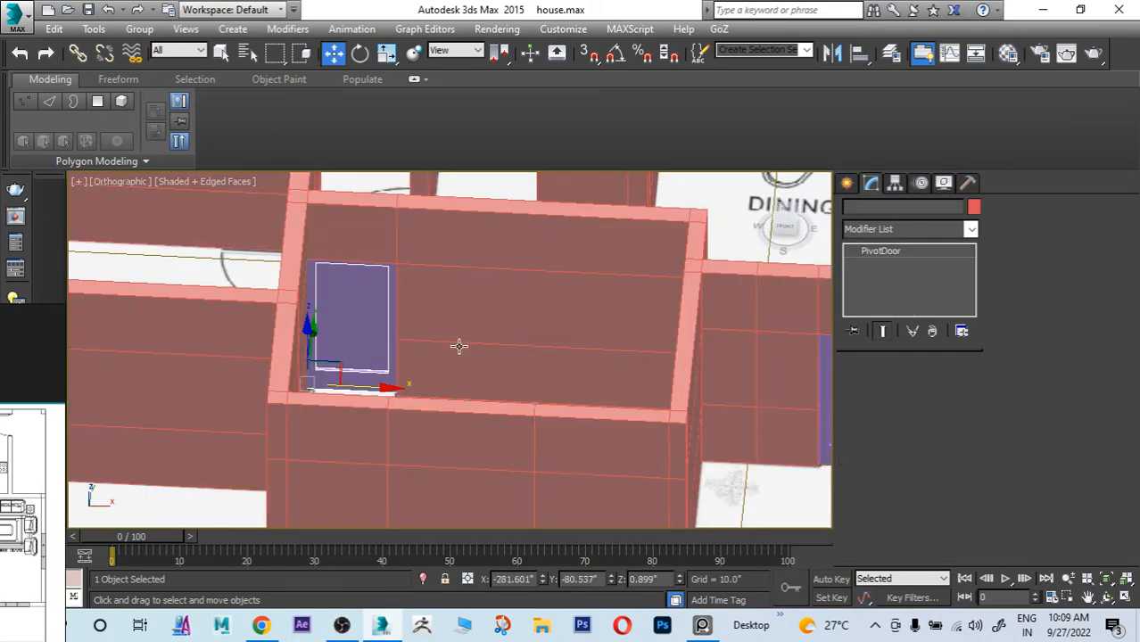
{"action": "middle_click_drag", "start_coordinate": [460, 346], "coordinate": [183, 334], "text": "alt"}
{"action": "scroll", "coordinate": [320, 326], "scroll_direction": "up", "scroll_amount": 3}
{"action": "middle_click_drag", "start_coordinate": [359, 313], "coordinate": [366, 333], "text": "alt"}
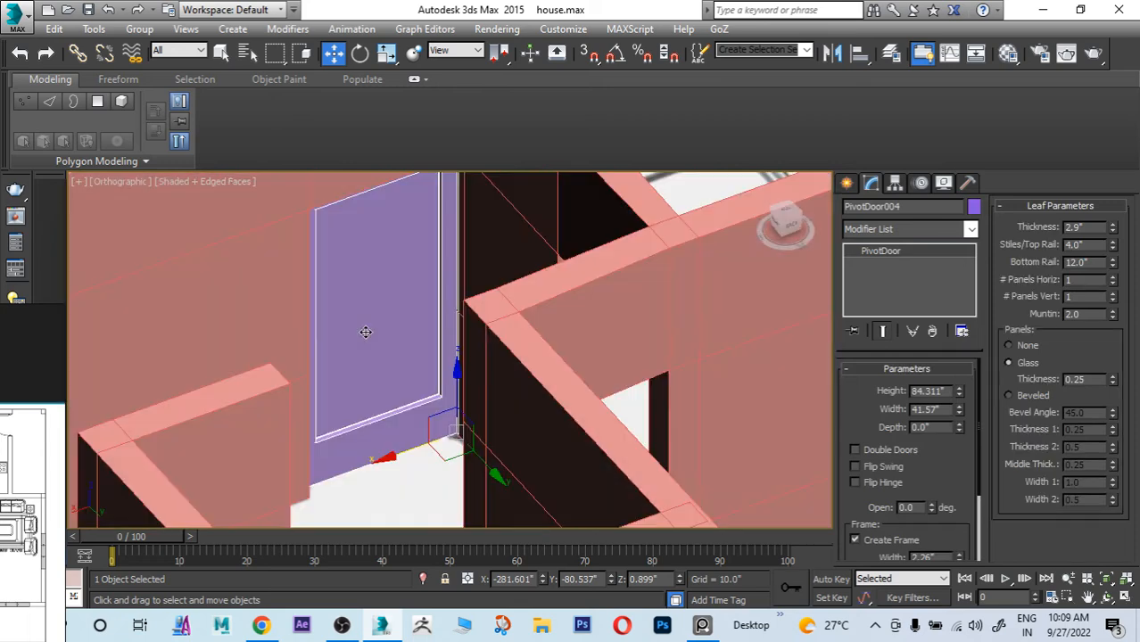
{"action": "left_click_drag", "start_coordinate": [457, 390], "coordinate": [458, 395]}
{"action": "left_click_drag", "start_coordinate": [392, 463], "coordinate": [391, 462]}
{"action": "scroll", "coordinate": [389, 428], "scroll_direction": "down", "scroll_amount": 5}
{"action": "mouse_move", "coordinate": [393, 420]}
{"action": "middle_mouse_down", "text": "alt"}
{"action": "mouse_move", "coordinate": [499, 387]}
{"action": "mouse_move", "coordinate": [562, 393]}
{"action": "mouse_move", "coordinate": [422, 428]}
{"action": "mouse_move", "coordinate": [389, 414]}
{"action": "middle_mouse_up", "text": "alt"}
{"action": "scroll", "coordinate": [422, 429], "scroll_direction": "down", "scroll_amount": 4}
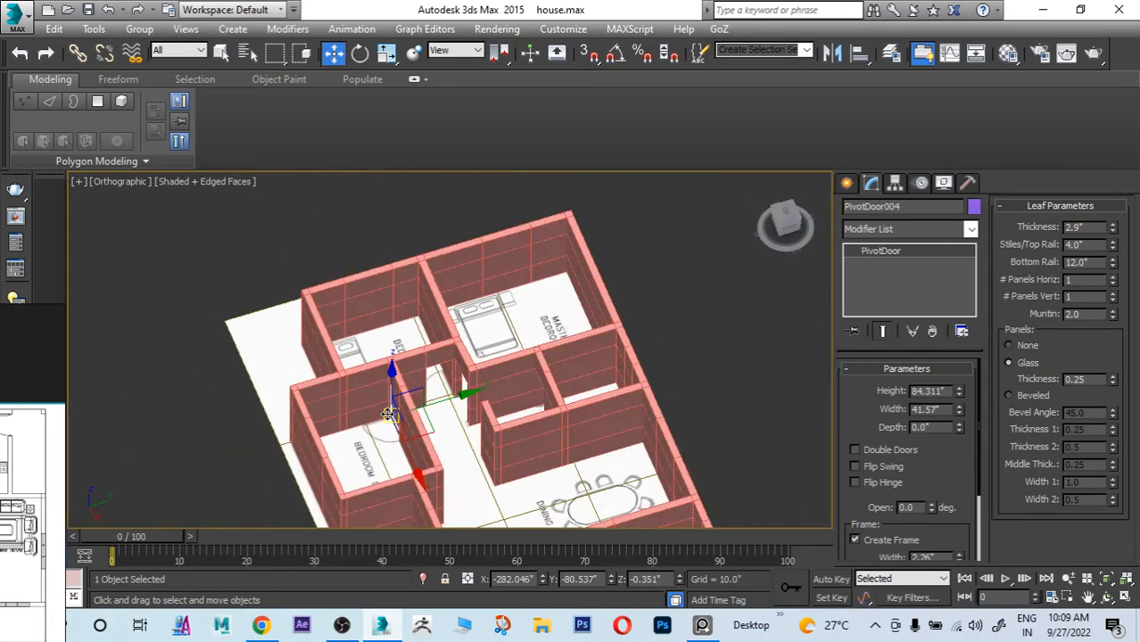
Step: Clone the Bedroom 02 door as an instance and move the copy along Y into the master bedroom doorway, at about 14.98"
{"action": "key", "text": "ctrl+v"}
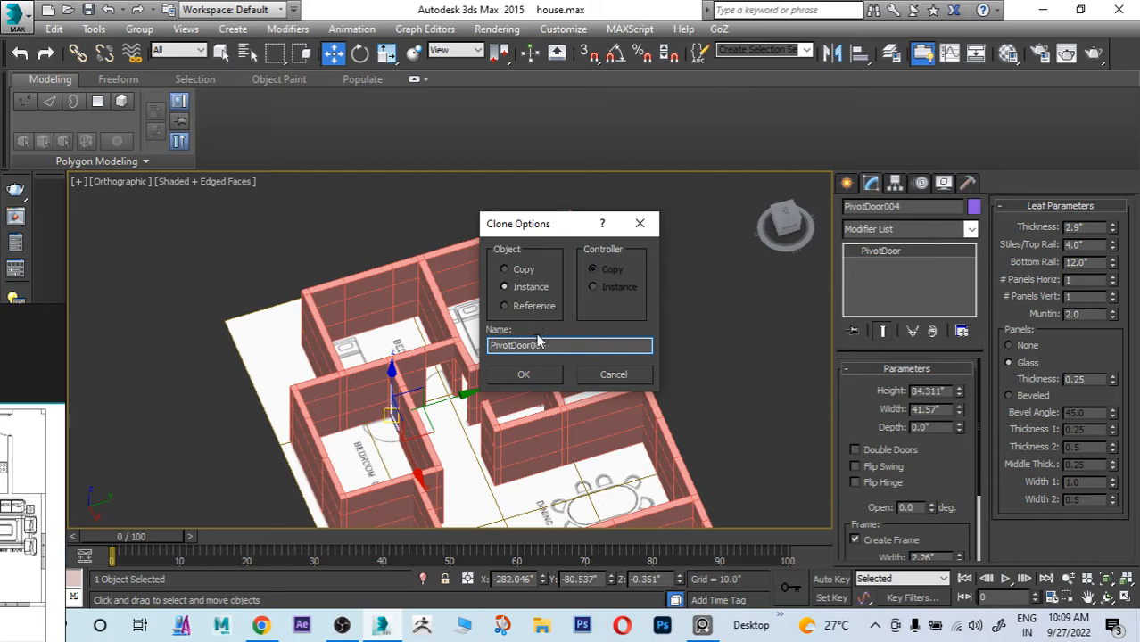
{"action": "left_click", "coordinate": [523, 375]}
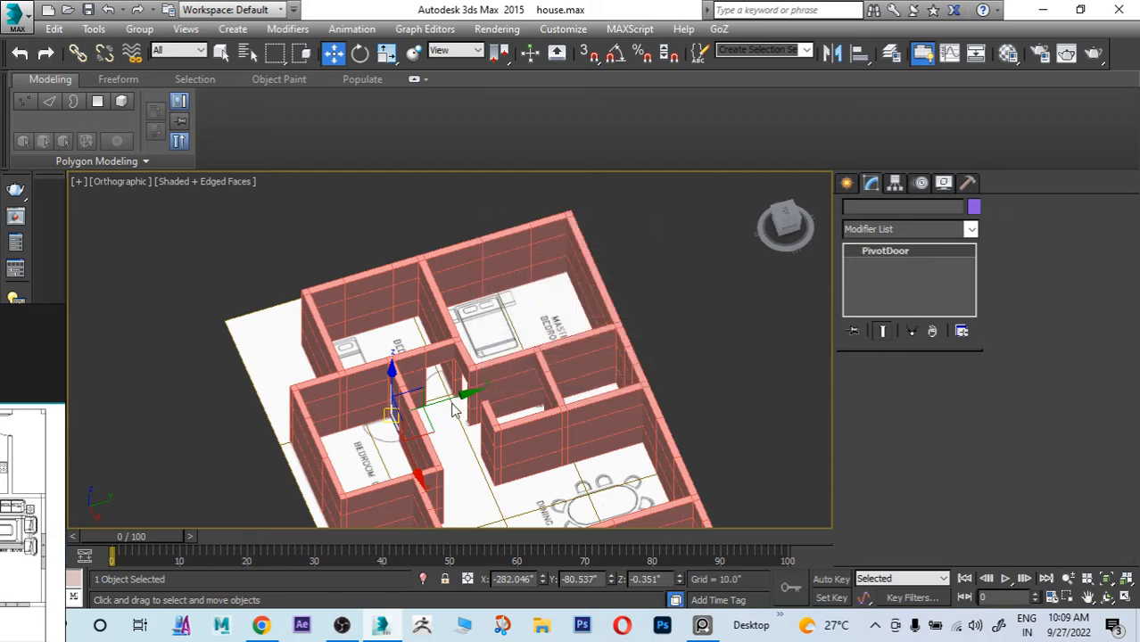
{"action": "left_click_drag", "start_coordinate": [464, 392], "coordinate": [532, 375]}
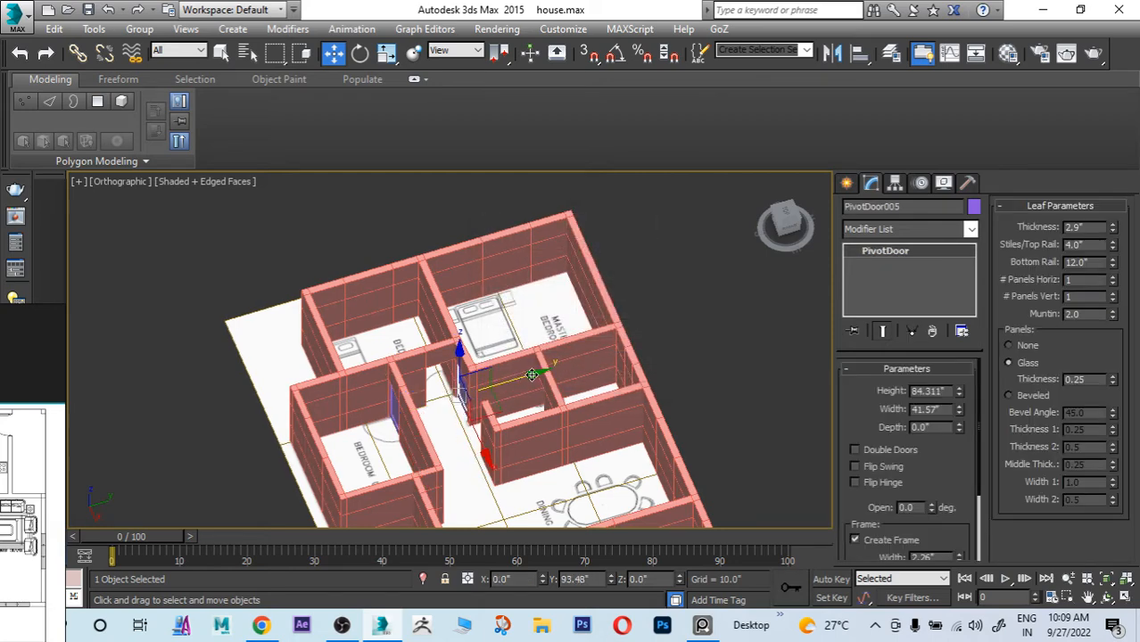
{"action": "scroll", "coordinate": [532, 375], "scroll_direction": "up", "scroll_amount": 10}
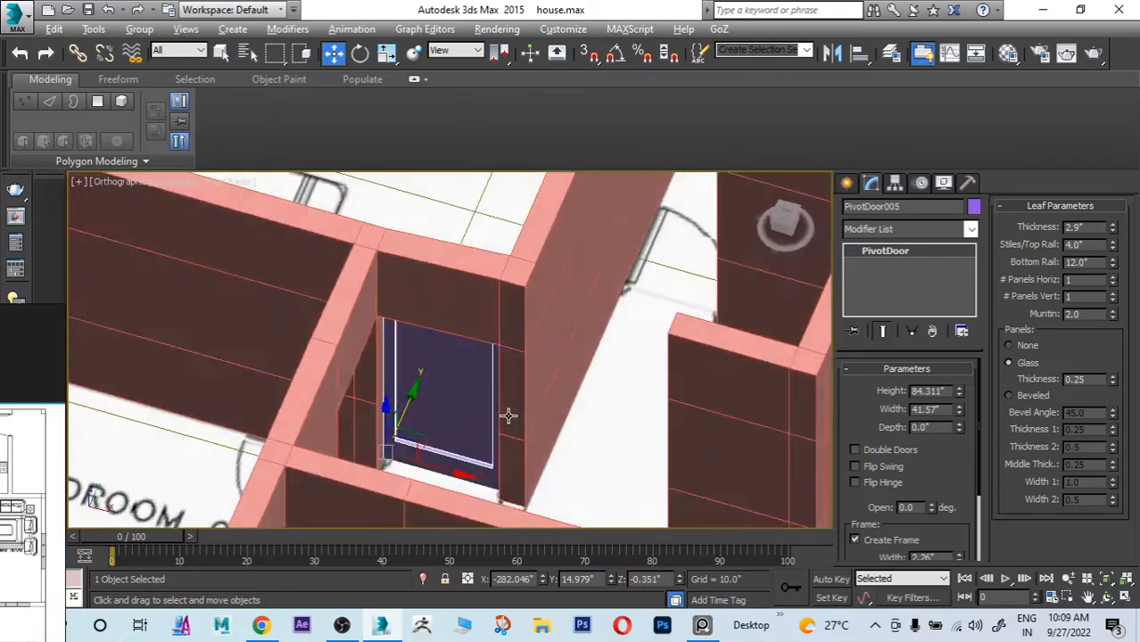
{"action": "middle_click_drag", "start_coordinate": [508, 415], "coordinate": [510, 424], "text": "alt"}
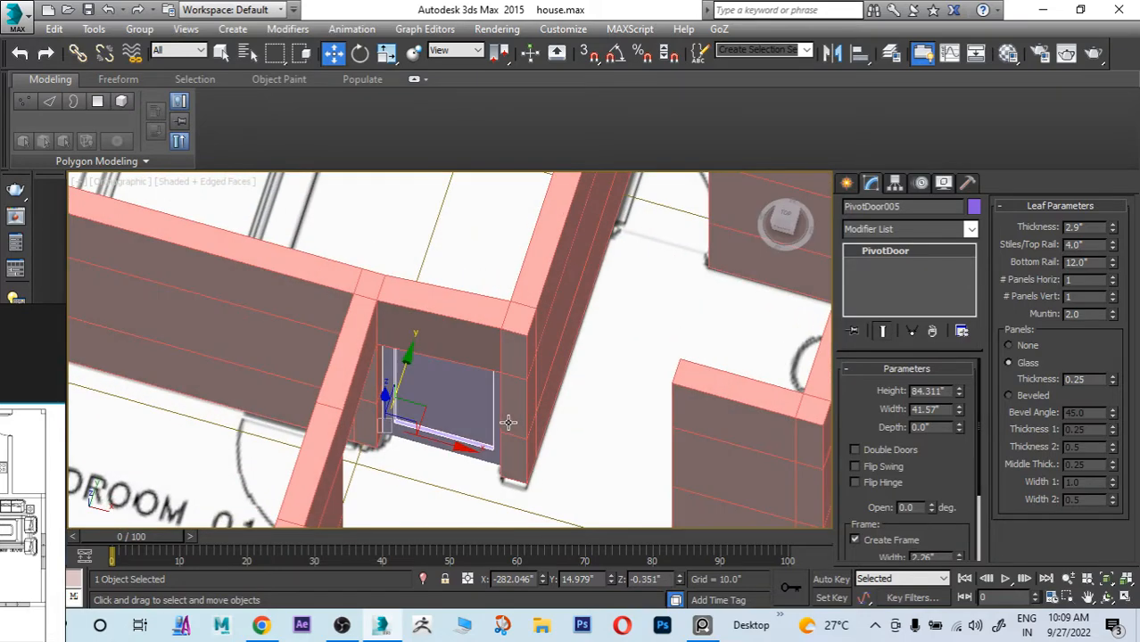
Step: Straighten the wall over the master bedroom doorway in the top view by lowering its end corner vertices to match the floor plan
{"action": "key", "text": "t"}
{"action": "middle_click_drag", "start_coordinate": [388, 326], "coordinate": [436, 437]}
{"action": "scroll", "coordinate": [387, 398], "scroll_direction": "up", "scroll_amount": 6}
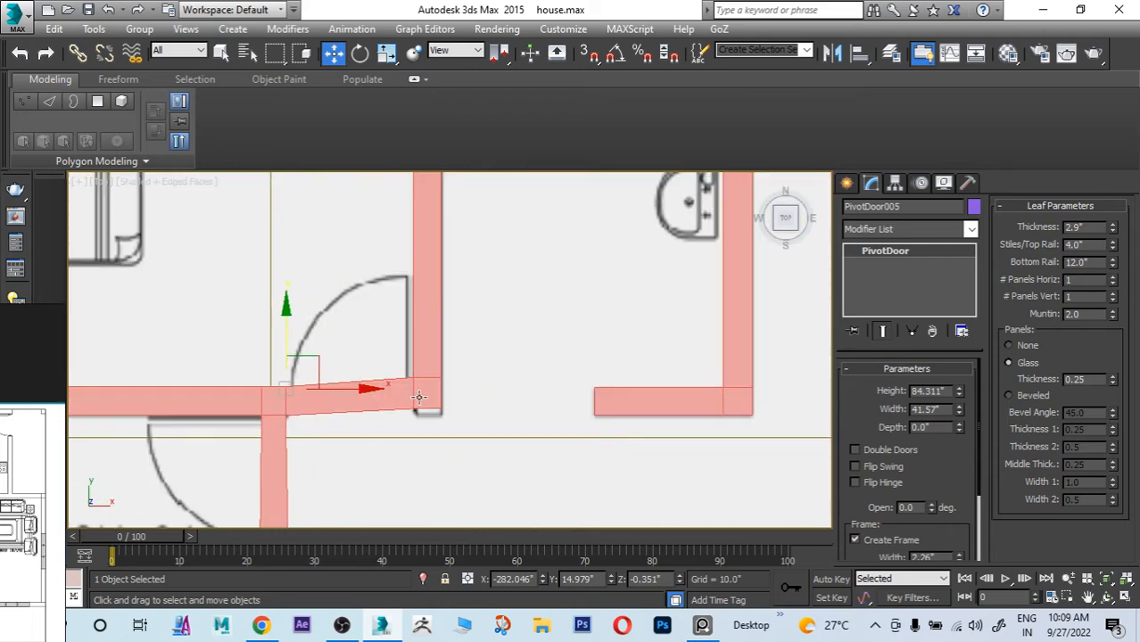
{"action": "left_click", "coordinate": [419, 397]}
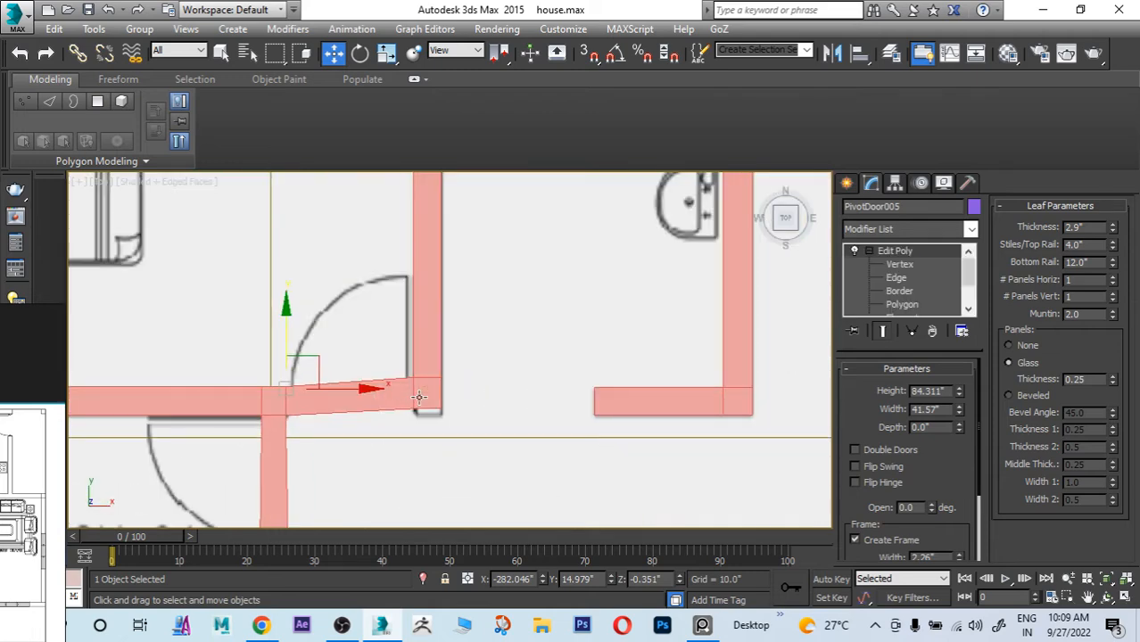
{"action": "scroll", "coordinate": [395, 407], "scroll_direction": "up", "scroll_amount": 3}
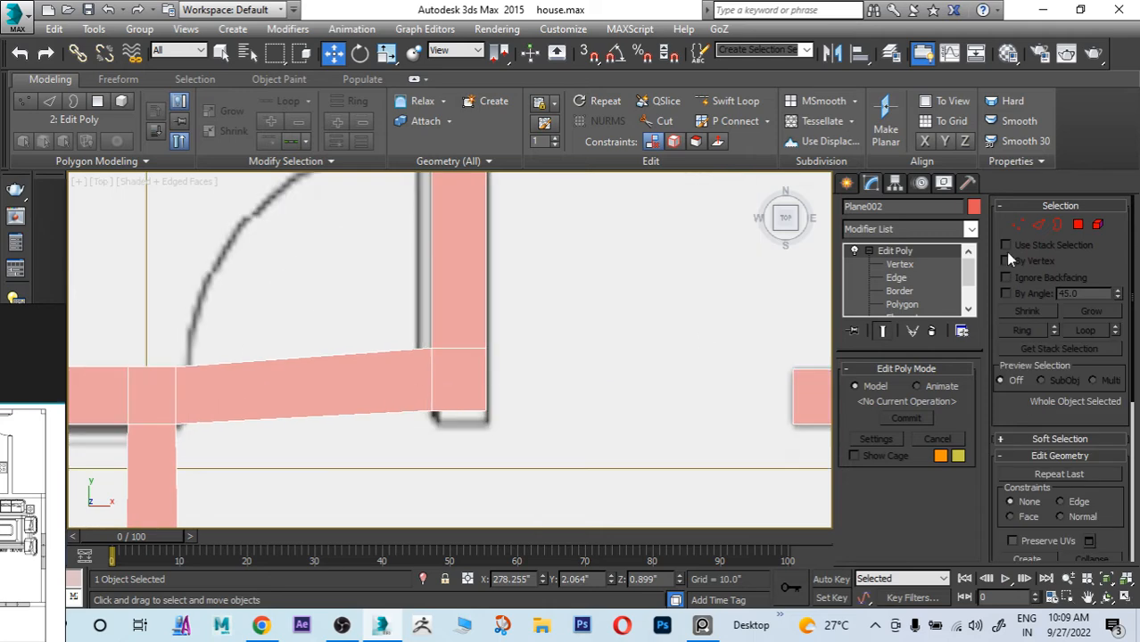
{"action": "left_click", "coordinate": [1018, 225]}
{"action": "left_click_drag", "start_coordinate": [376, 325], "coordinate": [558, 459]}
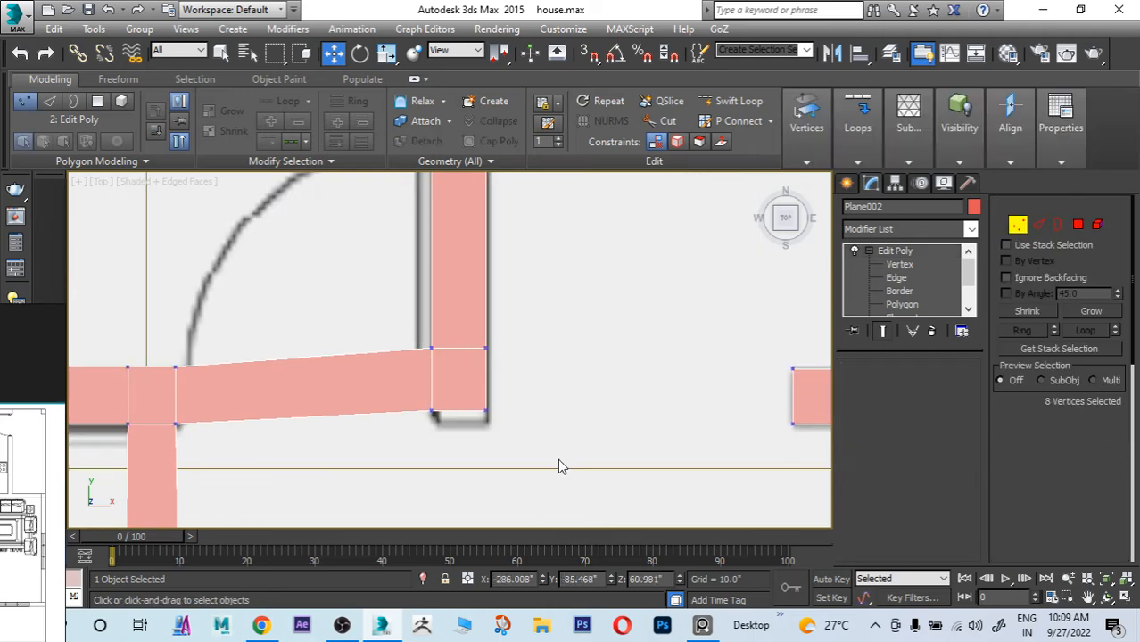
{"action": "left_click_drag", "start_coordinate": [458, 293], "coordinate": [464, 336]}
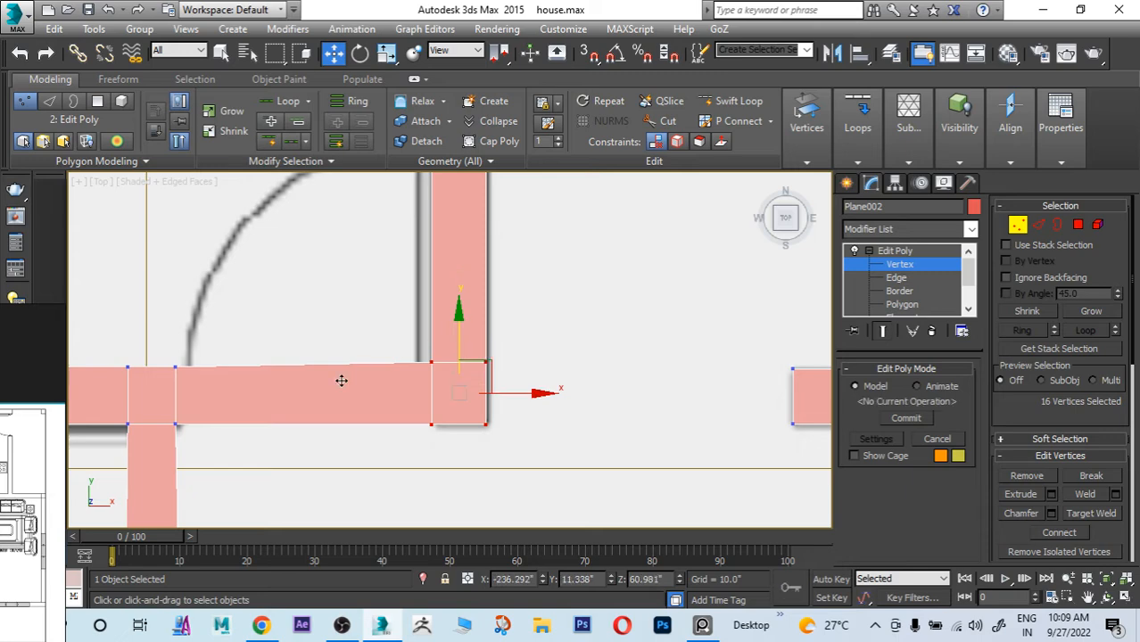
{"action": "left_click_drag", "start_coordinate": [352, 335], "coordinate": [524, 369]}
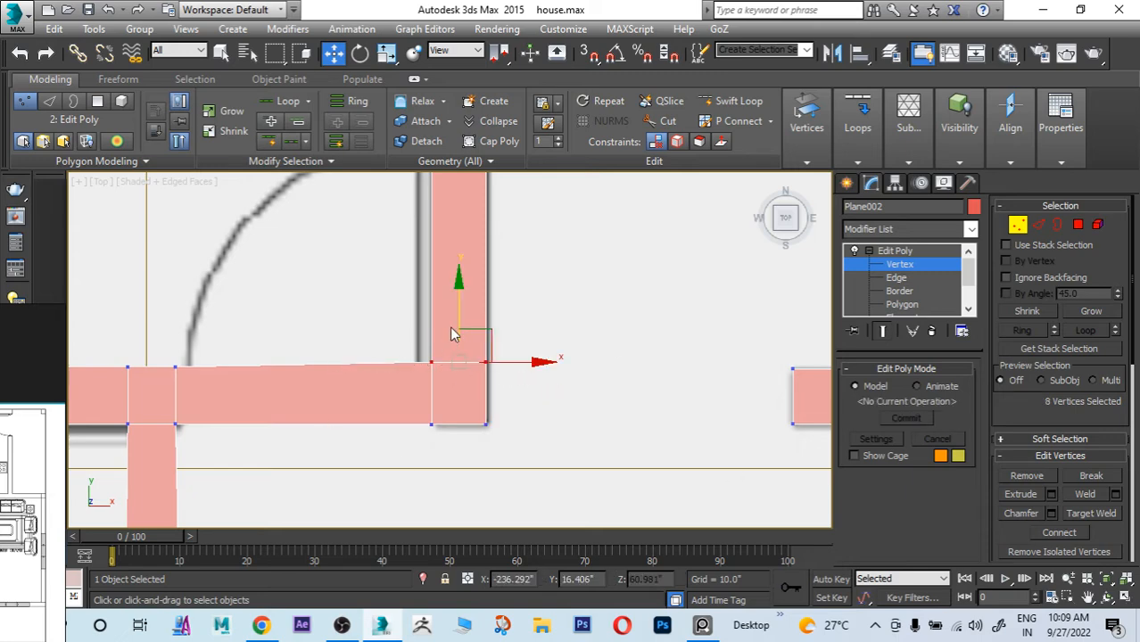
{"action": "left_click_drag", "start_coordinate": [456, 304], "coordinate": [460, 308]}
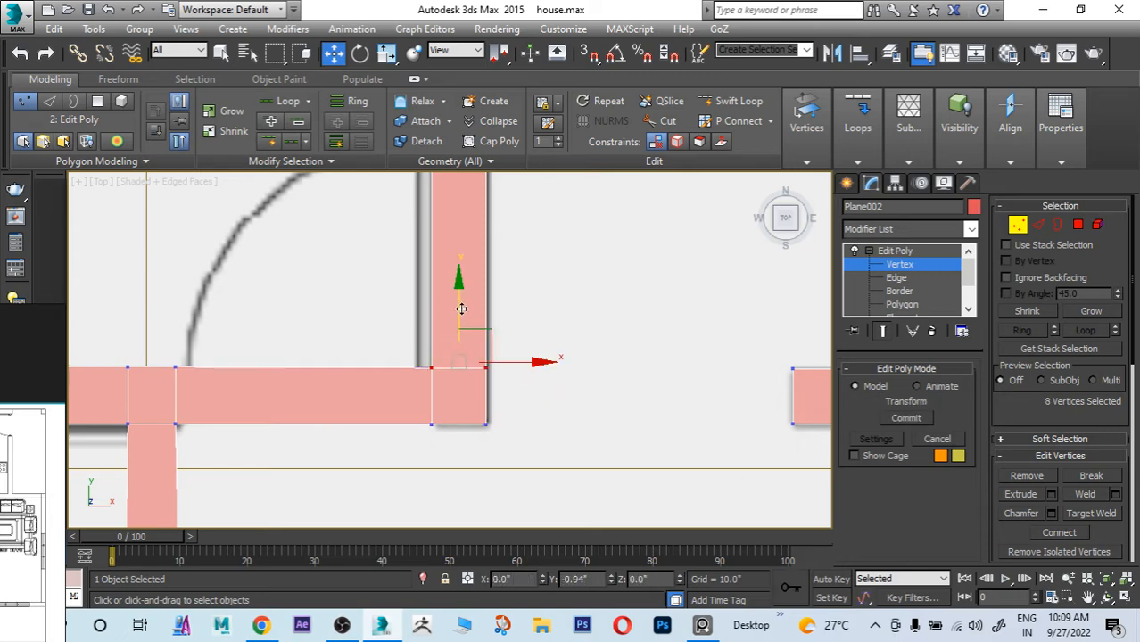
Step: Make the walls see-through and move the master bedroom door along Y to about 11.6", within the wall thickness
{"action": "key", "text": "alt+x"}
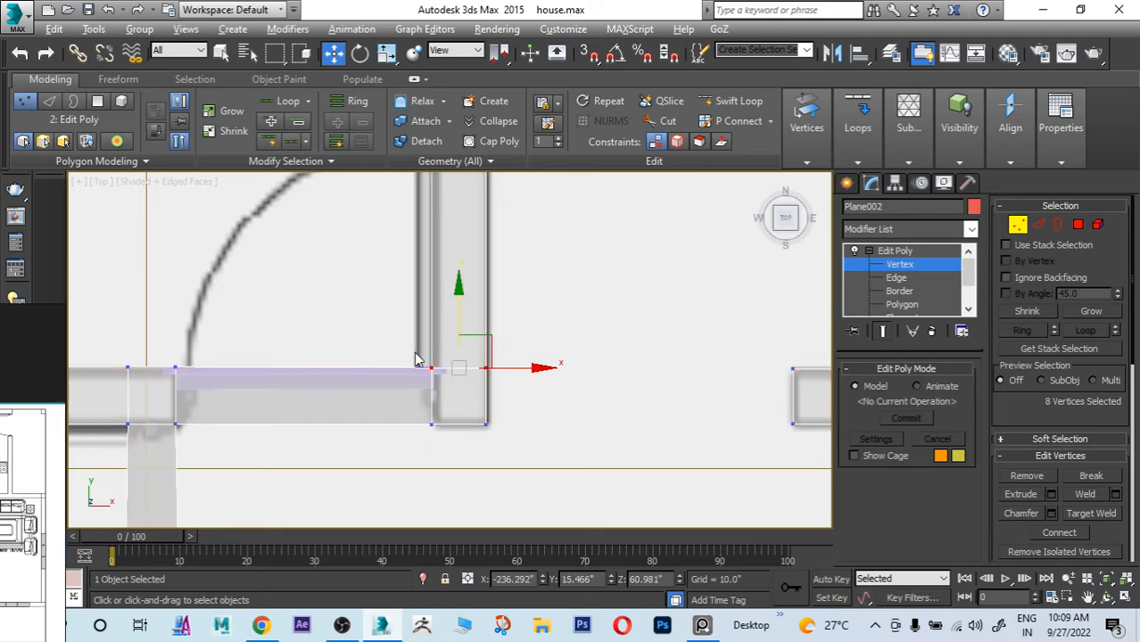
{"action": "left_click", "coordinate": [847, 184]}
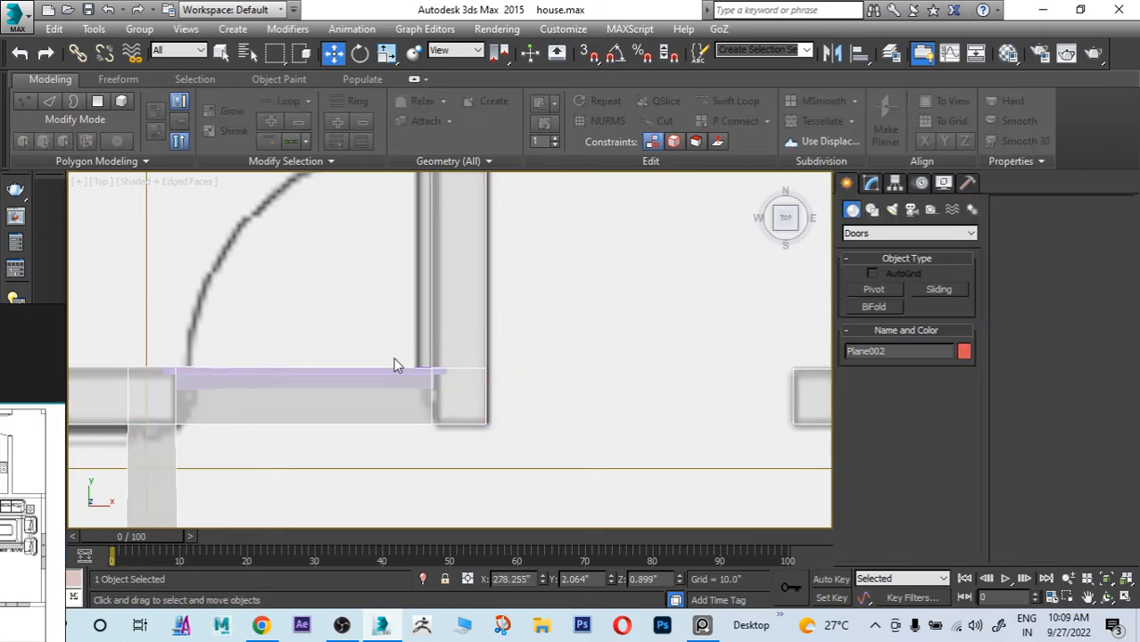
{"action": "key", "text": "F3"}
{"action": "left_click", "coordinate": [389, 380]}
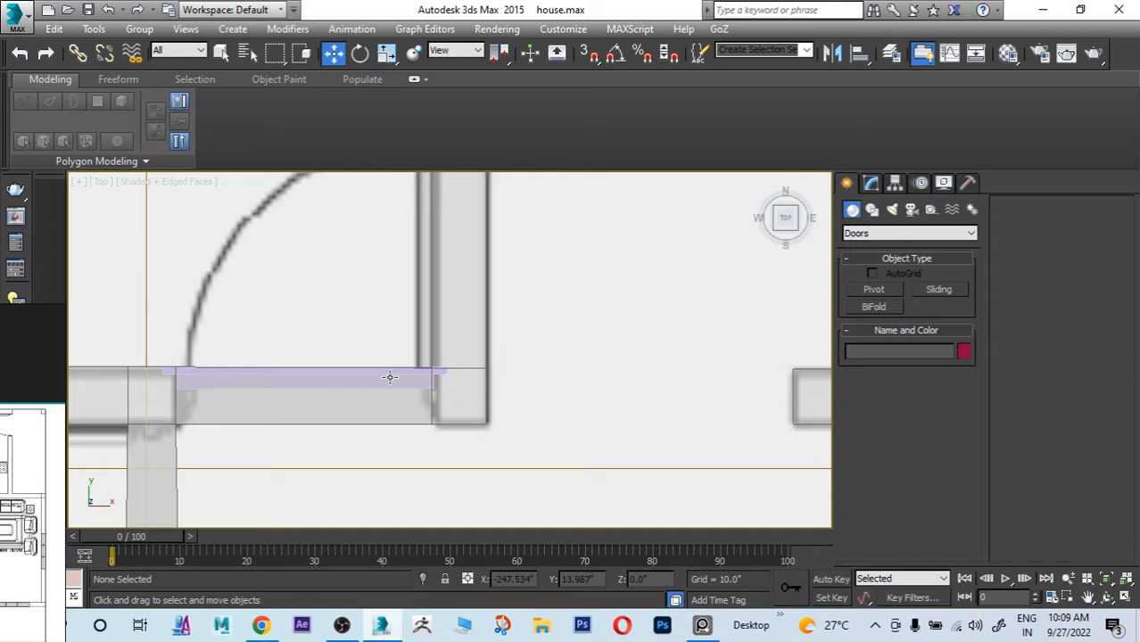
{"action": "key", "text": "F3"}
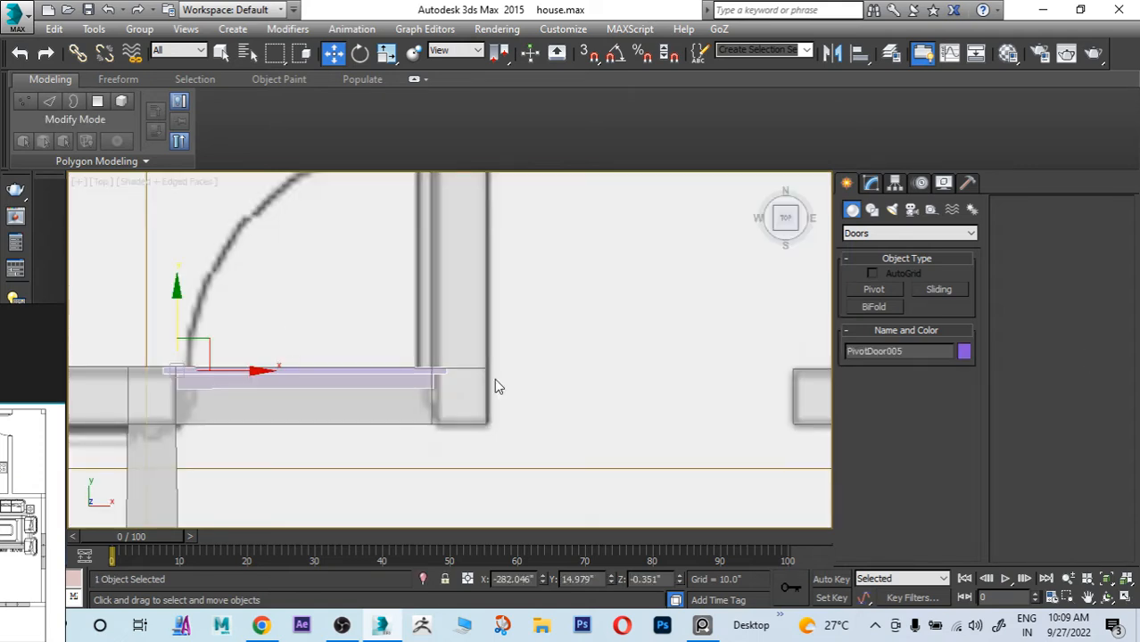
{"action": "left_click_drag", "start_coordinate": [176, 291], "coordinate": [178, 312]}
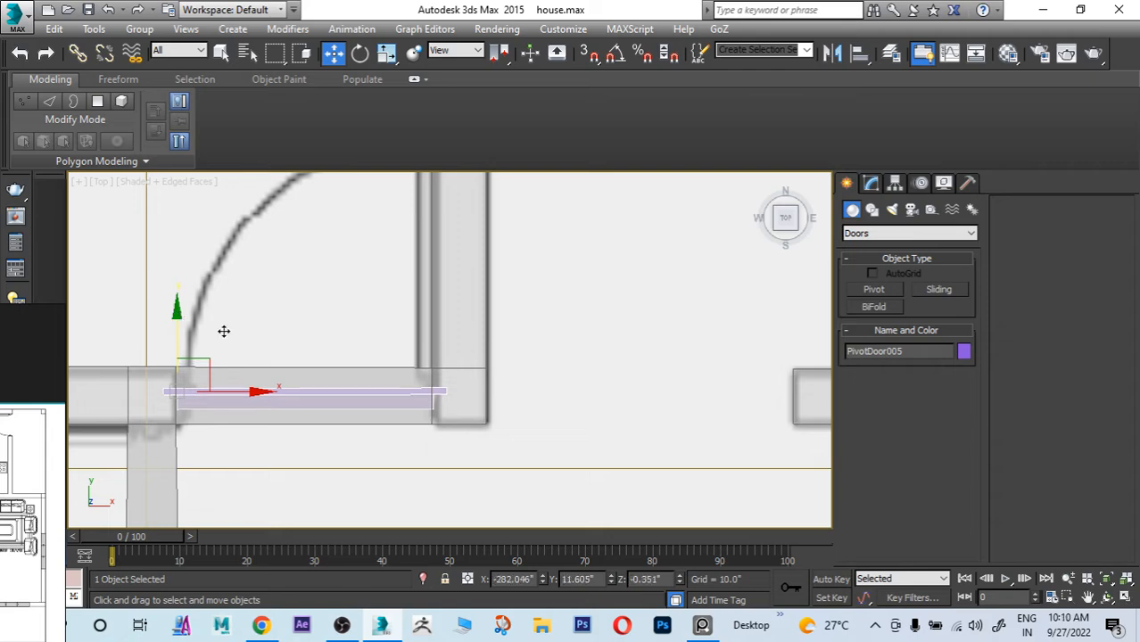
Step: Move the wall vertices at the hinge side of the master bedroom doorway along X to about -280.73"
{"action": "scroll", "coordinate": [317, 330], "scroll_direction": "down", "scroll_amount": 8}
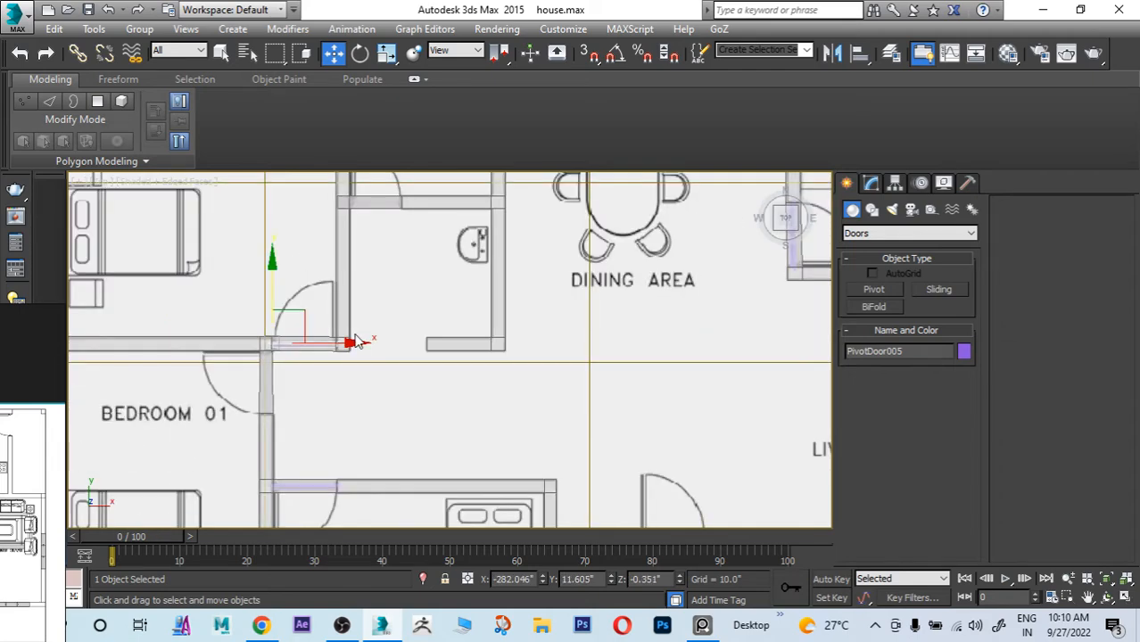
{"action": "scroll", "coordinate": [356, 341], "scroll_direction": "down", "scroll_amount": 2}
{"action": "scroll", "coordinate": [331, 350], "scroll_direction": "up", "scroll_amount": 7}
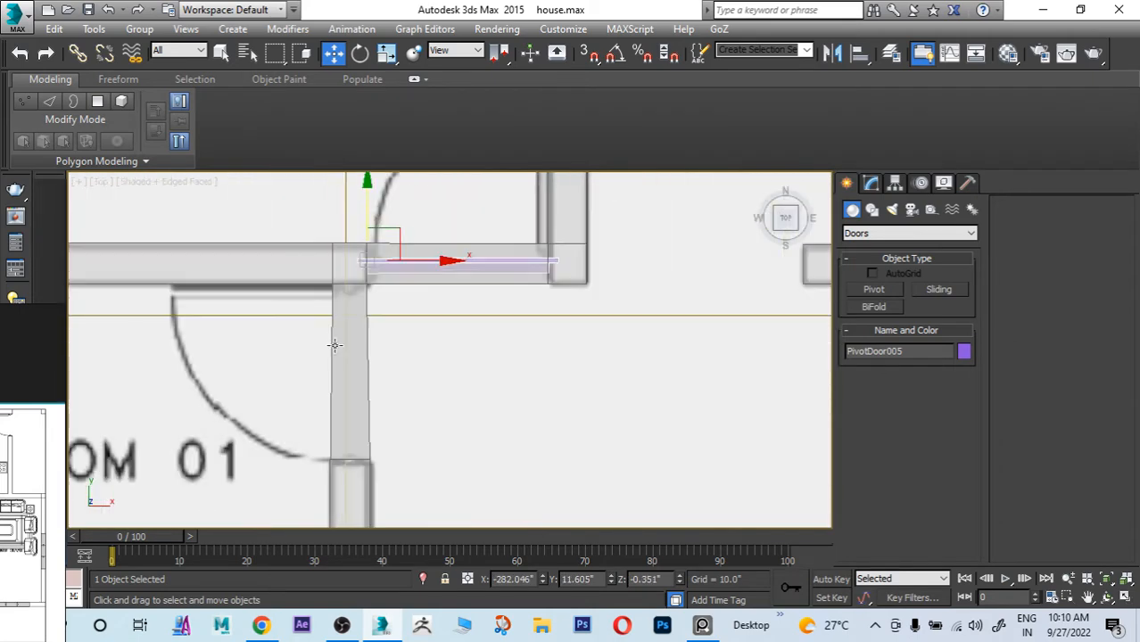
{"action": "left_click", "coordinate": [349, 350]}
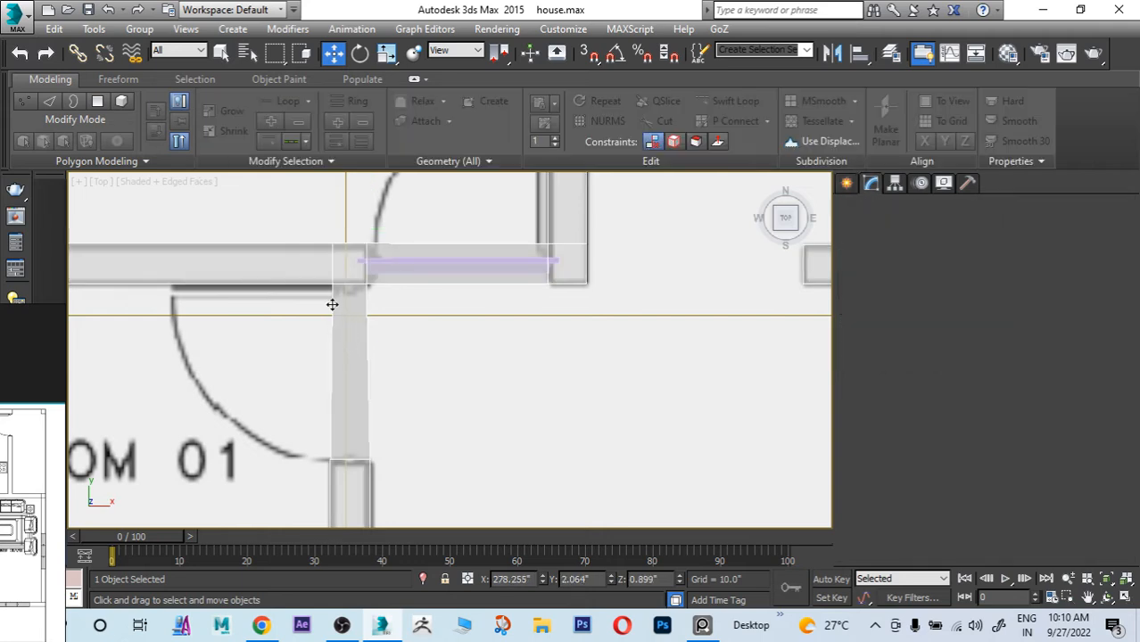
{"action": "key", "text": "1"}
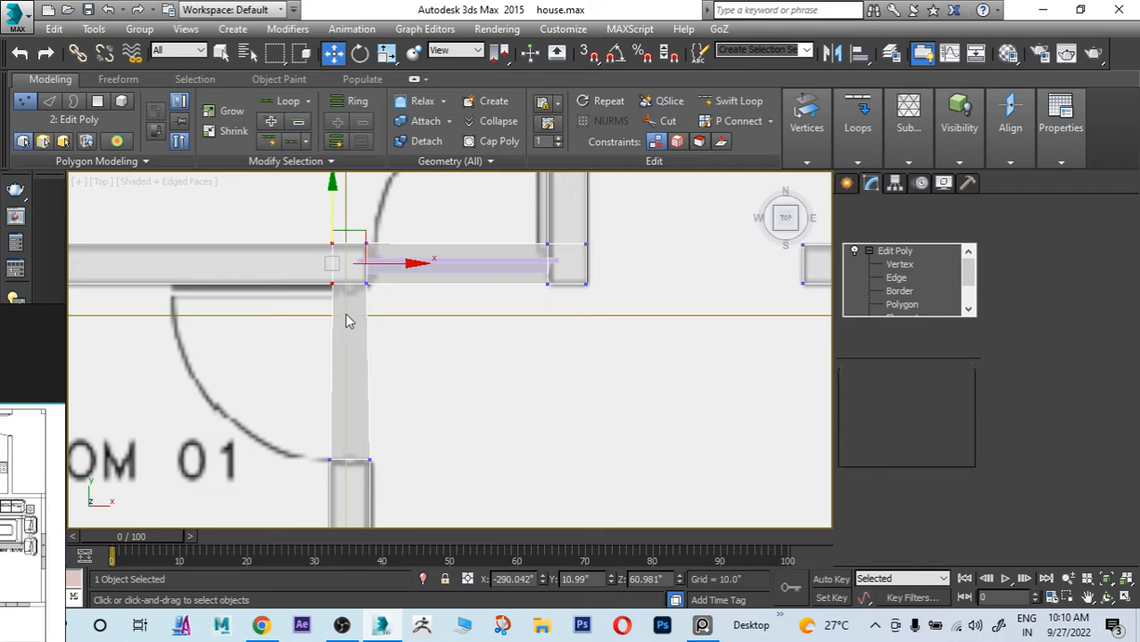
{"action": "left_click_drag", "start_coordinate": [415, 266], "coordinate": [410, 266]}
{"action": "key", "text": "ctrl+z"}
{"action": "scroll", "coordinate": [375, 277], "scroll_direction": "up", "scroll_amount": 4}
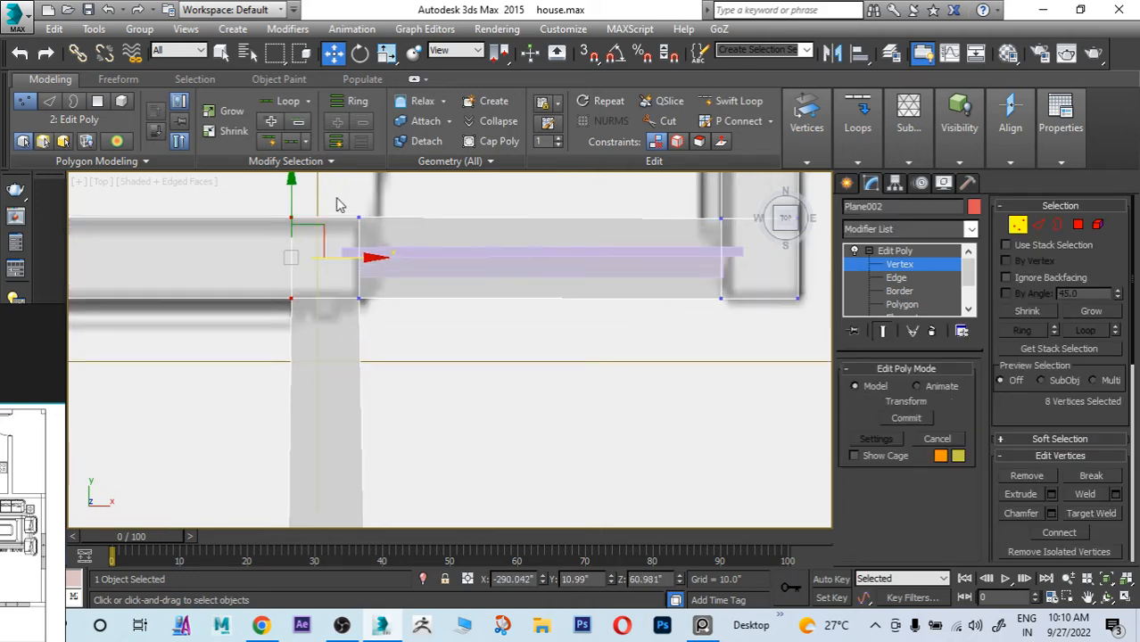
{"action": "left_click", "coordinate": [400, 321]}
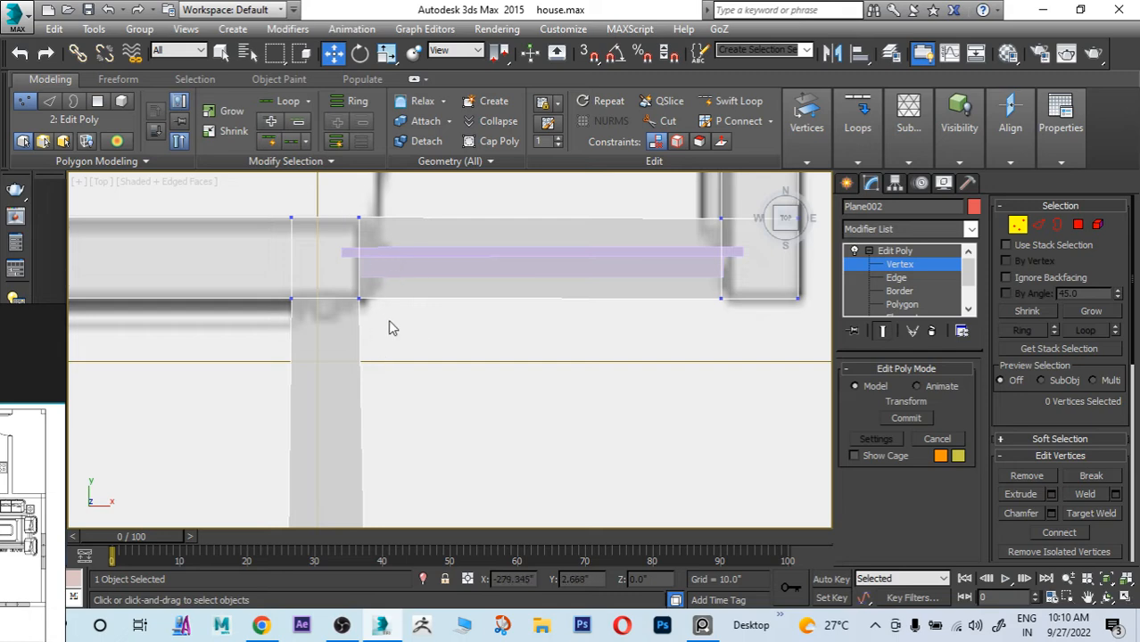
{"action": "left_click_drag", "start_coordinate": [339, 194], "coordinate": [409, 379]}
{"action": "left_click_drag", "start_coordinate": [437, 259], "coordinate": [442, 264]}
{"action": "scroll", "coordinate": [448, 324], "scroll_direction": "down", "scroll_amount": 2}
{"action": "mouse_move", "coordinate": [422, 358]}
{"action": "middle_mouse_down"}
{"action": "mouse_move", "coordinate": [432, 257]}
{"action": "mouse_move", "coordinate": [440, 356]}
{"action": "middle_mouse_up"}
{"action": "scroll", "coordinate": [433, 259], "scroll_direction": "down", "scroll_amount": 2}
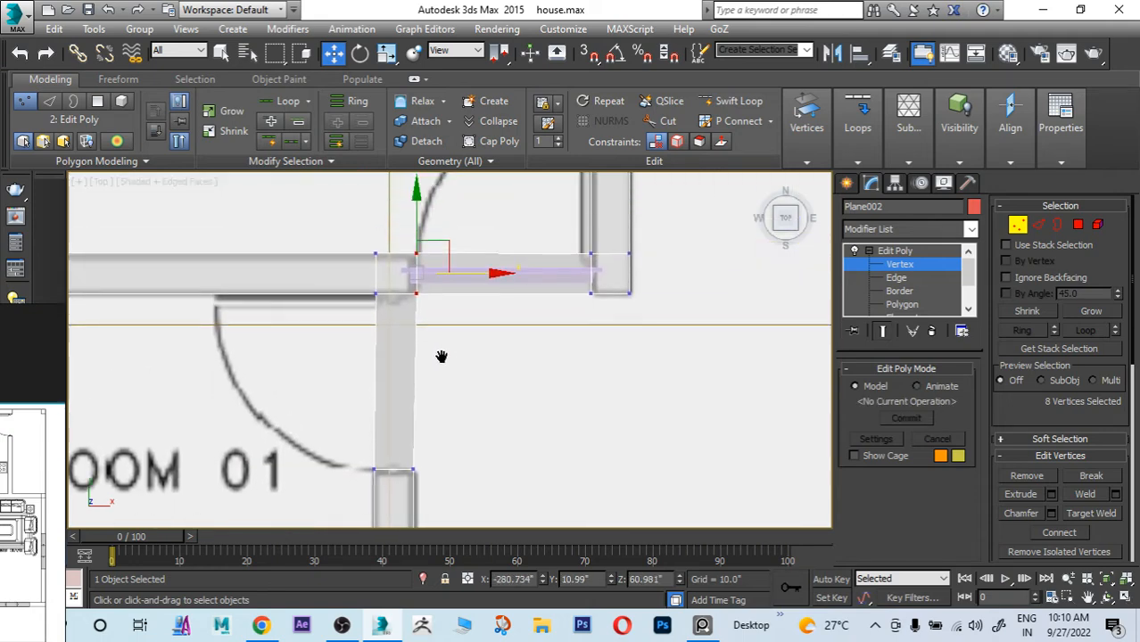
{"action": "left_click", "coordinate": [846, 186]}
Step: Finish editing the wall vertices, turn off the walls' see-through display and clone the master bedroom door as an instance
{"action": "left_click", "coordinate": [494, 323]}
{"action": "left_click", "coordinate": [499, 277]}
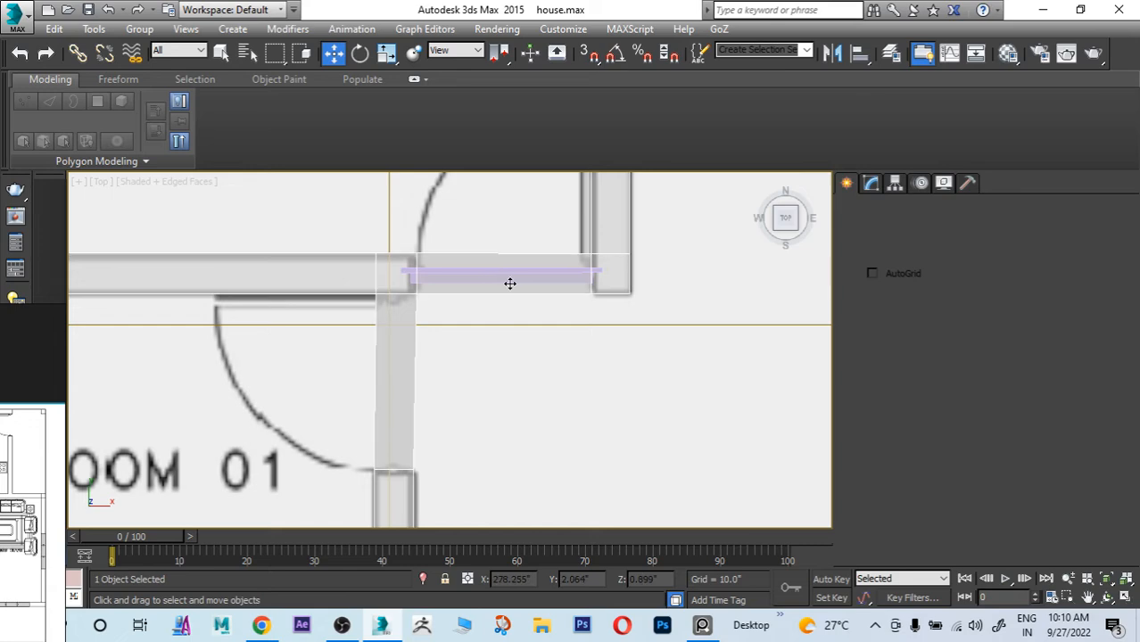
{"action": "scroll", "coordinate": [510, 283], "scroll_direction": "up", "scroll_amount": 1}
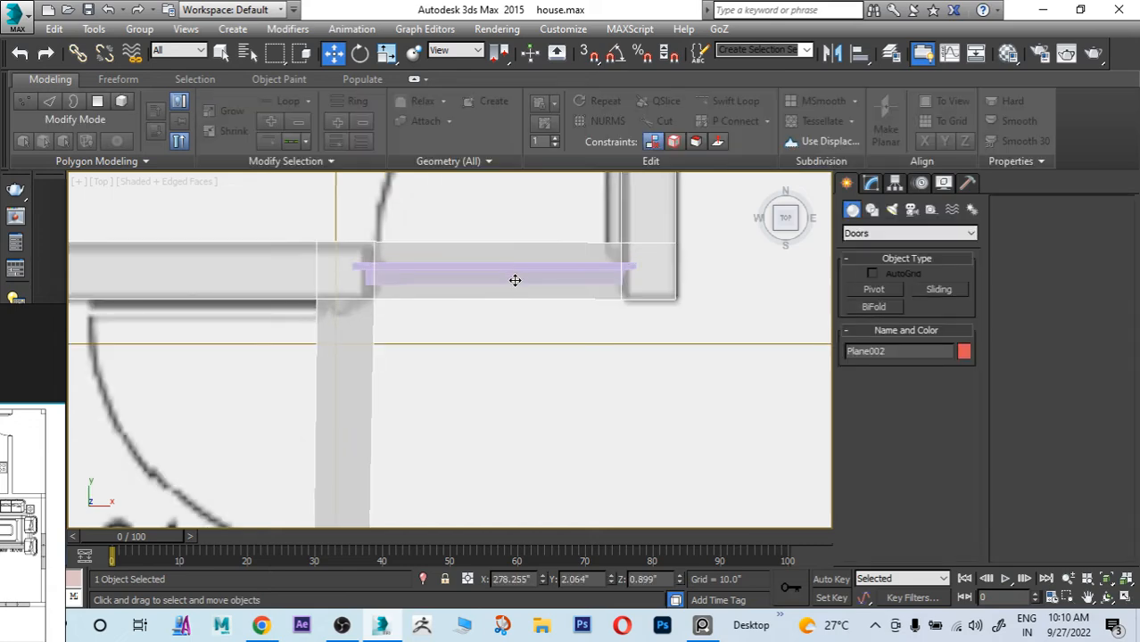
{"action": "key", "text": "p"}
{"action": "scroll", "coordinate": [466, 361], "scroll_direction": "down", "scroll_amount": 5}
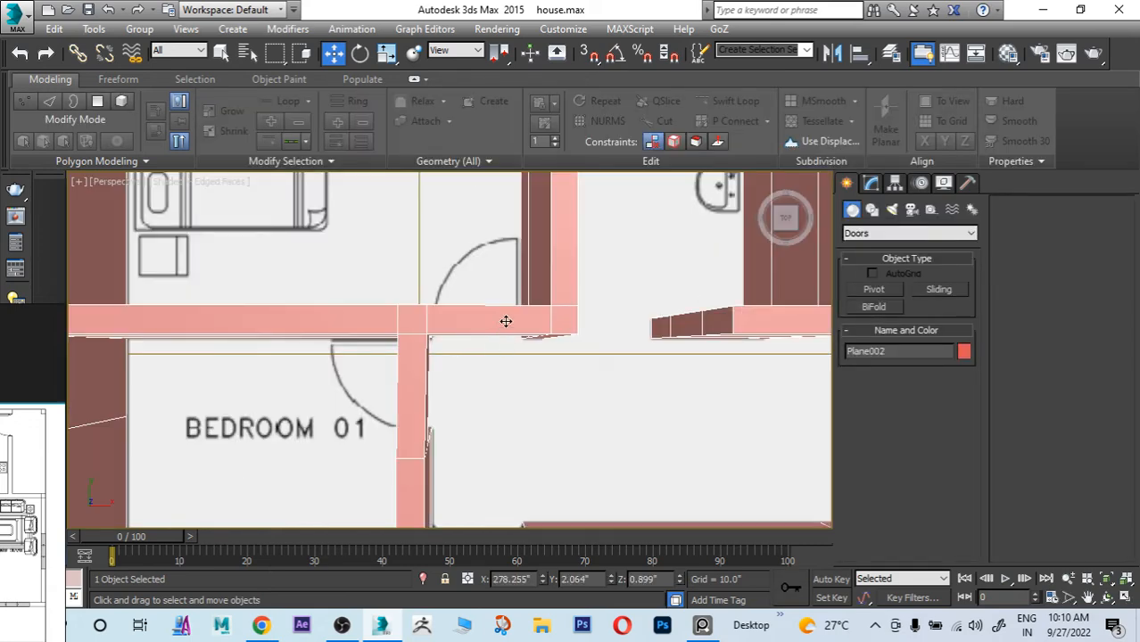
{"action": "middle_click_drag", "start_coordinate": [506, 321], "coordinate": [406, 408], "text": "alt"}
{"action": "left_click", "coordinate": [448, 389]}
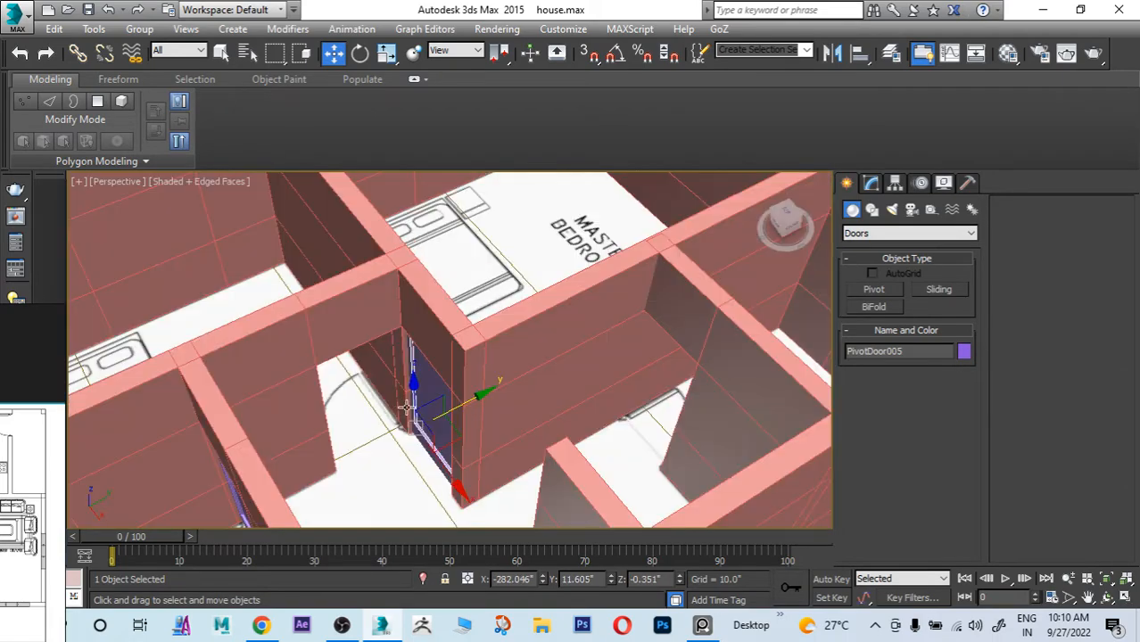
{"action": "scroll", "coordinate": [406, 408], "scroll_direction": "up", "scroll_amount": 4}
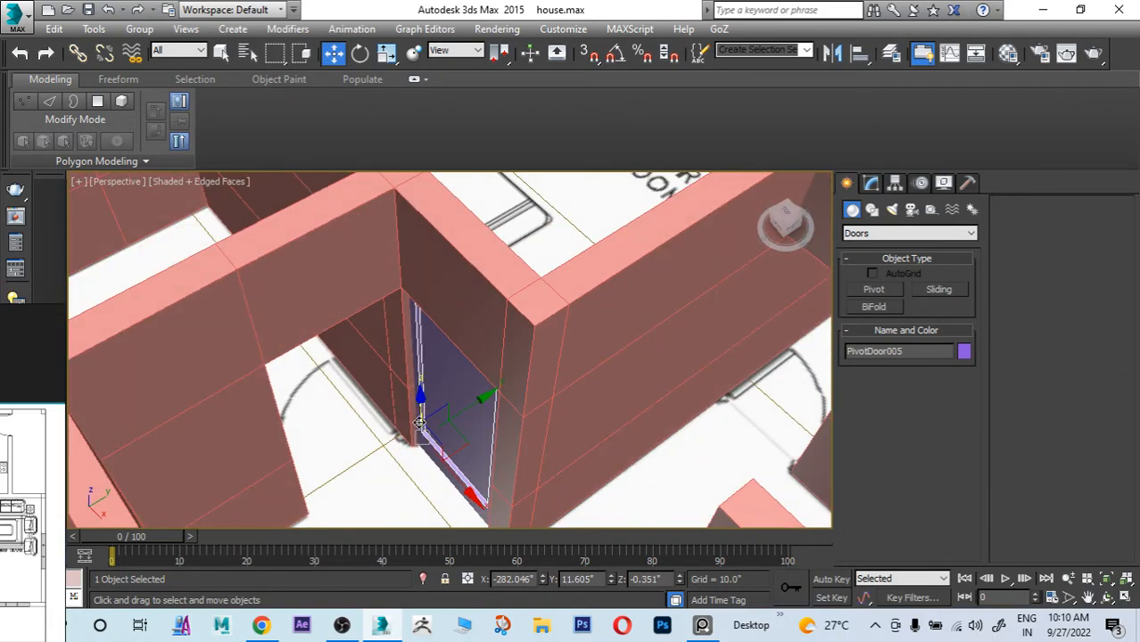
{"action": "key", "text": "ctrl+v"}
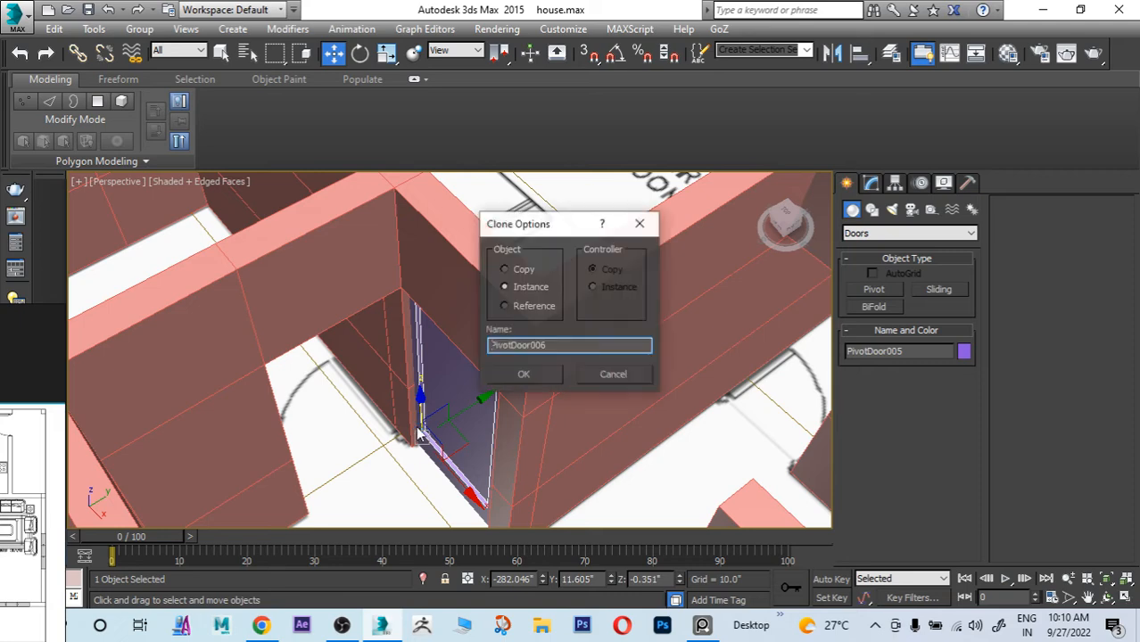
{"action": "left_click", "coordinate": [525, 376]}
Step: Turn on angle snap and rotate the copied door 90° about Z so it runs parallel to the Bedroom 01 doorway wall
{"action": "key", "text": "e"}
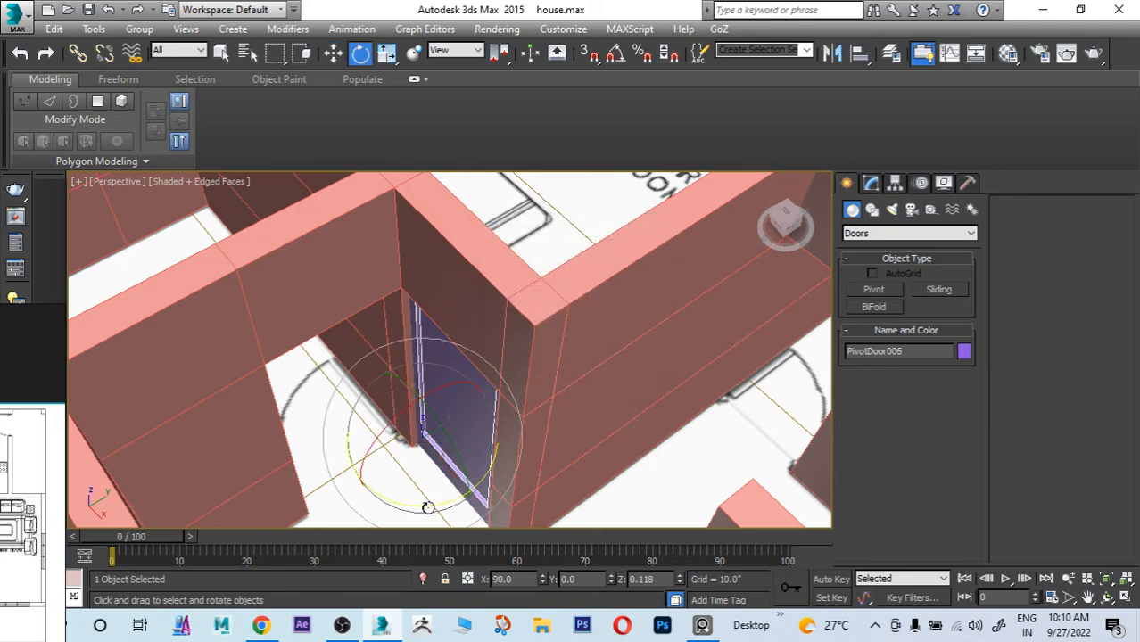
{"action": "left_click_drag", "start_coordinate": [415, 504], "coordinate": [433, 500]}
{"action": "key", "text": "ctrl+z"}
{"action": "left_click", "coordinate": [615, 53]}
{"action": "key", "text": "F3"}
{"action": "key", "text": "F3"}
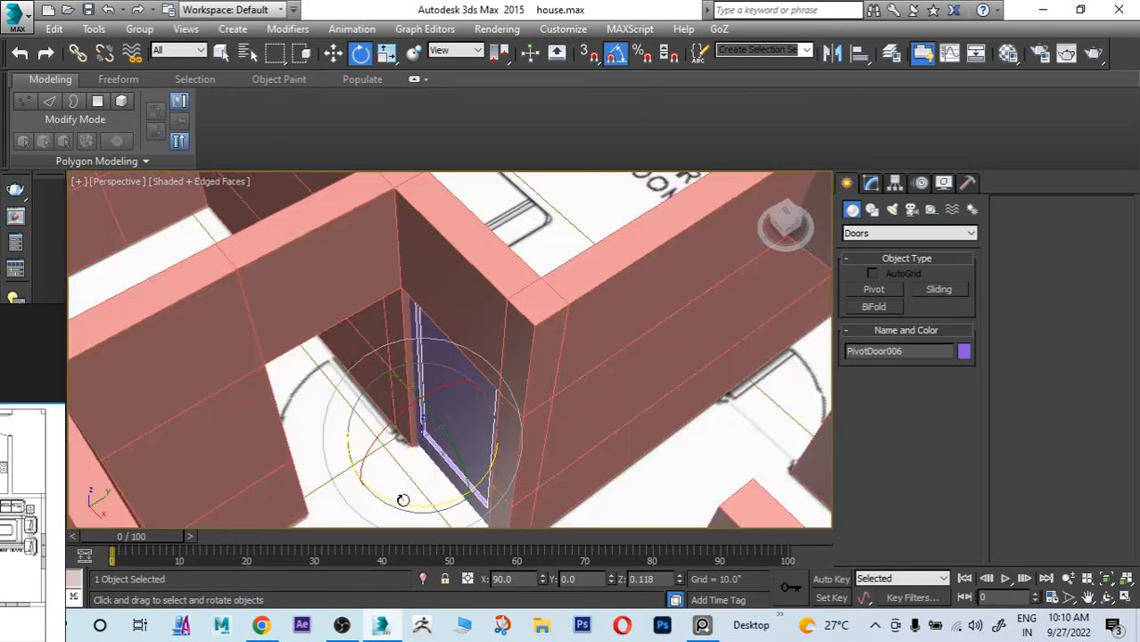
{"action": "left_click_drag", "start_coordinate": [412, 502], "coordinate": [408, 498]}
{"action": "key", "text": "w"}
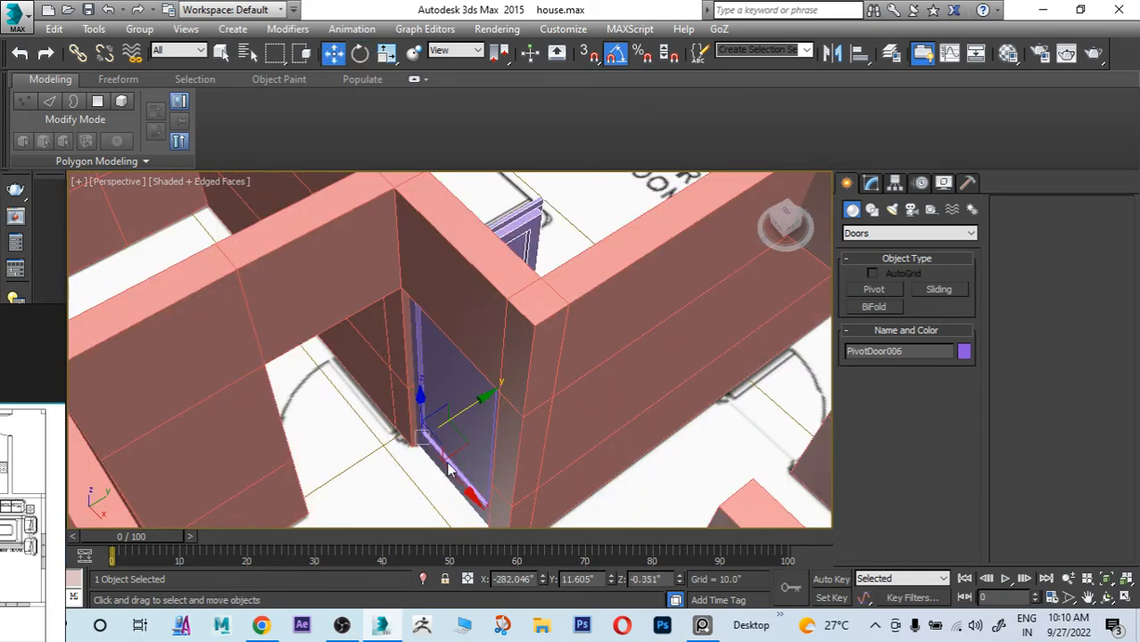
Step: Turn off angle snap and move the rotated door copy along Y to about -29.02", beside the Bedroom 01 doorway
{"action": "left_click", "coordinate": [616, 55]}
{"action": "left_click_drag", "start_coordinate": [460, 416], "coordinate": [332, 482]}
{"action": "key", "text": "t"}
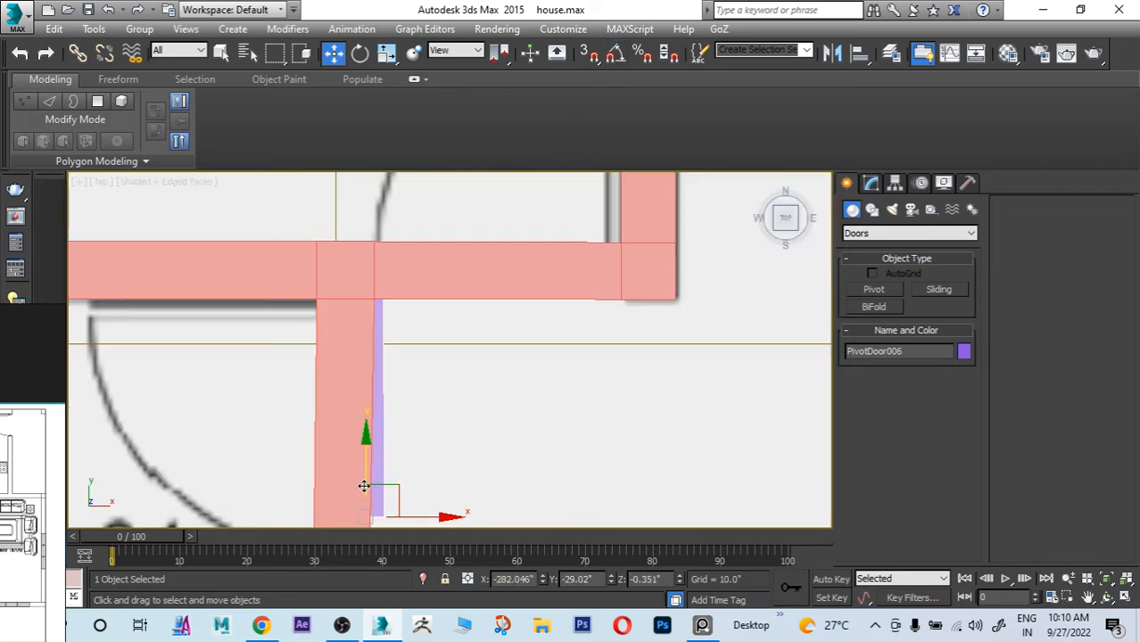
{"action": "scroll", "coordinate": [396, 472], "scroll_direction": "down", "scroll_amount": 3}
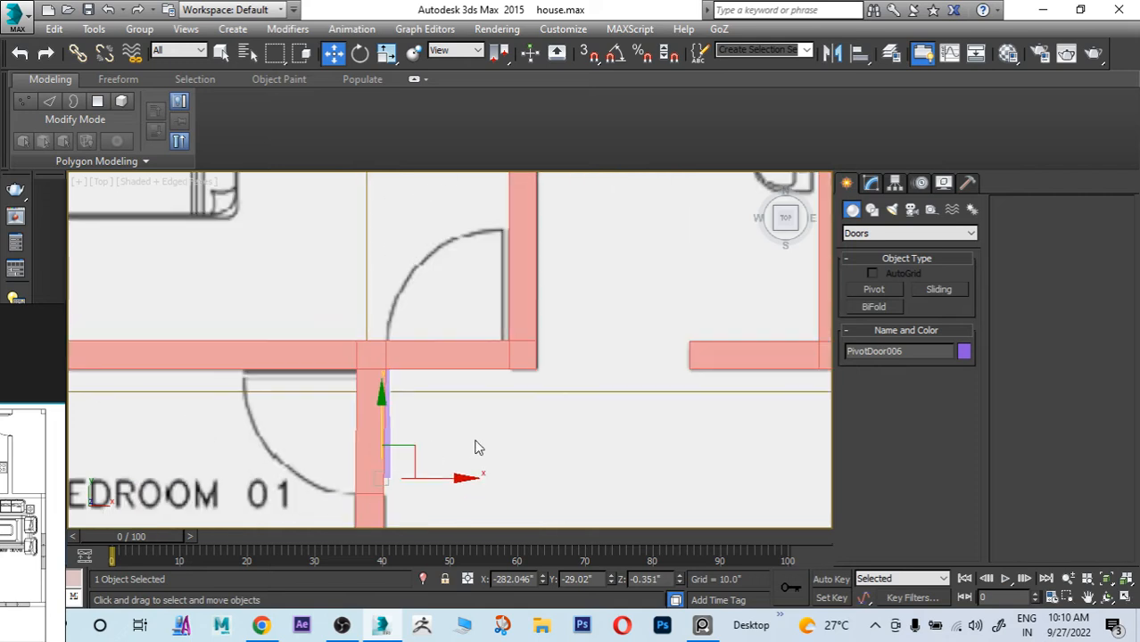
Step: Make the walls see-through and move the Bedroom 01 door into its opening at about X -287.45", Y -34.41"
{"action": "left_click", "coordinate": [399, 393]}
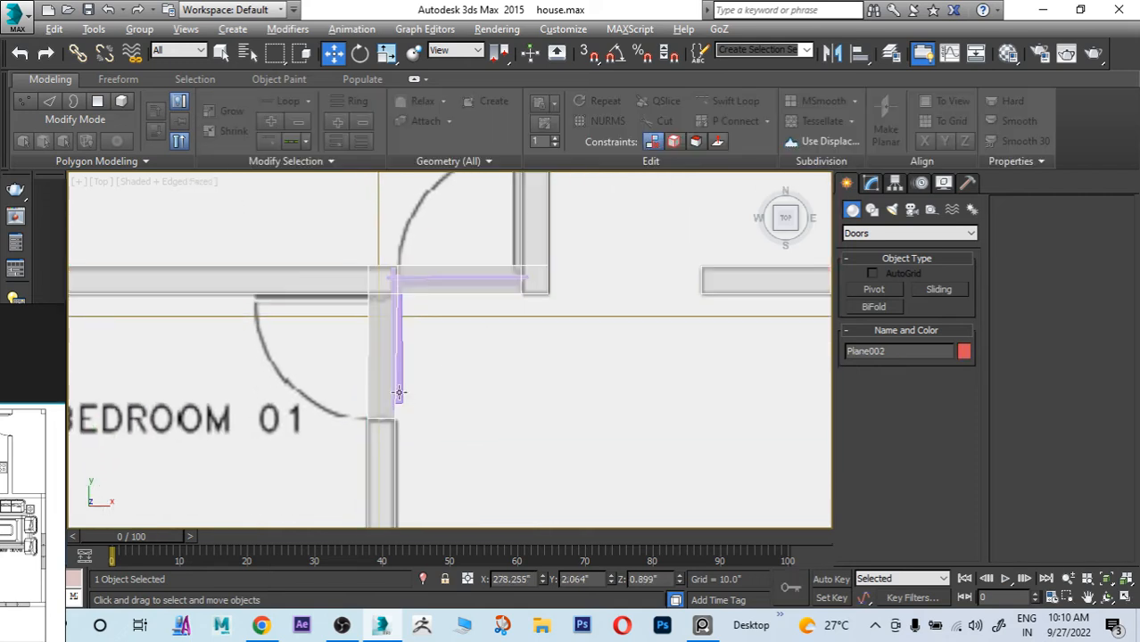
{"action": "left_click", "coordinate": [399, 393]}
{"action": "scroll", "coordinate": [441, 408], "scroll_direction": "up", "scroll_amount": 3}
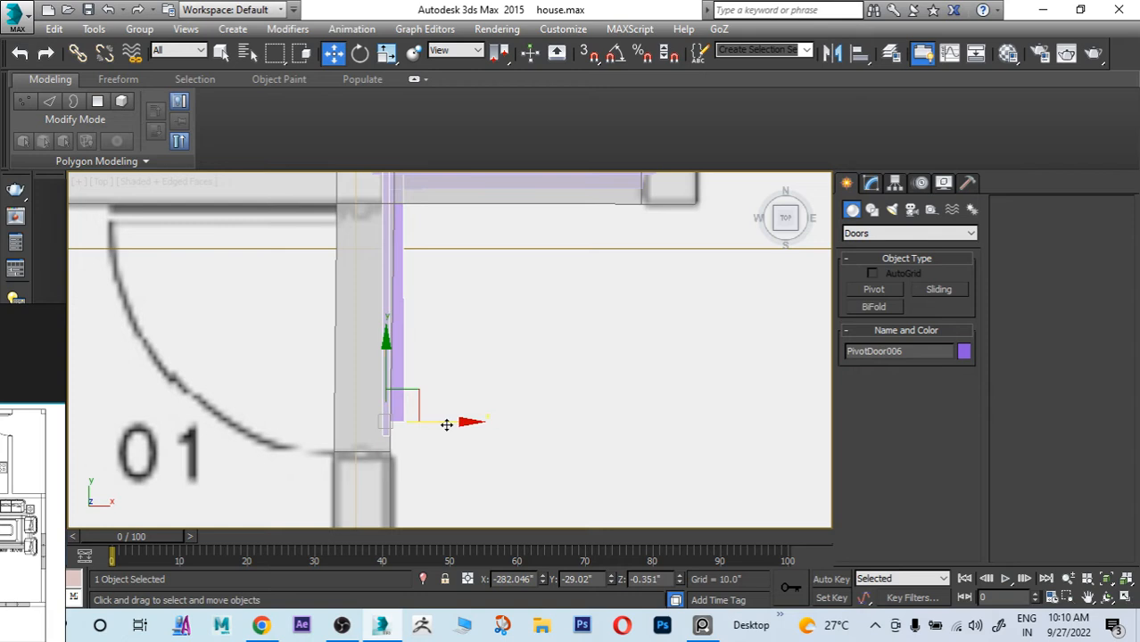
{"action": "left_click_drag", "start_coordinate": [425, 424], "coordinate": [415, 423]}
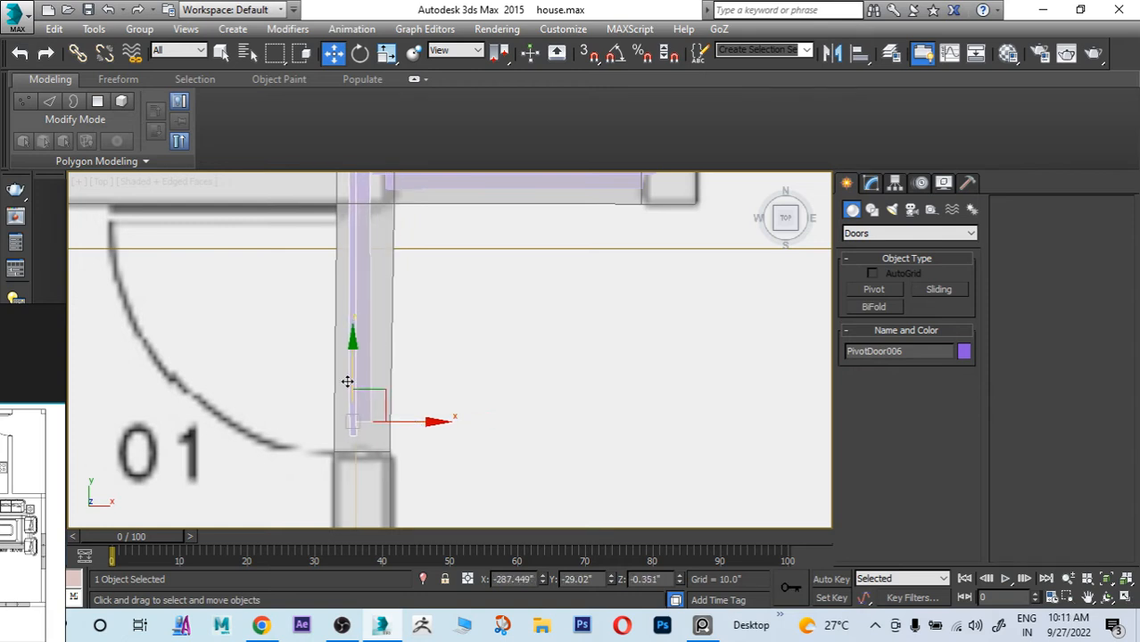
{"action": "left_click_drag", "start_coordinate": [350, 369], "coordinate": [356, 410]}
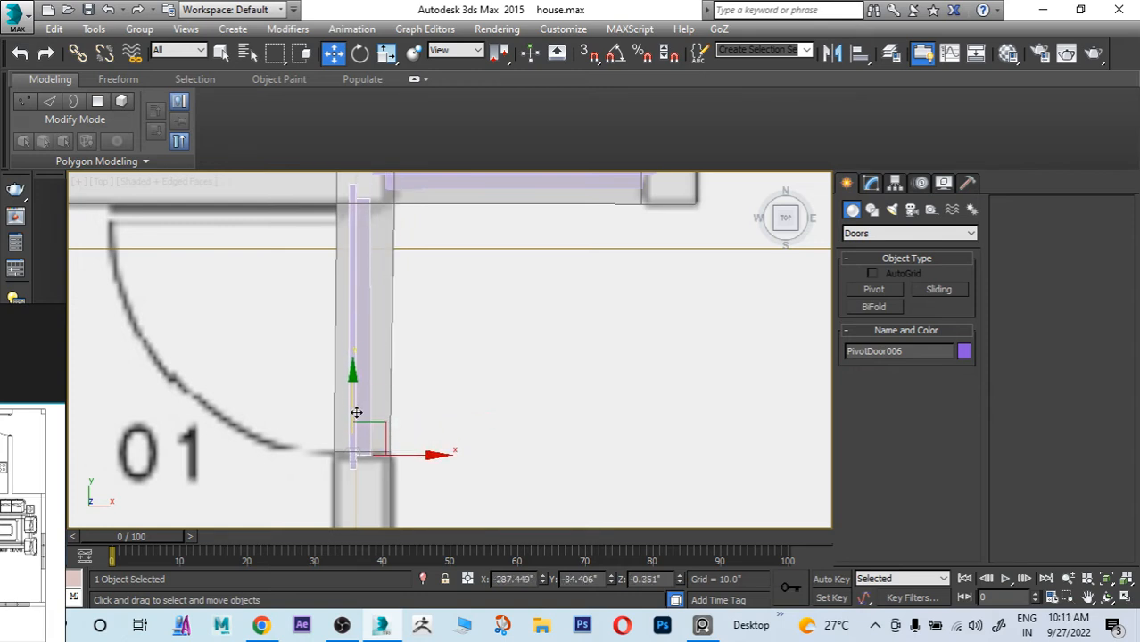
{"action": "scroll", "coordinate": [387, 425], "scroll_direction": "down", "scroll_amount": 2}
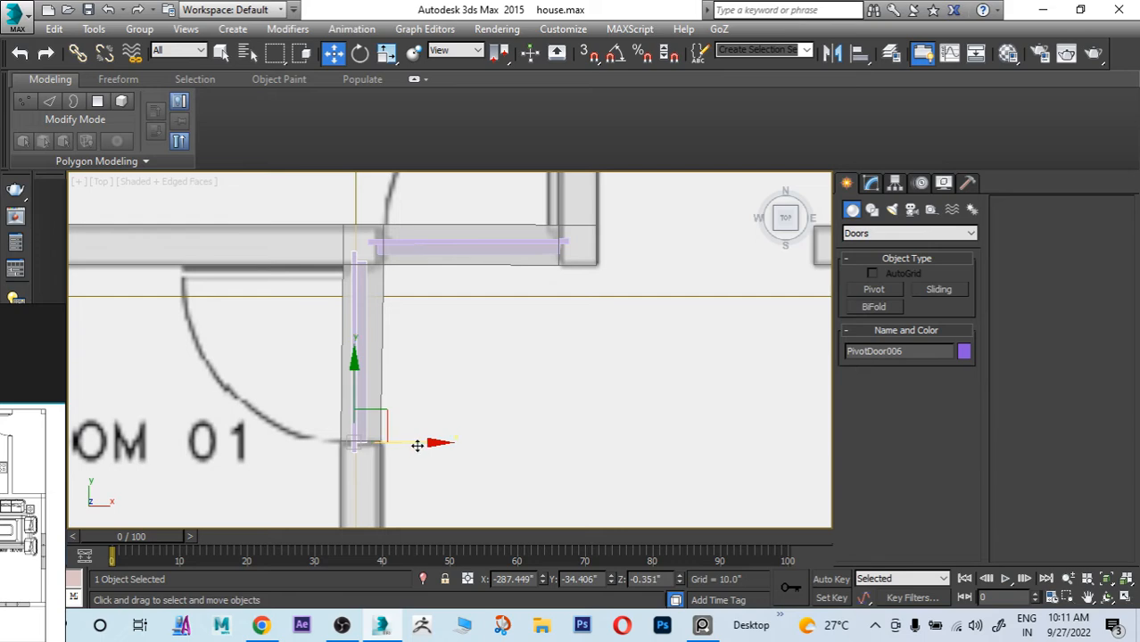
{"action": "left_click_drag", "start_coordinate": [417, 445], "coordinate": [414, 426]}
Step: Make the walls opaque again and examine the placed doors and the remaining doorways around the house
{"action": "middle_click_drag", "start_coordinate": [415, 425], "coordinate": [515, 360], "text": "alt"}
{"action": "left_click", "coordinate": [464, 389]}
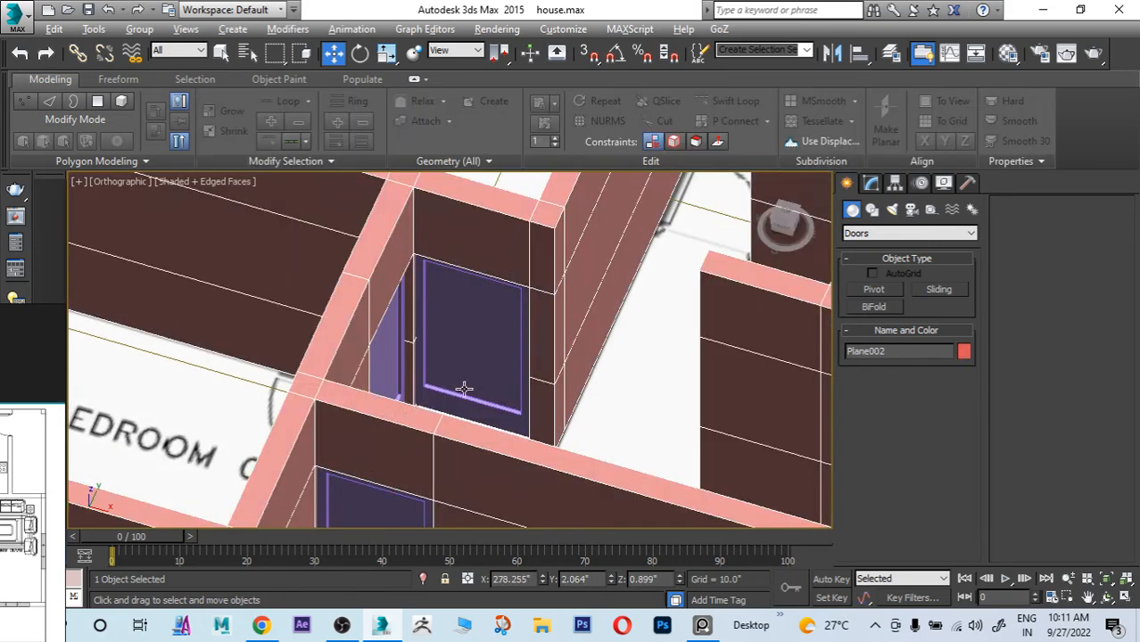
{"action": "scroll", "coordinate": [529, 403], "scroll_direction": "down", "scroll_amount": 3}
{"action": "middle_click_drag", "start_coordinate": [529, 402], "coordinate": [503, 403], "text": "alt"}
{"action": "scroll", "coordinate": [504, 403], "scroll_direction": "down", "scroll_amount": 4}
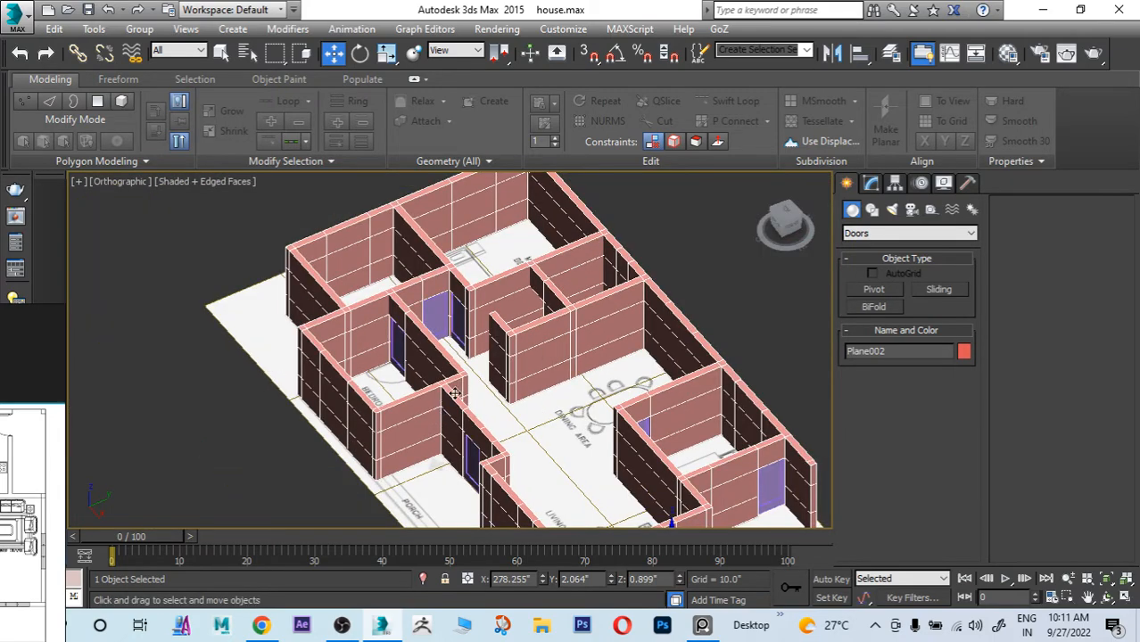
{"action": "middle_click_drag", "start_coordinate": [534, 367], "coordinate": [614, 492], "text": "alt"}
{"action": "middle_click_drag", "start_coordinate": [589, 436], "coordinate": [562, 374], "text": "alt"}
{"action": "scroll", "coordinate": [424, 349], "scroll_direction": "up", "scroll_amount": 4}
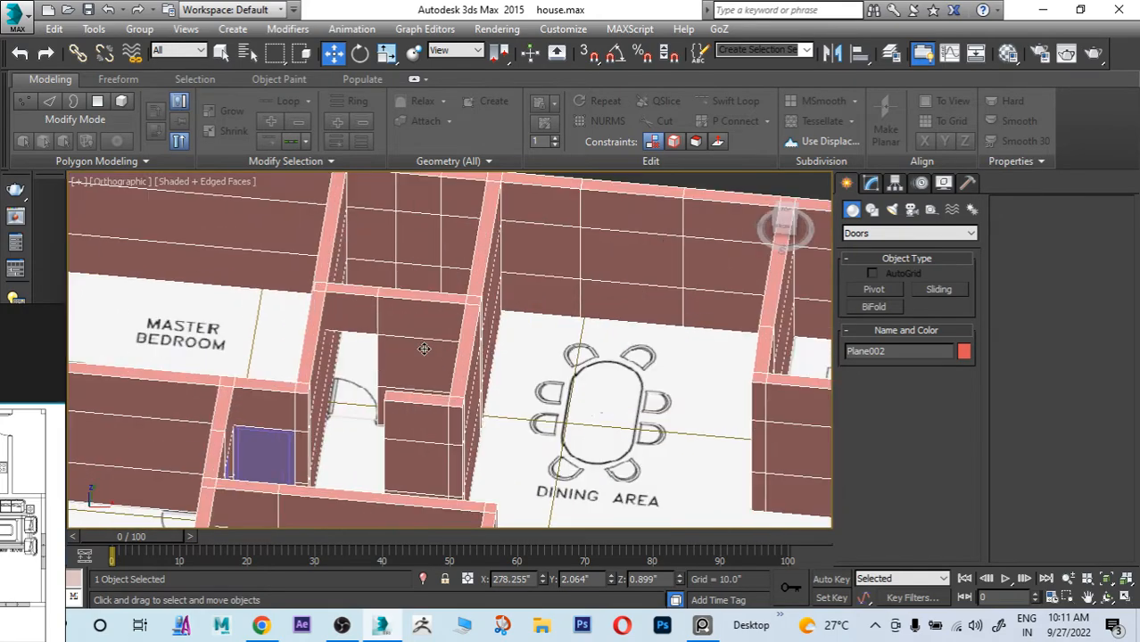
{"action": "scroll", "coordinate": [424, 350], "scroll_direction": "down", "scroll_amount": 4}
{"action": "middle_click_drag", "start_coordinate": [425, 349], "coordinate": [465, 371], "text": "alt"}
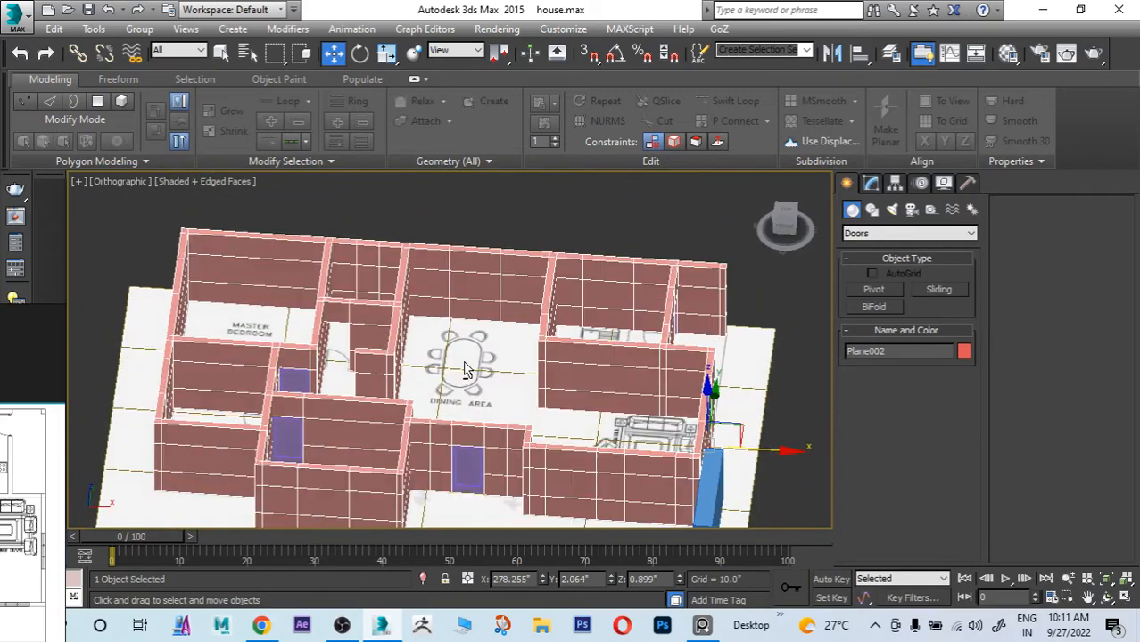
{"action": "scroll", "coordinate": [421, 386], "scroll_direction": "up", "scroll_amount": 4}
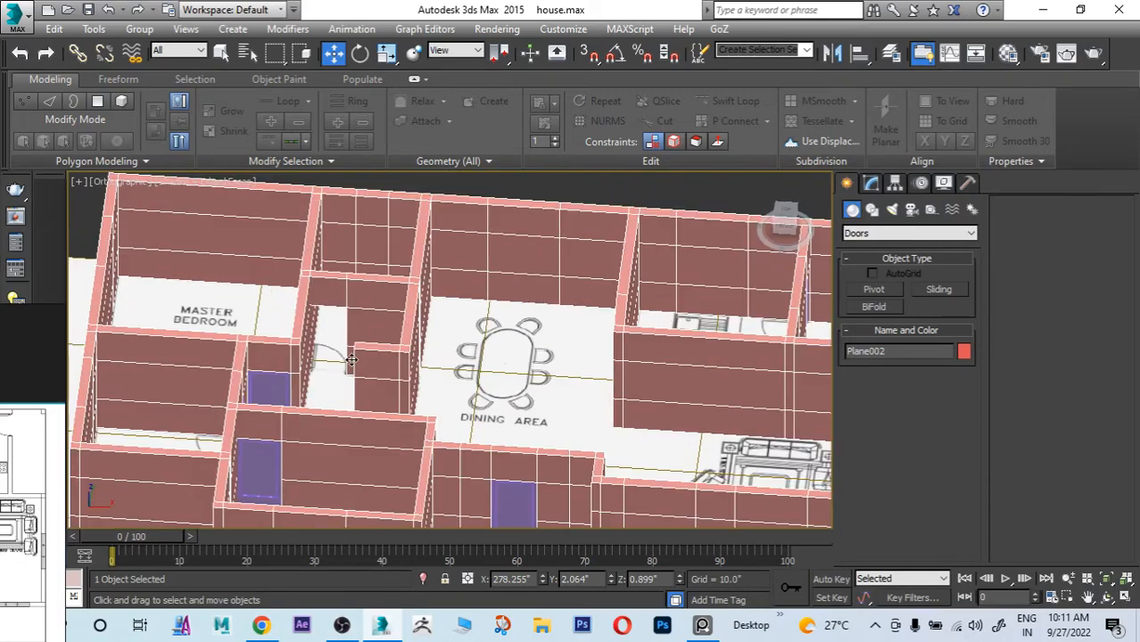
Step: Clone the master bedroom door as an instance and move the copy along X to about -229.35"
{"action": "left_click", "coordinate": [297, 443]}
{"action": "middle_click_drag", "start_coordinate": [297, 443], "coordinate": [368, 424], "text": "alt"}
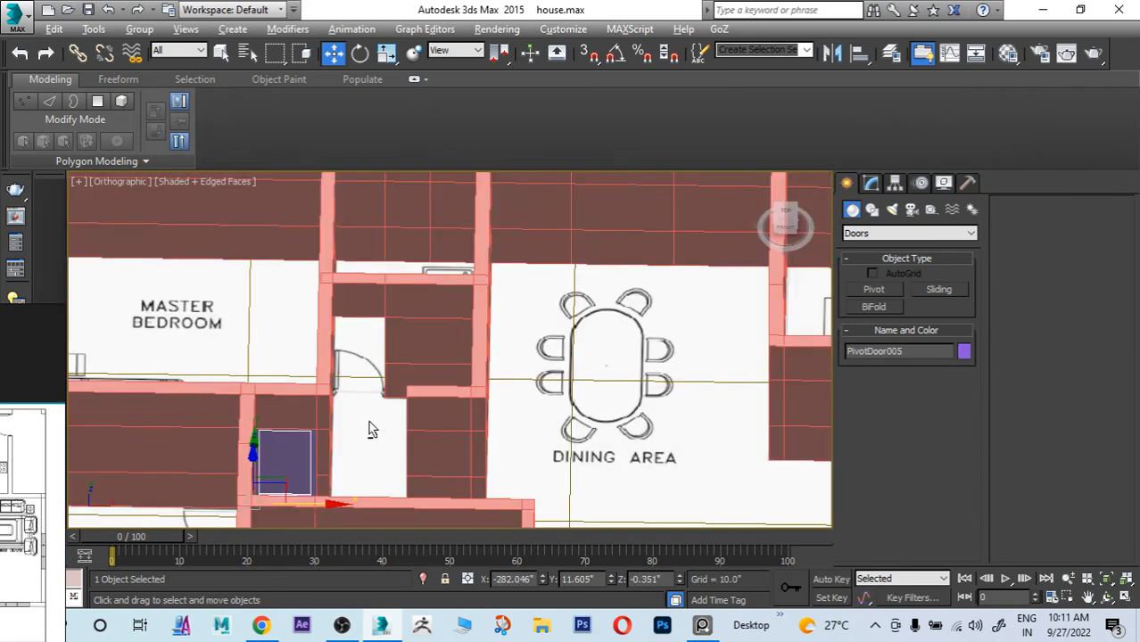
{"action": "key", "text": "ctrl+v"}
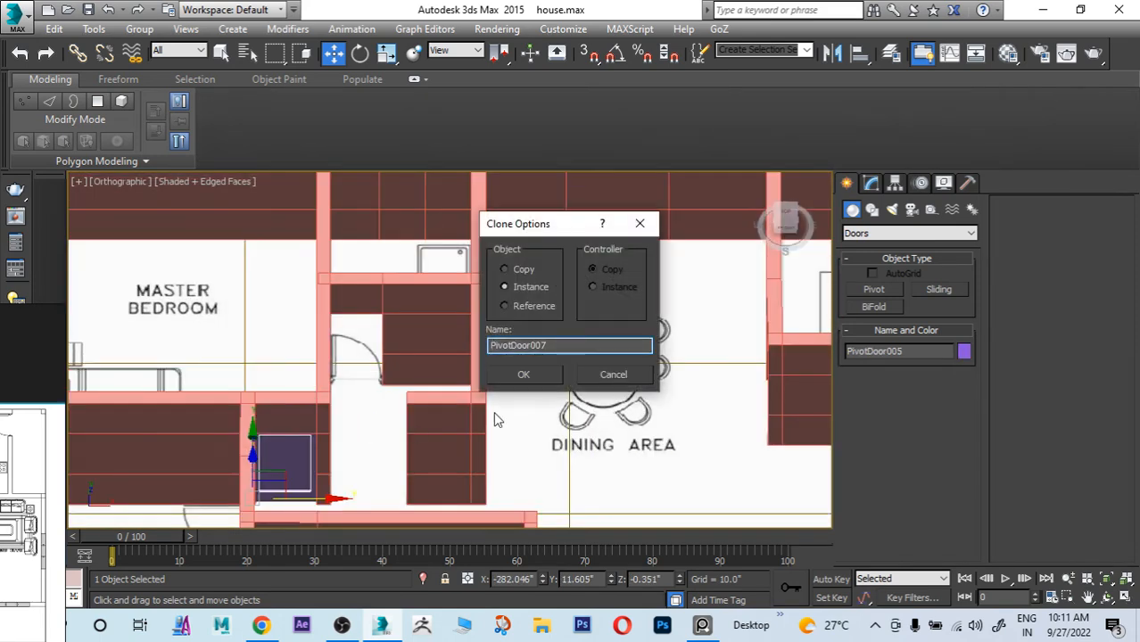
{"action": "left_click", "coordinate": [523, 376]}
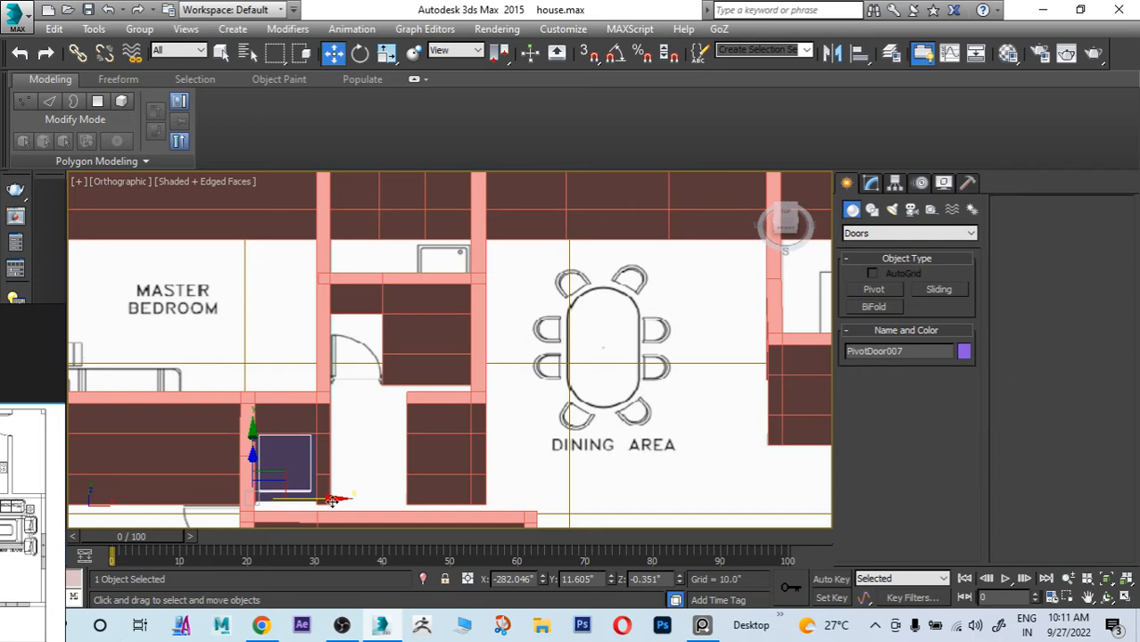
{"action": "left_click_drag", "start_coordinate": [331, 501], "coordinate": [405, 501]}
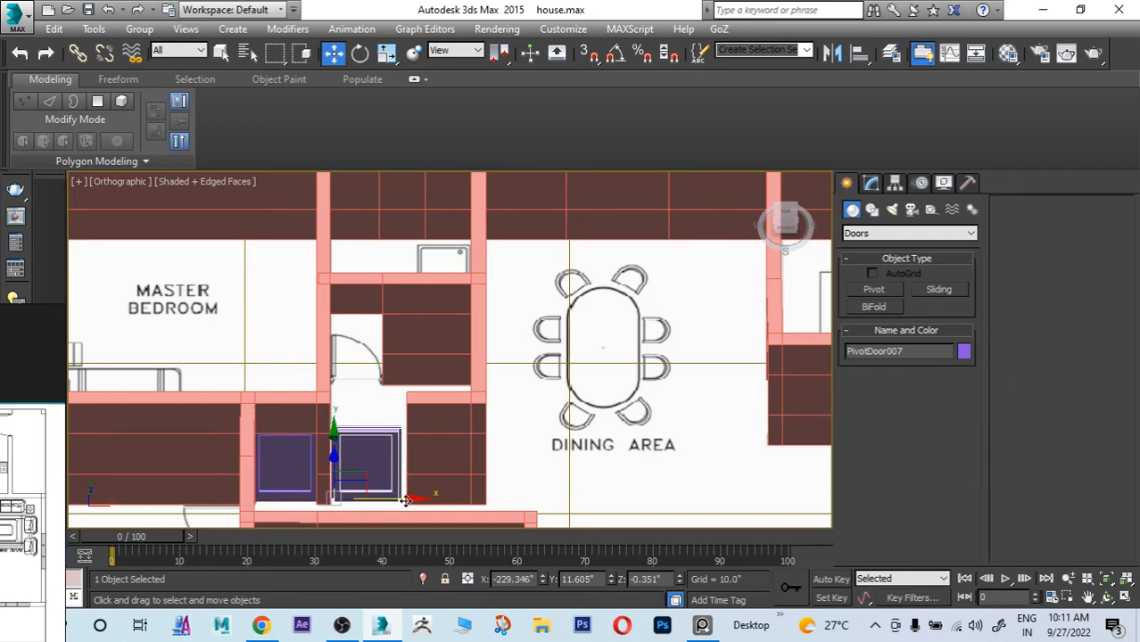
Step: Move the new door copy along Y to about 103.83", into the wall of the toilet doorway beside the master bedroom
{"action": "key", "text": "t"}
{"action": "scroll", "coordinate": [397, 401], "scroll_direction": "down", "scroll_amount": 6}
{"action": "middle_click_drag", "start_coordinate": [459, 393], "coordinate": [429, 455]}
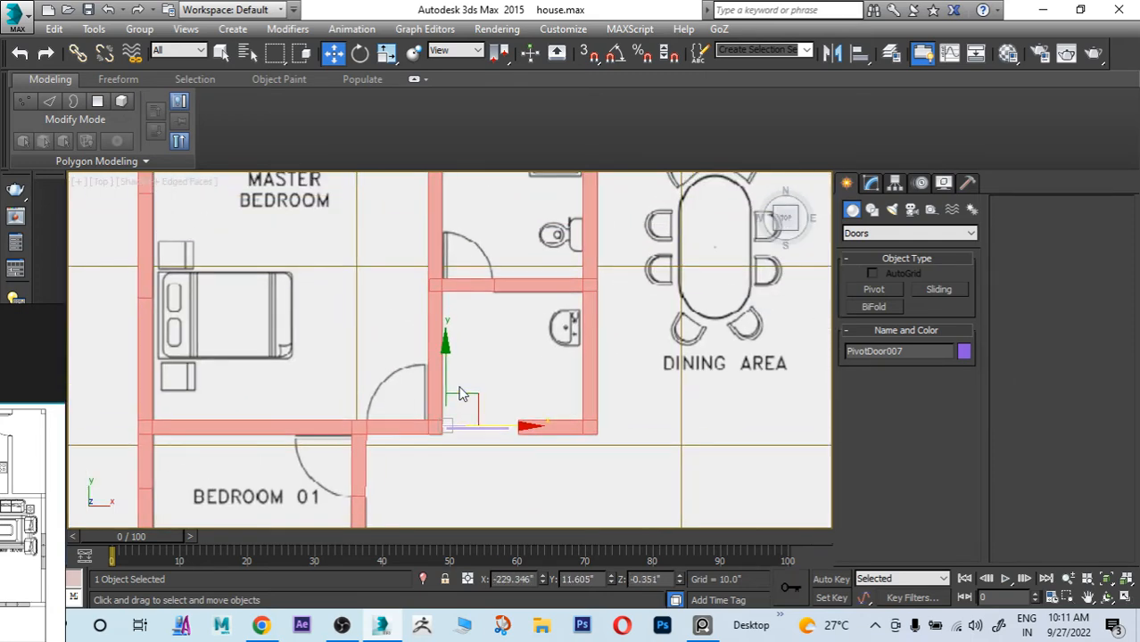
{"action": "left_click_drag", "start_coordinate": [445, 354], "coordinate": [460, 212]}
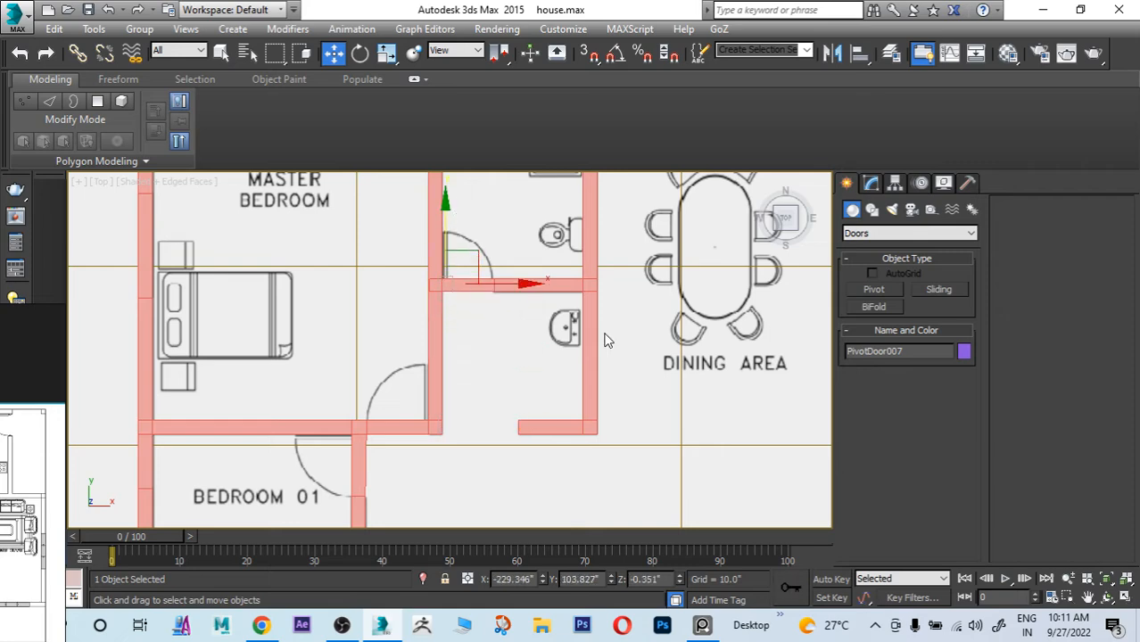
Step: Make the walls see-through and move the toilet door along X to about -232.65", against the hinge-side wall
{"action": "left_click", "coordinate": [580, 323]}
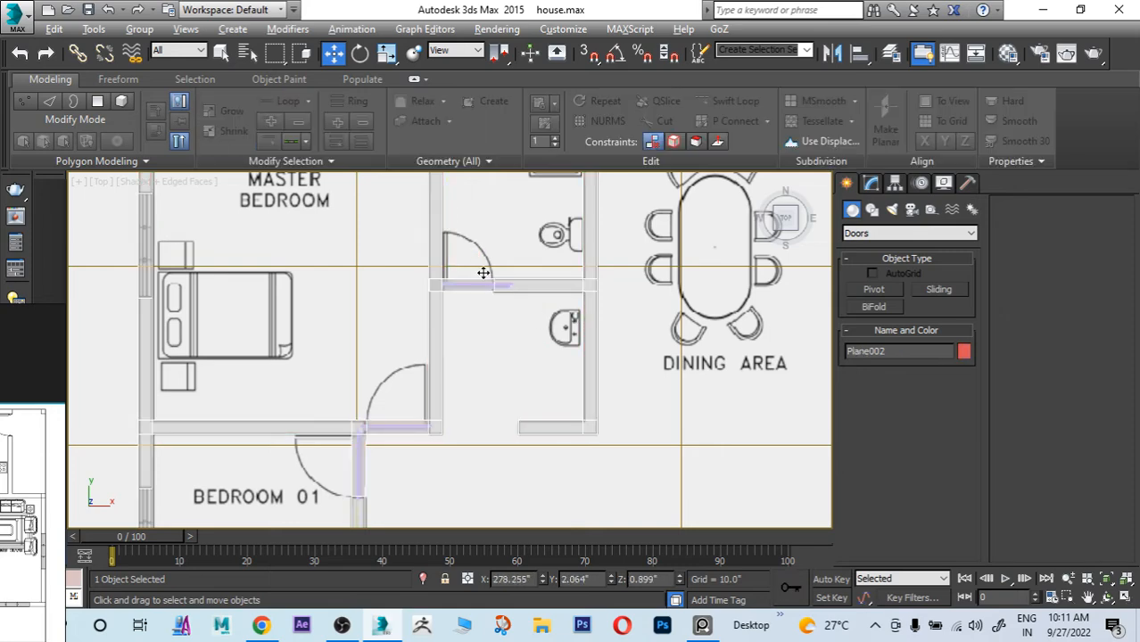
{"action": "scroll", "coordinate": [483, 272], "scroll_direction": "up", "scroll_amount": 5}
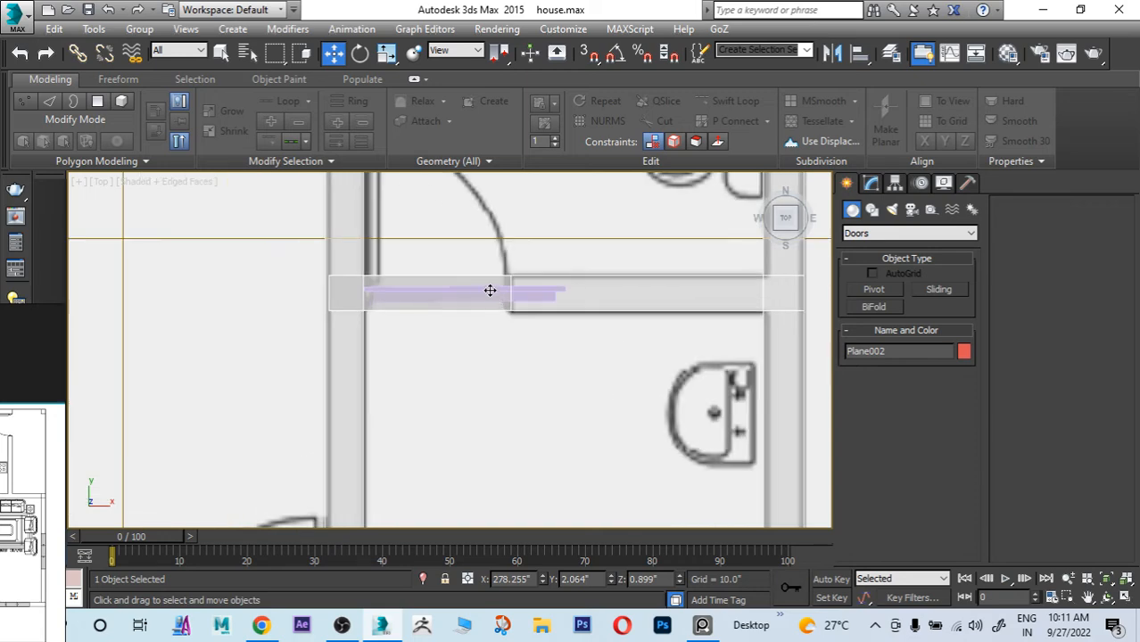
{"action": "left_click", "coordinate": [529, 287]}
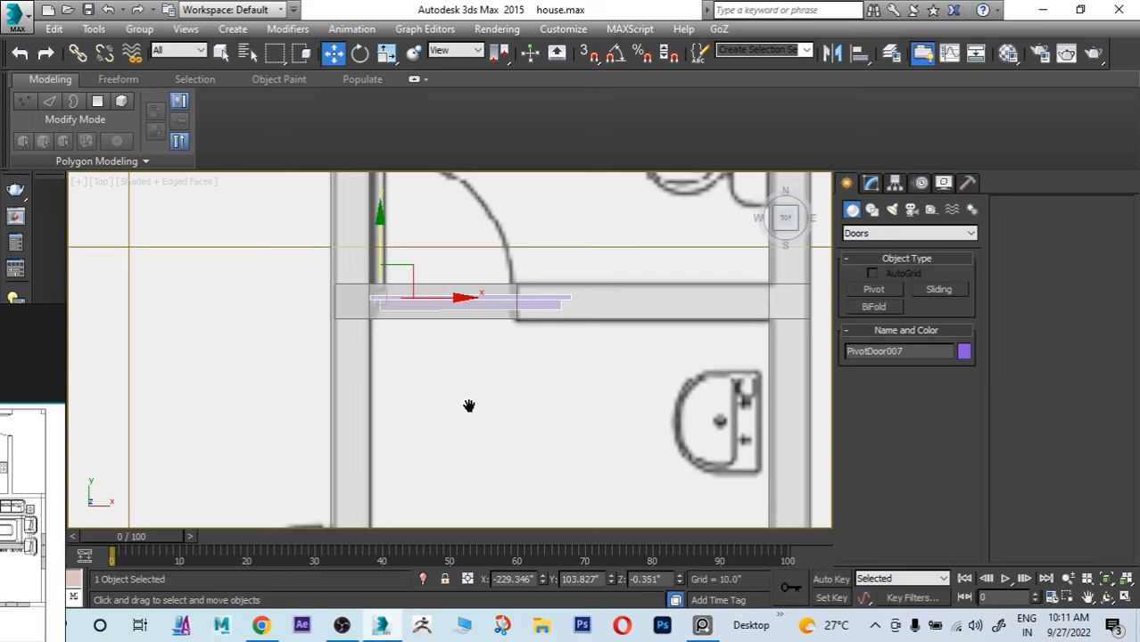
{"action": "middle_click_drag", "start_coordinate": [469, 406], "coordinate": [470, 470]}
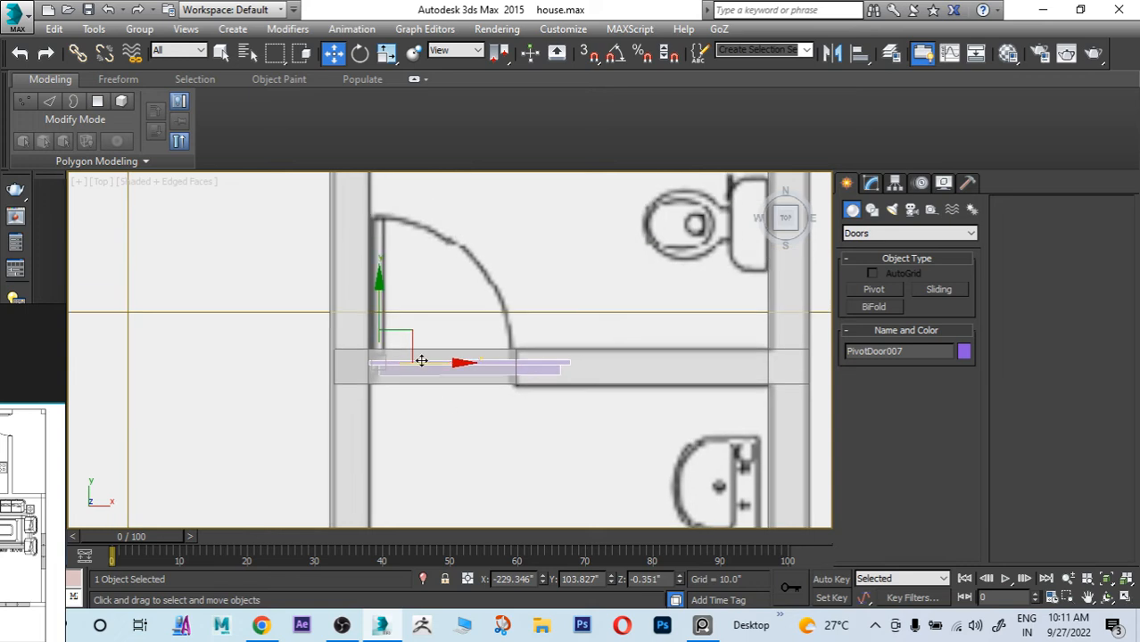
{"action": "scroll", "coordinate": [423, 360], "scroll_direction": "up", "scroll_amount": 4}
{"action": "left_click_drag", "start_coordinate": [363, 368], "coordinate": [338, 370]}
{"action": "scroll", "coordinate": [398, 400], "scroll_direction": "down", "scroll_amount": 5}
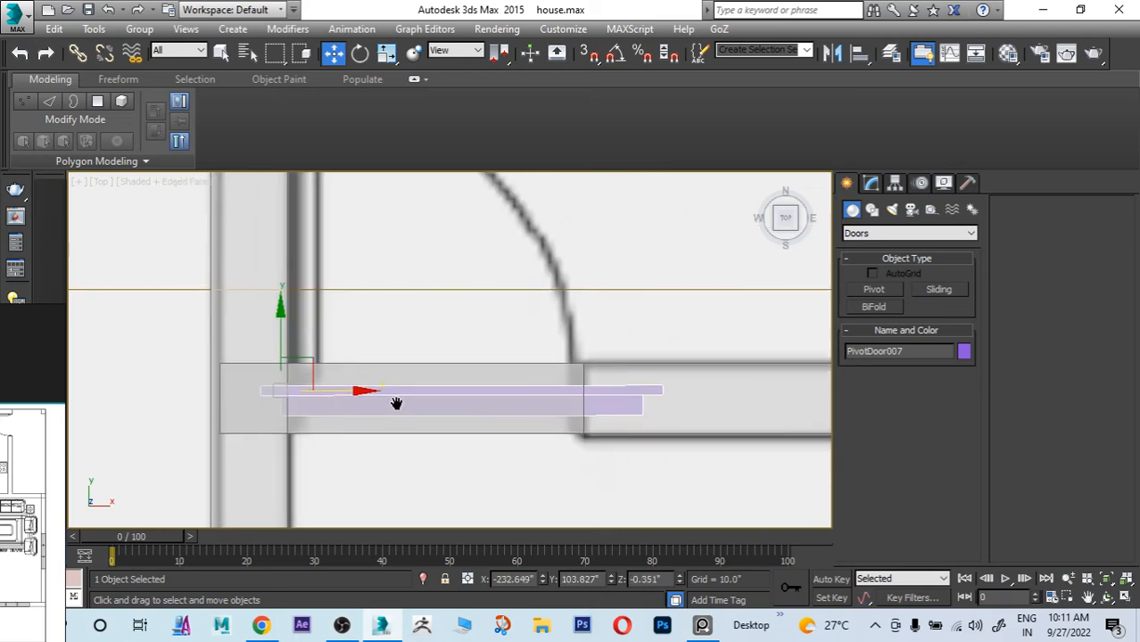
{"action": "scroll", "coordinate": [431, 406], "scroll_direction": "down", "scroll_amount": 4}
Step: Move the wall-end vertices beside the toilet doorway along X to about -191.5", level with the free edge of the door
{"action": "scroll", "coordinate": [451, 411], "scroll_direction": "up", "scroll_amount": 6}
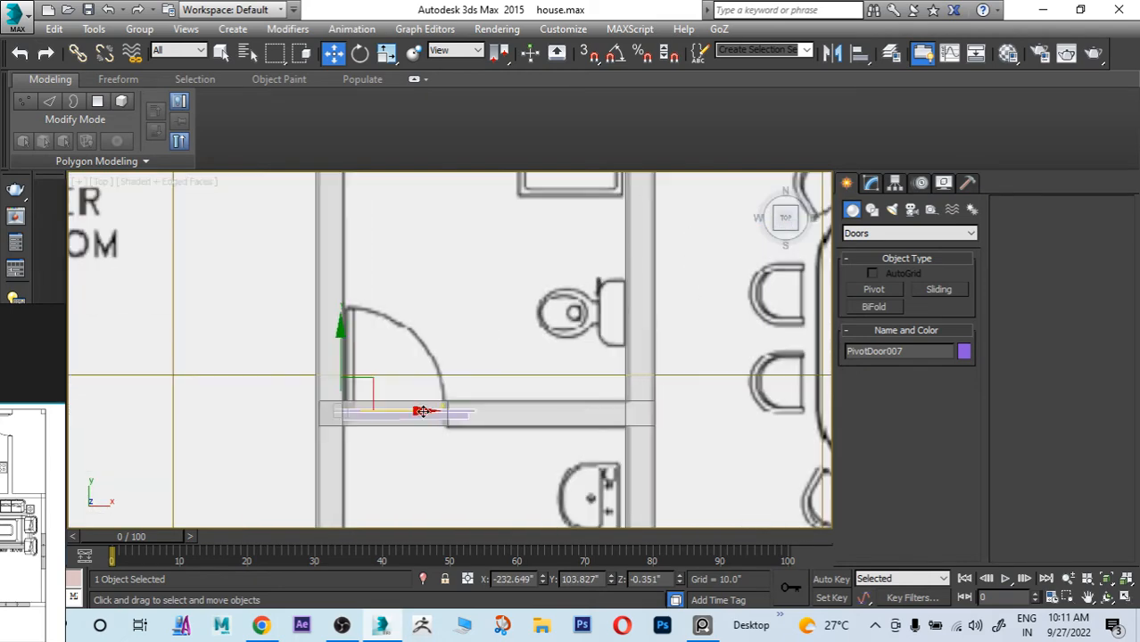
{"action": "scroll", "coordinate": [456, 412], "scroll_direction": "up", "scroll_amount": 2}
{"action": "left_click", "coordinate": [458, 413]}
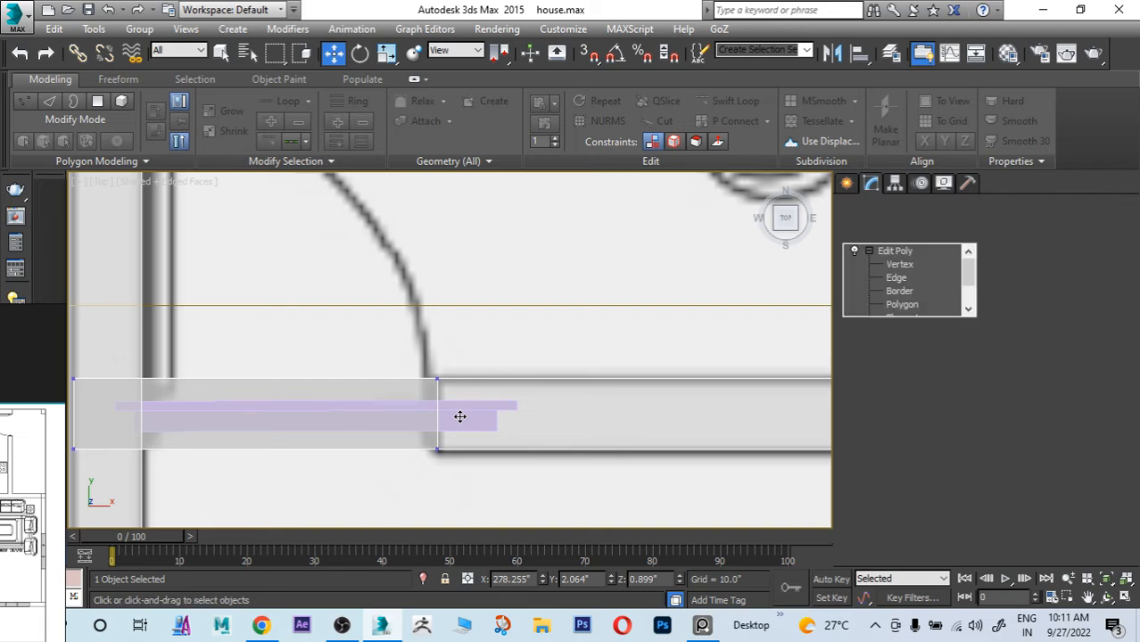
{"action": "key", "text": "1"}
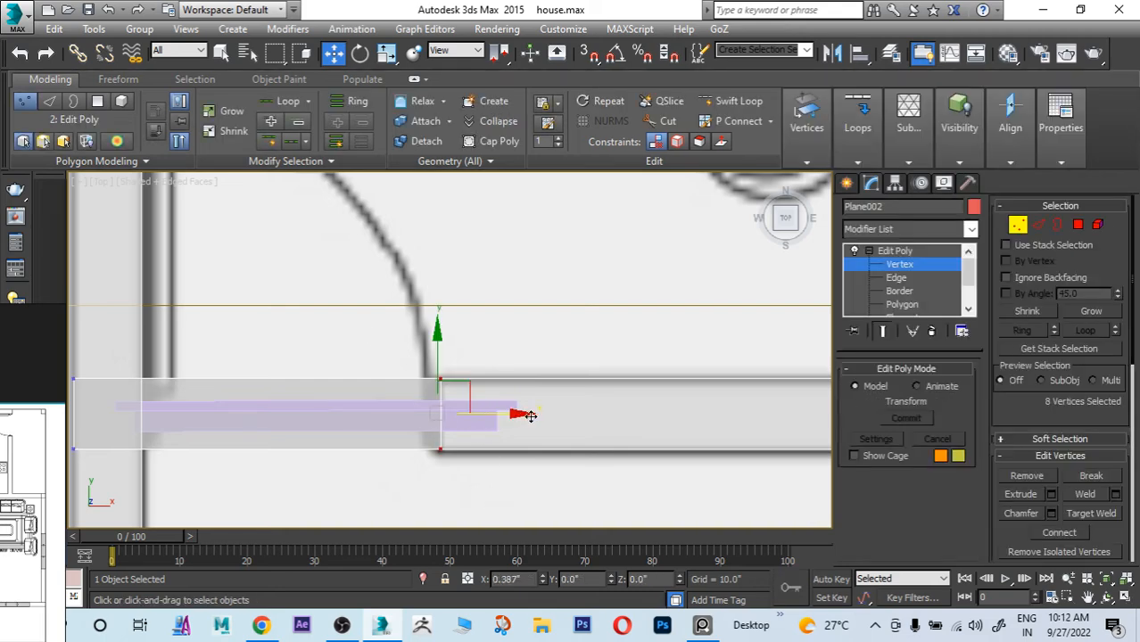
{"action": "mouse_move", "coordinate": [530, 415]}
{"action": "left_mouse_down"}
{"action": "mouse_move", "coordinate": [573, 420]}
{"action": "mouse_move", "coordinate": [538, 425]}
{"action": "left_mouse_up"}
{"action": "scroll", "coordinate": [374, 425], "scroll_direction": "down", "scroll_amount": 3}
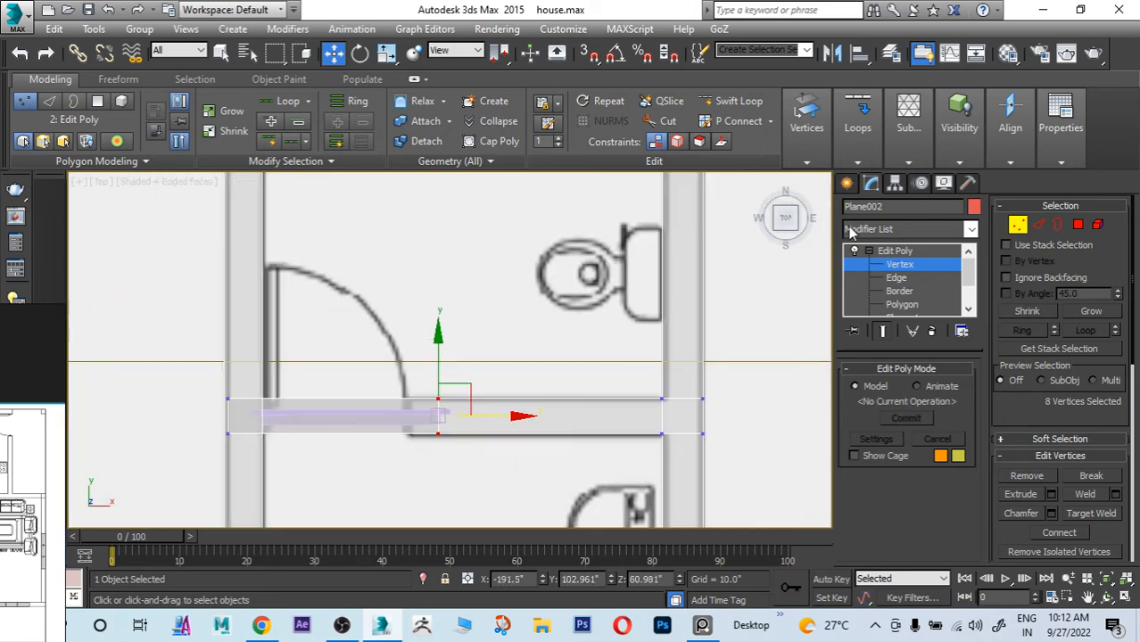
{"action": "left_click", "coordinate": [847, 183]}
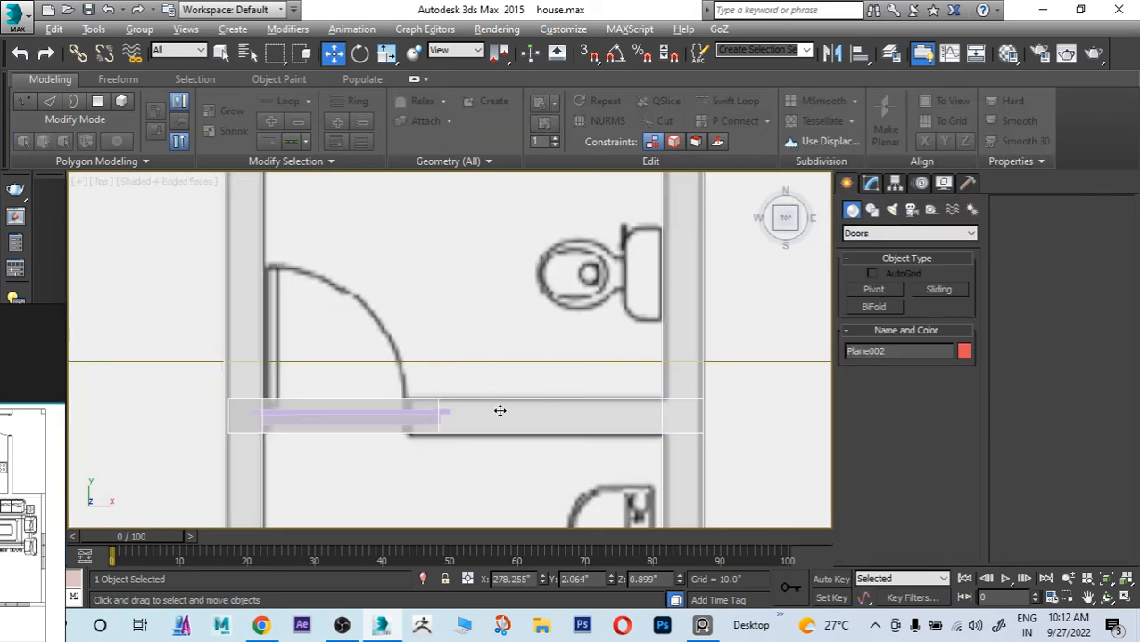
Step: Examine the placed doors and the wall openings around the toilet and bedrooms from several angles
{"action": "scroll", "coordinate": [393, 403], "scroll_direction": "down", "scroll_amount": 2}
{"action": "scroll", "coordinate": [396, 404], "scroll_direction": "down", "scroll_amount": 6}
{"action": "middle_click_drag", "start_coordinate": [458, 415], "coordinate": [447, 391], "text": "alt"}
{"action": "scroll", "coordinate": [404, 405], "scroll_direction": "up", "scroll_amount": 3}
{"action": "scroll", "coordinate": [515, 425], "scroll_direction": "down", "scroll_amount": 5}
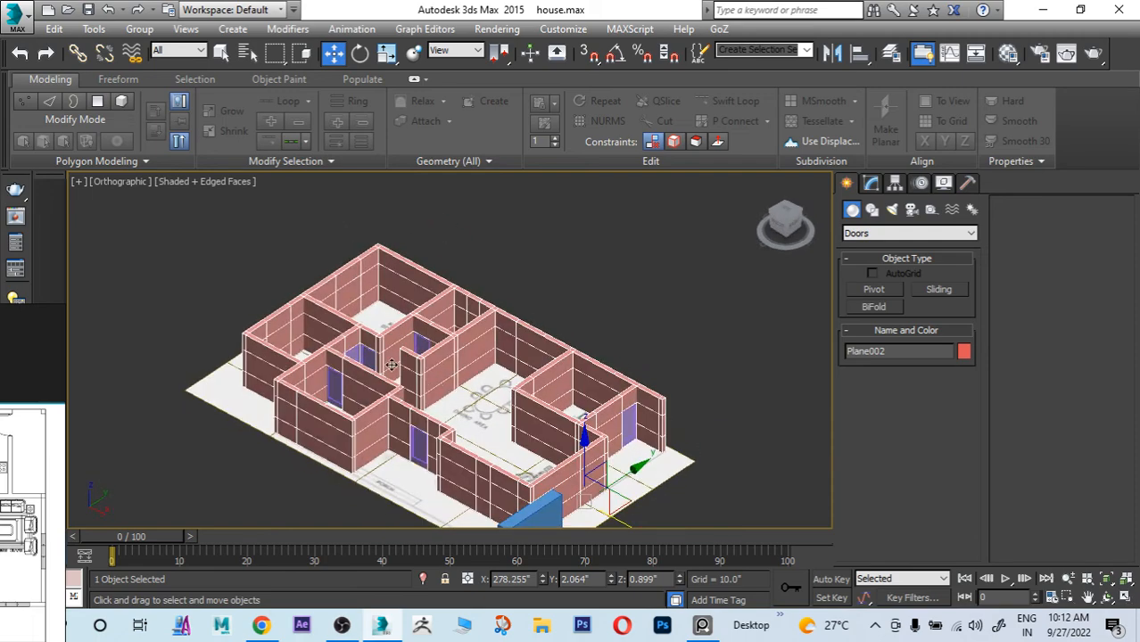
{"action": "scroll", "coordinate": [391, 365], "scroll_direction": "up", "scroll_amount": 5}
{"action": "scroll", "coordinate": [428, 377], "scroll_direction": "up", "scroll_amount": 3}
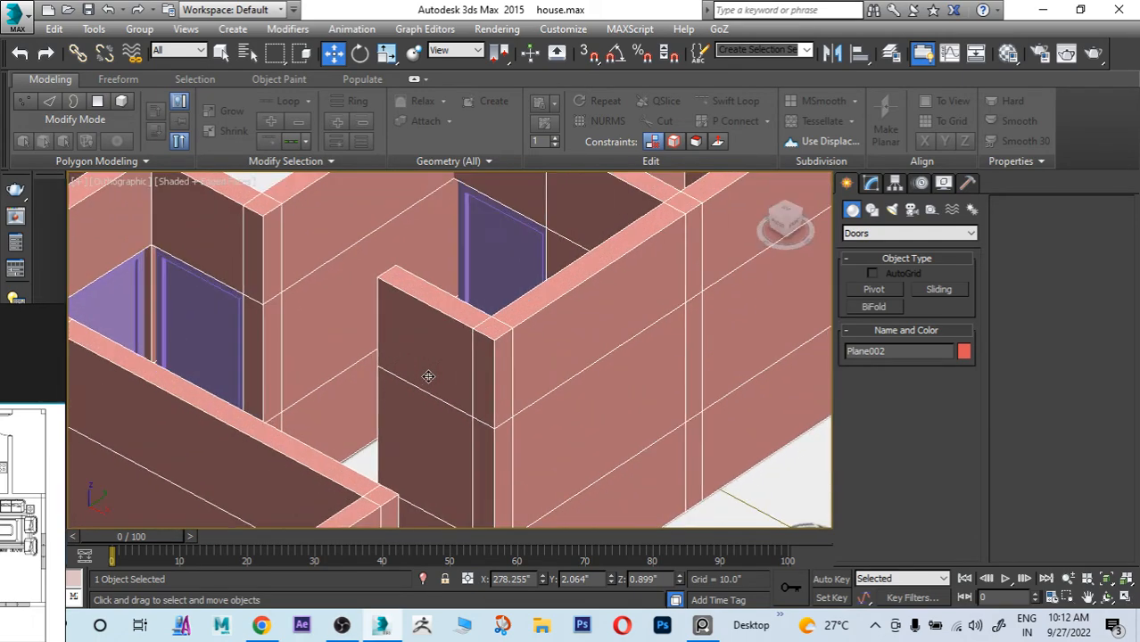
{"action": "scroll", "coordinate": [478, 412], "scroll_direction": "up", "scroll_amount": 3}
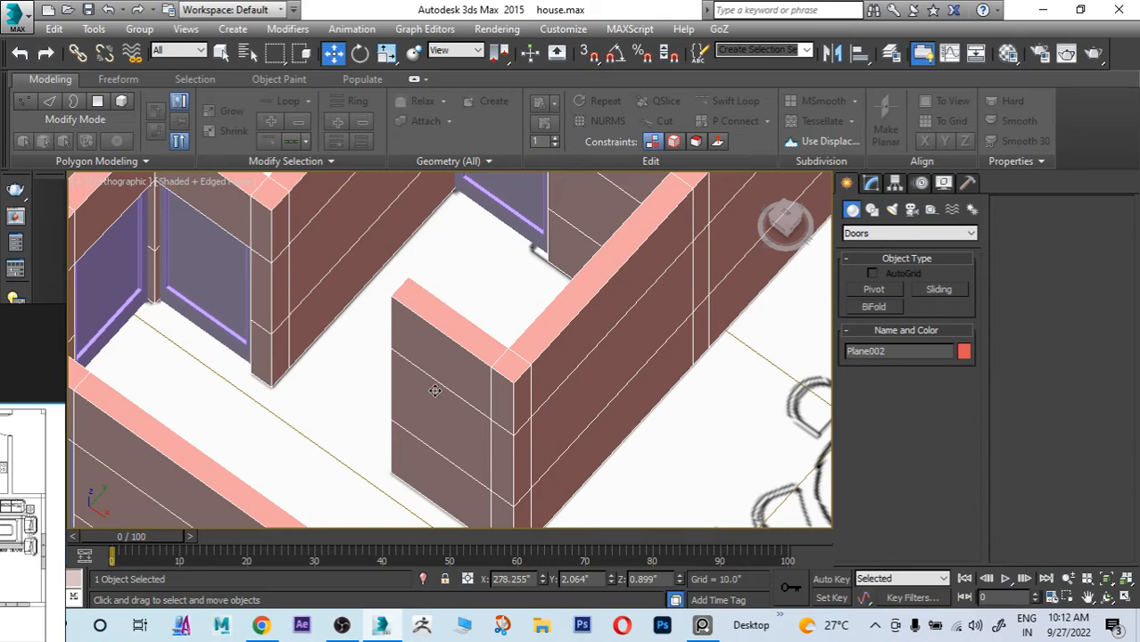
{"action": "scroll", "coordinate": [435, 391], "scroll_direction": "down", "scroll_amount": 4}
{"action": "middle_click_drag", "start_coordinate": [435, 391], "coordinate": [551, 452], "text": "alt"}
{"action": "scroll", "coordinate": [350, 458], "scroll_direction": "down", "scroll_amount": 6}
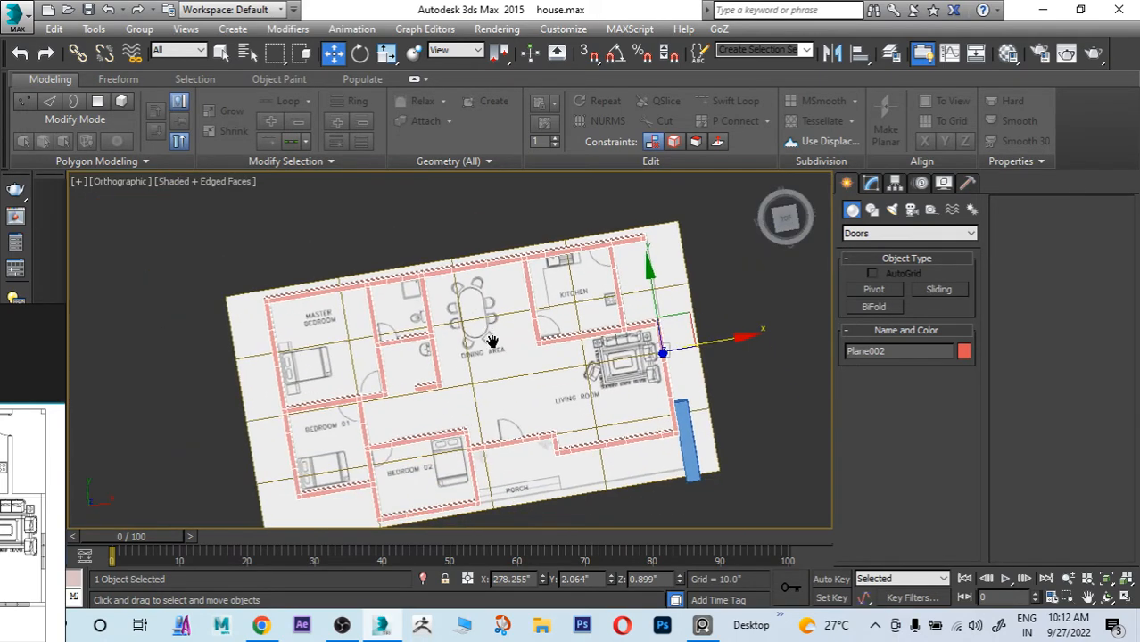
{"action": "scroll", "coordinate": [650, 273], "scroll_direction": "up", "scroll_amount": 5}
{"action": "scroll", "coordinate": [611, 355], "scroll_direction": "down", "scroll_amount": 3}
{"action": "middle_click_drag", "start_coordinate": [611, 384], "coordinate": [573, 346], "text": "alt"}
Step: In a see-through top view, select the wall polygons over the living room's front window nearest the house corner
{"action": "key", "text": "t"}
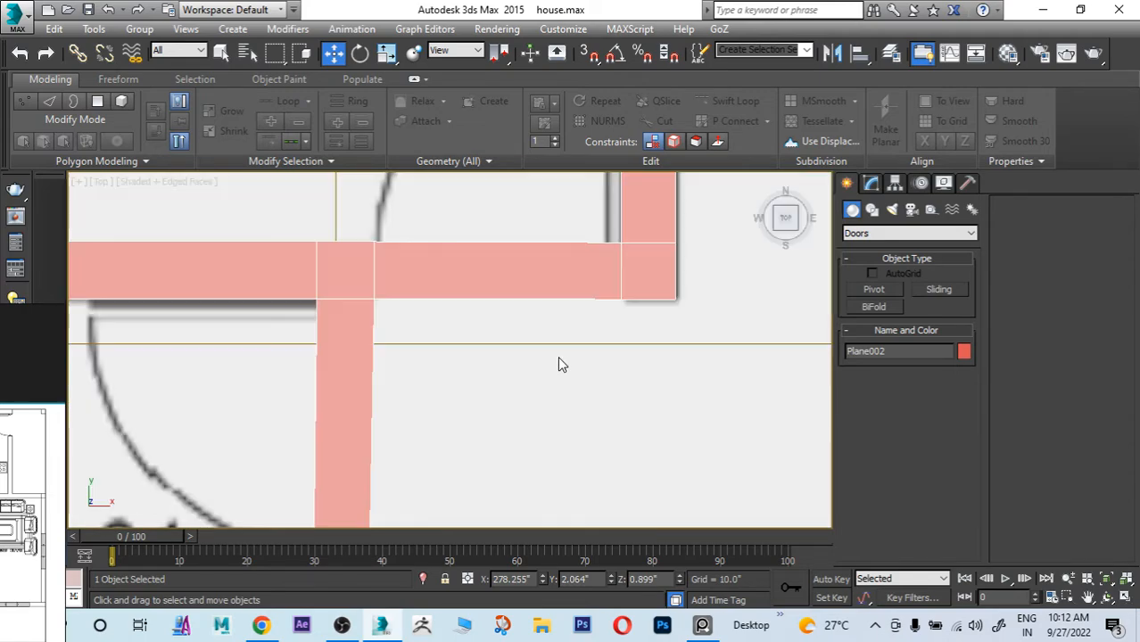
{"action": "scroll", "coordinate": [560, 368], "scroll_direction": "down", "scroll_amount": 3}
{"action": "key", "text": "alt+x"}
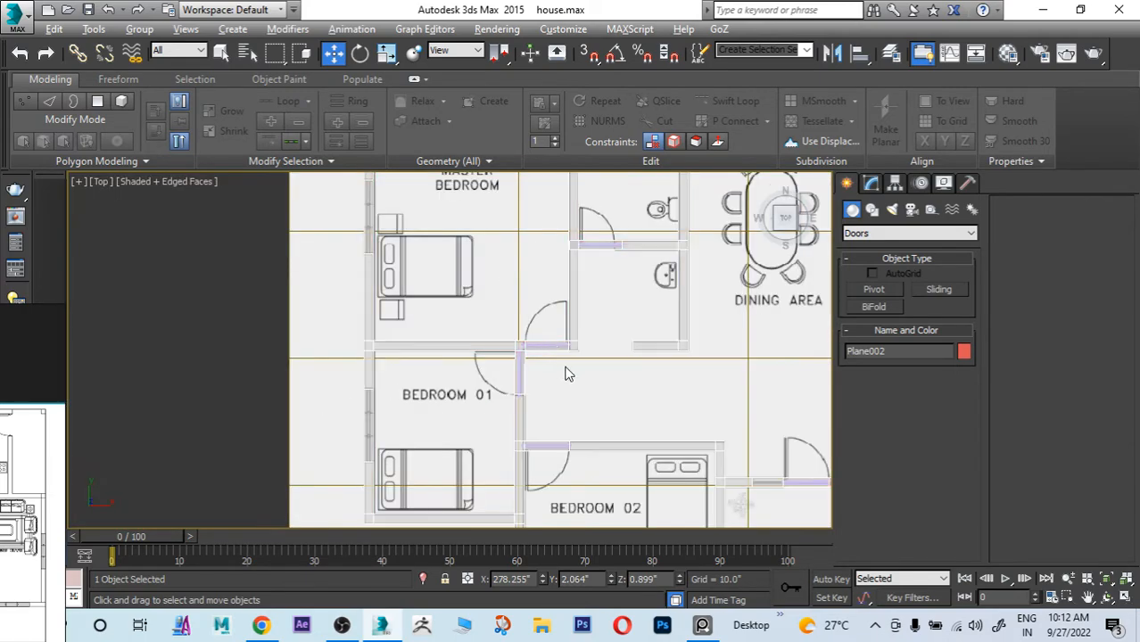
{"action": "middle_click_drag", "start_coordinate": [572, 364], "coordinate": [355, 318]}
{"action": "scroll", "coordinate": [624, 391], "scroll_direction": "up", "scroll_amount": 2}
{"action": "scroll", "coordinate": [624, 391], "scroll_direction": "up", "scroll_amount": 2}
{"action": "middle_click_drag", "start_coordinate": [623, 391], "coordinate": [474, 389]}
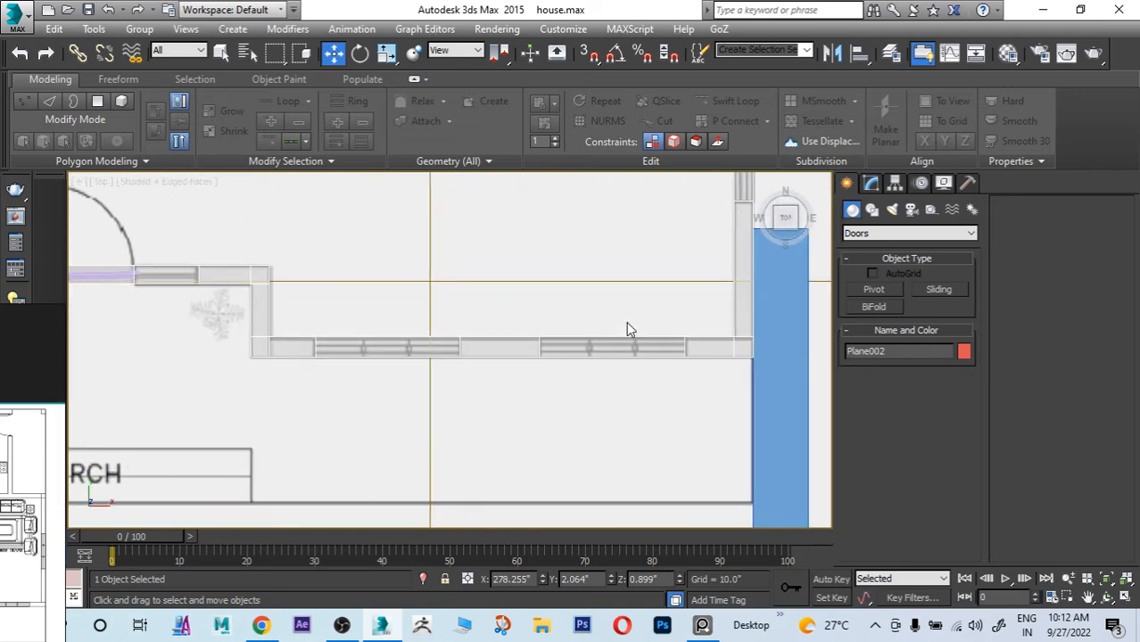
{"action": "key", "text": "1"}
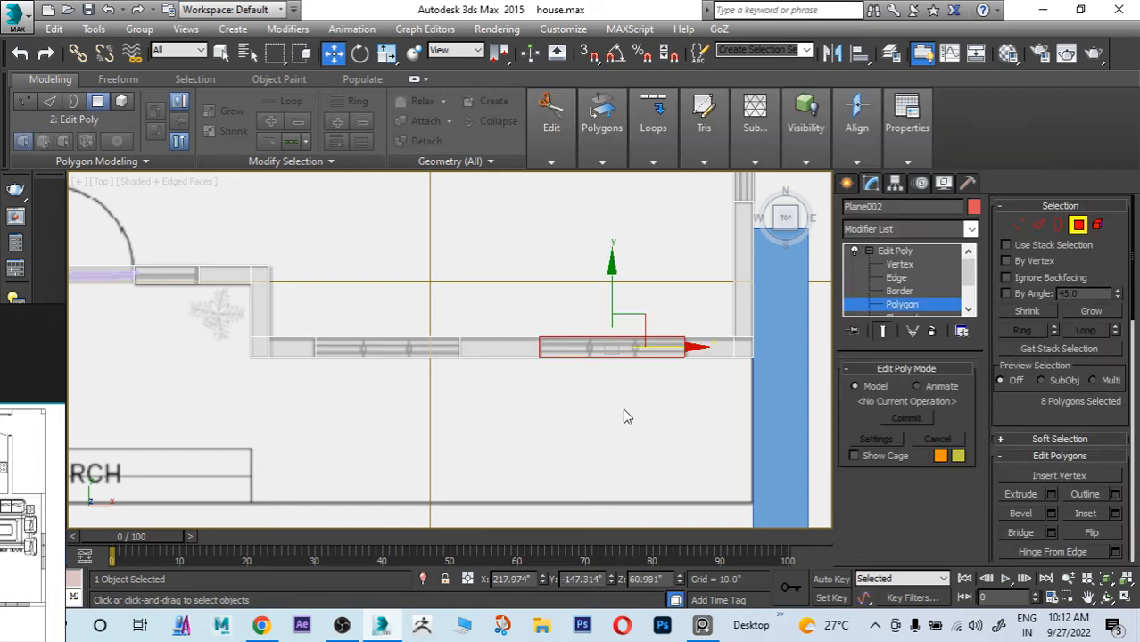
{"action": "middle_click_drag", "start_coordinate": [582, 431], "coordinate": [580, 359], "text": "alt"}
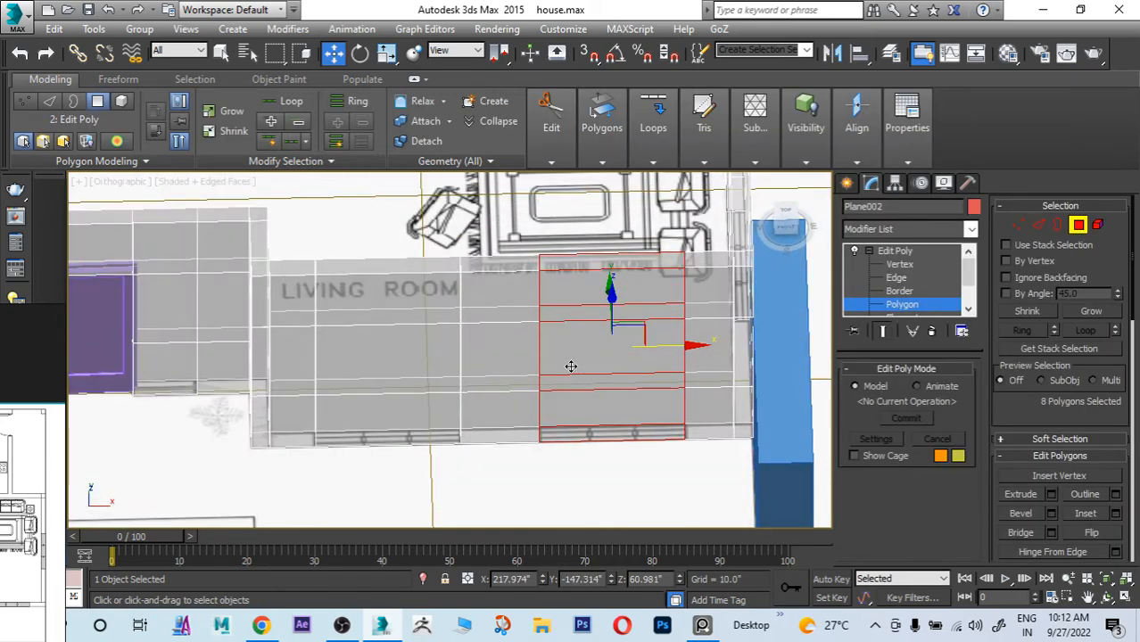
Step: Make the walls opaque and bridge the window's middle polygons on the outer and inner wall faces to cut the opening
{"action": "key", "text": "p"}
{"action": "key", "text": "alt+x"}
{"action": "middle_click_drag", "start_coordinate": [672, 372], "coordinate": [522, 381], "text": "alt"}
{"action": "left_click", "coordinate": [616, 348]}
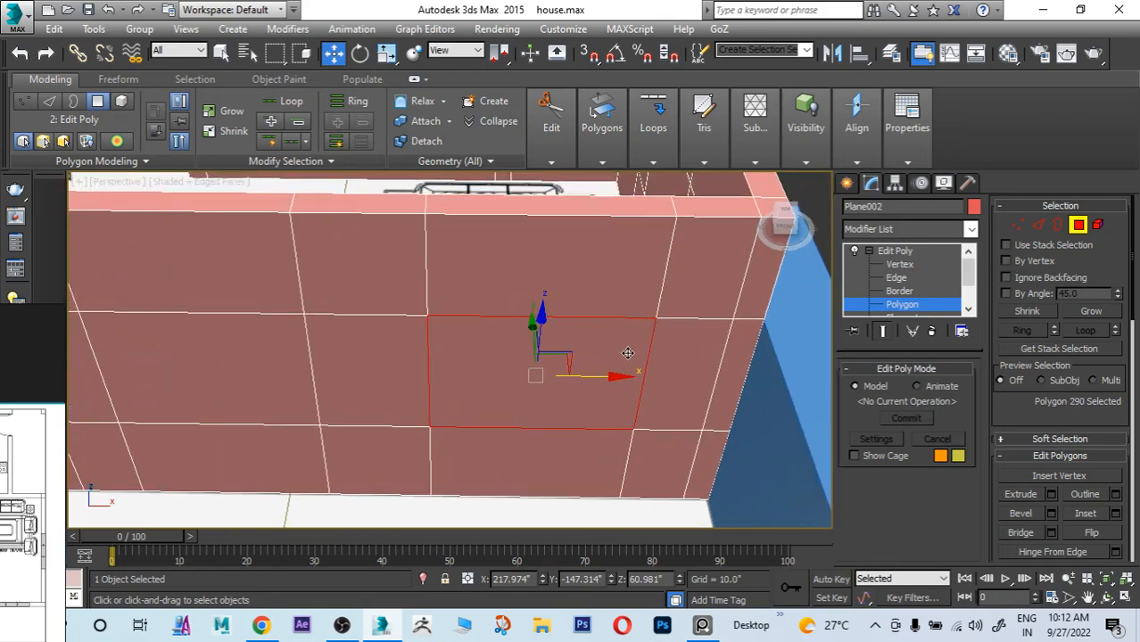
{"action": "middle_click_drag", "start_coordinate": [625, 361], "coordinate": [660, 358], "text": "alt"}
{"action": "key", "text": "F3"}
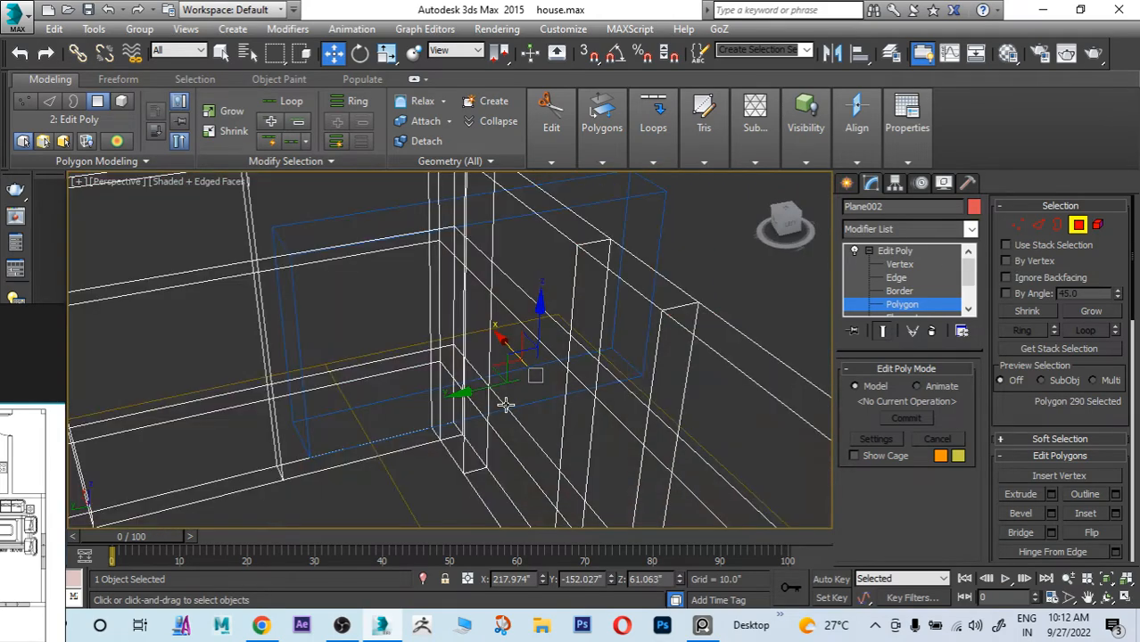
{"action": "key", "text": "F3"}
{"action": "left_click", "coordinate": [507, 405], "text": "ctrl"}
{"action": "middle_click_drag", "start_coordinate": [585, 415], "coordinate": [406, 422], "text": "alt"}
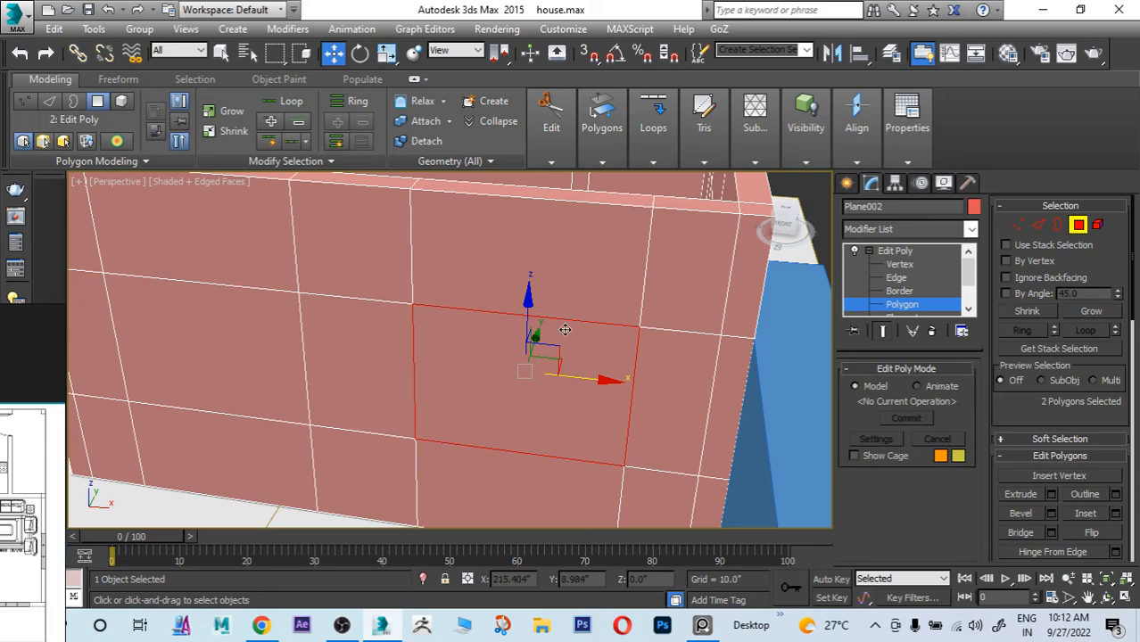
{"action": "middle_click_drag", "start_coordinate": [545, 309], "coordinate": [611, 333], "text": "alt"}
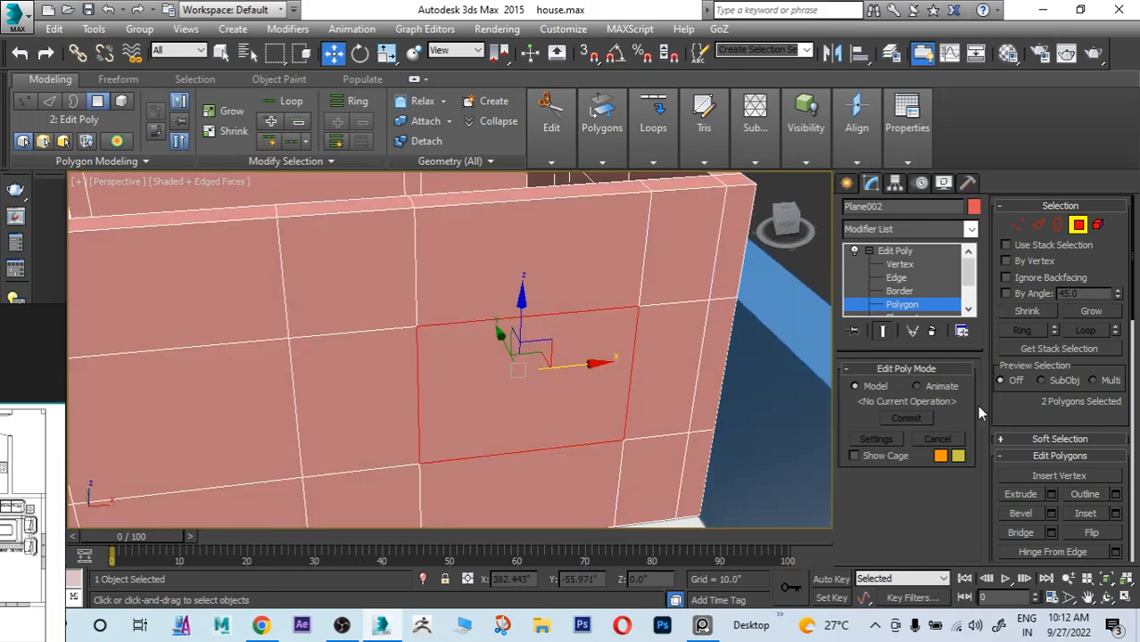
{"action": "left_click", "coordinate": [1051, 532]}
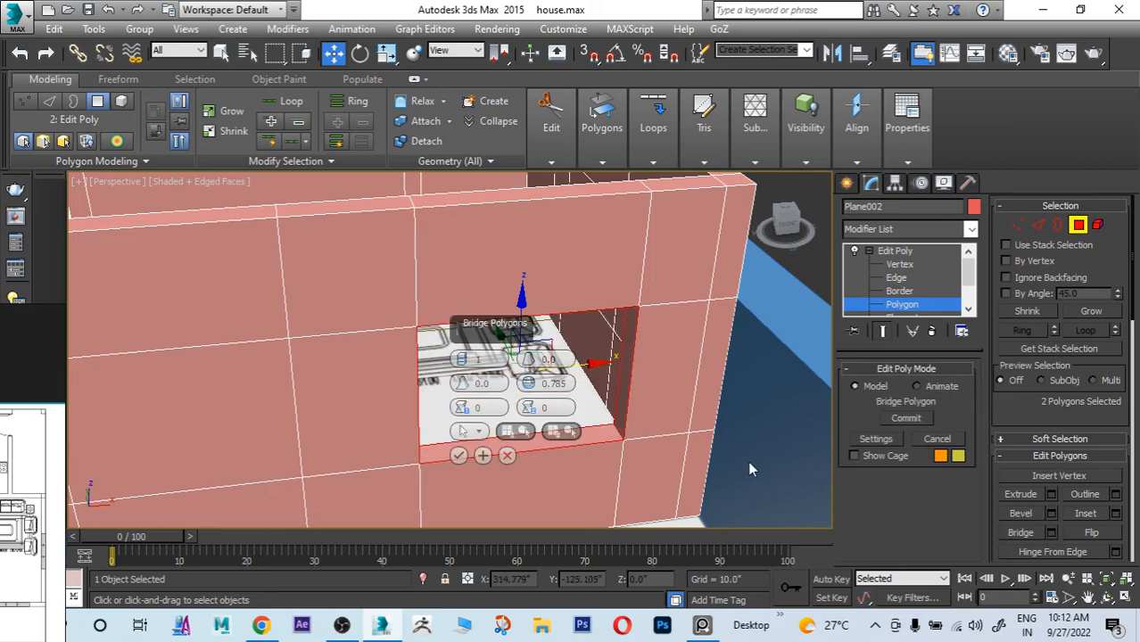
{"action": "left_click", "coordinate": [458, 456]}
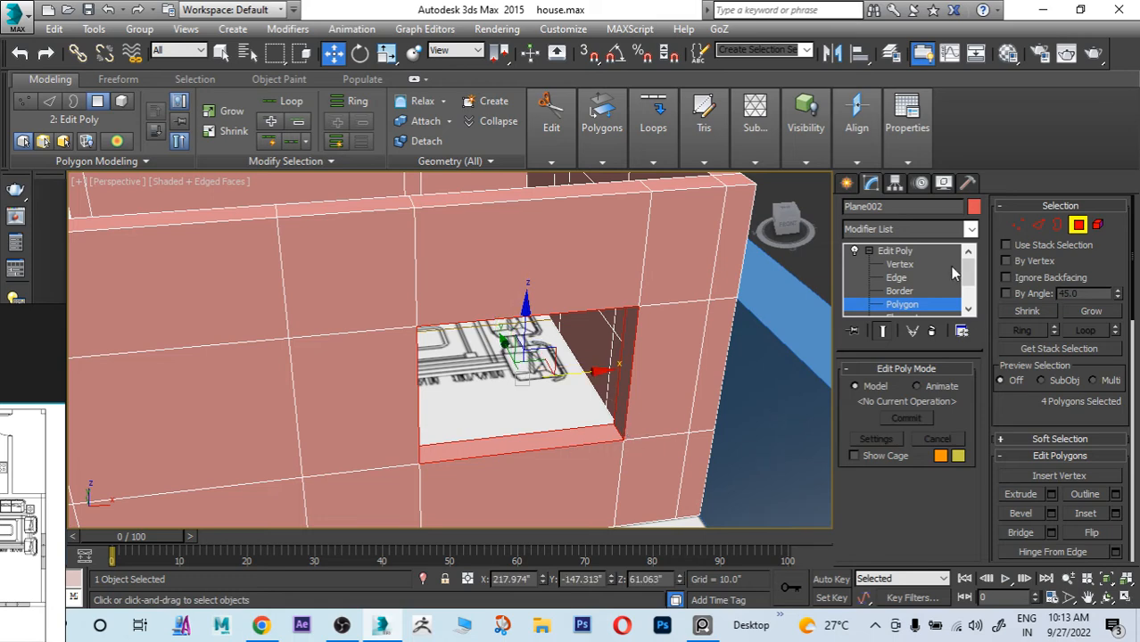
Step: Convert the house walls to an Editable Poly
{"action": "right_click", "coordinate": [356, 343]}
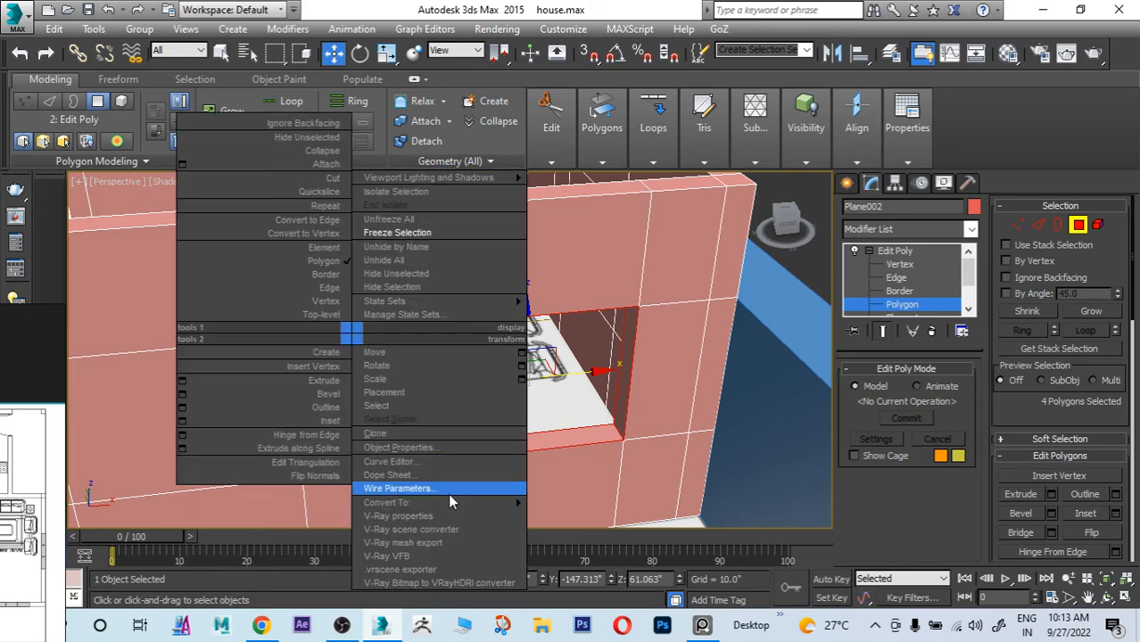
{"action": "mouse_move", "coordinate": [450, 502]}
{"action": "left_click", "coordinate": [569, 518]}
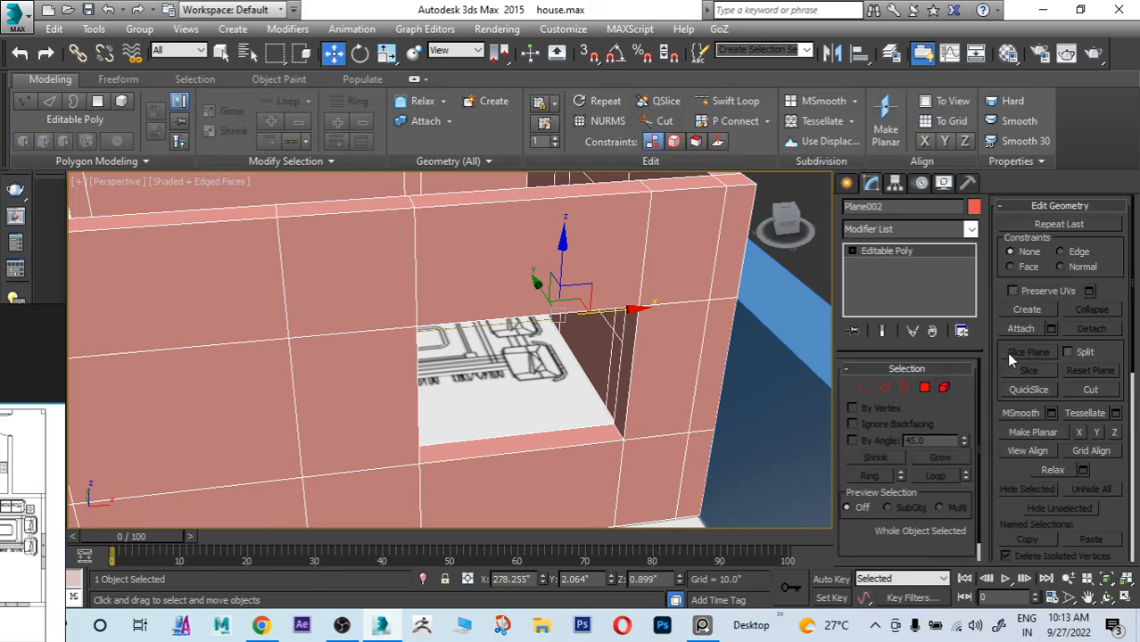
Step: Select the four outer edges of the window opening and create a shape from them, keeping the name Shape001
{"action": "left_click", "coordinate": [886, 389]}
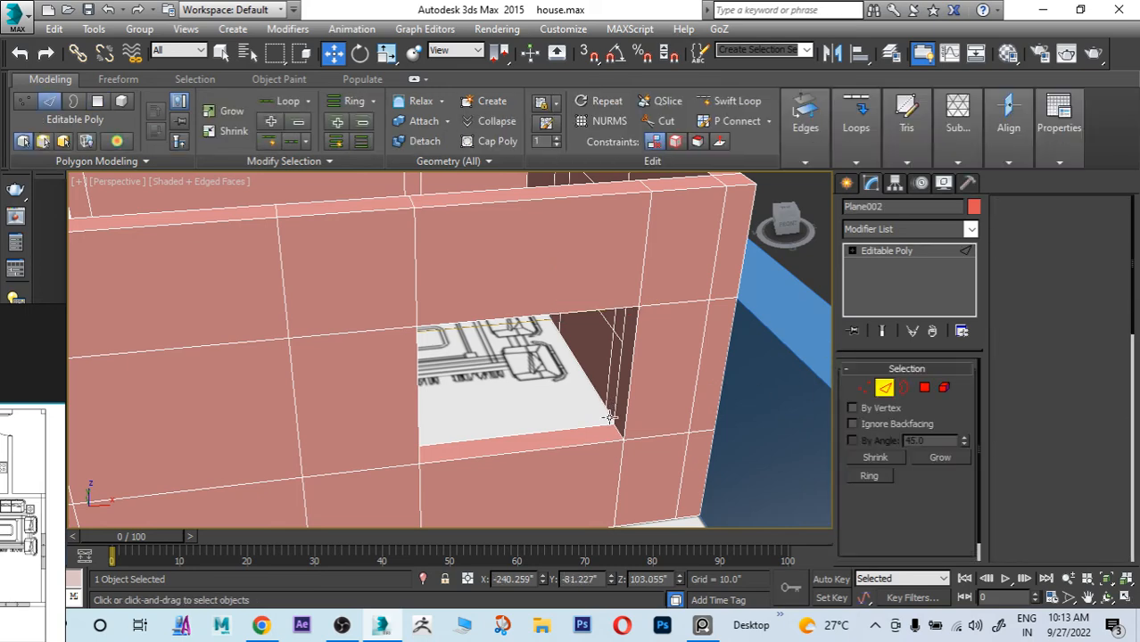
{"action": "left_click", "coordinate": [584, 442]}
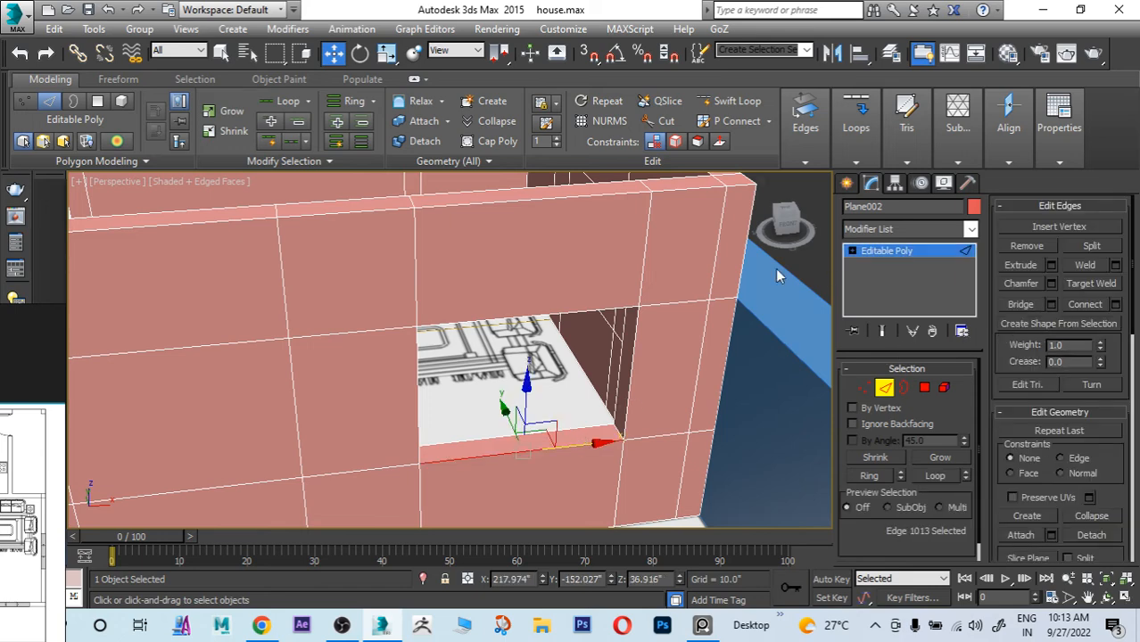
{"action": "key", "text": "F3"}
{"action": "left_click", "coordinate": [636, 342], "text": "ctrl"}
{"action": "key", "text": "F3"}
{"action": "mouse_move", "coordinate": [682, 362]}
{"action": "middle_mouse_down", "text": "alt"}
{"action": "mouse_move", "coordinate": [655, 285]}
{"action": "mouse_move", "coordinate": [522, 339]}
{"action": "middle_mouse_up", "text": "alt"}
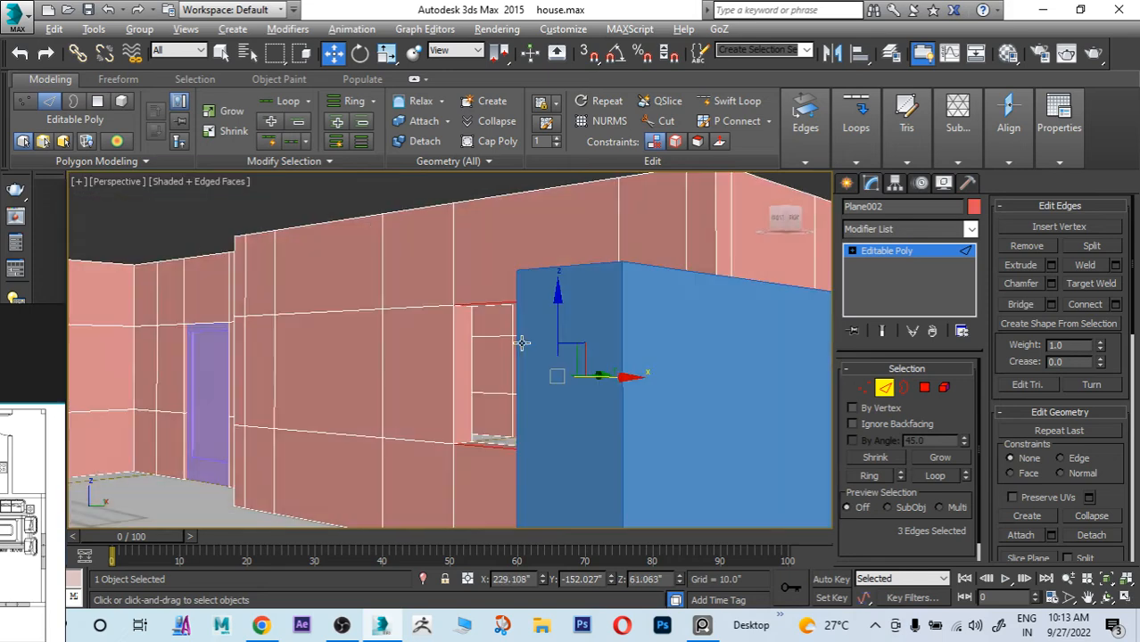
{"action": "left_click", "coordinate": [482, 348], "text": "ctrl"}
{"action": "left_click", "coordinate": [456, 346], "text": "ctrl"}
{"action": "middle_click_drag", "start_coordinate": [454, 351], "coordinate": [596, 380], "text": "alt"}
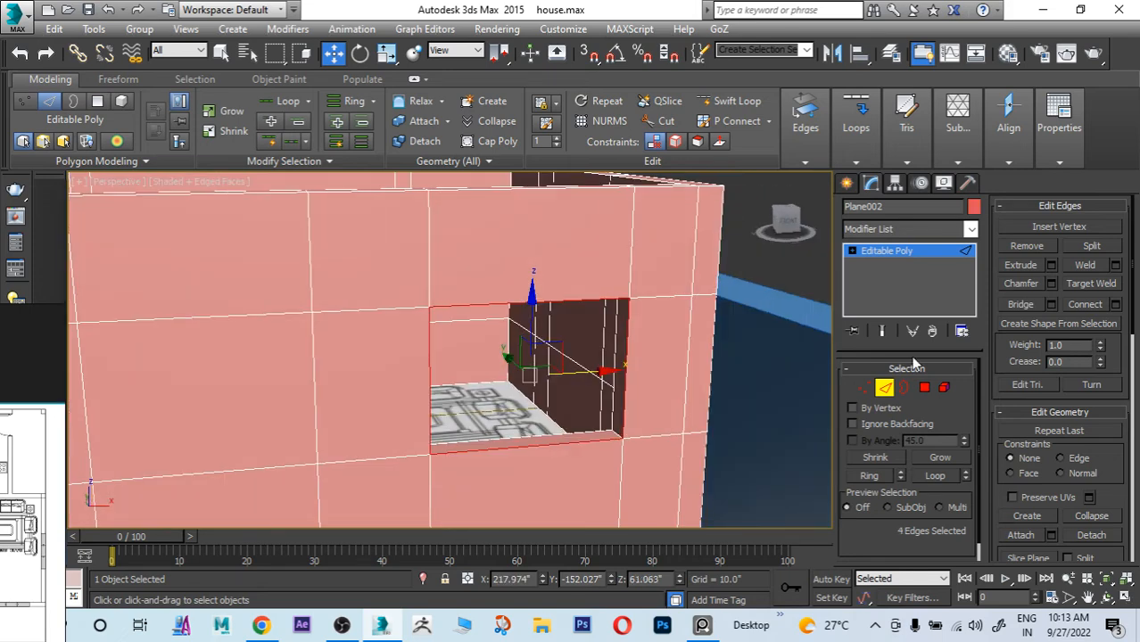
{"action": "left_click", "coordinate": [1026, 319]}
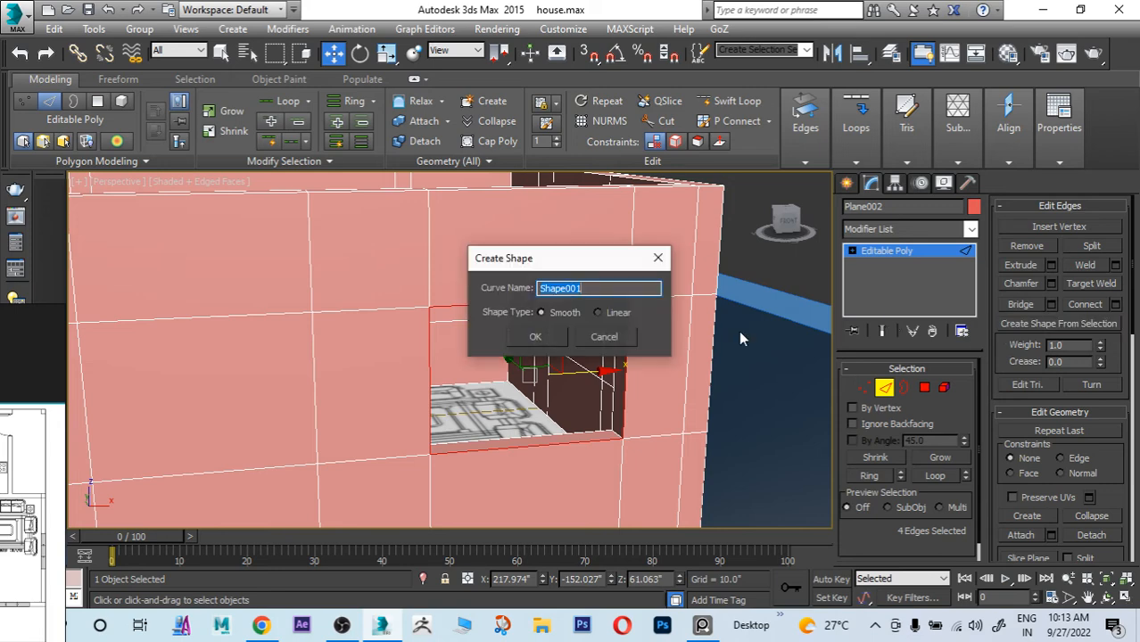
{"action": "left_click", "coordinate": [545, 339]}
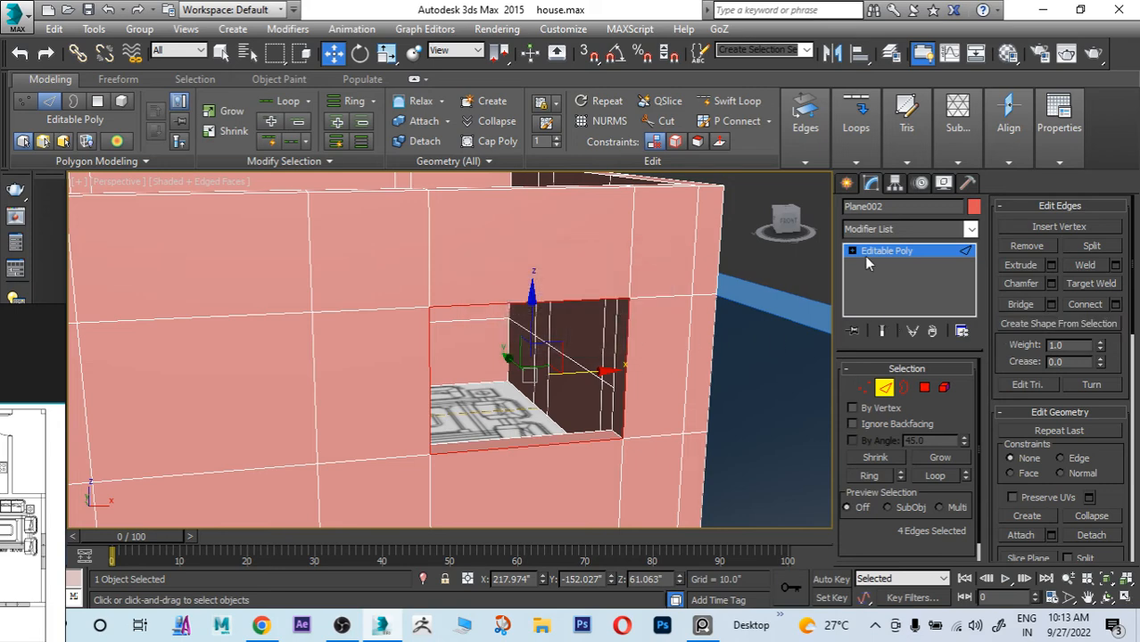
Step: Select the window outline shape and enable it in the renderer and viewport with a rectangular cross-section
{"action": "left_click", "coordinate": [846, 184]}
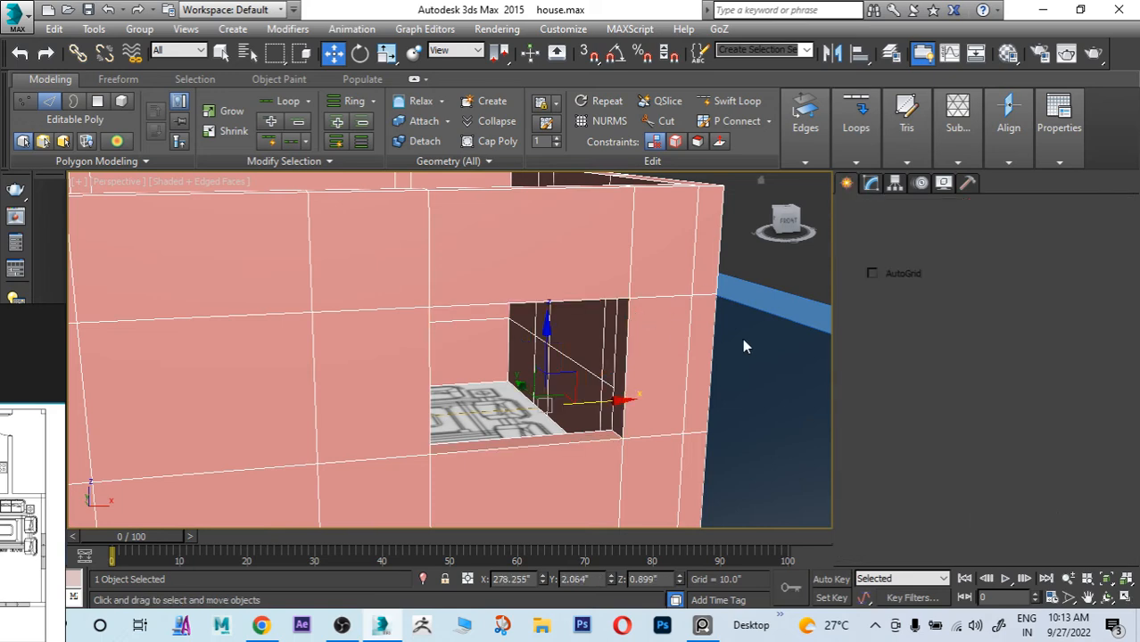
{"action": "left_click", "coordinate": [628, 322]}
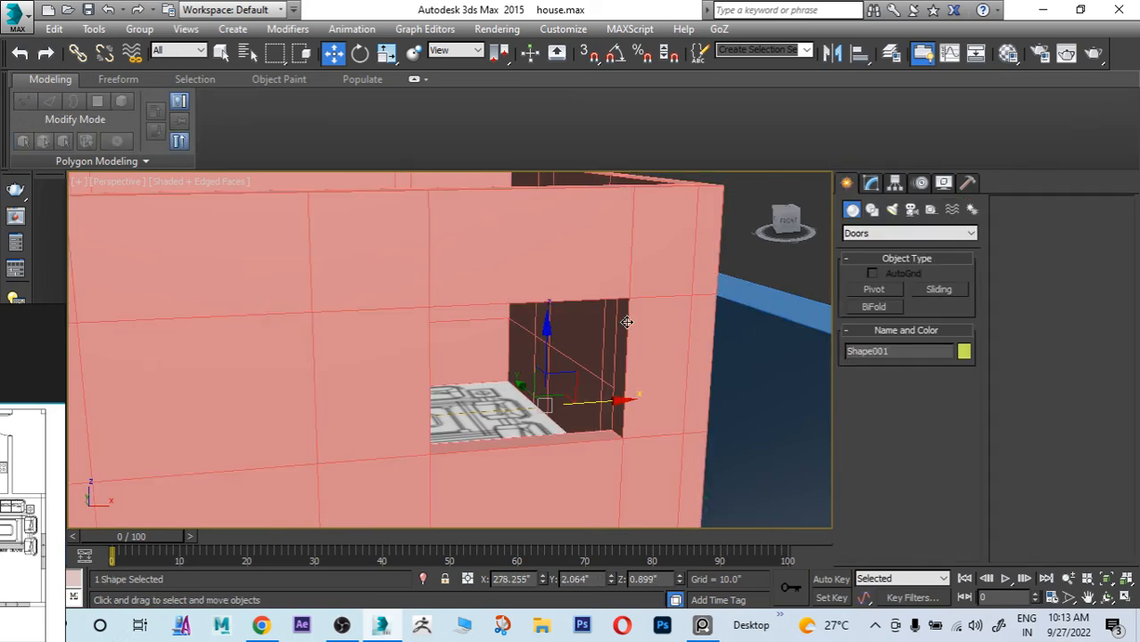
{"action": "left_click_drag", "start_coordinate": [530, 396], "coordinate": [541, 407]}
{"action": "right_click", "coordinate": [541, 407]}
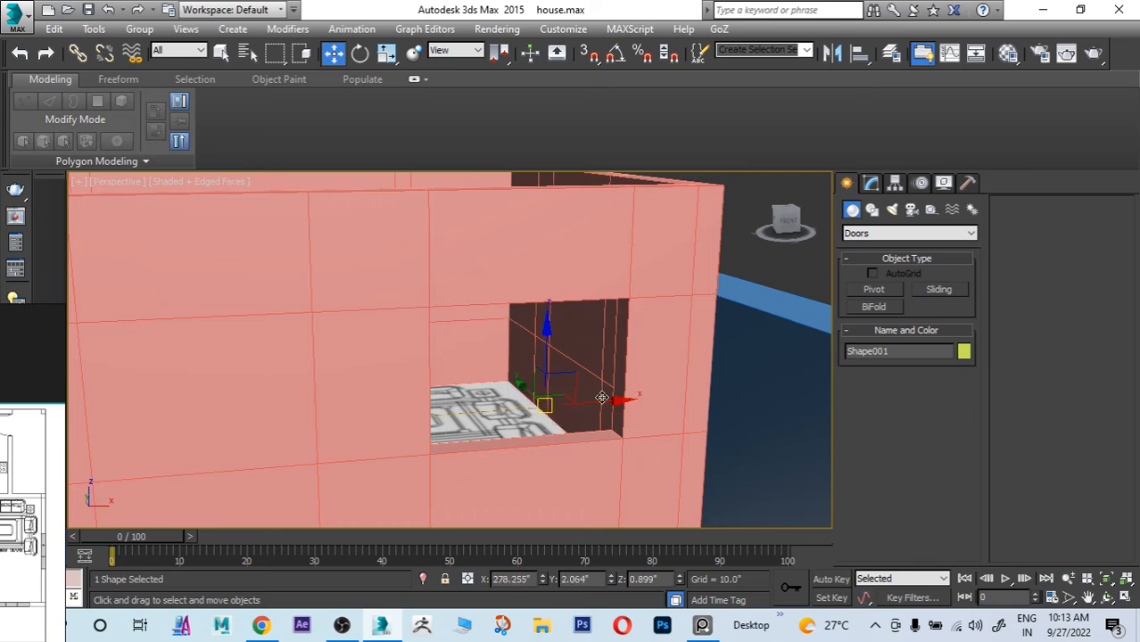
{"action": "left_click", "coordinate": [871, 183]}
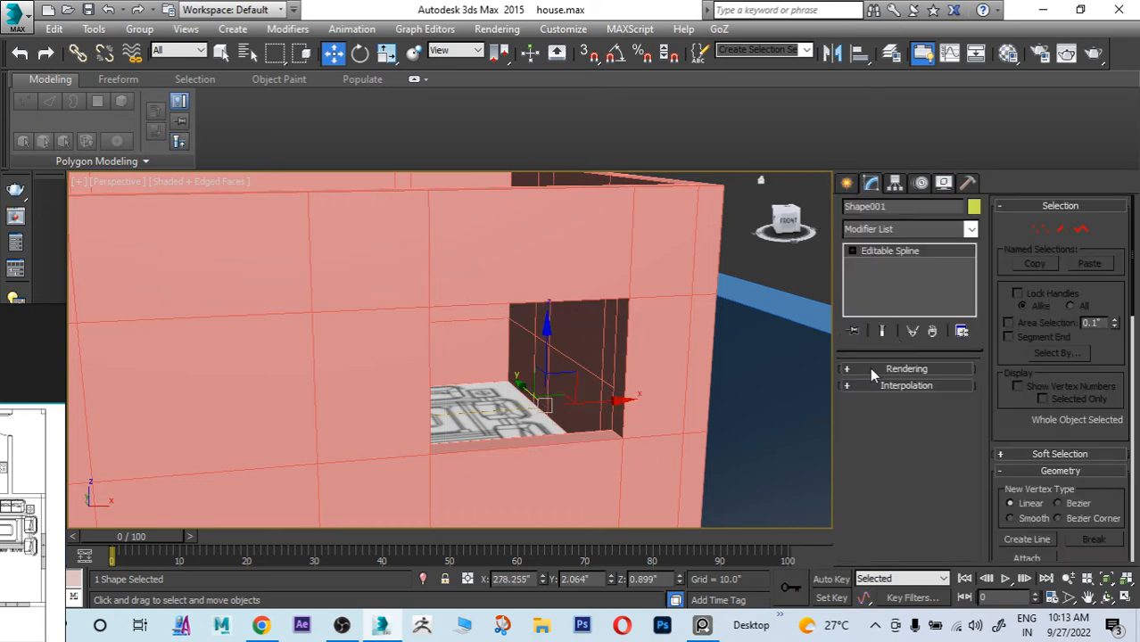
{"action": "left_click", "coordinate": [871, 368]}
{"action": "left_click", "coordinate": [866, 382]}
{"action": "left_click", "coordinate": [852, 395]}
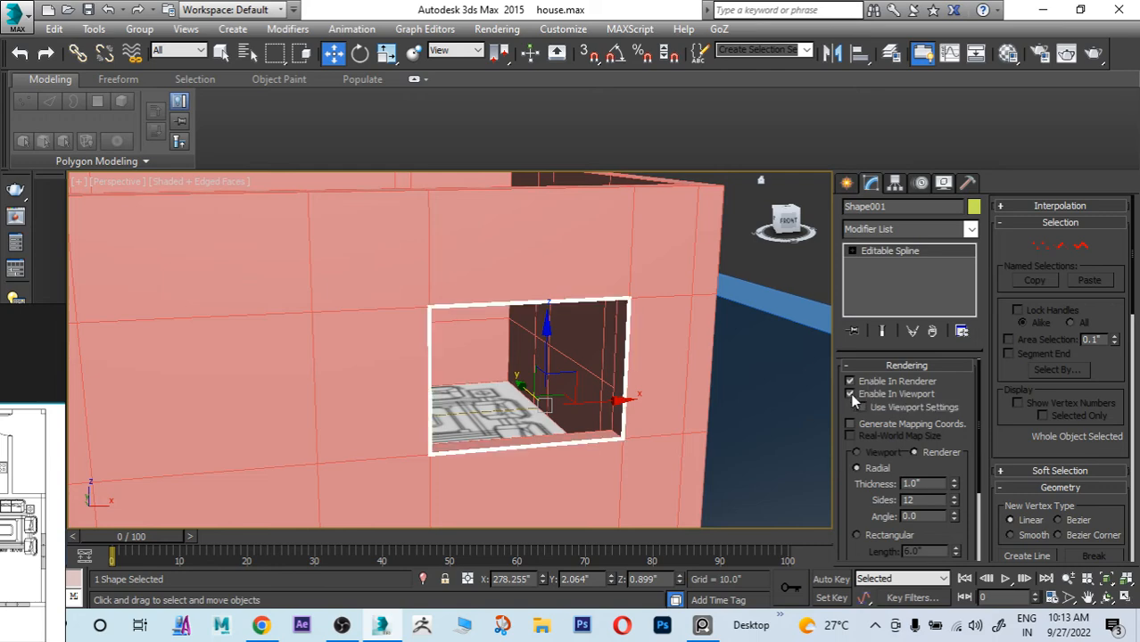
{"action": "scroll", "coordinate": [870, 455], "scroll_direction": "down", "scroll_amount": 2}
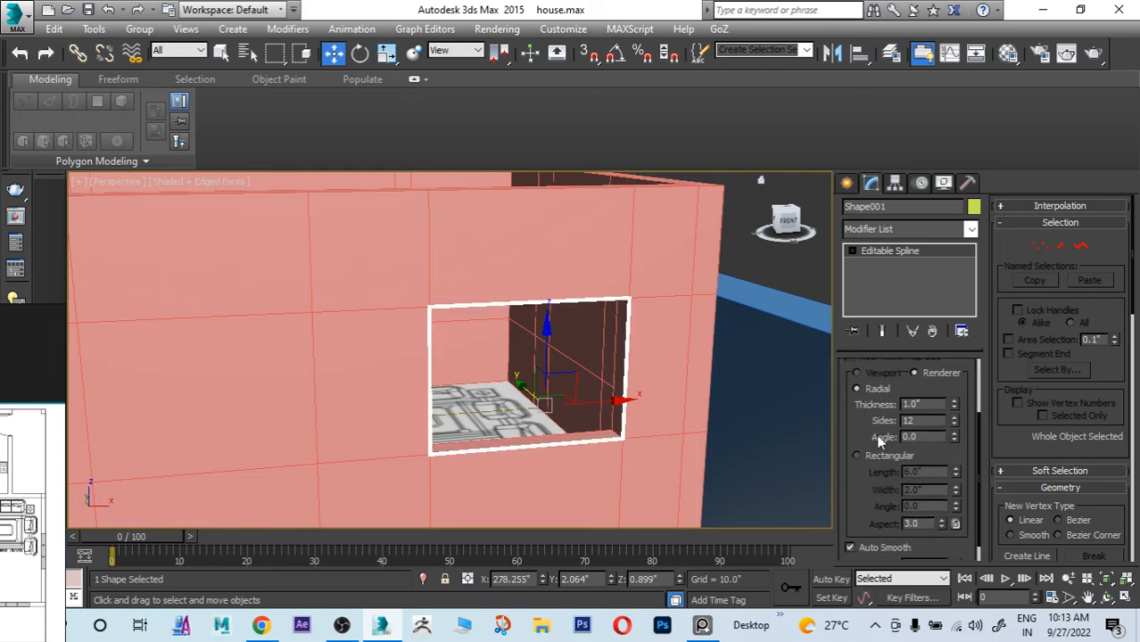
{"action": "left_click", "coordinate": [858, 456]}
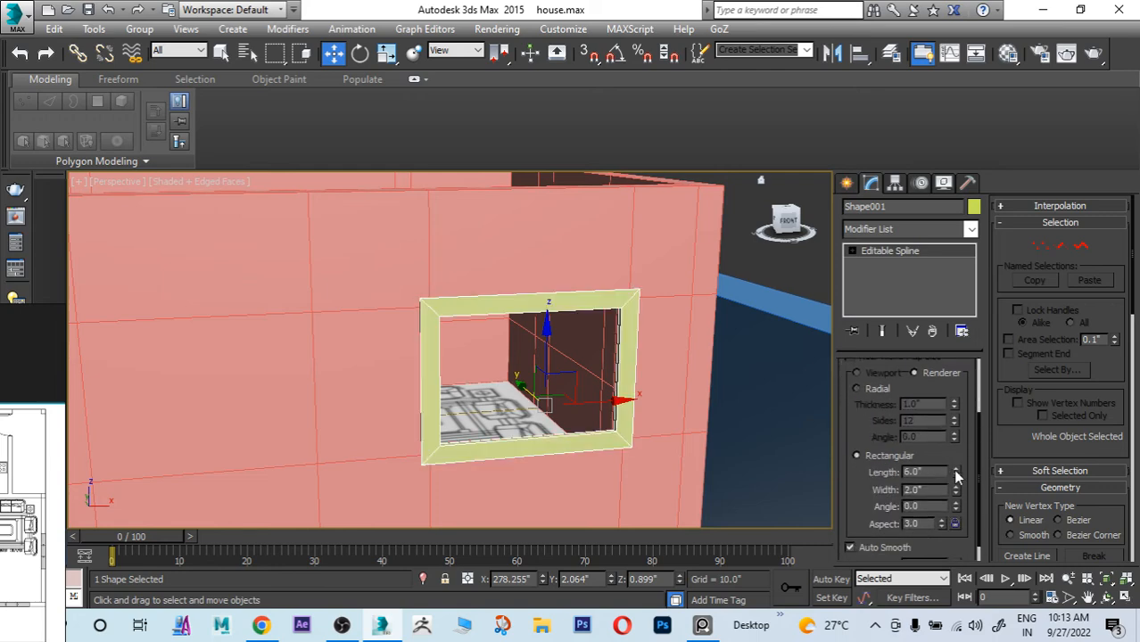
Step: Set the window frame's rectangular cross-section to about 3.48" in length and 3" in width
{"action": "left_click_drag", "start_coordinate": [956, 474], "coordinate": [956, 449]}
{"action": "middle_click_drag", "start_coordinate": [764, 439], "coordinate": [739, 459], "text": "alt"}
{"action": "scroll", "coordinate": [568, 390], "scroll_direction": "up", "scroll_amount": 3}
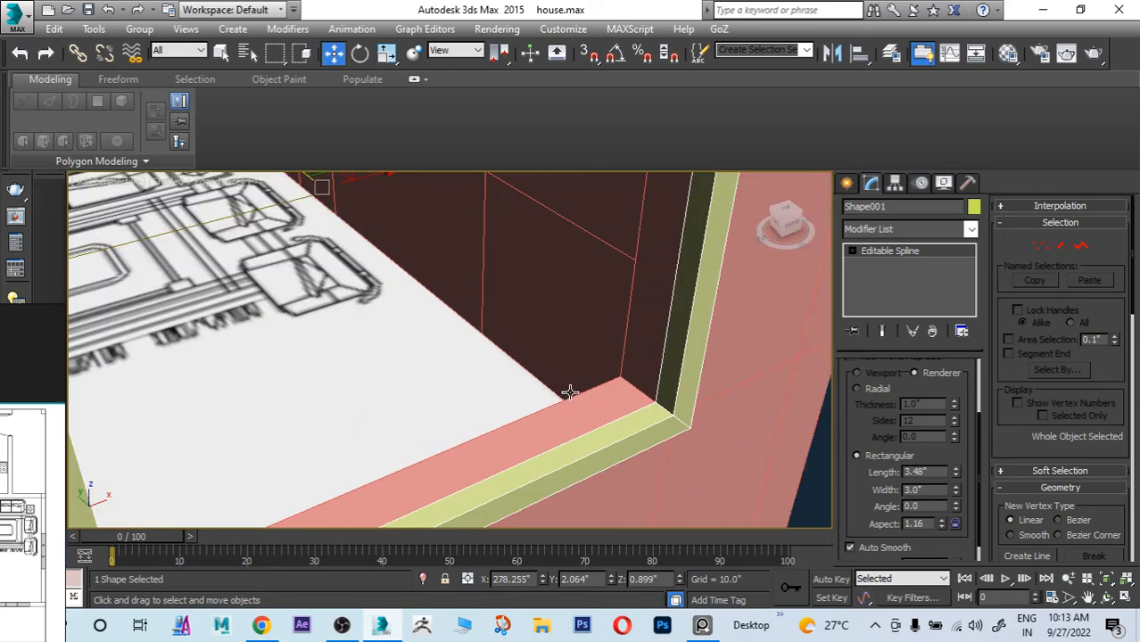
Step: Center the window frame's pivot on the frame object
{"action": "scroll", "coordinate": [570, 393], "scroll_direction": "down", "scroll_amount": 3}
{"action": "left_click", "coordinate": [897, 183]}
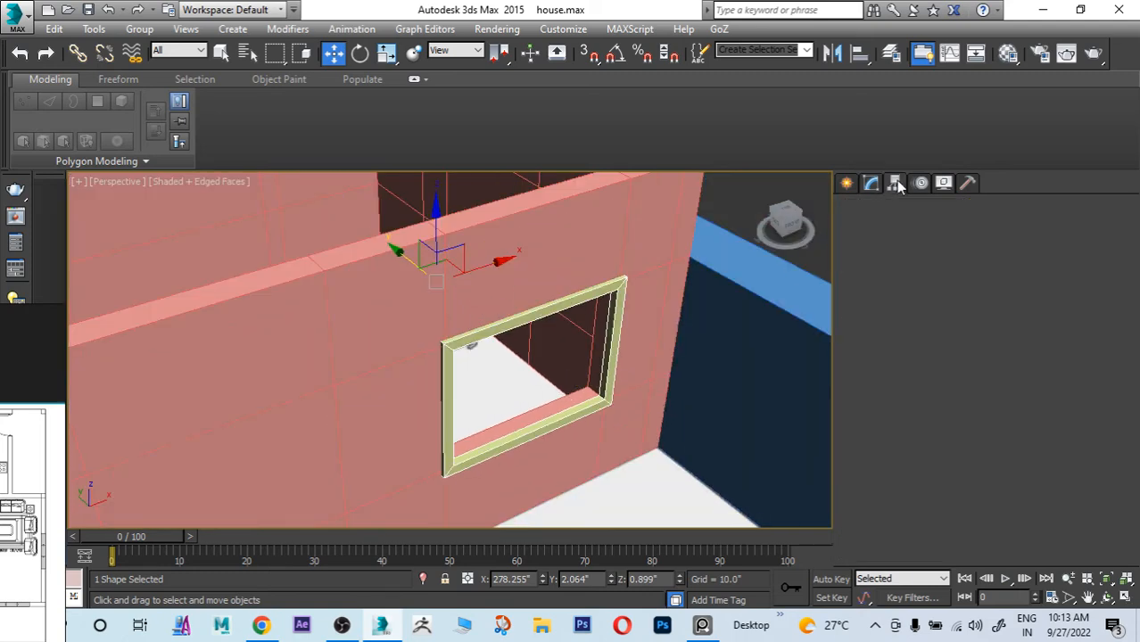
{"action": "left_click", "coordinate": [903, 290]}
{"action": "left_click", "coordinate": [921, 379]}
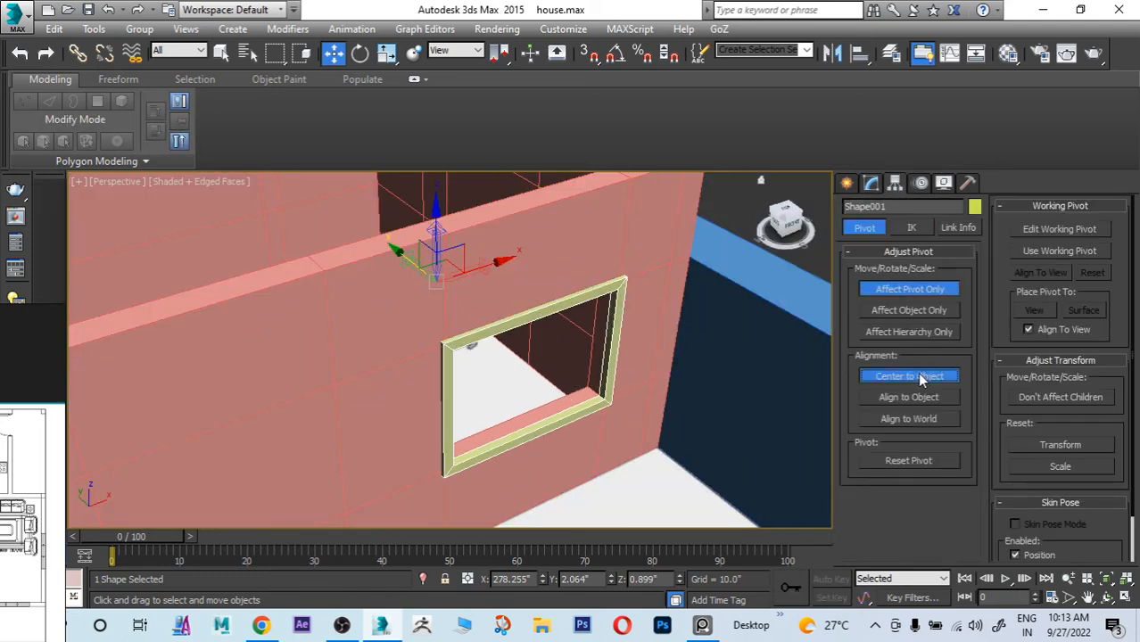
{"action": "left_click", "coordinate": [847, 184]}
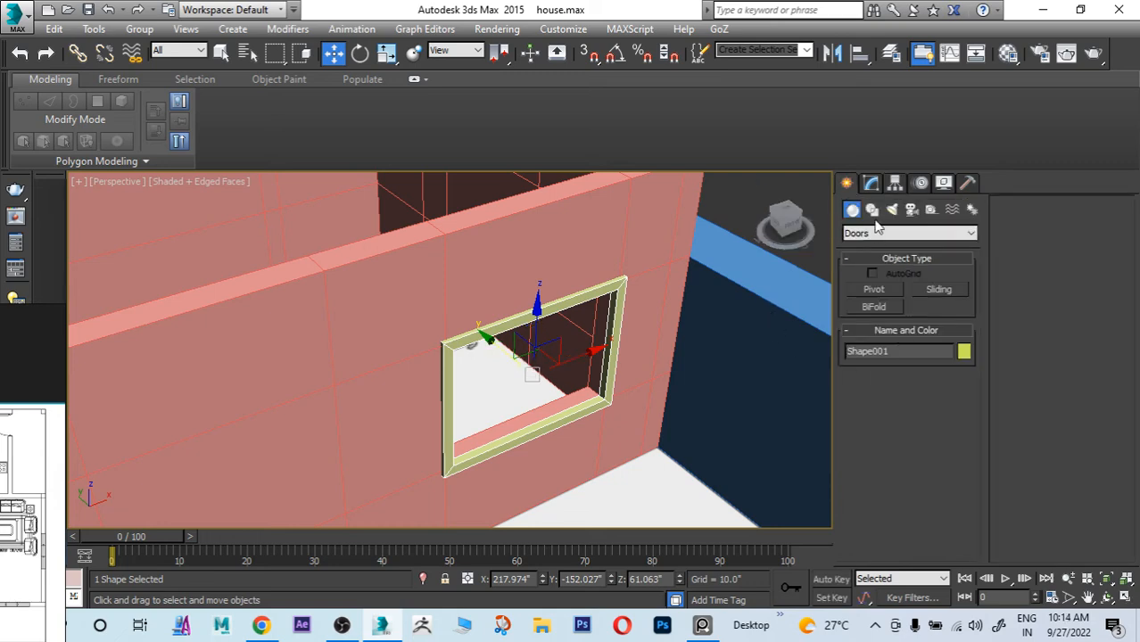
Step: Move the window frame along Y into the wall opening, to about -147.4", and set its cross-section width to about 5.58"
{"action": "left_click", "coordinate": [870, 183]}
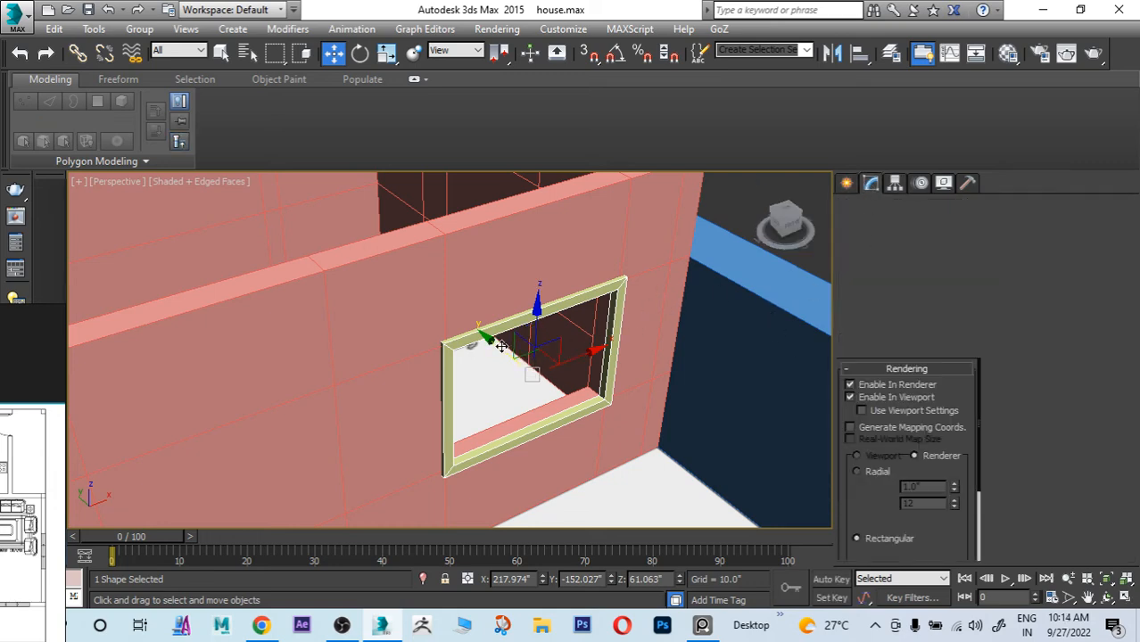
{"action": "left_click_drag", "start_coordinate": [485, 337], "coordinate": [521, 347]}
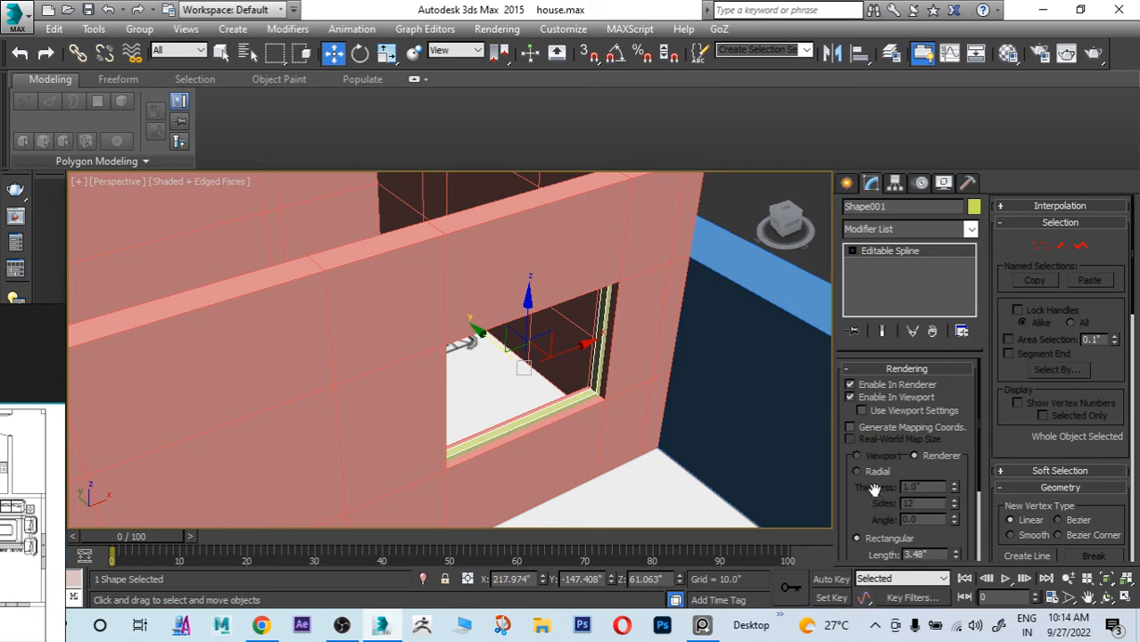
{"action": "scroll", "coordinate": [879, 489], "scroll_direction": "down", "scroll_amount": 2}
{"action": "left_click_drag", "start_coordinate": [956, 518], "coordinate": [942, 440]}
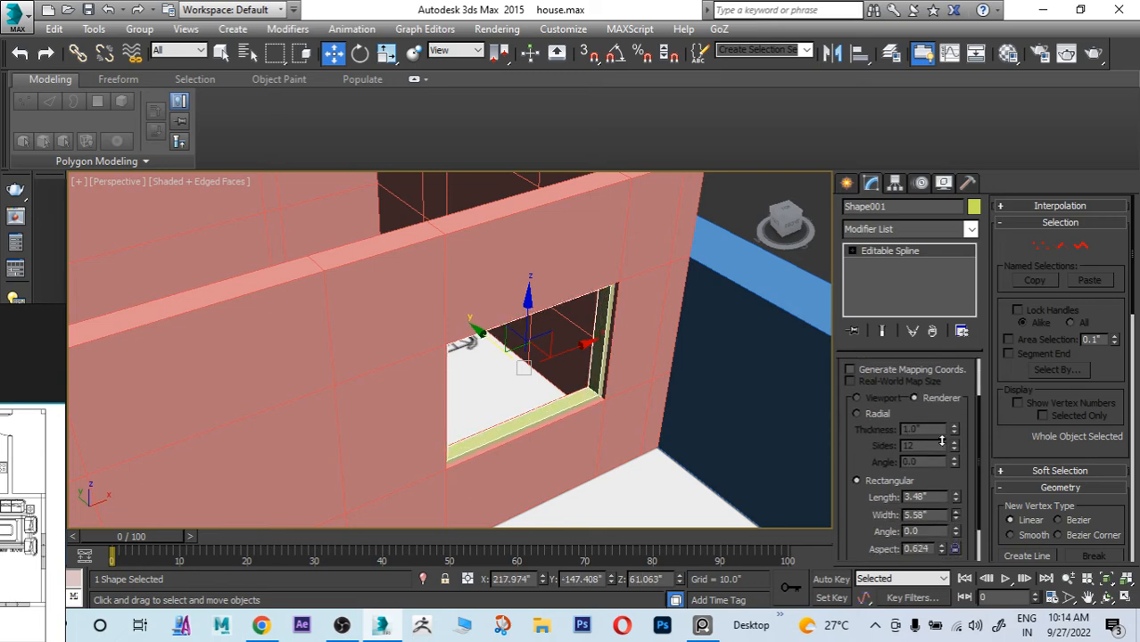
Step: Convert the window frame shape to an Editable Poly
{"action": "middle_click_drag", "start_coordinate": [654, 374], "coordinate": [626, 365], "text": "alt"}
{"action": "scroll", "coordinate": [594, 406], "scroll_direction": "up", "scroll_amount": 4}
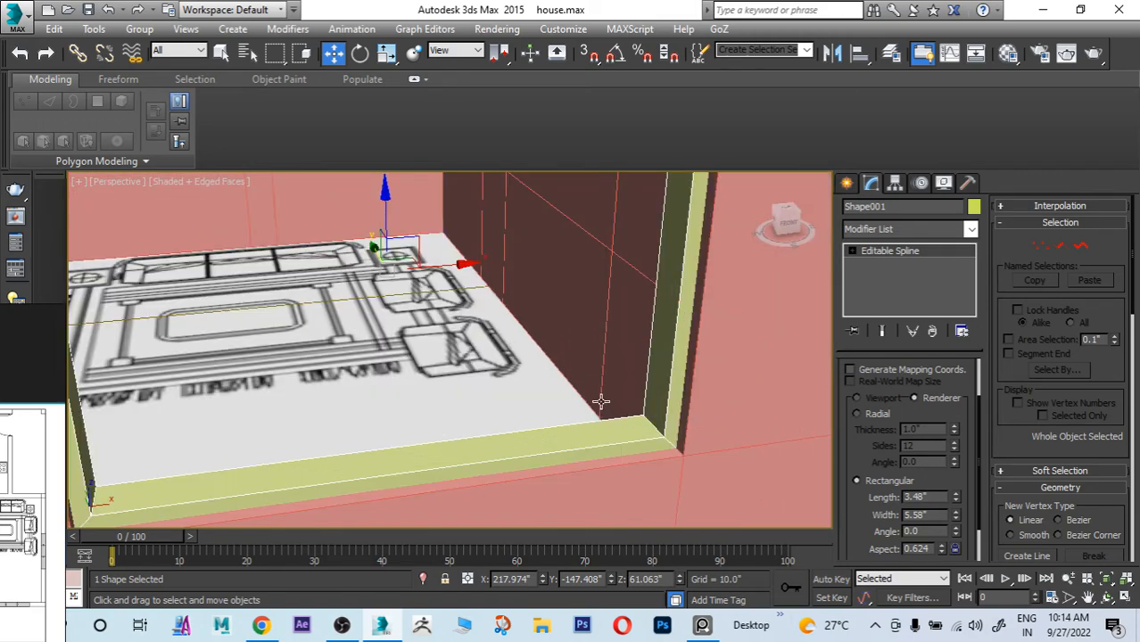
{"action": "scroll", "coordinate": [651, 370], "scroll_direction": "down", "scroll_amount": 2}
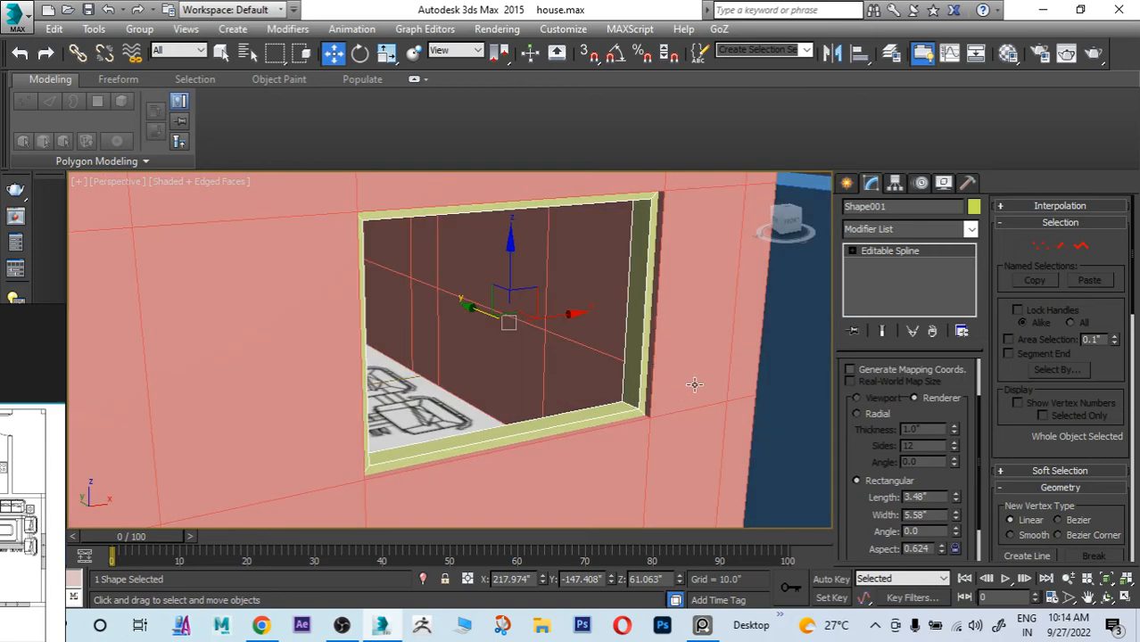
{"action": "middle_click_drag", "start_coordinate": [695, 384], "coordinate": [618, 354], "text": "alt"}
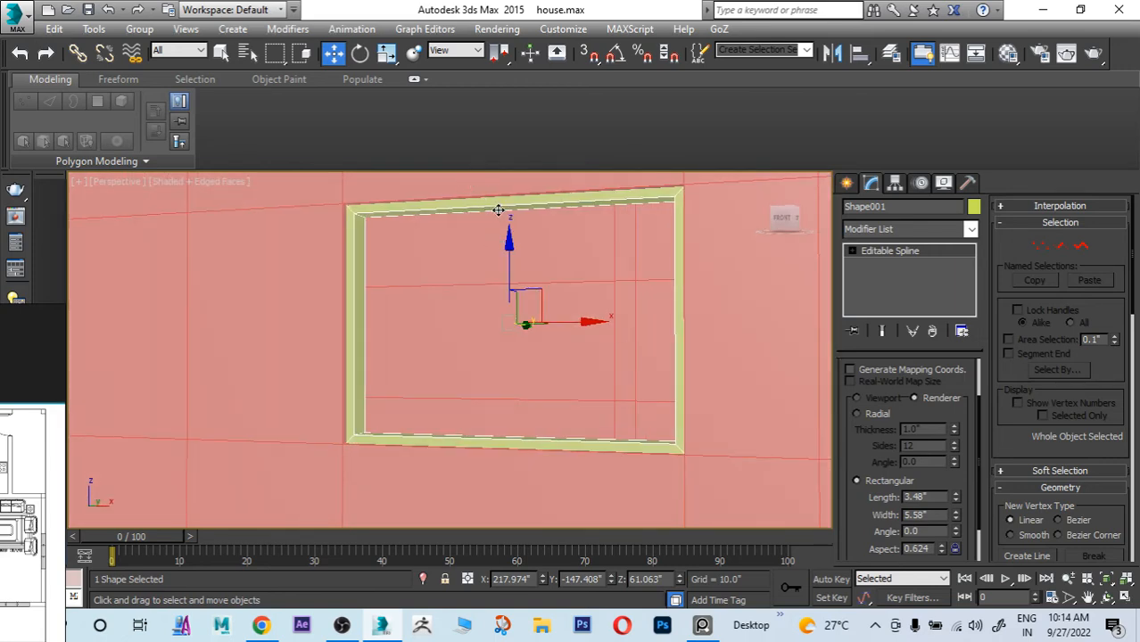
{"action": "middle_click_drag", "start_coordinate": [456, 311], "coordinate": [510, 283], "text": "alt"}
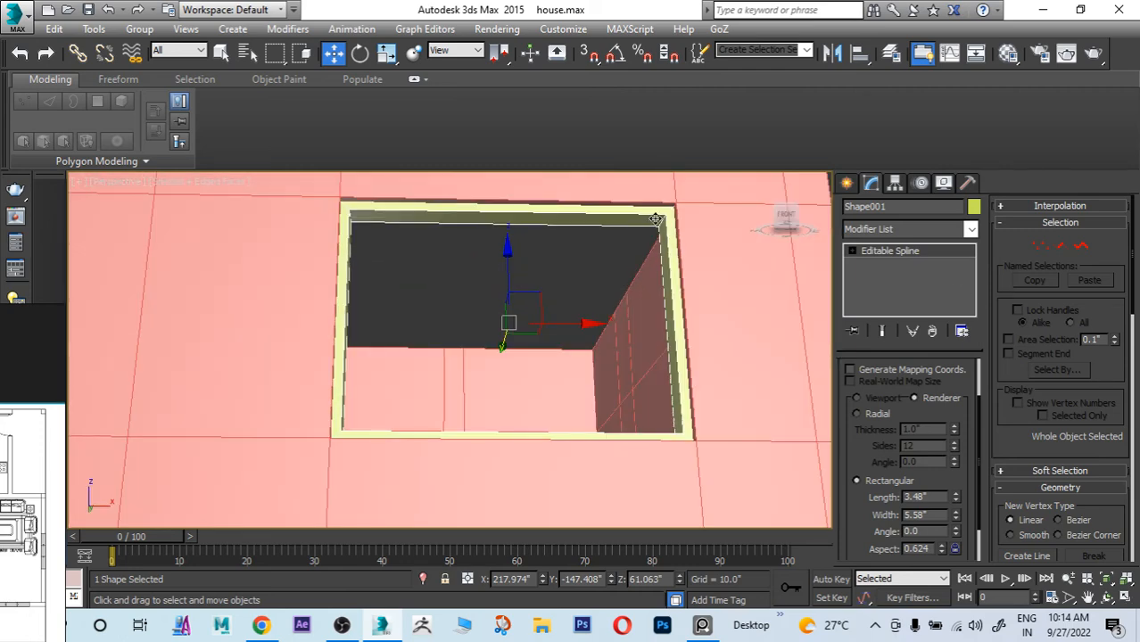
{"action": "key", "text": "Delete"}
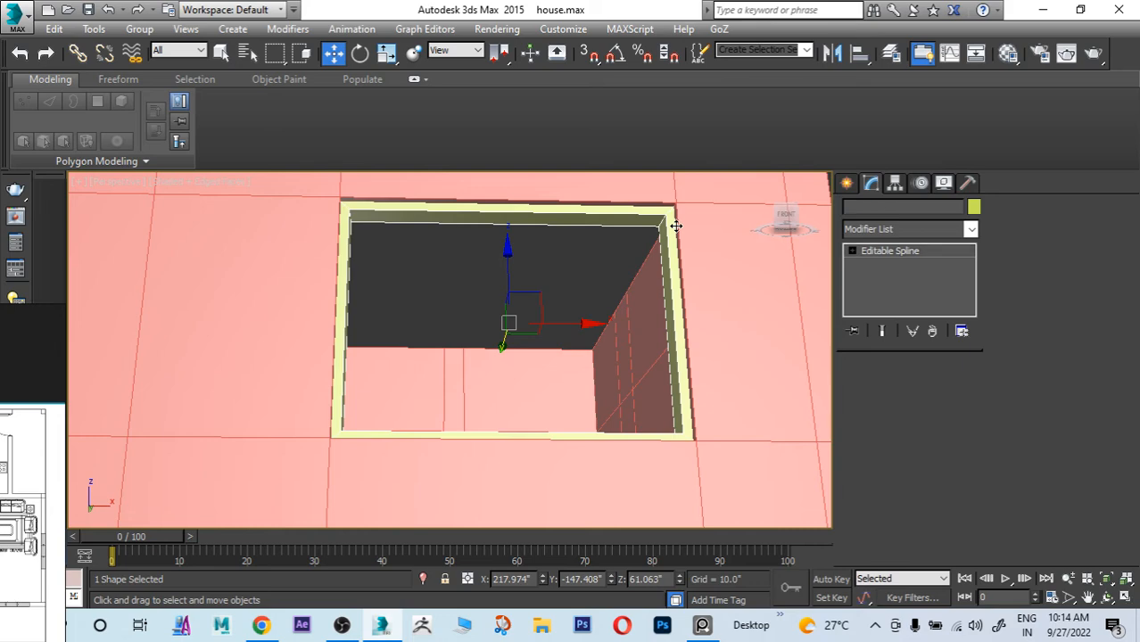
{"action": "left_click", "coordinate": [658, 217]}
{"action": "right_click", "coordinate": [650, 215]}
{"action": "mouse_move", "coordinate": [811, 402]}
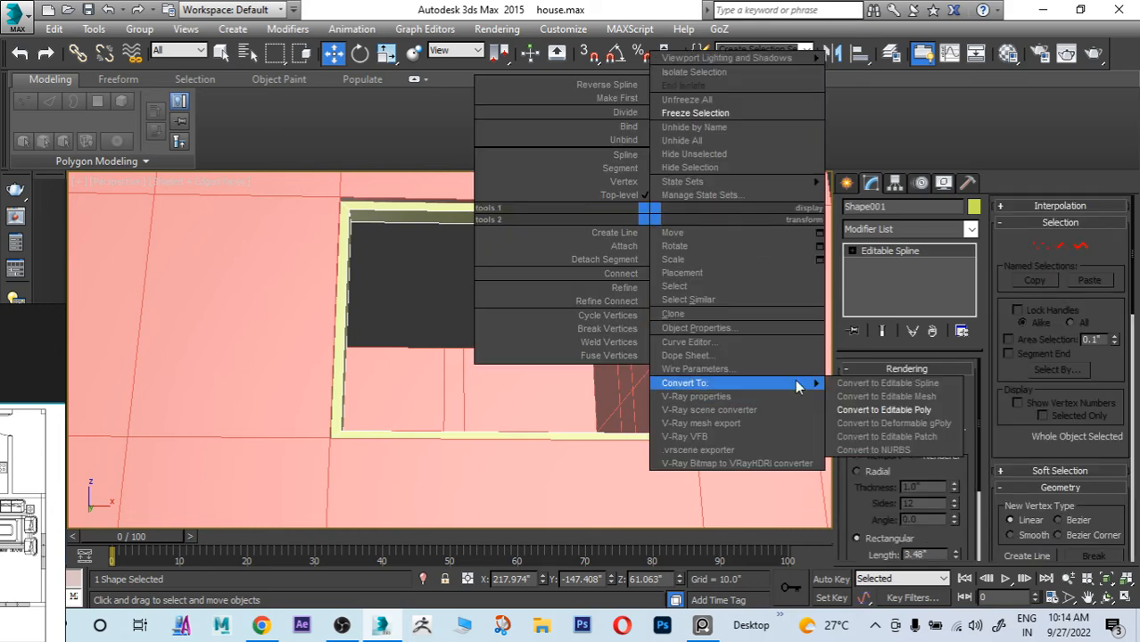
{"action": "left_click", "coordinate": [895, 409]}
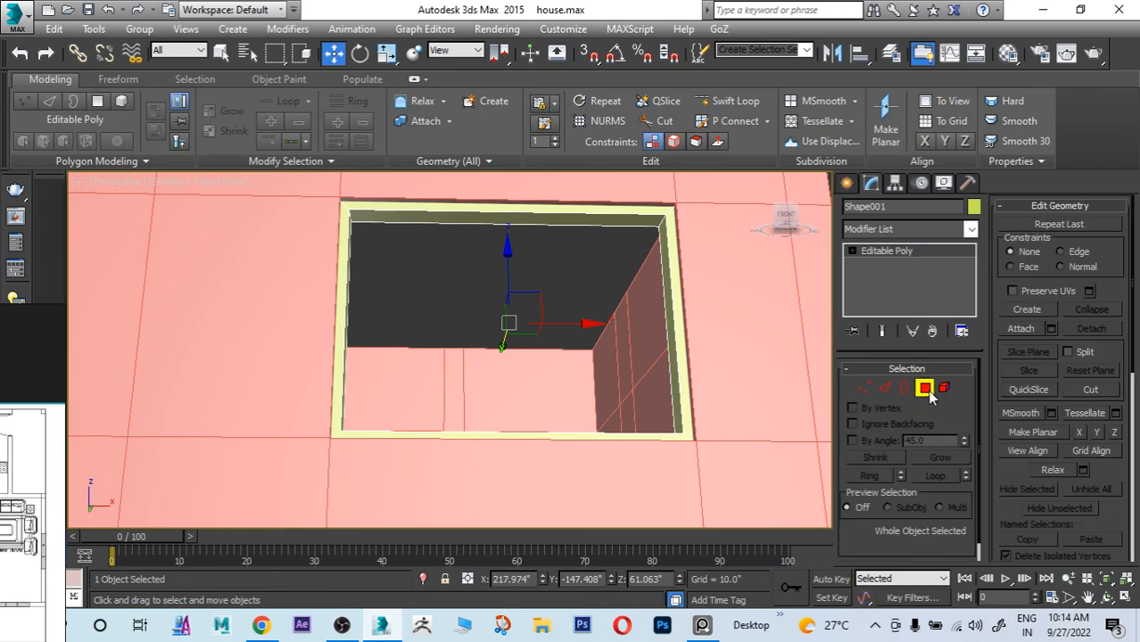
Step: Detach the underside polygon of the frame's upper bar as a clone, keeping the default object name
{"action": "left_click", "coordinate": [925, 389]}
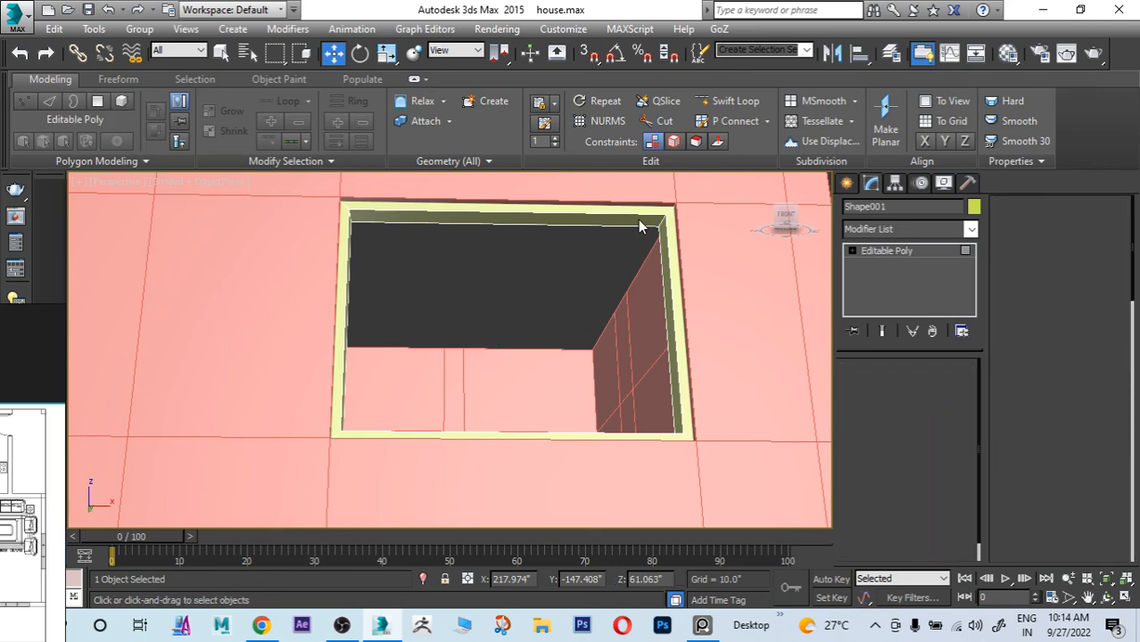
{"action": "left_click", "coordinate": [638, 220]}
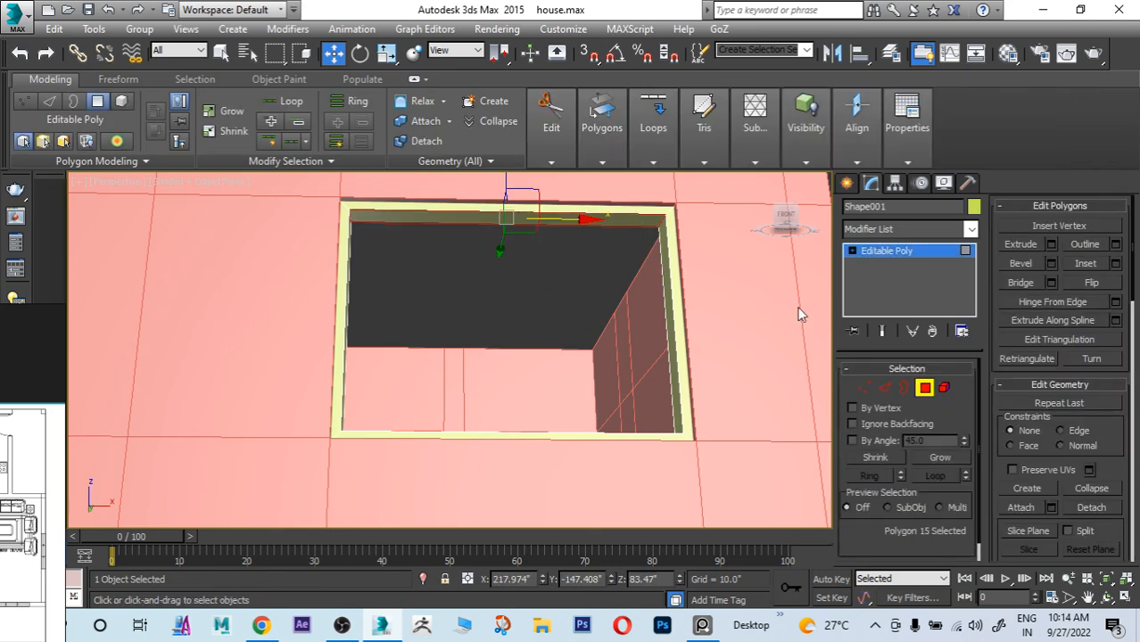
{"action": "left_click", "coordinate": [1093, 508]}
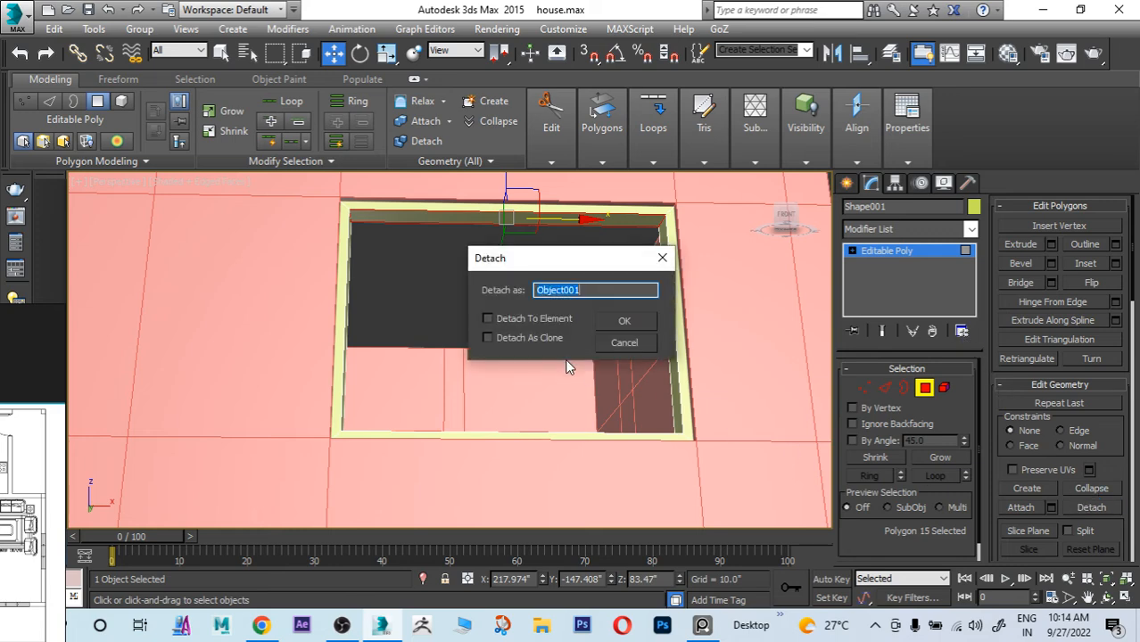
{"action": "left_click", "coordinate": [554, 340]}
{"action": "left_click", "coordinate": [625, 321]}
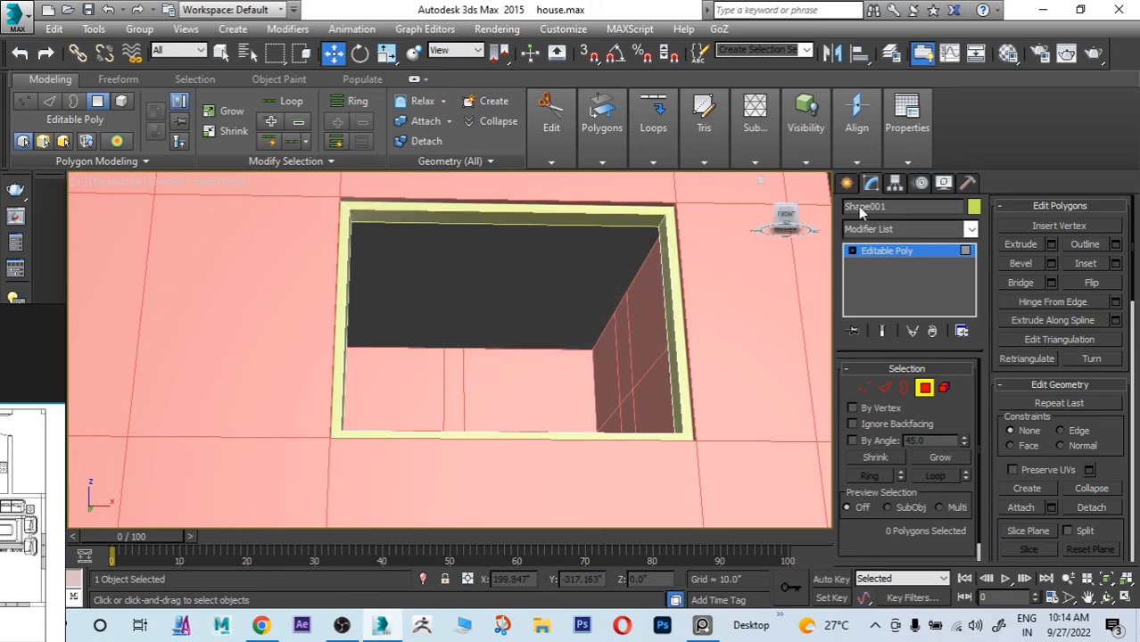
{"action": "left_click", "coordinate": [846, 183]}
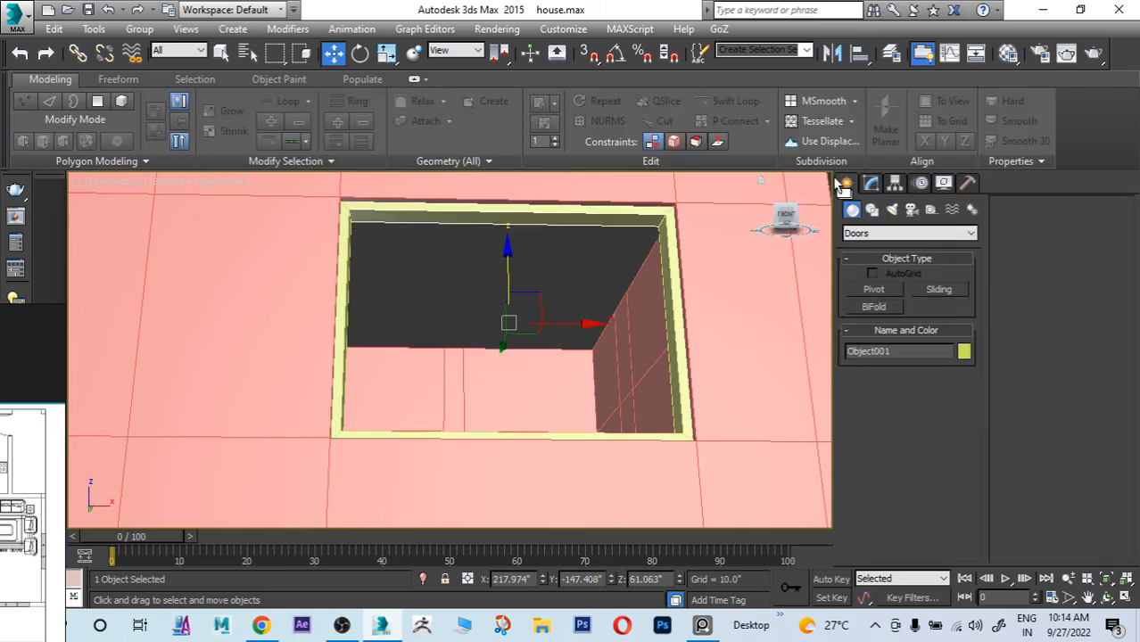
{"action": "left_click", "coordinate": [871, 186]}
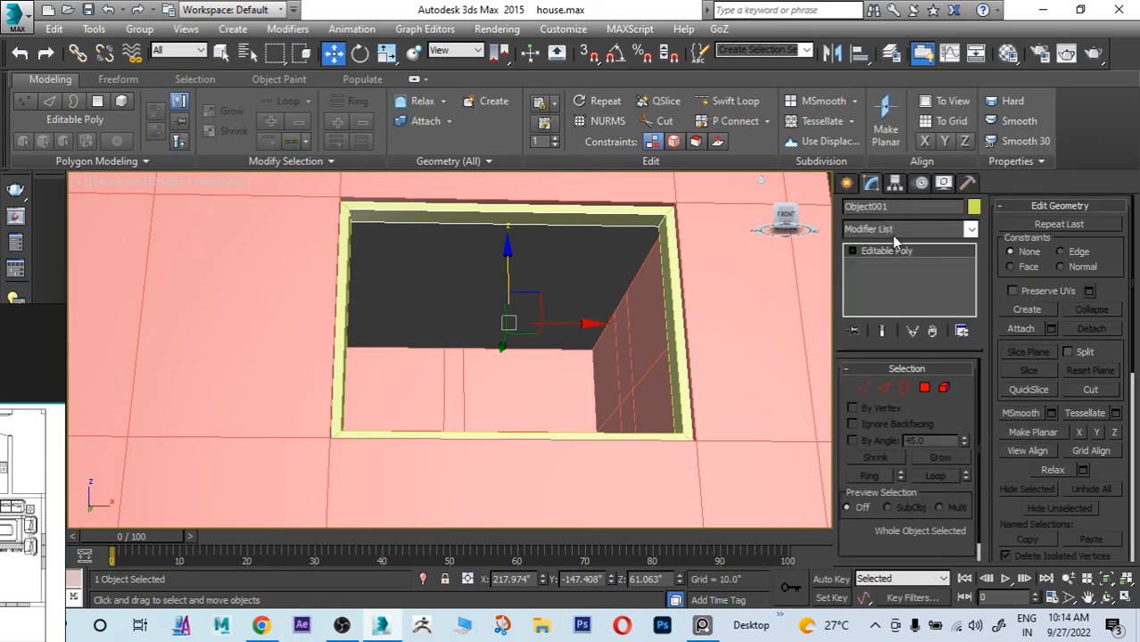
{"action": "key", "text": "ctrl+d"}
{"action": "key", "text": "s"}
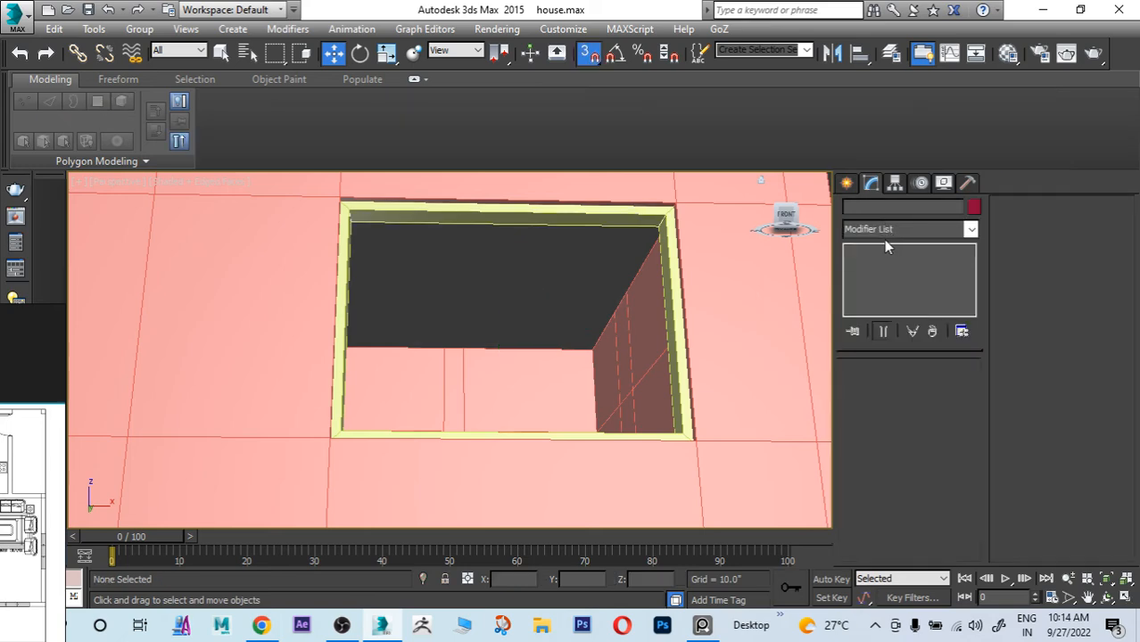
{"action": "left_click", "coordinate": [647, 222]}
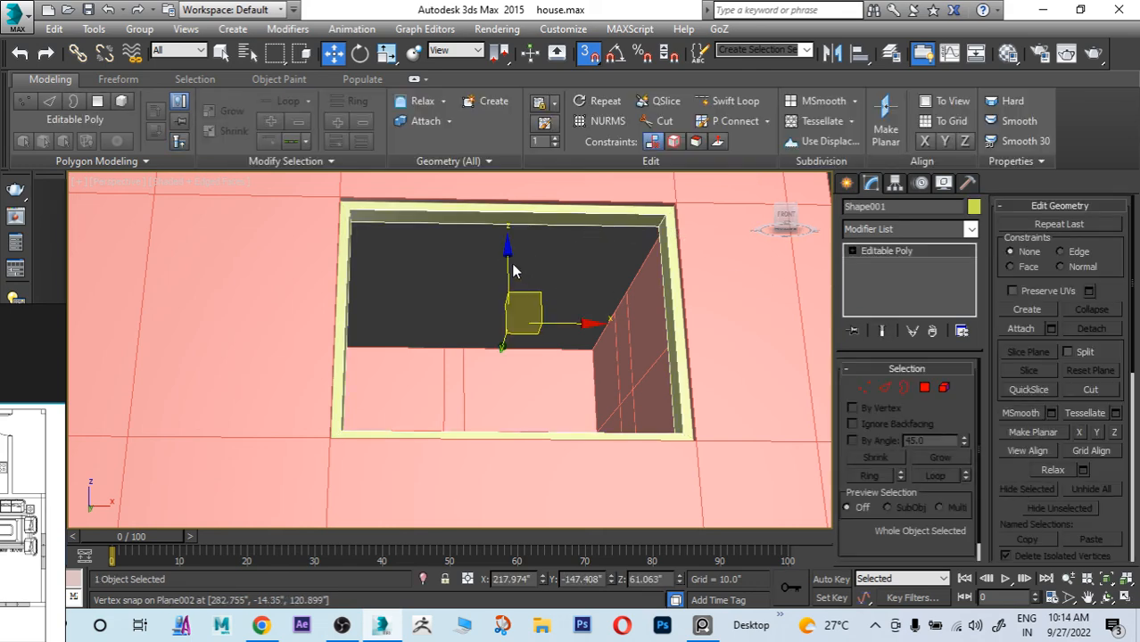
{"action": "left_click", "coordinate": [519, 270]}
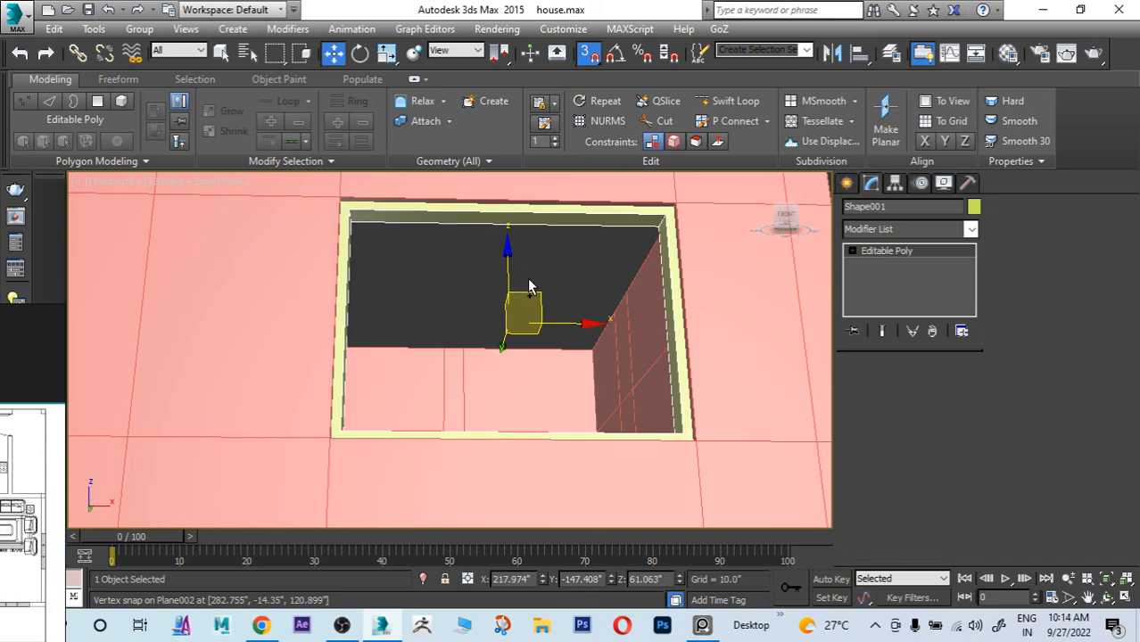
{"action": "left_click", "coordinate": [521, 221]}
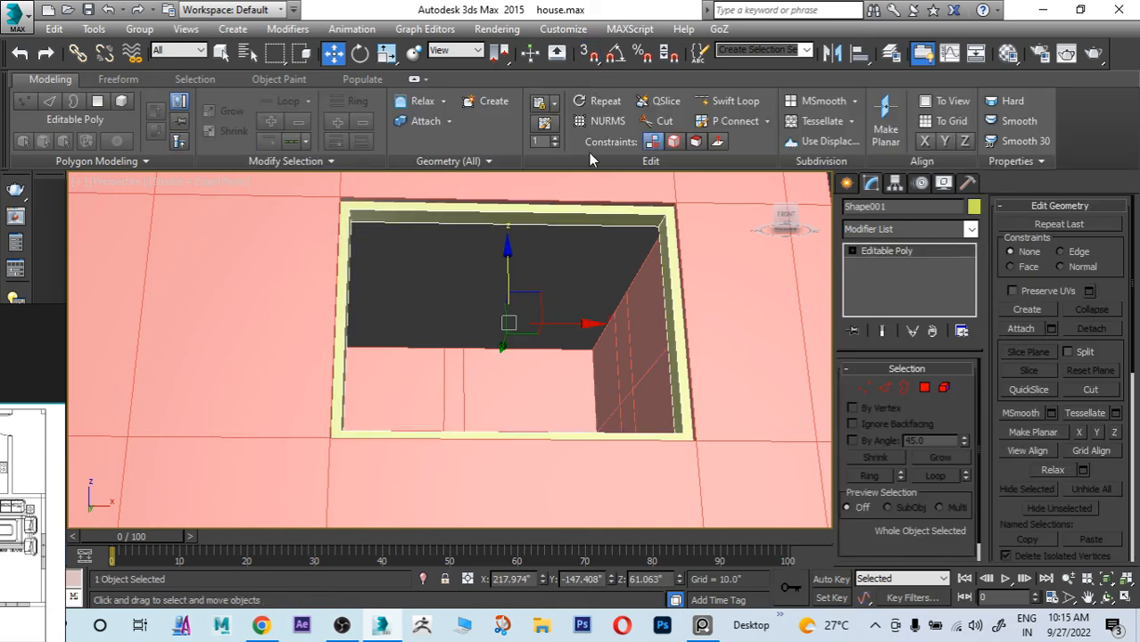
{"action": "left_click", "coordinate": [541, 251]}
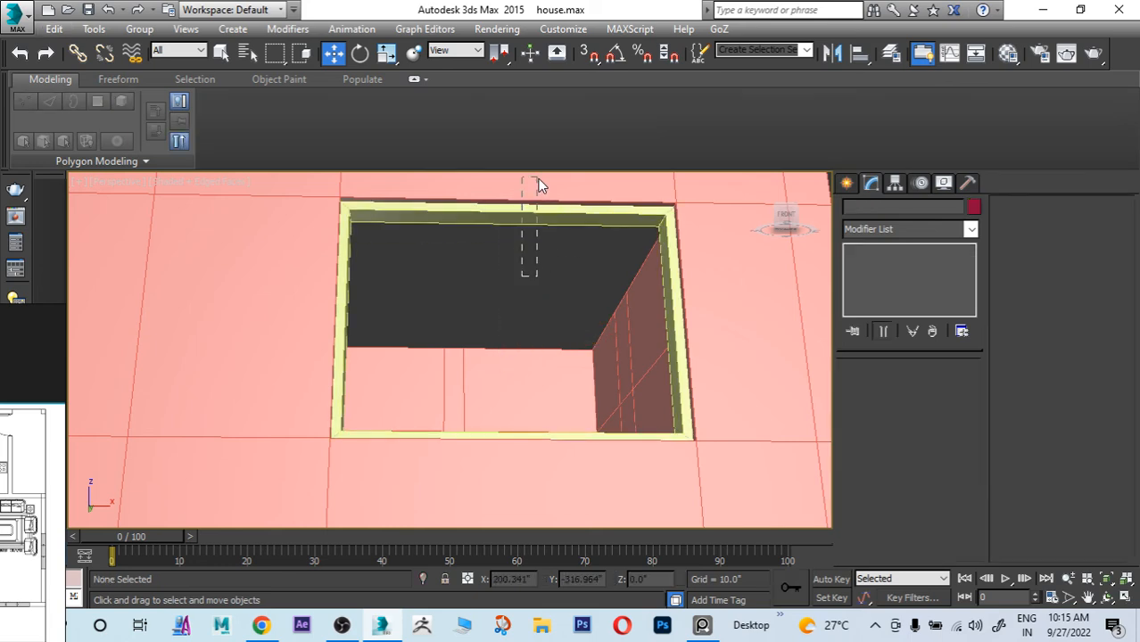
{"action": "left_click_drag", "start_coordinate": [536, 179], "coordinate": [533, 182]}
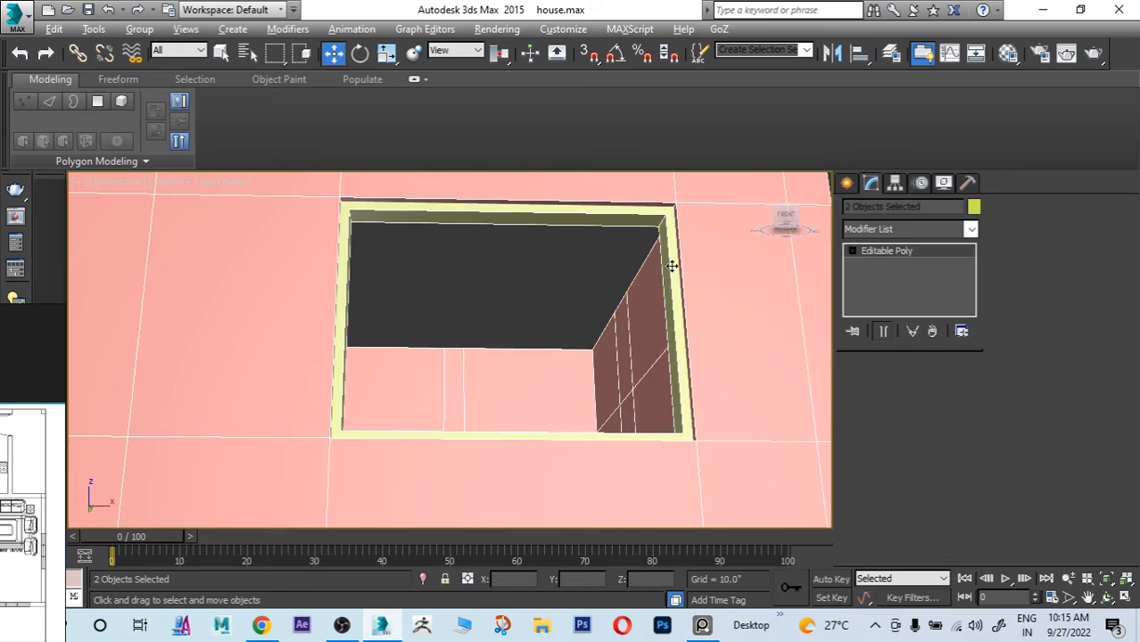
{"action": "left_click", "coordinate": [672, 266]}
{"action": "scroll", "coordinate": [543, 214], "scroll_direction": "up", "scroll_amount": 3}
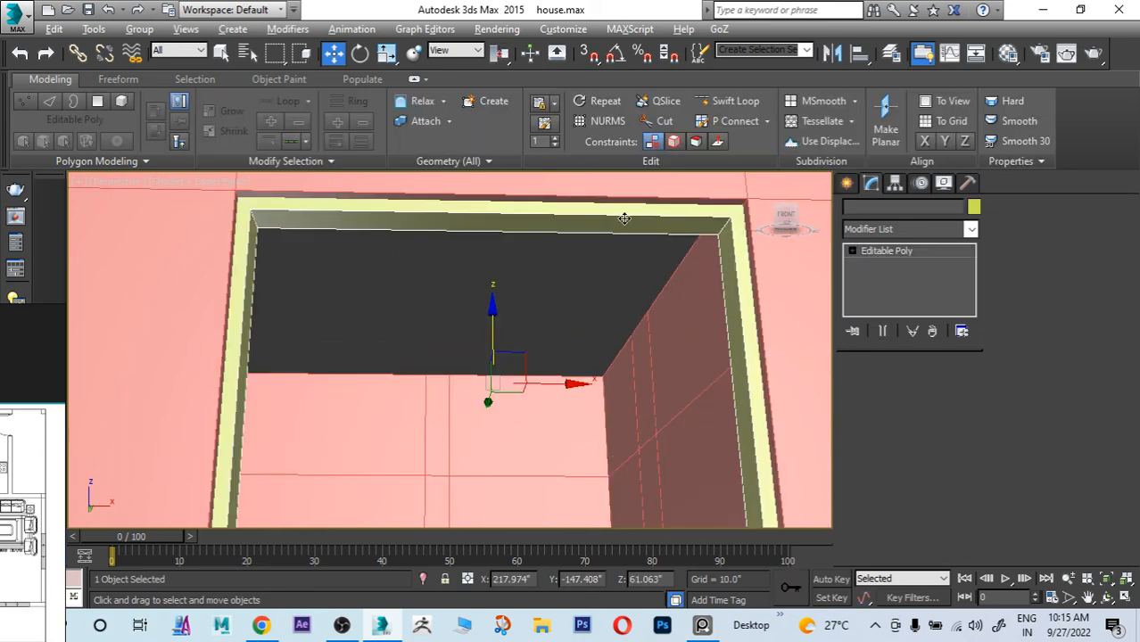
{"action": "left_click", "coordinate": [730, 214]}
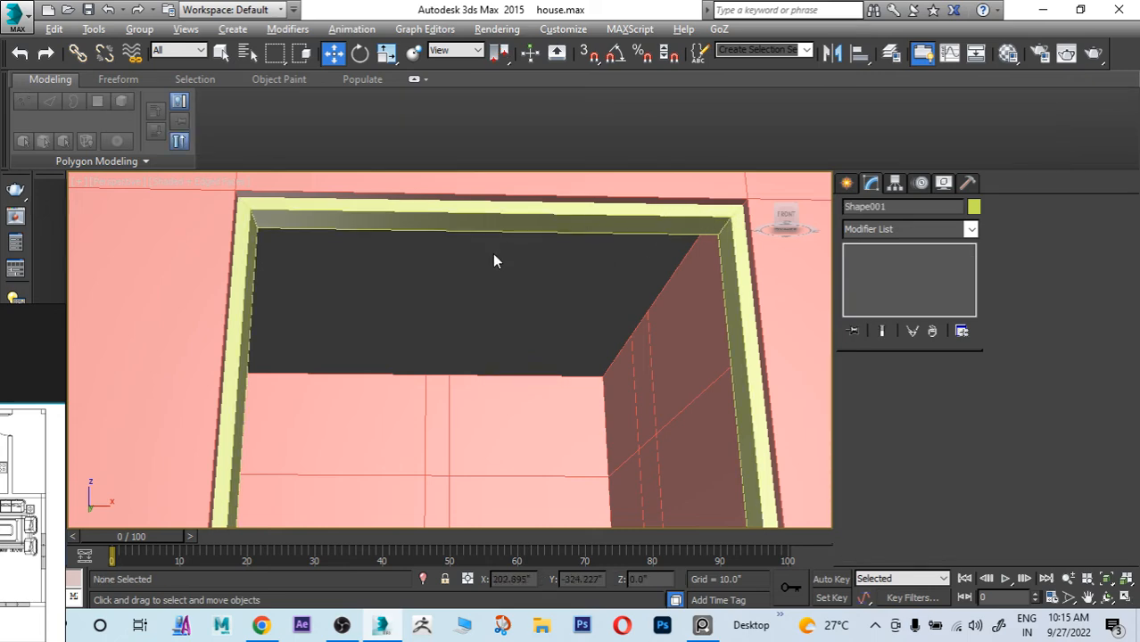
Step: Delete the house walls and the window frame, leaving the floor plan exposed
{"action": "scroll", "coordinate": [494, 255], "scroll_direction": "down", "scroll_amount": 3}
{"action": "middle_click_drag", "start_coordinate": [515, 263], "coordinate": [538, 314], "text": "alt"}
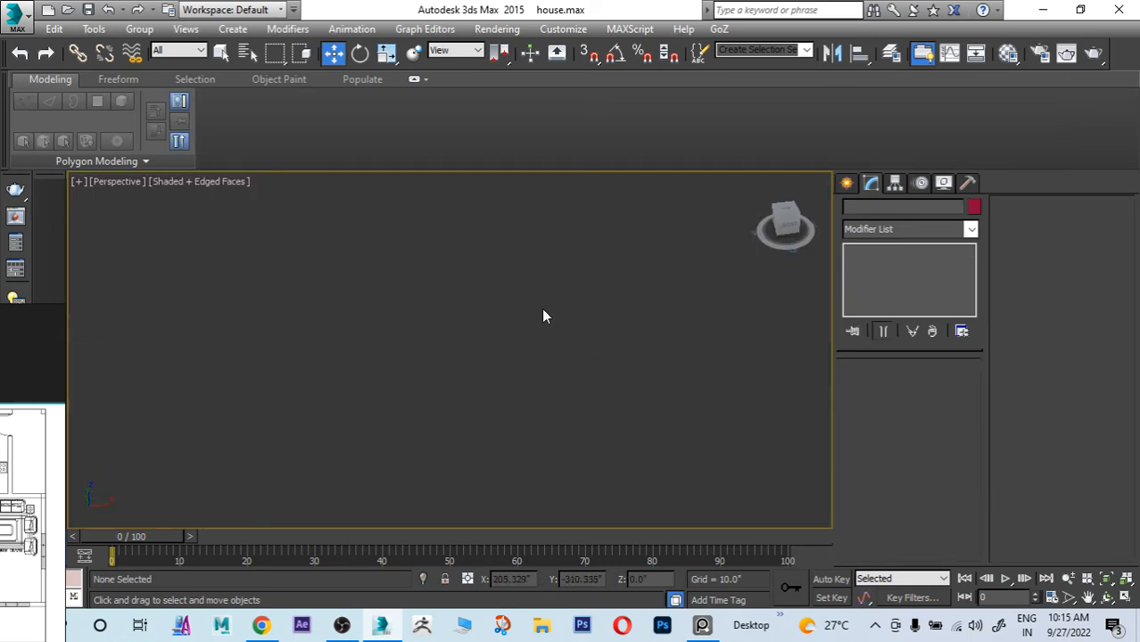
{"action": "scroll", "coordinate": [543, 310], "scroll_direction": "down", "scroll_amount": 8}
{"action": "scroll", "coordinate": [540, 276], "scroll_direction": "up", "scroll_amount": 9}
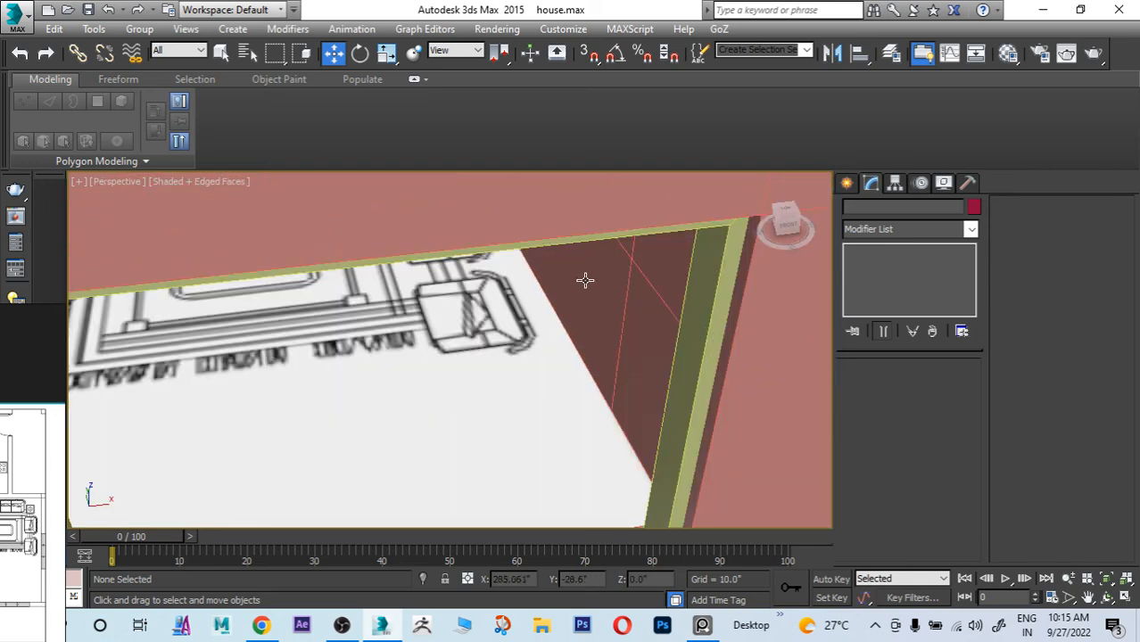
{"action": "scroll", "coordinate": [585, 280], "scroll_direction": "down", "scroll_amount": 4}
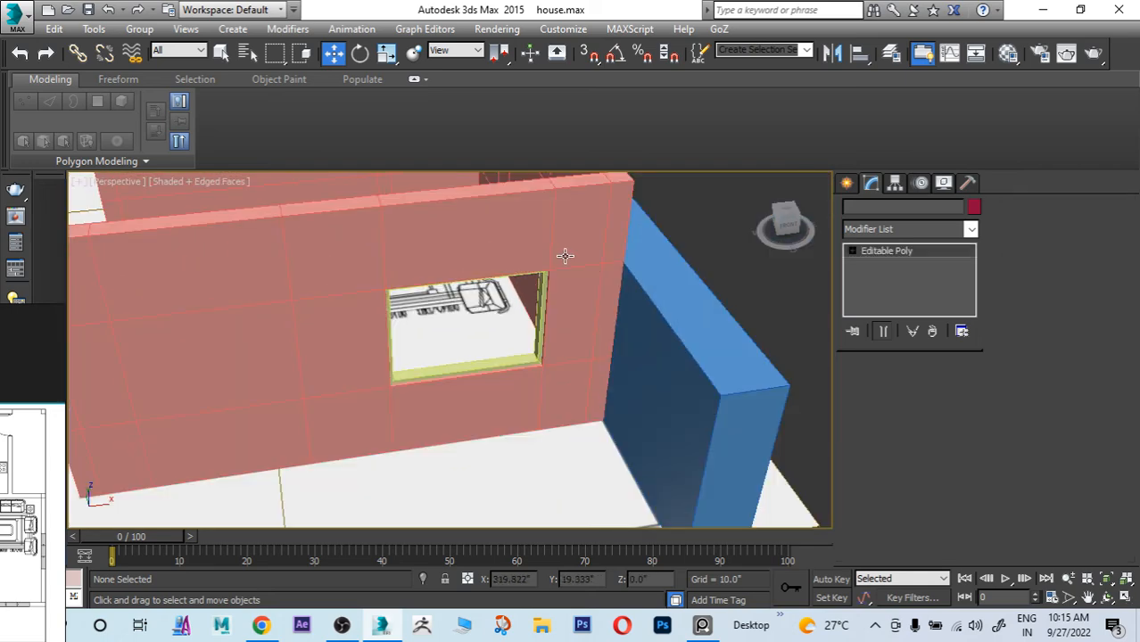
{"action": "left_click", "coordinate": [565, 256]}
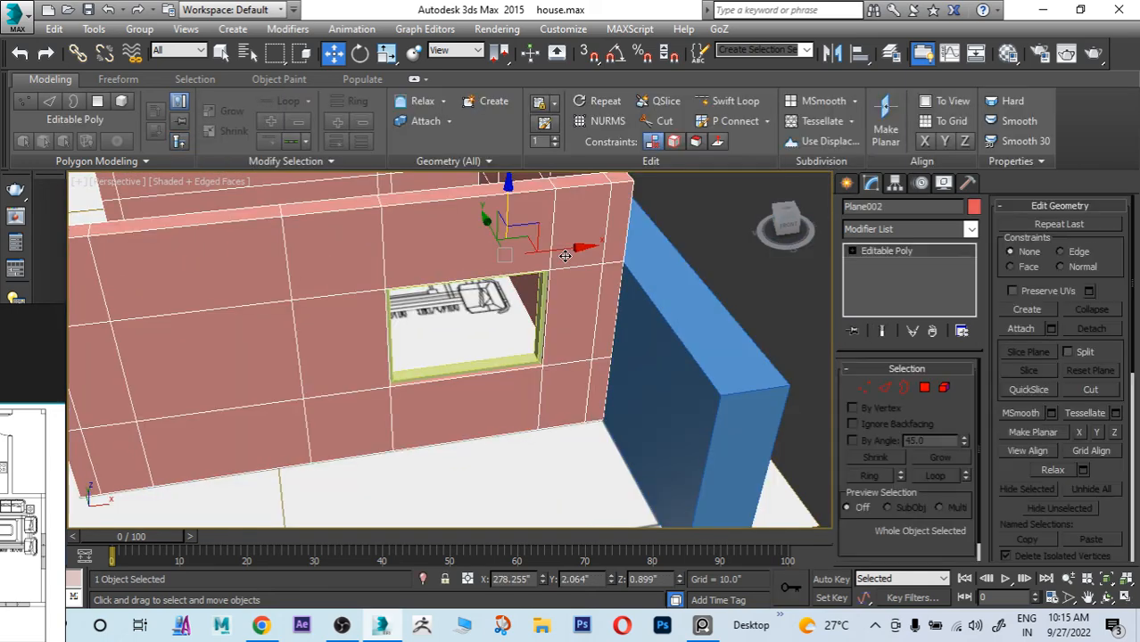
{"action": "key", "text": "Delete"}
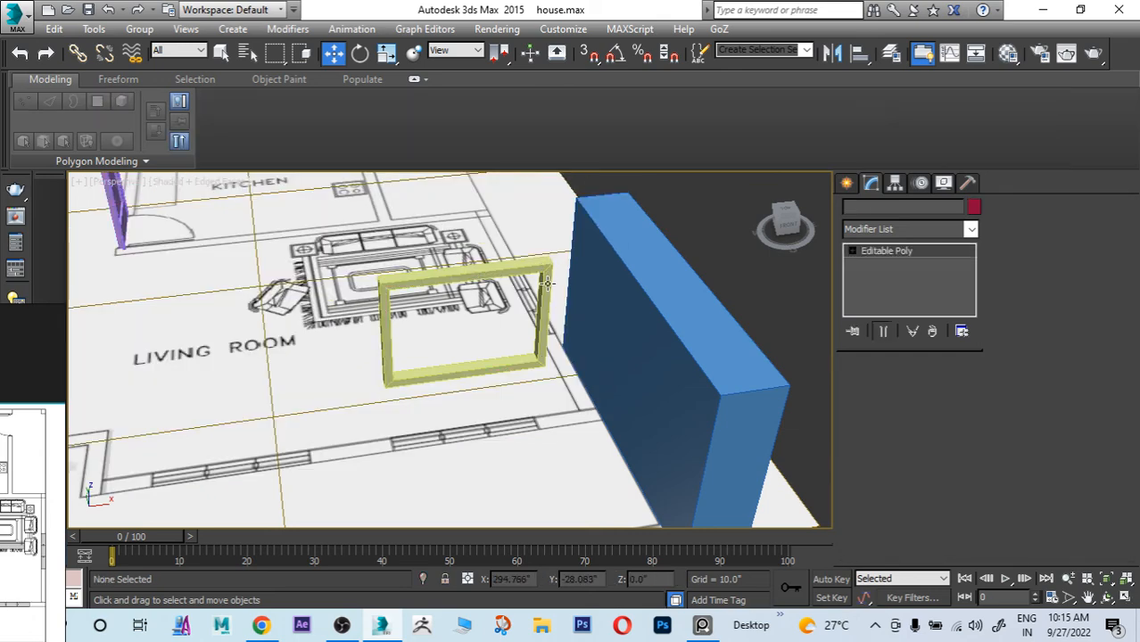
{"action": "left_click", "coordinate": [546, 290]}
{"action": "key", "text": "Delete"}
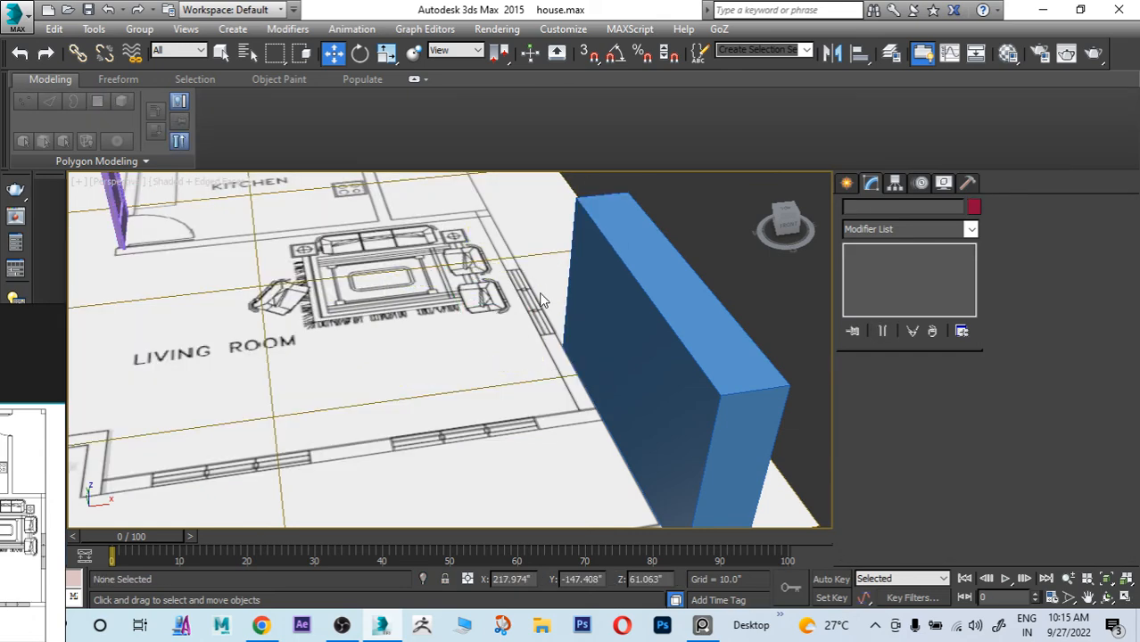
{"action": "middle_click_drag", "start_coordinate": [490, 350], "coordinate": [489, 293], "text": "alt"}
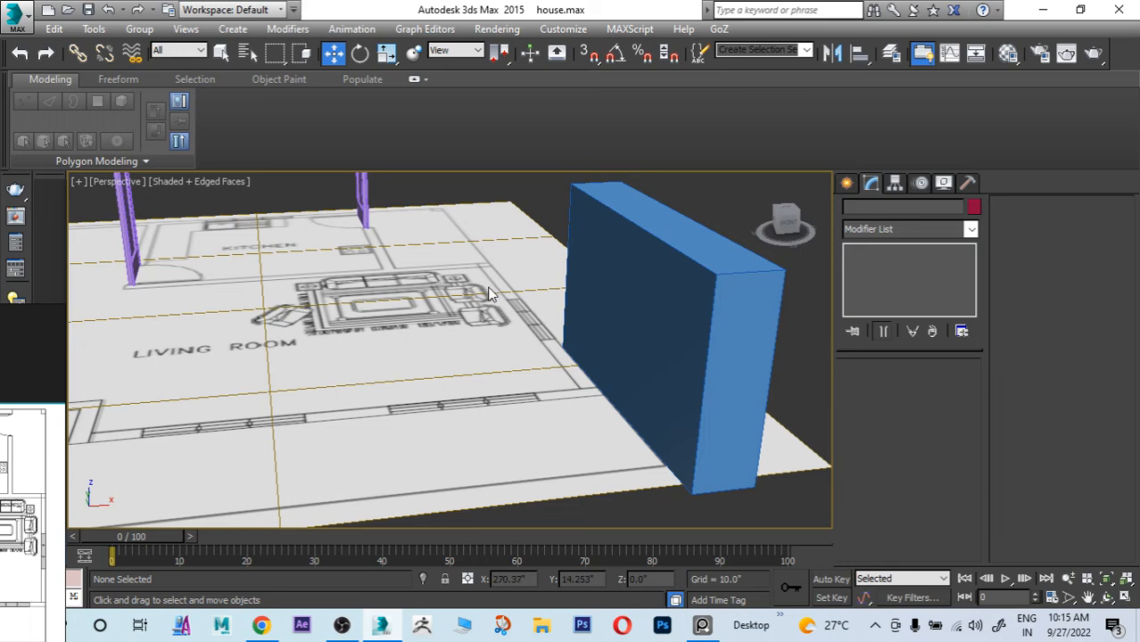
Step: Undo the last deletion to bring back the window frame
{"action": "key", "text": "ctrl+z"}
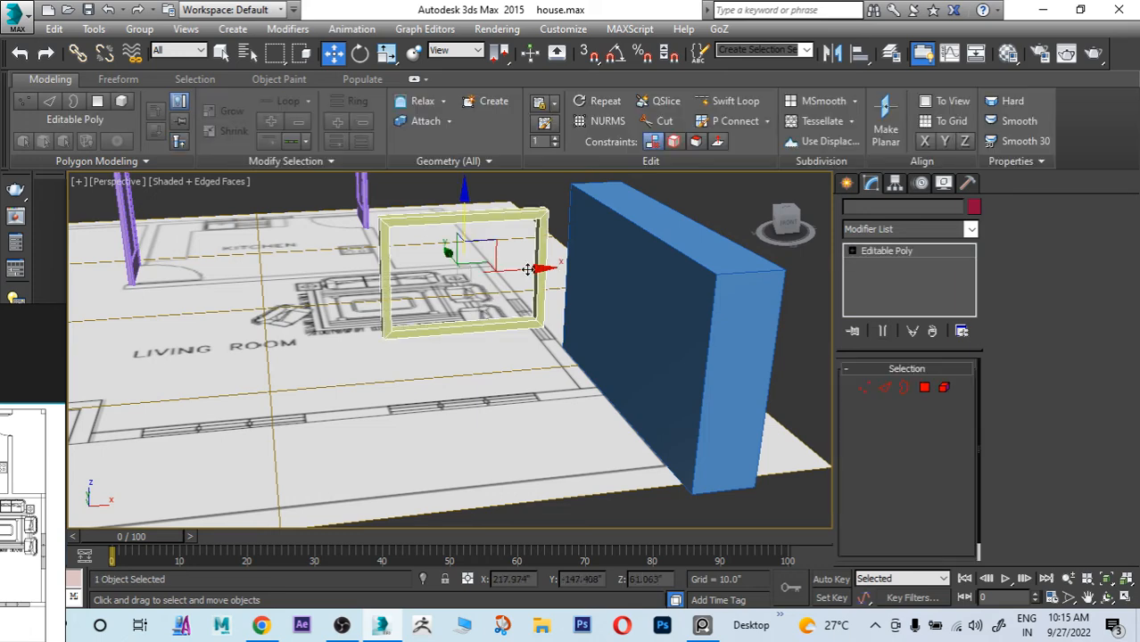
{"action": "middle_click_drag", "start_coordinate": [489, 293], "coordinate": [506, 321], "text": "alt"}
{"action": "scroll", "coordinate": [516, 294], "scroll_direction": "up", "scroll_amount": 4}
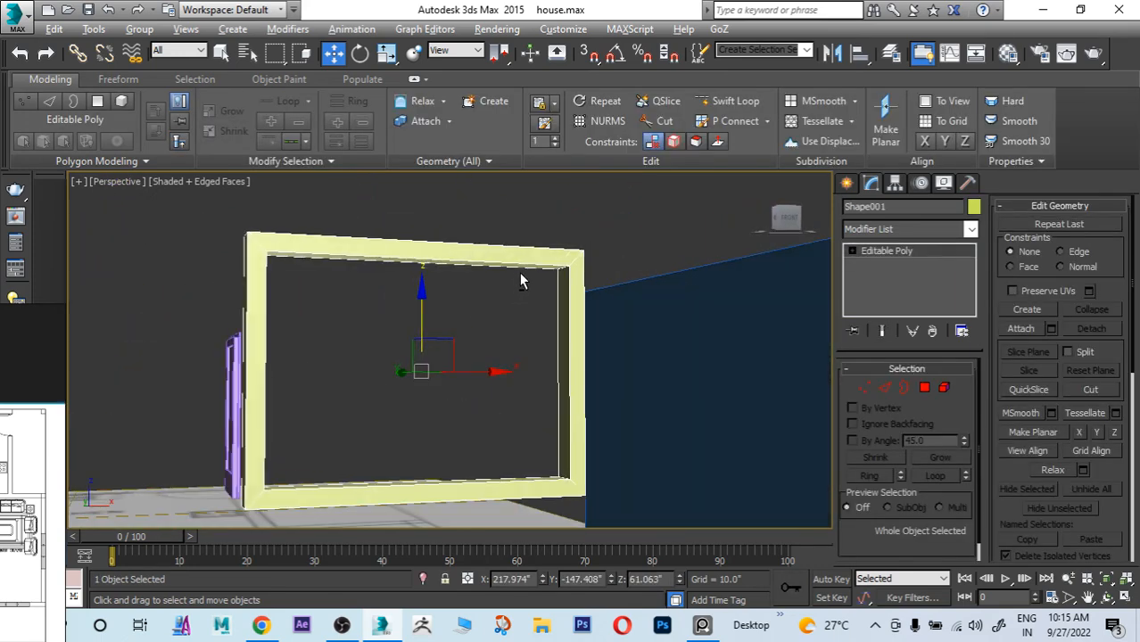
{"action": "middle_click_drag", "start_coordinate": [522, 280], "coordinate": [513, 255], "text": "alt"}
Step: Detach the inner side polygon of the frame's upright beside the blue block as a clone, keeping the default object name
{"action": "left_click", "coordinate": [924, 388]}
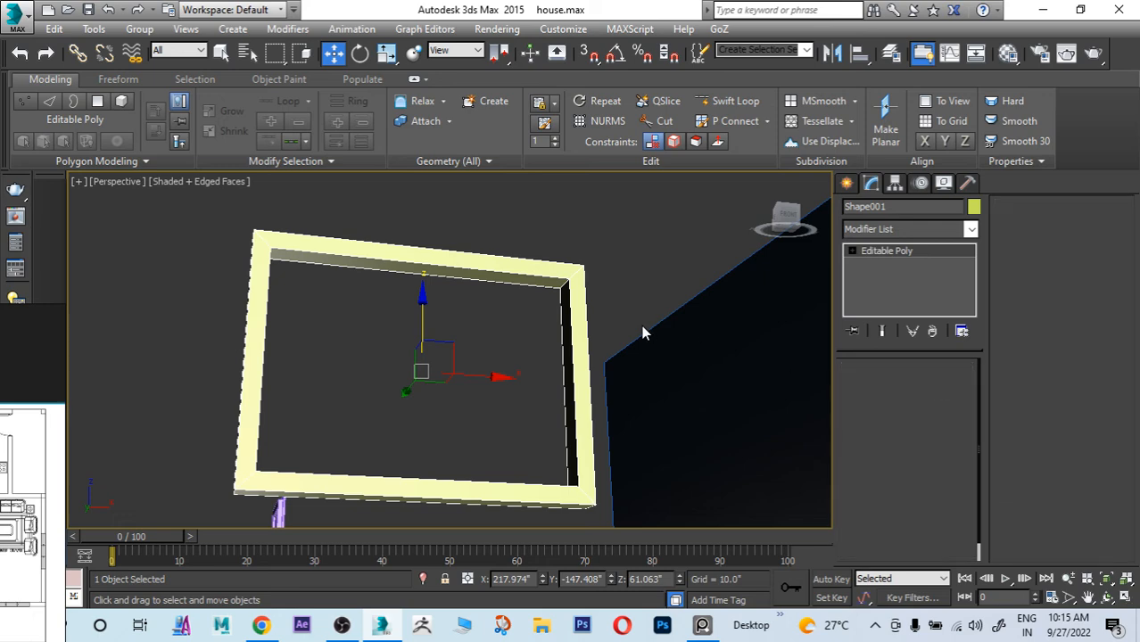
{"action": "left_click", "coordinate": [565, 317]}
{"action": "left_click", "coordinate": [1115, 507]}
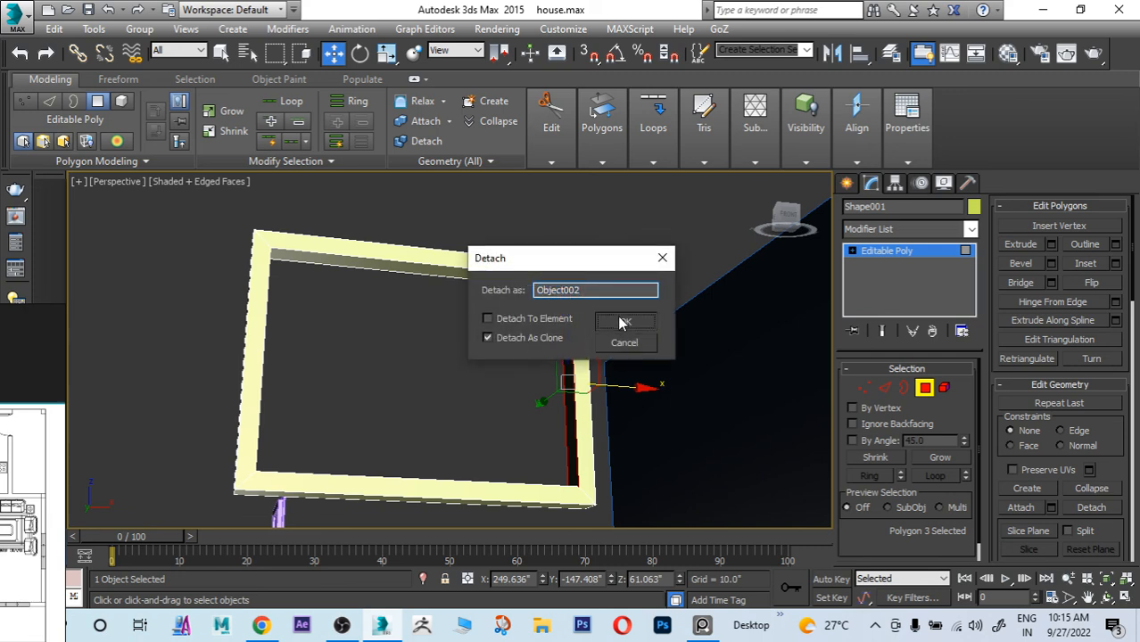
{"action": "left_click", "coordinate": [620, 320]}
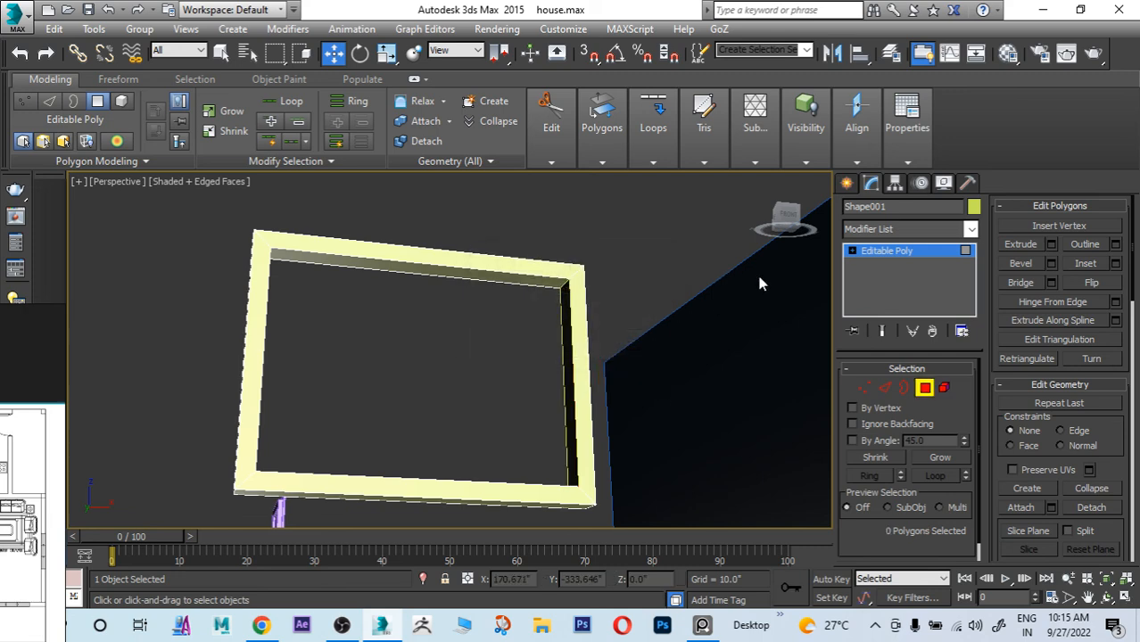
Step: Try shifting the window frame along X away from the detached side polygon and undo the move
{"action": "left_click", "coordinate": [846, 183]}
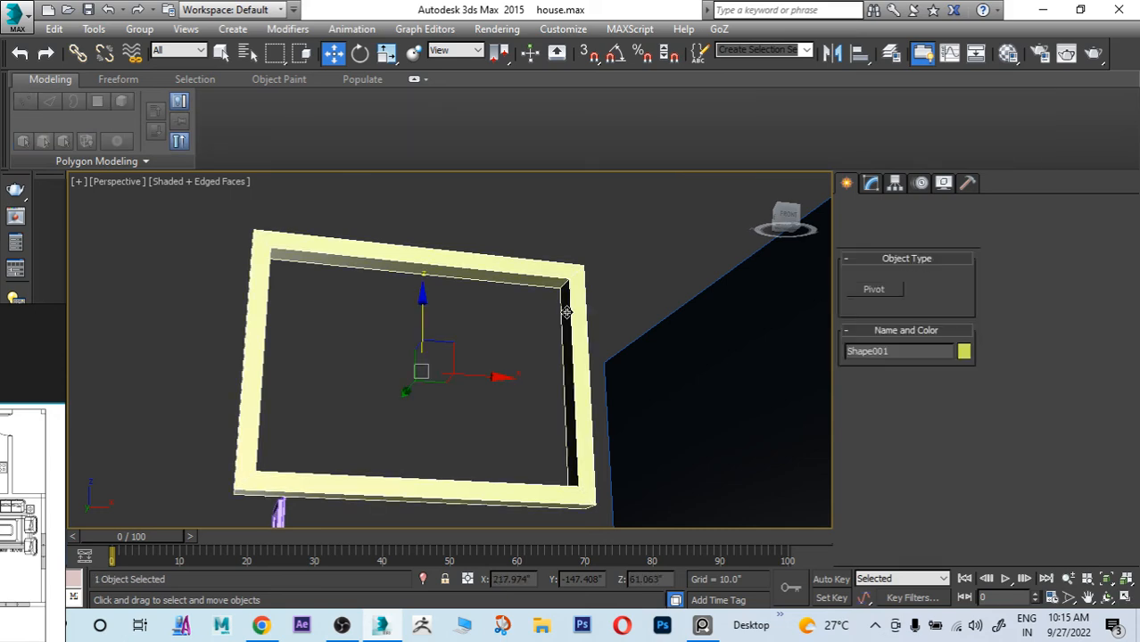
{"action": "left_click_drag", "start_coordinate": [495, 381], "coordinate": [466, 375]}
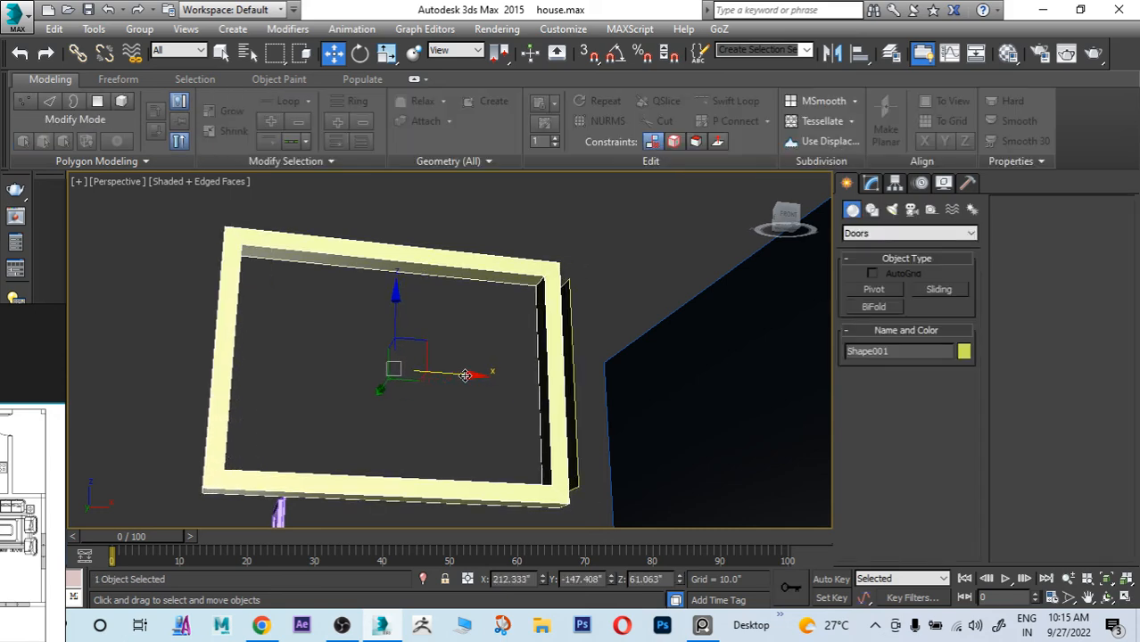
{"action": "key", "text": "ctrl+z"}
Step: Select the detached side polygon, test-move it along X, undo that move, and center its pivot to the object
{"action": "left_click_drag", "start_coordinate": [533, 299], "coordinate": [590, 309]}
{"action": "left_click", "coordinate": [440, 265]}
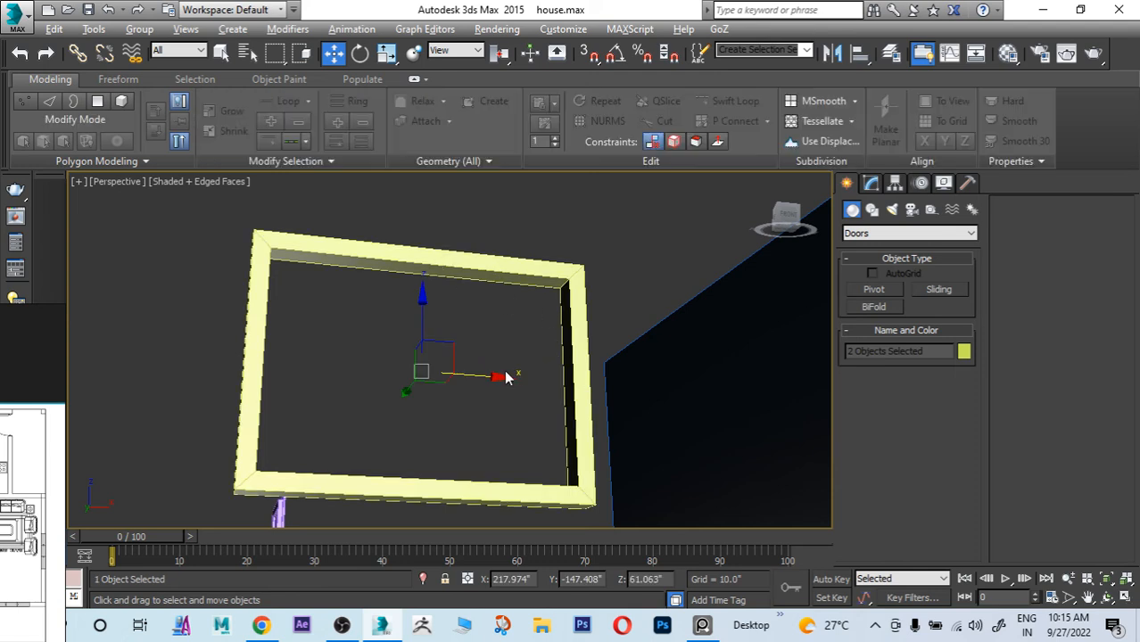
{"action": "left_click_drag", "start_coordinate": [501, 374], "coordinate": [466, 375]}
{"action": "key", "text": "ctrl+z"}
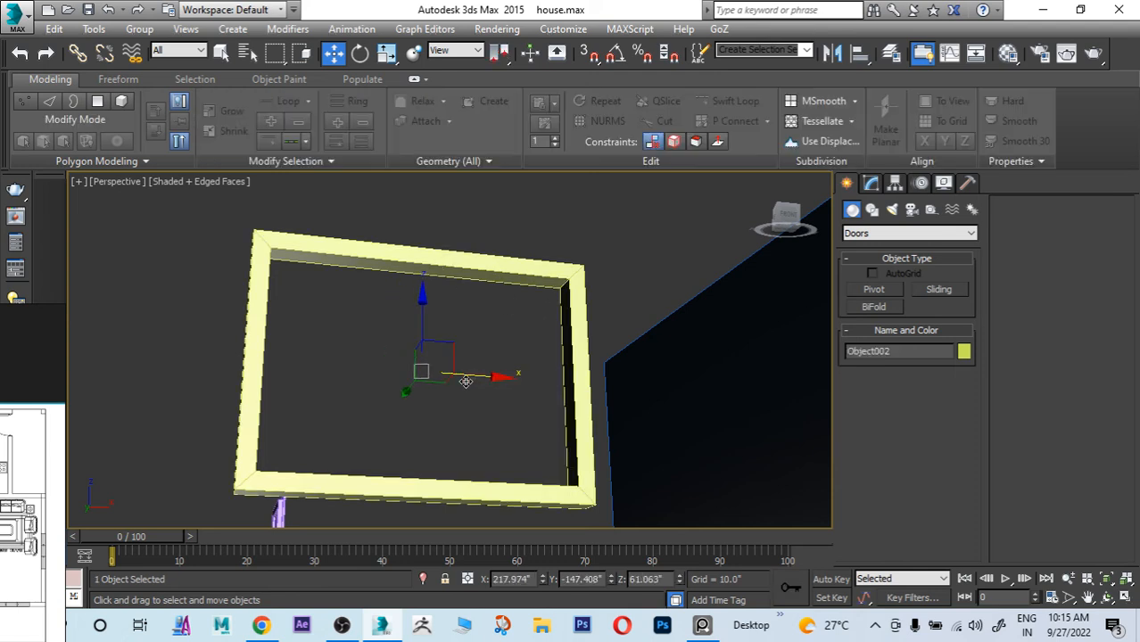
{"action": "left_click", "coordinate": [895, 183]}
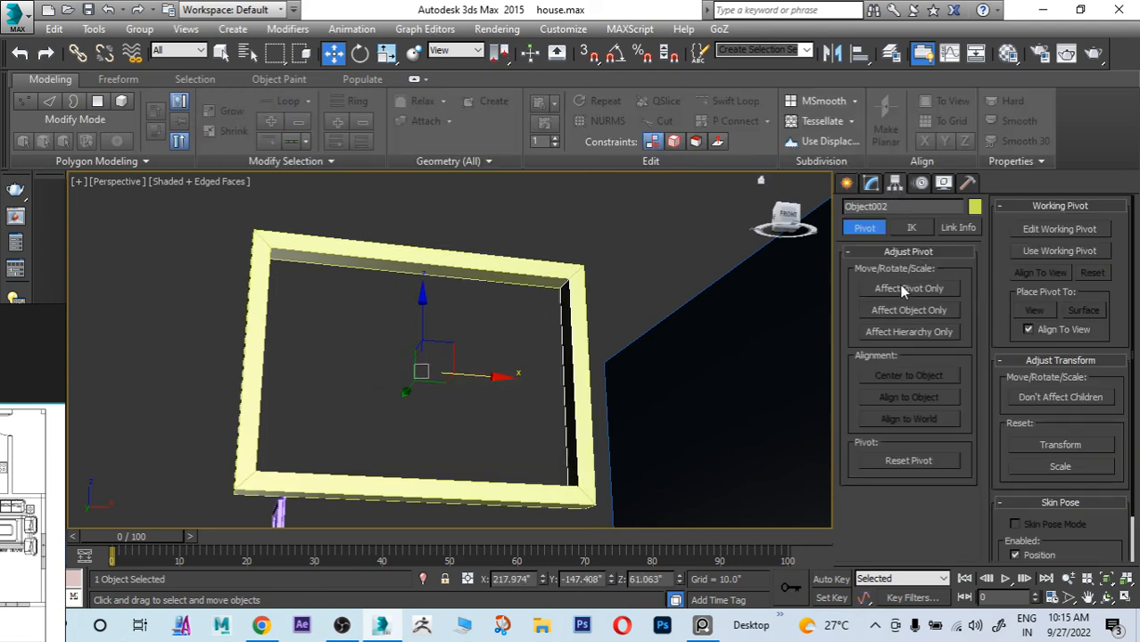
{"action": "left_click", "coordinate": [902, 289]}
{"action": "left_click", "coordinate": [909, 375]}
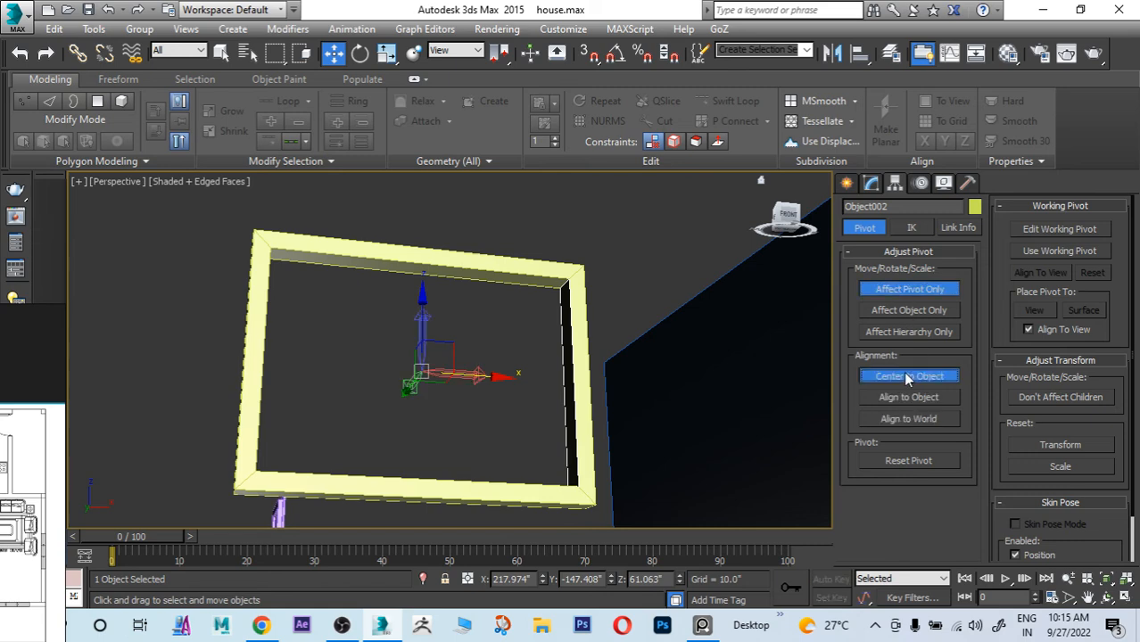
{"action": "middle_click_drag", "start_coordinate": [739, 339], "coordinate": [692, 346], "text": "alt"}
Step: Apply a Shell modifier to the detached polygon with an outer amount of 64.41" to fill the frame opening
{"action": "left_click", "coordinate": [846, 184]}
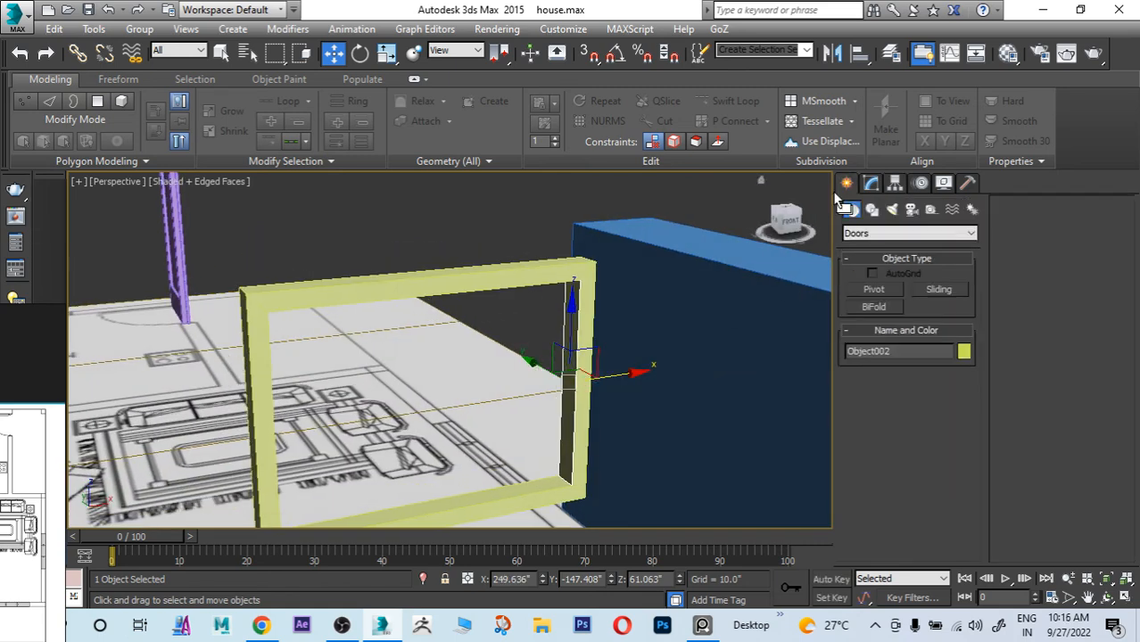
{"action": "scroll", "coordinate": [629, 371], "scroll_direction": "up", "scroll_amount": 4}
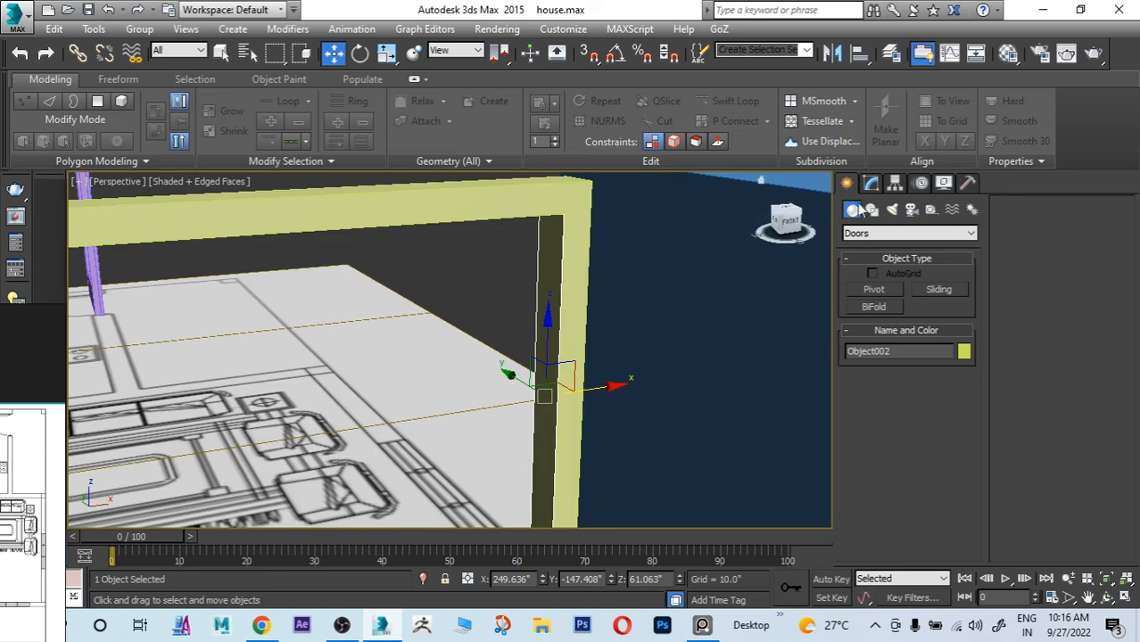
{"action": "left_click", "coordinate": [871, 183]}
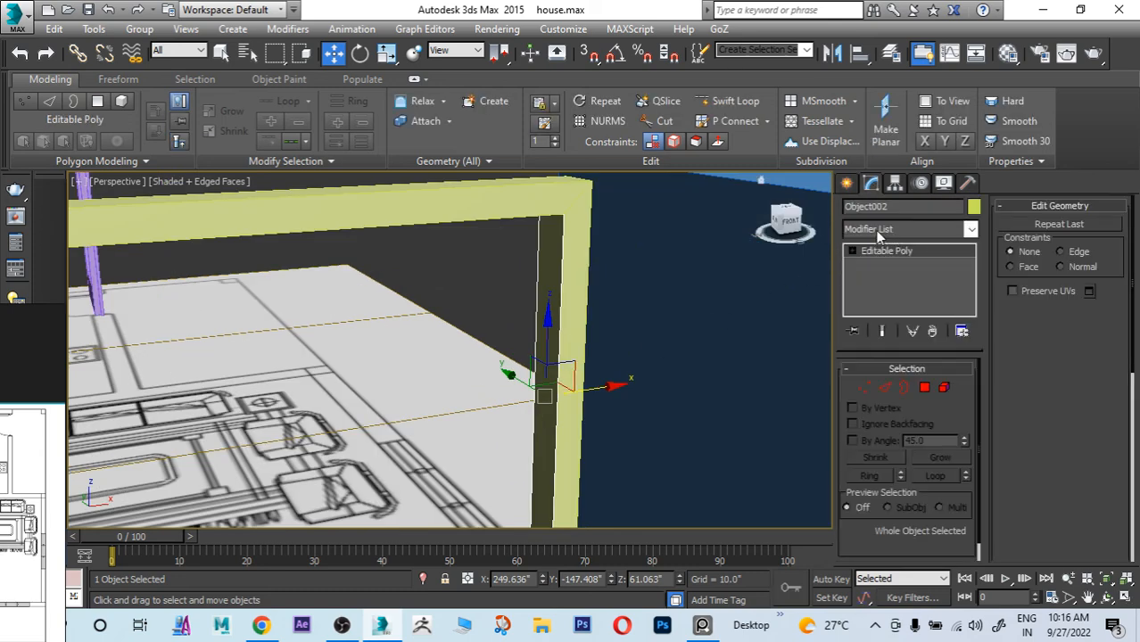
{"action": "left_click", "coordinate": [903, 230]}
{"action": "scroll", "coordinate": [896, 236], "scroll_direction": "down", "scroll_amount": 10}
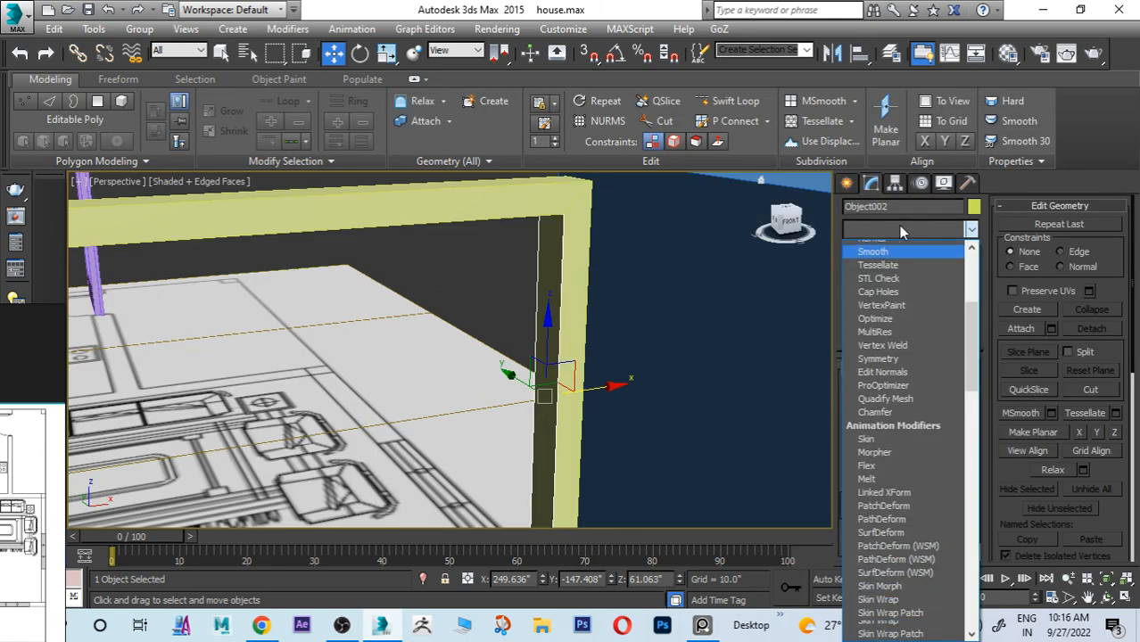
{"action": "left_click", "coordinate": [887, 247]}
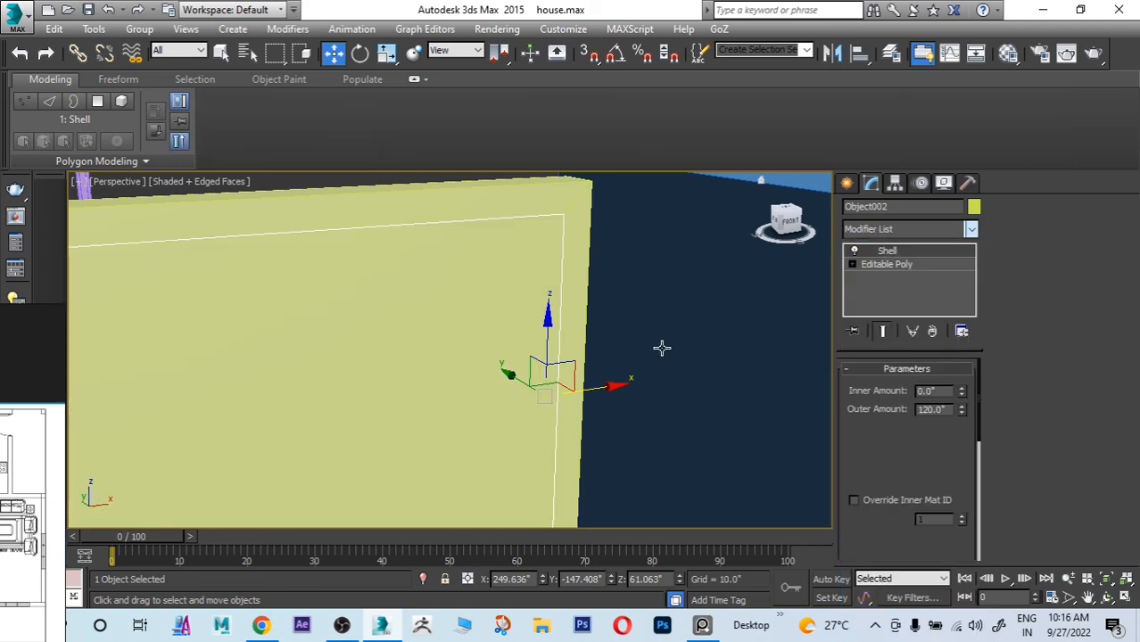
{"action": "scroll", "coordinate": [662, 348], "scroll_direction": "down", "scroll_amount": 5}
{"action": "middle_click_drag", "start_coordinate": [662, 355], "coordinate": [818, 389], "text": "alt"}
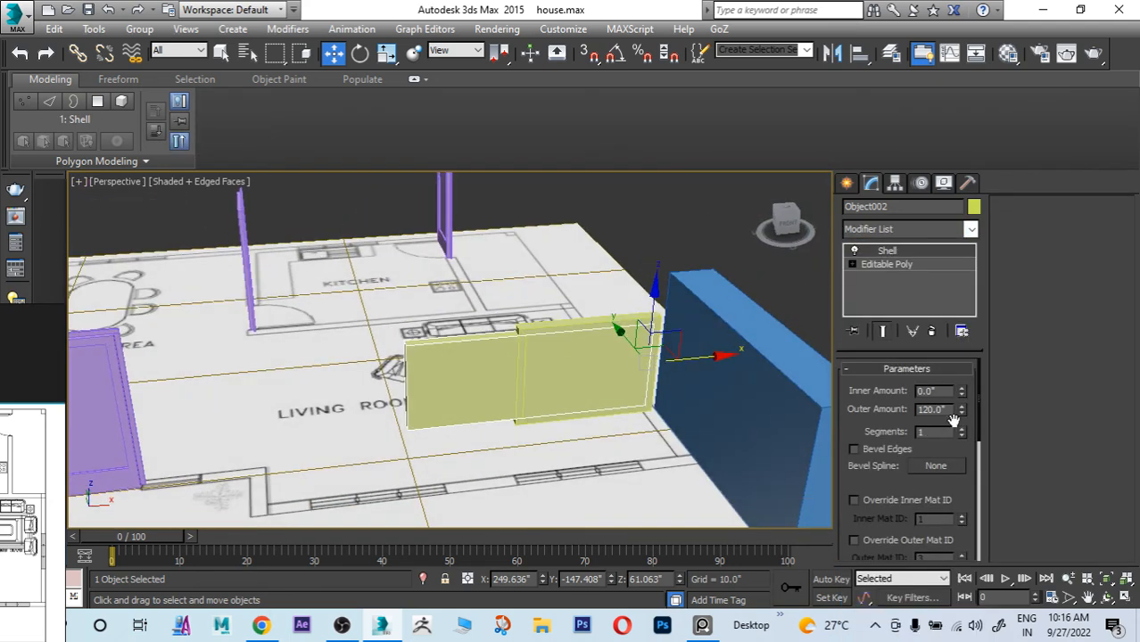
{"action": "left_click_drag", "start_coordinate": [962, 412], "coordinate": [882, 511]}
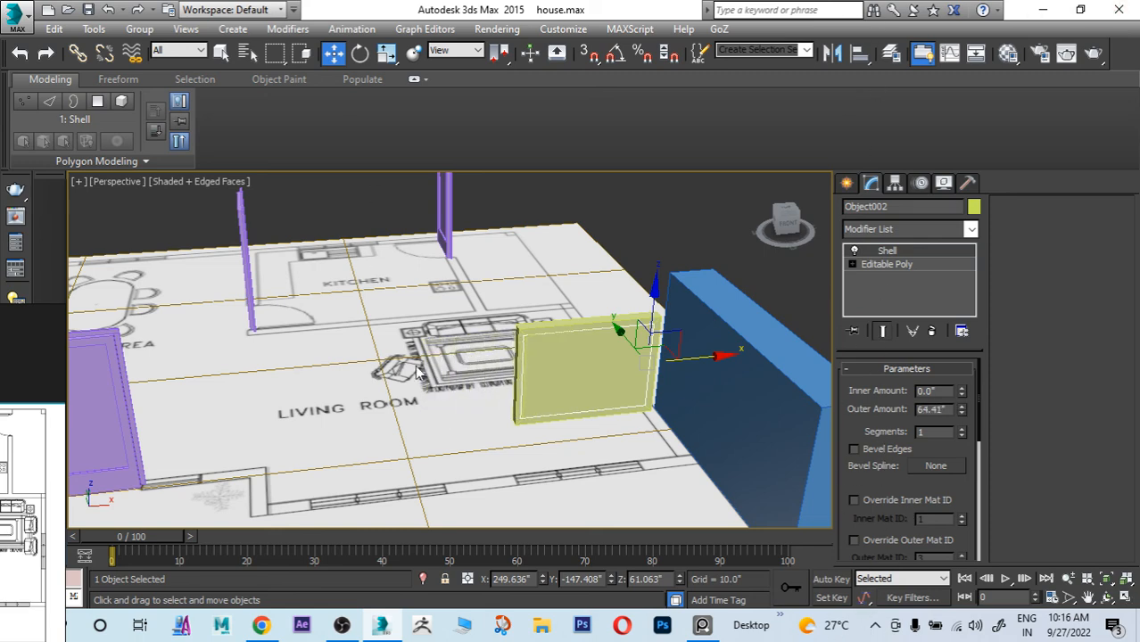
Step: Convert the shelled panel to an Editable Poly and center its pivot to the object
{"action": "scroll", "coordinate": [649, 346], "scroll_direction": "up", "scroll_amount": 2}
{"action": "scroll", "coordinate": [649, 345], "scroll_direction": "up", "scroll_amount": 2}
{"action": "right_click", "coordinate": [580, 323]}
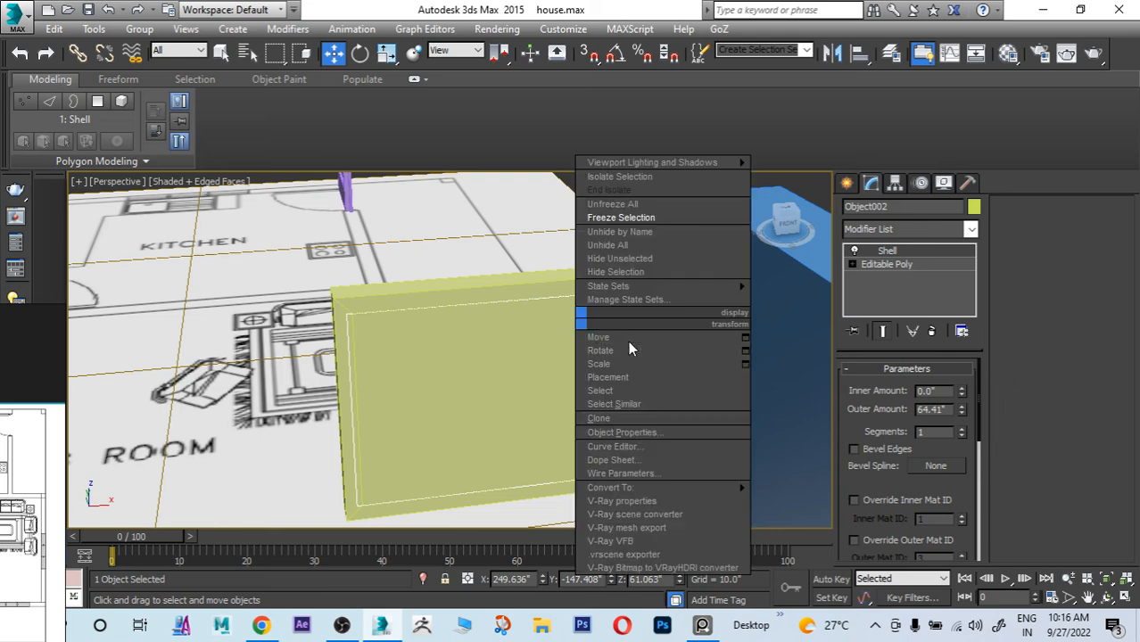
{"action": "mouse_move", "coordinate": [736, 489]}
{"action": "left_click", "coordinate": [783, 502]}
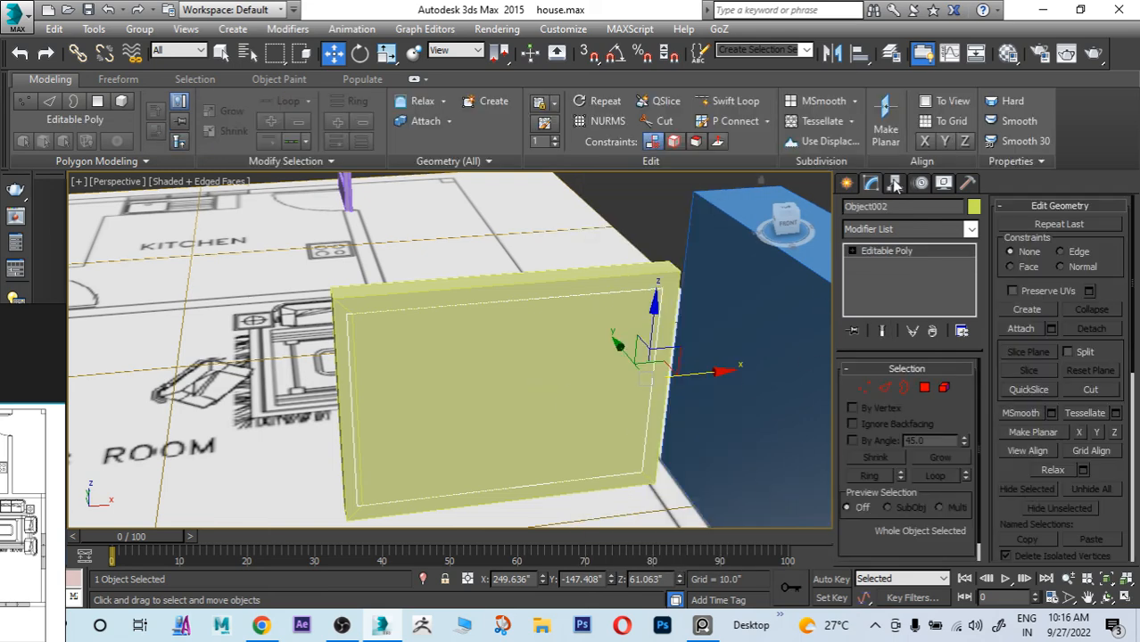
{"action": "left_click", "coordinate": [911, 288]}
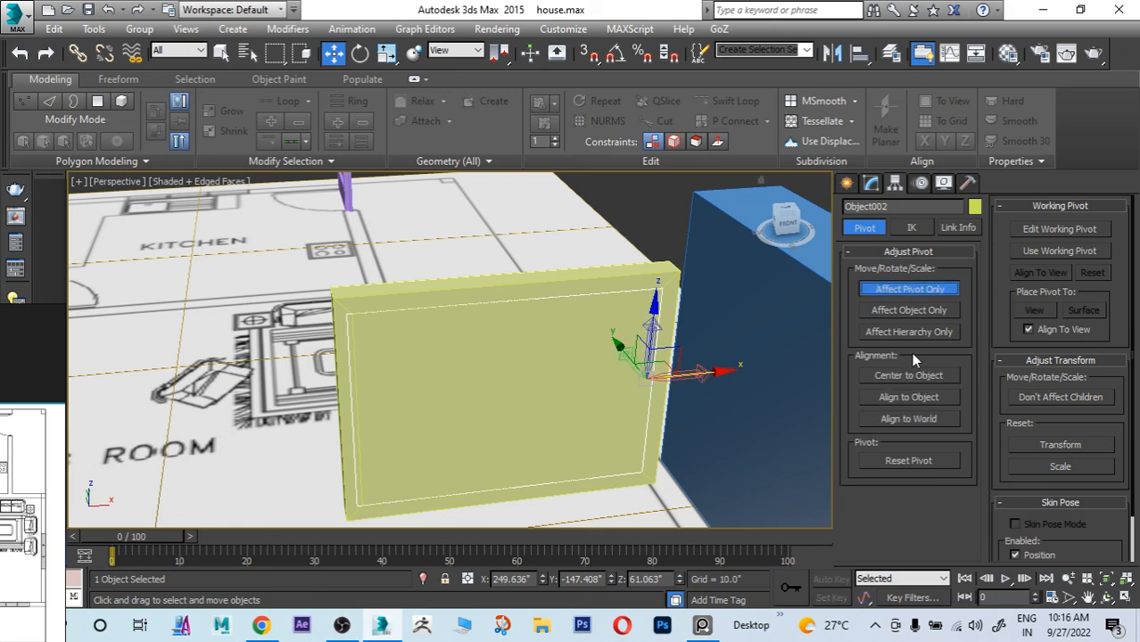
{"action": "left_click", "coordinate": [907, 376]}
{"action": "left_click", "coordinate": [847, 183]}
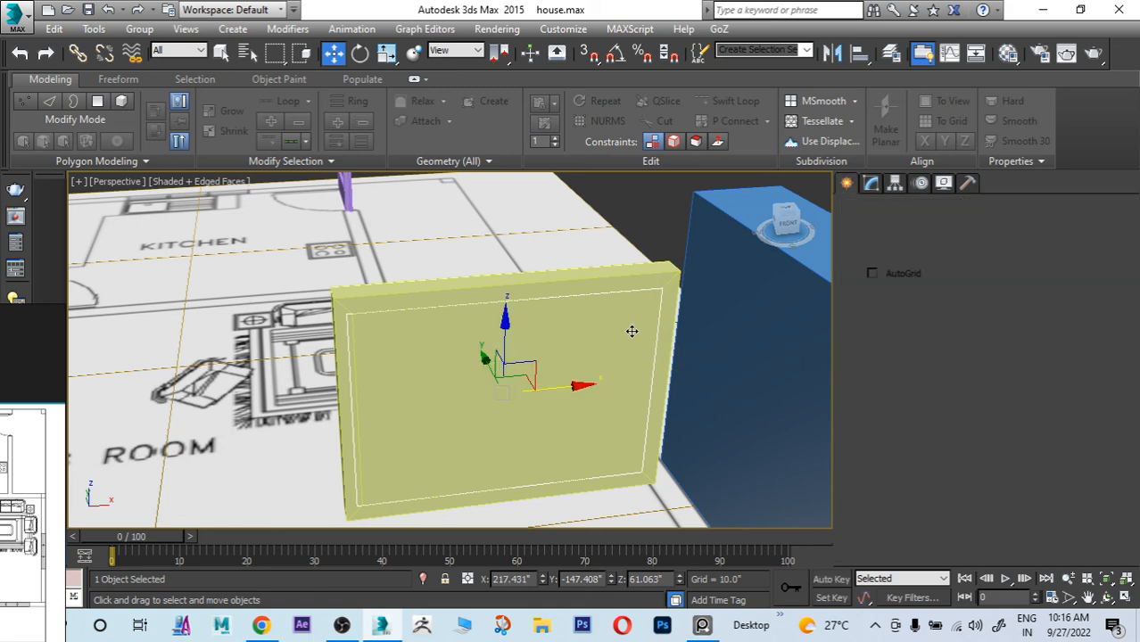
Step: Scale the panel down along Y only, making it thinner than the surrounding window frame
{"action": "key", "text": "e"}
{"action": "key", "text": "r"}
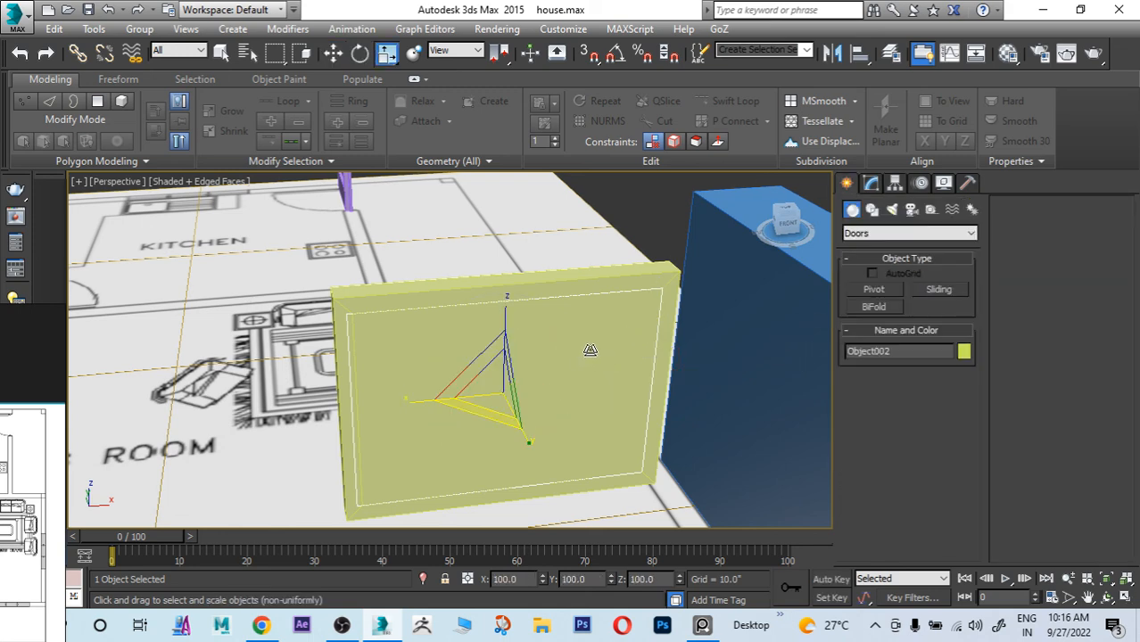
{"action": "middle_click_drag", "start_coordinate": [590, 348], "coordinate": [580, 425], "text": "alt"}
{"action": "left_click_drag", "start_coordinate": [546, 450], "coordinate": [507, 401]}
{"action": "key", "text": "w"}
{"action": "middle_click_drag", "start_coordinate": [498, 387], "coordinate": [562, 411], "text": "alt"}
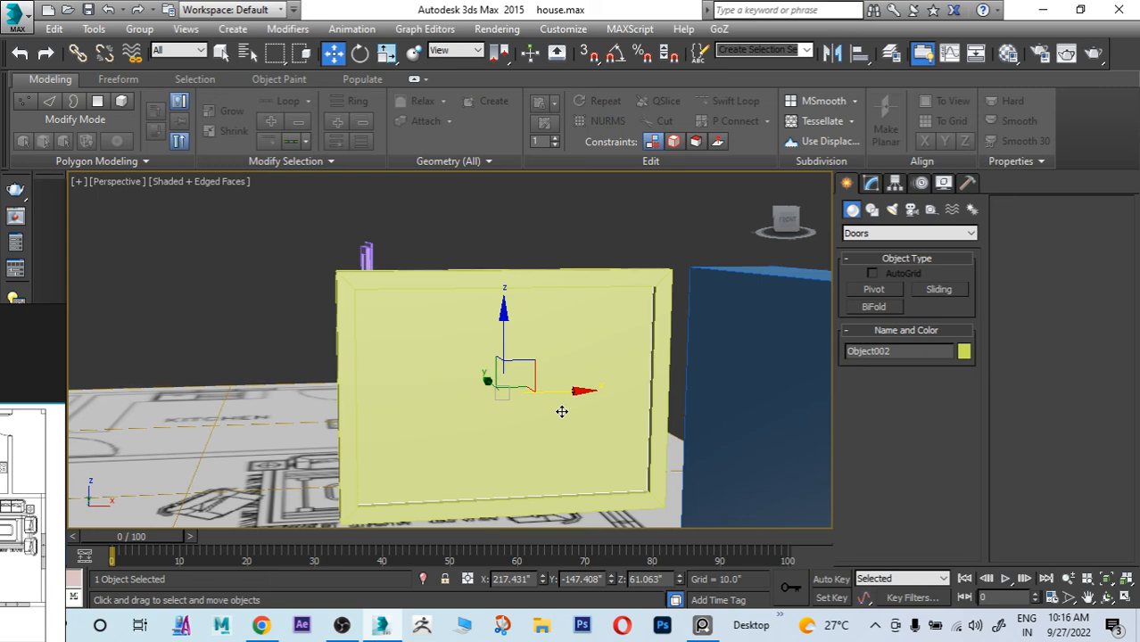
{"action": "middle_click_drag", "start_coordinate": [538, 416], "coordinate": [513, 299], "text": "alt"}
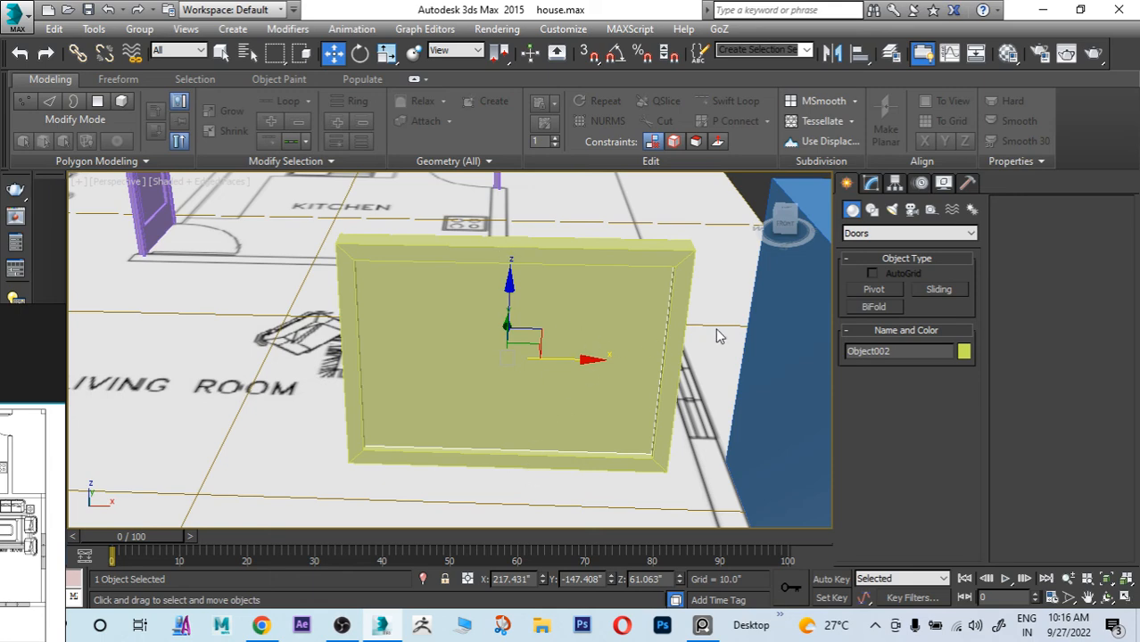
Step: Isolate the window panel and convert it to an Editable Poly
{"action": "left_click", "coordinate": [425, 581]}
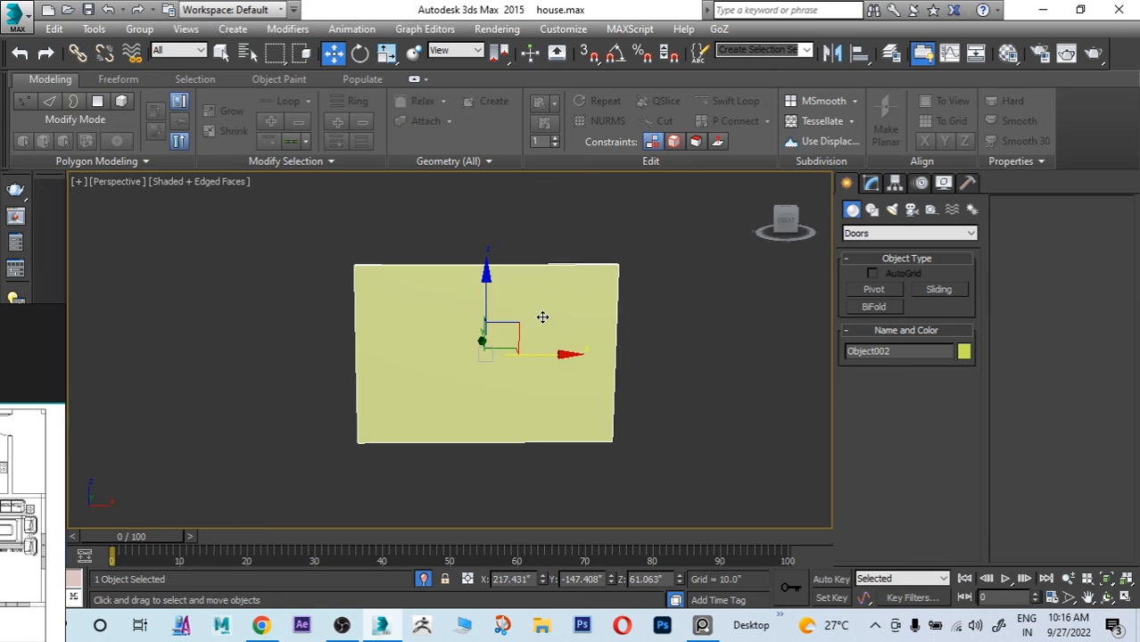
{"action": "right_click", "coordinate": [542, 316]}
{"action": "mouse_move", "coordinate": [665, 482]}
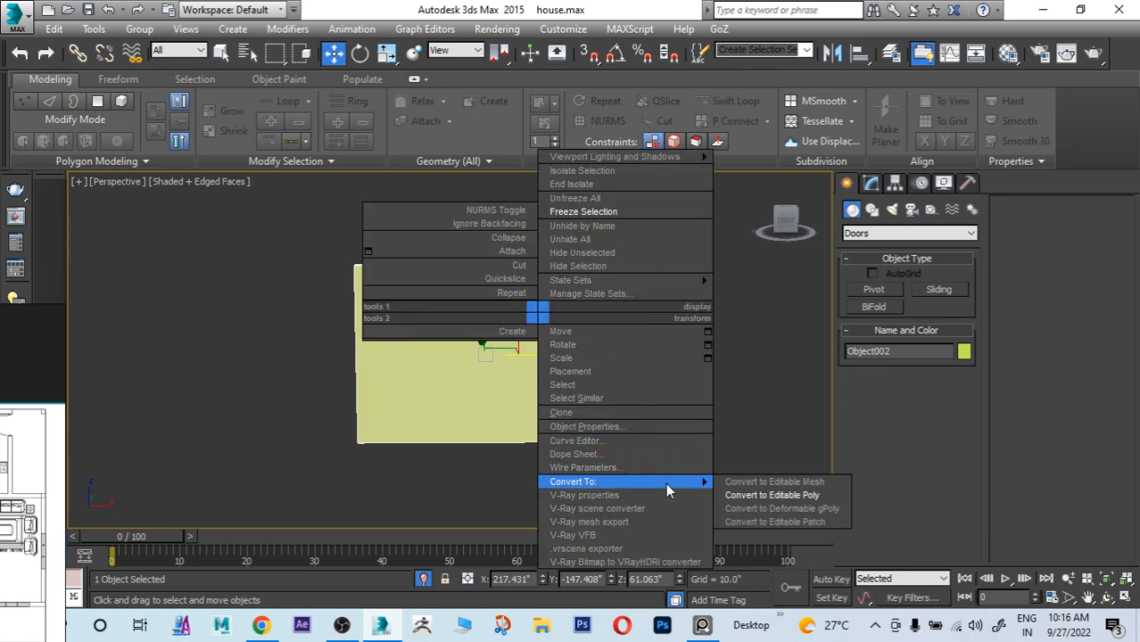
{"action": "left_click", "coordinate": [745, 491]}
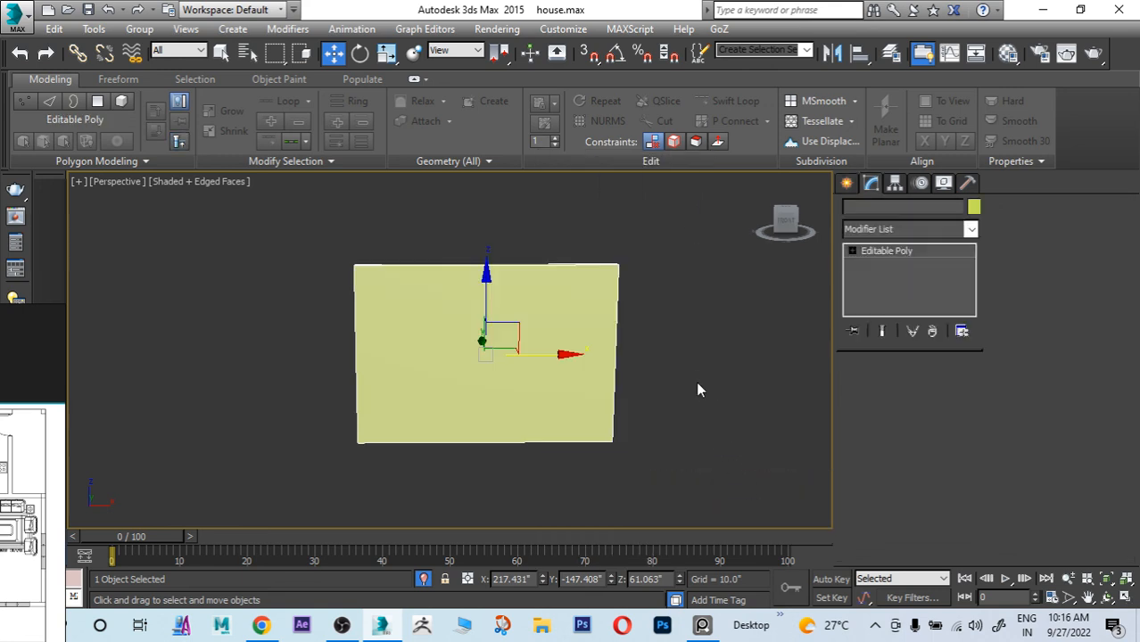
Step: Connect the panel's upper and lower horizontal edges with a vertical edge through its middle
{"action": "left_click", "coordinate": [884, 389]}
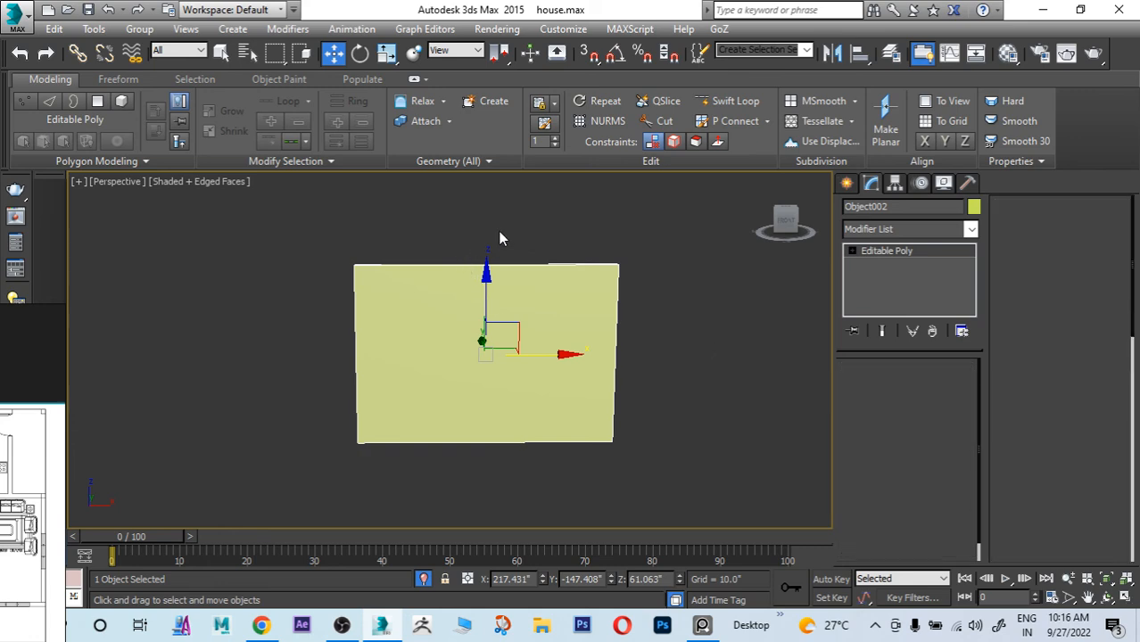
{"action": "left_click_drag", "start_coordinate": [484, 225], "coordinate": [478, 467]}
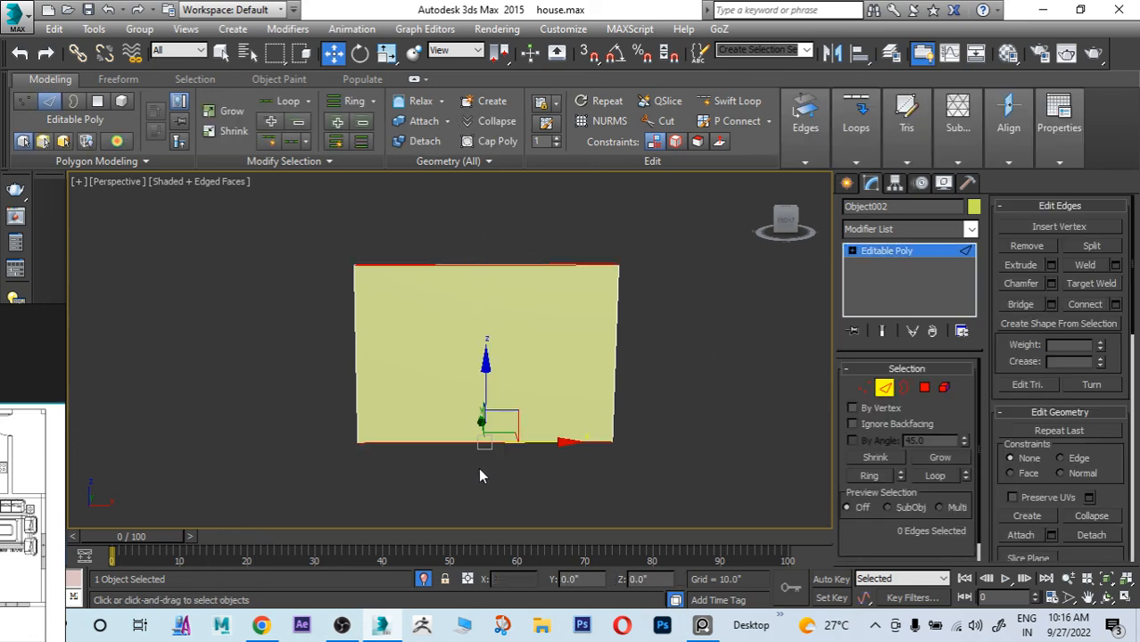
{"action": "left_click", "coordinate": [1118, 306]}
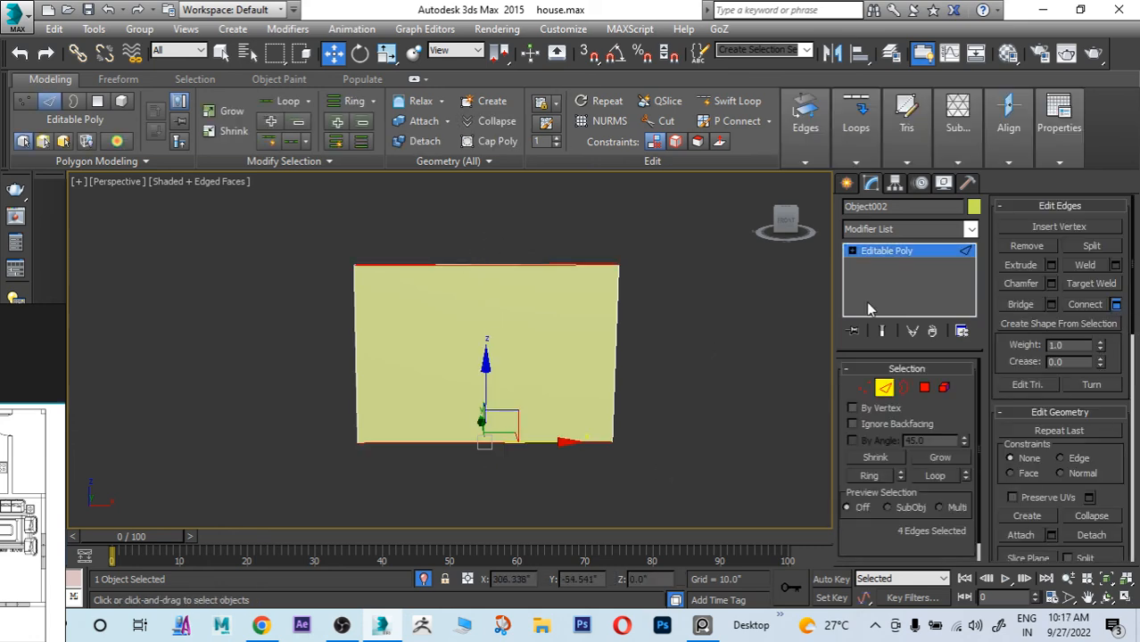
{"action": "left_click", "coordinate": [459, 434]}
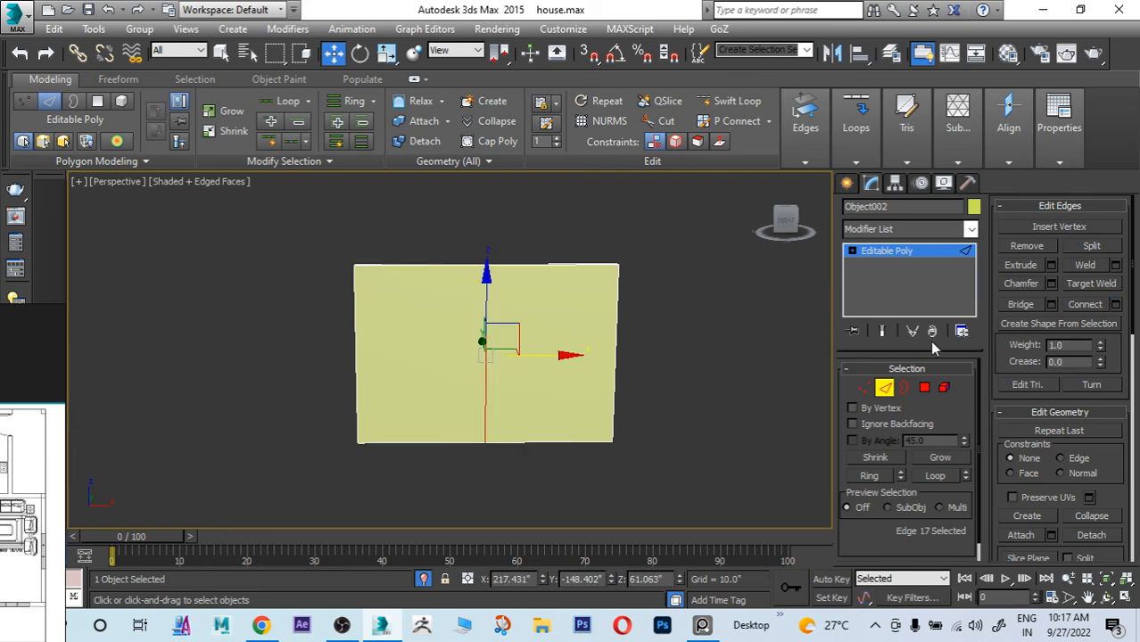
Step: Create a linear shape named Shape002 from the panel's front middle edge and select the new shape
{"action": "left_click", "coordinate": [1019, 324]}
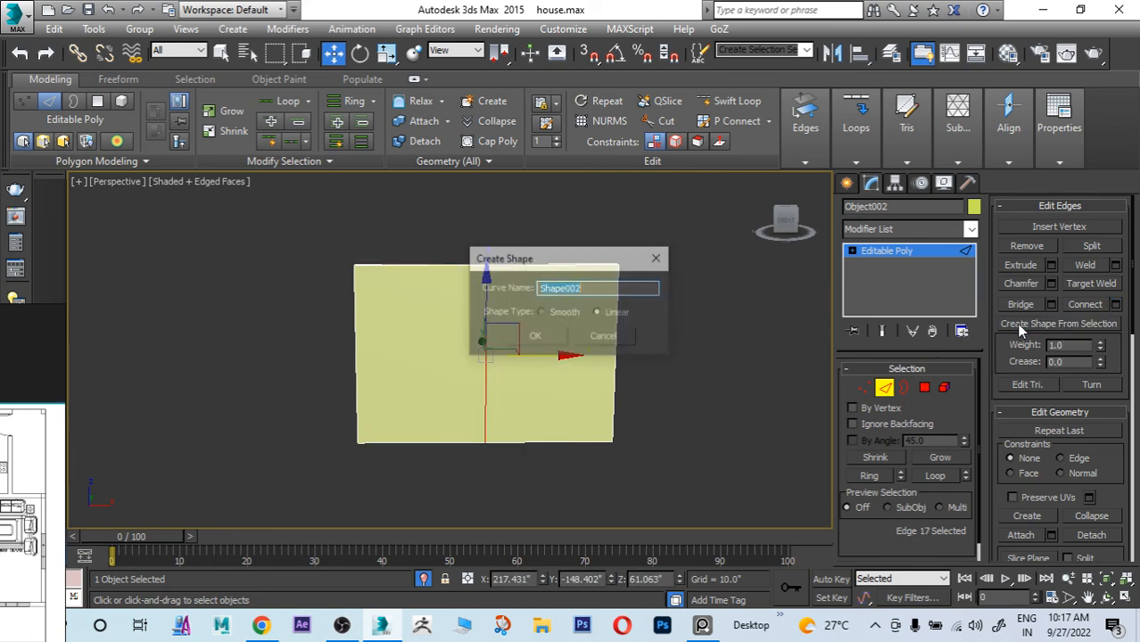
{"action": "left_click", "coordinate": [538, 338]}
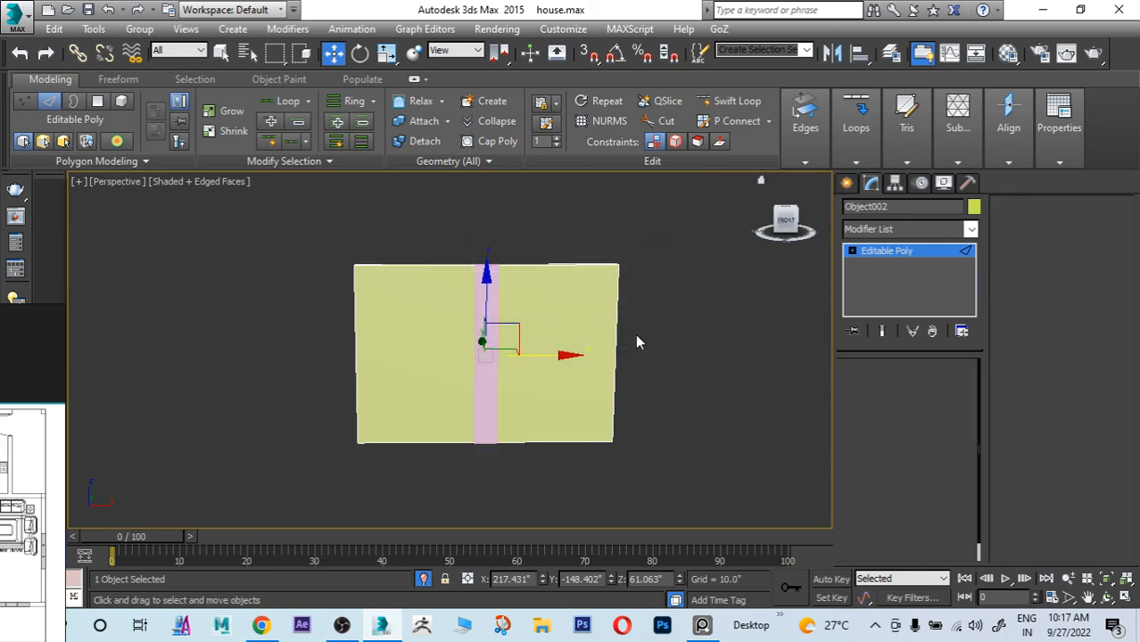
{"action": "left_click", "coordinate": [486, 366]}
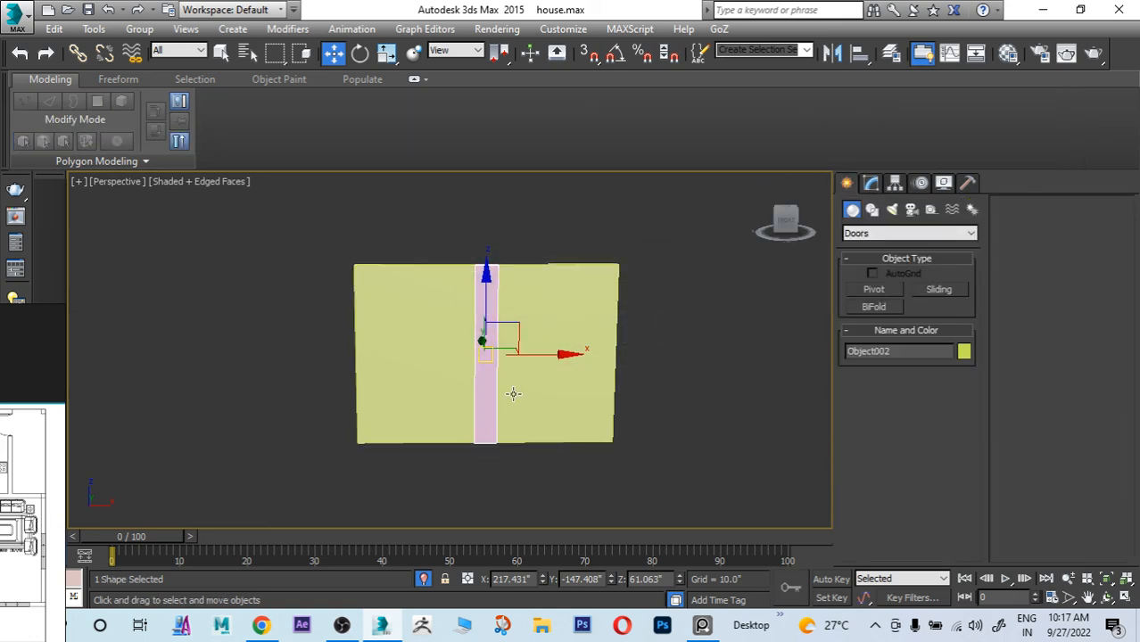
Step: Scale the vertical bar down along X to make it narrower, then exit isolation to bring back the window frame
{"action": "middle_click_drag", "start_coordinate": [513, 393], "coordinate": [580, 418], "text": "alt"}
{"action": "scroll", "coordinate": [583, 420], "scroll_direction": "up", "scroll_amount": 5}
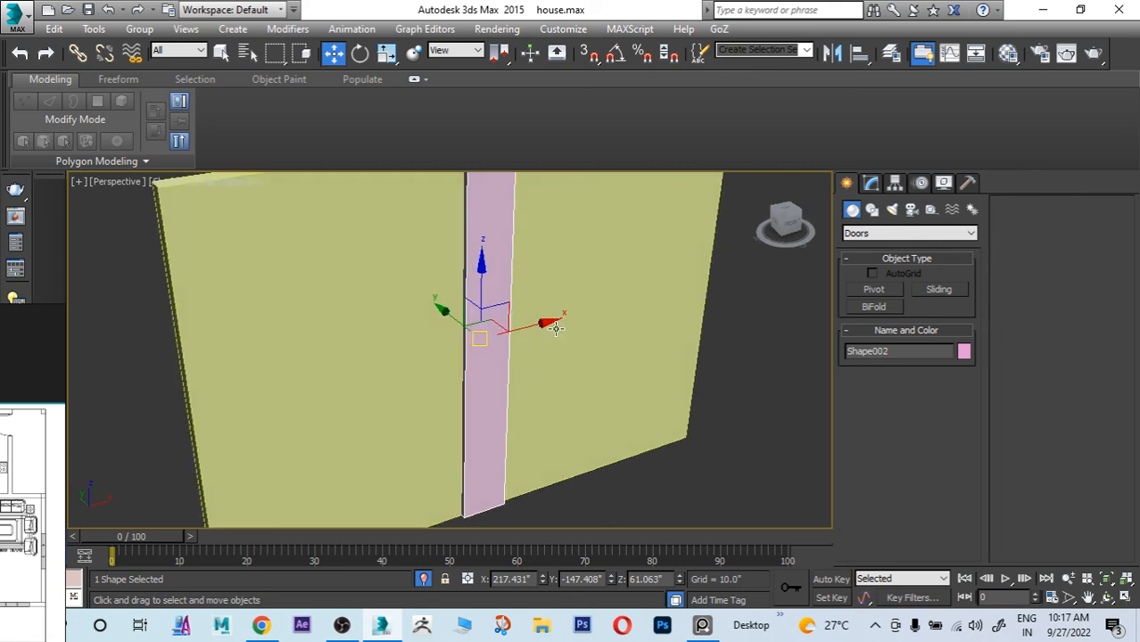
{"action": "key", "text": "r"}
{"action": "left_click_drag", "start_coordinate": [409, 358], "coordinate": [445, 355]}
{"action": "left_click", "coordinate": [425, 579]}
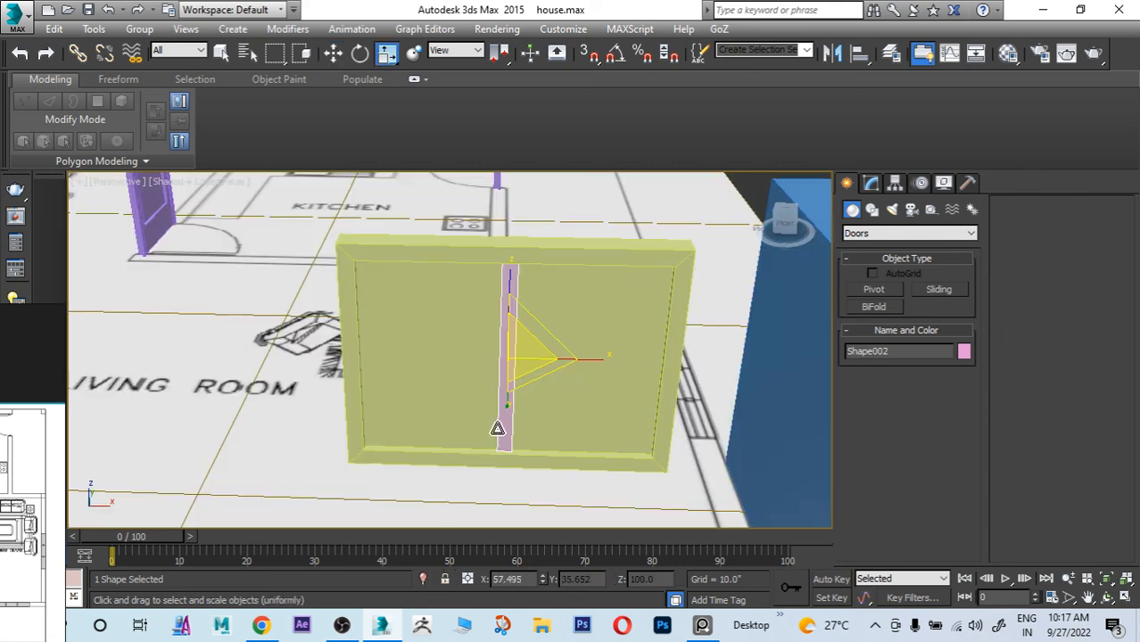
Step: Move the vertical bar slightly along X, by about 0.3, to center it in the window
{"action": "middle_click_drag", "start_coordinate": [498, 429], "coordinate": [511, 374], "text": "alt"}
{"action": "key", "text": "w"}
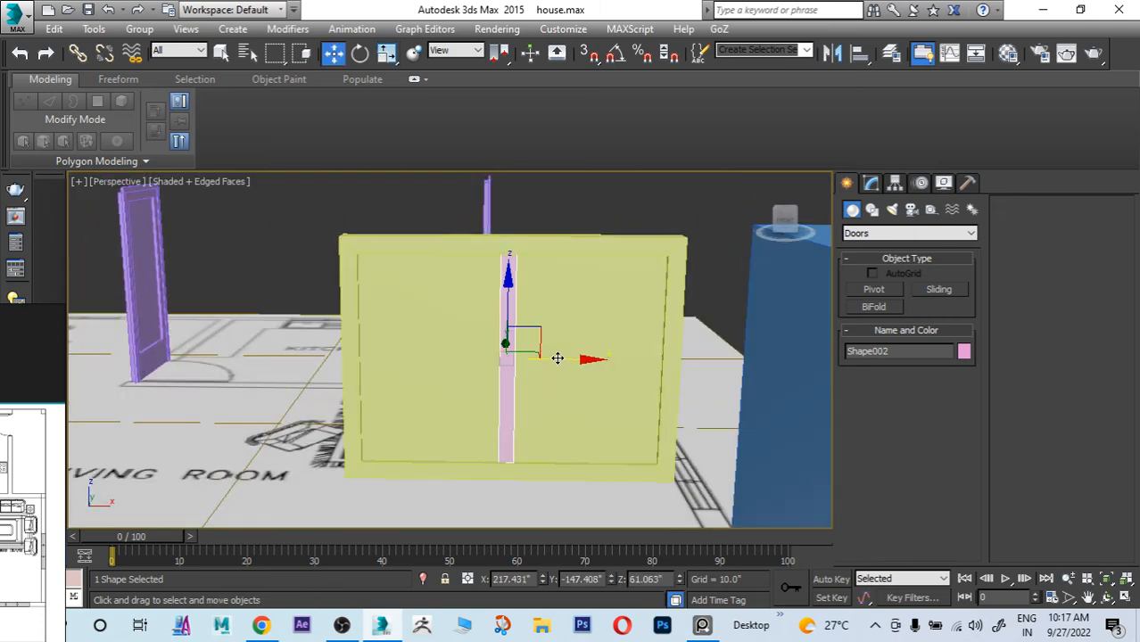
{"action": "left_click_drag", "start_coordinate": [557, 358], "coordinate": [560, 359]}
{"action": "middle_click_drag", "start_coordinate": [562, 367], "coordinate": [590, 395], "text": "alt"}
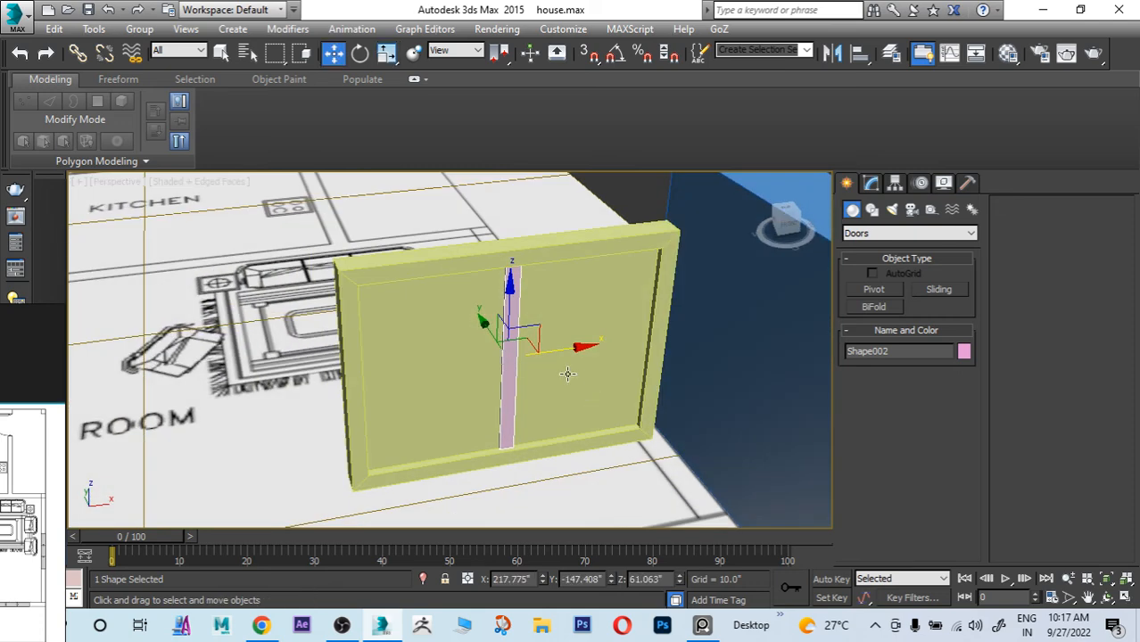
{"action": "middle_click_drag", "start_coordinate": [505, 331], "coordinate": [472, 345], "text": "alt"}
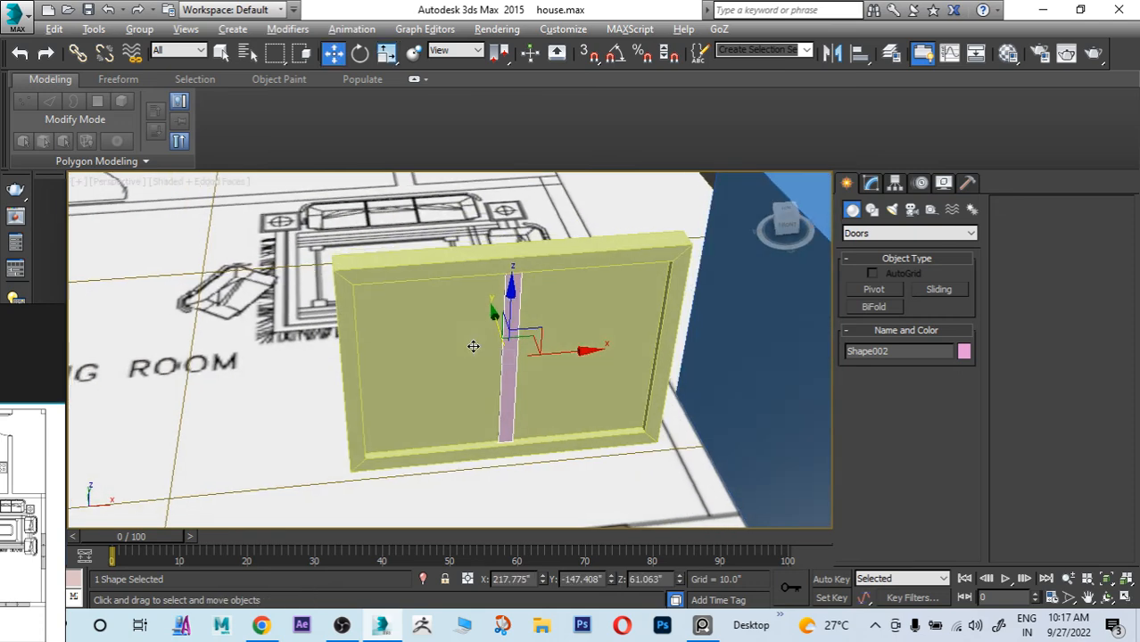
Step: Group the window frame, panel and vertical bar together under the default group name
{"action": "left_click", "coordinate": [539, 334], "text": "ctrl"}
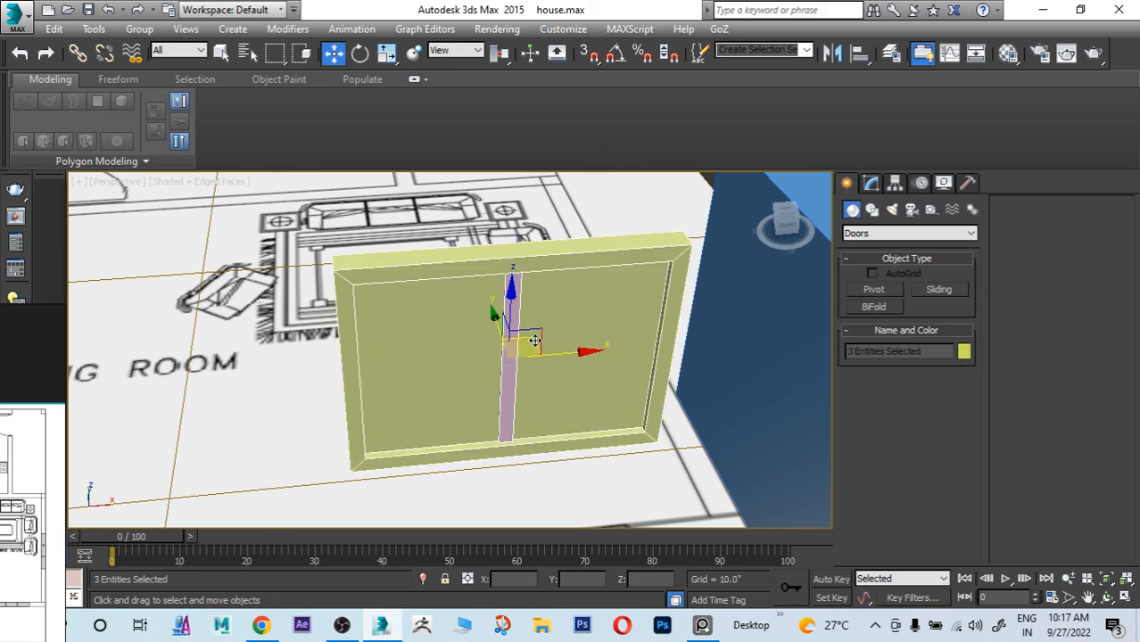
{"action": "left_click", "coordinate": [140, 29]}
{"action": "left_click", "coordinate": [156, 45]}
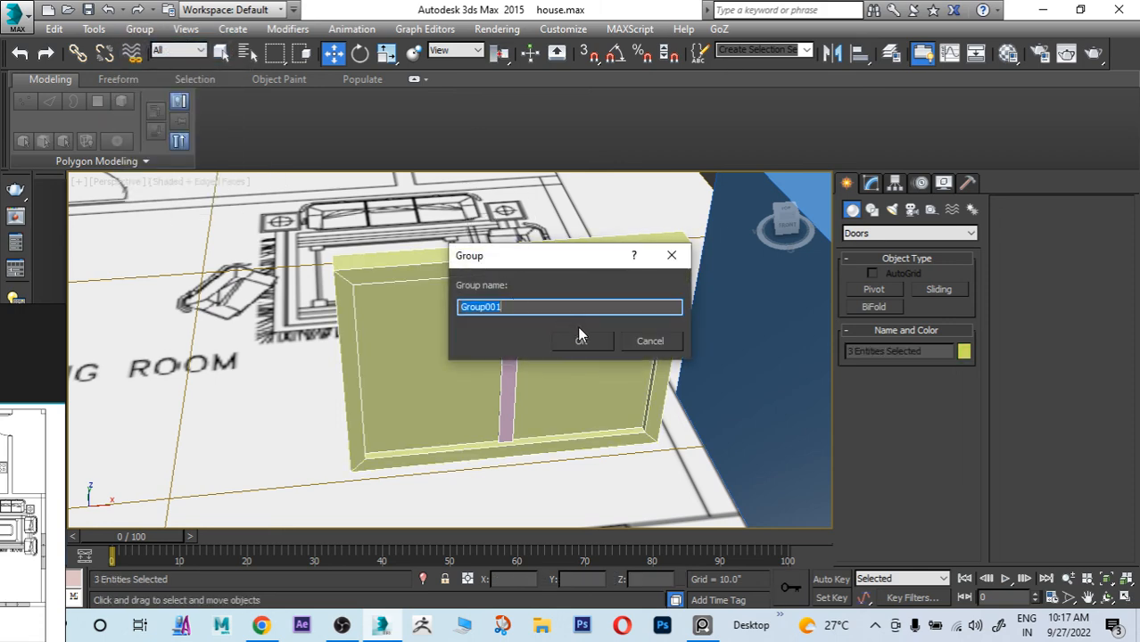
{"action": "left_click", "coordinate": [592, 346]}
Step: Bring back the hidden house walls and inspect the grouped window in the living room wall and the surrounding rooms from above
{"action": "scroll", "coordinate": [545, 366], "scroll_direction": "down", "scroll_amount": 6}
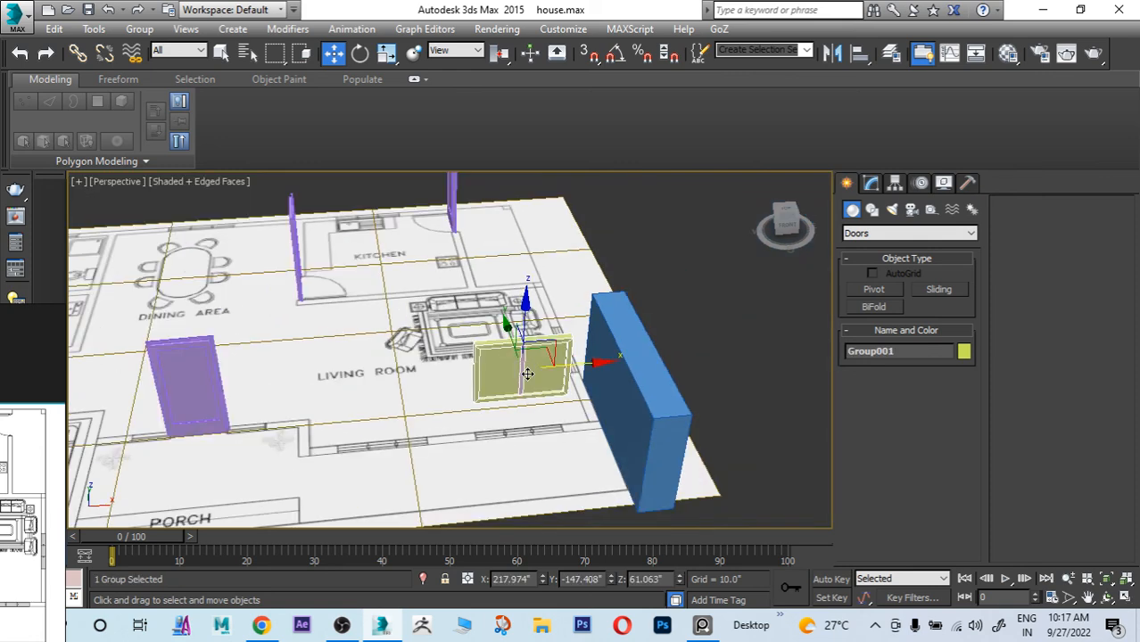
{"action": "scroll", "coordinate": [527, 374], "scroll_direction": "down", "scroll_amount": 5}
{"action": "middle_click_drag", "start_coordinate": [527, 374], "coordinate": [521, 323], "text": "alt"}
{"action": "scroll", "coordinate": [427, 375], "scroll_direction": "up", "scroll_amount": 3}
{"action": "middle_click_drag", "start_coordinate": [487, 378], "coordinate": [282, 305], "text": "alt"}
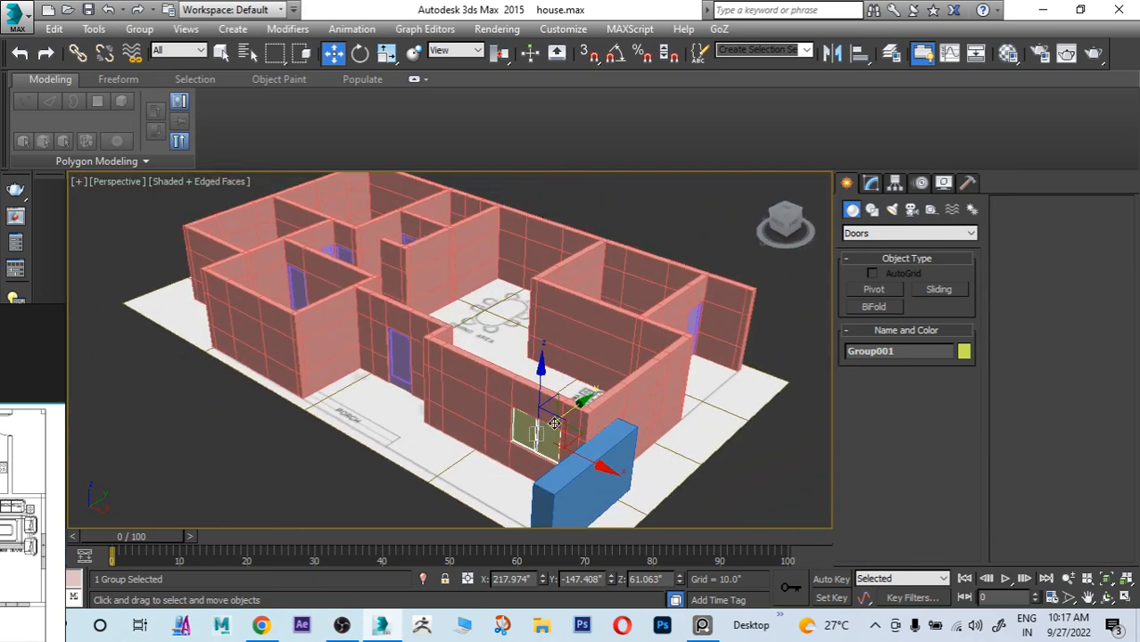
{"action": "middle_click_drag", "start_coordinate": [456, 376], "coordinate": [459, 442], "text": "alt"}
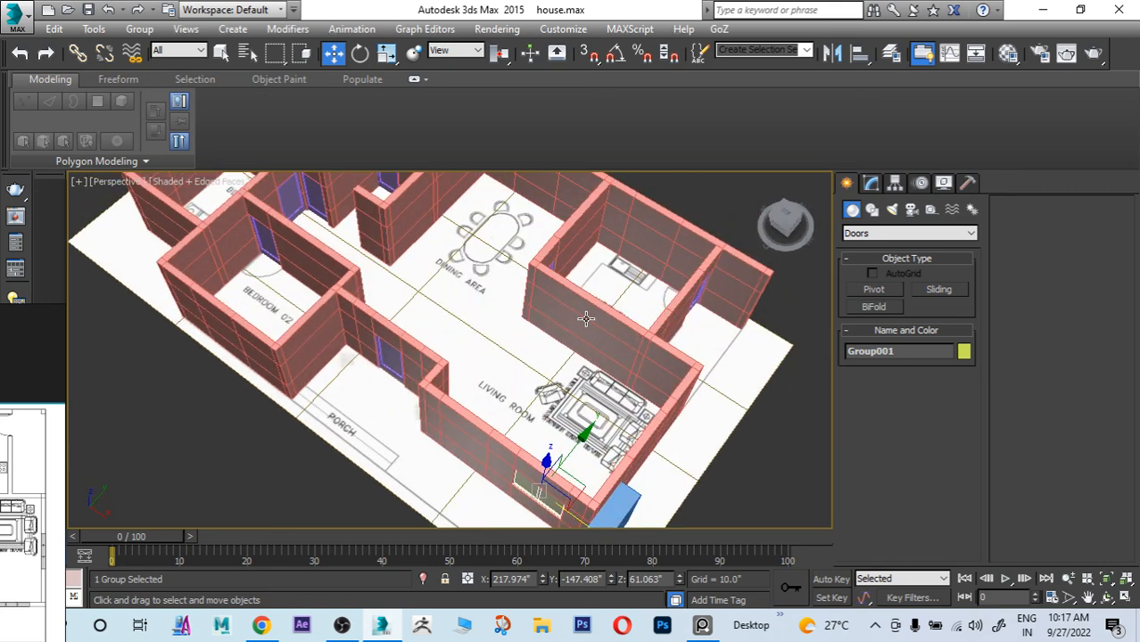
{"action": "middle_click_drag", "start_coordinate": [555, 326], "coordinate": [555, 356]}
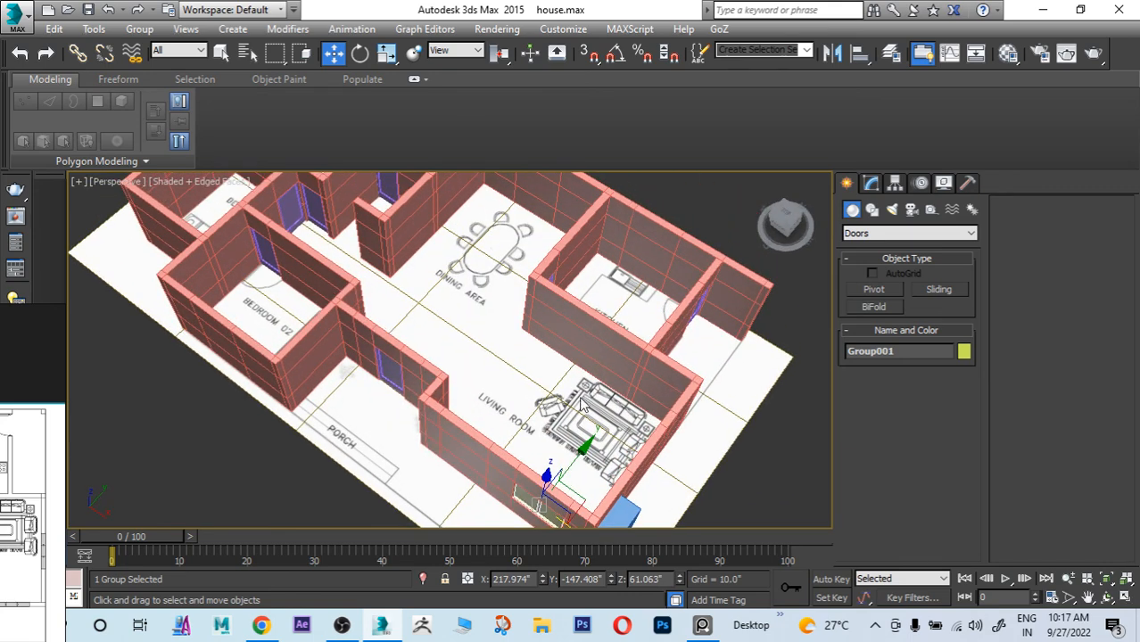
{"action": "middle_click_drag", "start_coordinate": [522, 307], "coordinate": [590, 332], "text": "alt"}
{"action": "middle_click_drag", "start_coordinate": [298, 284], "coordinate": [494, 291]}
{"action": "middle_click_drag", "start_coordinate": [225, 320], "coordinate": [394, 360], "text": "alt"}
{"action": "middle_click_drag", "start_coordinate": [611, 350], "coordinate": [536, 417]}
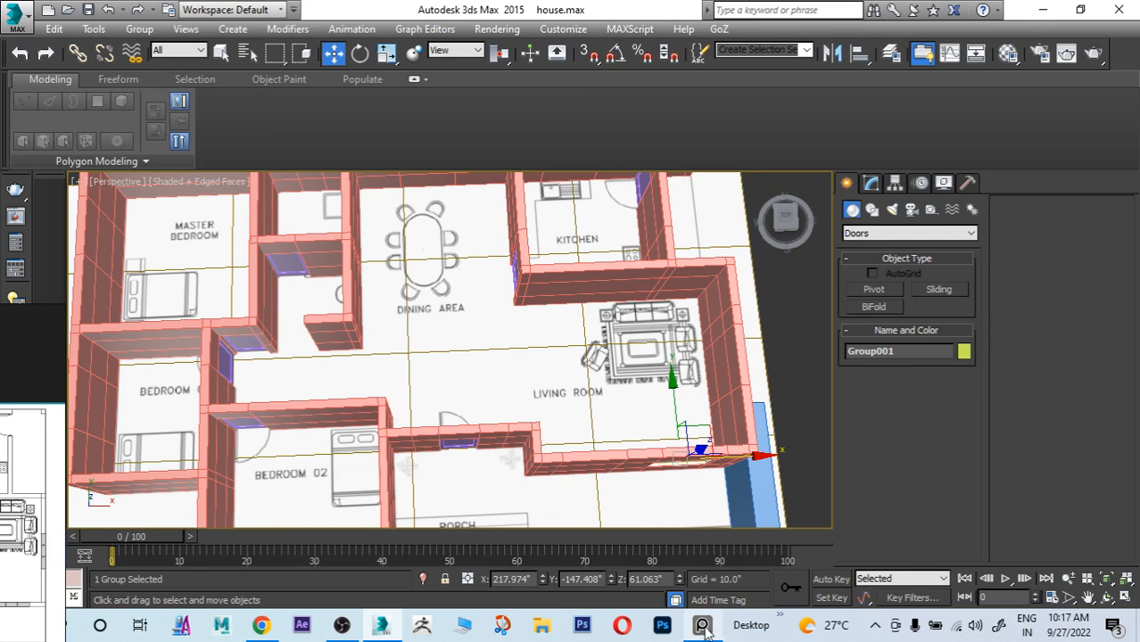
Step: Minimize the 3ds Max and browser windows to reveal the desktop
{"action": "left_click", "coordinate": [704, 628]}
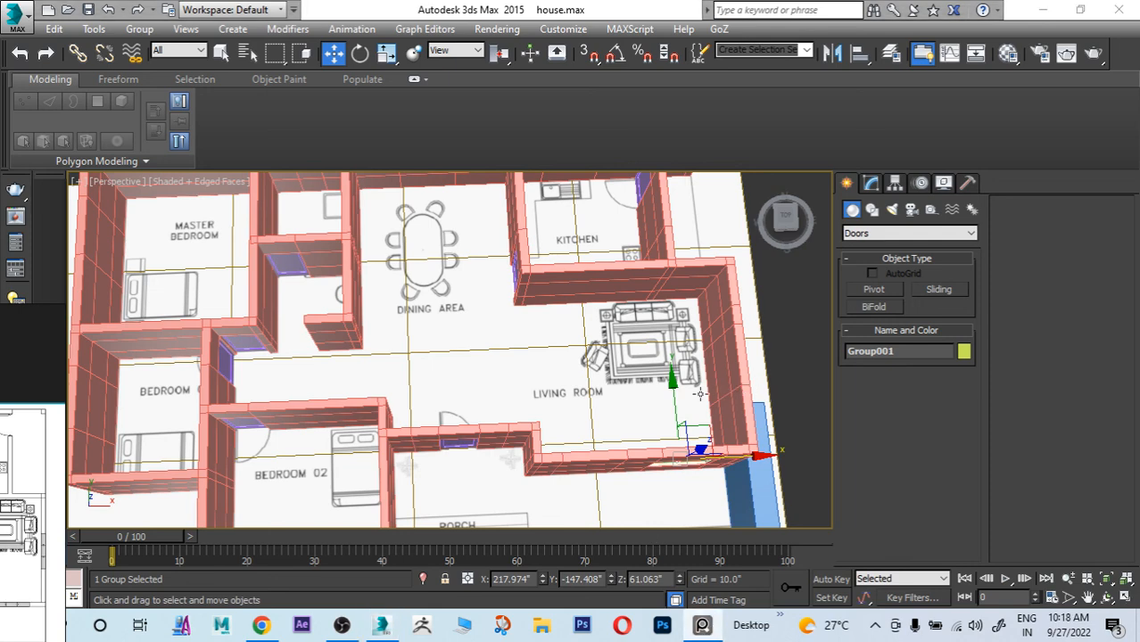
{"action": "left_click", "coordinate": [1044, 13]}
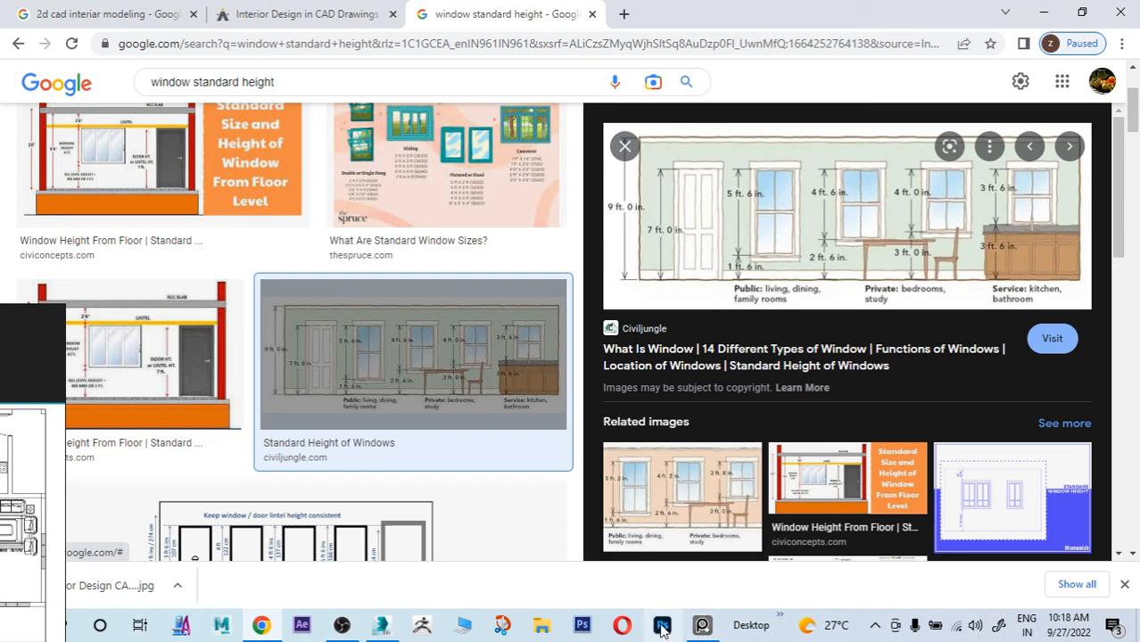
{"action": "left_click", "coordinate": [1044, 13]}
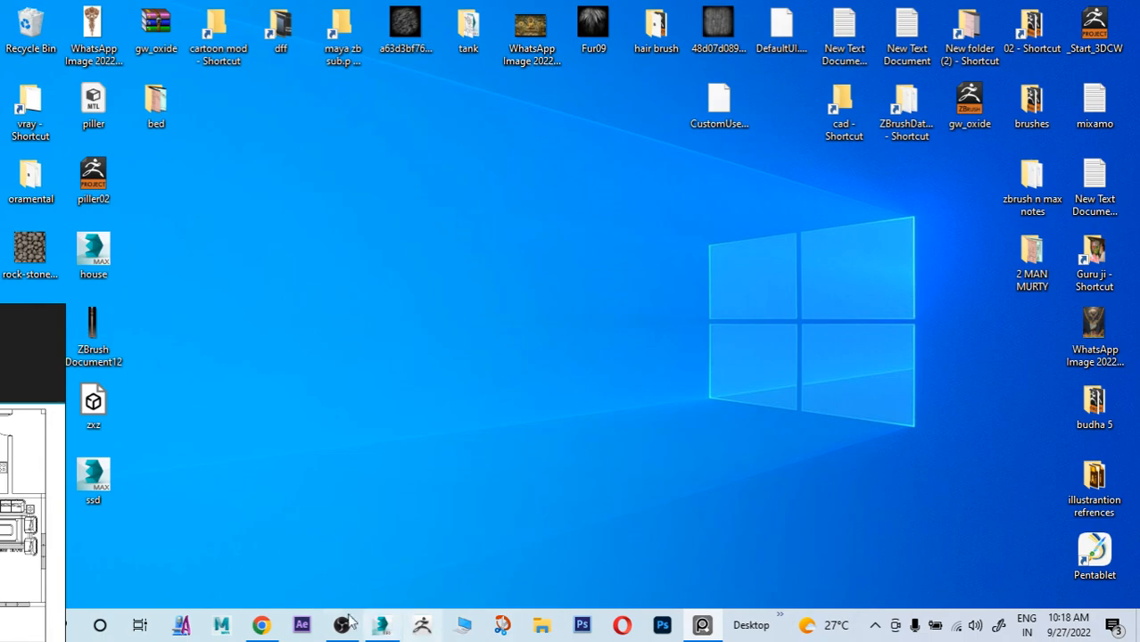